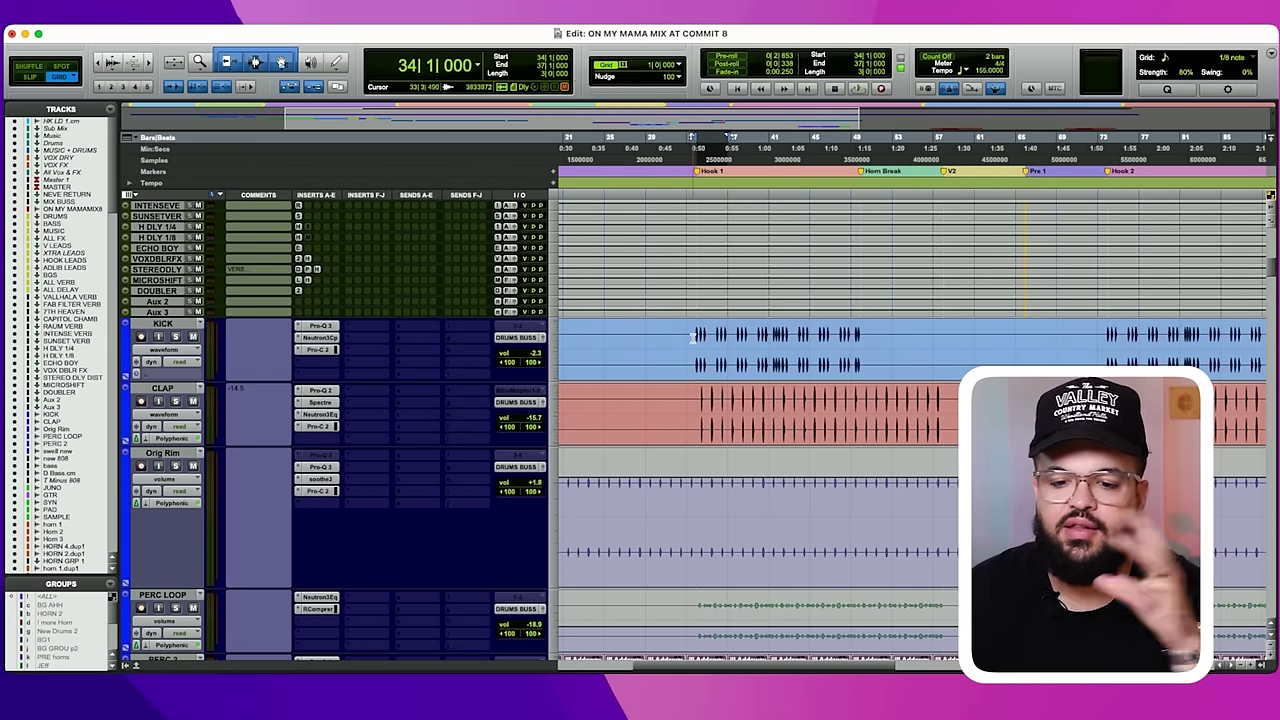
Select the KICK audio across Hook 1, from bar 34 to bar 50, to see where it sits in the song.
{"action": "left_click_drag", "start_coordinate": [700, 333], "coordinate": [922, 355]}
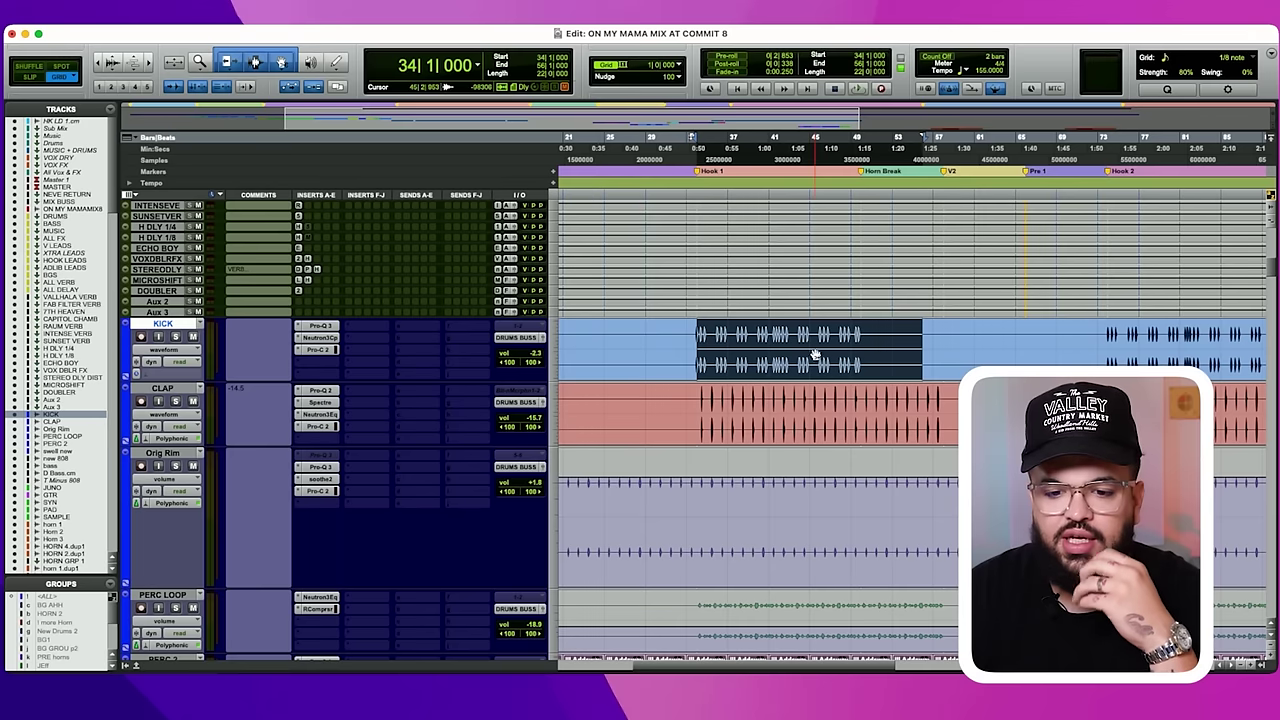
{"action": "left_click_drag", "start_coordinate": [702, 334], "coordinate": [855, 350]}
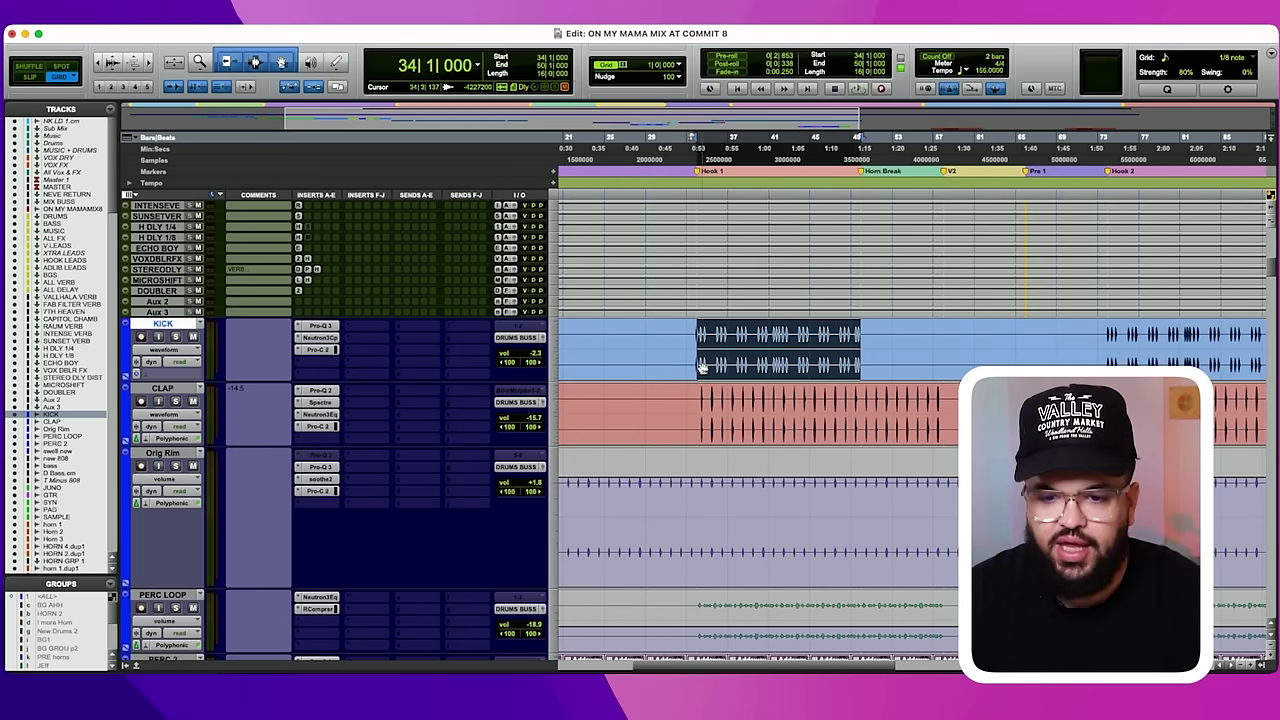
{"action": "key", "text": "r"}
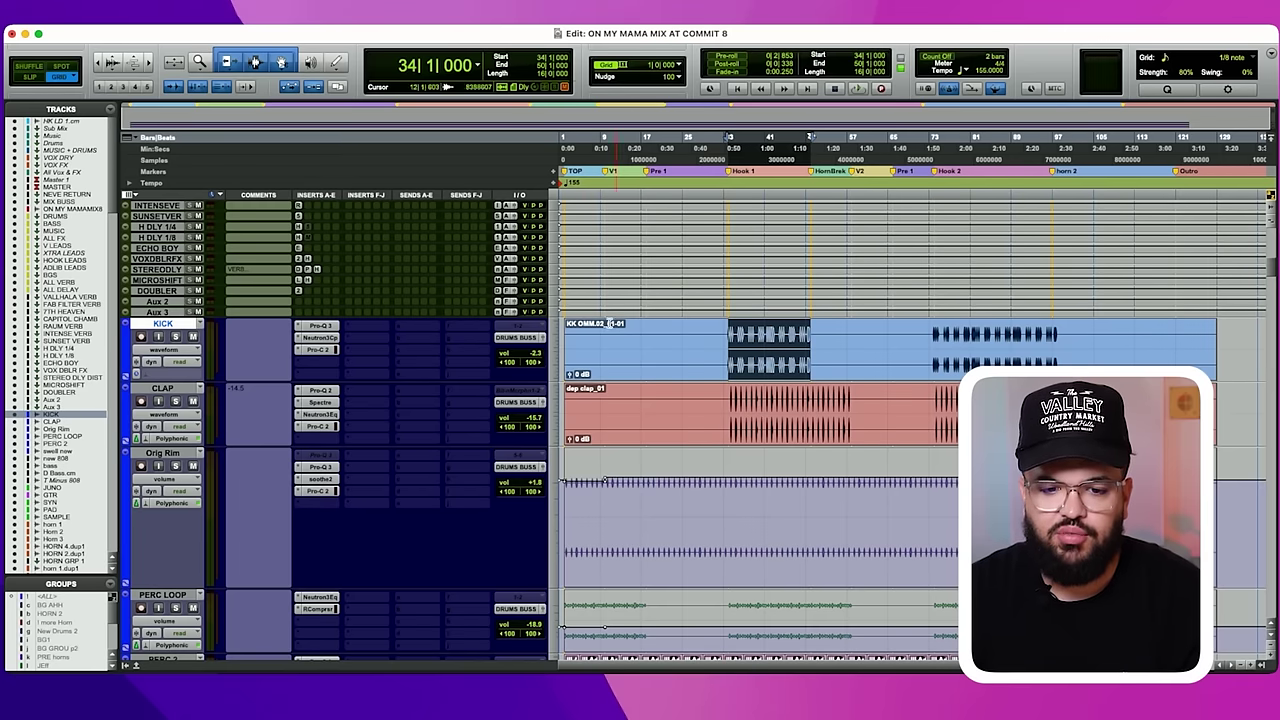
Play the full mix from the top of the song at bar 2 through Hook 1.
{"action": "left_click", "coordinate": [563, 313]}
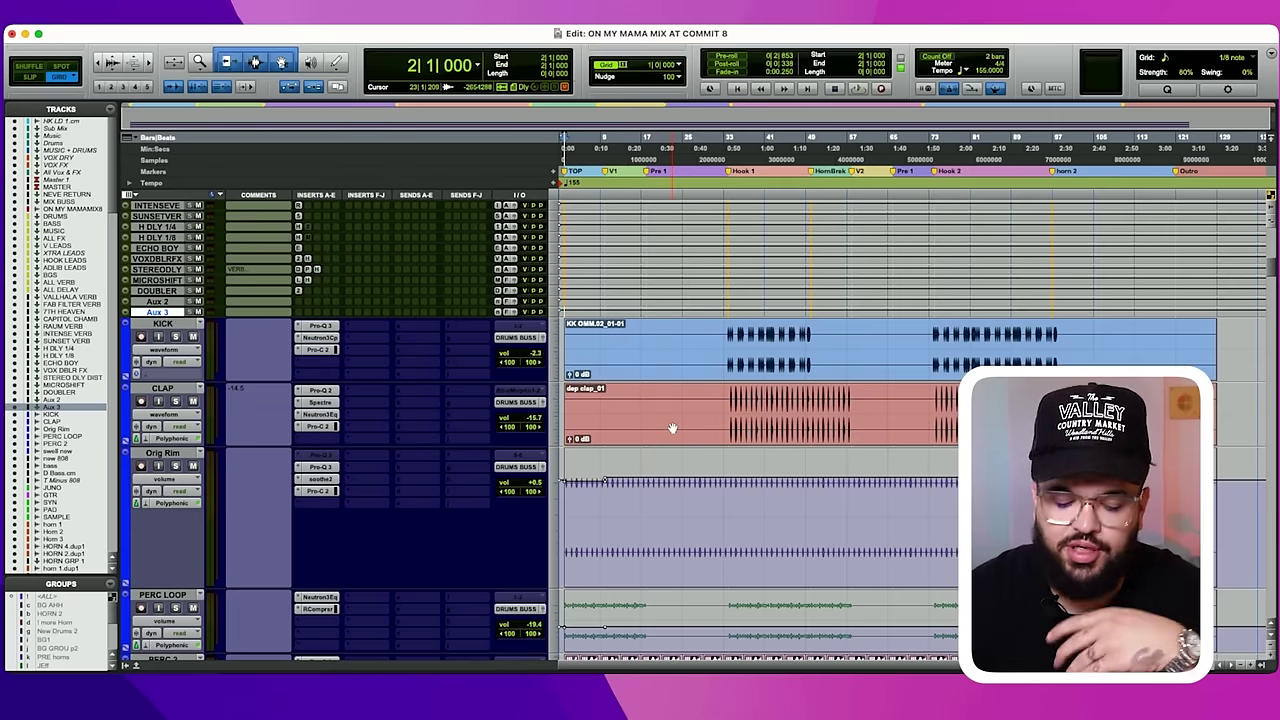
{"action": "key", "text": "space"}
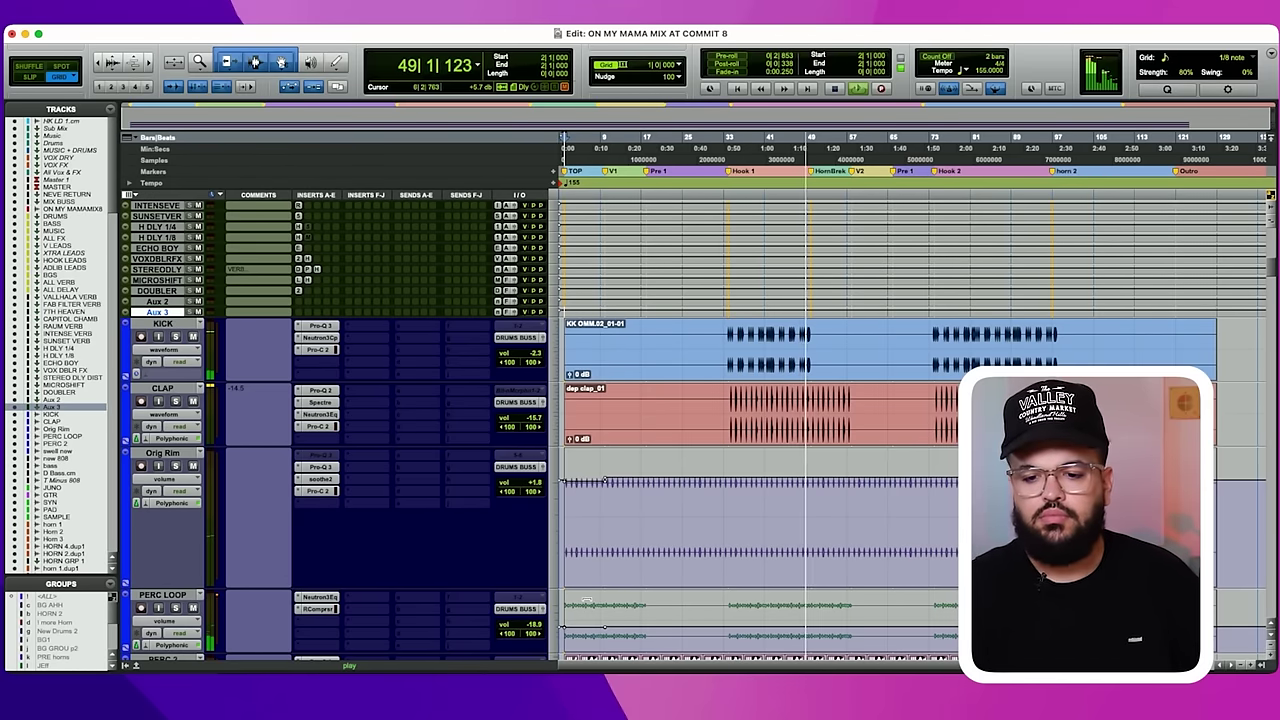
{"action": "key", "text": "space"}
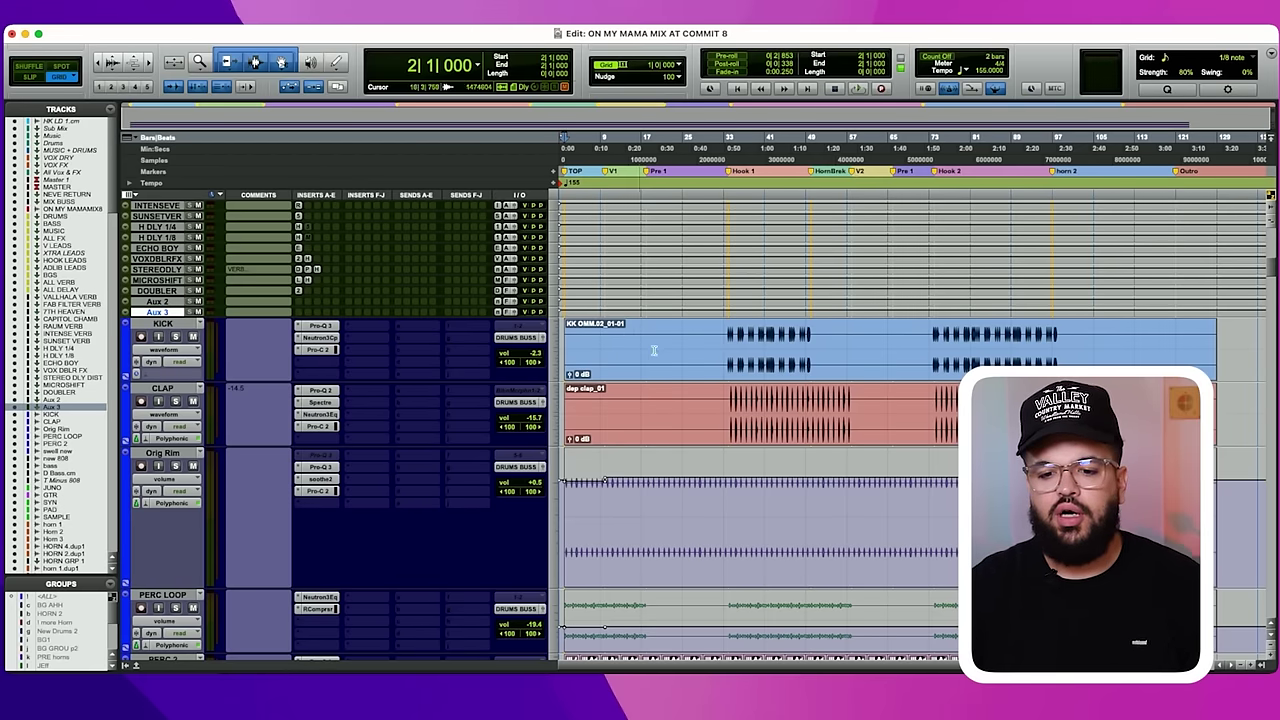
Set the playback start to bar 34 at Hook 1, open the KICK track's Pro-Q 3, and solo KICK.
{"action": "scroll", "coordinate": [647, 348], "scroll_direction": "down", "scroll_amount": 1}
{"action": "key", "text": "t"}
{"action": "key", "text": "t"}
{"action": "scroll", "coordinate": [702, 346], "scroll_direction": "right", "scroll_amount": 2}
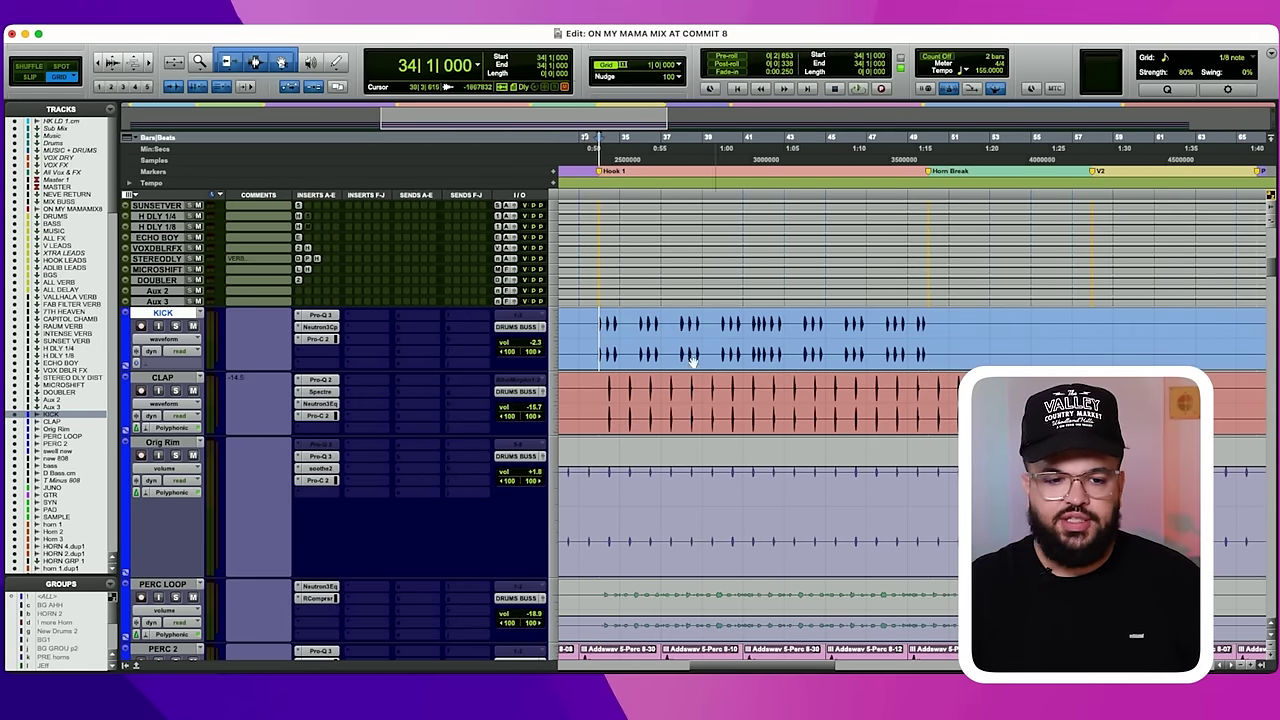
{"action": "left_click", "coordinate": [324, 316]}
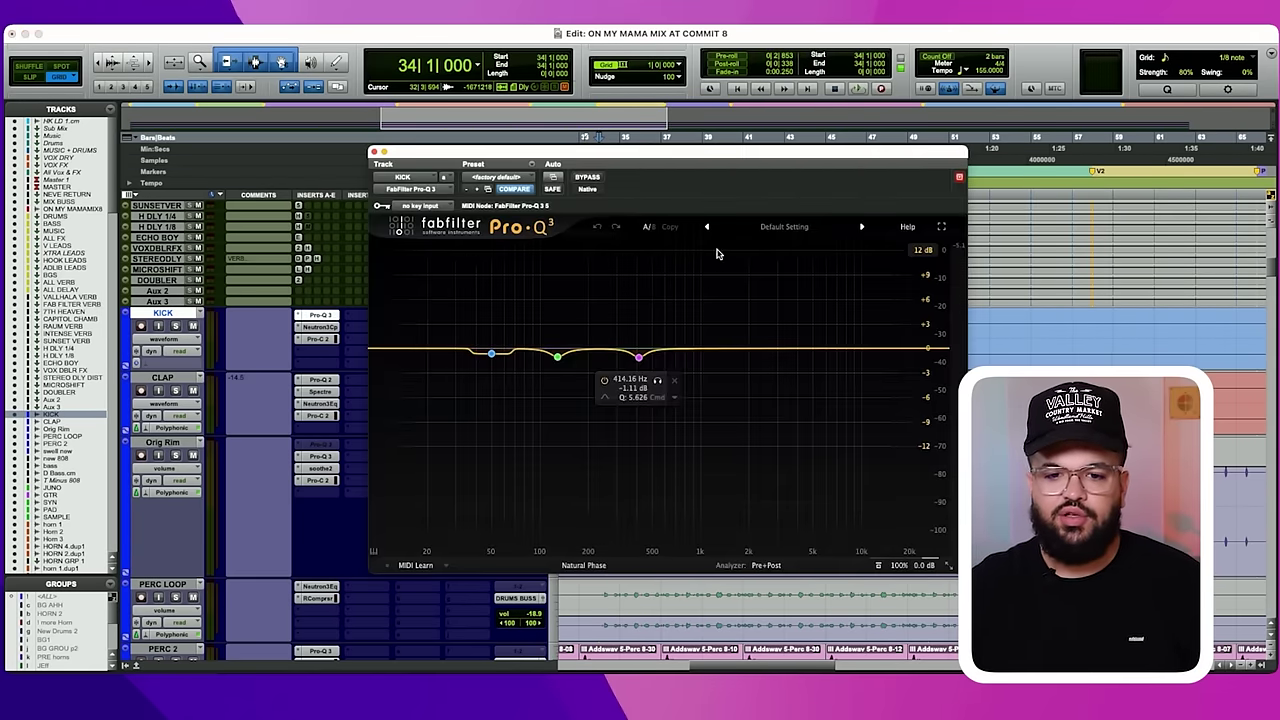
{"action": "left_click_drag", "start_coordinate": [646, 149], "coordinate": [823, 137]}
{"action": "left_click", "coordinate": [175, 327]}
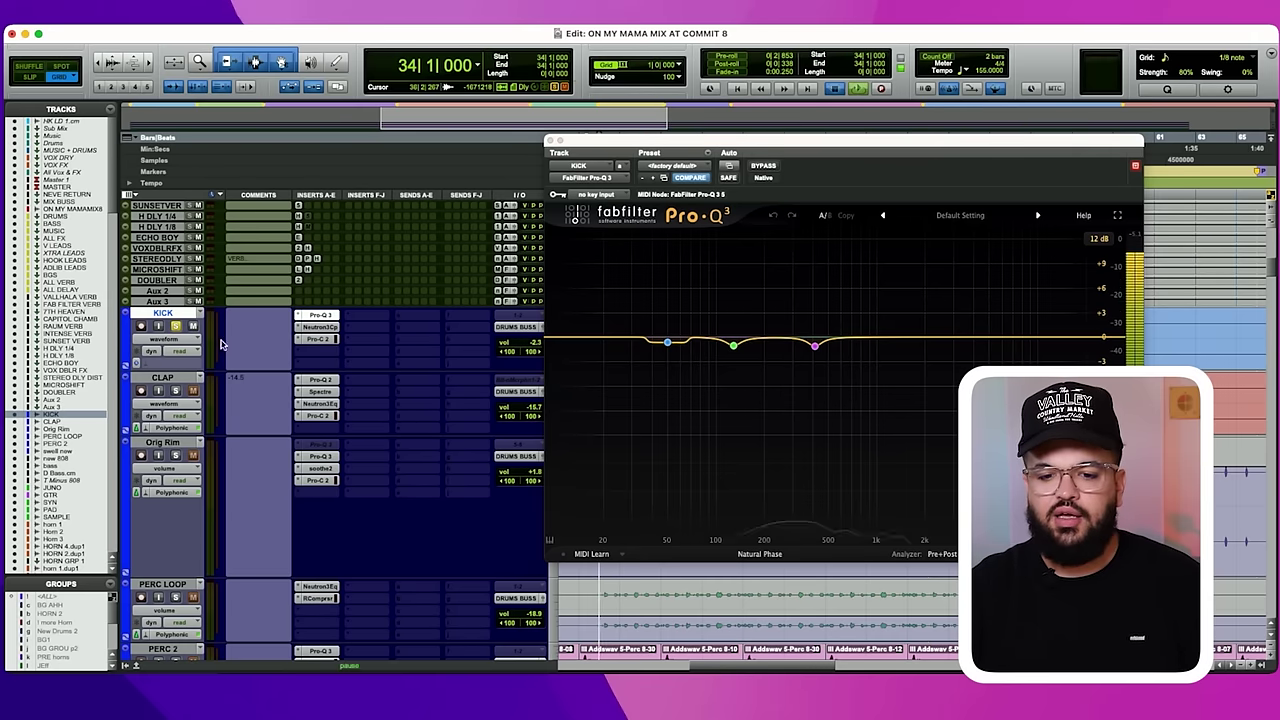
Play the soloed KICK from Hook 1 and examine the three cut bands in its Pro-Q 3 equalizer.
{"action": "key", "text": "space"}
{"action": "mouse_move", "coordinate": [660, 382]}
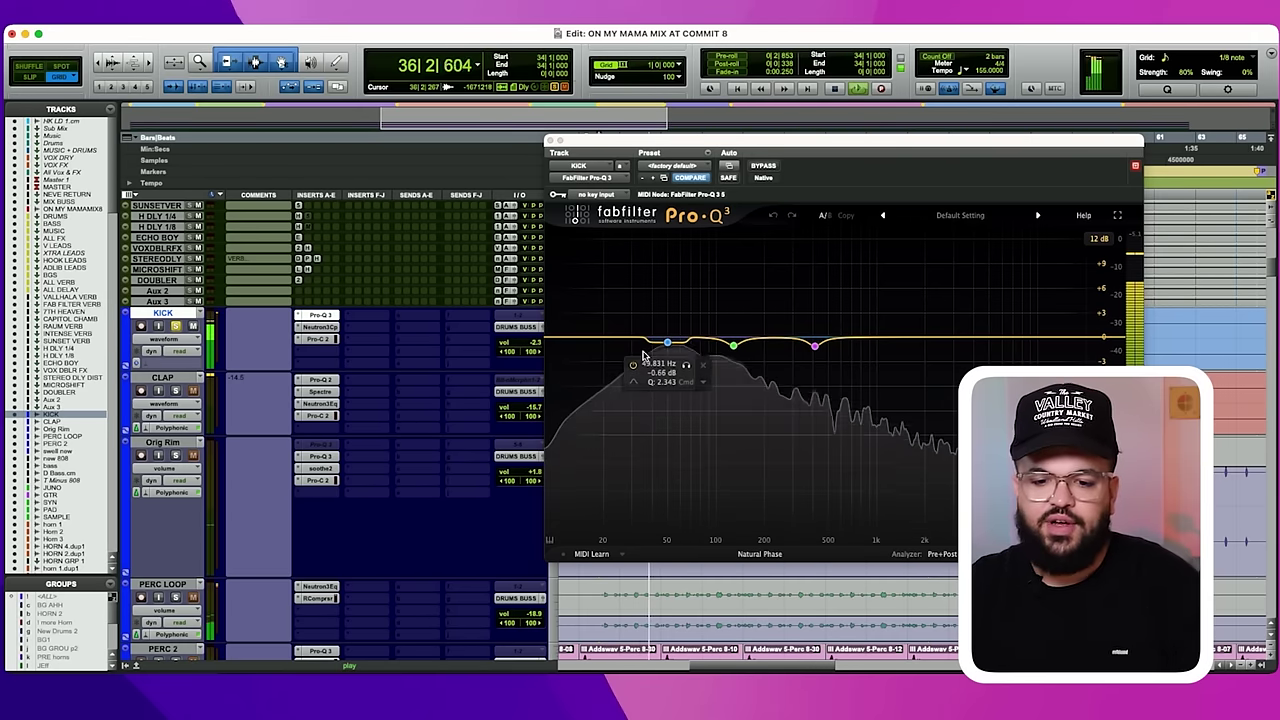
{"action": "mouse_move", "coordinate": [726, 358]}
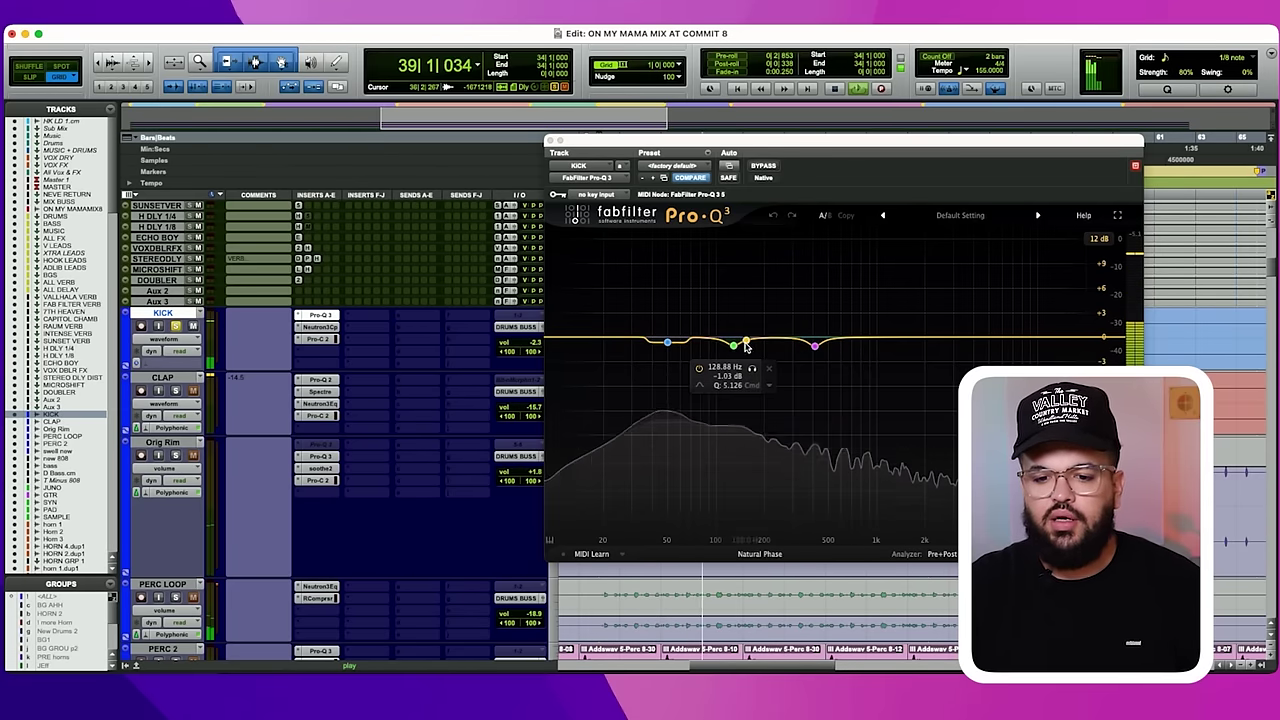
{"action": "mouse_move", "coordinate": [668, 344]}
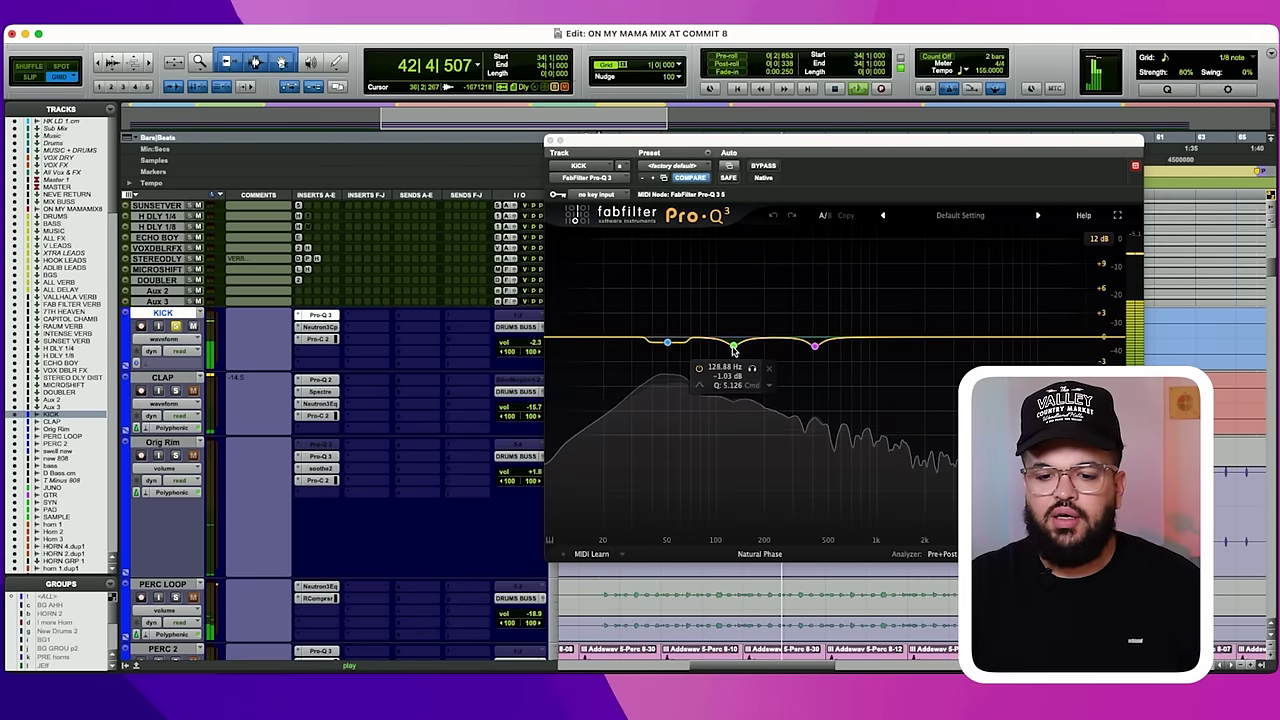
{"action": "mouse_move", "coordinate": [810, 354]}
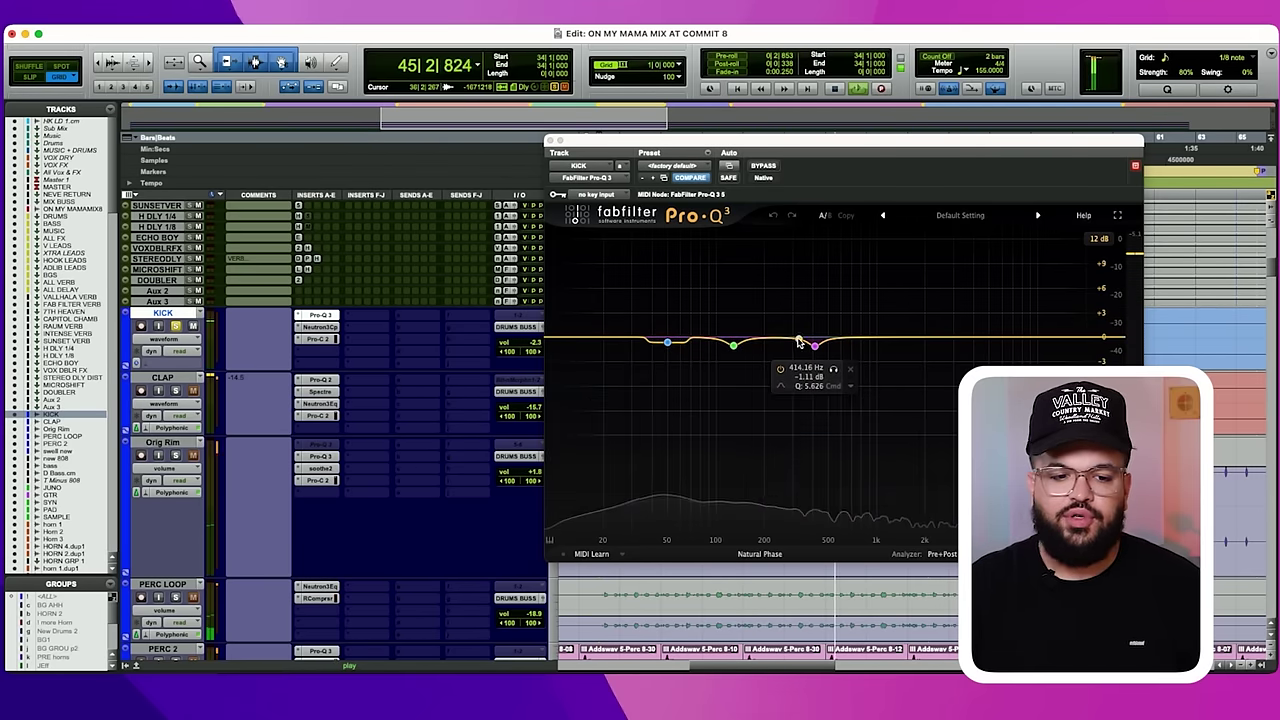
{"action": "left_click", "coordinate": [318, 315]}
{"action": "key", "text": "space"}
Review the Neutron 3 Compressor settings and gain reduction on KICK while Hook 1 plays.
{"action": "left_click", "coordinate": [322, 327]}
{"action": "key", "text": "space"}
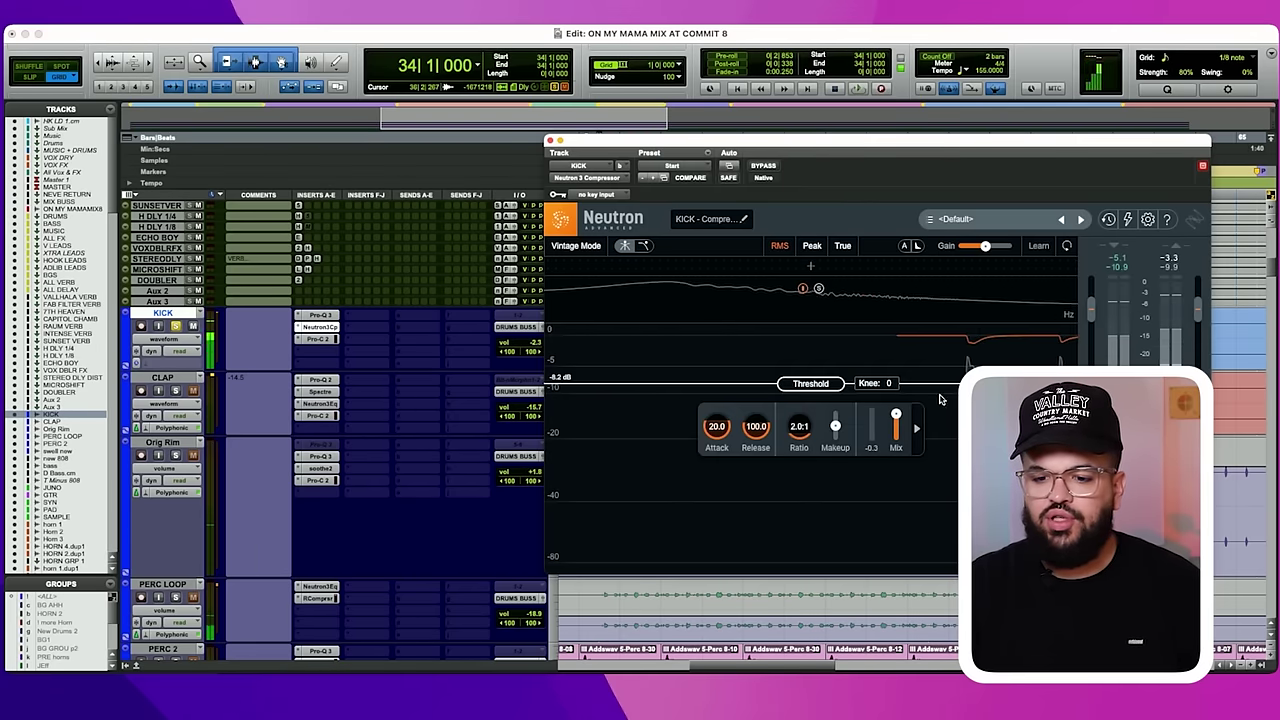
{"action": "left_click_drag", "start_coordinate": [886, 142], "coordinate": [706, 156]}
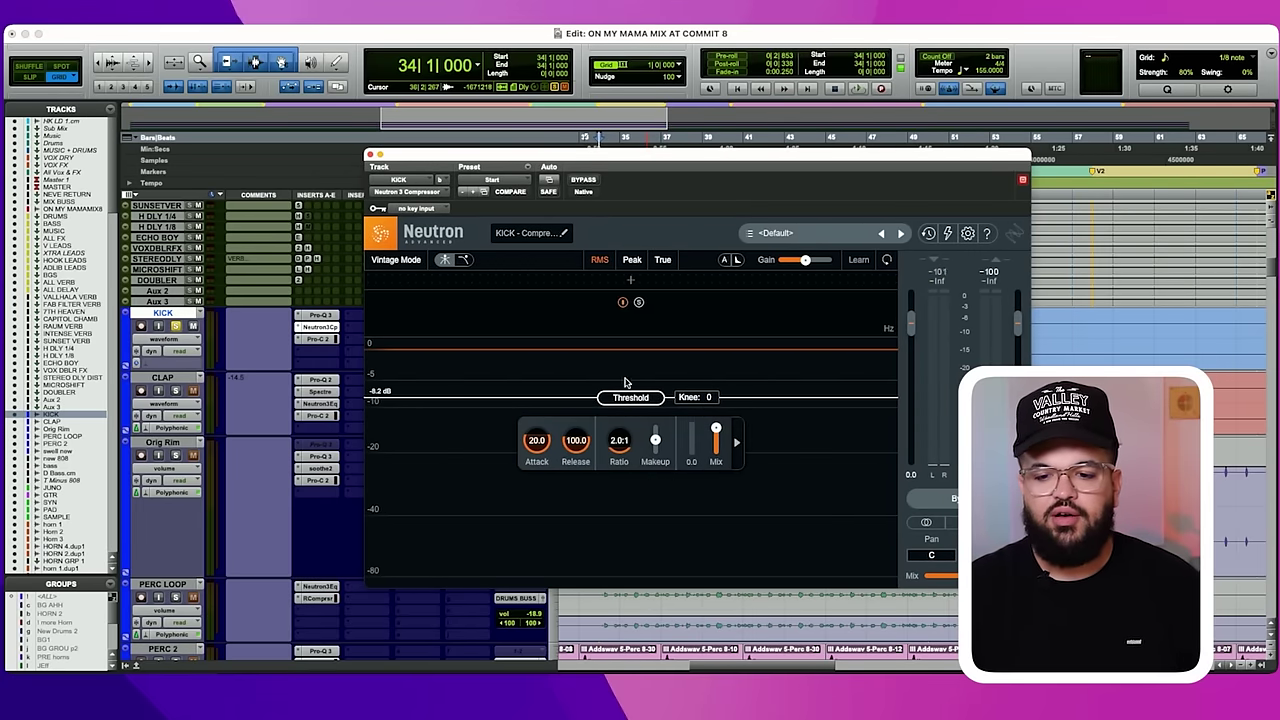
{"action": "left_click_drag", "start_coordinate": [632, 162], "coordinate": [733, 170]}
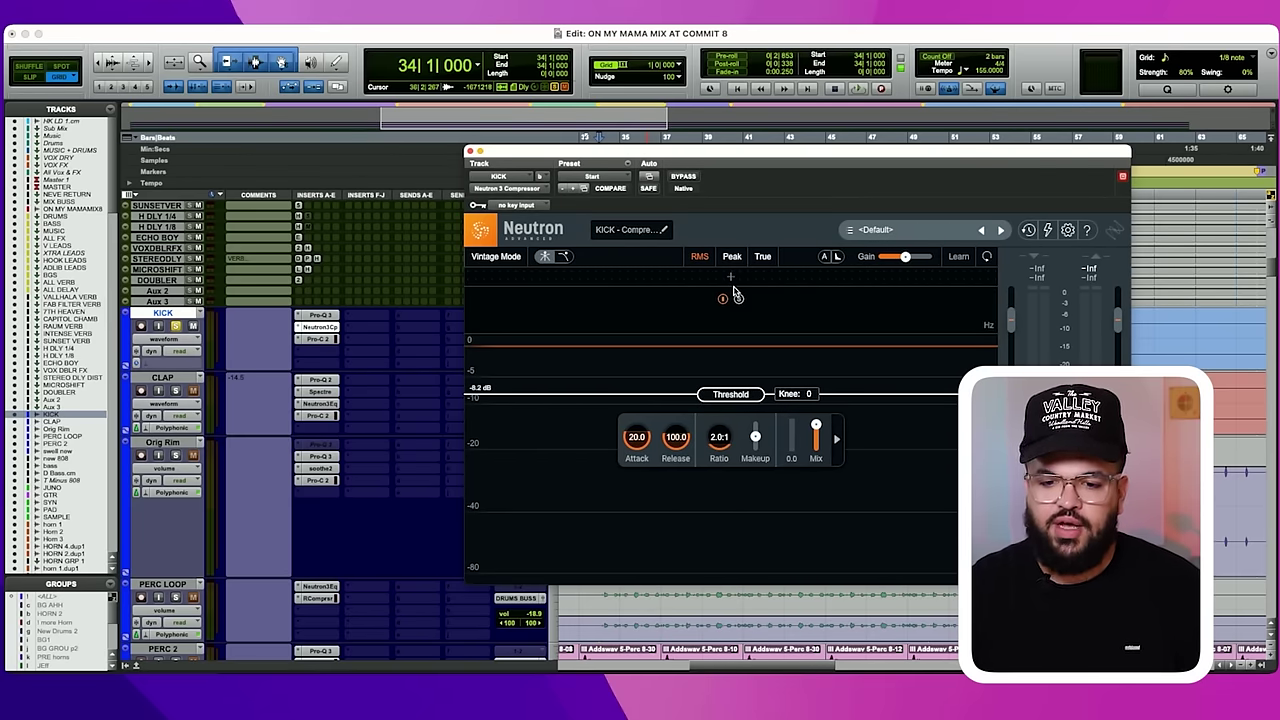
{"action": "key", "text": "space"}
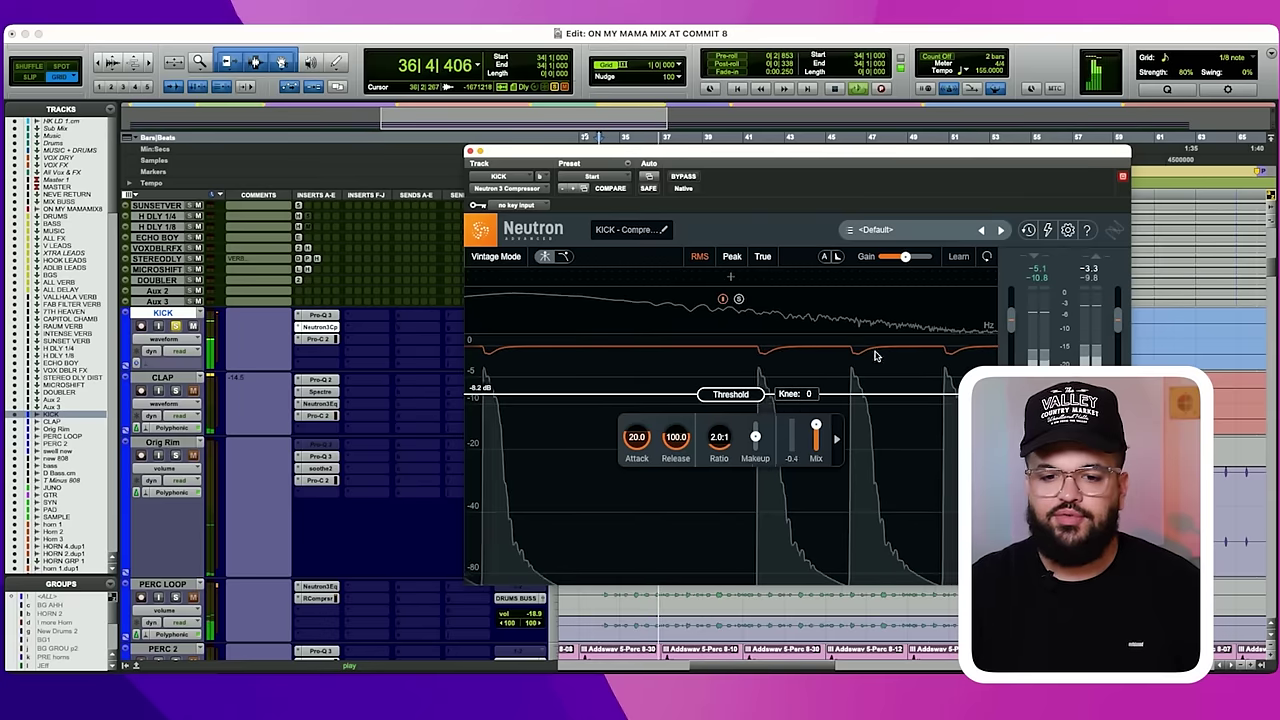
{"action": "left_click", "coordinate": [470, 151]}
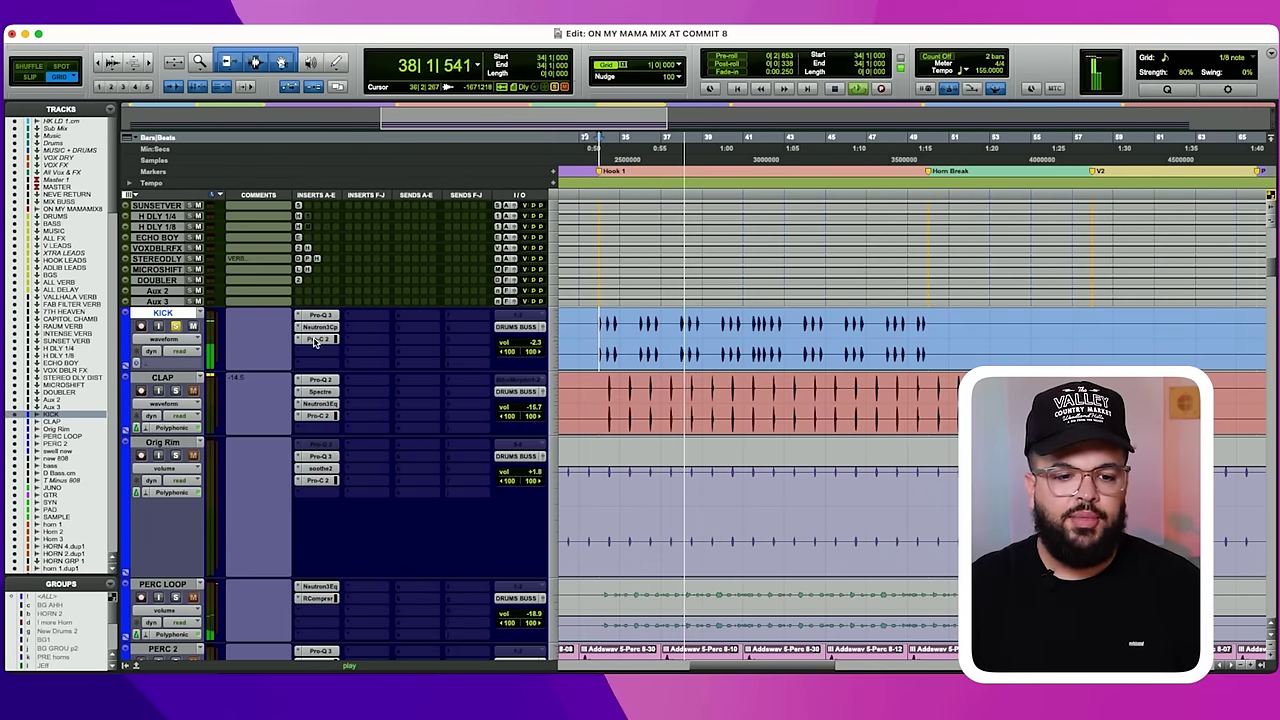
{"action": "key", "text": "space"}
Inspect the Pro-C 2 compressor's gain reduction on KICK during playback of Hook 1.
{"action": "left_click", "coordinate": [317, 339]}
{"action": "key", "text": "space"}
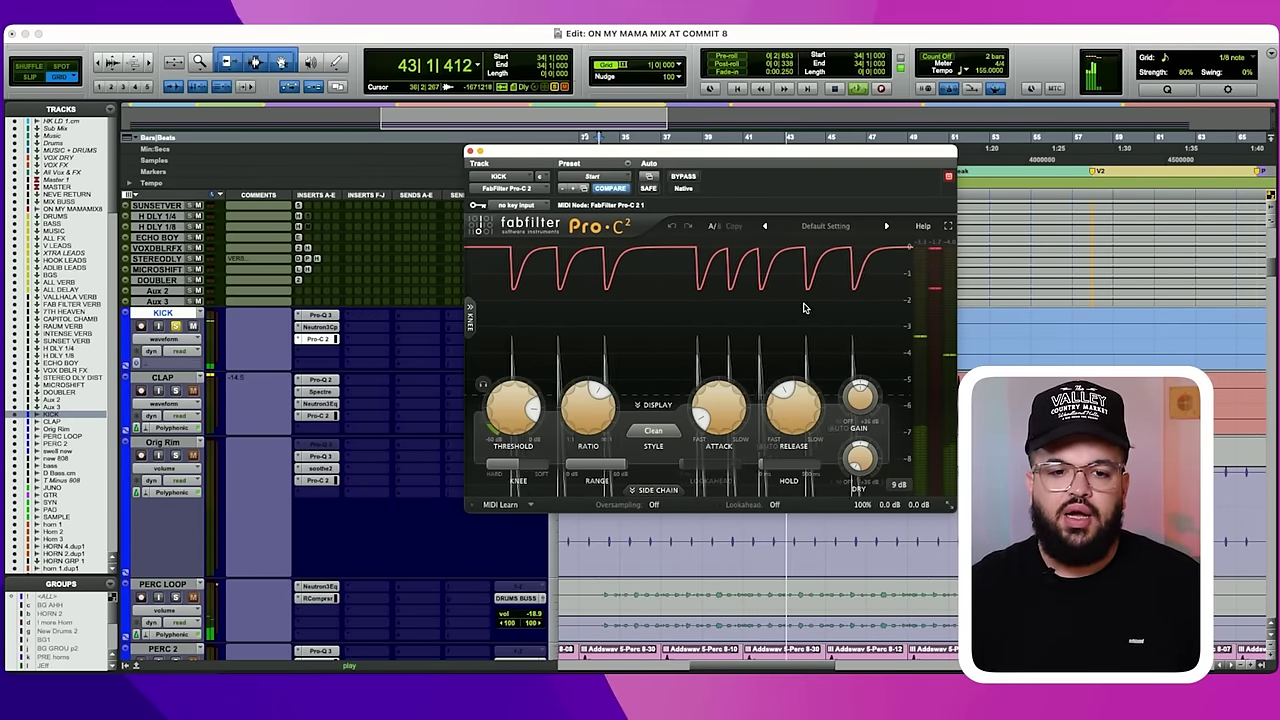
{"action": "left_click", "coordinate": [471, 151]}
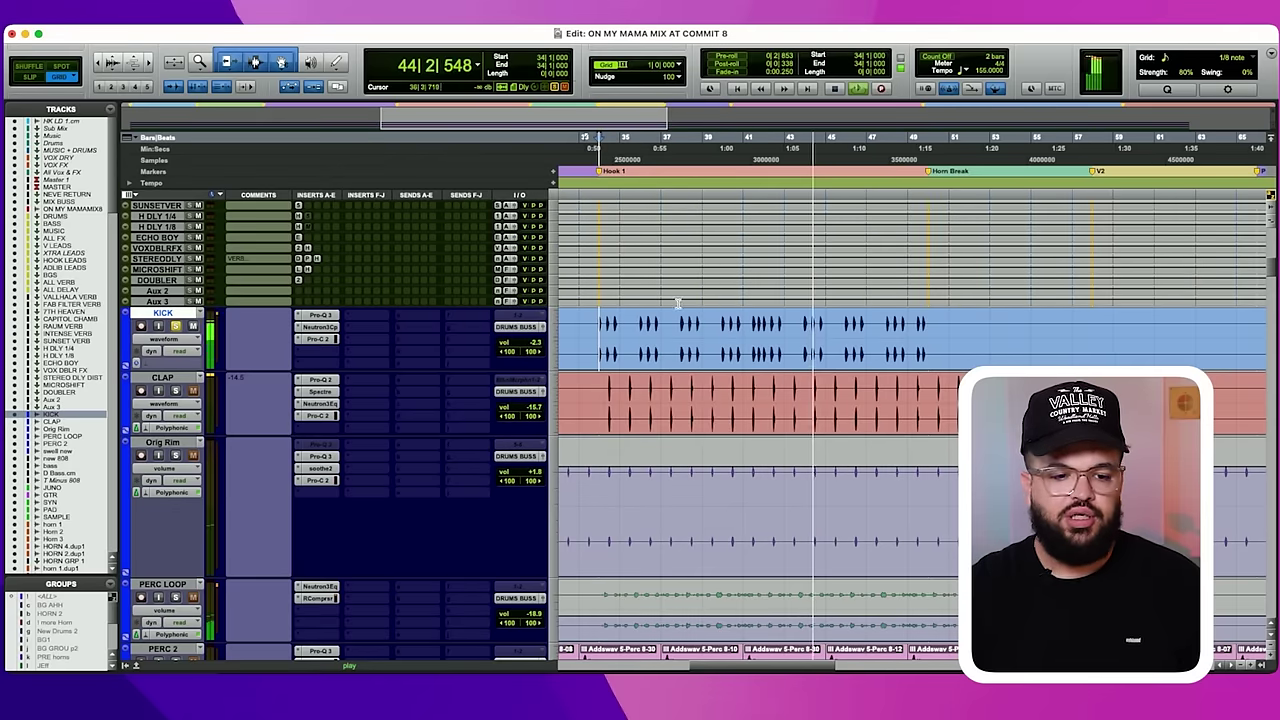
{"action": "key", "text": "space"}
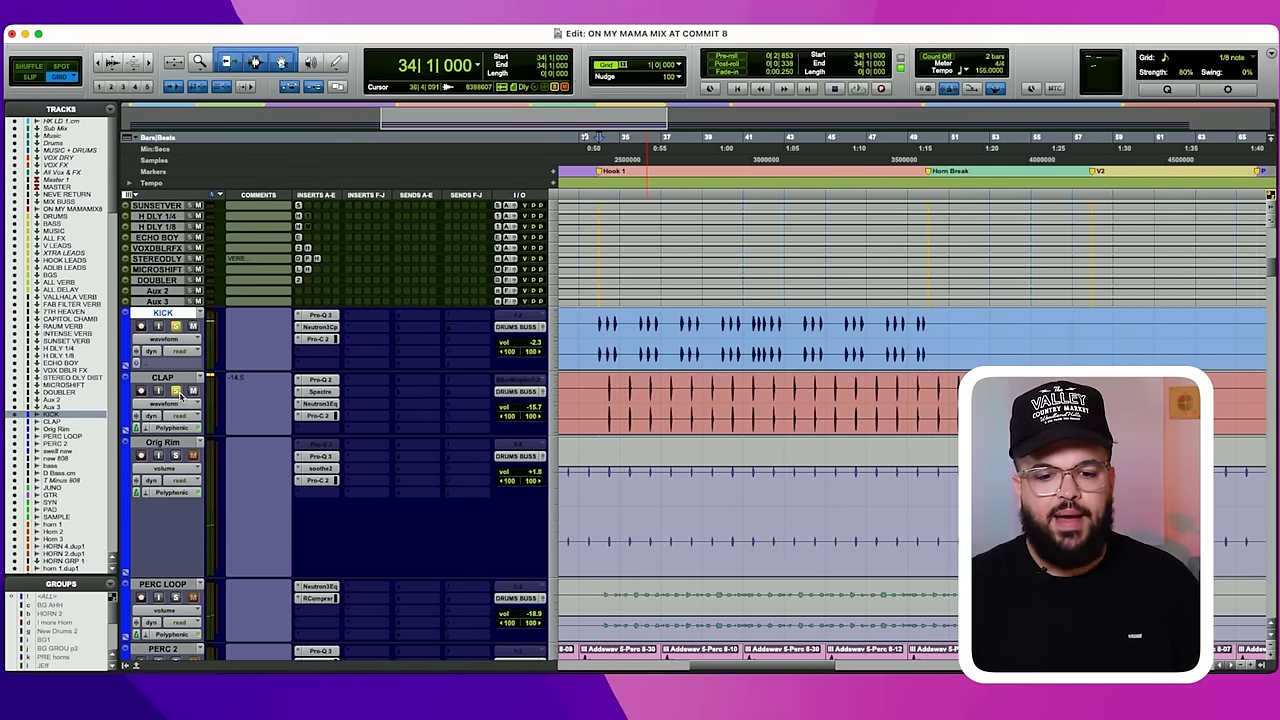
Solo CLAP together with KICK and play Hook 1 with the CLAP track's Pro-Q 2 equalizer open.
{"action": "key", "text": "space"}
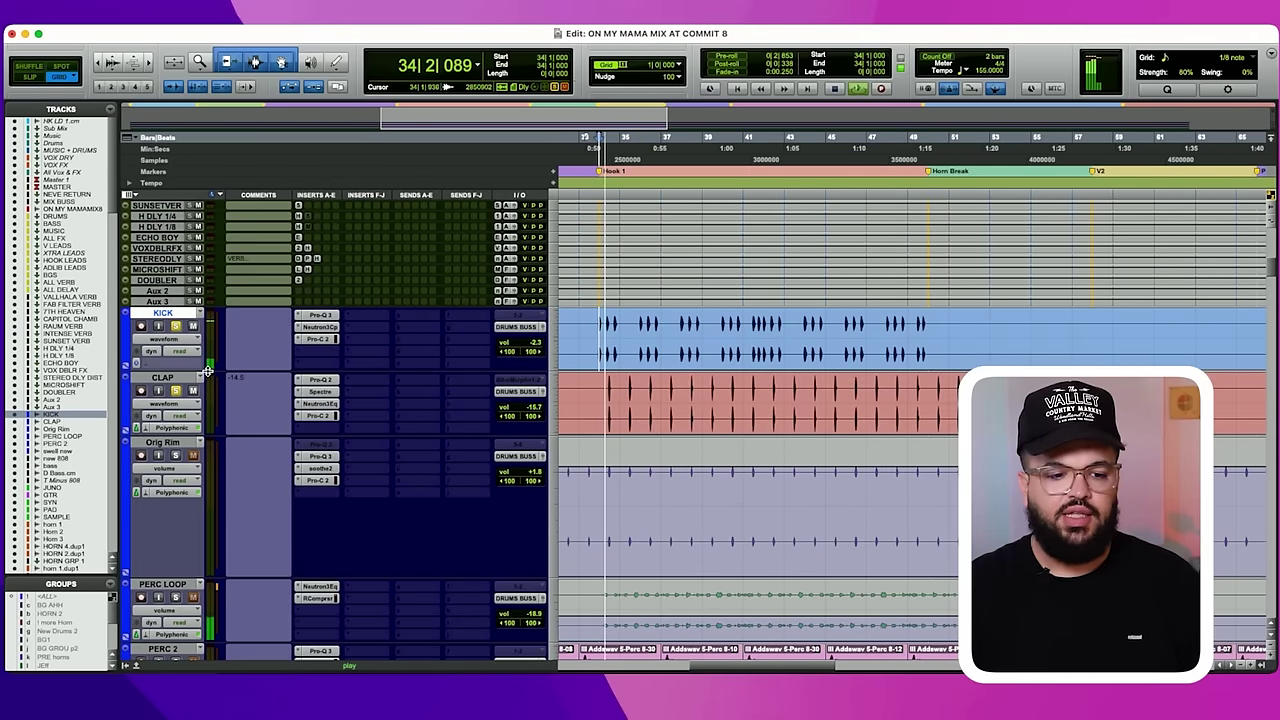
{"action": "left_click", "coordinate": [332, 382]}
{"action": "mouse_move", "coordinate": [814, 379]}
{"action": "key", "text": "space"}
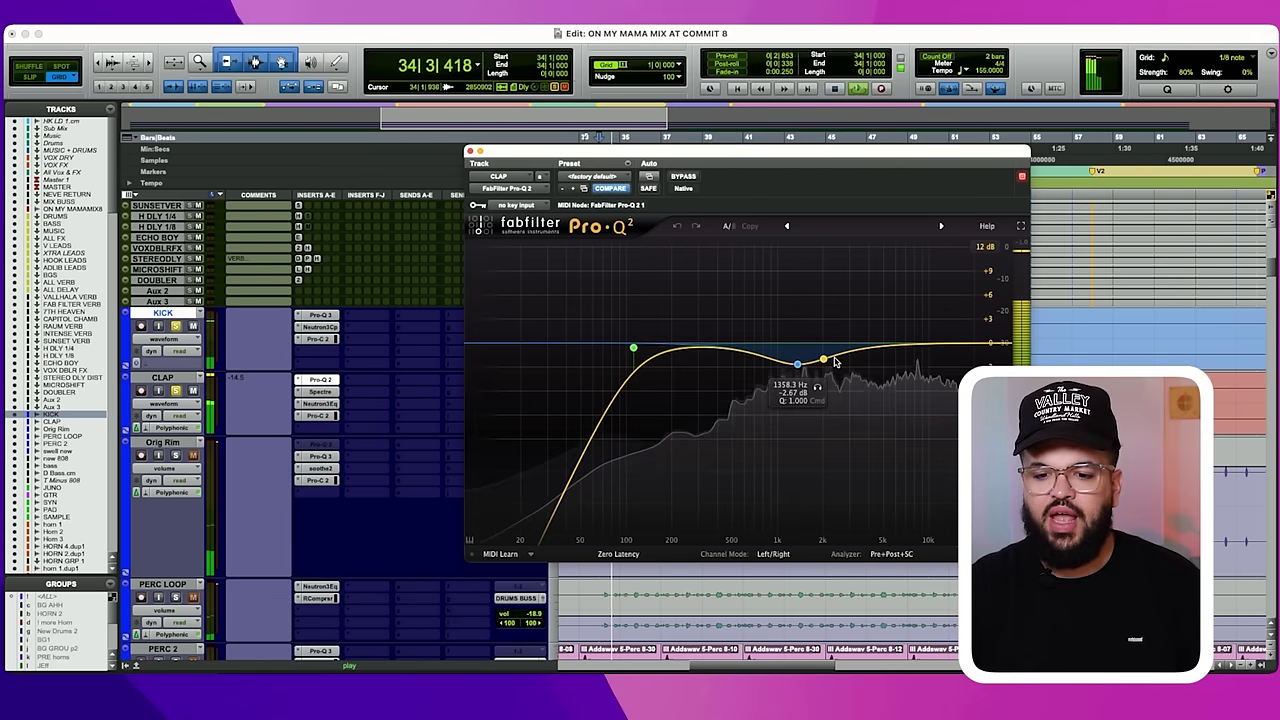
Audition the 1358.3 Hz cut band of CLAP's Pro-Q 2 in isolation, and compare it with the full EQ during playback.
{"action": "left_click", "coordinate": [817, 388]}
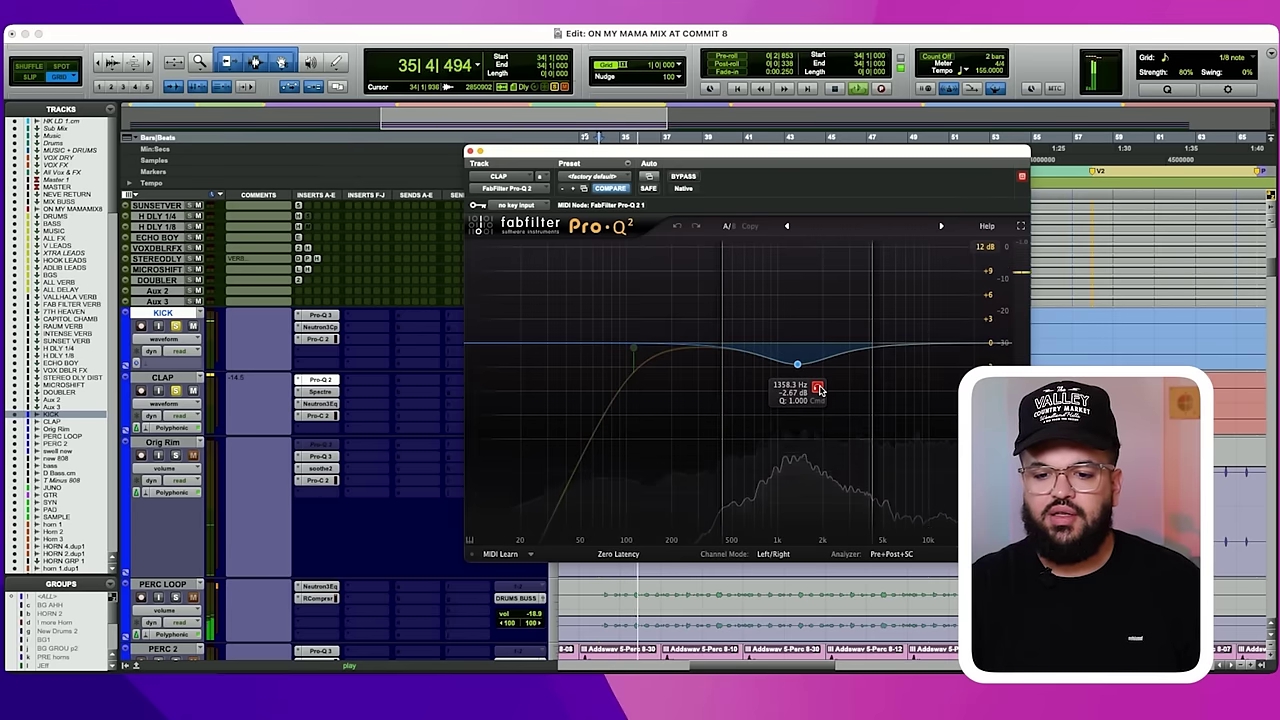
{"action": "left_click", "coordinate": [819, 389]}
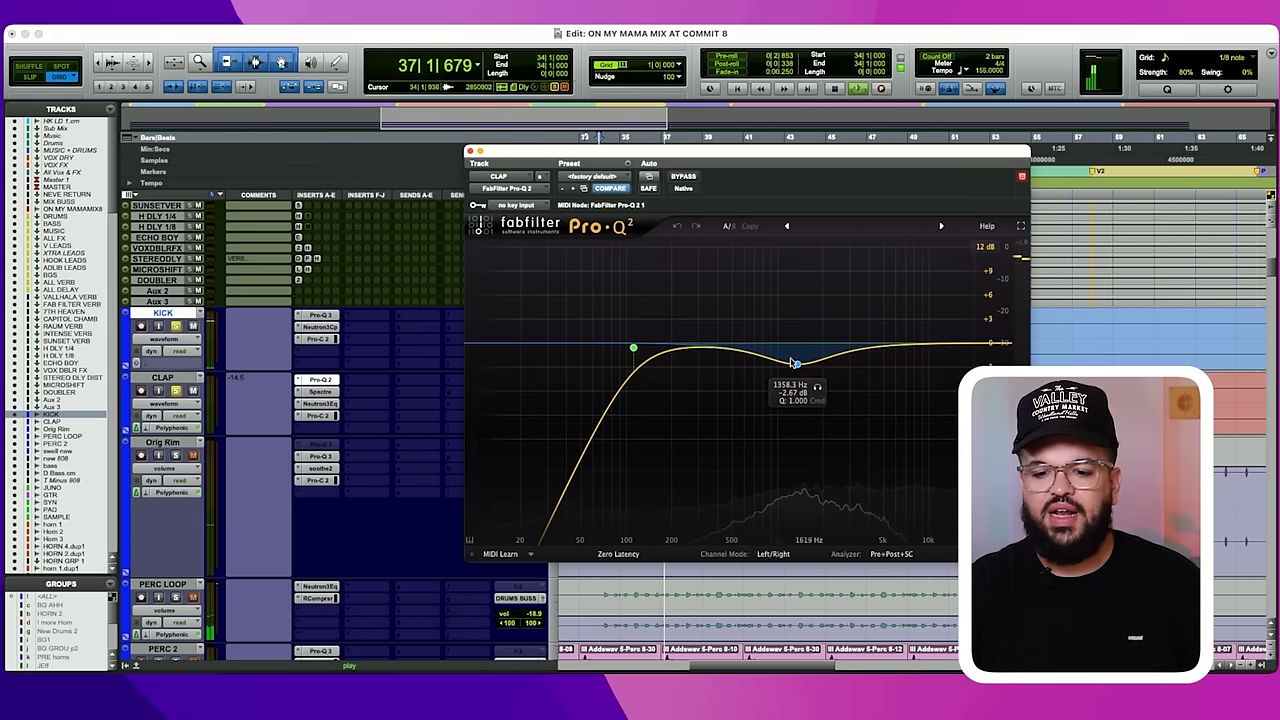
{"action": "left_click", "coordinate": [818, 389]}
{"action": "key", "text": "space"}
{"action": "key", "text": "space"}
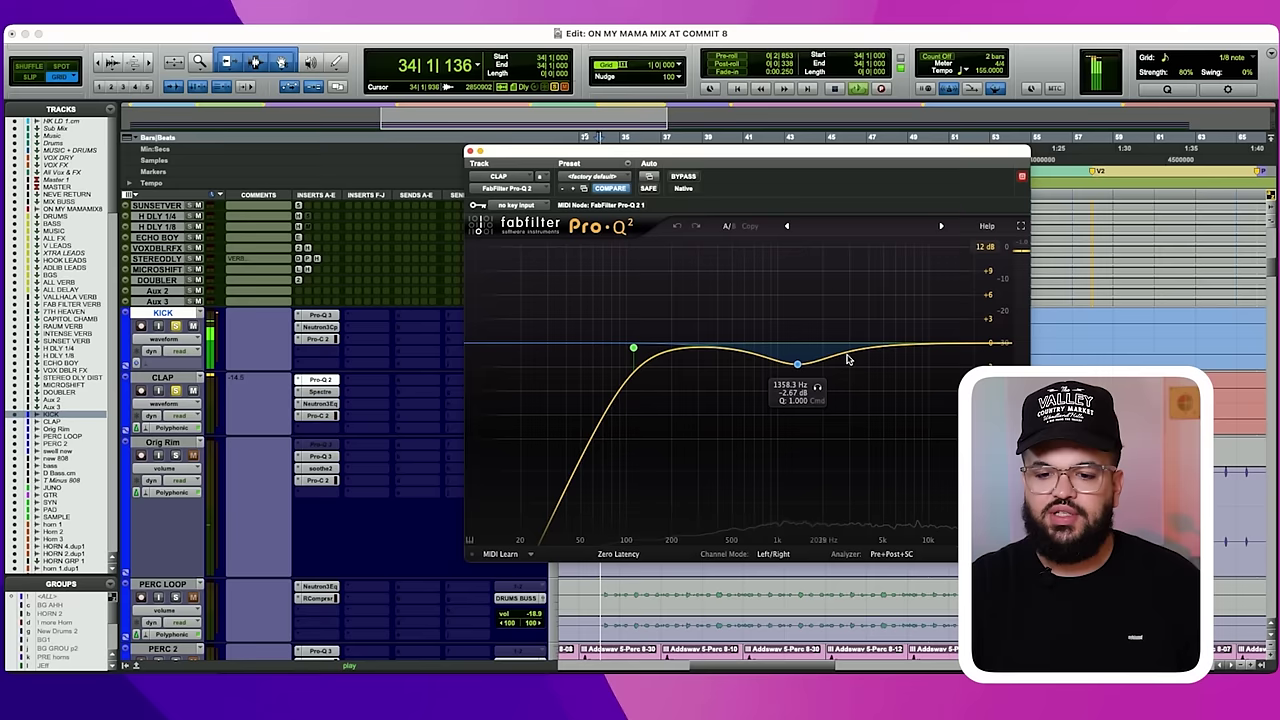
{"action": "key", "text": "space"}
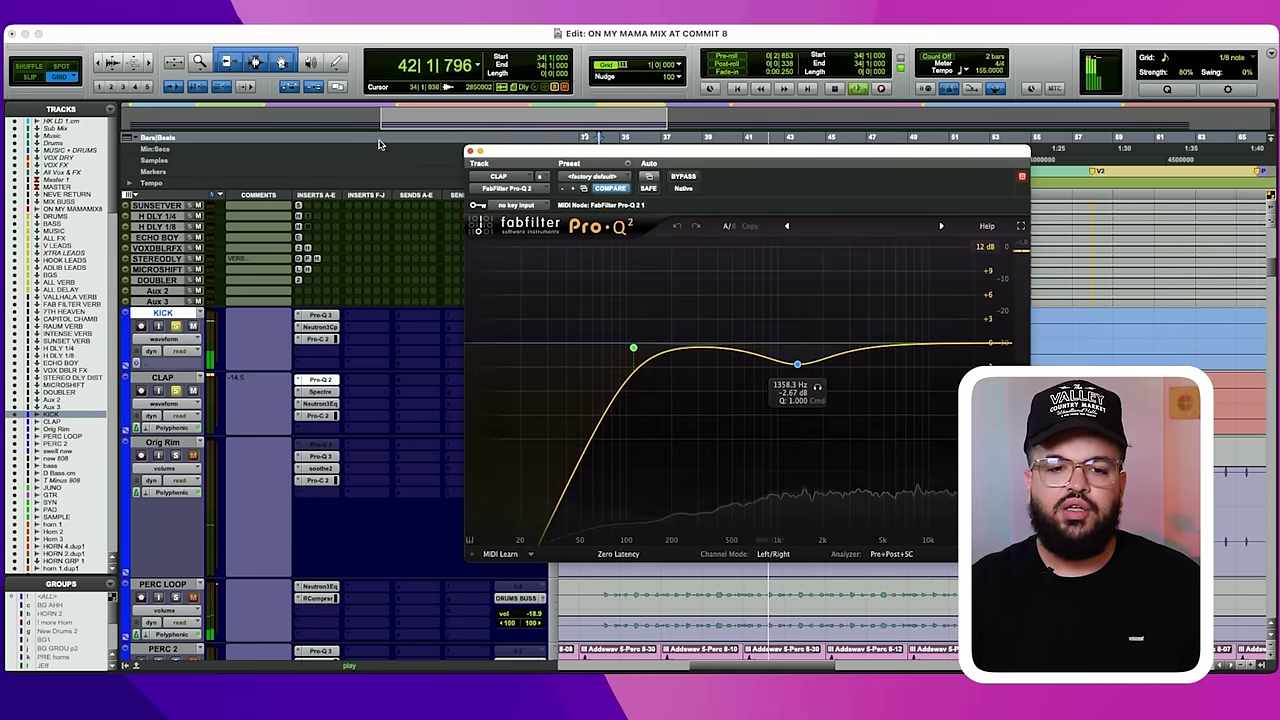
{"action": "left_click", "coordinate": [320, 381]}
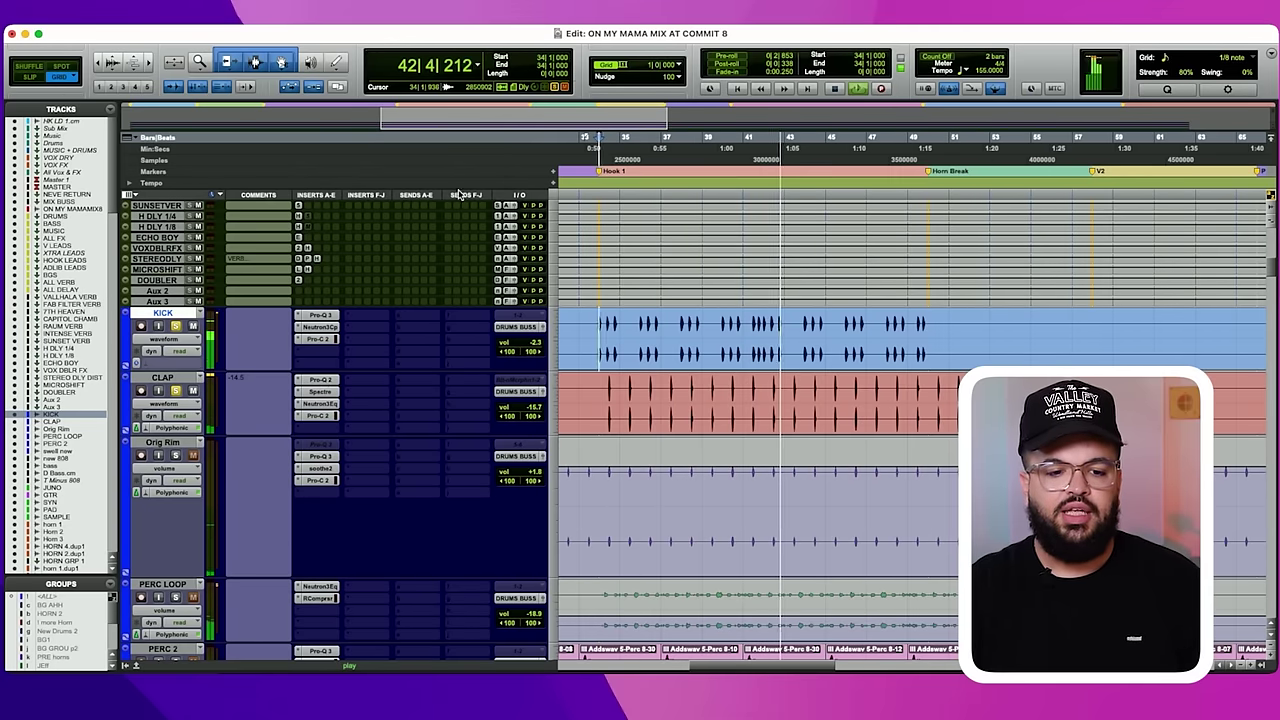
Review CLAP's Spectre settings and the mid cut and Analog High Shelf bands of its Neutron 3 Equalizer during playback.
{"action": "key", "text": "space"}
{"action": "left_click", "coordinate": [320, 392]}
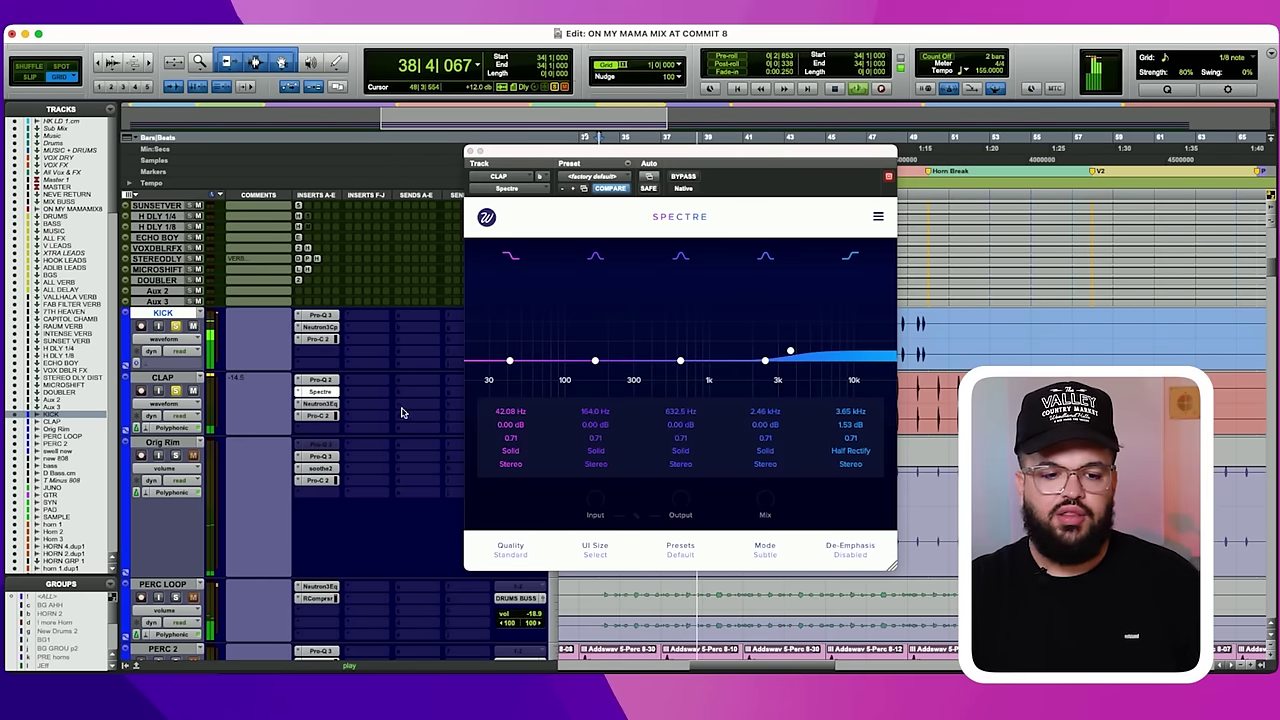
{"action": "left_click", "coordinate": [327, 404]}
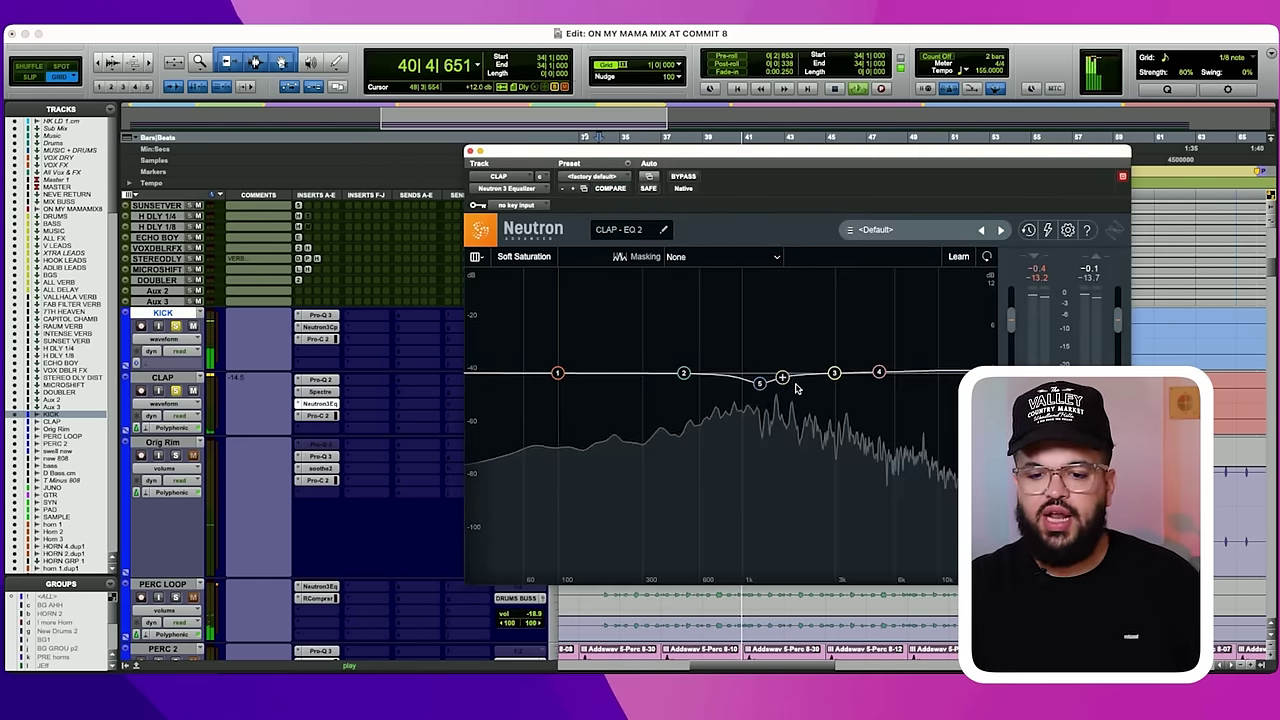
{"action": "left_click", "coordinate": [760, 381]}
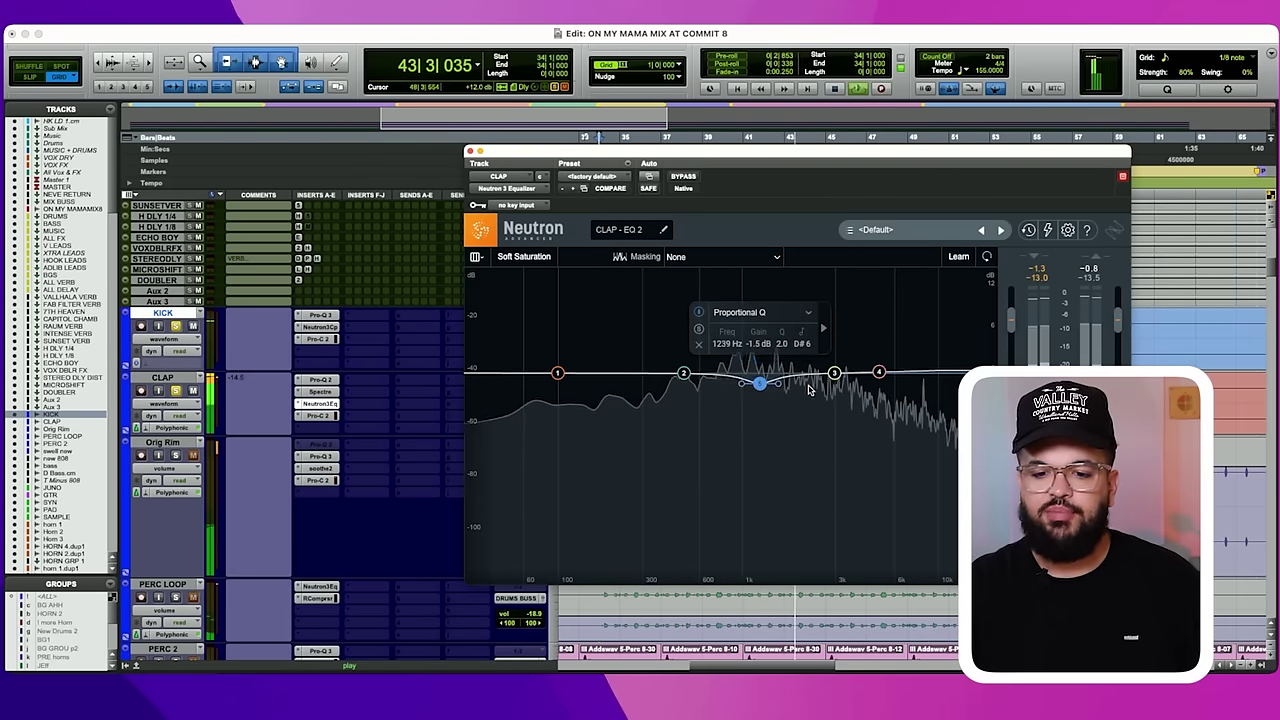
{"action": "left_click", "coordinate": [879, 373]}
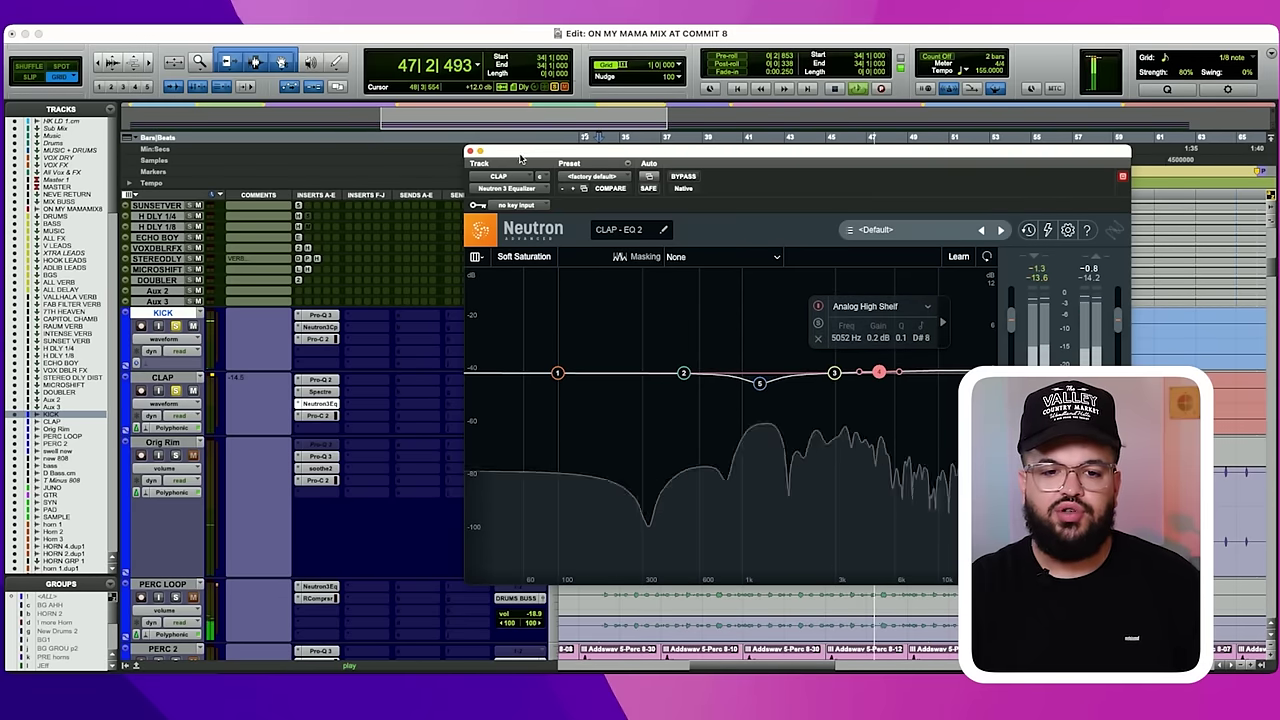
{"action": "left_click", "coordinate": [470, 151]}
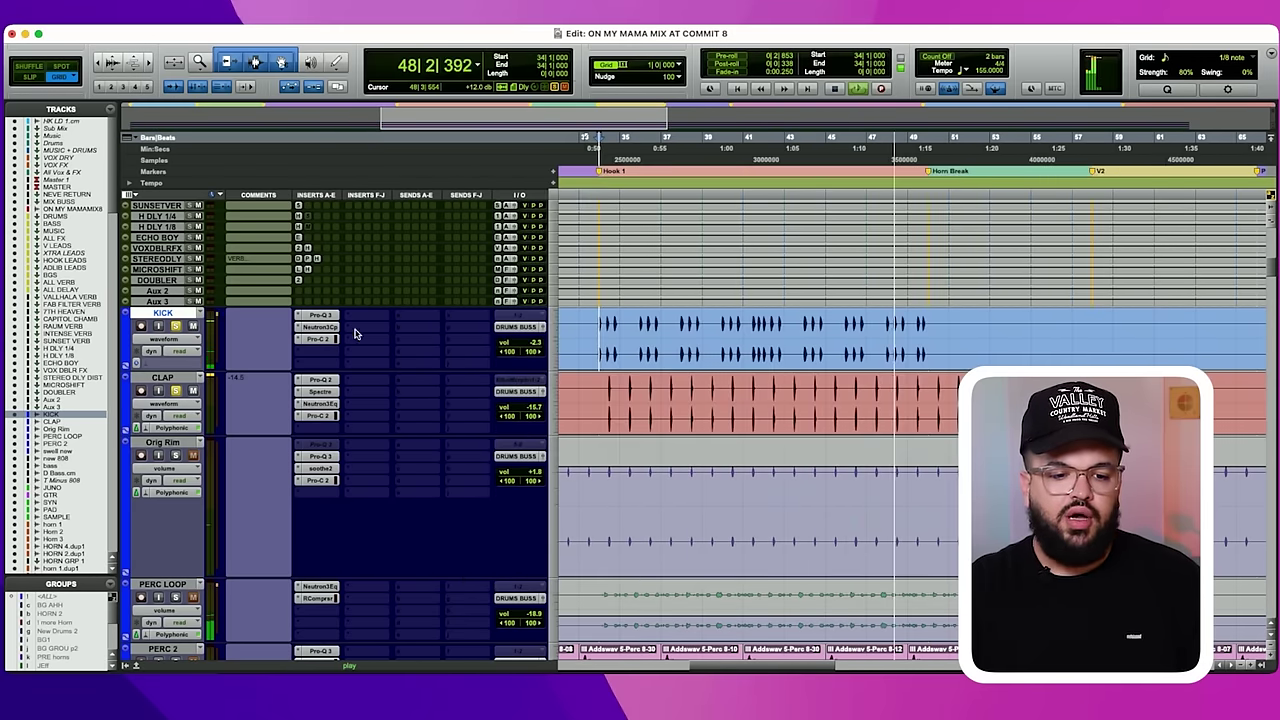
Review the Pro-C 2 compressor's threshold and gain reduction on CLAP during playback.
{"action": "left_click", "coordinate": [320, 415]}
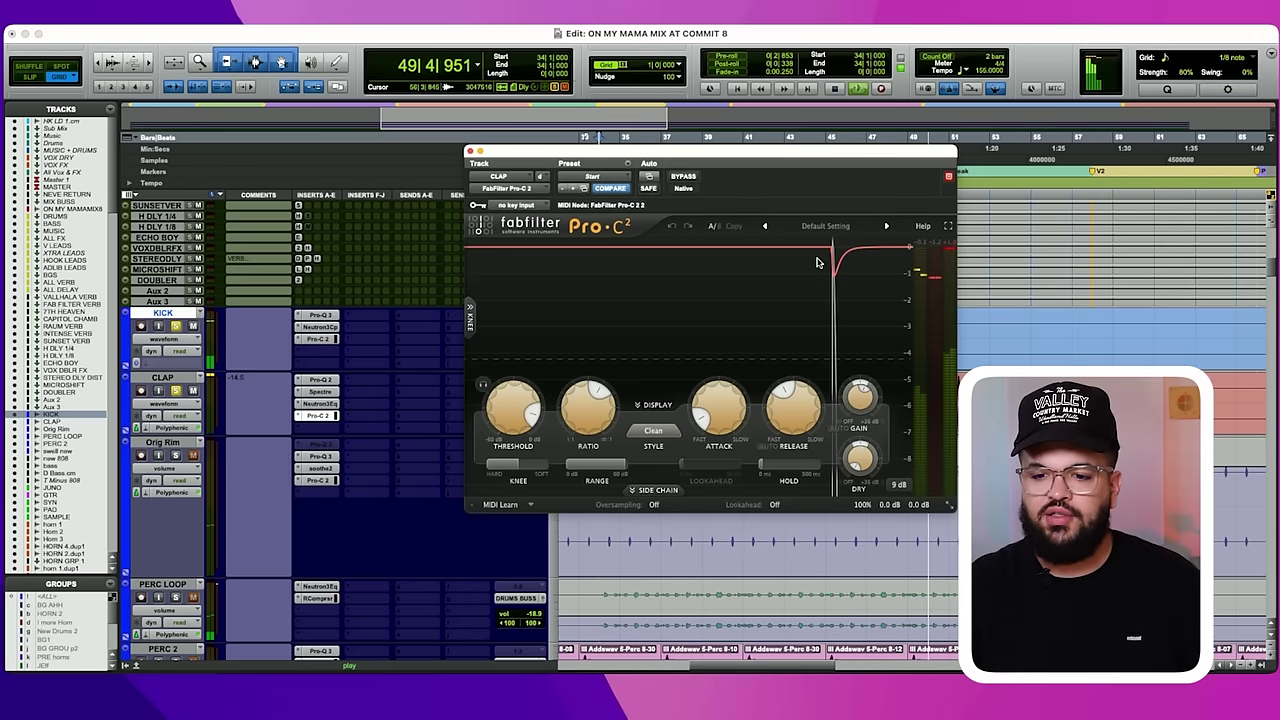
{"action": "left_click_drag", "start_coordinate": [826, 151], "coordinate": [816, 156]}
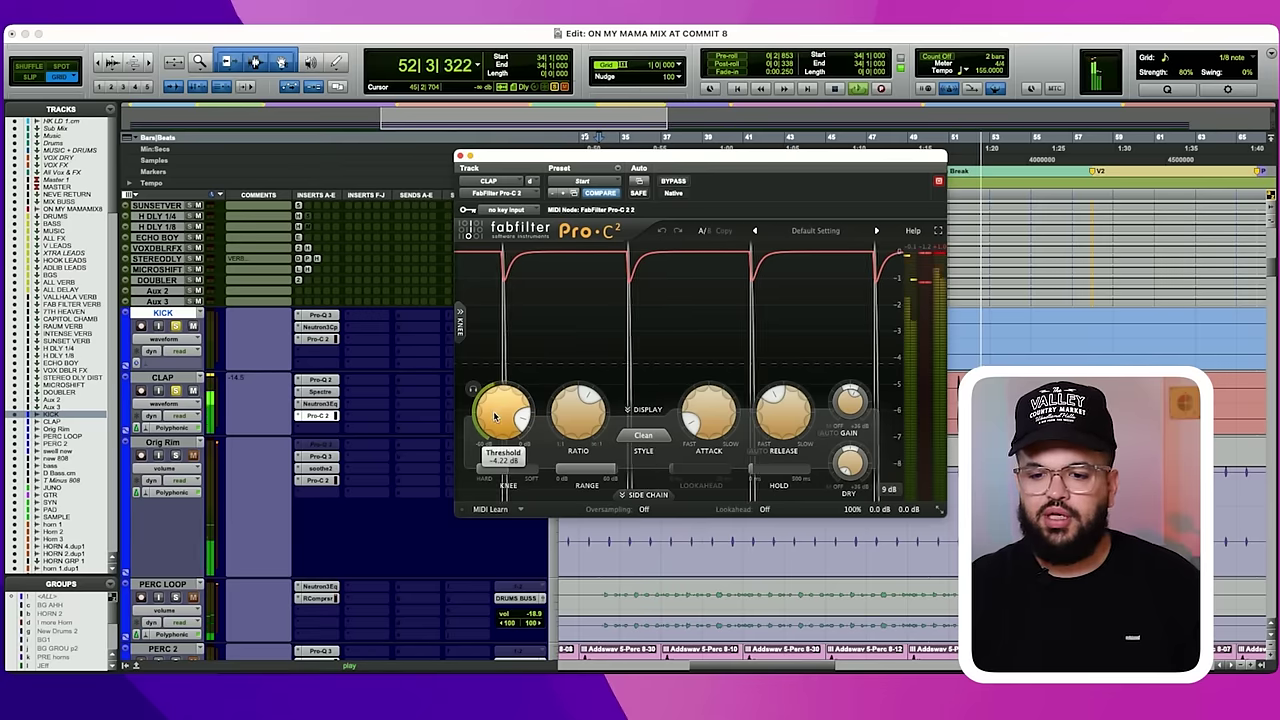
{"action": "left_click", "coordinate": [460, 156]}
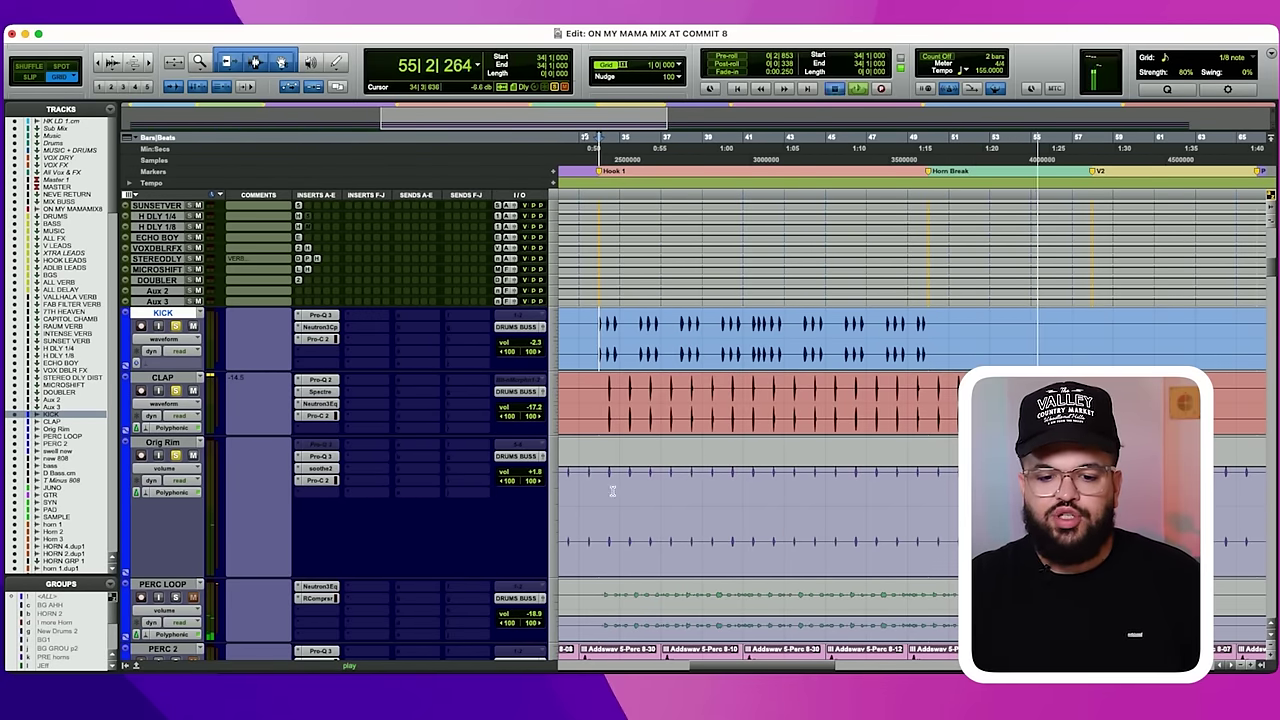
Play Orig Rim soloed together with CLAP, and select the 16 bars of Hook 1 from bar 34 on the Orig Rim track.
{"action": "key", "text": "space"}
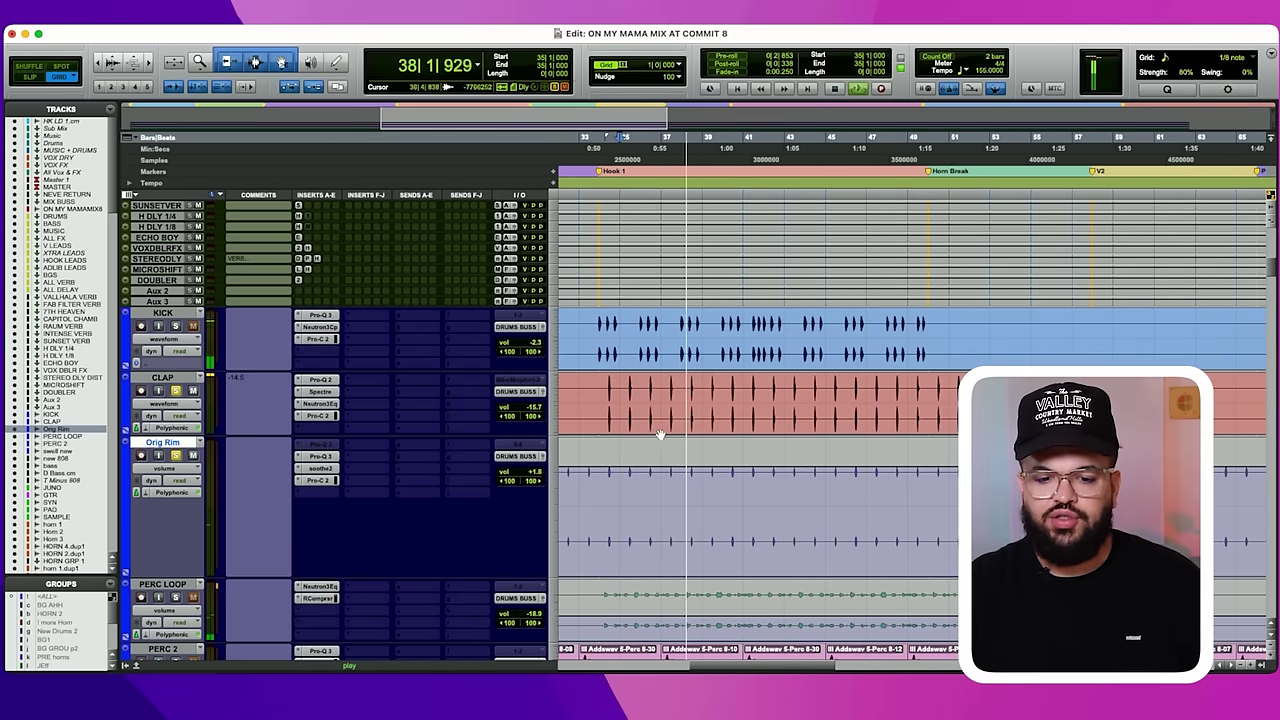
{"action": "scroll", "coordinate": [677, 456], "scroll_direction": "left", "scroll_amount": 3}
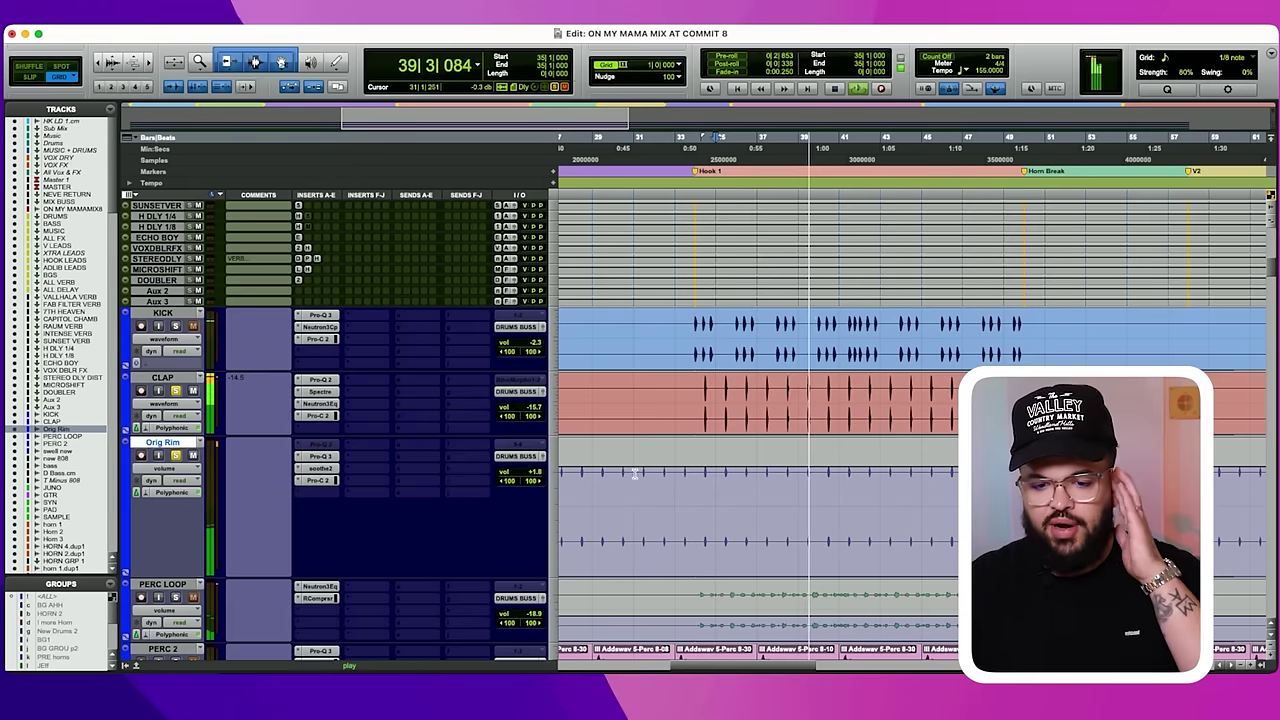
{"action": "left_click_drag", "start_coordinate": [695, 473], "coordinate": [1003, 473]}
{"action": "key", "text": "space"}
{"action": "scroll", "coordinate": [600, 410], "scroll_direction": "down", "scroll_amount": 3}
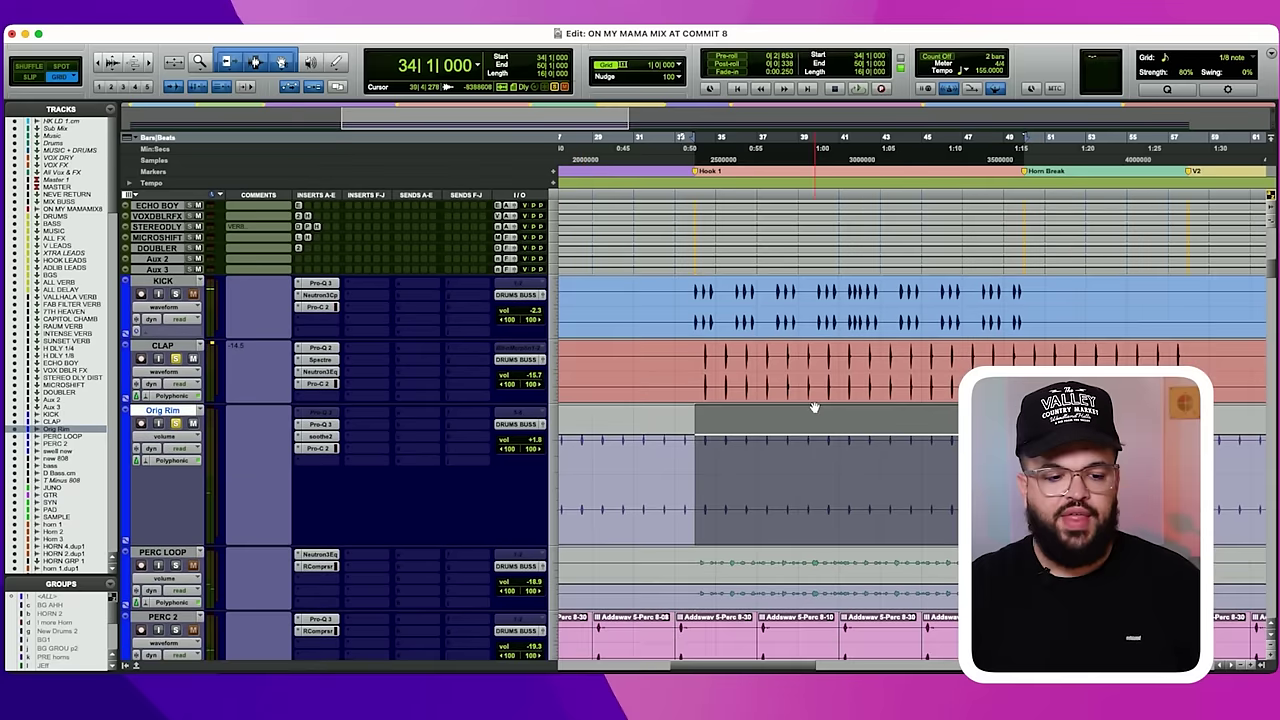
Play Hook 1 from bar 34 with PERC LOOP soloed, and add KICK, CLAP and Orig Rim to the solo.
{"action": "key", "text": "space"}
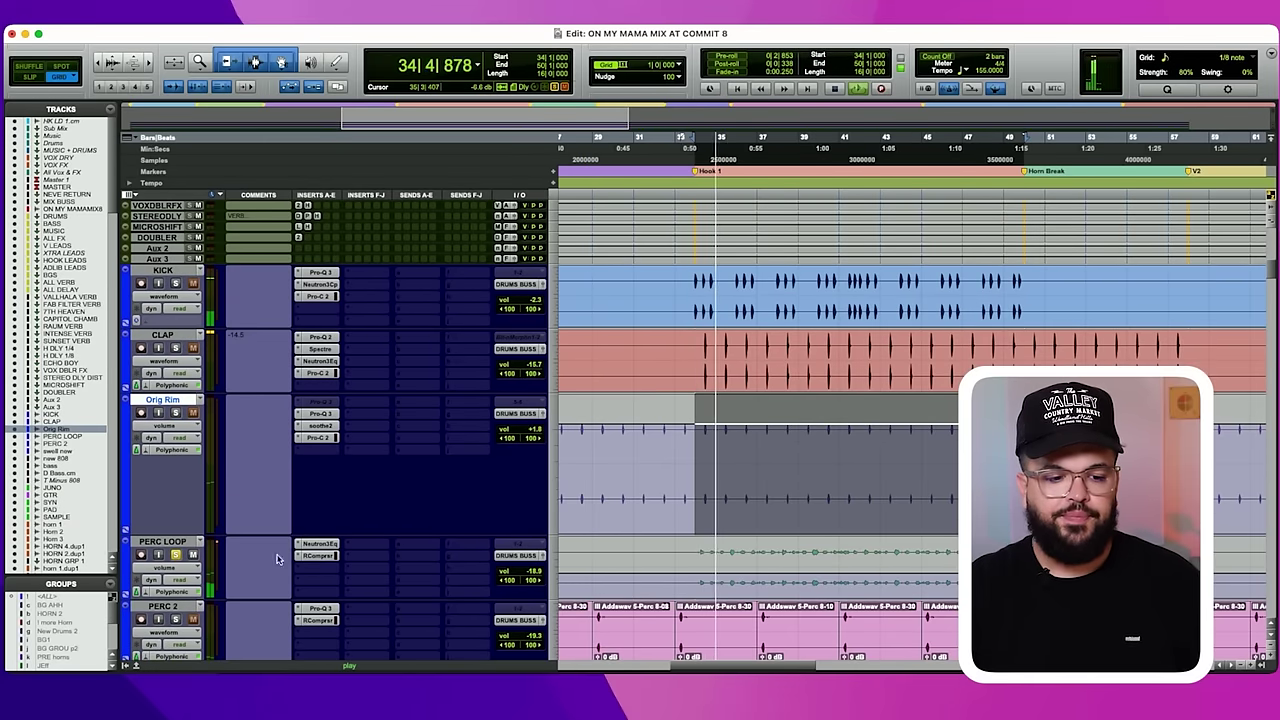
{"action": "left_click", "coordinate": [163, 271], "text": "shift"}
{"action": "left_click", "coordinate": [176, 284], "text": "alt+shift"}
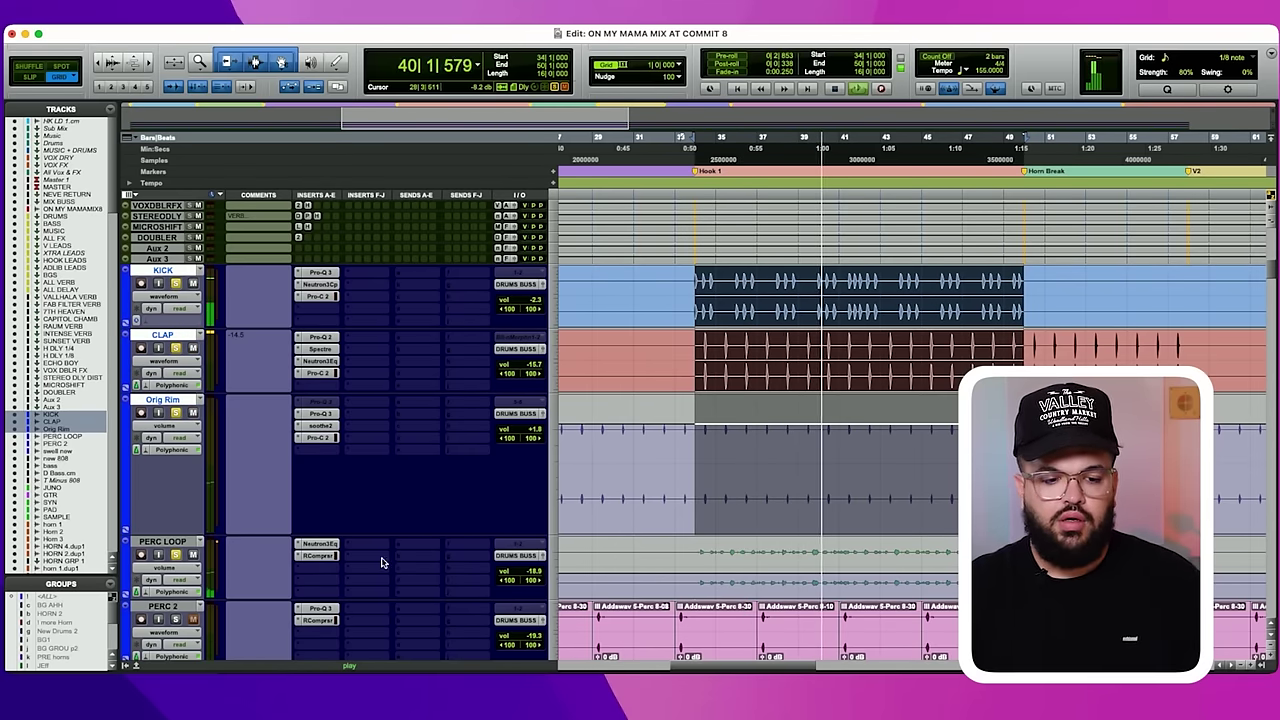
Review PERC LOOP's Neutron 3 Equalizer during playback, including the mid dip and the Analog High Shelf band.
{"action": "left_click", "coordinate": [330, 545]}
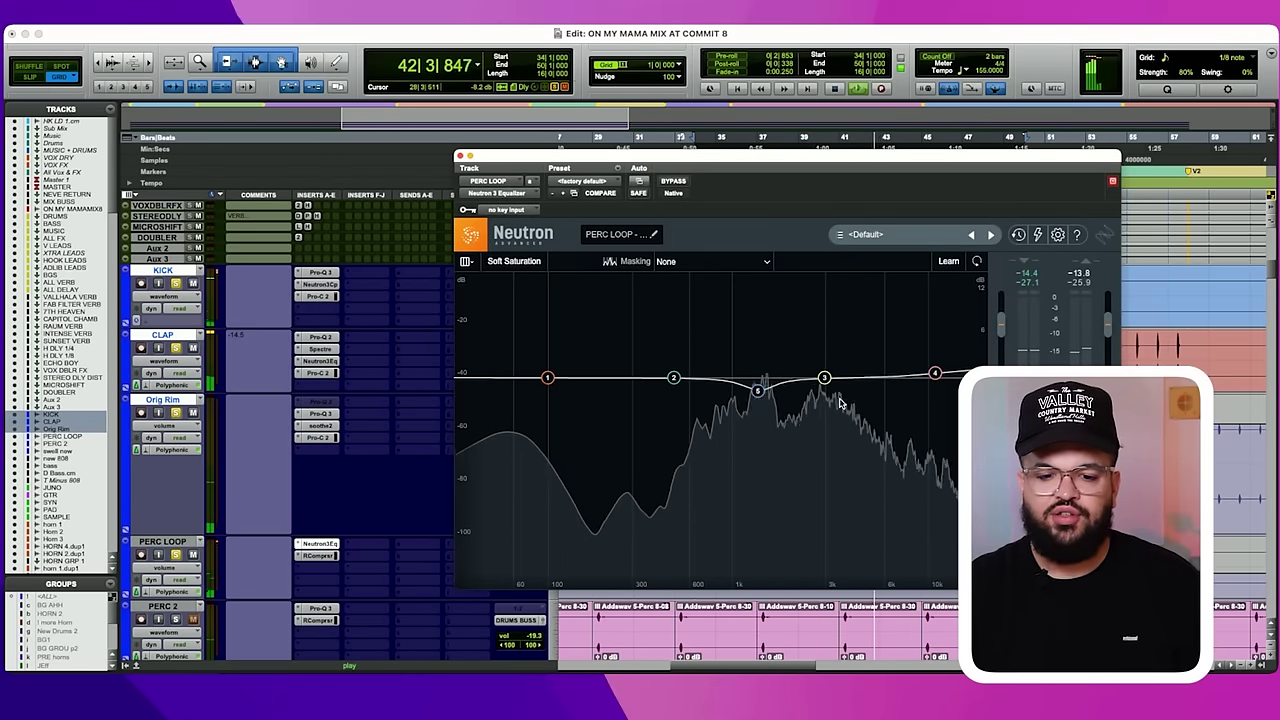
{"action": "key", "text": "space"}
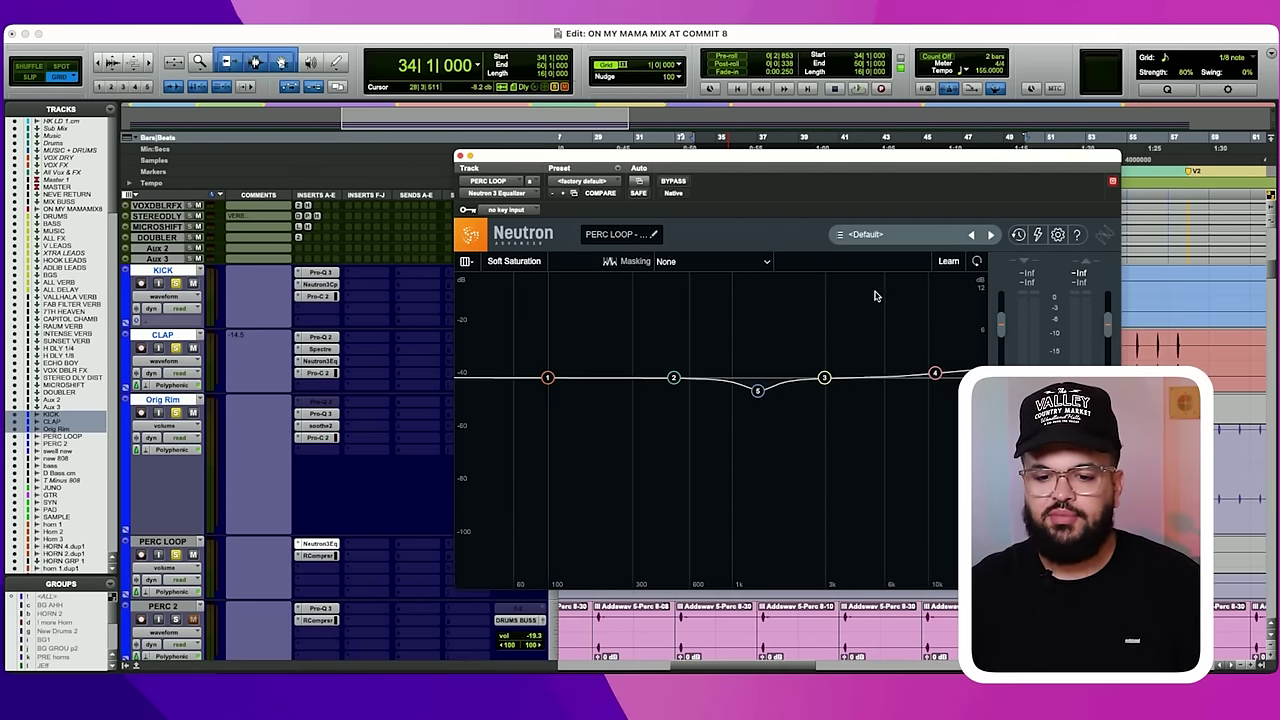
{"action": "key", "text": "space"}
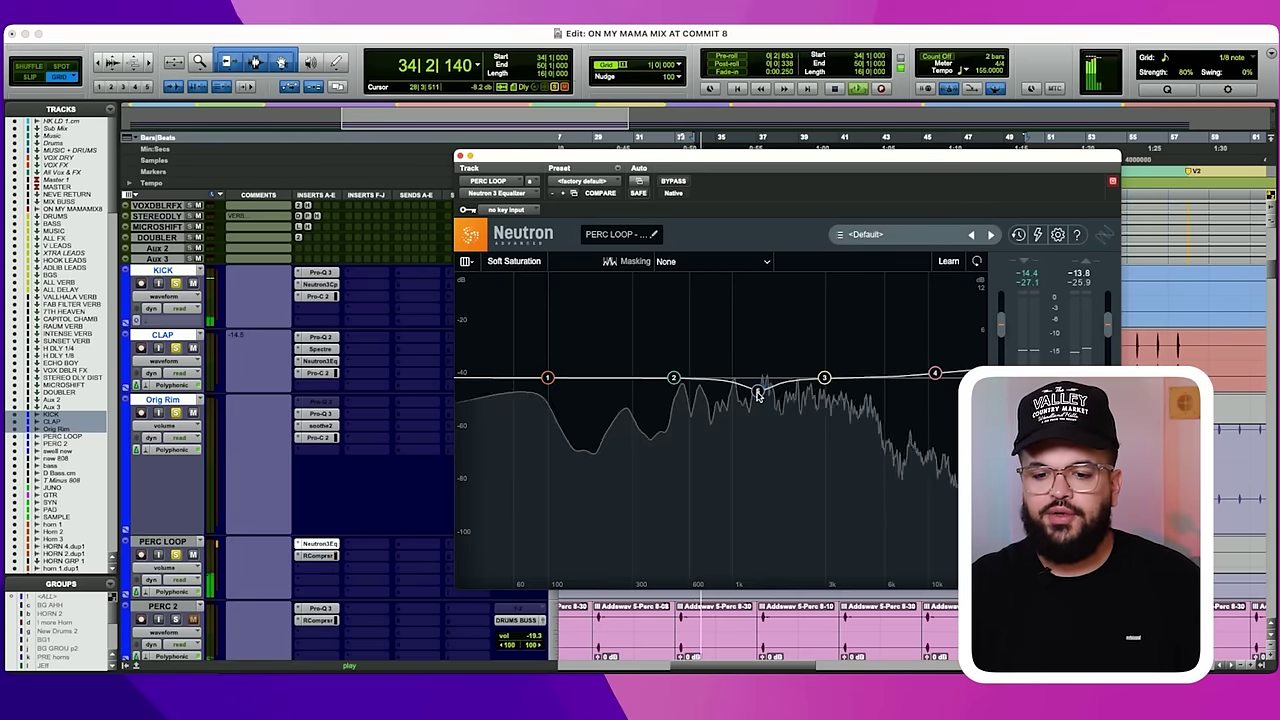
{"action": "left_click", "coordinate": [935, 375]}
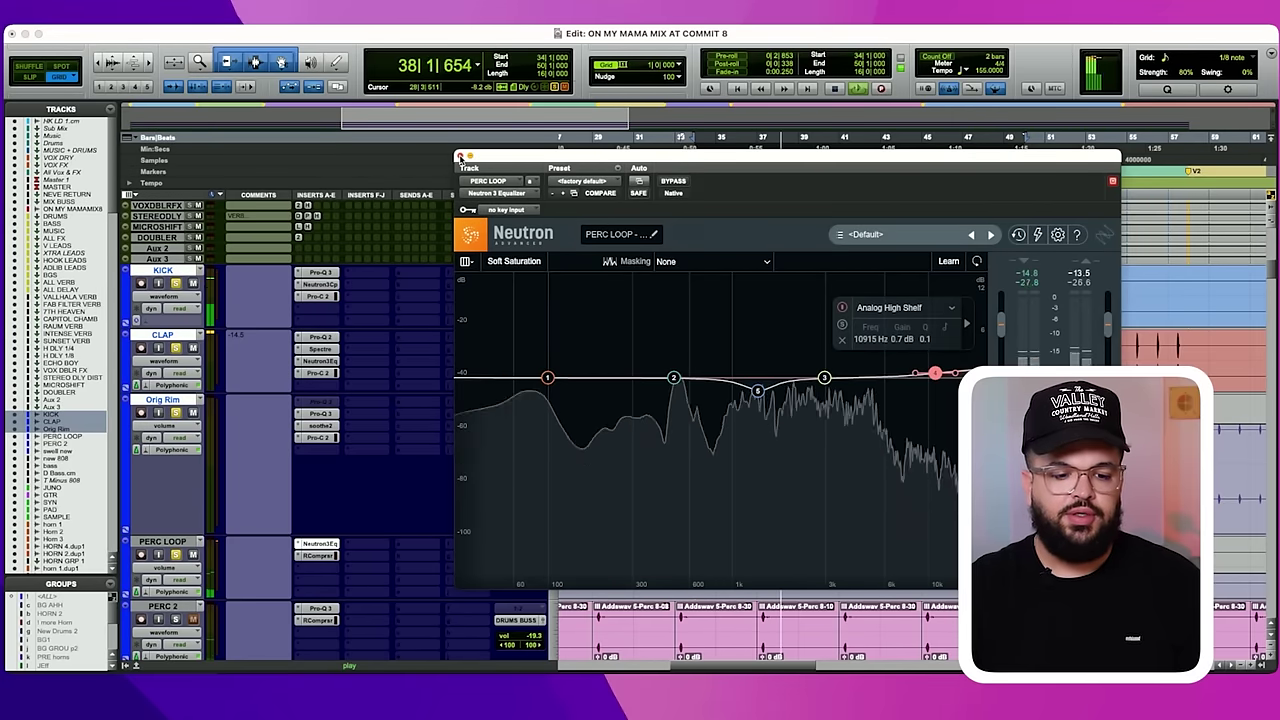
{"action": "left_click", "coordinate": [459, 156]}
Check the RCompressor's threshold, ratio and gain reduction on PERC LOOP, and stop playback.
{"action": "left_click", "coordinate": [318, 555]}
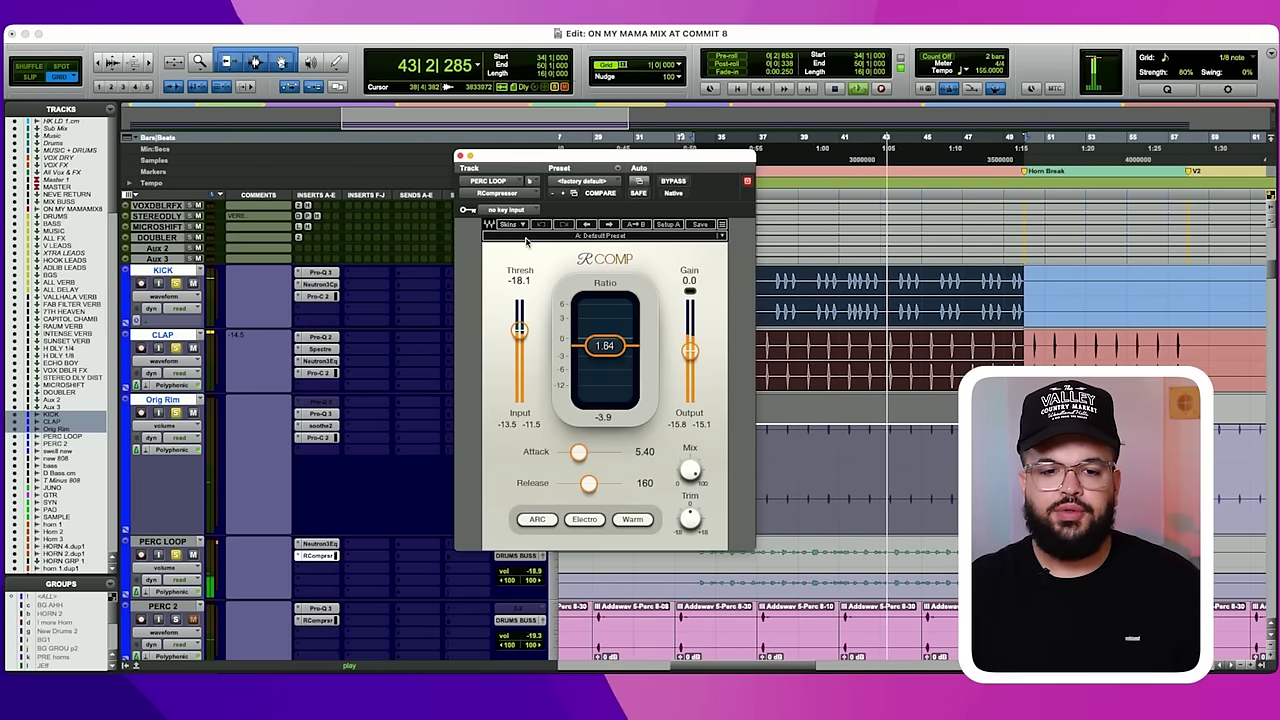
{"action": "left_click", "coordinate": [460, 156]}
{"action": "key", "text": "space"}
Solo PERC 2 and play it from bar 37, on one of its percussion hits.
{"action": "scroll", "coordinate": [642, 418], "scroll_direction": "down", "scroll_amount": 5}
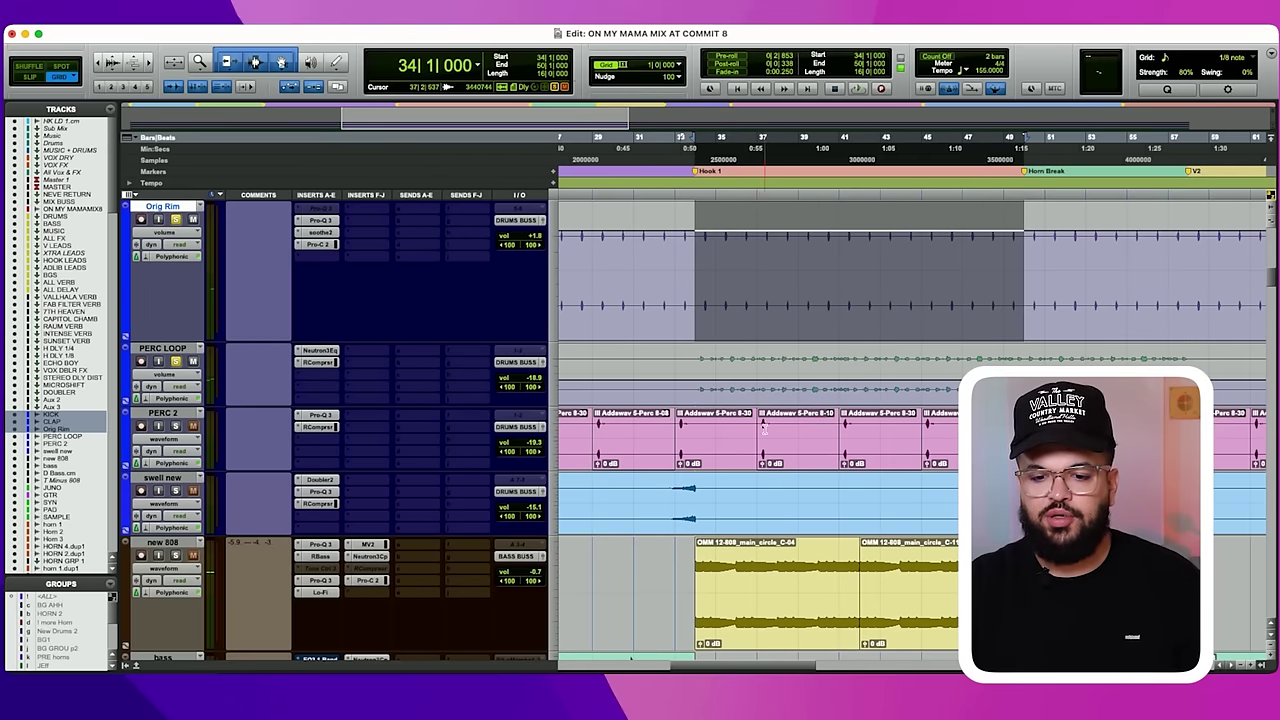
{"action": "left_click", "coordinate": [762, 388]}
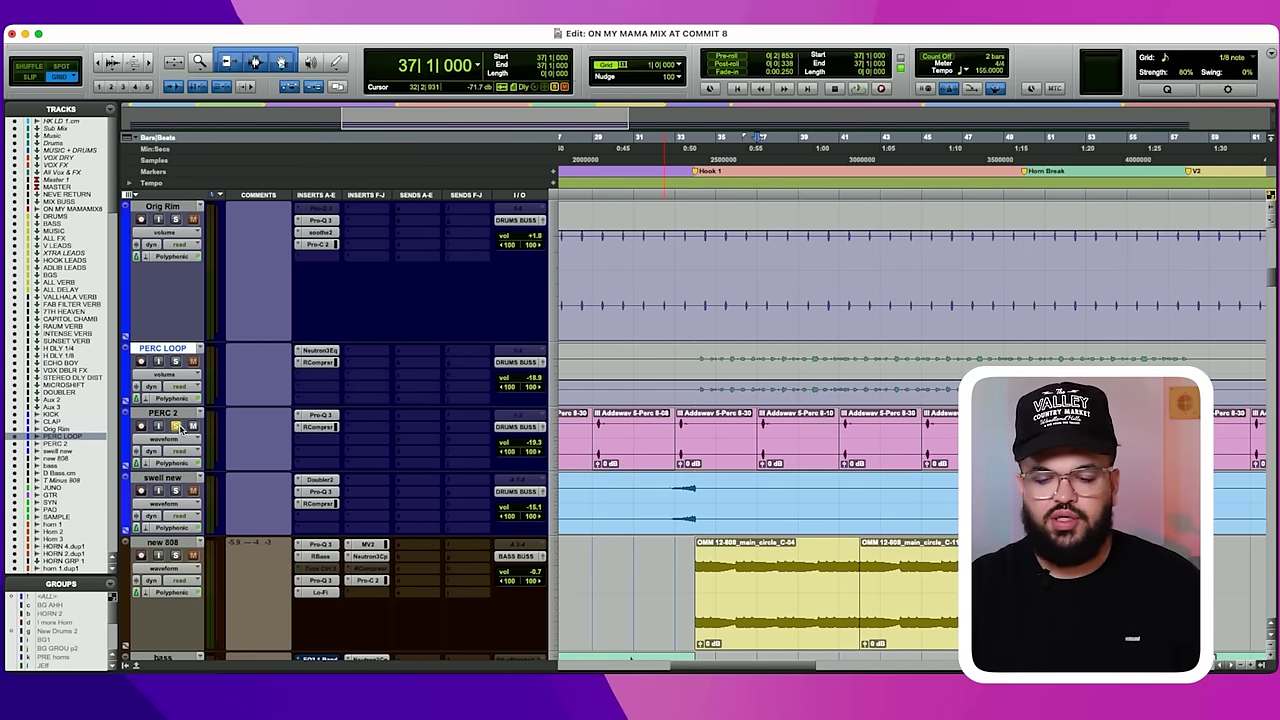
{"action": "key", "text": "space"}
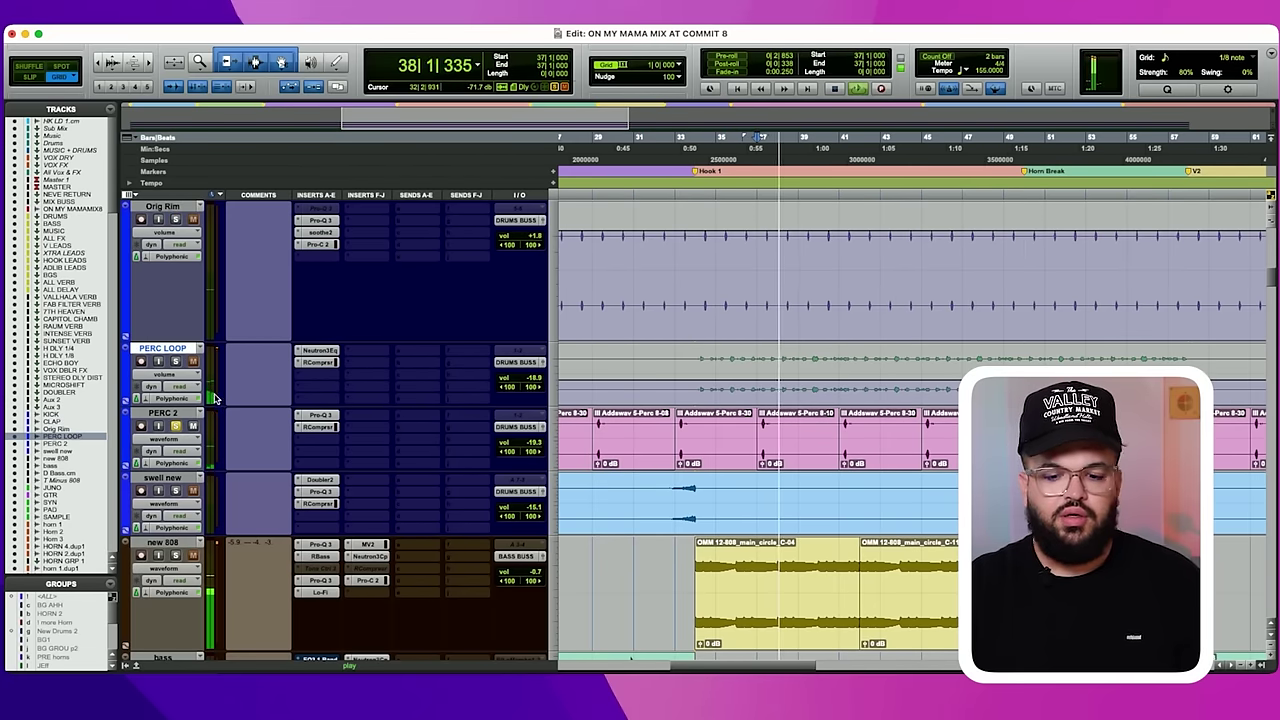
{"action": "scroll", "coordinate": [213, 398], "scroll_direction": "up", "scroll_amount": 3}
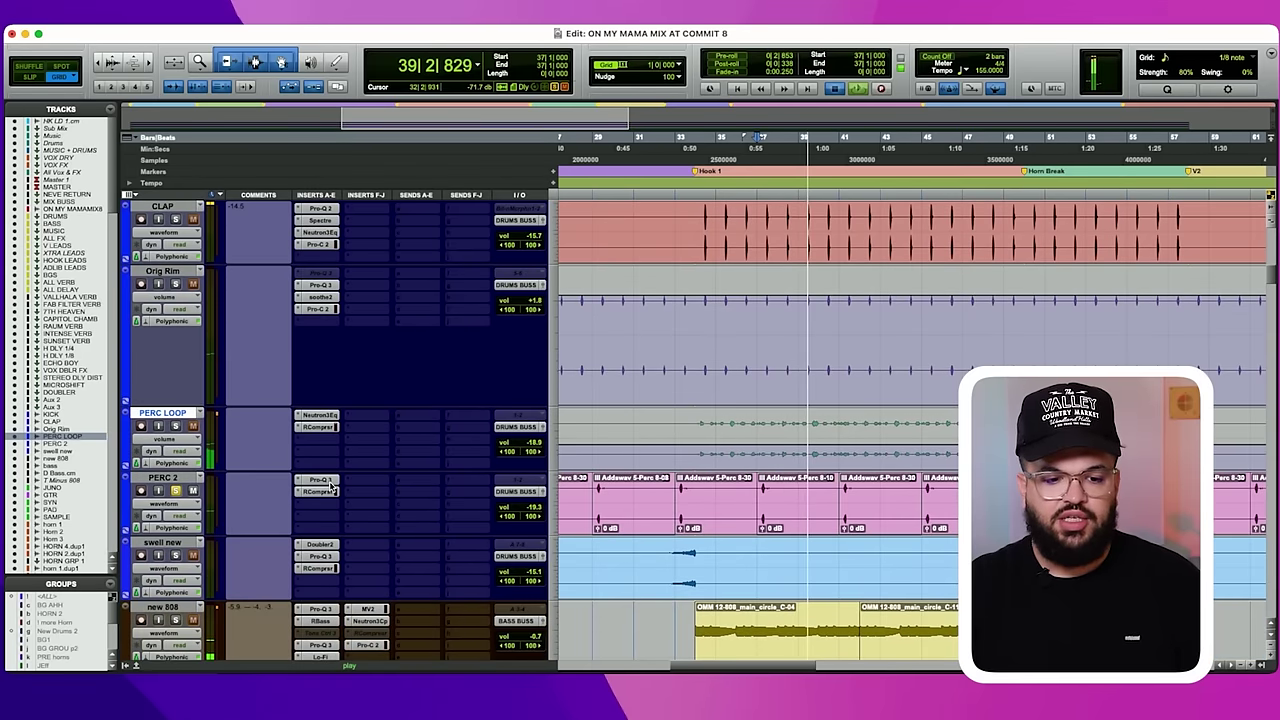
Review PERC 2's Pro-Q 3 from bar 37 and deepen the 515.23 Hz bell cut to -3.99 dB.
{"action": "key", "text": "space"}
{"action": "left_click", "coordinate": [328, 481]}
{"action": "key", "text": "space"}
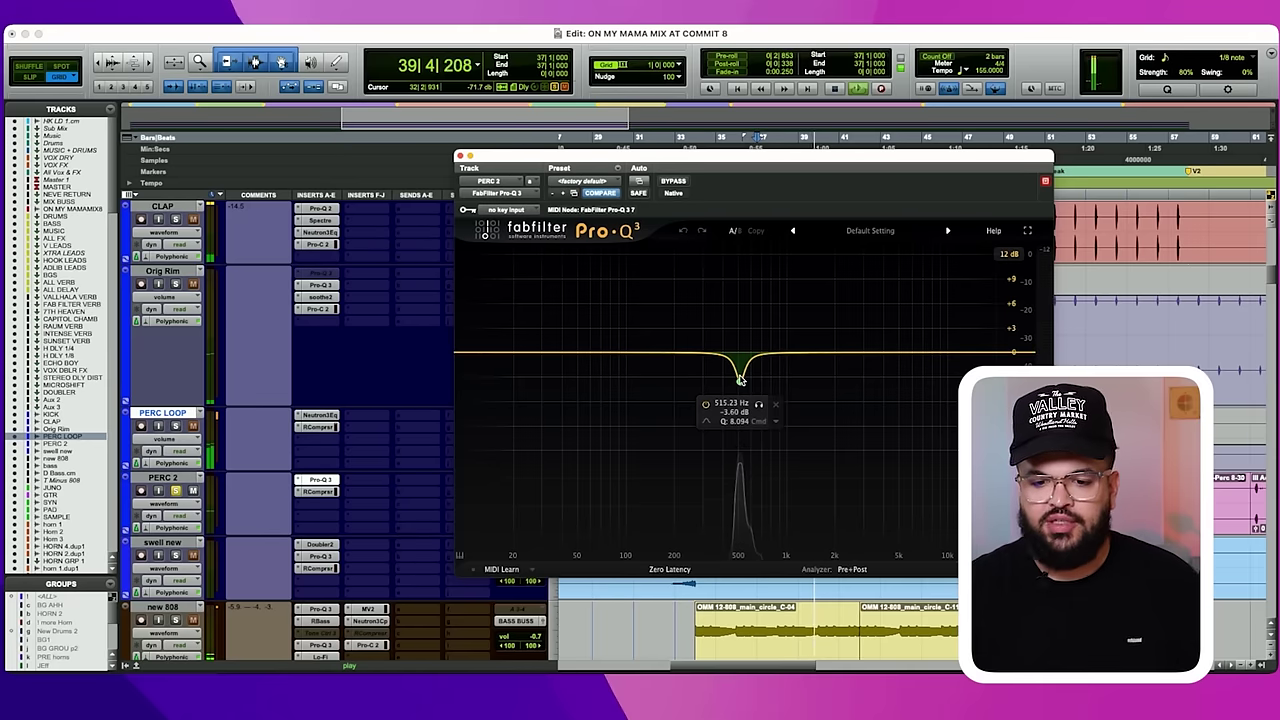
{"action": "key", "text": "space"}
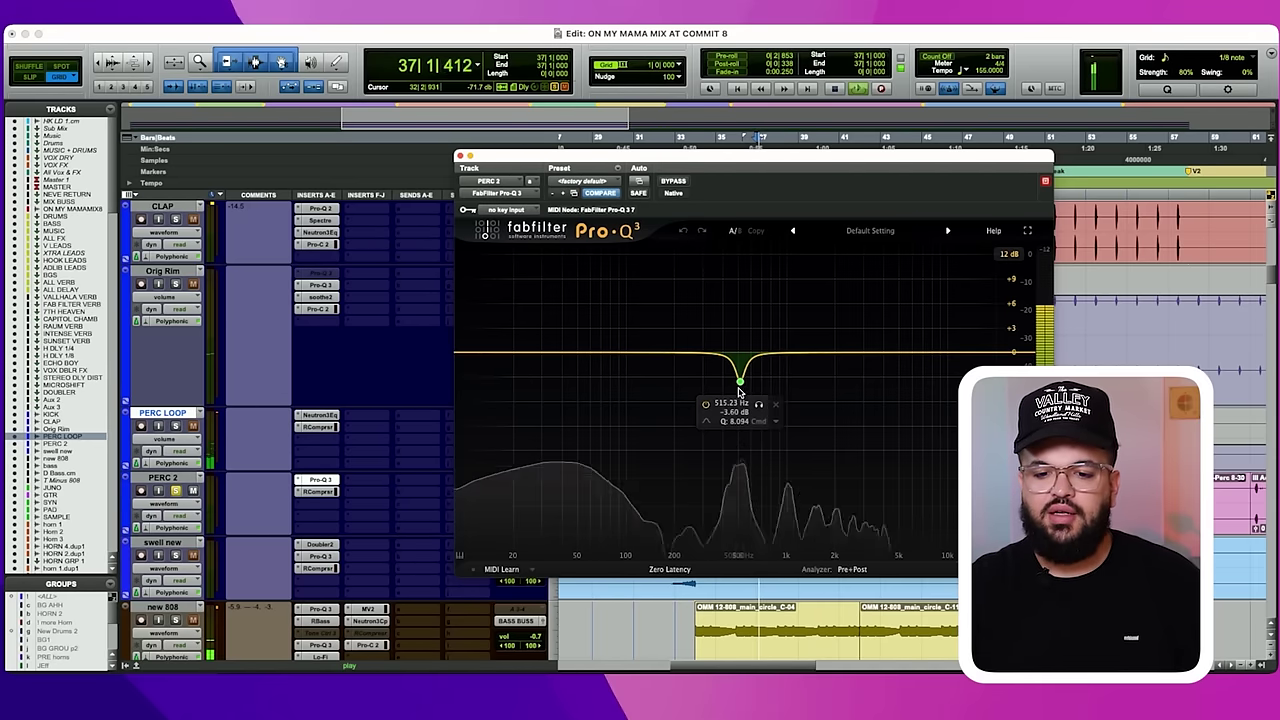
{"action": "left_click_drag", "start_coordinate": [740, 385], "coordinate": [741, 388]}
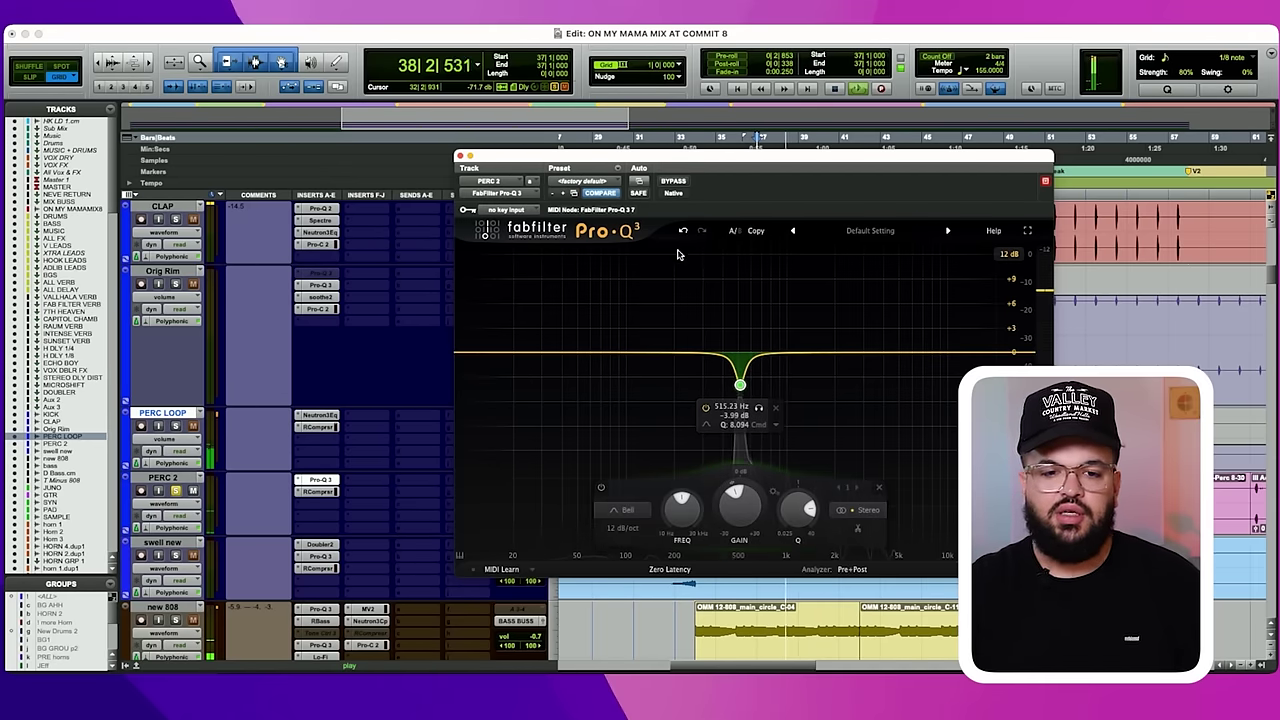
{"action": "left_click", "coordinate": [459, 157]}
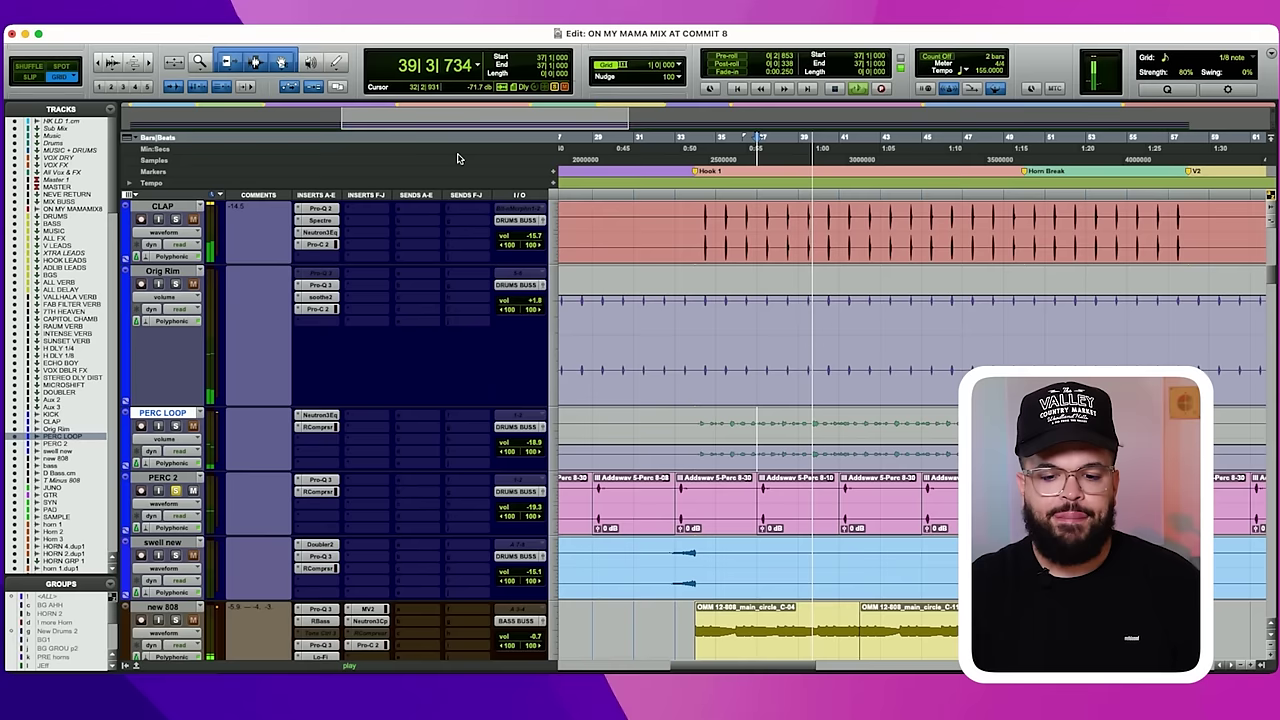
Inspect PERC 2's RCompressor settings and gain reduction while replaying the percussion hit from bar 37.
{"action": "key", "text": "space"}
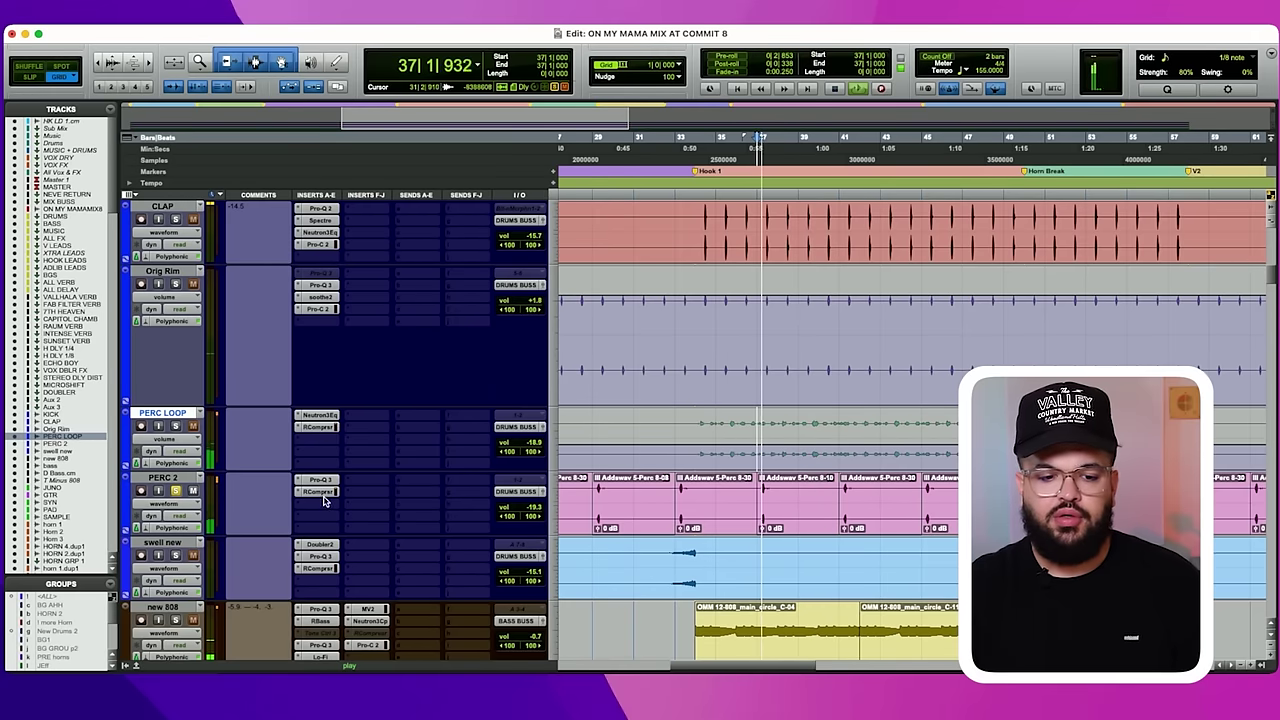
{"action": "left_click", "coordinate": [318, 492]}
{"action": "key", "text": "space"}
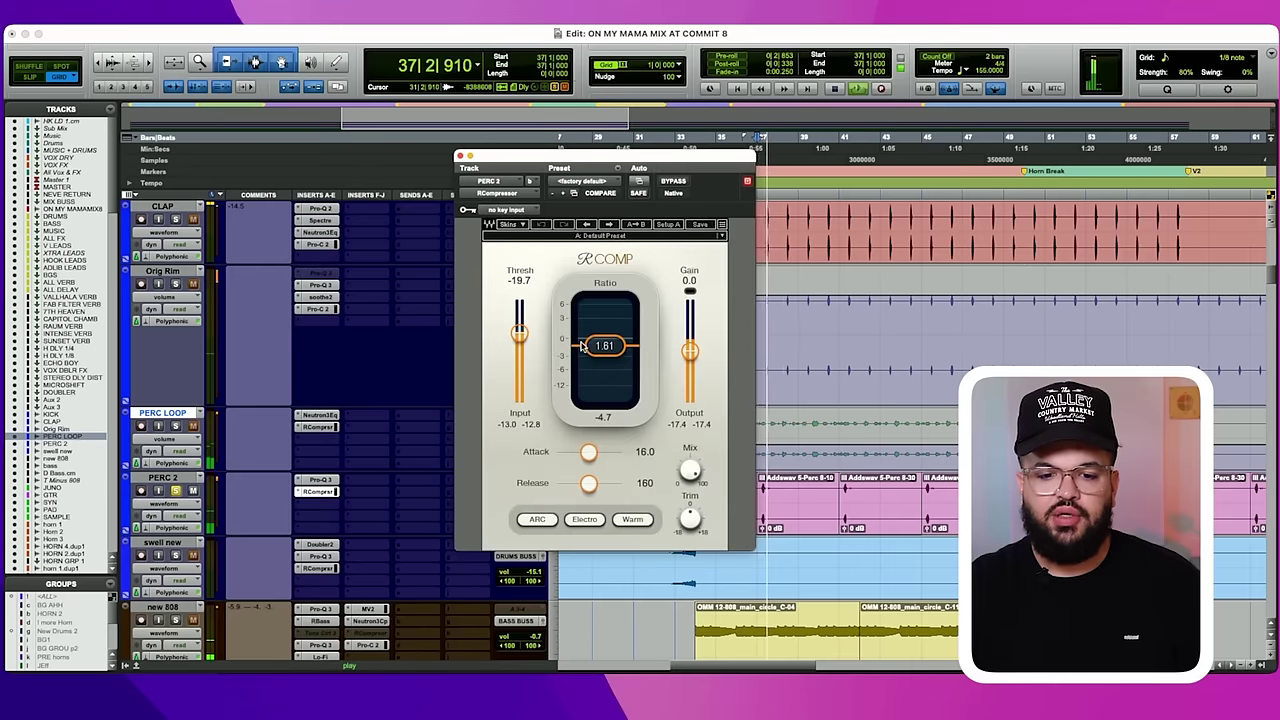
{"action": "key", "text": "space"}
{"action": "key", "text": "space"}
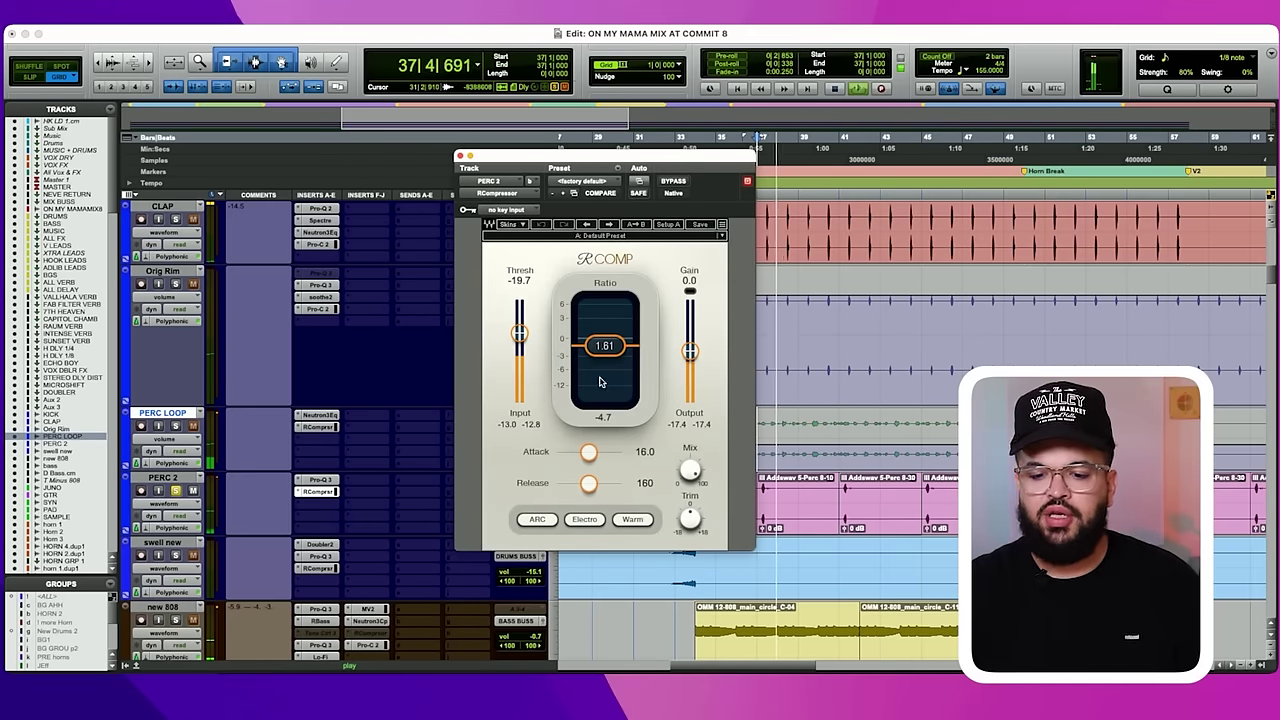
{"action": "left_click", "coordinate": [460, 156]}
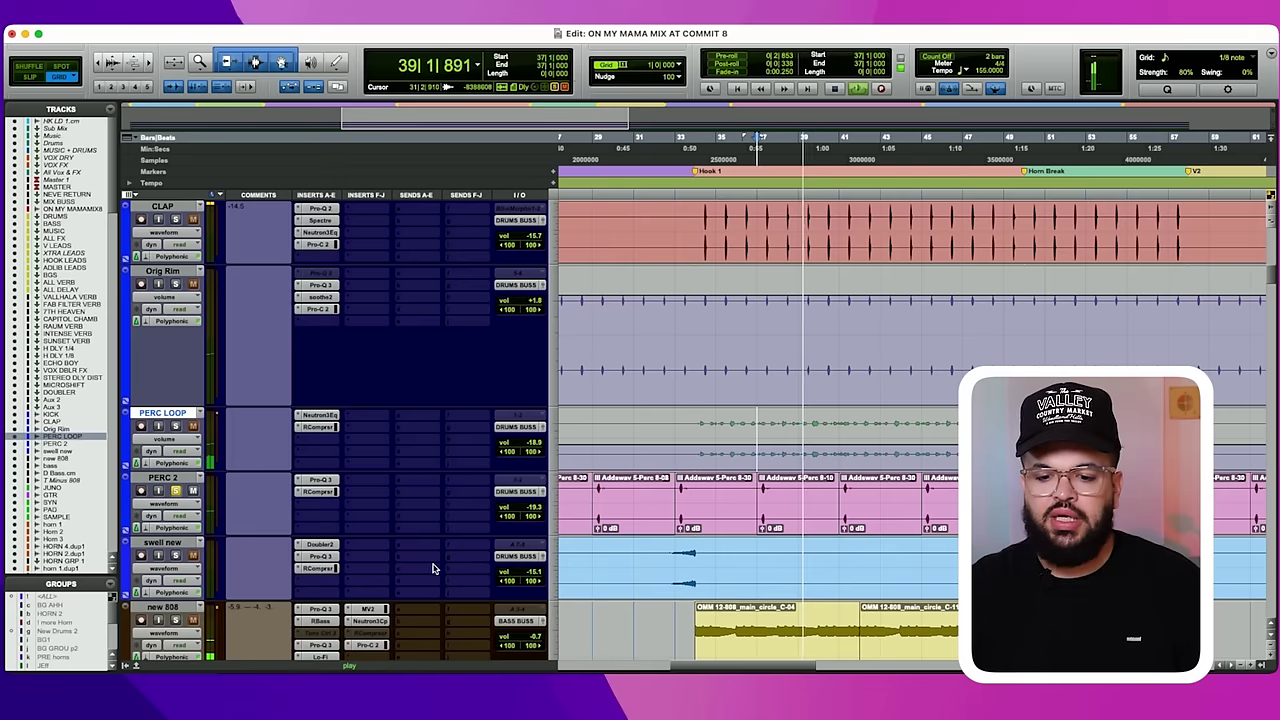
Solo swell new, play the swell leading into Hook 1, and inspect the track's Doubler2 settings.
{"action": "key", "text": "space"}
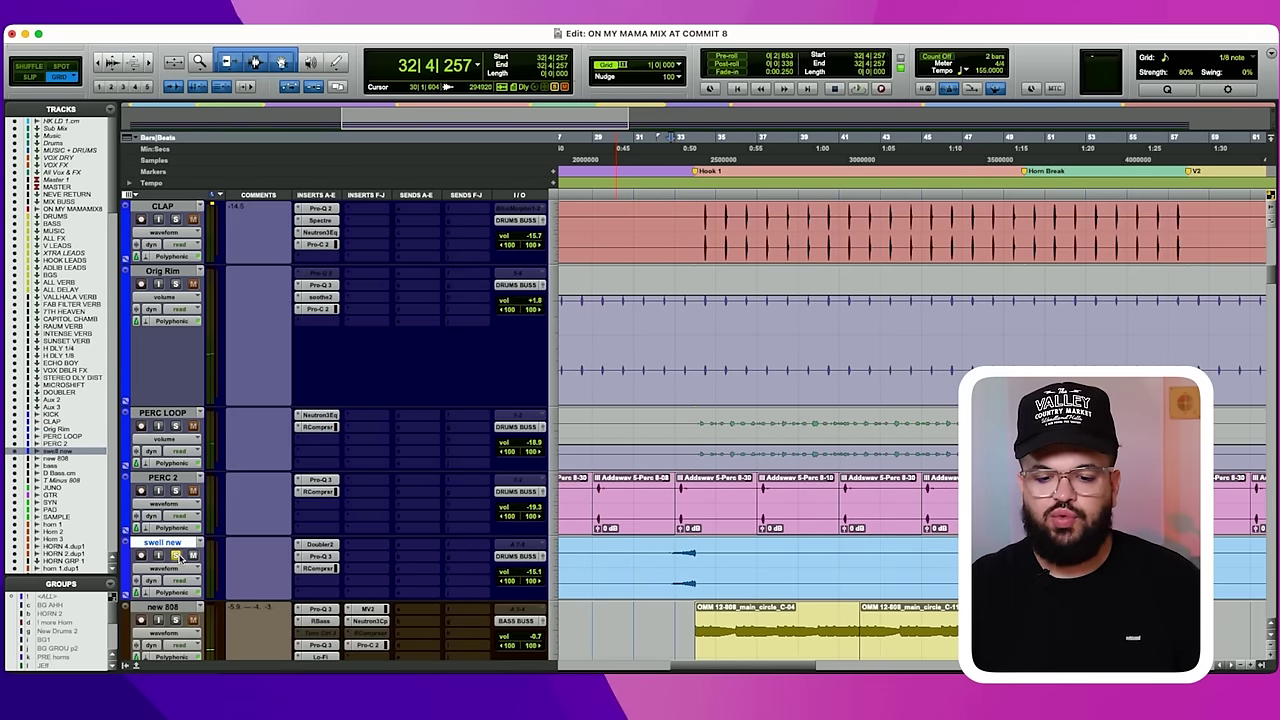
{"action": "key", "text": "space"}
{"action": "left_click", "coordinate": [318, 544]}
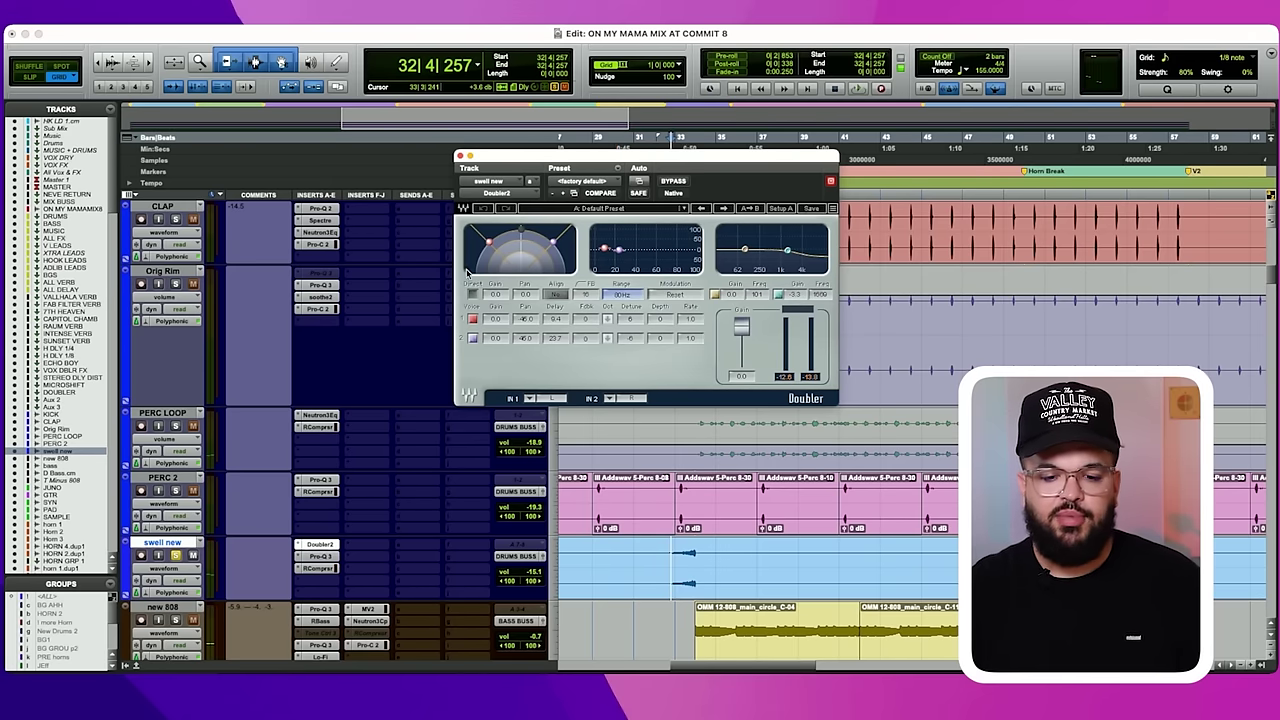
{"action": "scroll", "coordinate": [728, 470], "scroll_direction": "down", "scroll_amount": 3}
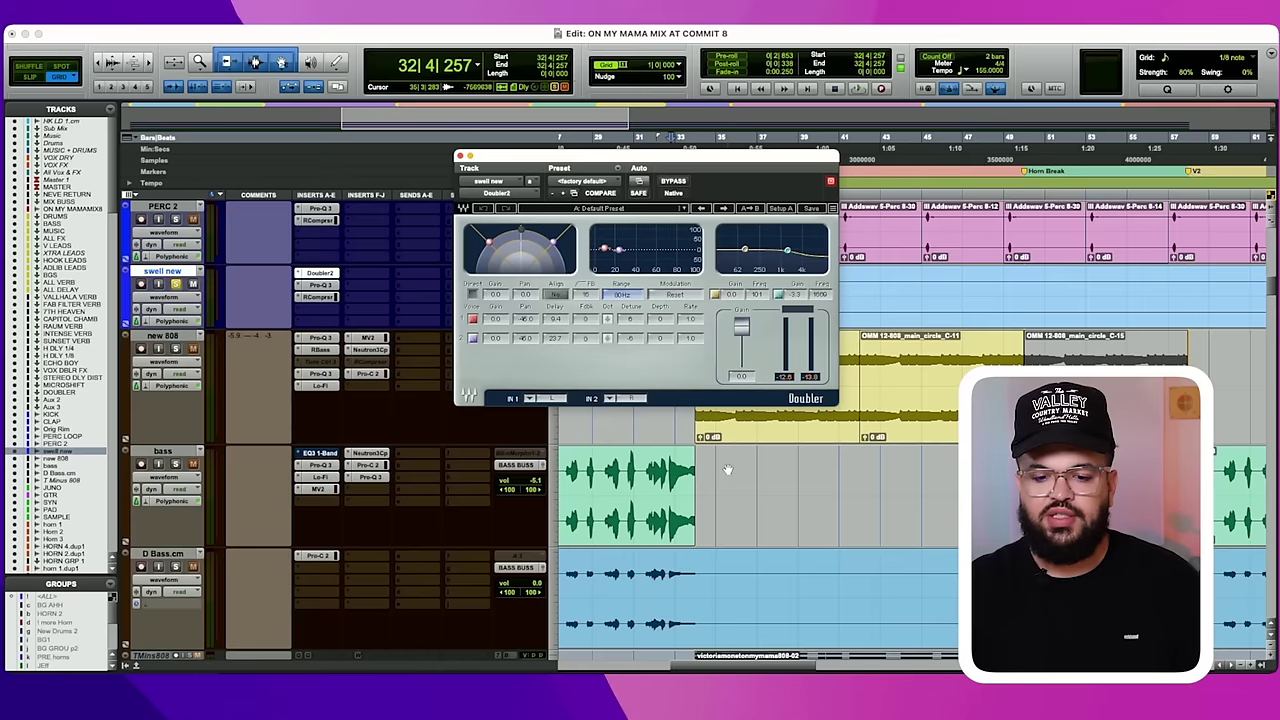
{"action": "scroll", "coordinate": [728, 470], "scroll_direction": "up", "scroll_amount": 2}
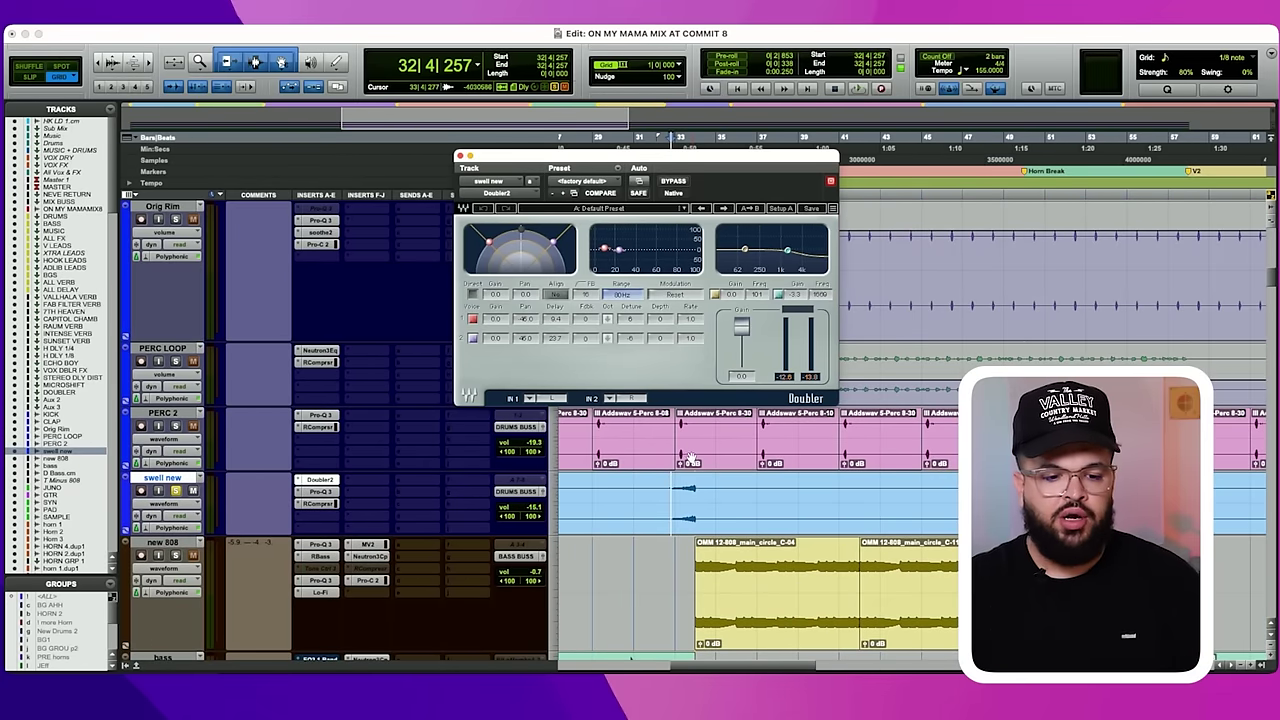
Open swell new's Pro-Q 3 beside Doubler2 to compare their high-frequency cuts, and close Doubler2.
{"action": "left_click", "coordinate": [322, 492]}
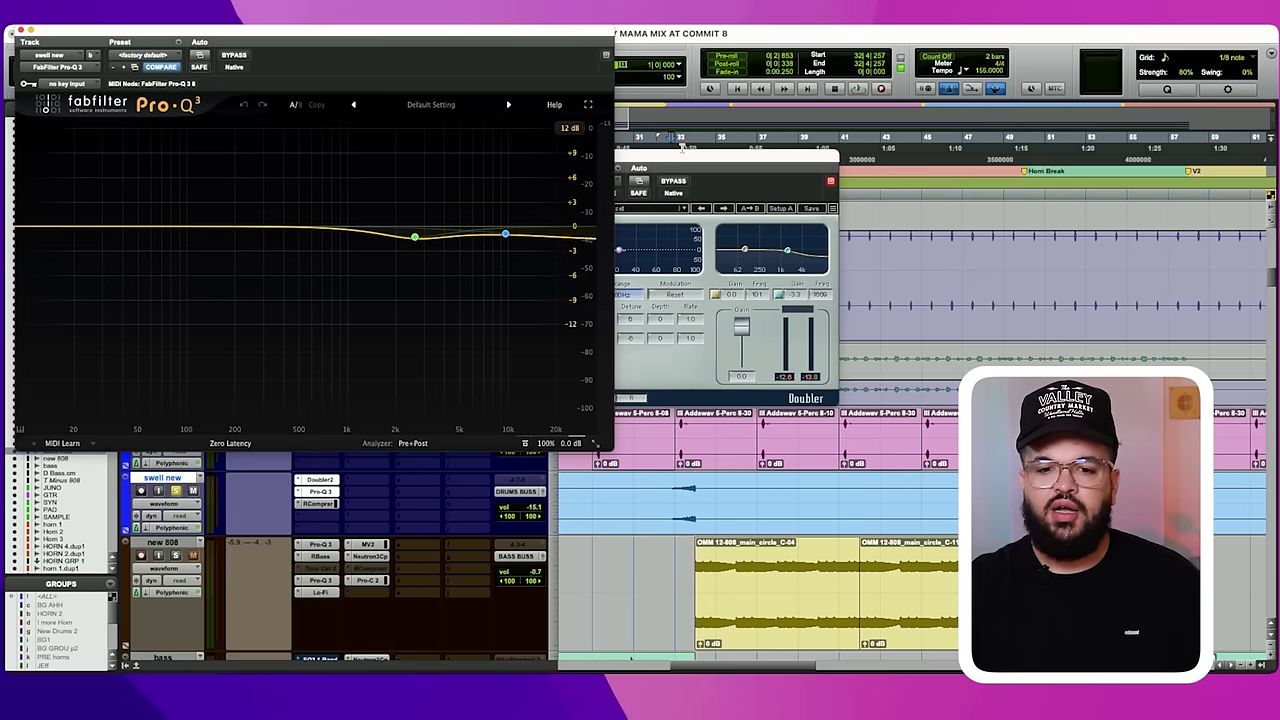
{"action": "left_click_drag", "start_coordinate": [660, 160], "coordinate": [949, 163]}
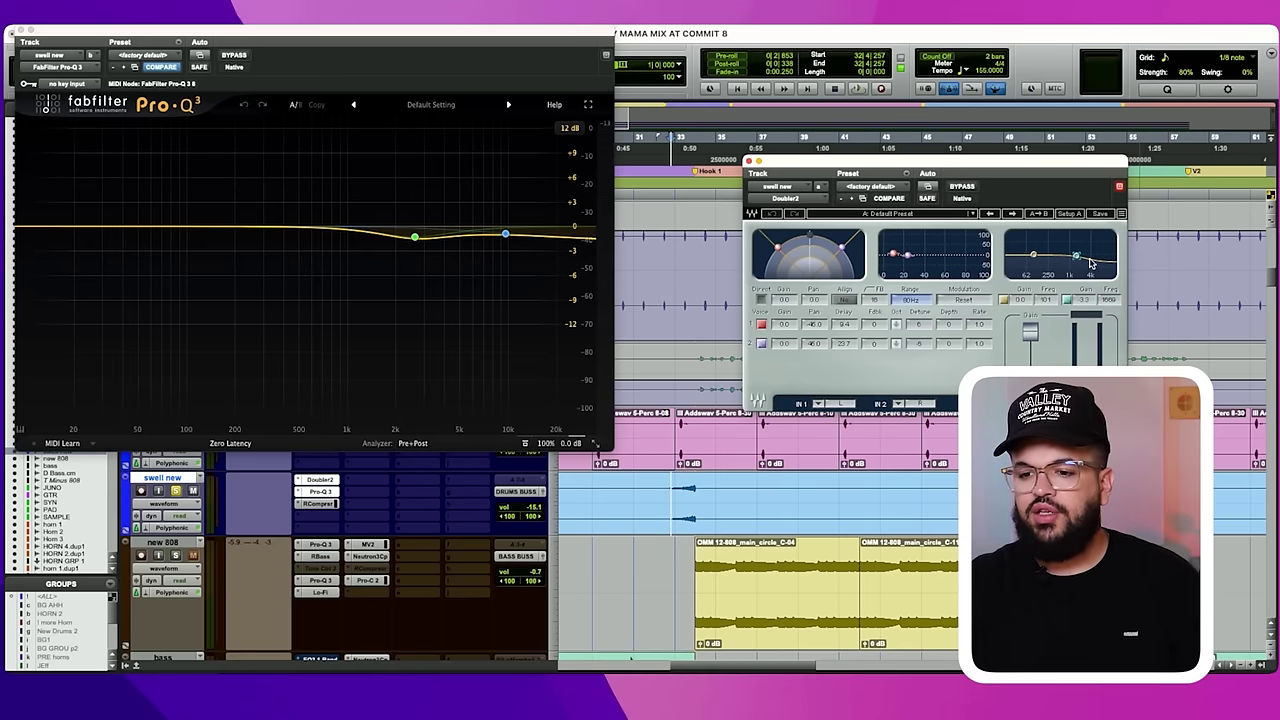
{"action": "left_click", "coordinate": [748, 160]}
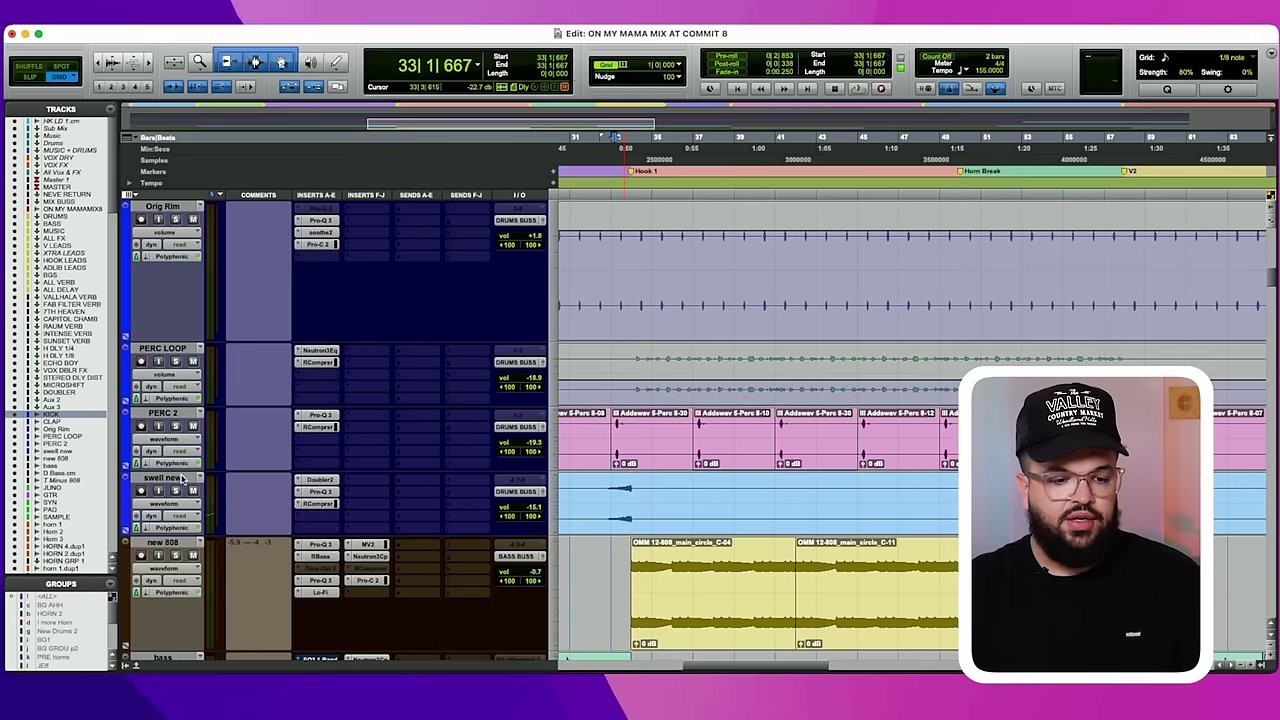
Solo all six drum tracks from KICK to swell new and play them into Hook 1, heading to the DRUMS bus.
{"action": "left_click", "coordinate": [175, 490]}
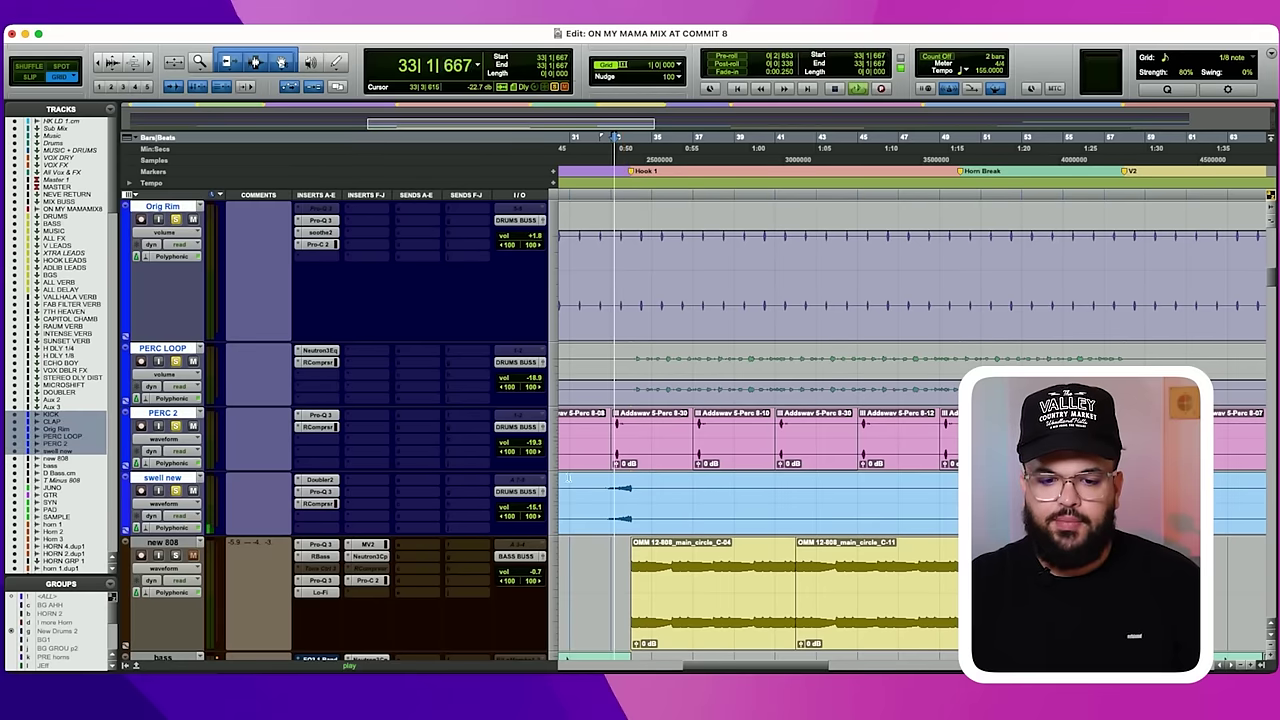
{"action": "scroll", "coordinate": [538, 485], "scroll_direction": "up", "scroll_amount": 5}
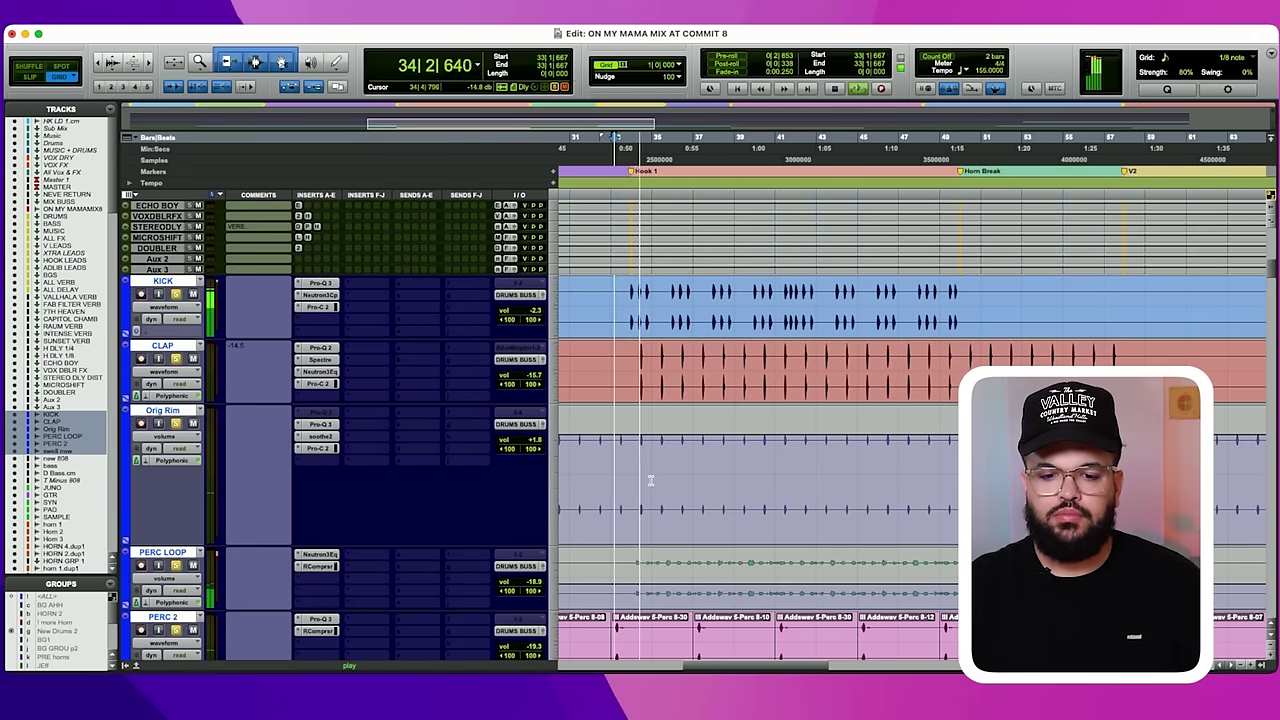
{"action": "scroll", "coordinate": [649, 482], "scroll_direction": "up", "scroll_amount": 1}
{"action": "scroll", "coordinate": [486, 443], "scroll_direction": "up", "scroll_amount": 10}
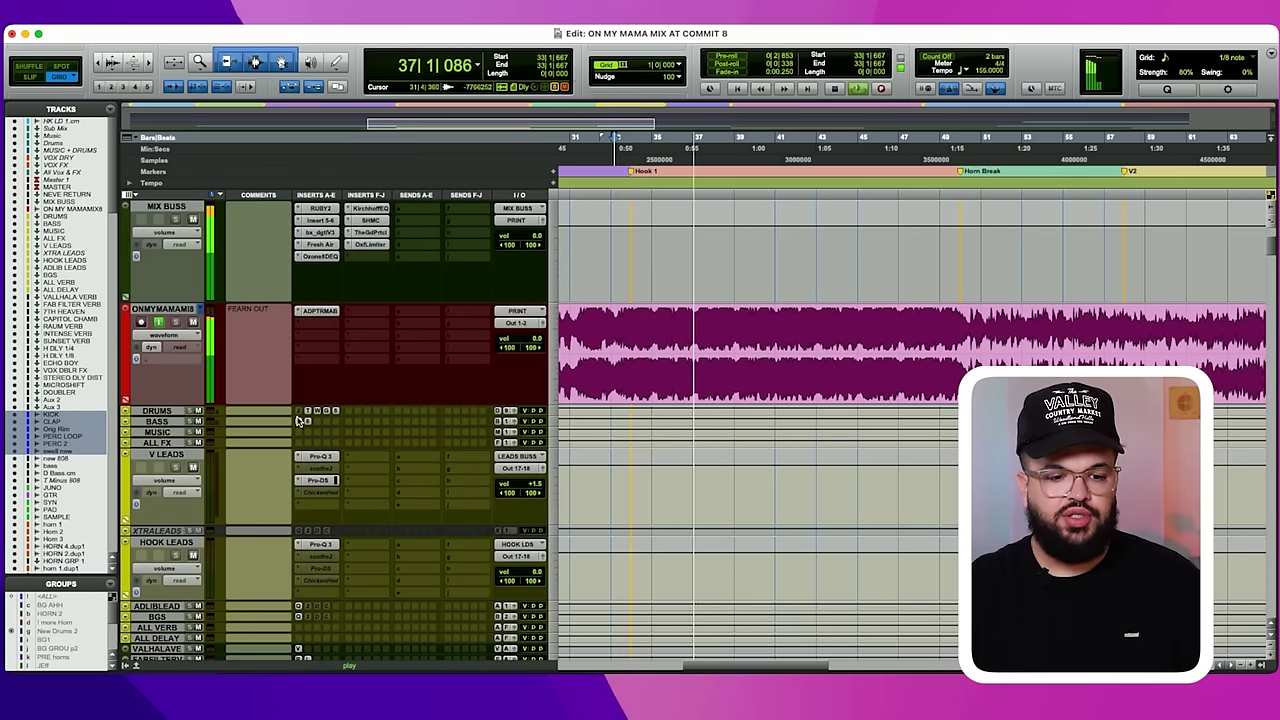
Enlarge the DRUMS bus track and inspect The God Particle's settings on its inserts, closing the plug-in when finished.
{"action": "left_click_drag", "start_coordinate": [303, 417], "coordinate": [306, 511]}
{"action": "left_click", "coordinate": [320, 426]}
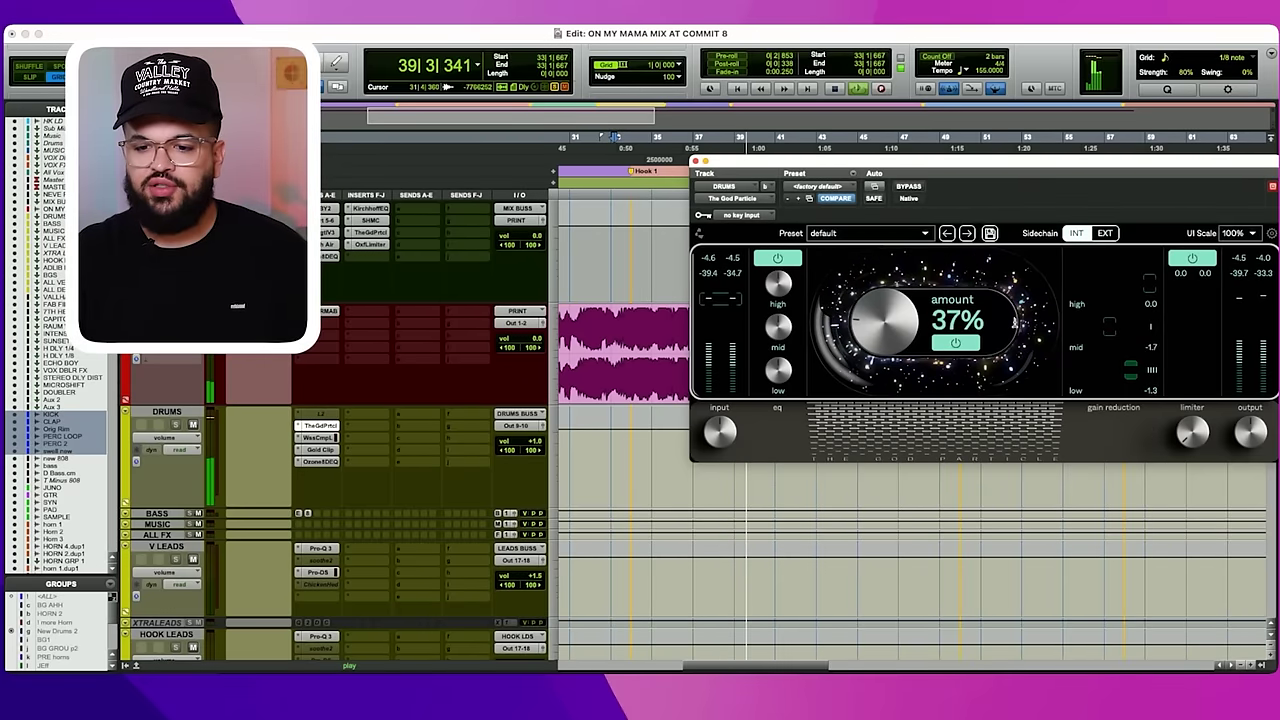
{"action": "left_click", "coordinate": [695, 162]}
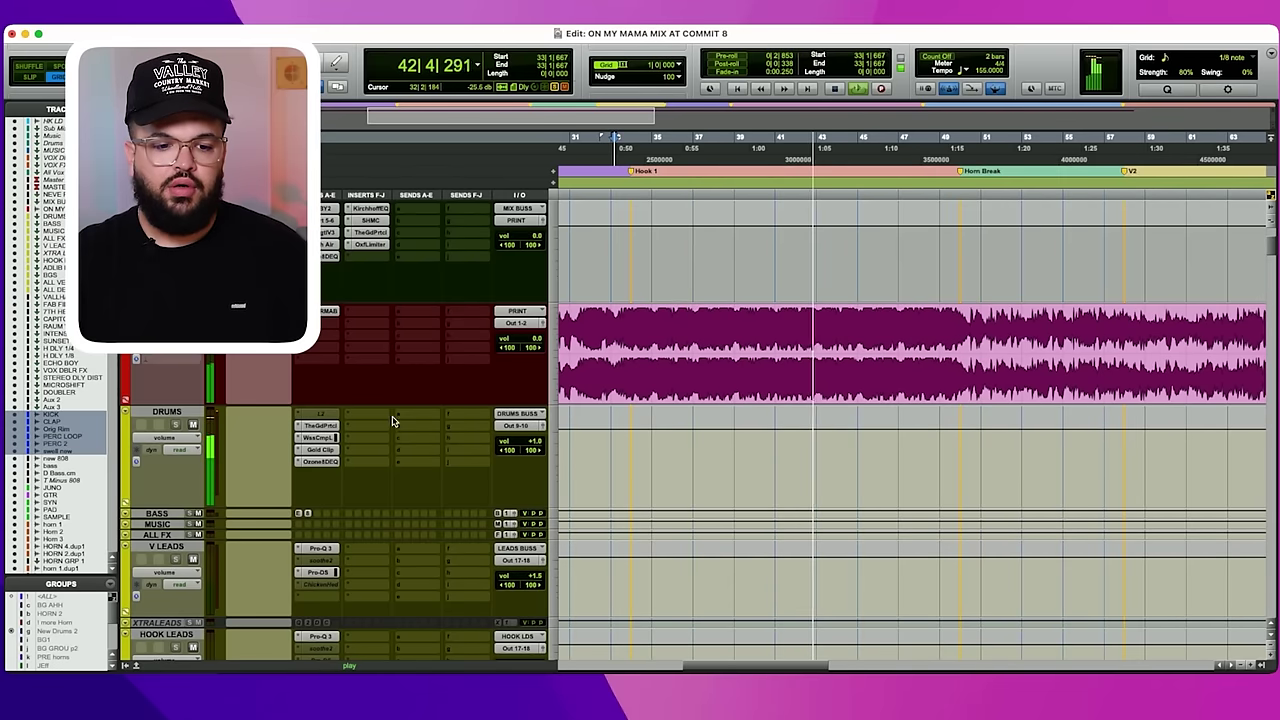
Examine Gold Clip's ceiling, clipping and Alchemy settings on the DRUMS bus during playback, and close it.
{"action": "left_click", "coordinate": [320, 449]}
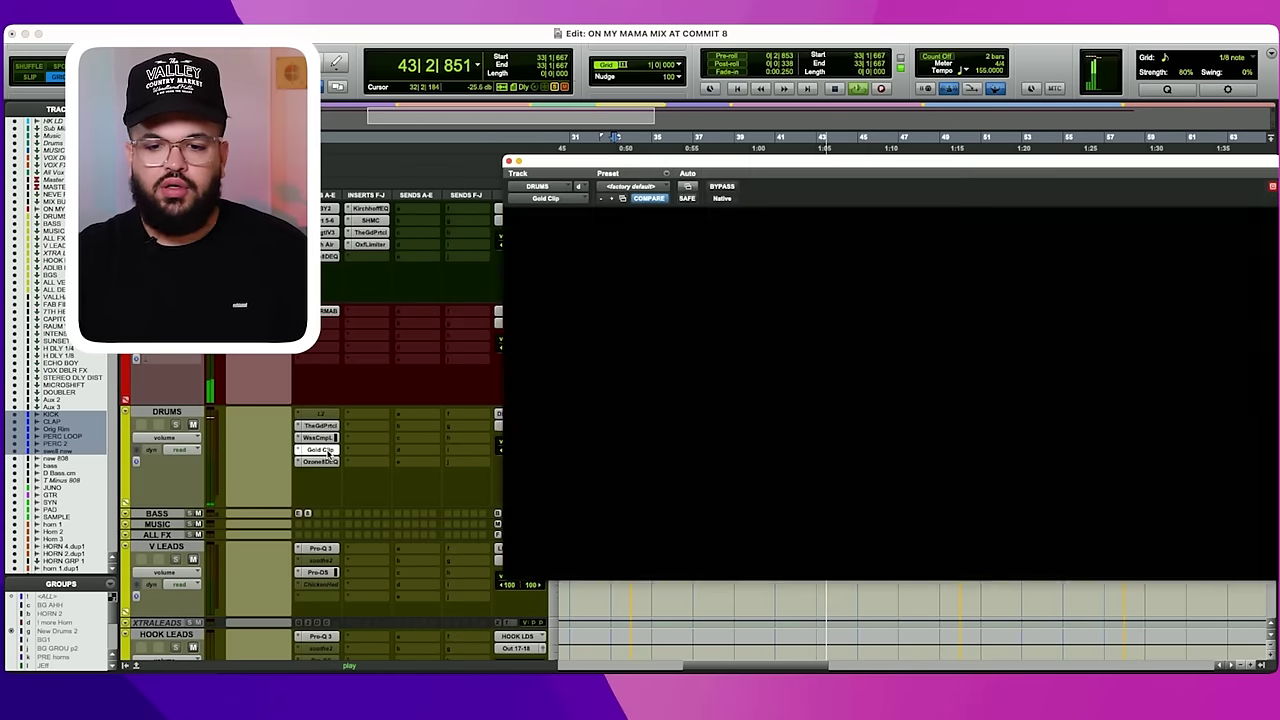
{"action": "left_click_drag", "start_coordinate": [852, 168], "coordinate": [651, 177]}
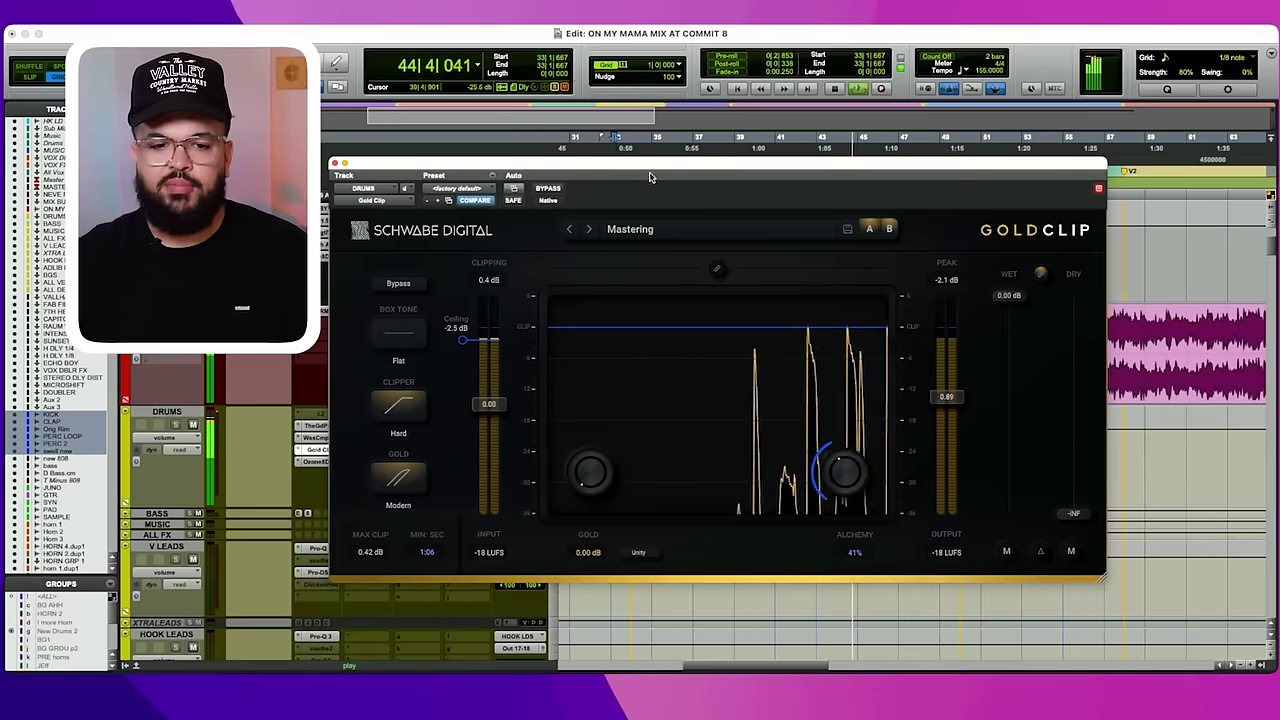
{"action": "left_click_drag", "start_coordinate": [317, 172], "coordinate": [345, 162]}
{"action": "left_click", "coordinate": [337, 161]}
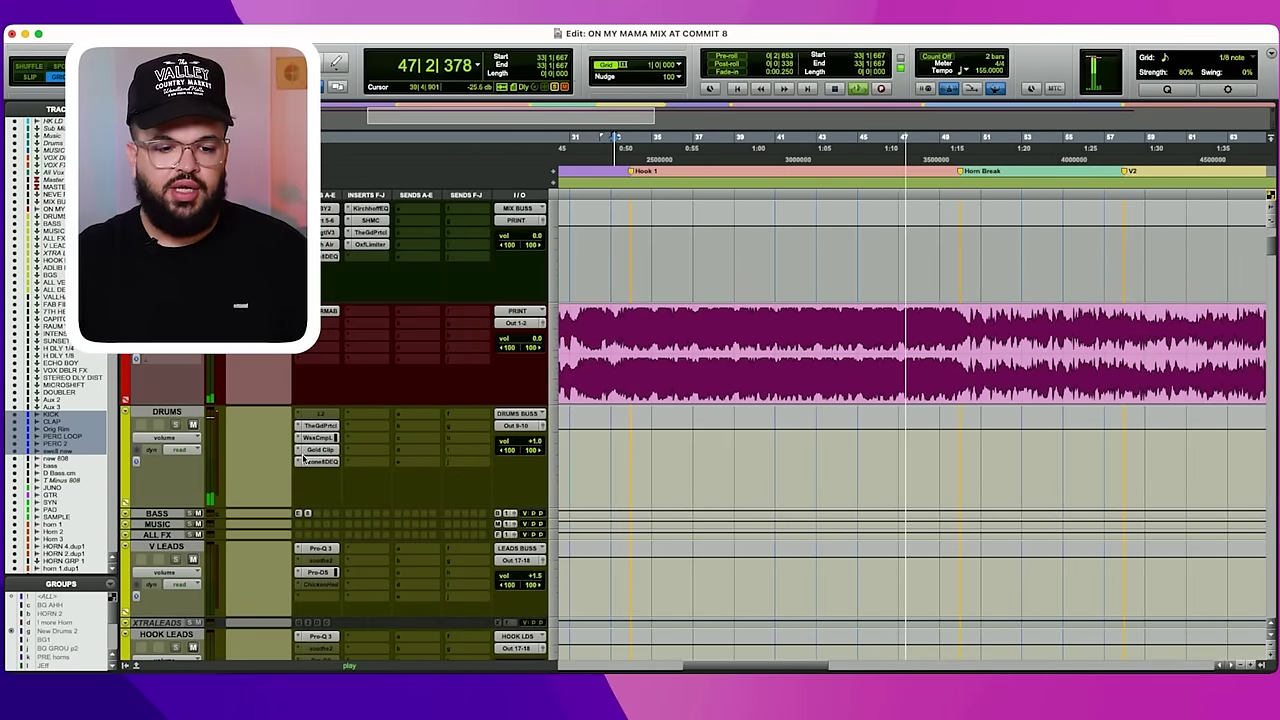
Review the Ozone 8 Dynamic EQ bands on the DRUMS bus, stopping playback and closing the plug-in.
{"action": "left_click", "coordinate": [325, 461]}
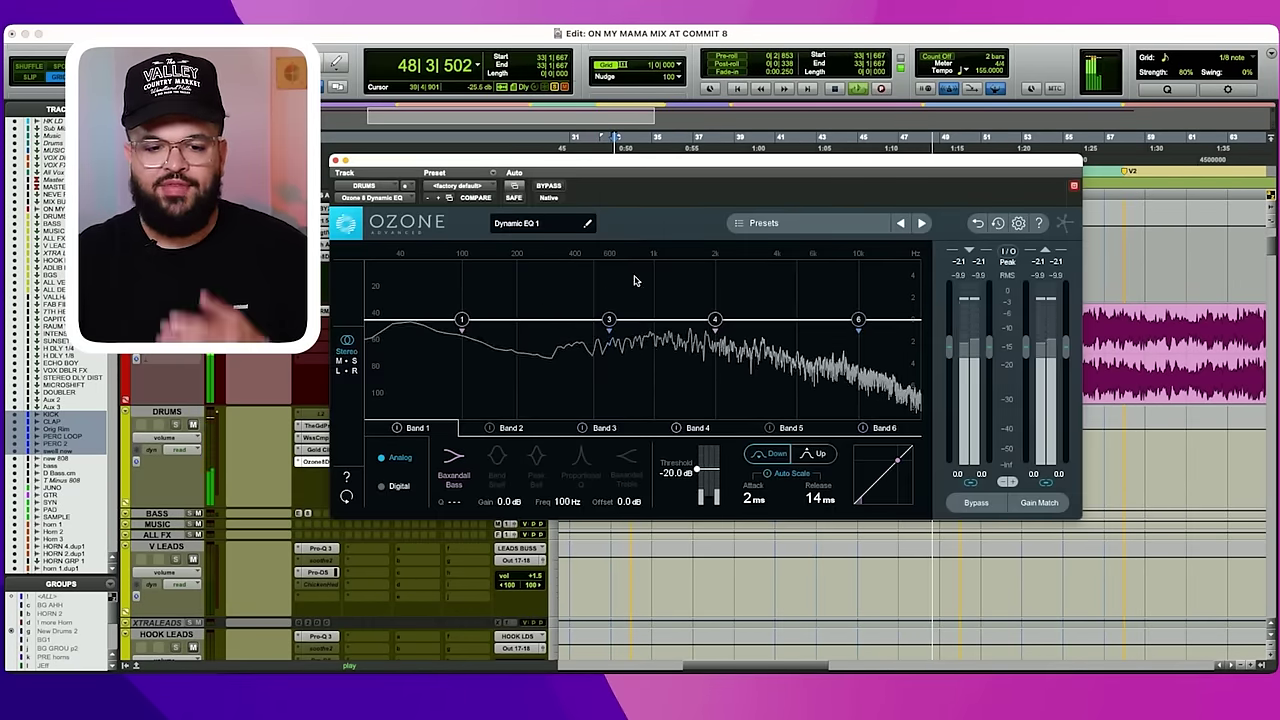
{"action": "key", "text": "space"}
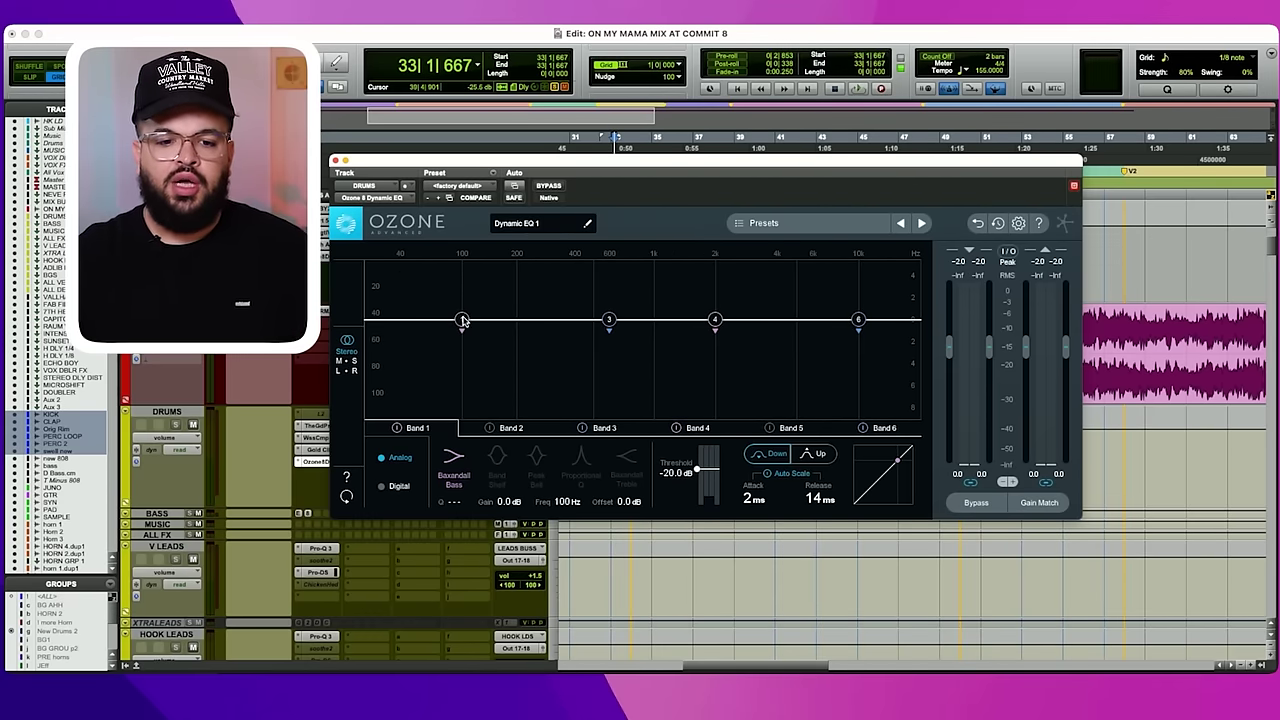
{"action": "left_click", "coordinate": [337, 160]}
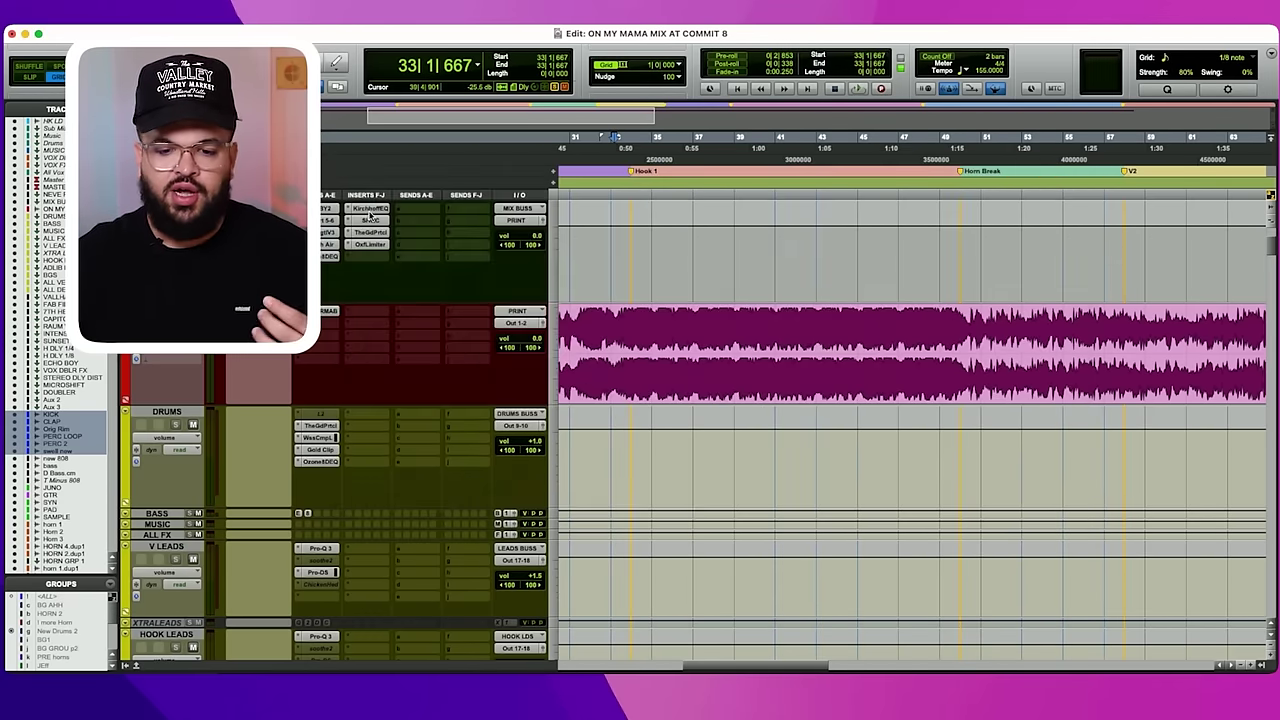
Go to the bass tracks, solo new 808, and play it briefly from the start of Hook 1 at bar 34.
{"action": "scroll", "coordinate": [676, 390], "scroll_direction": "down", "scroll_amount": 10}
{"action": "scroll", "coordinate": [676, 390], "scroll_direction": "down", "scroll_amount": 10}
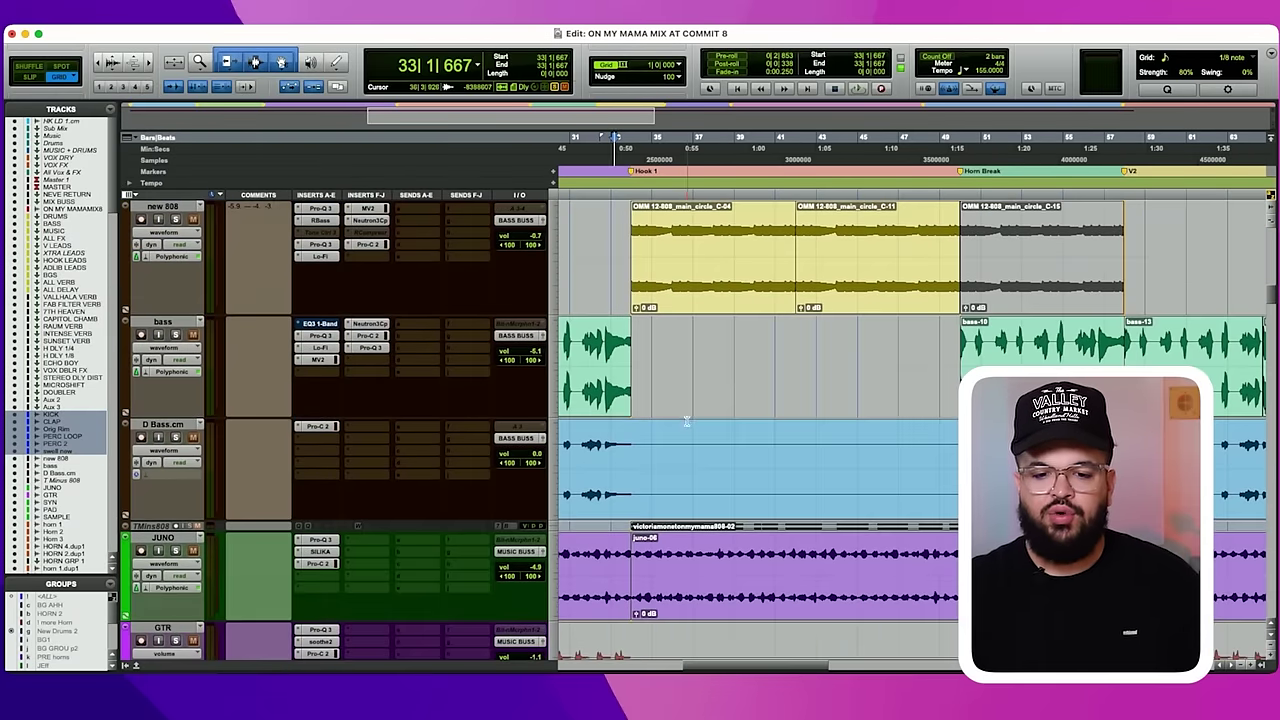
{"action": "scroll", "coordinate": [688, 420], "scroll_direction": "up", "scroll_amount": 2}
{"action": "left_click", "coordinate": [631, 351]}
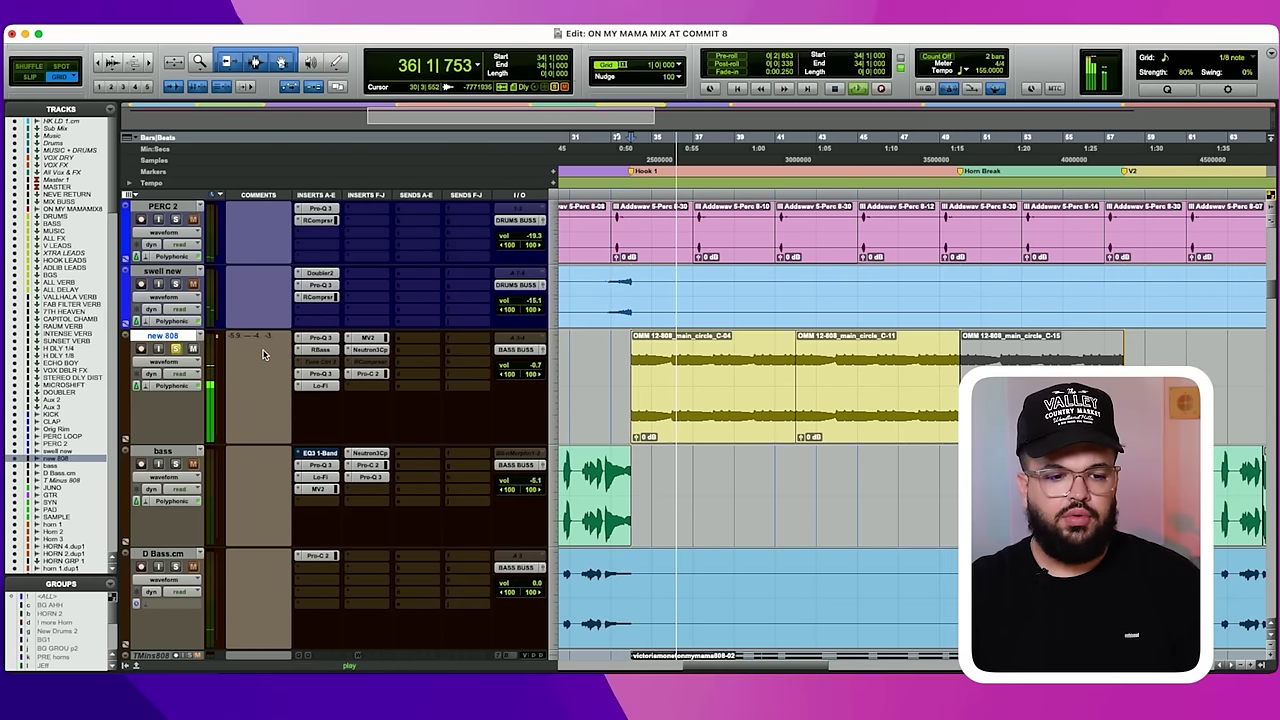
{"action": "key", "text": "space"}
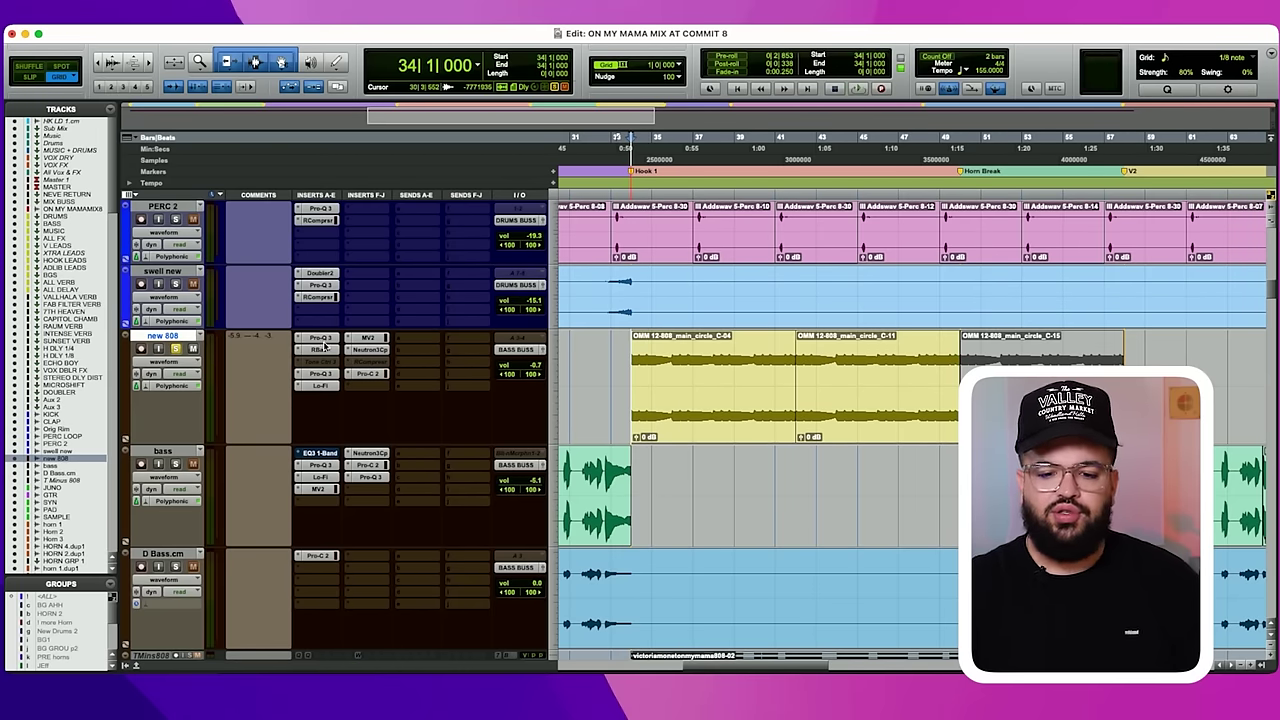
Inspect RBass on new 808, undo its last intensity change, and close the plug-in.
{"action": "left_click", "coordinate": [322, 349]}
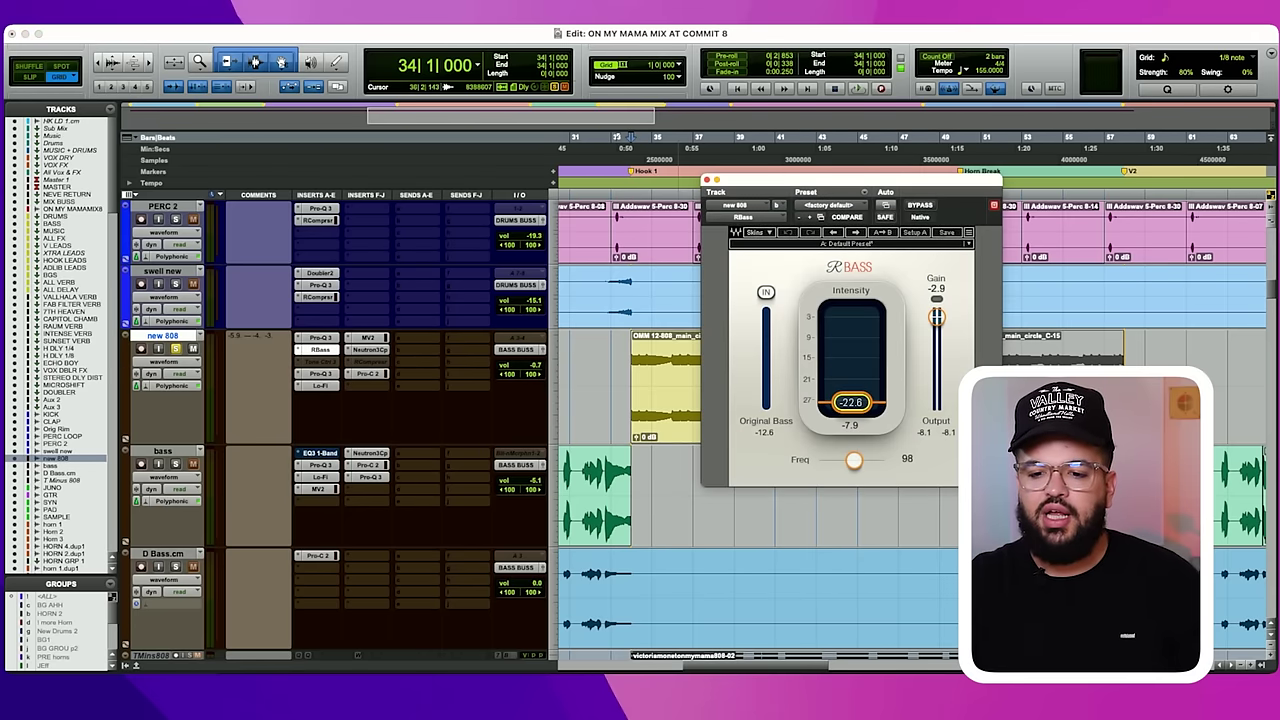
{"action": "left_click", "coordinate": [789, 233]}
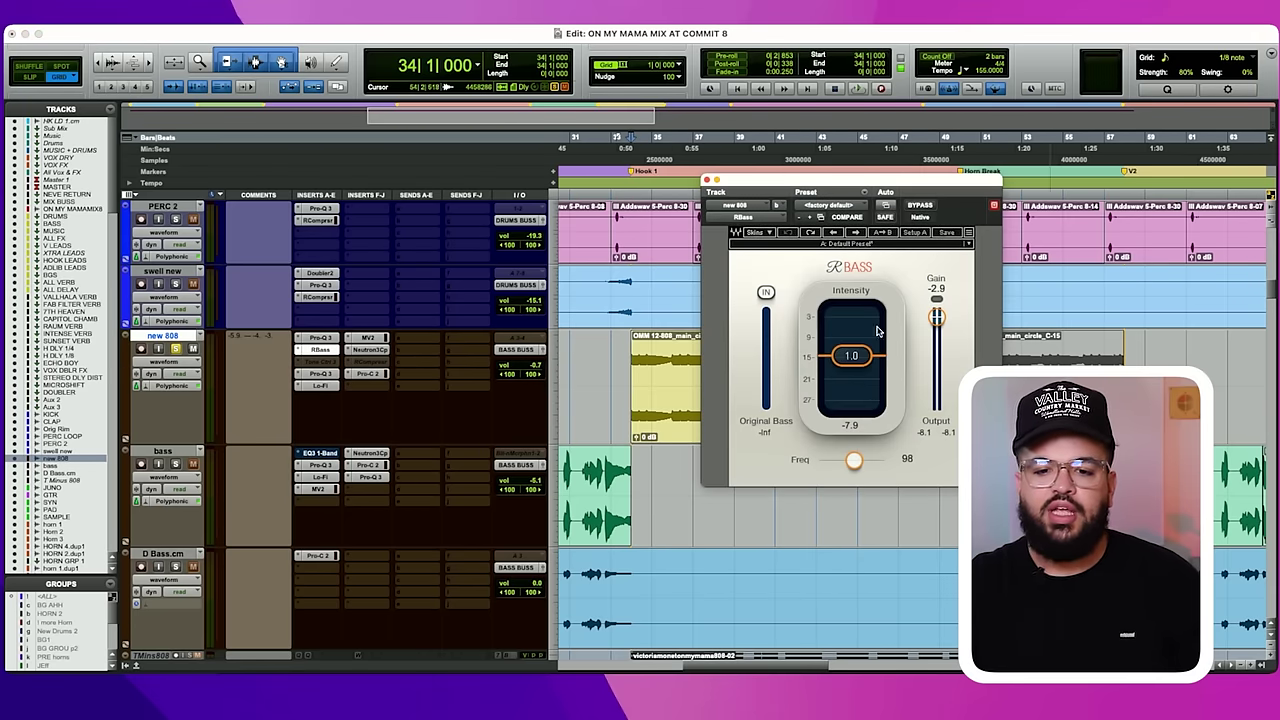
{"action": "left_click", "coordinate": [706, 180]}
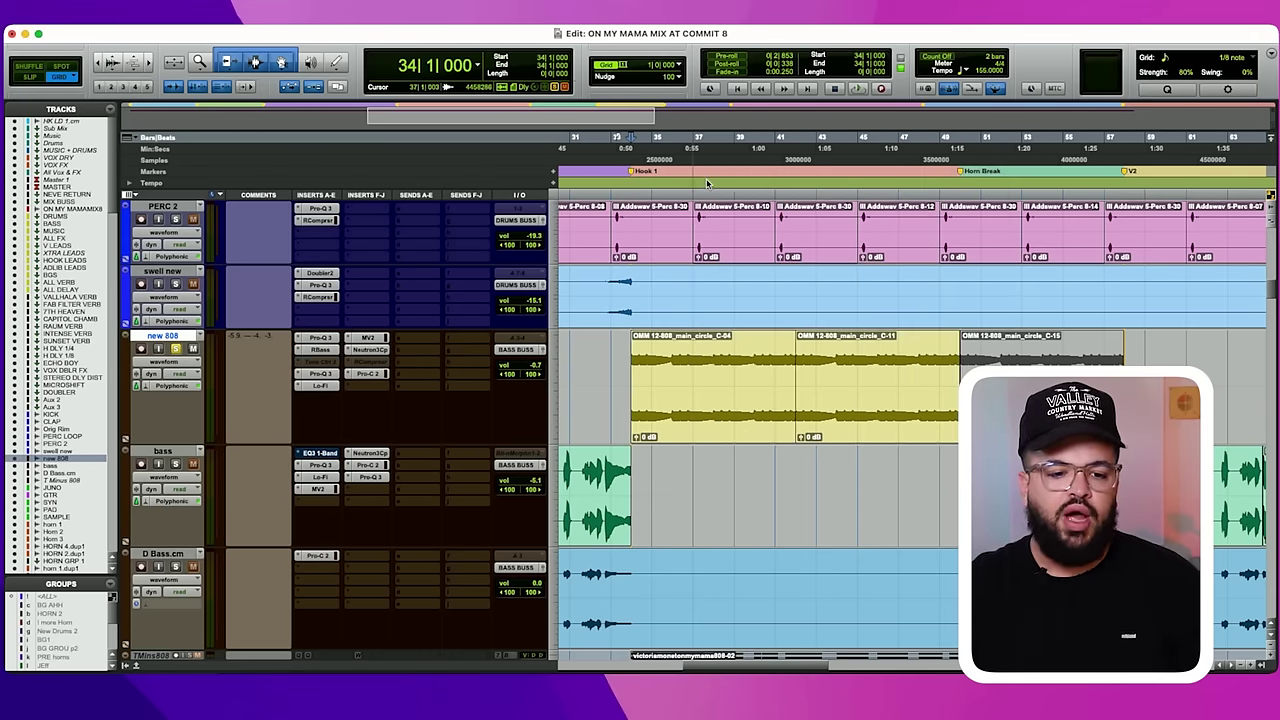
Play new 808 from bar 34 while comparing the low-frequency cuts in its second and first Pro-Q 3 inserts.
{"action": "left_click", "coordinate": [320, 373]}
{"action": "left_click", "coordinate": [985, 137]}
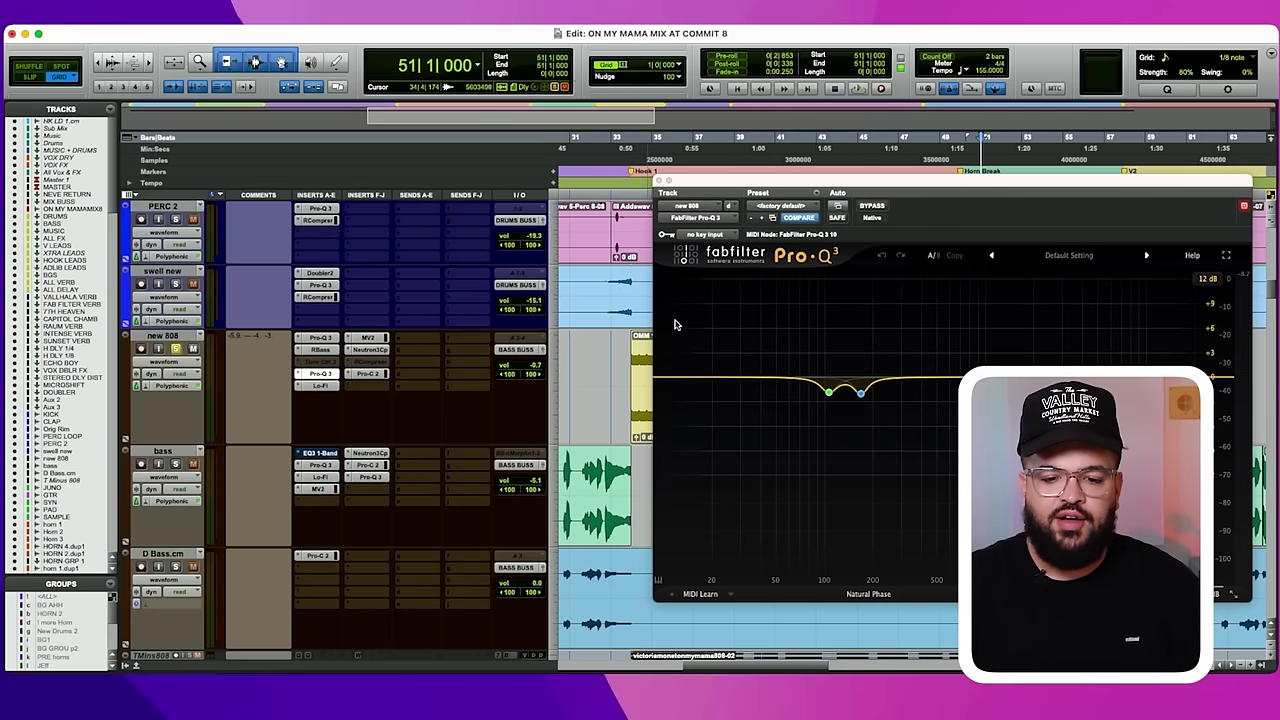
{"action": "left_click", "coordinate": [632, 358]}
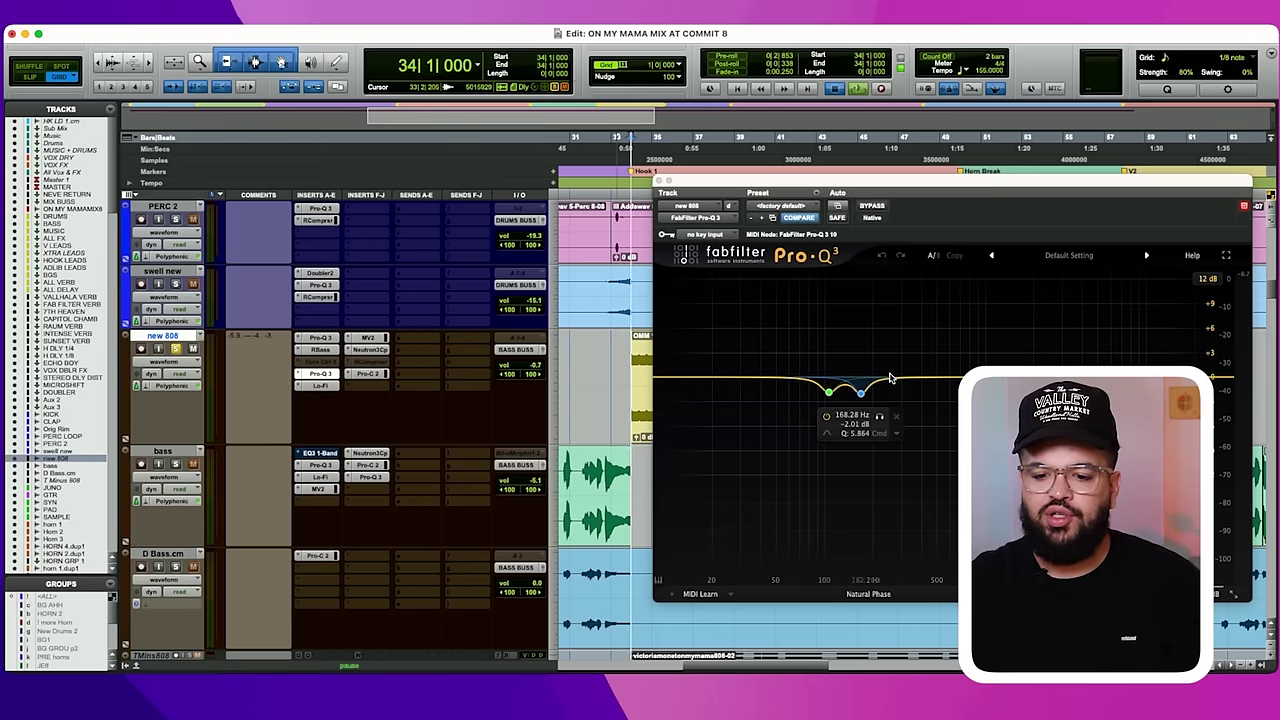
{"action": "key", "text": "space"}
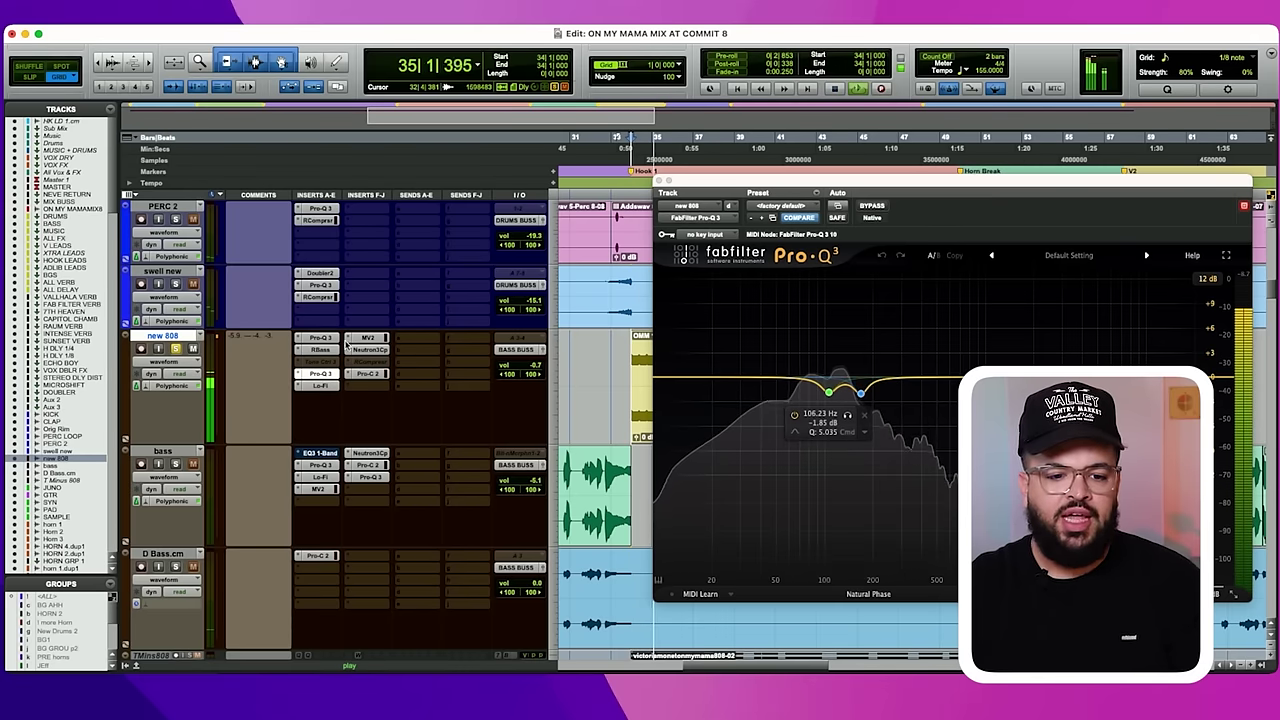
{"action": "left_click", "coordinate": [319, 337]}
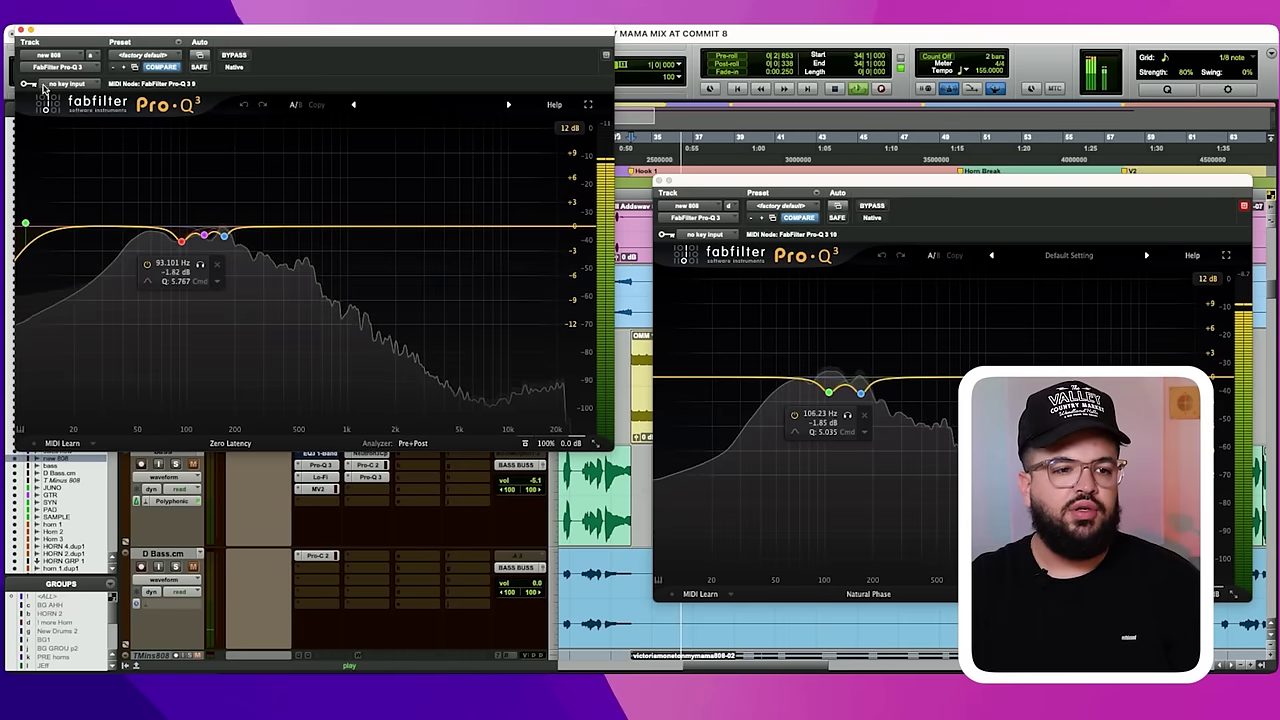
{"action": "left_click", "coordinate": [14, 31]}
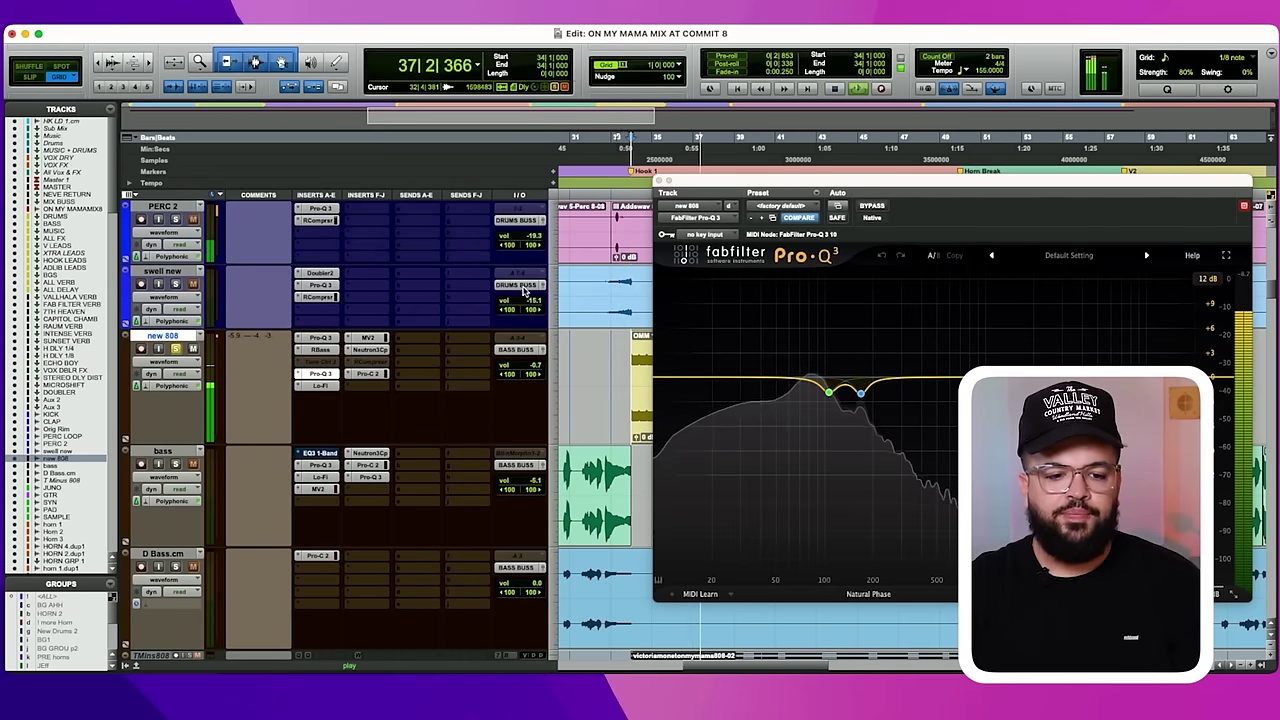
Check new 808's Lo-Fi distortion settings and MV2 low- and high-level settings during playback.
{"action": "left_click", "coordinate": [336, 387]}
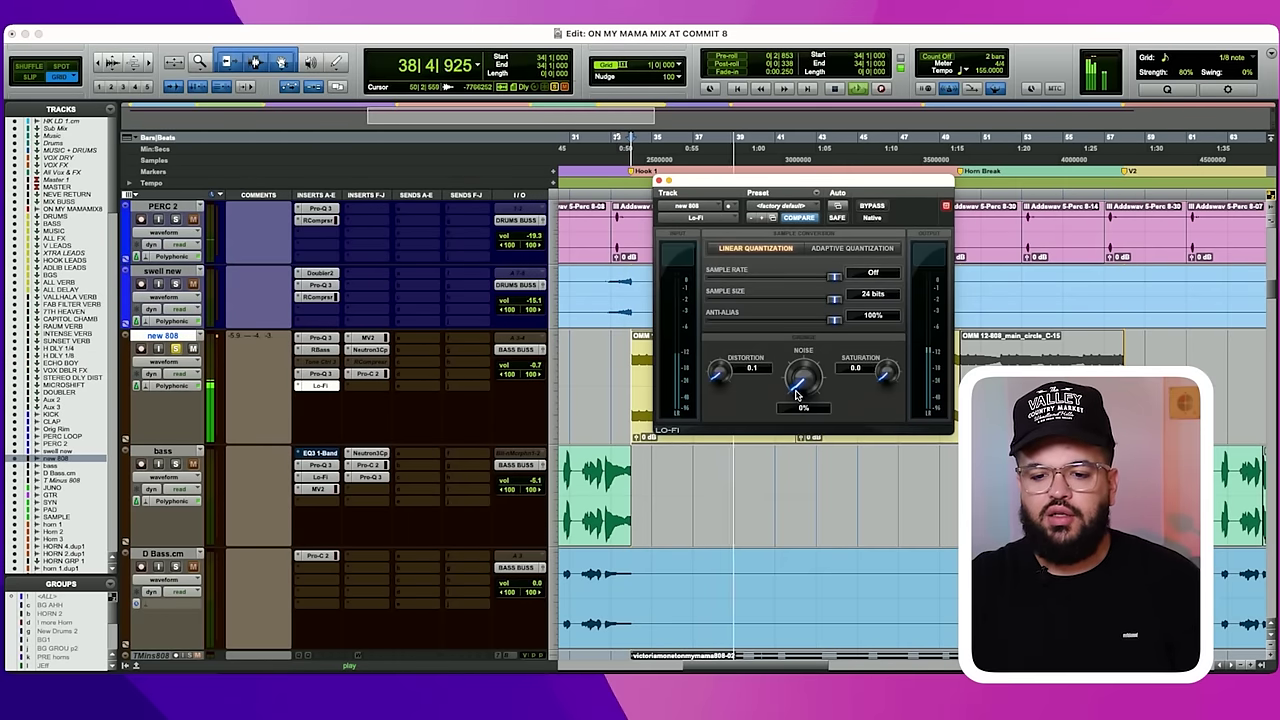
{"action": "left_click", "coordinate": [372, 338]}
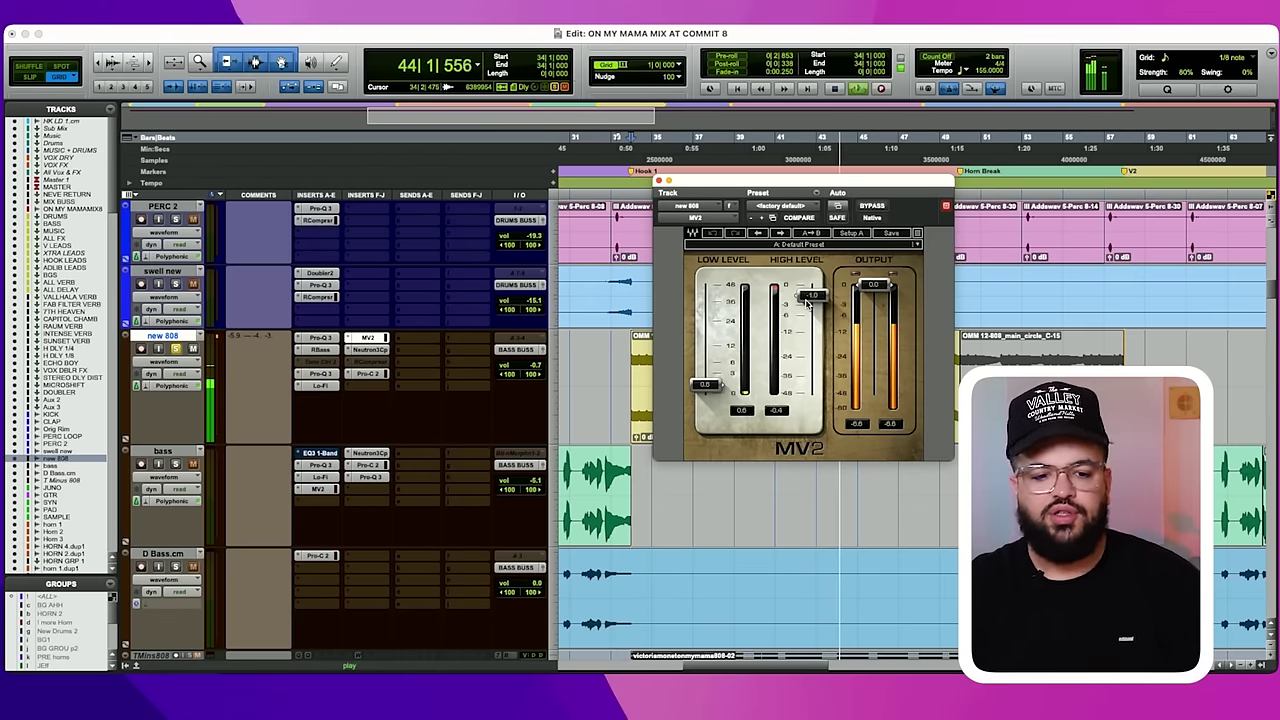
Inspect new 808's Neutron 3 Compressor and its gain reduction, replaying from bar 34, and close the plug-in.
{"action": "left_click", "coordinate": [370, 349]}
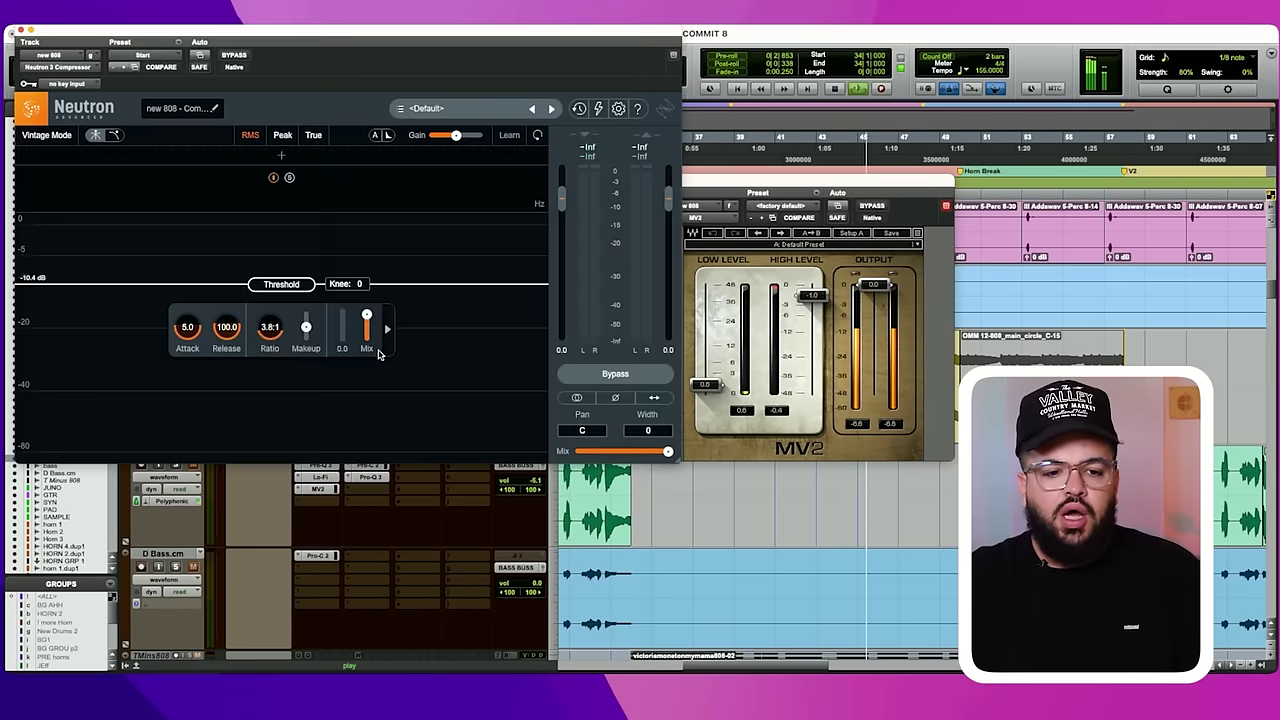
{"action": "left_click_drag", "start_coordinate": [624, 87], "coordinate": [806, 152]}
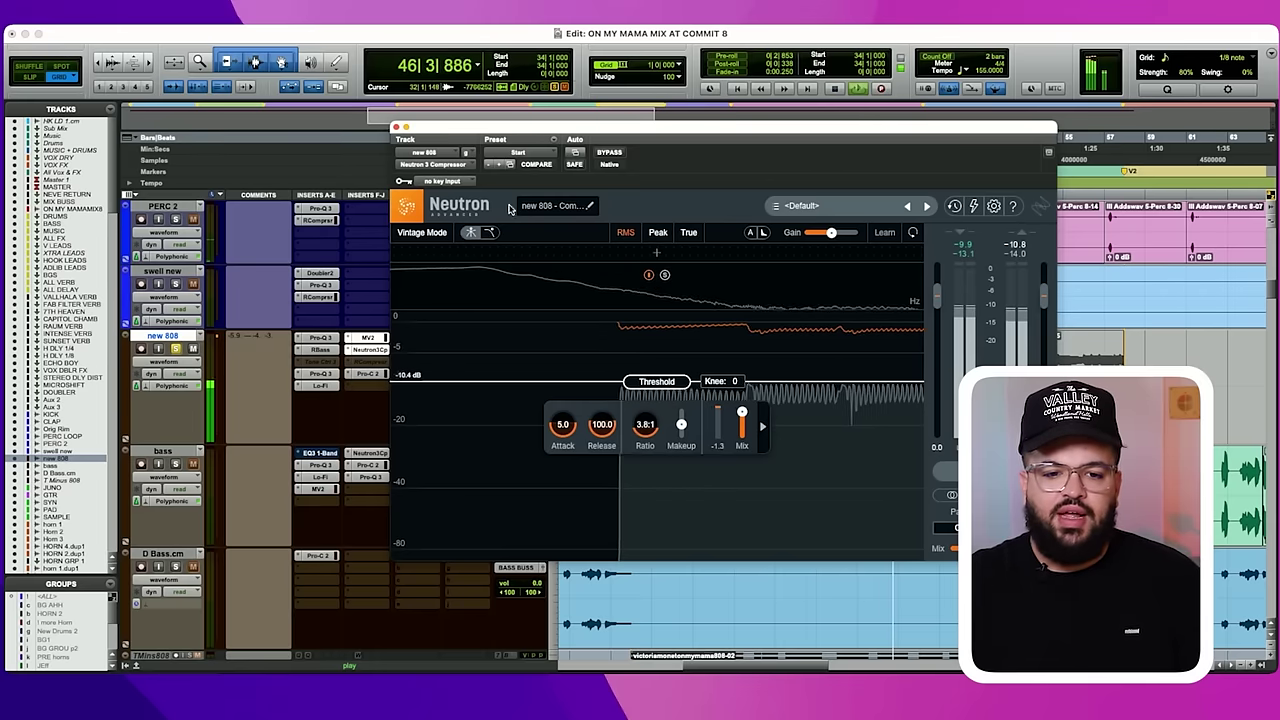
{"action": "left_click_drag", "start_coordinate": [435, 127], "coordinate": [545, 165]}
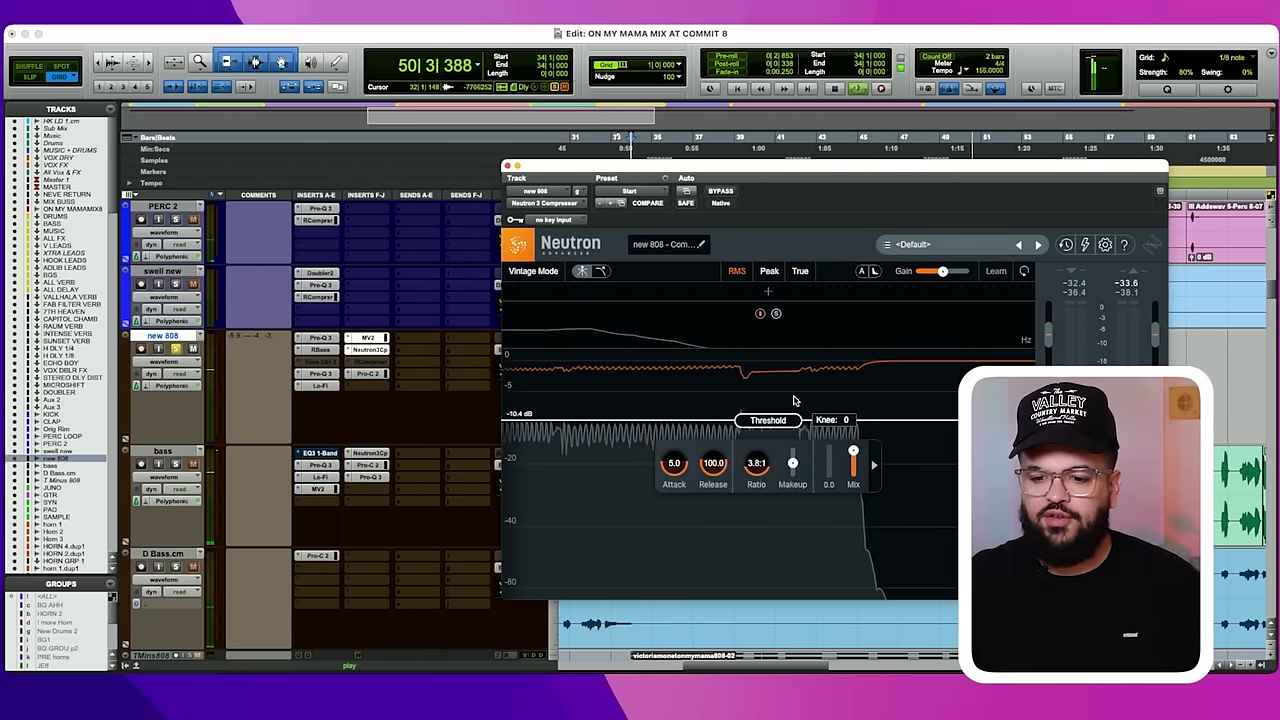
{"action": "key", "text": "space"}
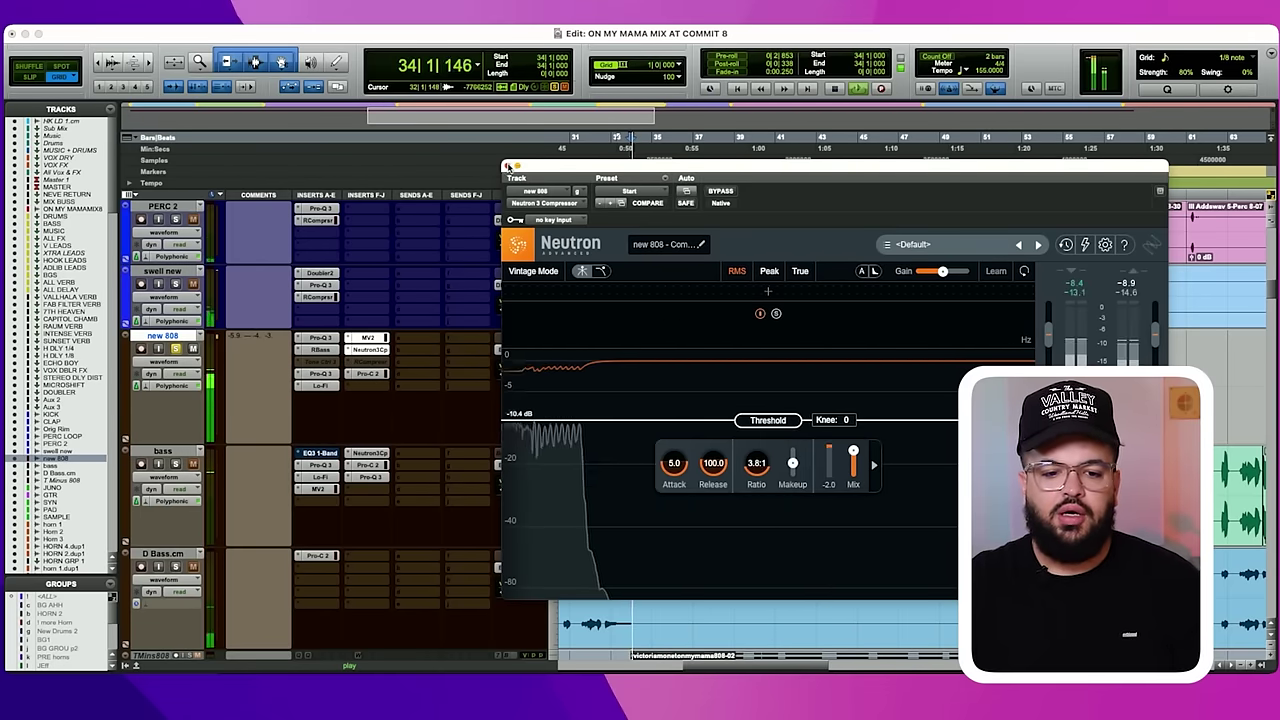
{"action": "left_click", "coordinate": [507, 166]}
Inspect new 808's Pro-C 2 gain reduction, close the plug-in, and stop playback.
{"action": "left_click", "coordinate": [372, 348]}
{"action": "left_click", "coordinate": [367, 373]}
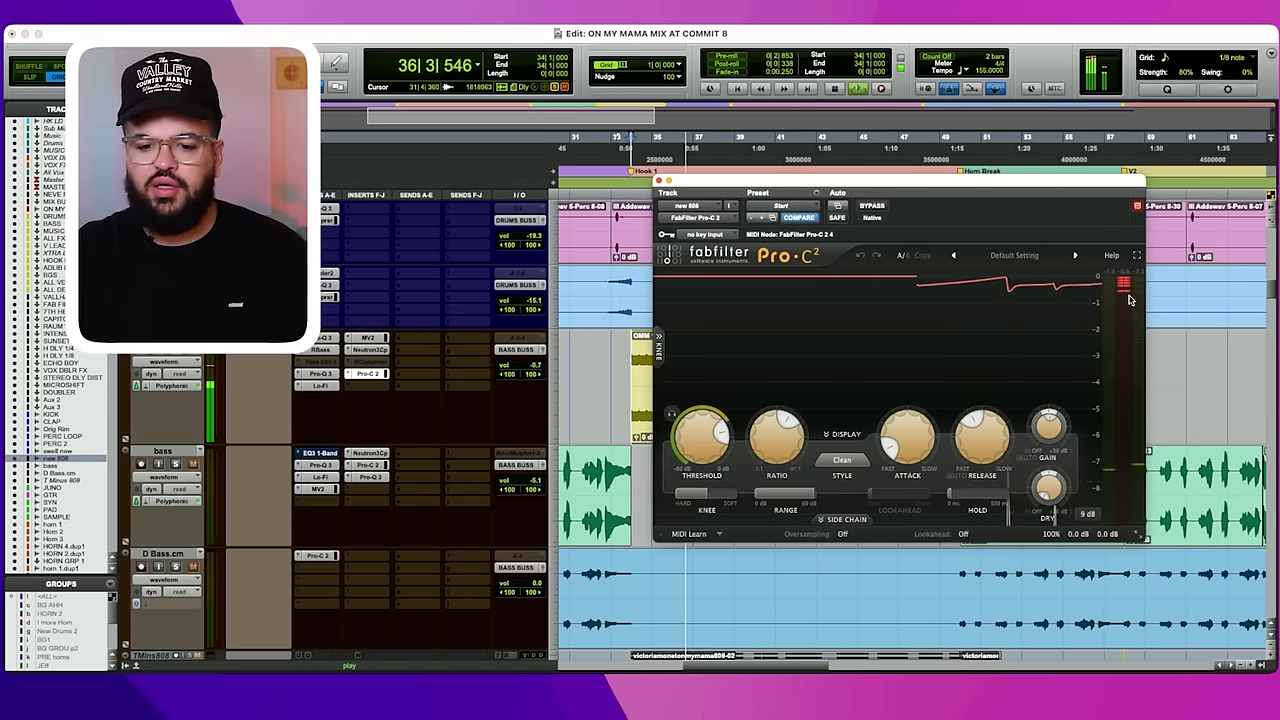
{"action": "left_click", "coordinate": [659, 180]}
{"action": "scroll", "coordinate": [690, 305], "scroll_direction": "down", "scroll_amount": 2}
{"action": "scroll", "coordinate": [733, 375], "scroll_direction": "up", "scroll_amount": 2}
{"action": "key", "text": "space"}
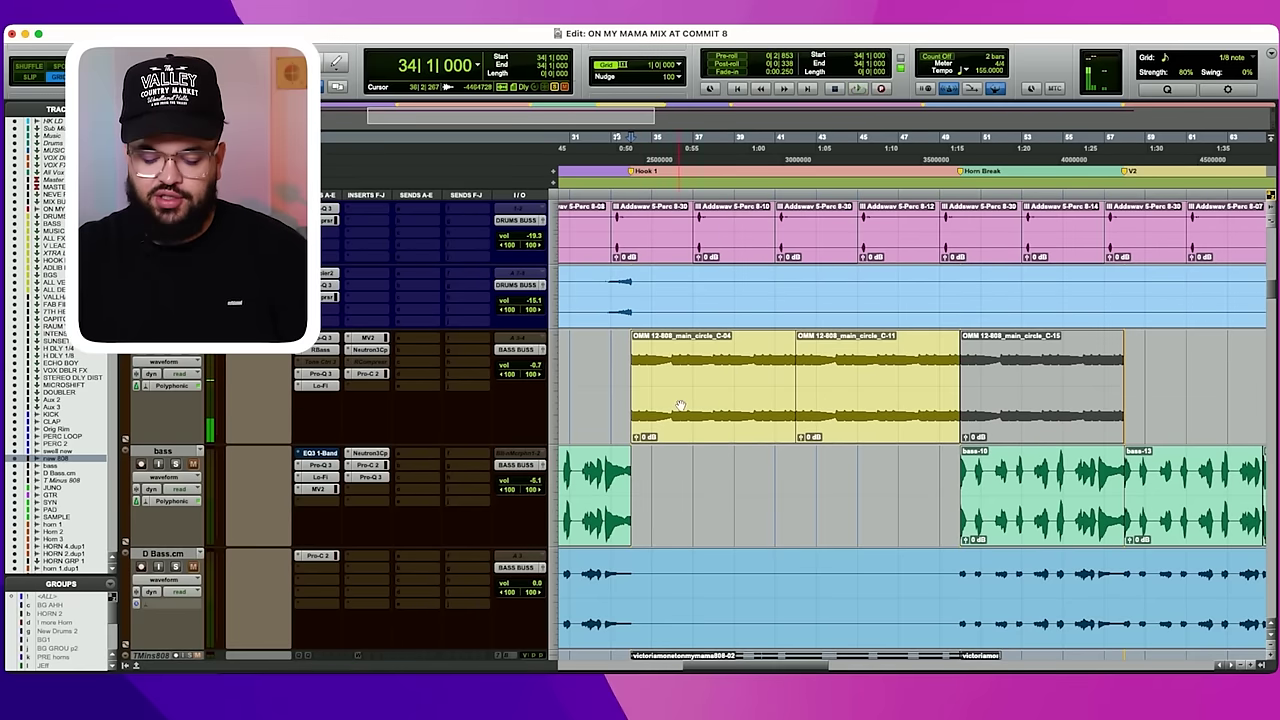
Solo the bass track, play it from Pre 1 at bar 18, and inspect its Pro-Q 3 cuts.
{"action": "key", "text": "super+bracketleft"}
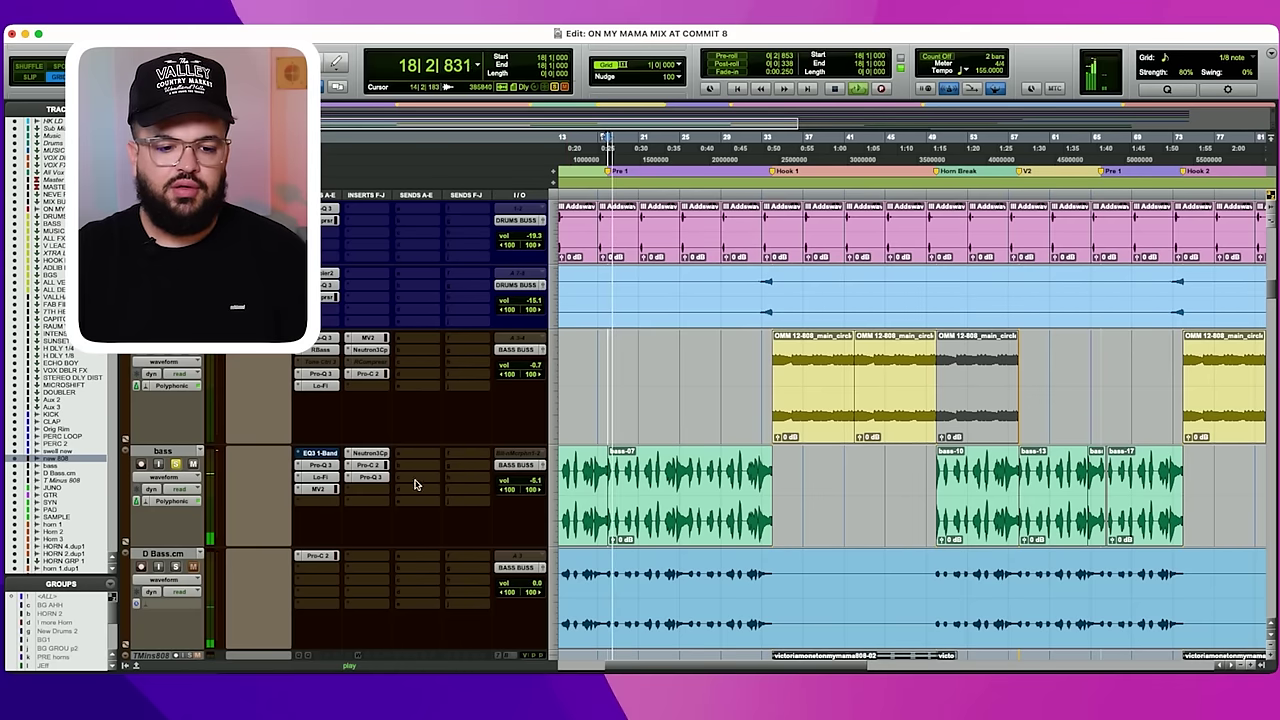
{"action": "left_click", "coordinate": [318, 466]}
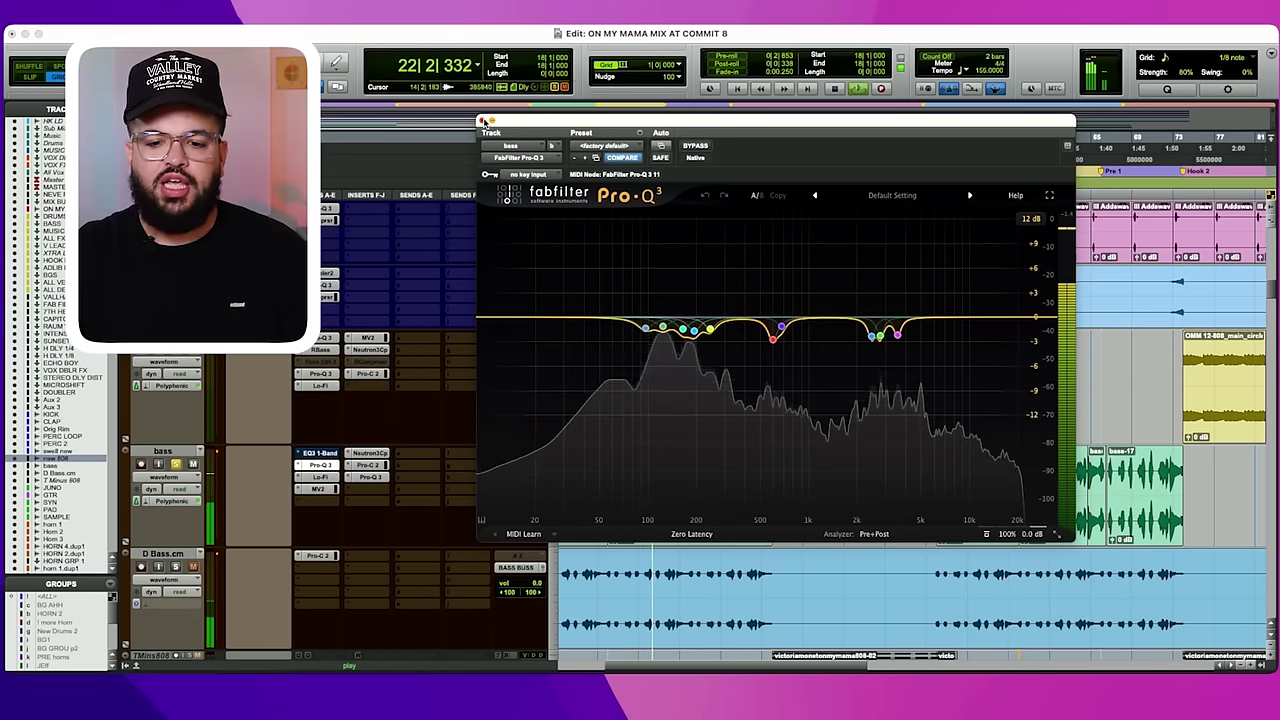
{"action": "left_click", "coordinate": [484, 120]}
Check the bass track's Lo-Fi distortion and MV2 level settings during playback.
{"action": "left_click", "coordinate": [318, 477]}
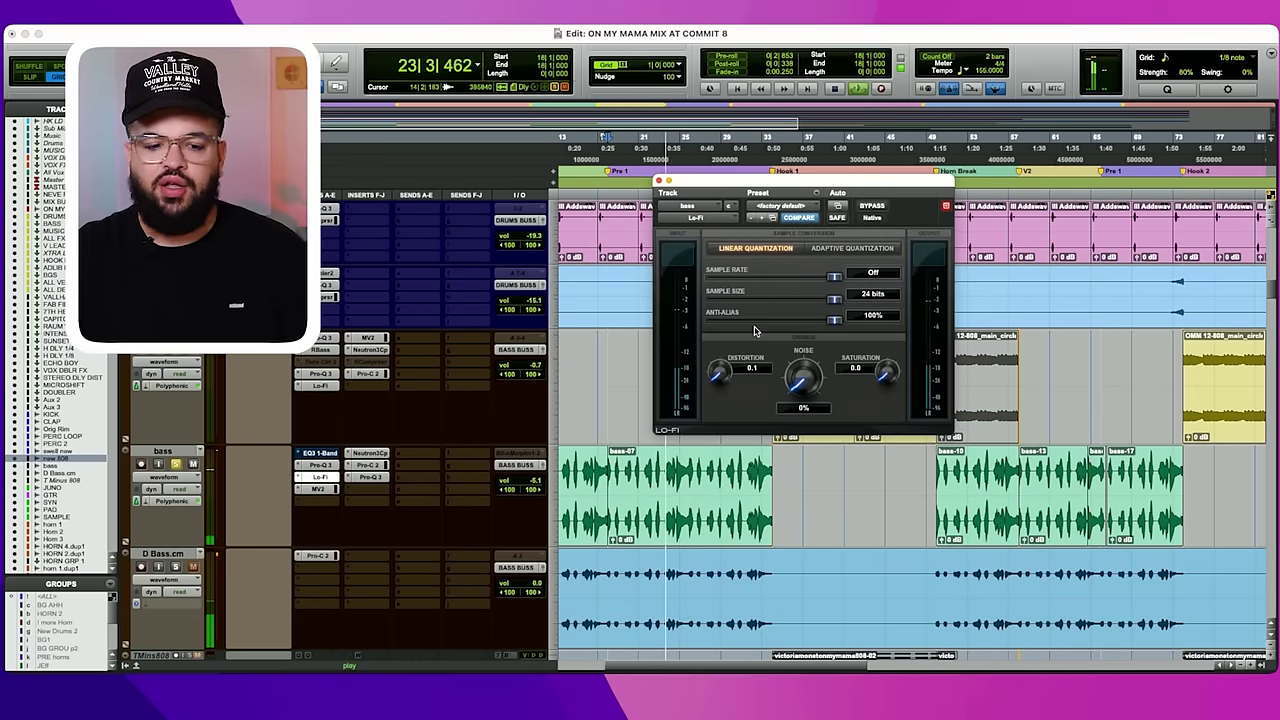
{"action": "left_click", "coordinate": [330, 489]}
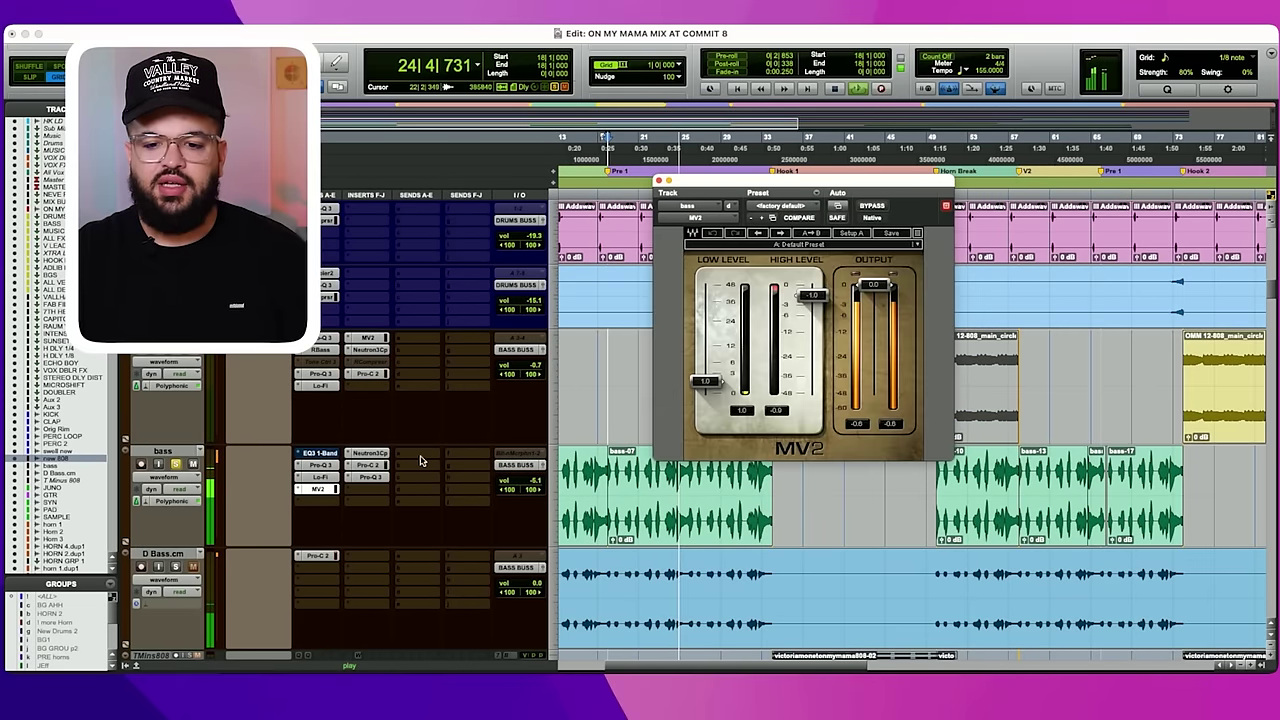
Inspect the bass track's Neutron 3 Compressor threshold, attack, release and ratio, closing it and stopping playback.
{"action": "left_click", "coordinate": [372, 453]}
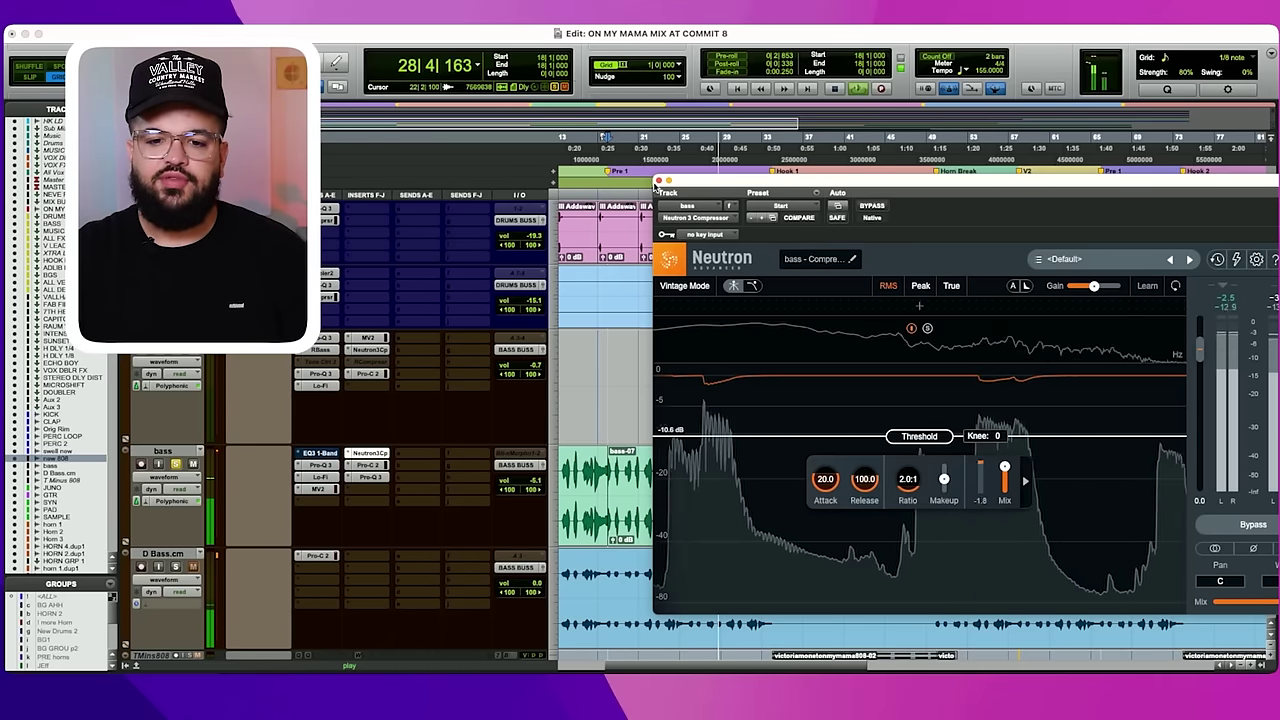
{"action": "left_click", "coordinate": [659, 181]}
{"action": "key", "text": "space"}
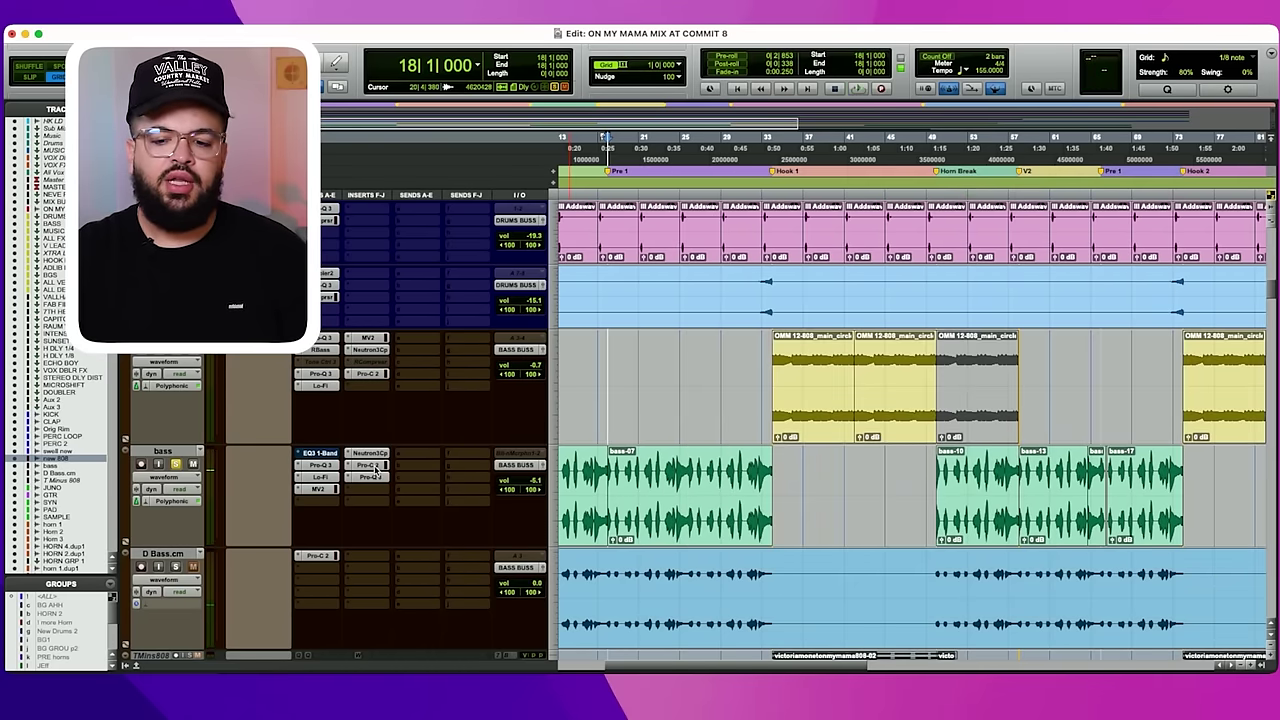
Replay the bass from bar 18 with its Pro-C 2 open to examine the gain reduction, and close it.
{"action": "left_click", "coordinate": [370, 466]}
{"action": "key", "text": "space"}
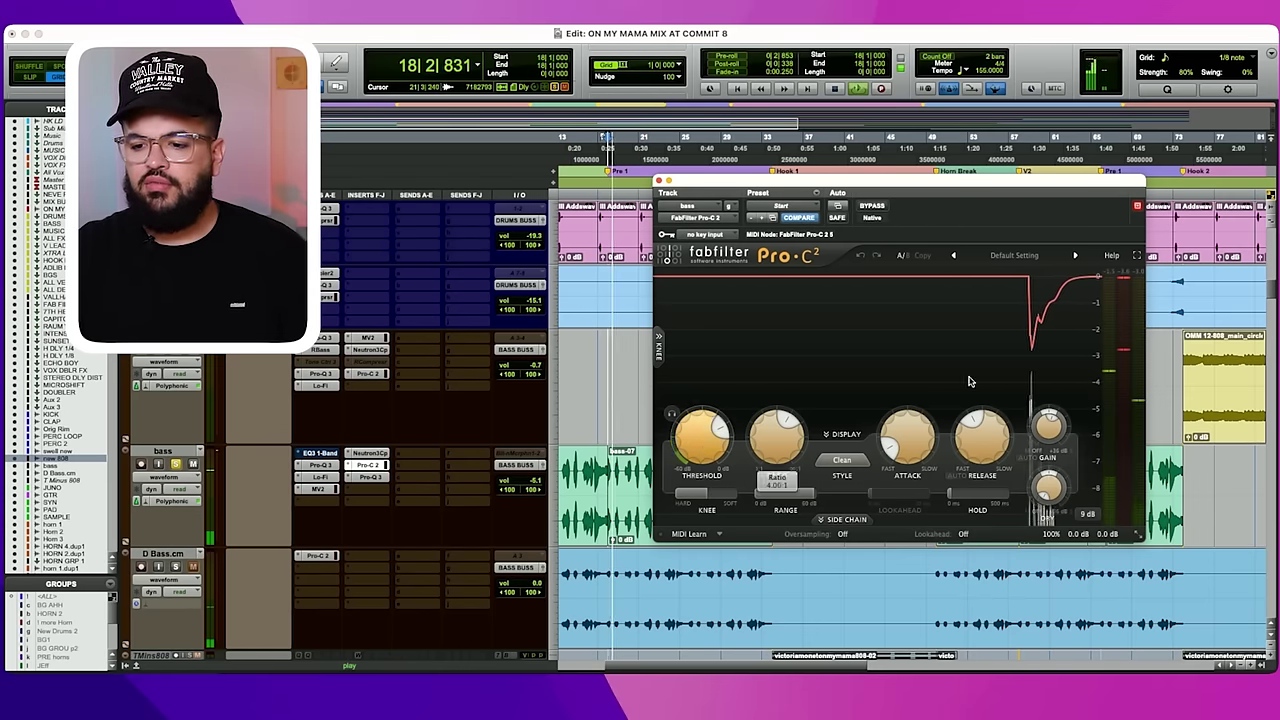
{"action": "left_click", "coordinate": [657, 181]}
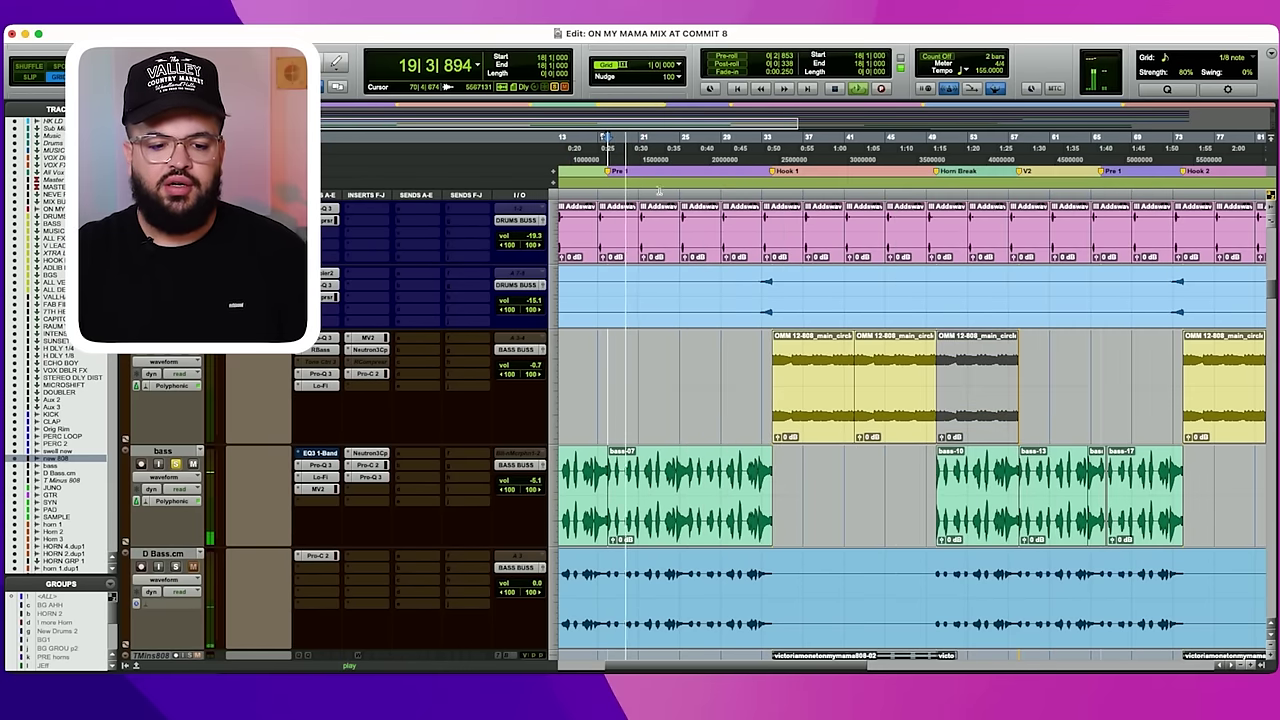
Play the bass from bar 18 with its second Pro-Q 3 open to inspect the low-mid cuts, then close it and stop playback.
{"action": "left_click", "coordinate": [370, 477]}
{"action": "key", "text": "space"}
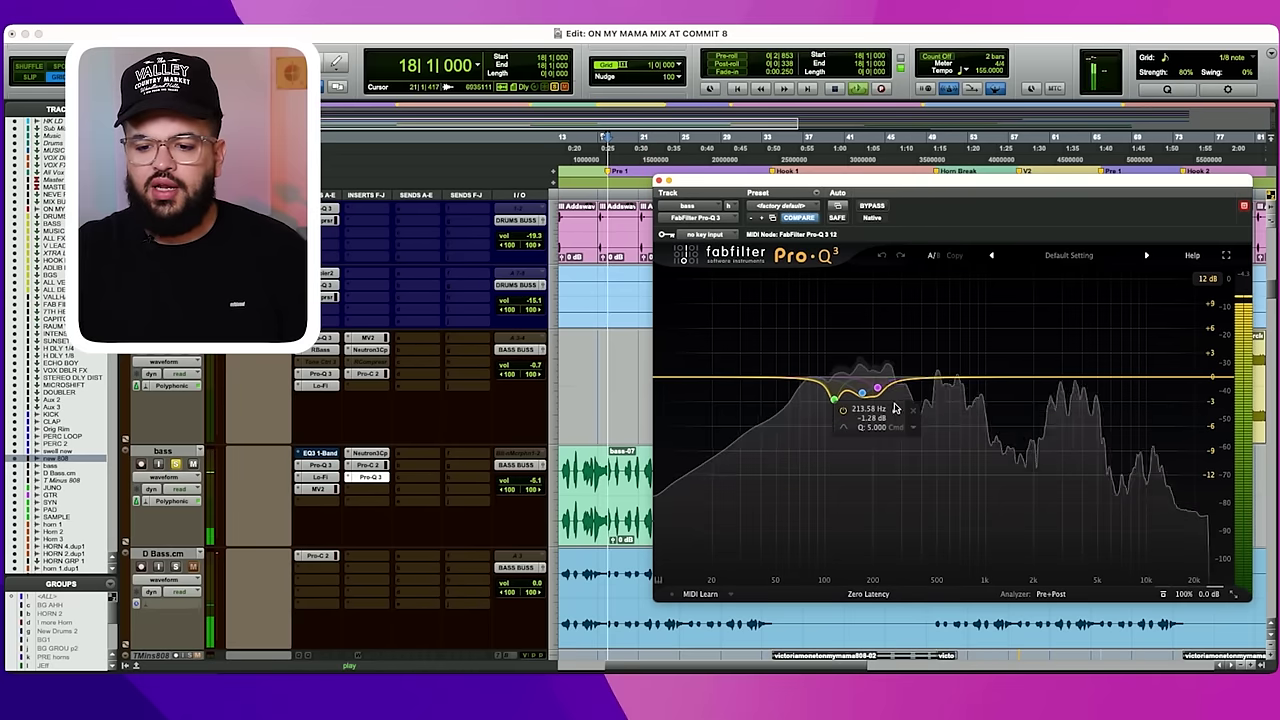
{"action": "left_click", "coordinate": [659, 181]}
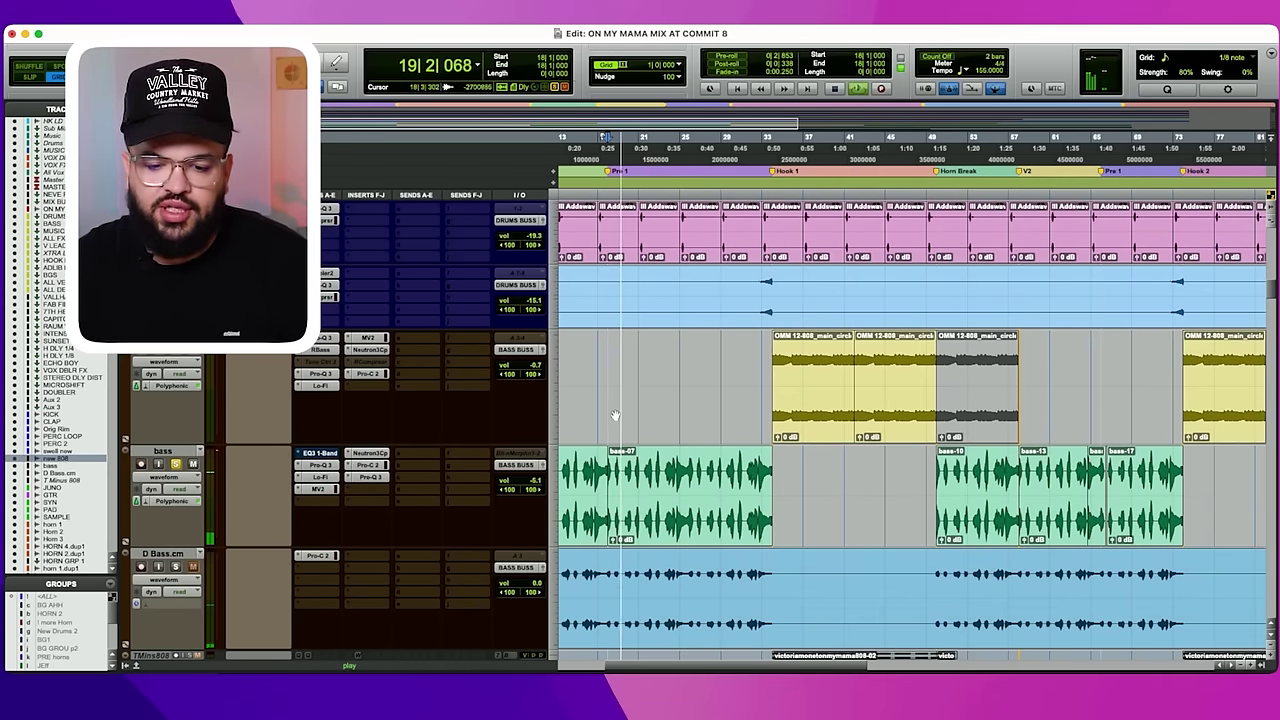
{"action": "key", "text": "space"}
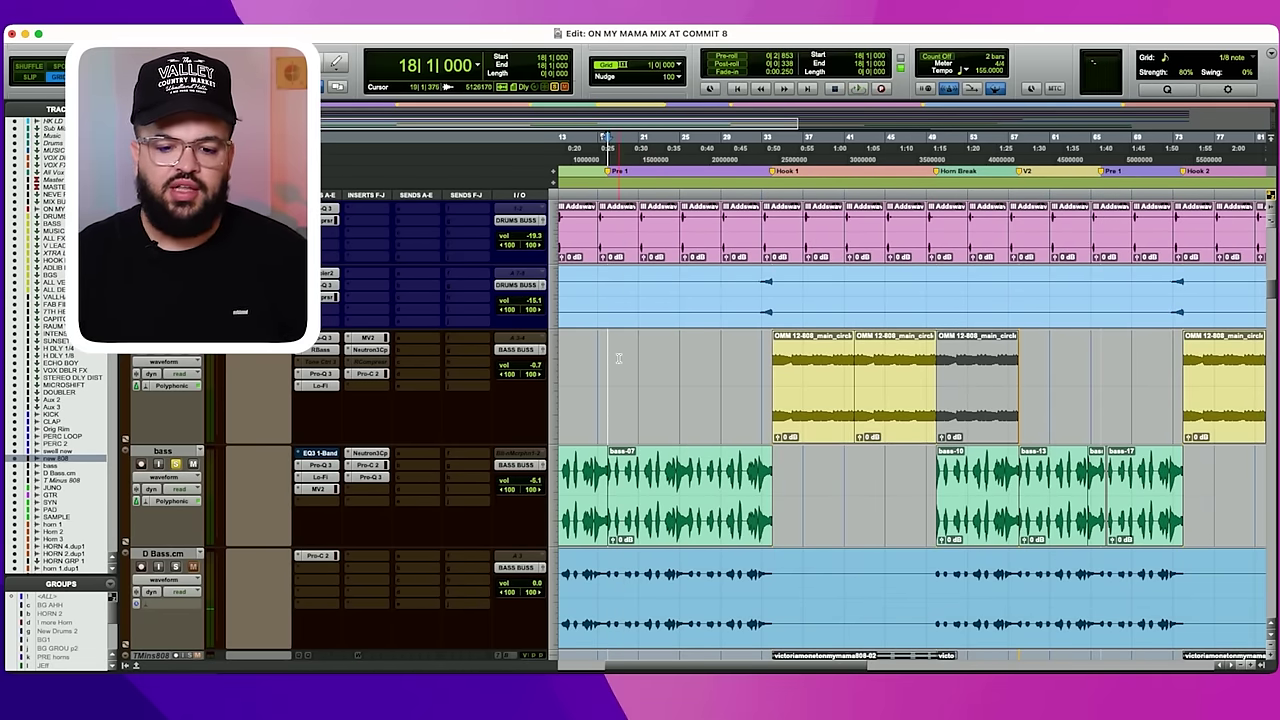
Solo the D Bass.cm track and play it with its Pro-C 2 open to examine the compression, closing the plug-in.
{"action": "scroll", "coordinate": [619, 358], "scroll_direction": "down", "scroll_amount": 3}
{"action": "scroll", "coordinate": [622, 368], "scroll_direction": "left", "scroll_amount": 3}
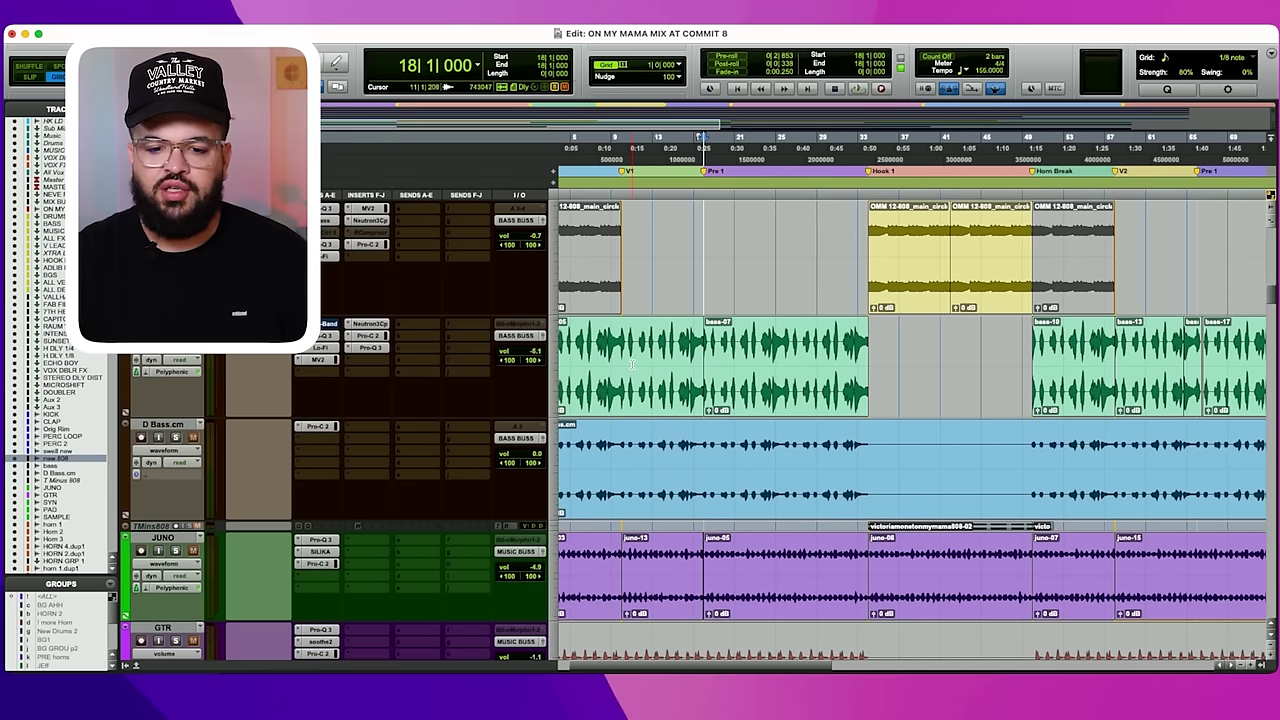
{"action": "scroll", "coordinate": [630, 366], "scroll_direction": "left", "scroll_amount": 1}
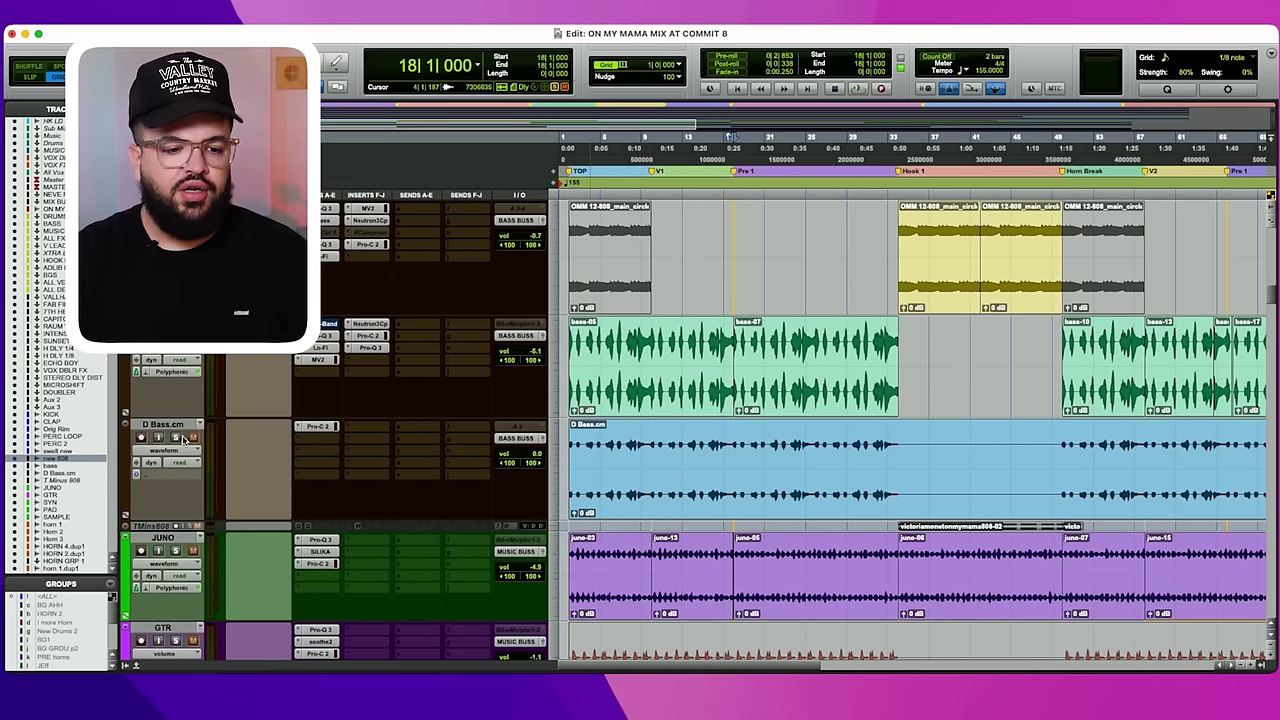
{"action": "left_click", "coordinate": [332, 430]}
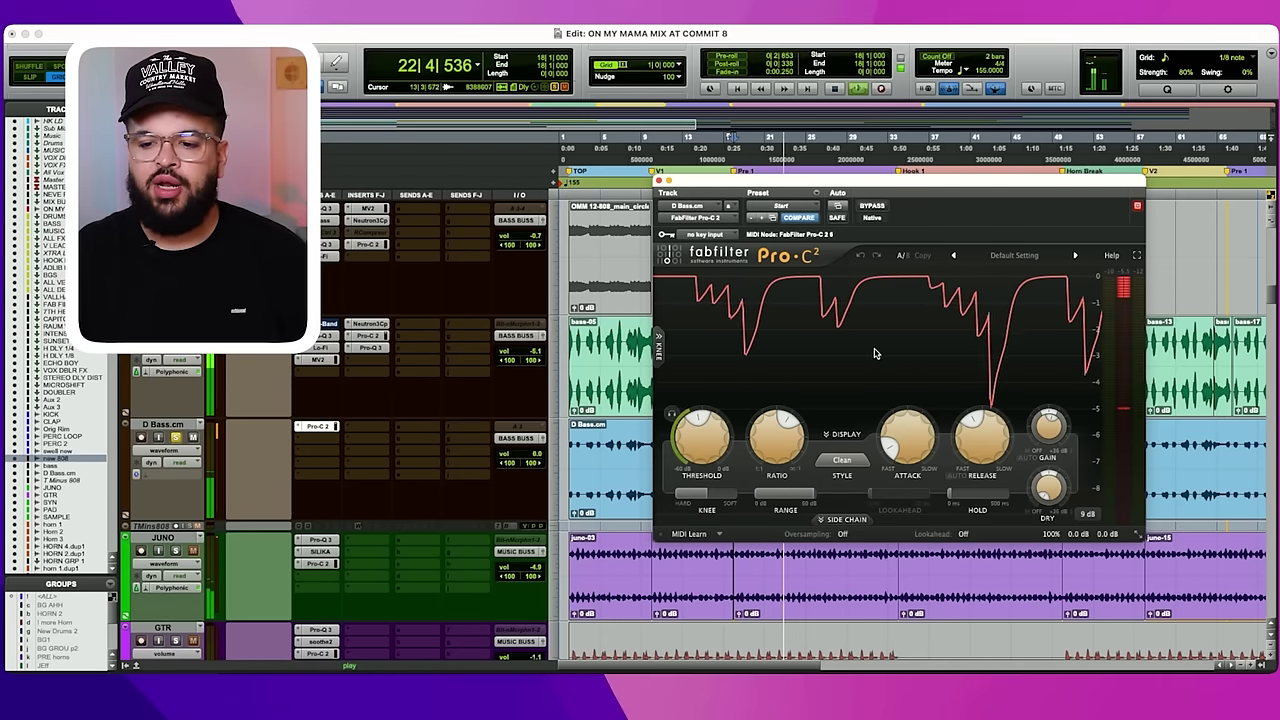
{"action": "left_click", "coordinate": [316, 426]}
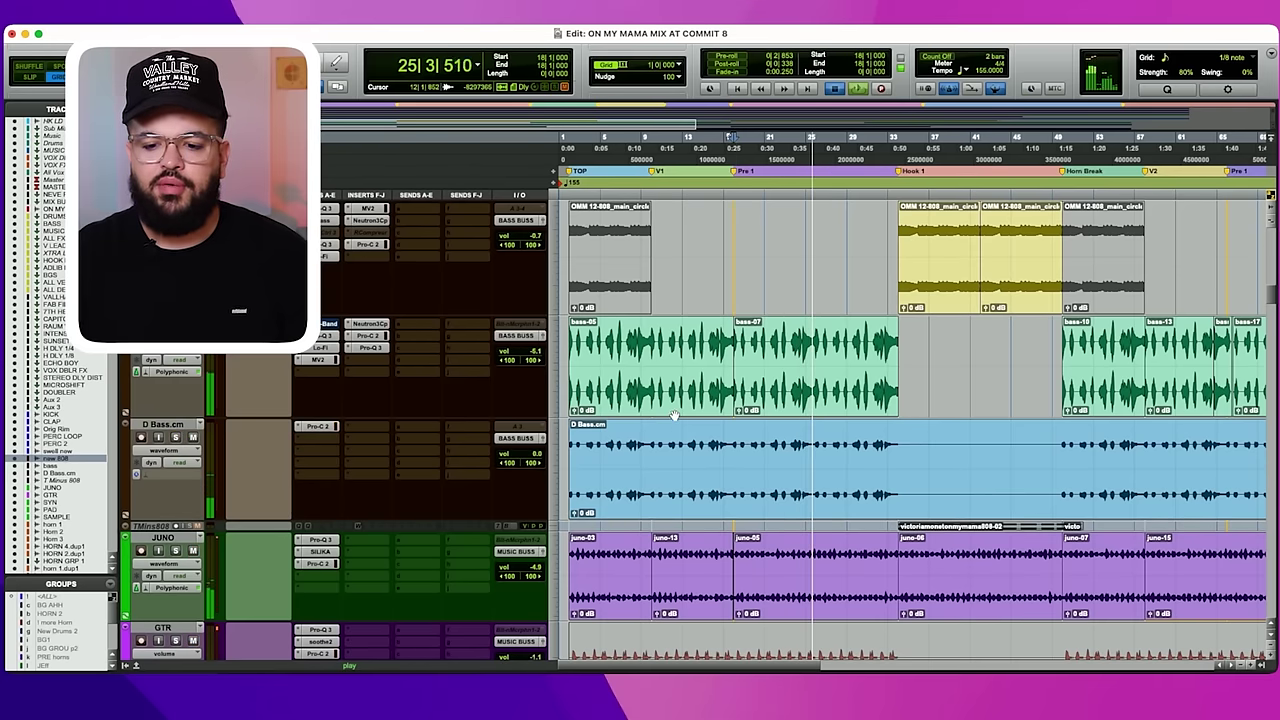
Stop playback, then select and solo all drum and bass tracks from KICK through D Bass.cm.
{"action": "left_click", "coordinate": [809, 449]}
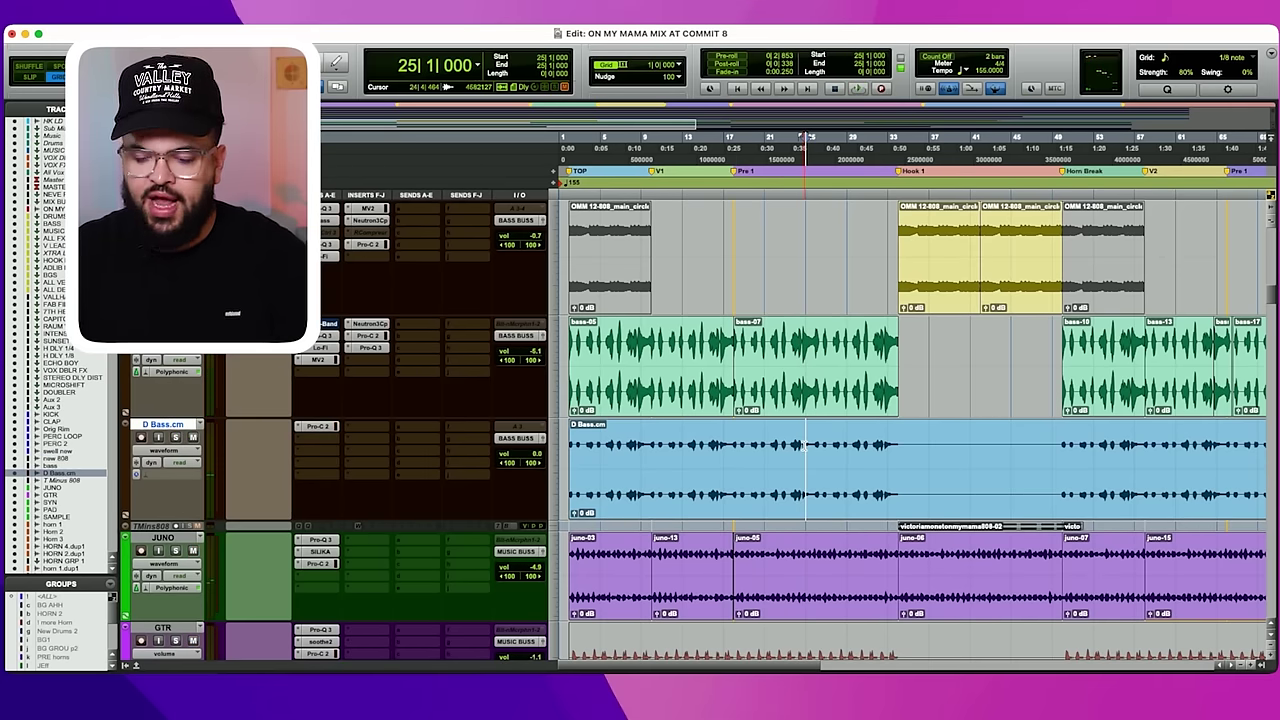
{"action": "key", "text": "r"}
{"action": "key", "text": "r"}
{"action": "left_click", "coordinate": [677, 452]}
{"action": "key", "text": "t"}
{"action": "left_click", "coordinate": [781, 450]}
{"action": "key", "text": "t"}
{"action": "scroll", "coordinate": [183, 473], "scroll_direction": "up", "scroll_amount": 1}
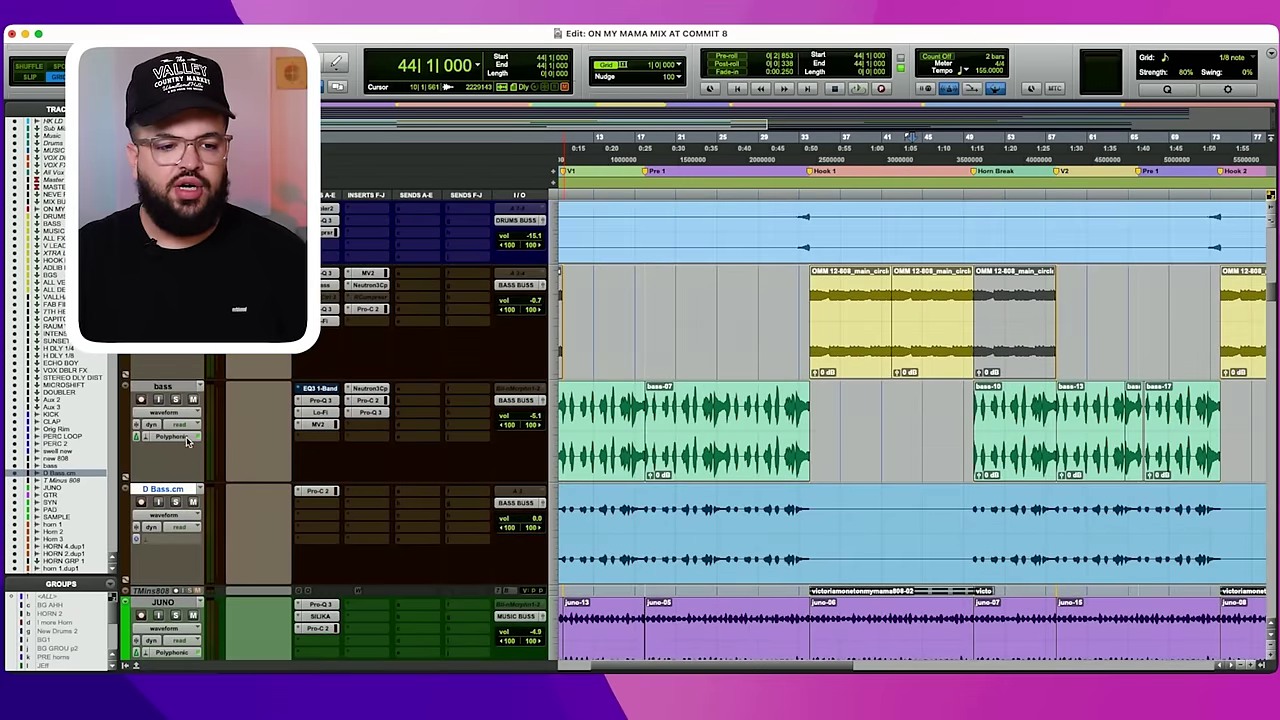
{"action": "scroll", "coordinate": [188, 443], "scroll_direction": "up", "scroll_amount": 10}
{"action": "left_click", "coordinate": [179, 398], "text": "shift"}
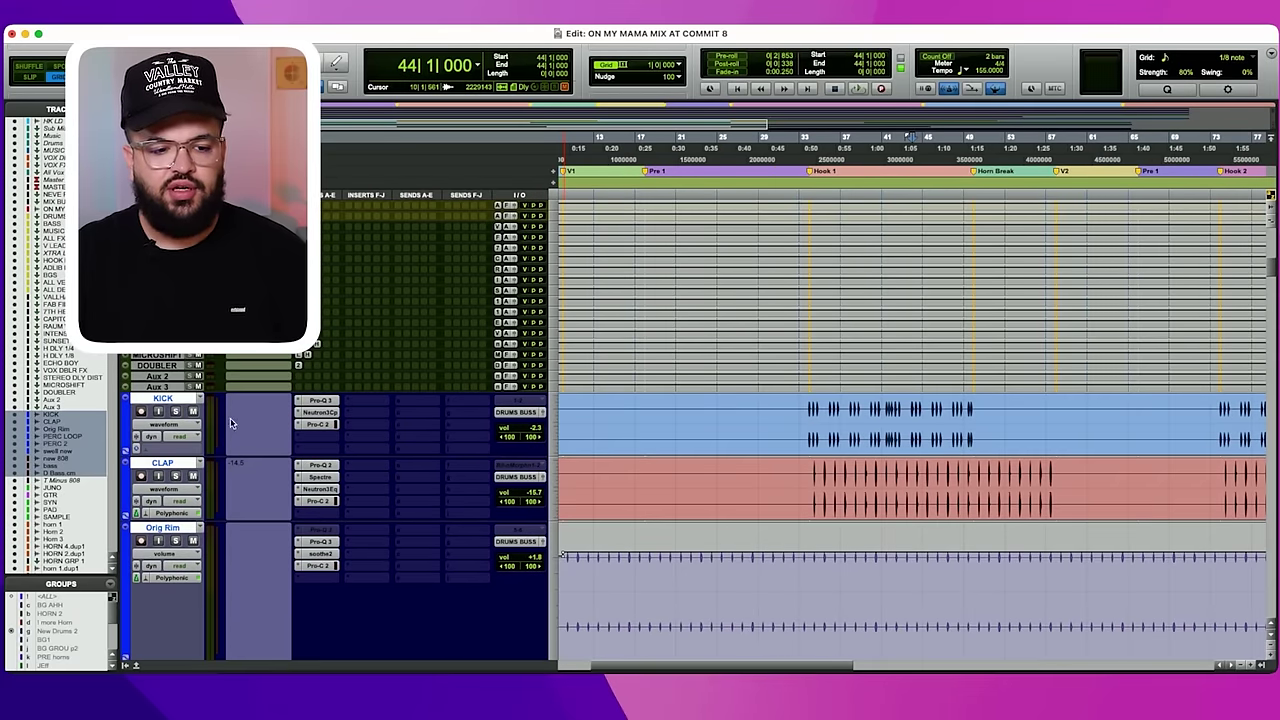
Play the soloed drum and bass tracks from Hook 1 at bar 34 while looking over the tracks, and stop playback.
{"action": "left_click", "coordinate": [813, 430]}
{"action": "key", "text": "space"}
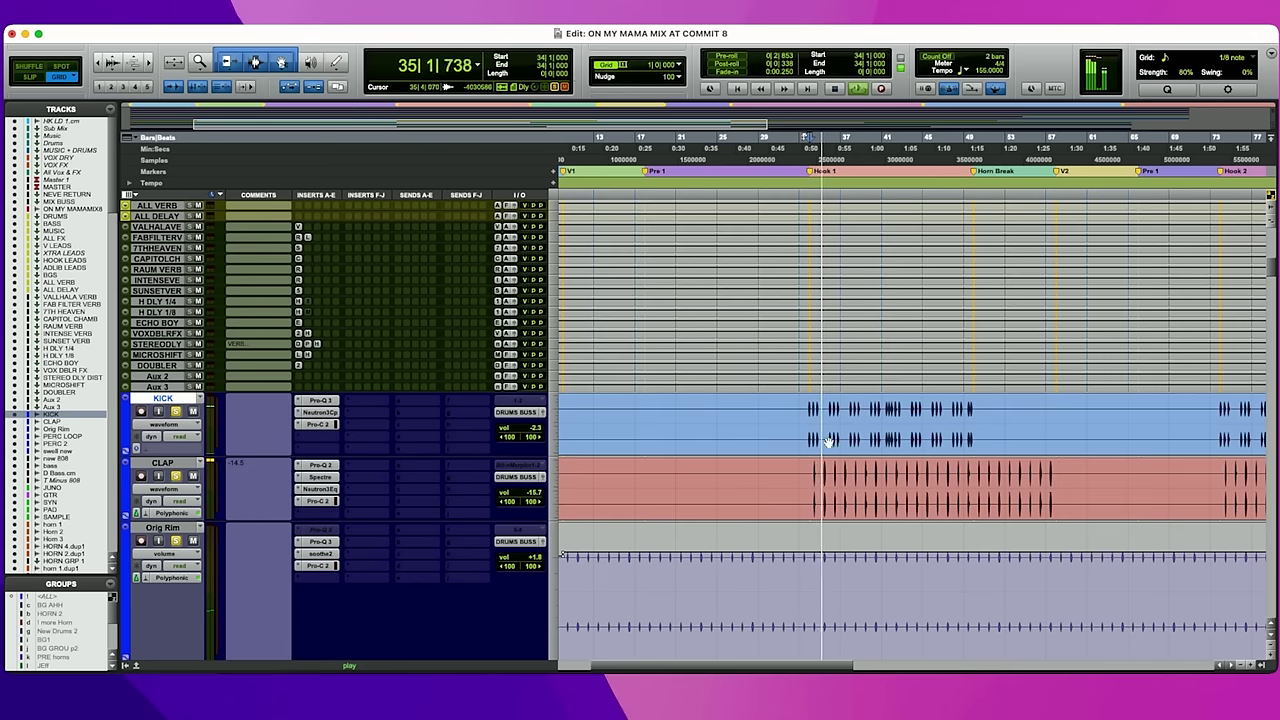
{"action": "scroll", "coordinate": [828, 441], "scroll_direction": "down", "scroll_amount": 2}
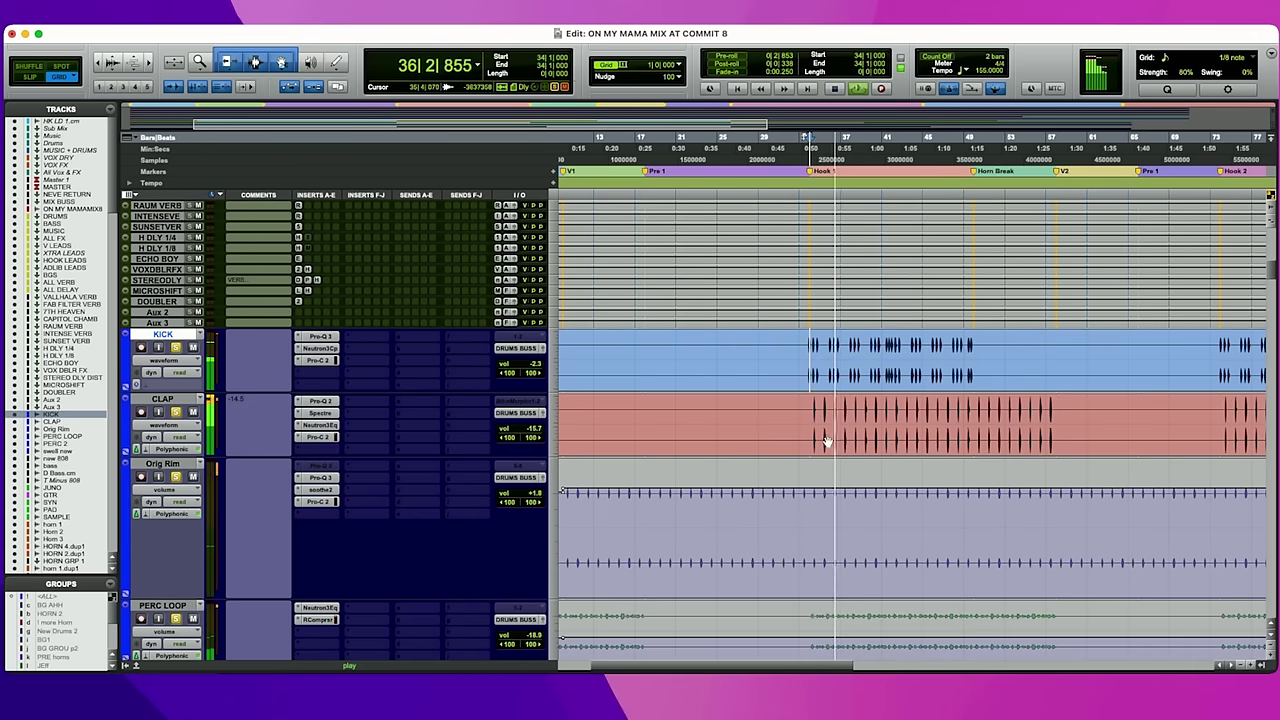
{"action": "scroll", "coordinate": [826, 443], "scroll_direction": "down", "scroll_amount": 8}
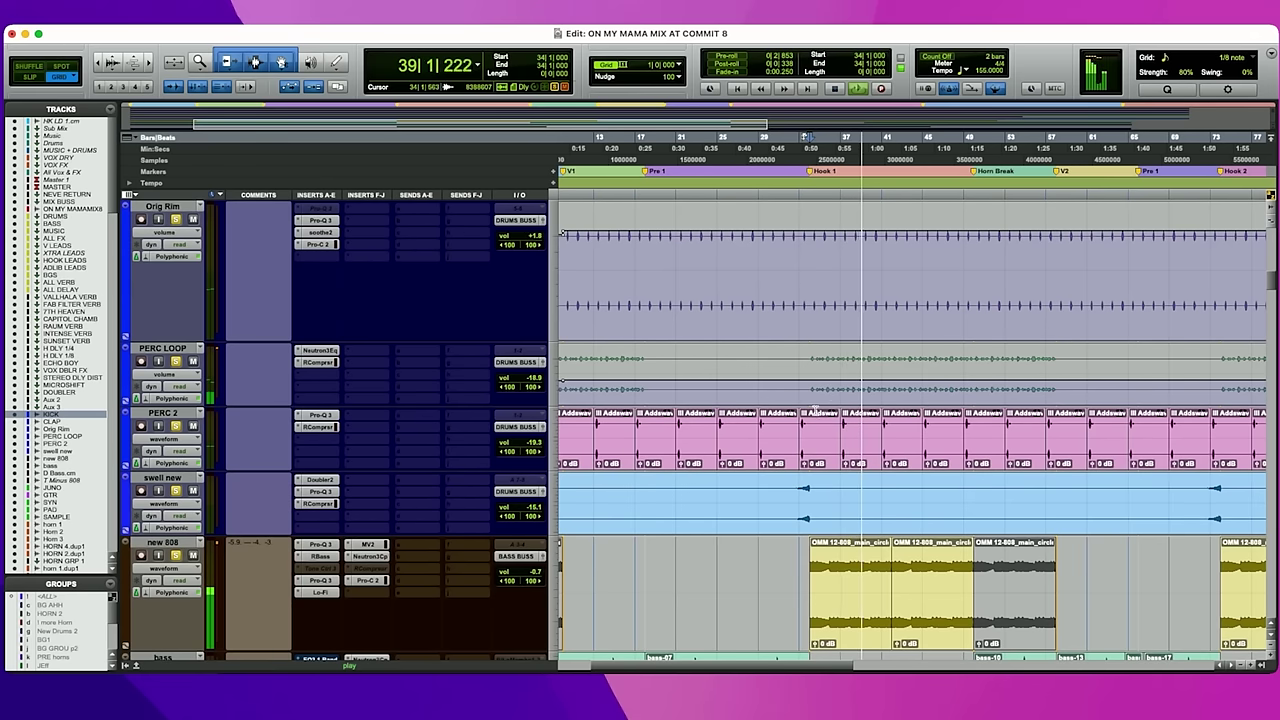
{"action": "key", "text": "space"}
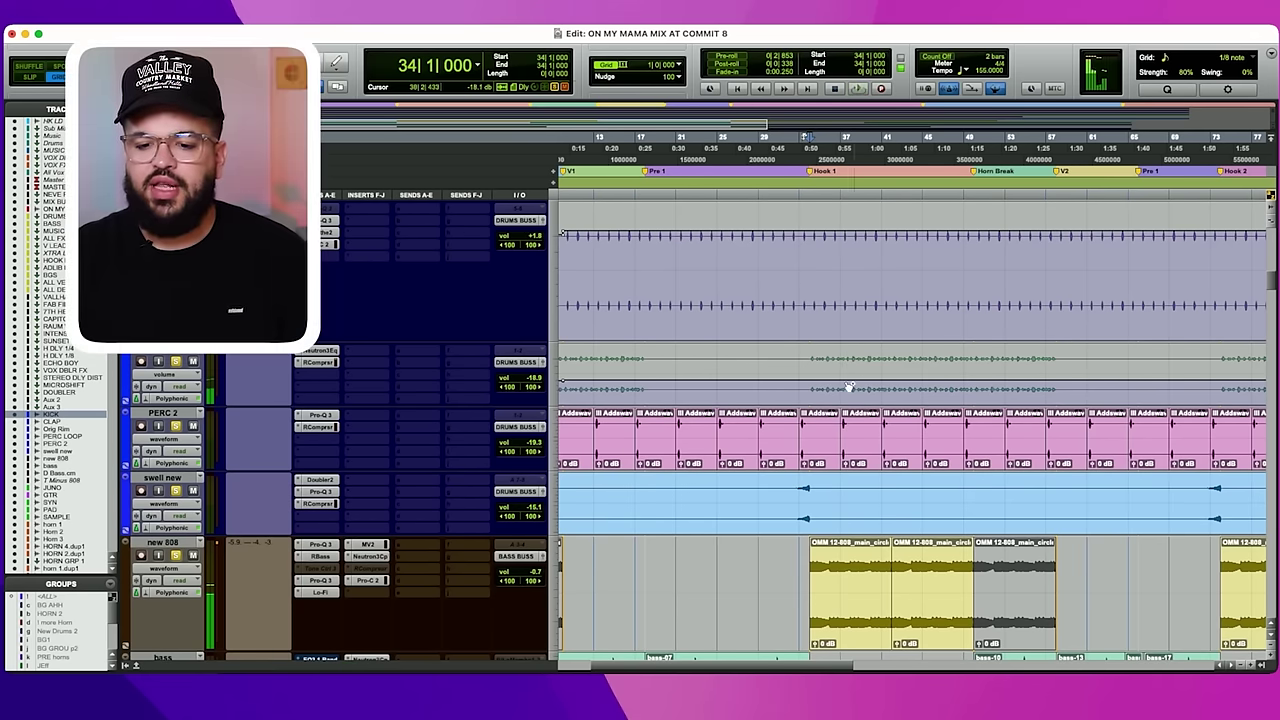
Highlight the PERC LOOP from Hook 1 up to V2, and play the PERC 2 clip at bar 37.
{"action": "left_click_drag", "start_coordinate": [814, 370], "coordinate": [967, 365]}
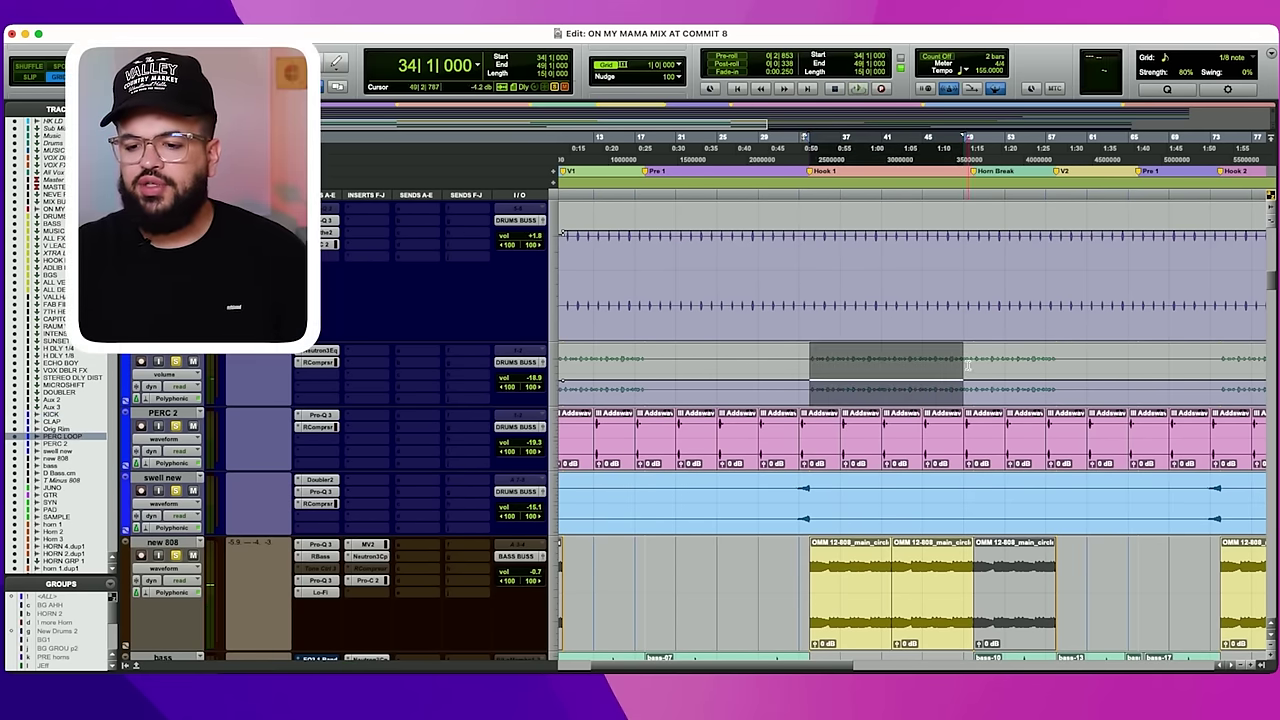
{"action": "left_click", "coordinate": [1054, 360], "text": "shift"}
{"action": "left_click", "coordinate": [866, 440]}
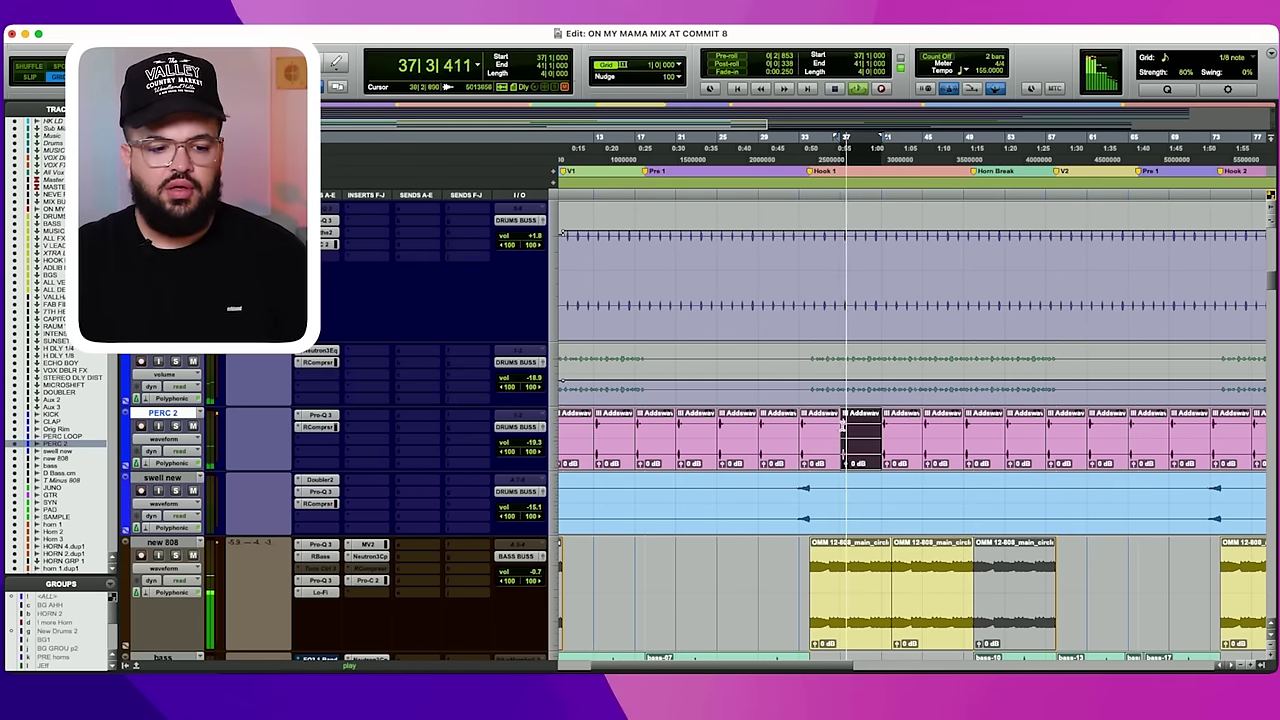
Select the tracks from KICK through D Bass.cm and replay them from bar 34, reviewing them down to the bass tracks.
{"action": "scroll", "coordinate": [172, 566], "scroll_direction": "down", "scroll_amount": 5}
{"action": "scroll", "coordinate": [176, 448], "scroll_direction": "up", "scroll_amount": 6}
{"action": "left_click", "coordinate": [163, 330], "text": "shift"}
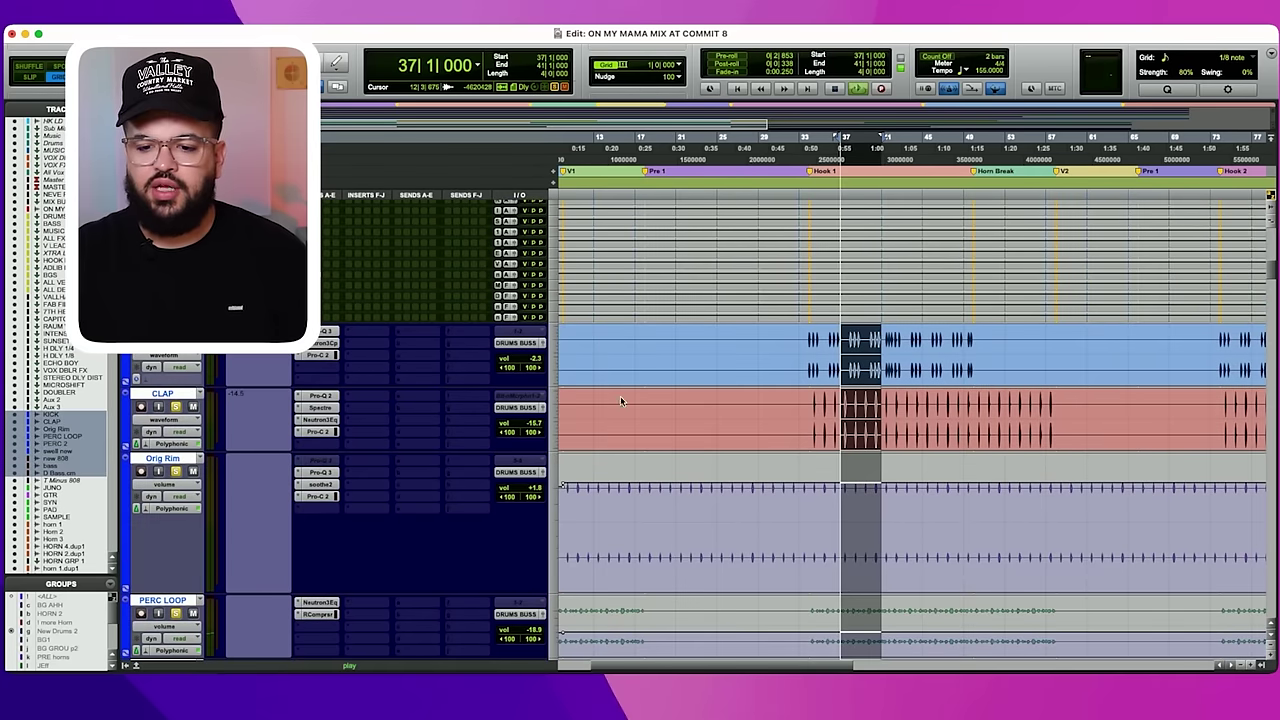
{"action": "left_click", "coordinate": [814, 355]}
{"action": "scroll", "coordinate": [768, 412], "scroll_direction": "down", "scroll_amount": 5}
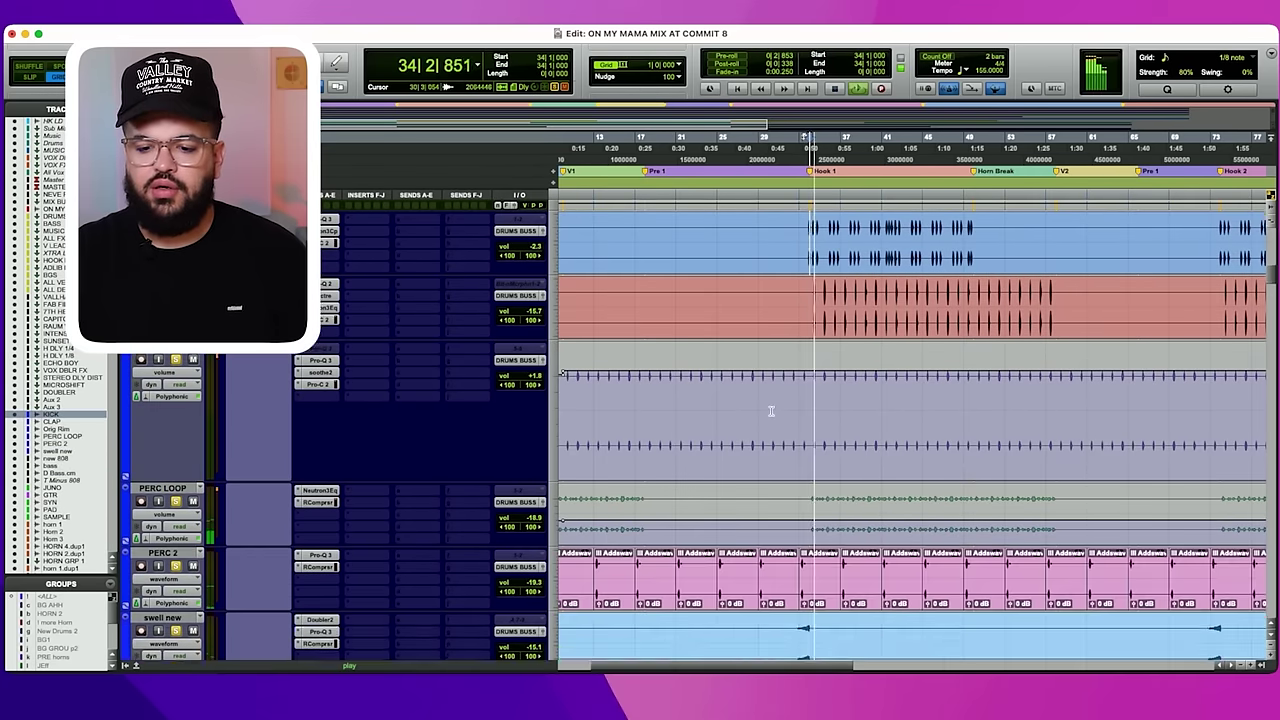
{"action": "scroll", "coordinate": [771, 411], "scroll_direction": "up", "scroll_amount": 4}
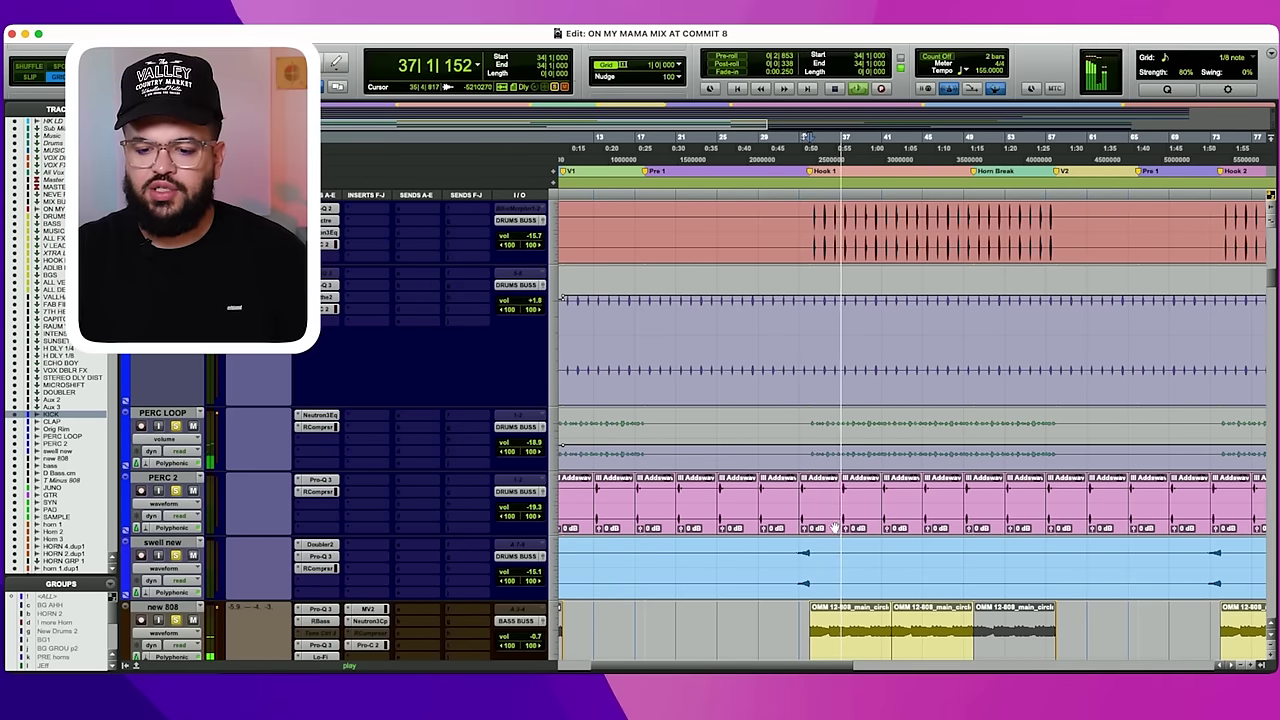
{"action": "scroll", "coordinate": [850, 542], "scroll_direction": "down", "scroll_amount": 7}
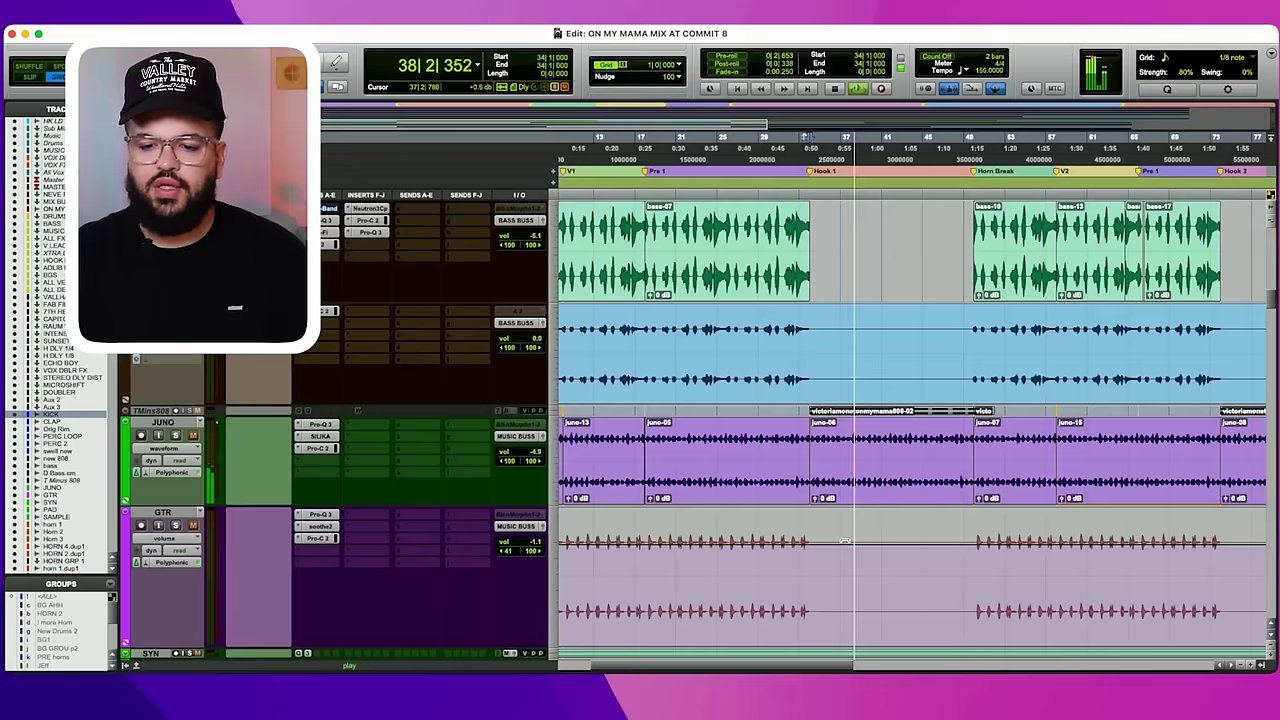
{"action": "scroll", "coordinate": [855, 435], "scroll_direction": "up", "scroll_amount": 1}
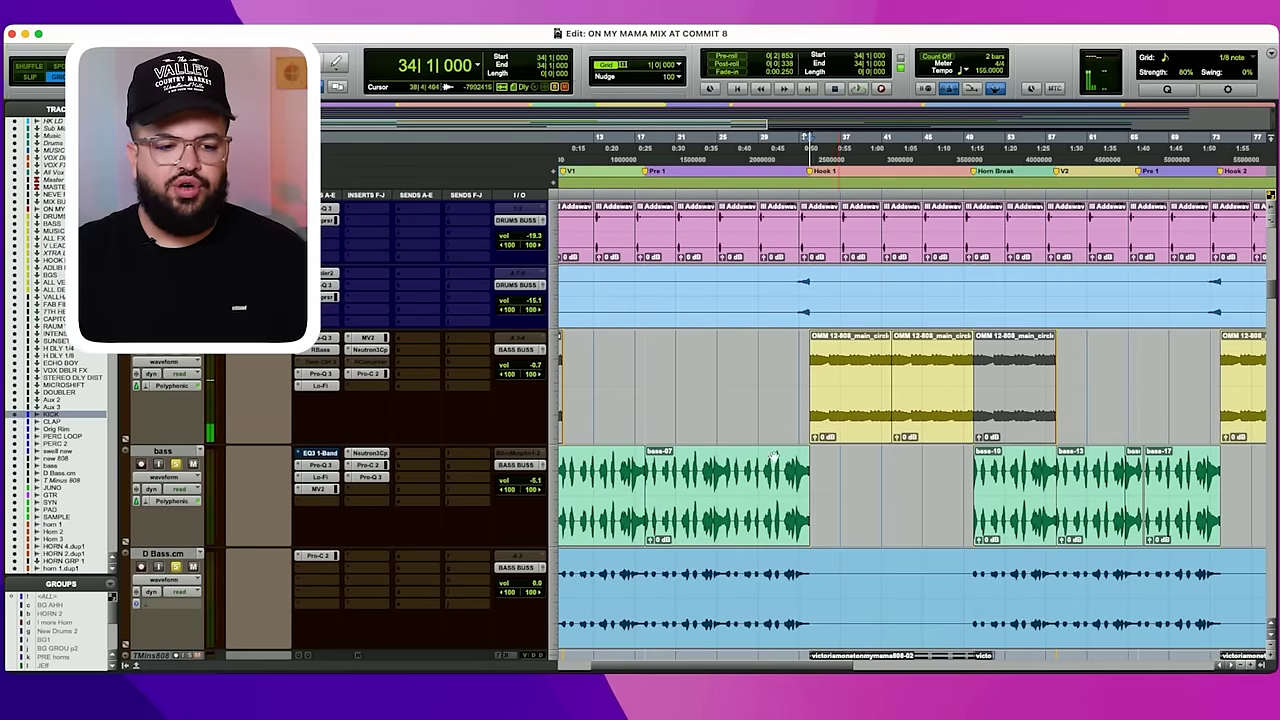
Select all tracks in the session and clear the solos on the drum and bass tracks.
{"action": "left_click", "coordinate": [189, 556]}
{"action": "scroll", "coordinate": [189, 556], "scroll_direction": "up", "scroll_amount": 5}
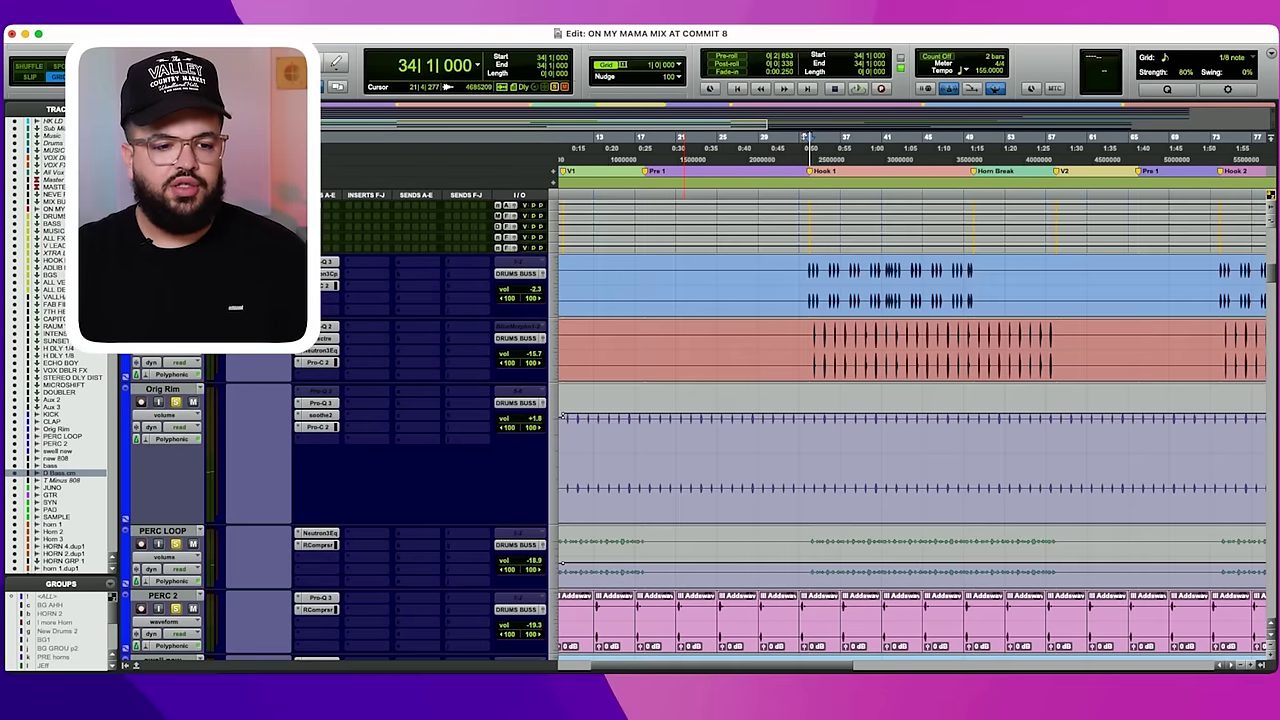
{"action": "left_click", "coordinate": [165, 324], "text": "alt"}
Solo the JUNO track and play its juno-06 clip from Hook 1 at bar 34.
{"action": "scroll", "coordinate": [858, 374], "scroll_direction": "down", "scroll_amount": 10}
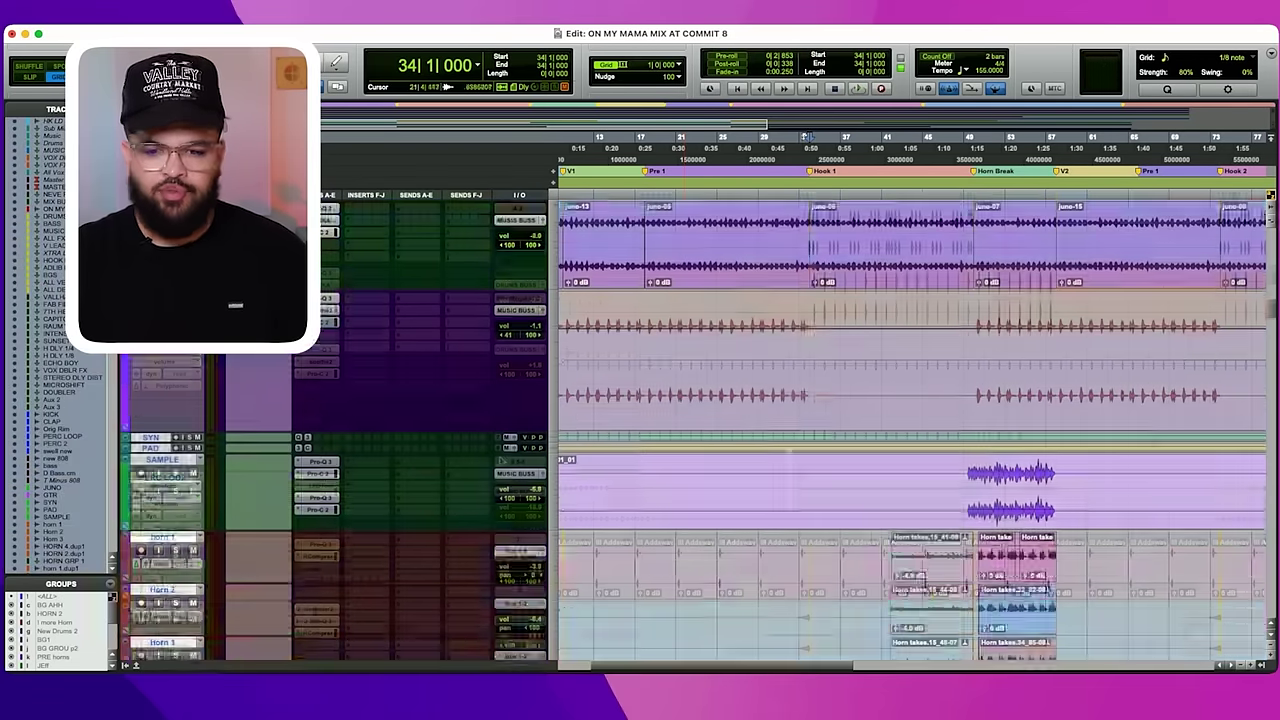
{"action": "left_click", "coordinate": [858, 374]}
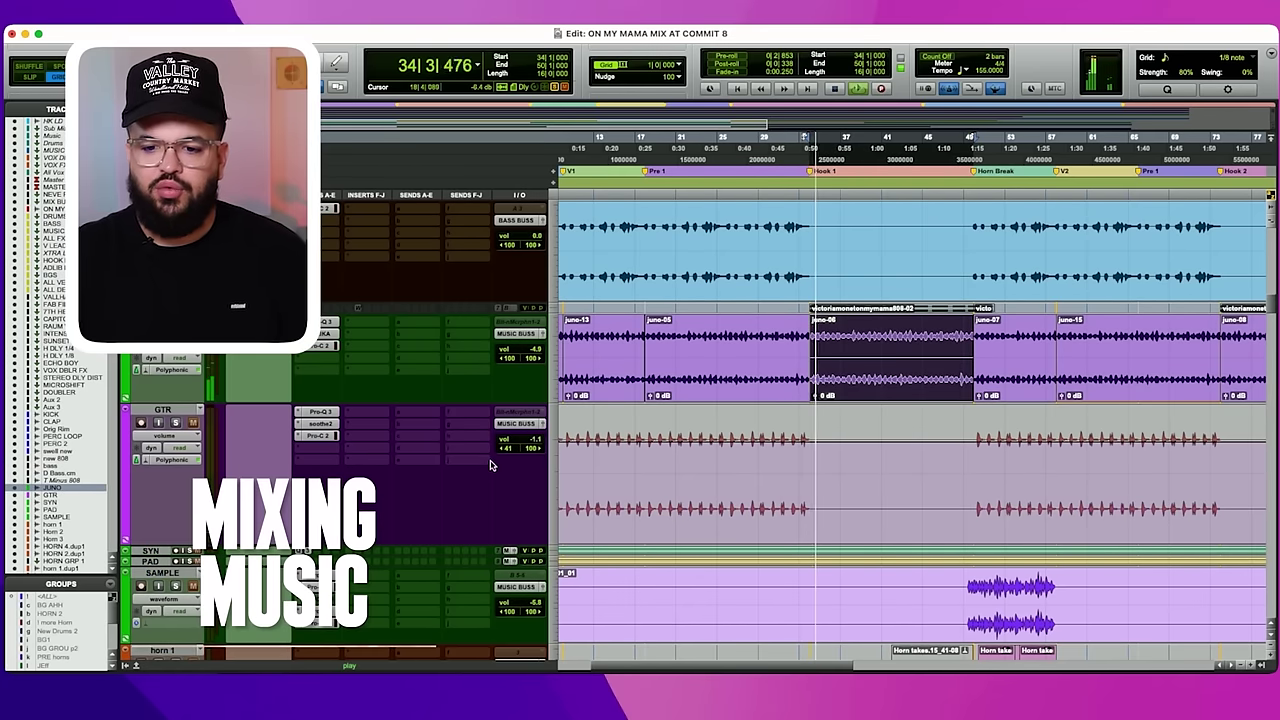
{"action": "scroll", "coordinate": [491, 465], "scroll_direction": "right", "scroll_amount": 2}
{"action": "scroll", "coordinate": [613, 433], "scroll_direction": "left", "scroll_amount": 4}
{"action": "scroll", "coordinate": [740, 360], "scroll_direction": "down", "scroll_amount": 2}
{"action": "scroll", "coordinate": [740, 360], "scroll_direction": "right", "scroll_amount": 2}
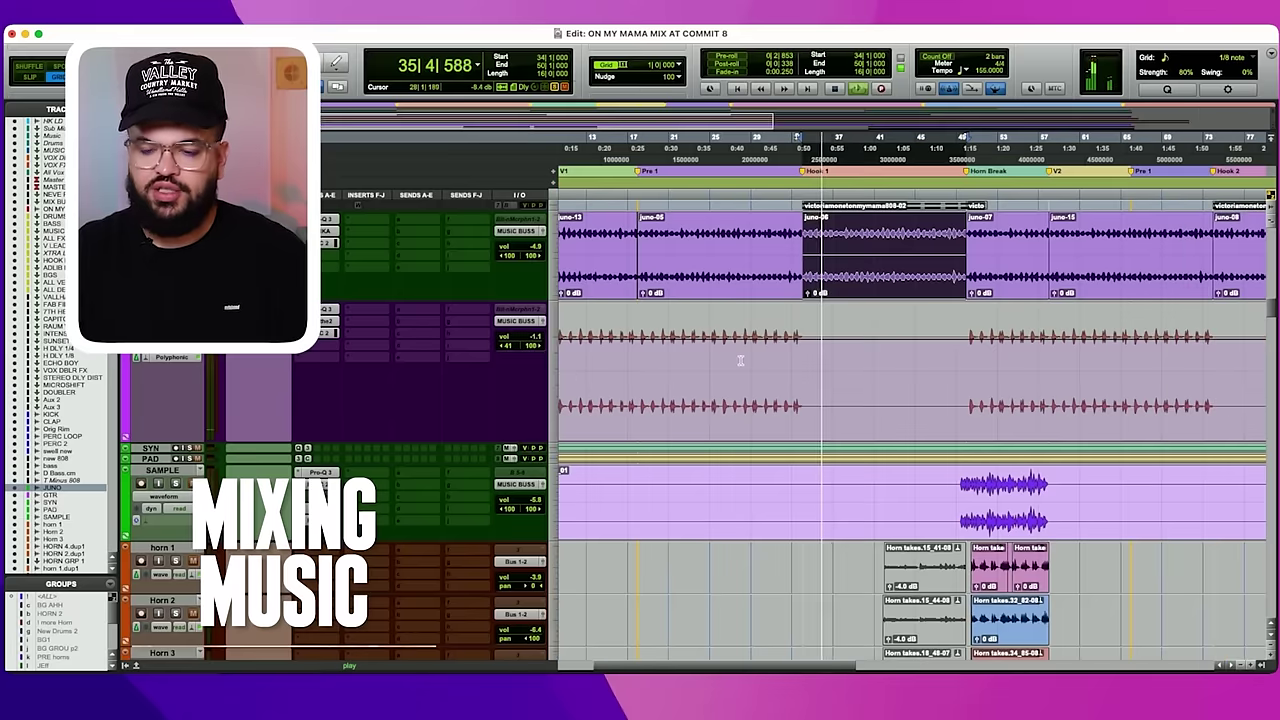
Place the cursor at bar 44 and play JUNO with its Pro-Q 3 open to inspect the midrange cuts.
{"action": "key", "text": "r"}
{"action": "key", "text": "r"}
{"action": "scroll", "coordinate": [674, 389], "scroll_direction": "up", "scroll_amount": 4}
{"action": "scroll", "coordinate": [673, 521], "scroll_direction": "down", "scroll_amount": 3}
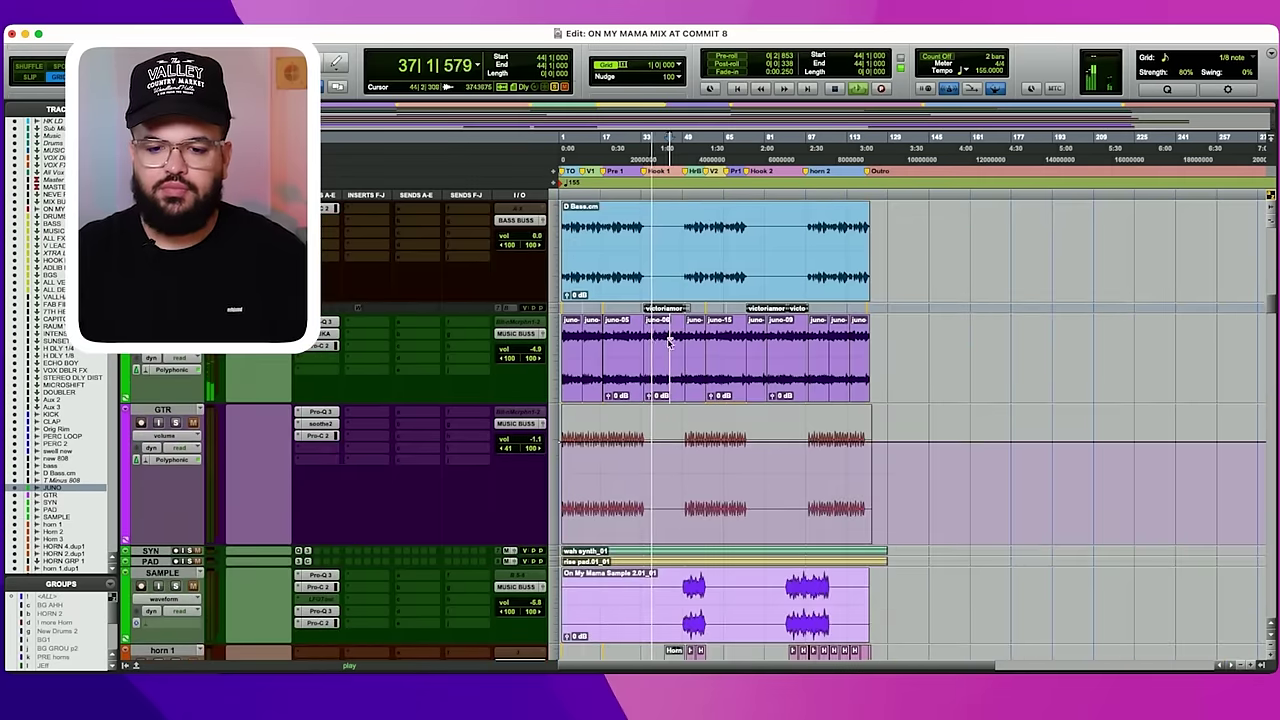
{"action": "key", "text": "t"}
{"action": "key", "text": "t"}
{"action": "scroll", "coordinate": [685, 390], "scroll_direction": "right", "scroll_amount": 1}
{"action": "key", "text": "space"}
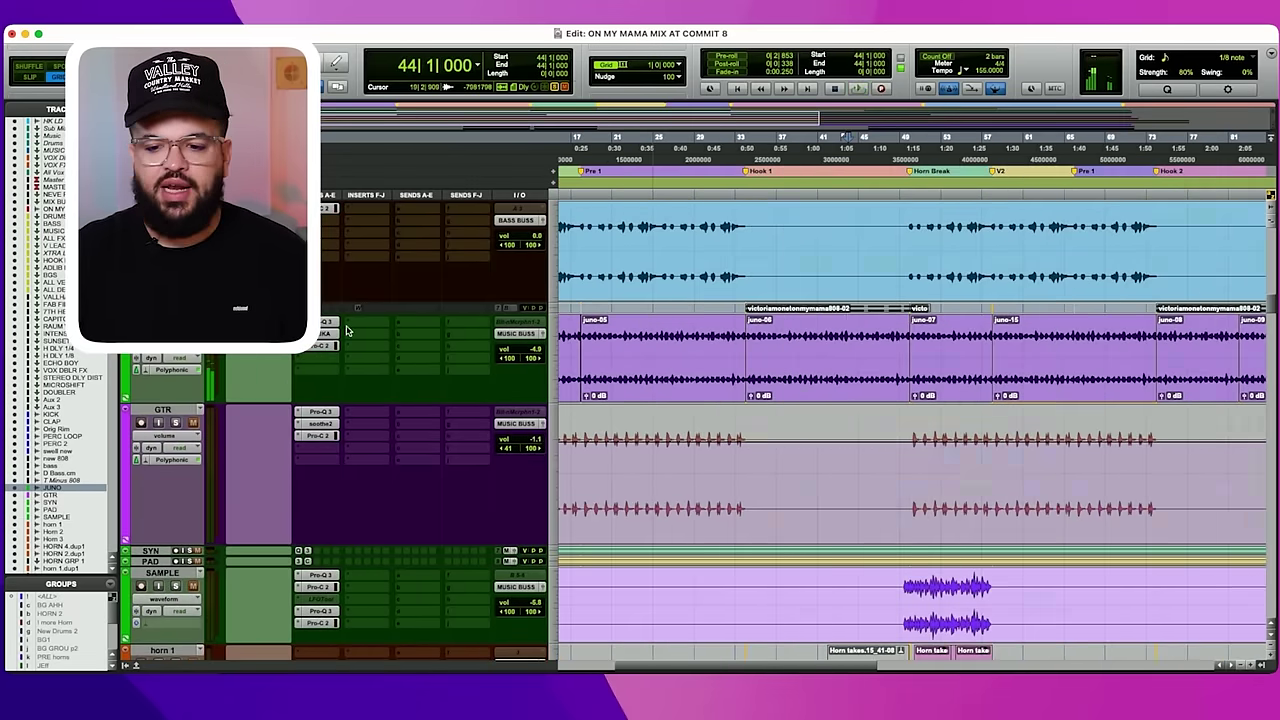
{"action": "left_click", "coordinate": [325, 324]}
{"action": "key", "text": "space"}
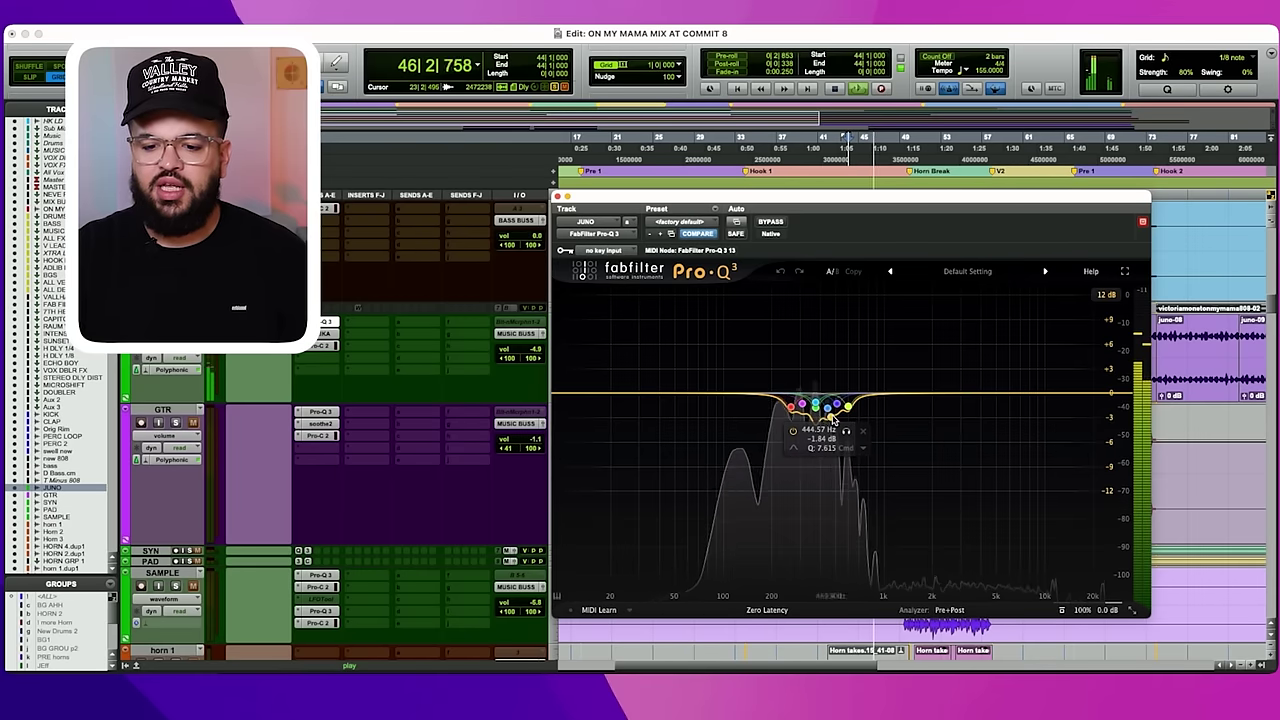
Open JUNO's SILIKA compressor, close the Pro-Q 3, and examine the SILIKA settings during playback before closing it and stopping.
{"action": "left_click", "coordinate": [329, 335]}
{"action": "left_click_drag", "start_coordinate": [823, 220], "coordinate": [1015, 220]}
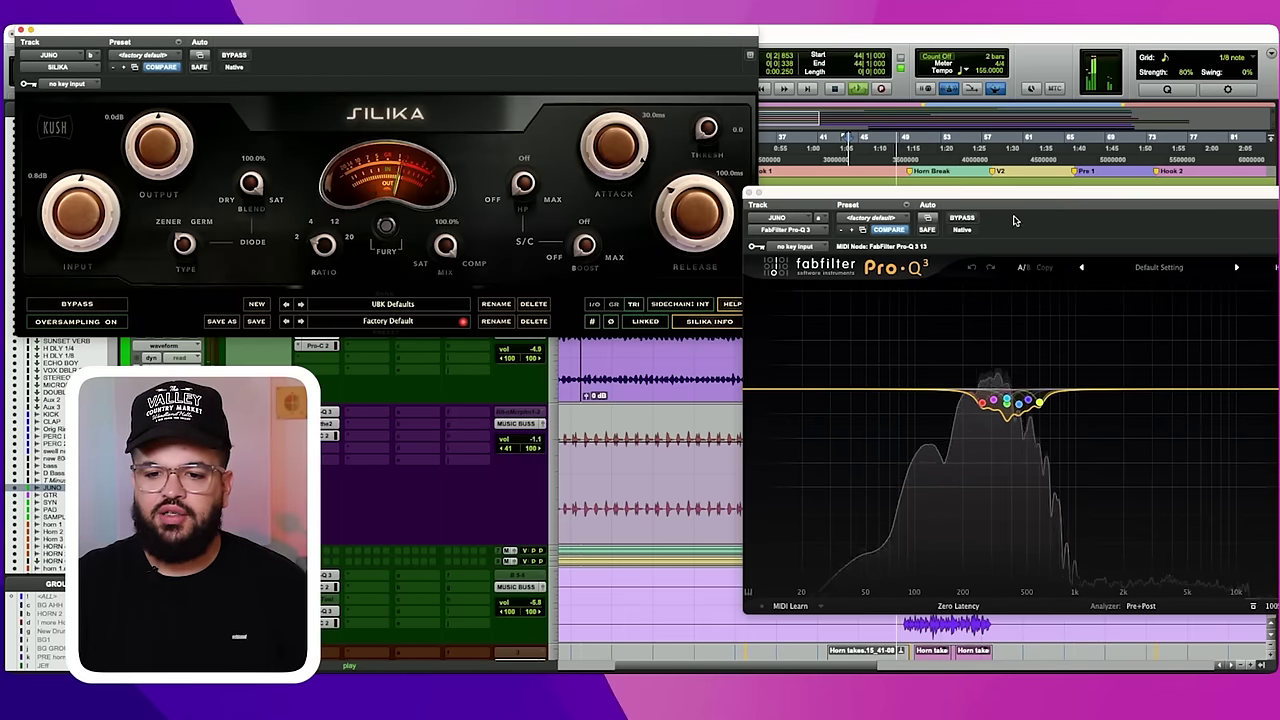
{"action": "left_click", "coordinate": [749, 192]}
{"action": "left_click_drag", "start_coordinate": [355, 47], "coordinate": [683, 84]}
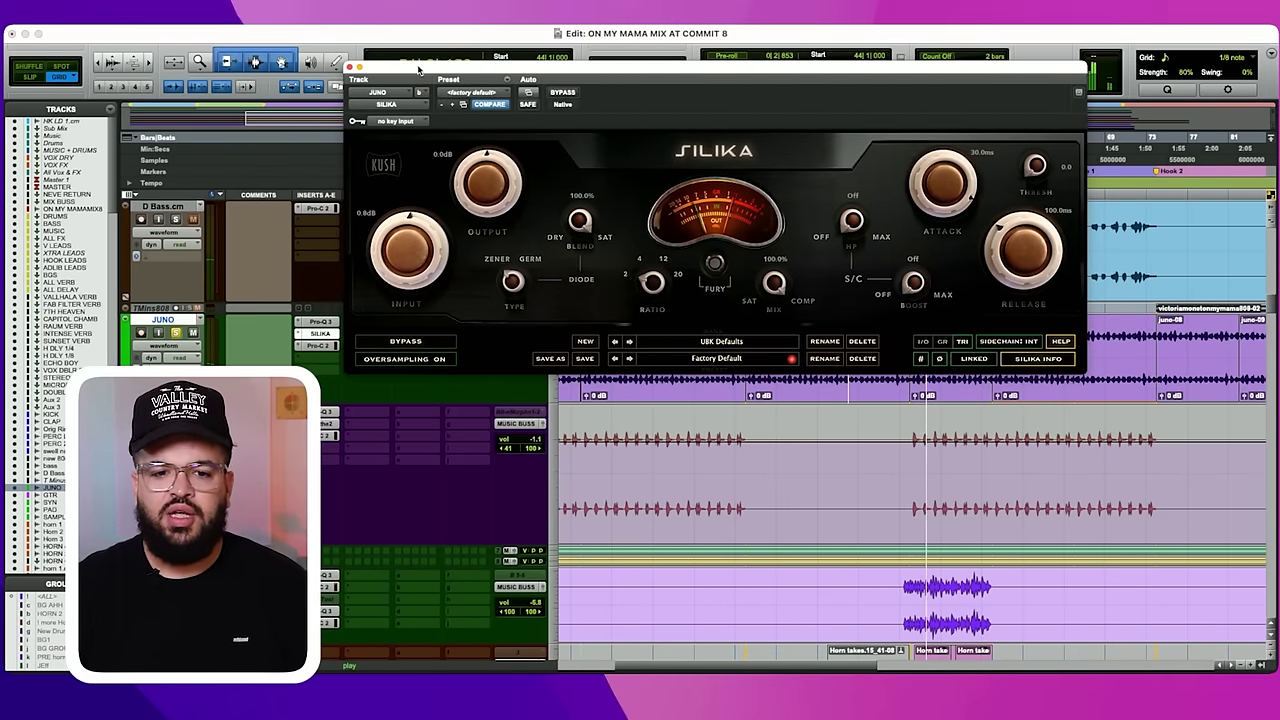
{"action": "left_click_drag", "start_coordinate": [433, 91], "coordinate": [490, 172]}
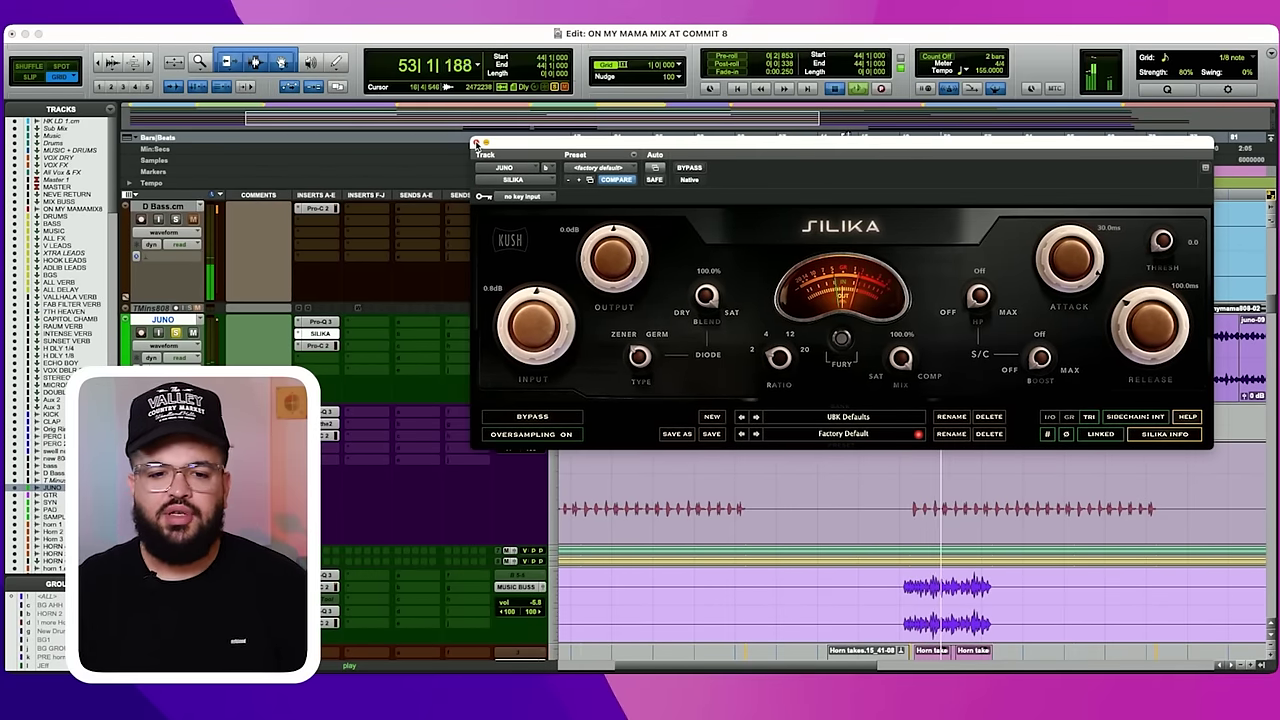
{"action": "left_click", "coordinate": [476, 143]}
{"action": "key", "text": "space"}
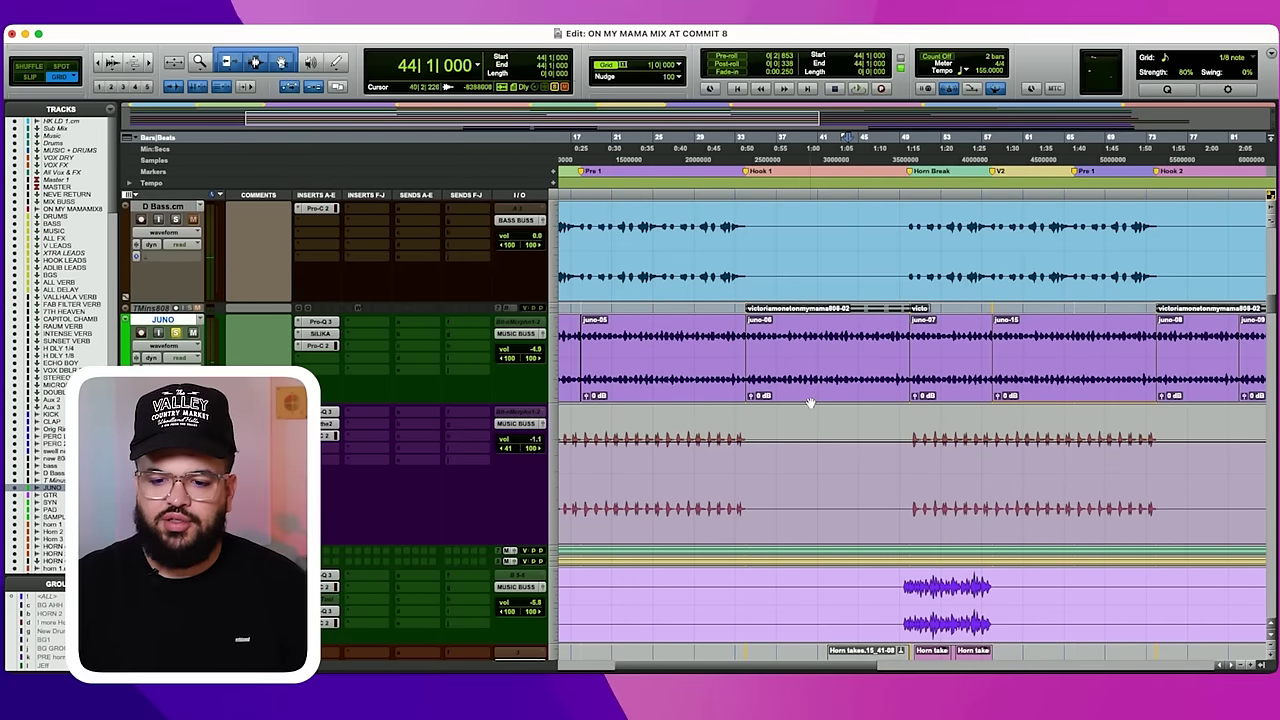
Play the juno-06 clip from bar 34 with JUNO's Pro-C 2 open to check gain reduction, closing it and stopping playback.
{"action": "left_click", "coordinate": [810, 401]}
{"action": "scroll", "coordinate": [809, 400], "scroll_direction": "right", "scroll_amount": 2}
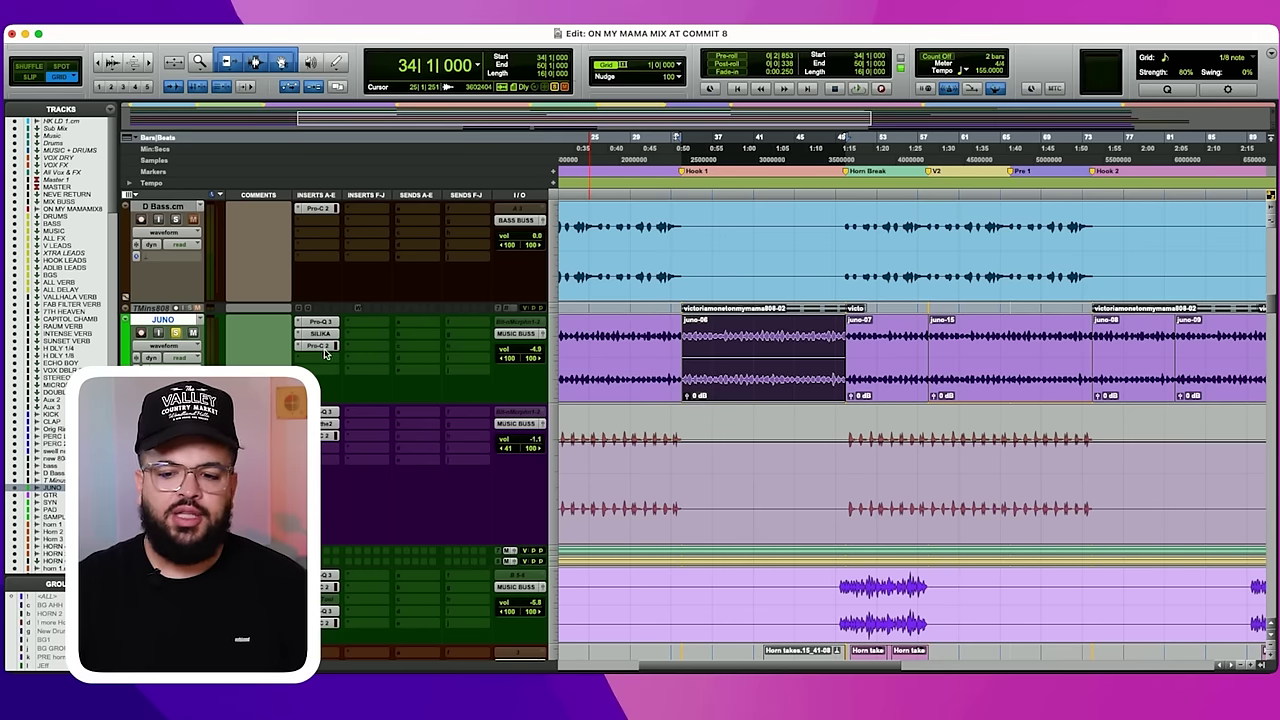
{"action": "left_click", "coordinate": [322, 349]}
{"action": "key", "text": "space"}
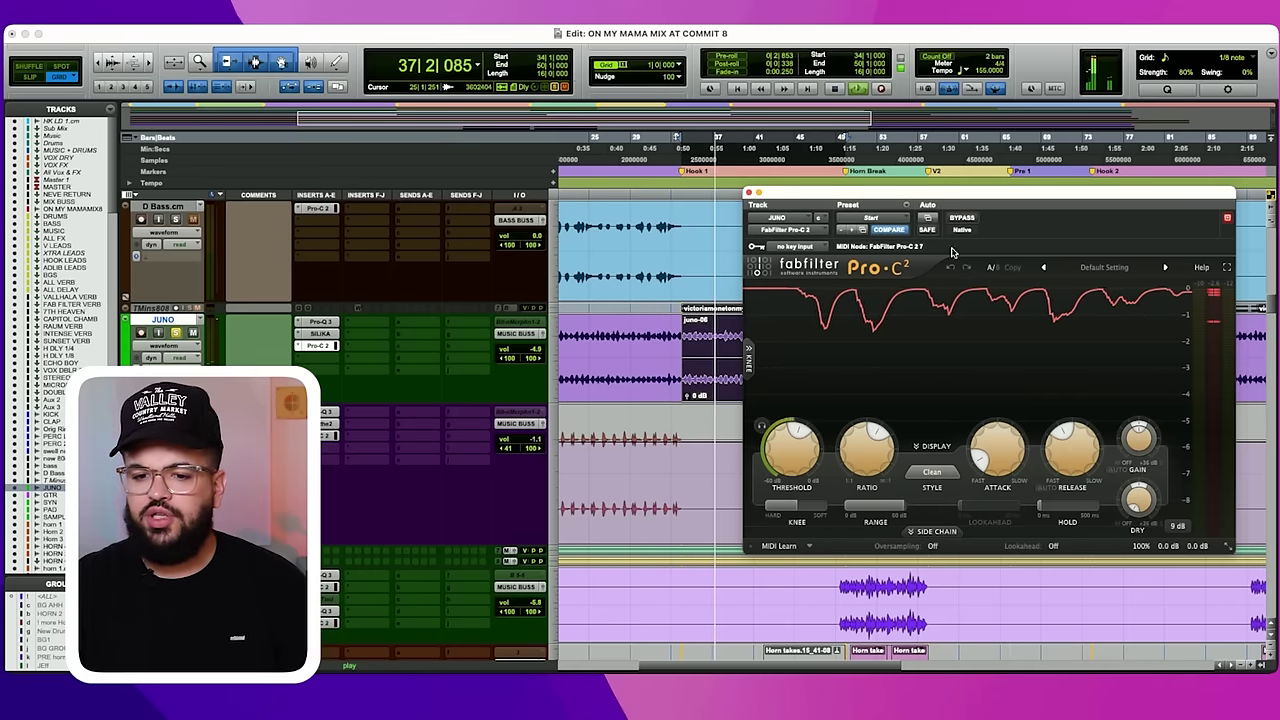
{"action": "left_click", "coordinate": [748, 191]}
{"action": "key", "text": "space"}
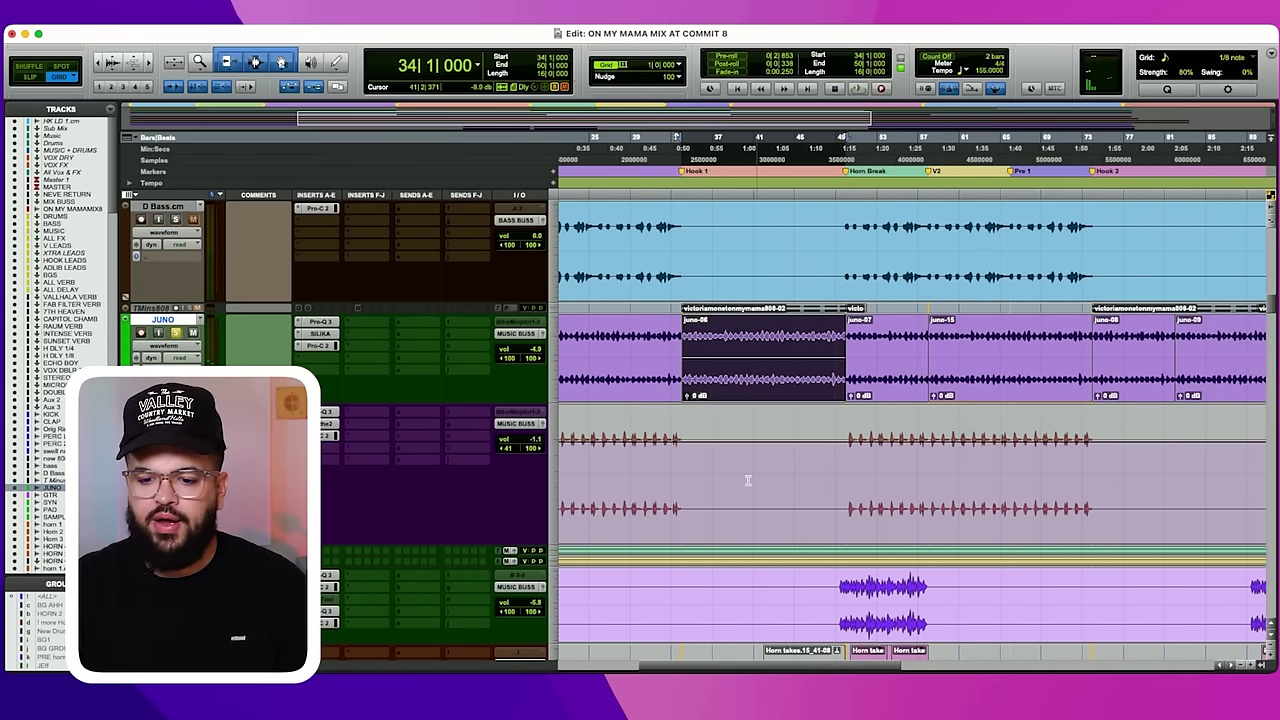
Select the GTR track's Pre 1 section from bar 18 to bar 34 and play it, stopping after a few bars.
{"action": "scroll", "coordinate": [762, 336], "scroll_direction": "down", "scroll_amount": 10}
{"action": "scroll", "coordinate": [780, 428], "scroll_direction": "up", "scroll_amount": 15}
{"action": "scroll", "coordinate": [778, 480], "scroll_direction": "left", "scroll_amount": 2}
{"action": "scroll", "coordinate": [778, 480], "scroll_direction": "left", "scroll_amount": 2}
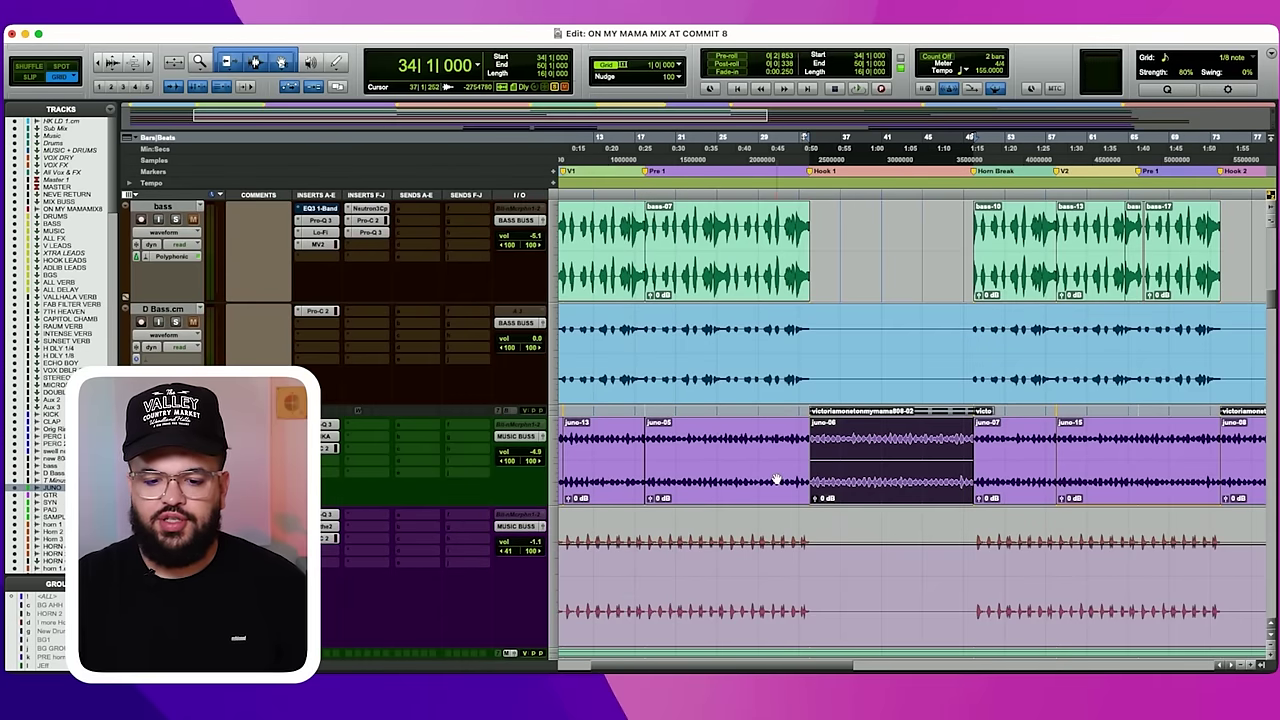
{"action": "scroll", "coordinate": [778, 480], "scroll_direction": "down", "scroll_amount": 3}
{"action": "scroll", "coordinate": [780, 488], "scroll_direction": "left", "scroll_amount": 1}
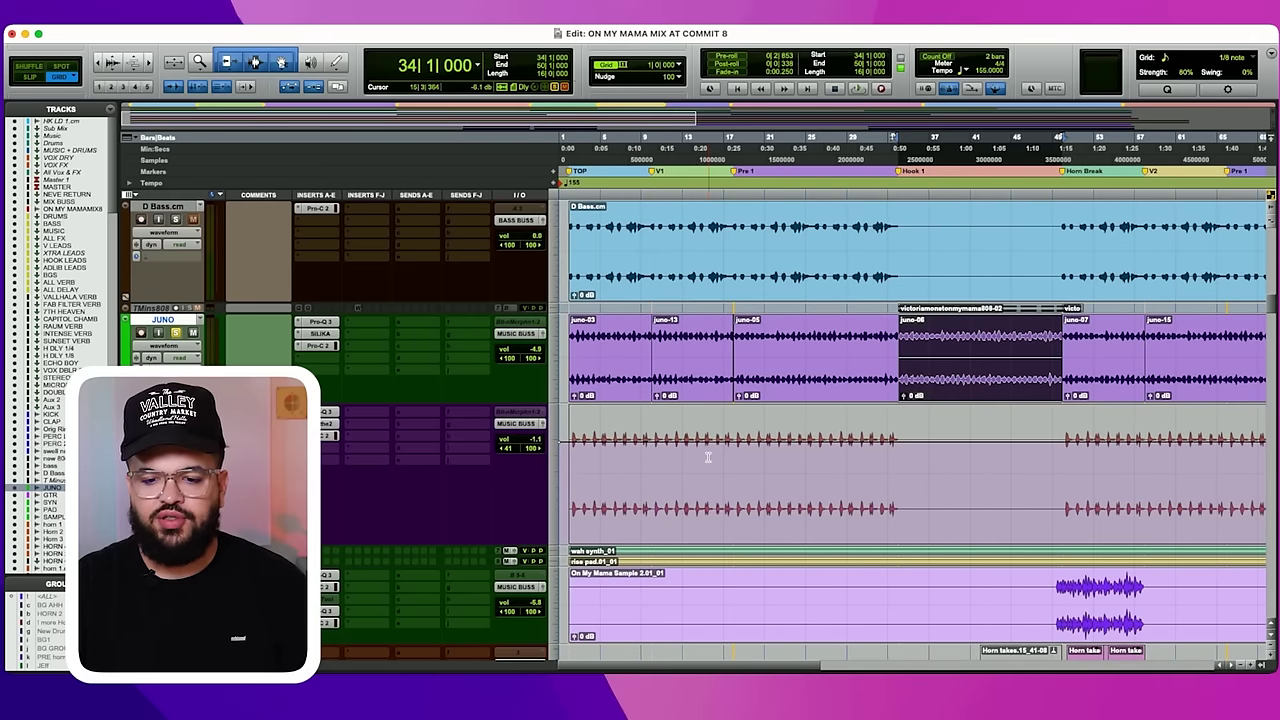
{"action": "left_click_drag", "start_coordinate": [737, 440], "coordinate": [884, 444]}
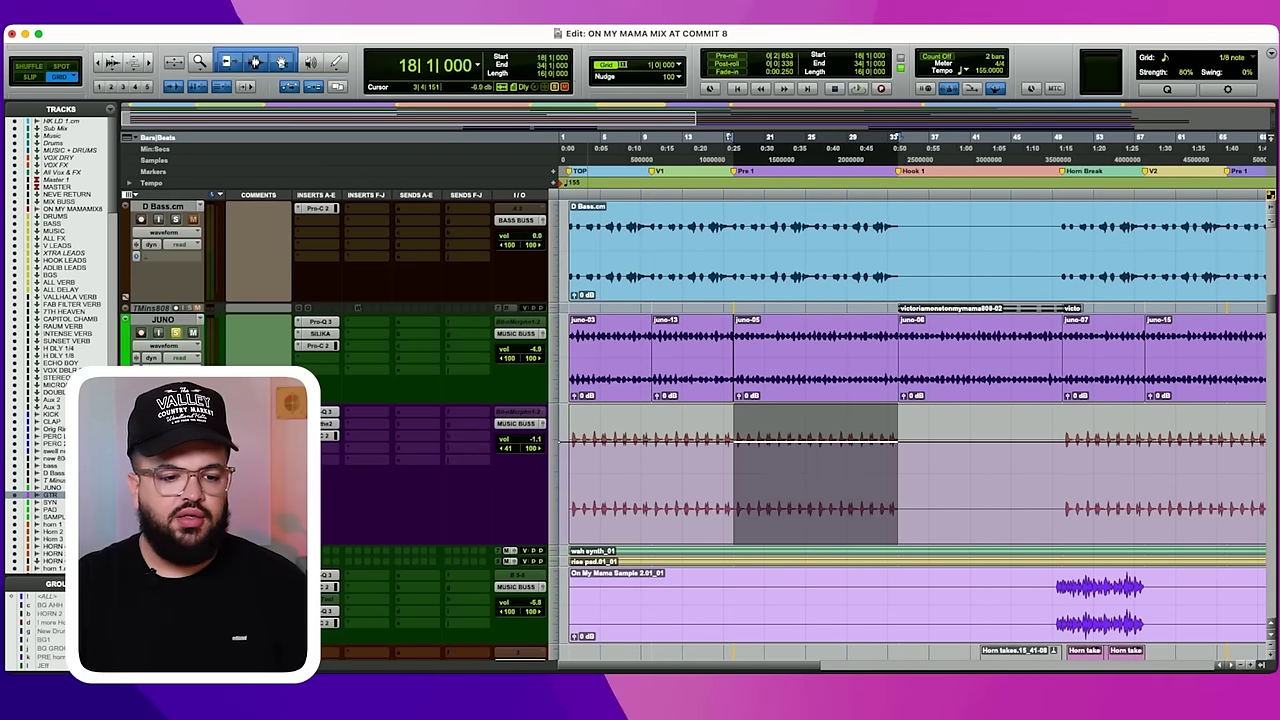
{"action": "key", "text": "t"}
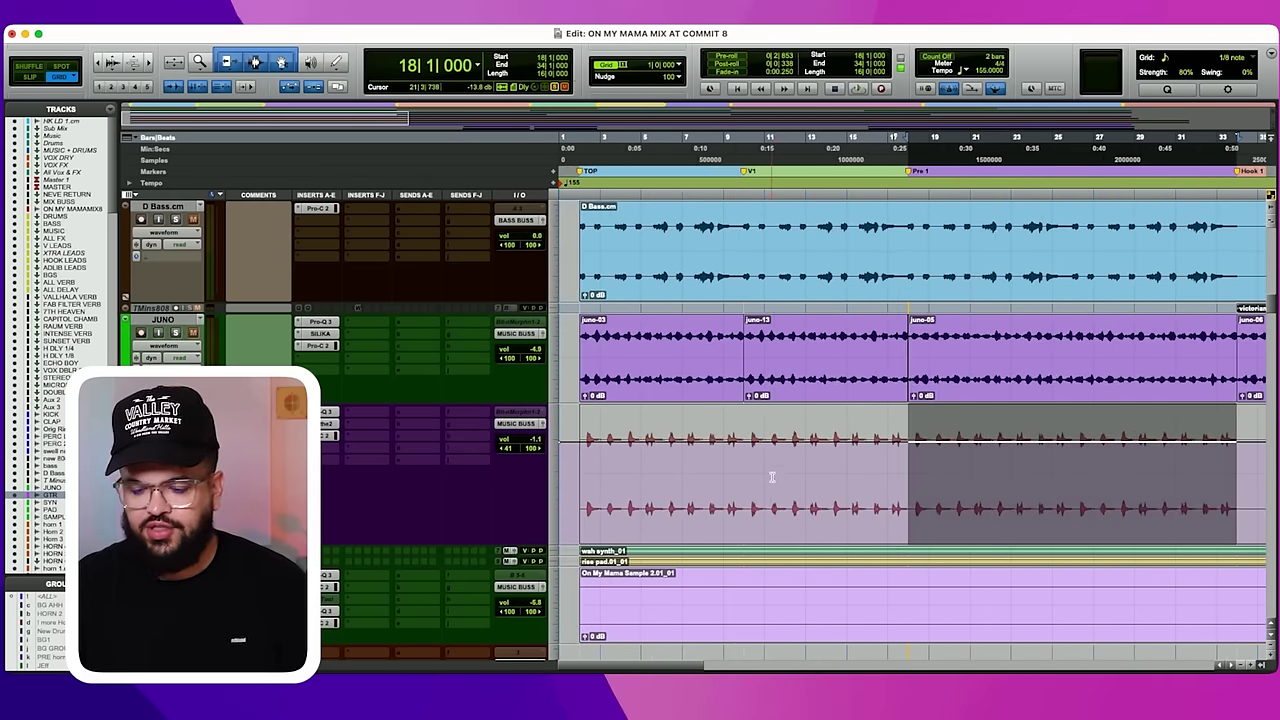
{"action": "scroll", "coordinate": [781, 485], "scroll_direction": "right", "scroll_amount": 2}
{"action": "key", "text": "space"}
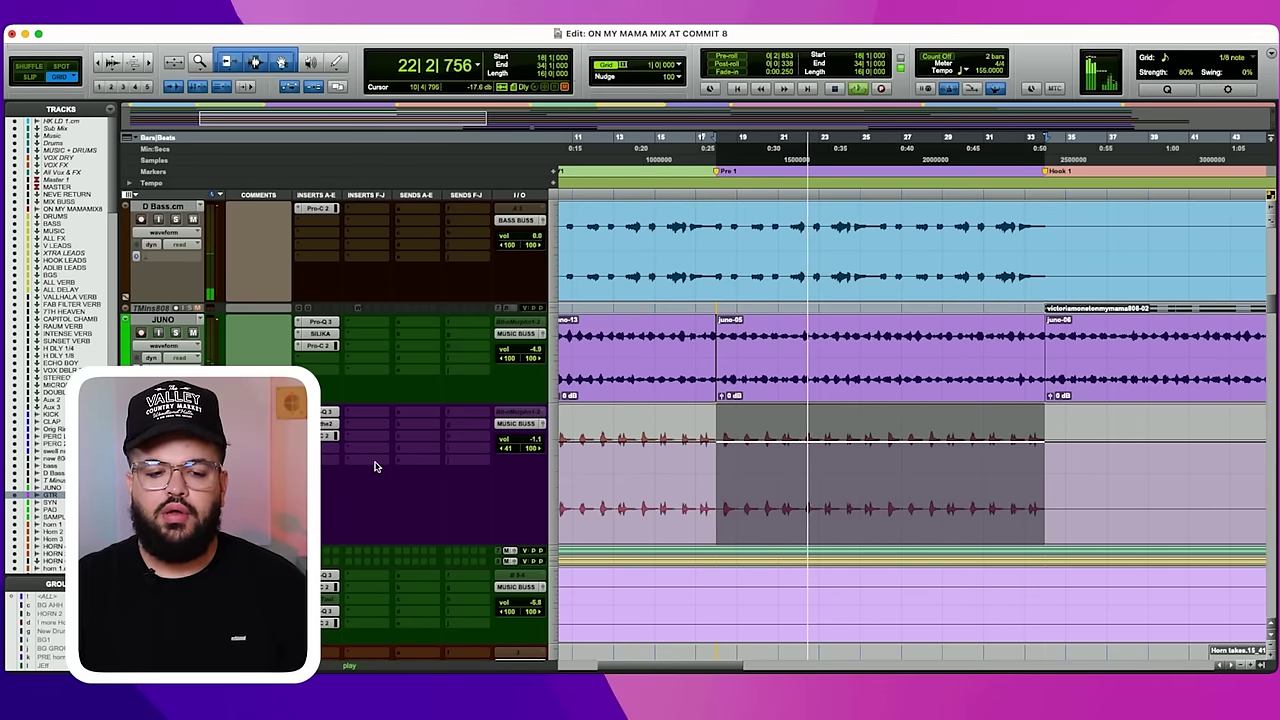
{"action": "key", "text": "space"}
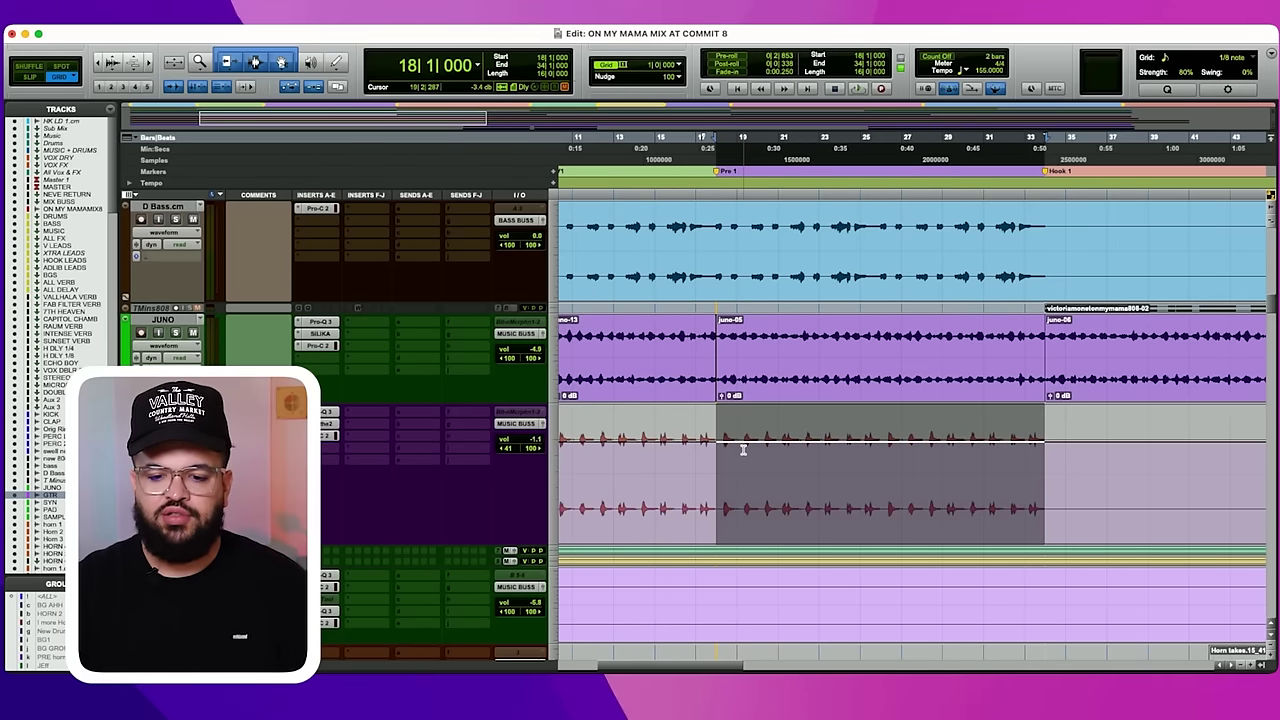
Open GTR's soothe2 and examine its resonance reduction during playback, with the plug-in window moved clear of the track inserts.
{"action": "left_click", "coordinate": [322, 426]}
{"action": "left_click_drag", "start_coordinate": [983, 193], "coordinate": [861, 166]}
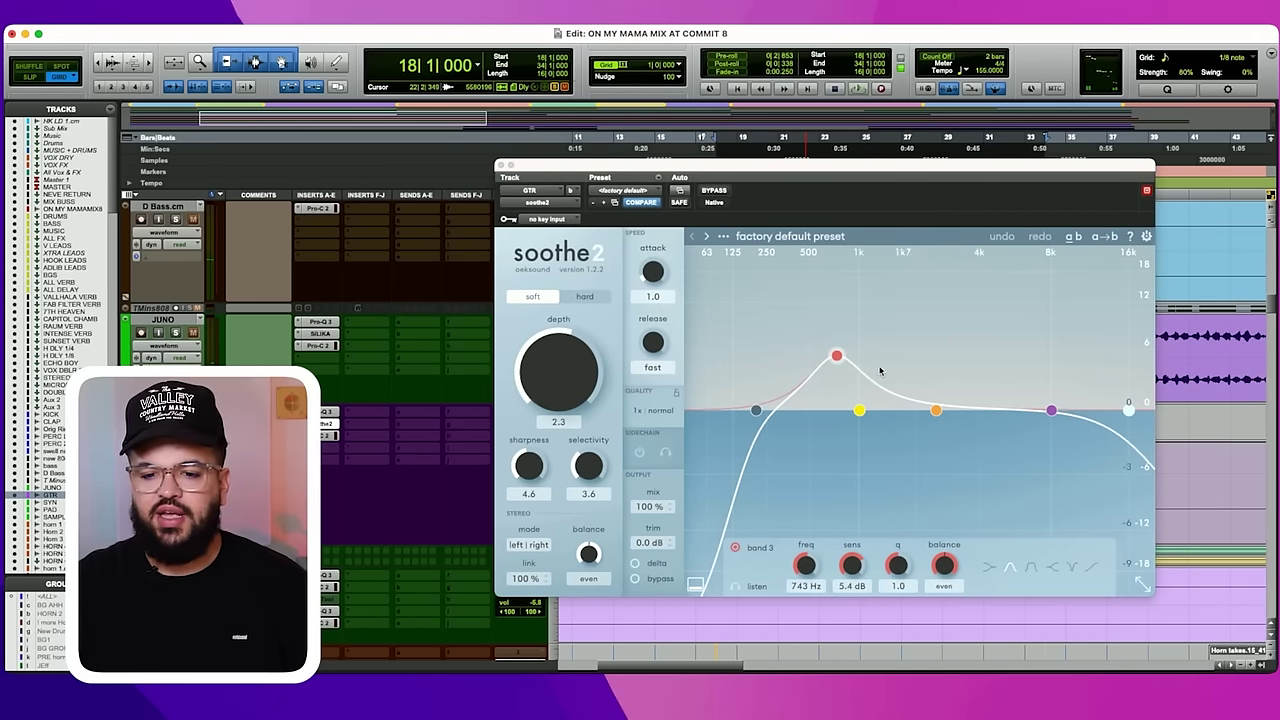
{"action": "left_click_drag", "start_coordinate": [746, 164], "coordinate": [815, 156]}
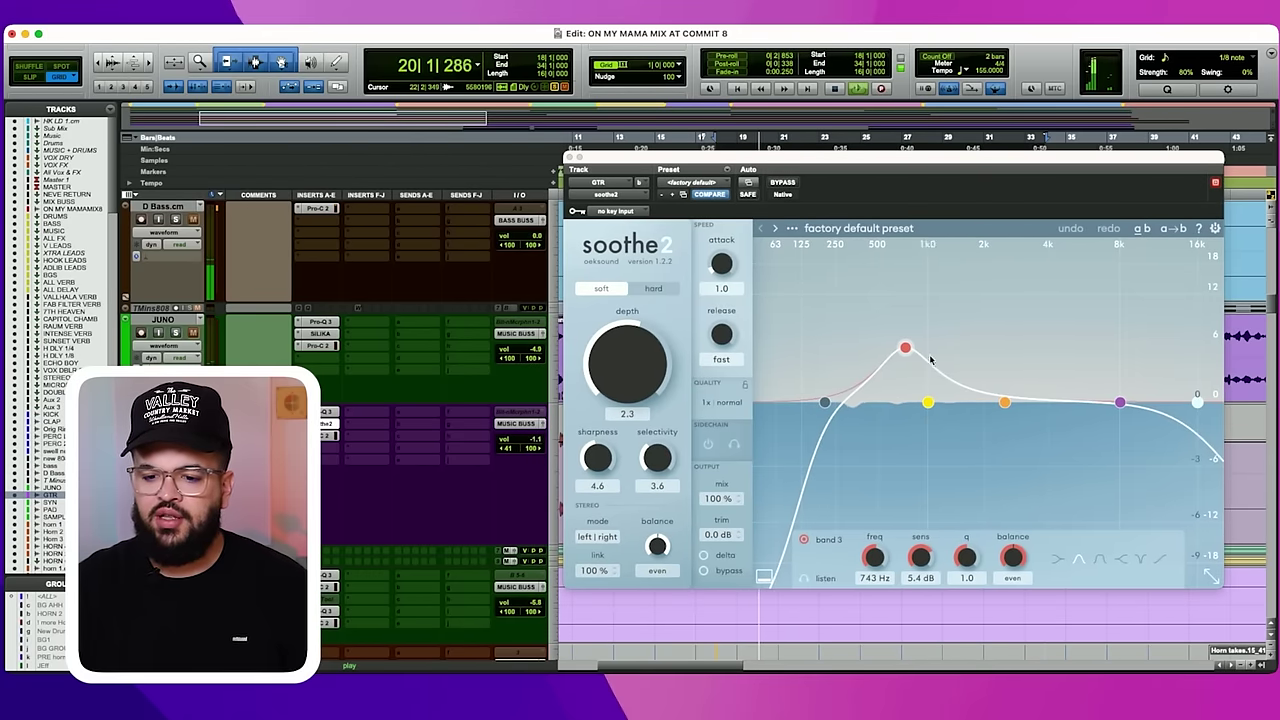
{"action": "left_click_drag", "start_coordinate": [651, 157], "coordinate": [739, 159]}
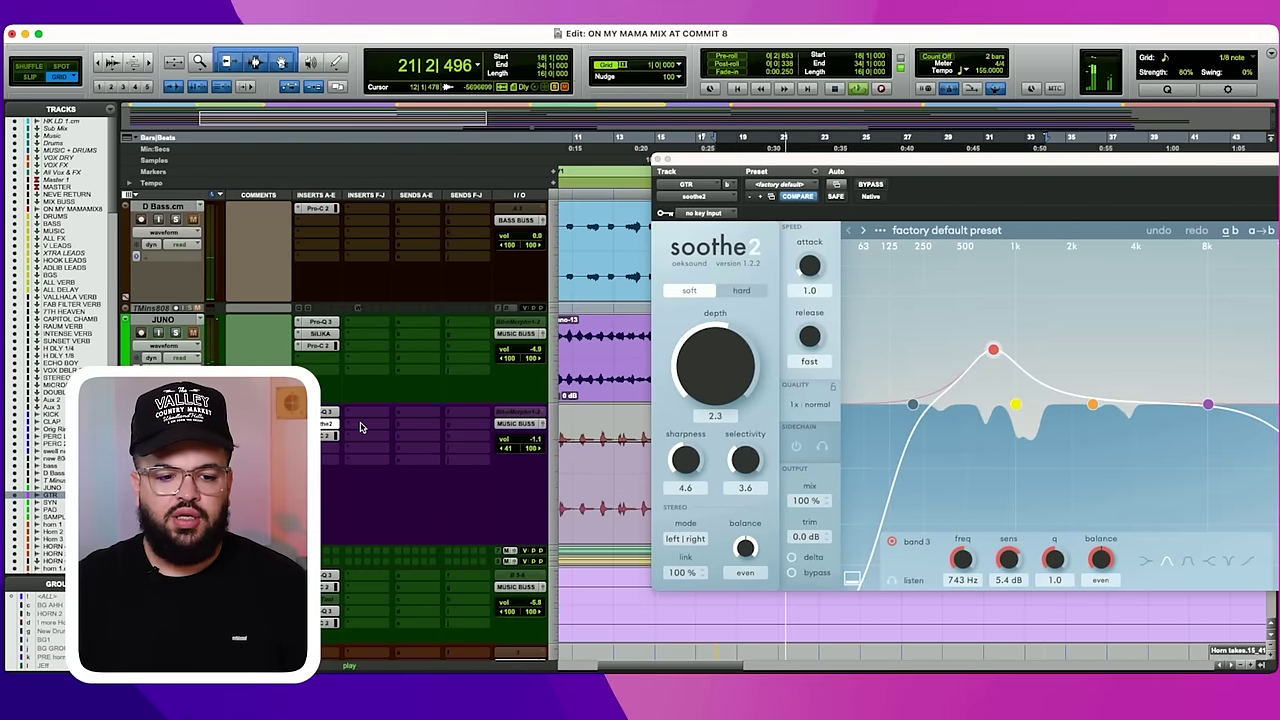
Check GTR's Pro-C 2 gain reduction during playback, then stop and close both GTR plug-in windows.
{"action": "left_click", "coordinate": [324, 437]}
{"action": "left_click_drag", "start_coordinate": [428, 33], "coordinate": [616, 69]}
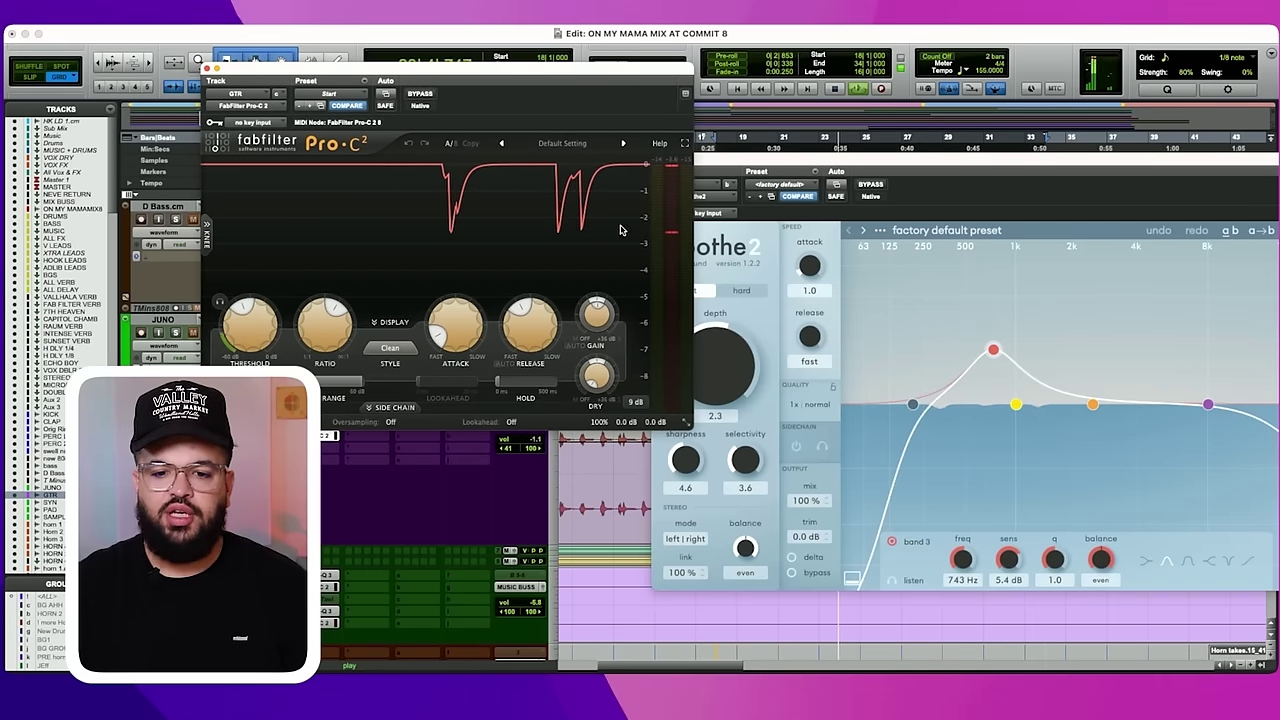
{"action": "left_click", "coordinate": [207, 69]}
{"action": "key", "text": "space"}
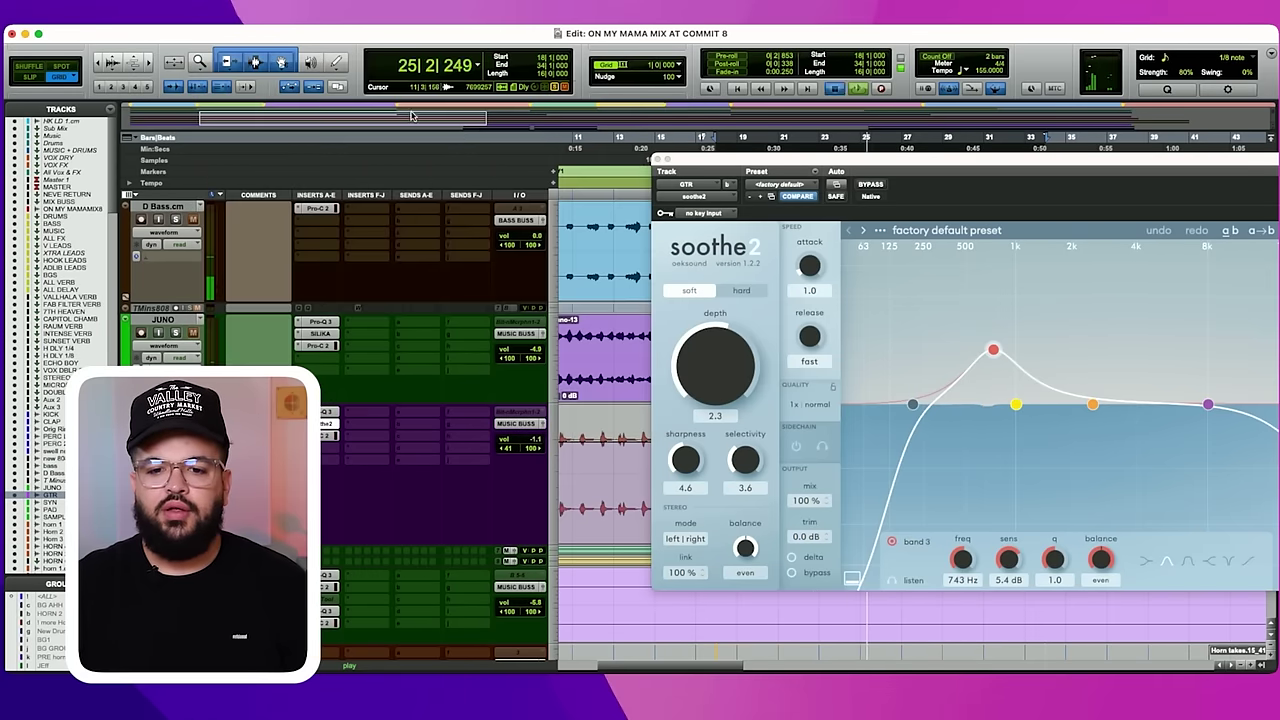
{"action": "left_click", "coordinate": [660, 162]}
Place the cursor at bar 12 on GTR and play the verse from there.
{"action": "left_click", "coordinate": [653, 407]}
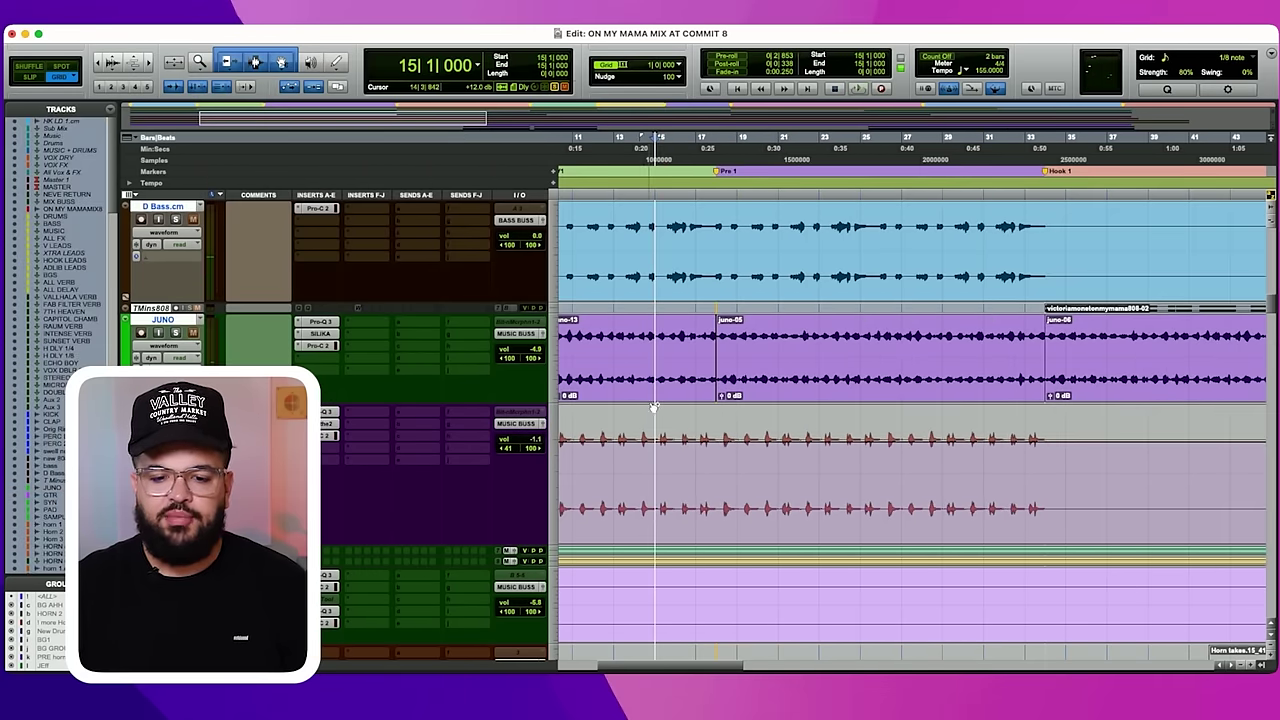
{"action": "left_click", "coordinate": [597, 500]}
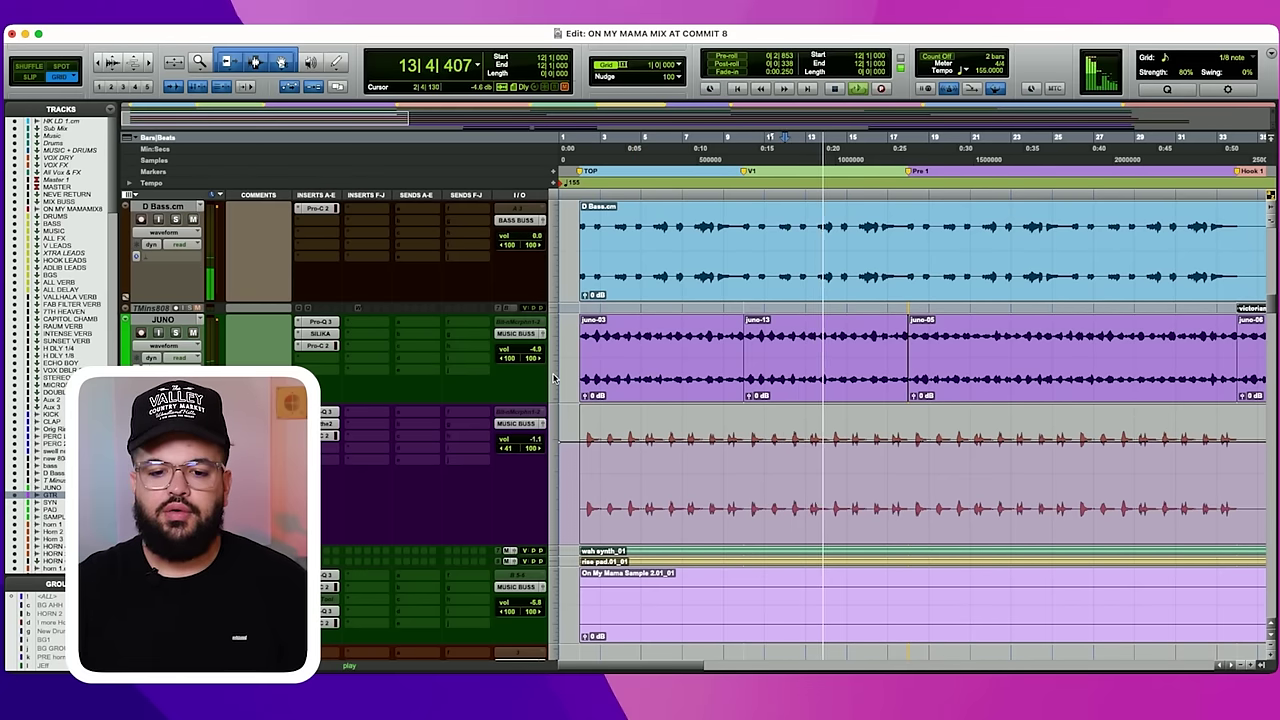
{"action": "scroll", "coordinate": [671, 374], "scroll_direction": "right", "scroll_amount": 2}
{"action": "scroll", "coordinate": [671, 377], "scroll_direction": "down", "scroll_amount": 2}
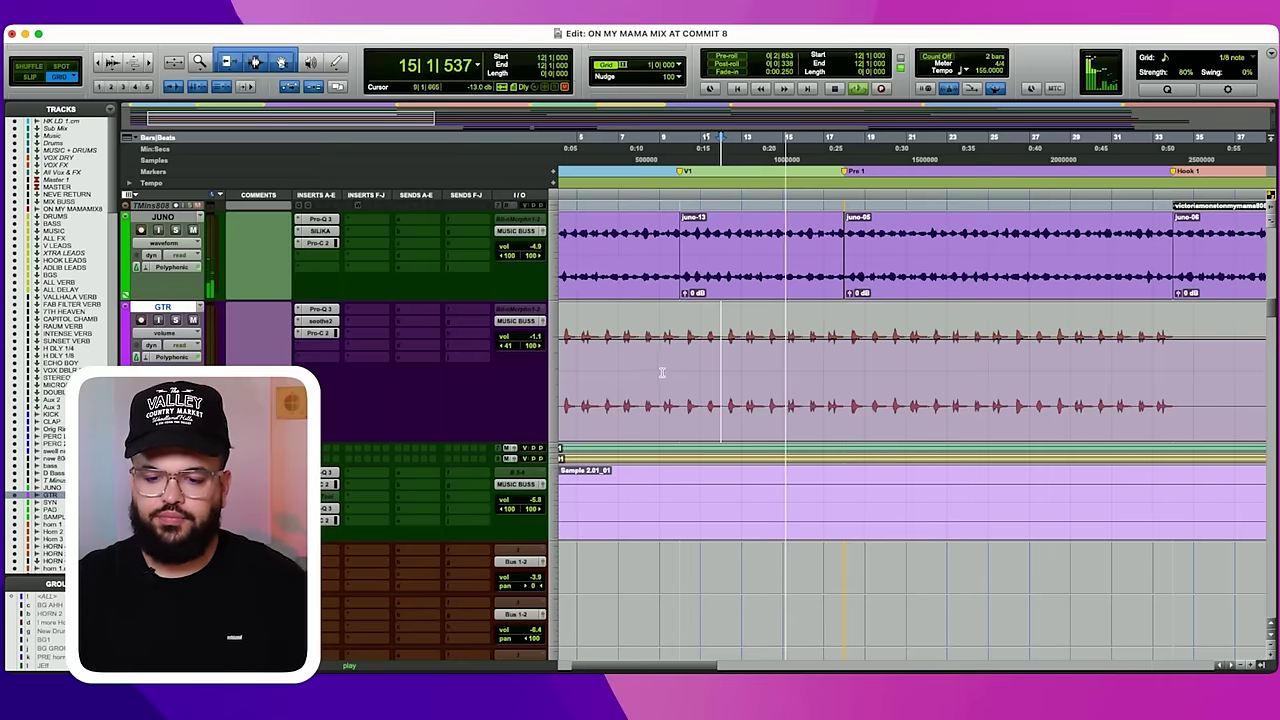
Locate the collapsed SYN and PAD tracks below GTR and increase their track heights.
{"action": "key", "text": "r"}
{"action": "key", "text": "r"}
{"action": "scroll", "coordinate": [776, 399], "scroll_direction": "up", "scroll_amount": 10}
{"action": "scroll", "coordinate": [773, 400], "scroll_direction": "up", "scroll_amount": 3}
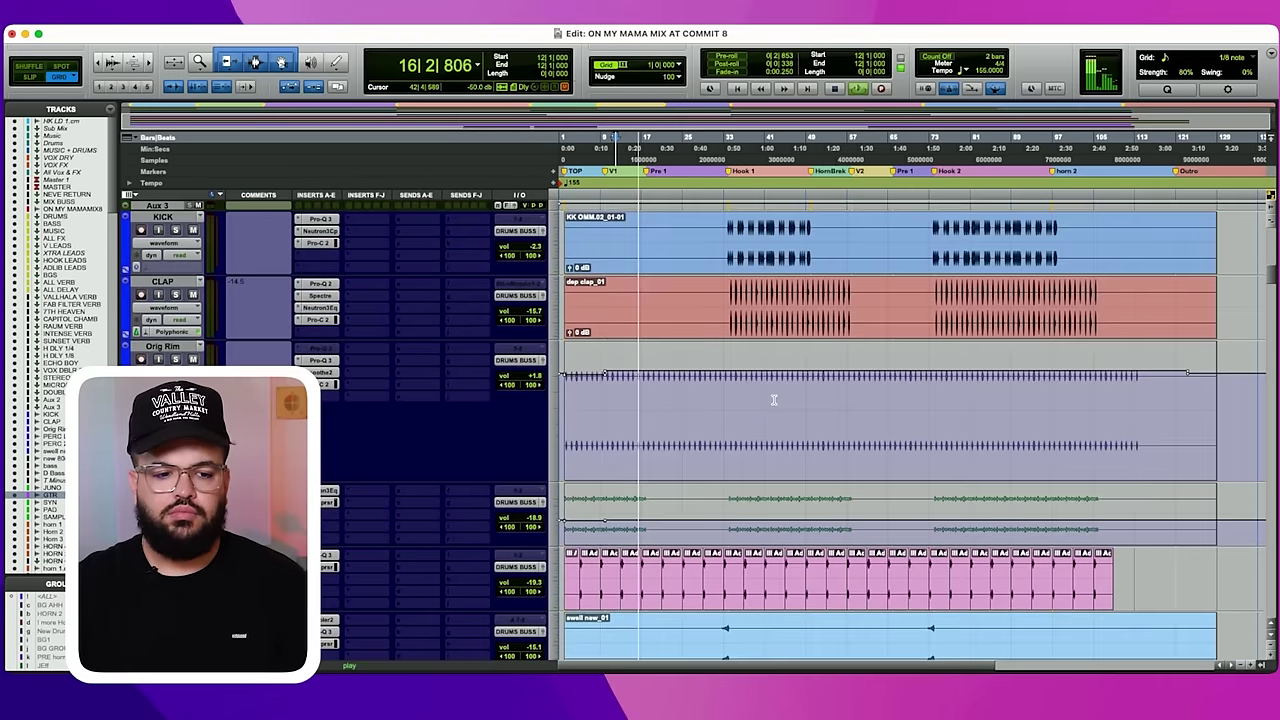
{"action": "scroll", "coordinate": [773, 400], "scroll_direction": "down", "scroll_amount": 10}
{"action": "scroll", "coordinate": [773, 400], "scroll_direction": "down", "scroll_amount": 4}
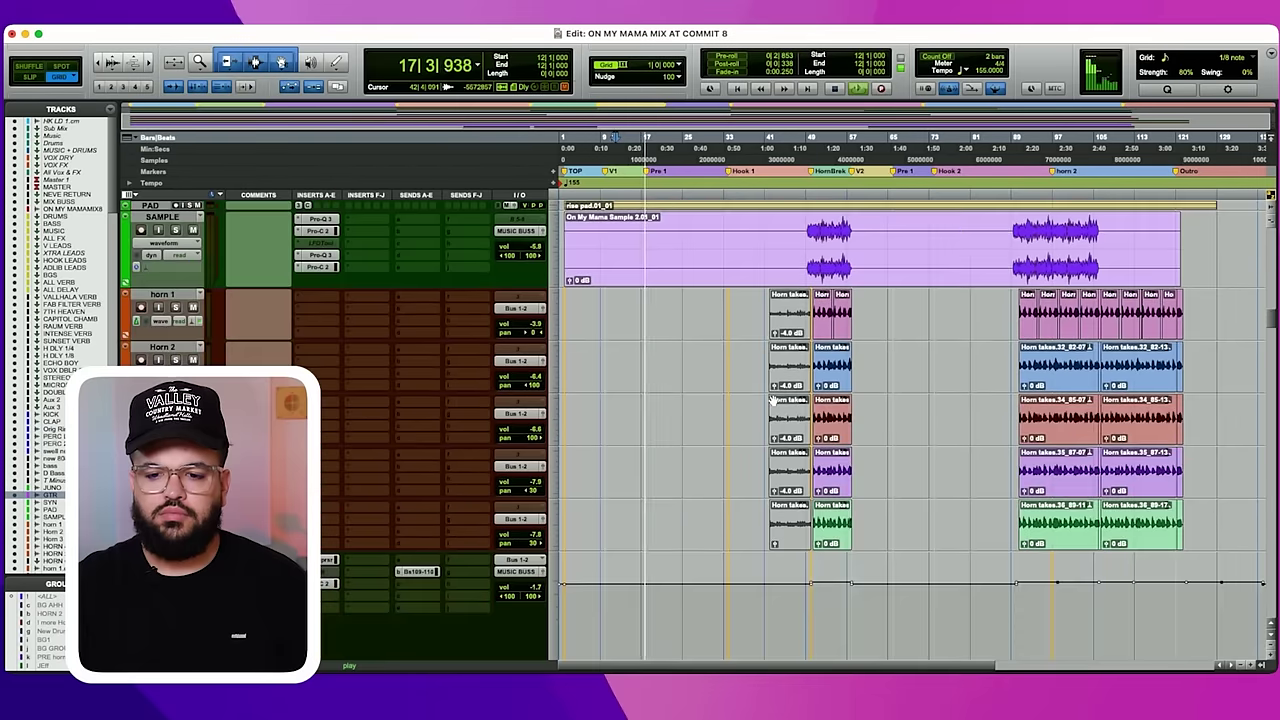
{"action": "scroll", "coordinate": [773, 400], "scroll_direction": "up", "scroll_amount": 3}
{"action": "left_click", "coordinate": [152, 350]}
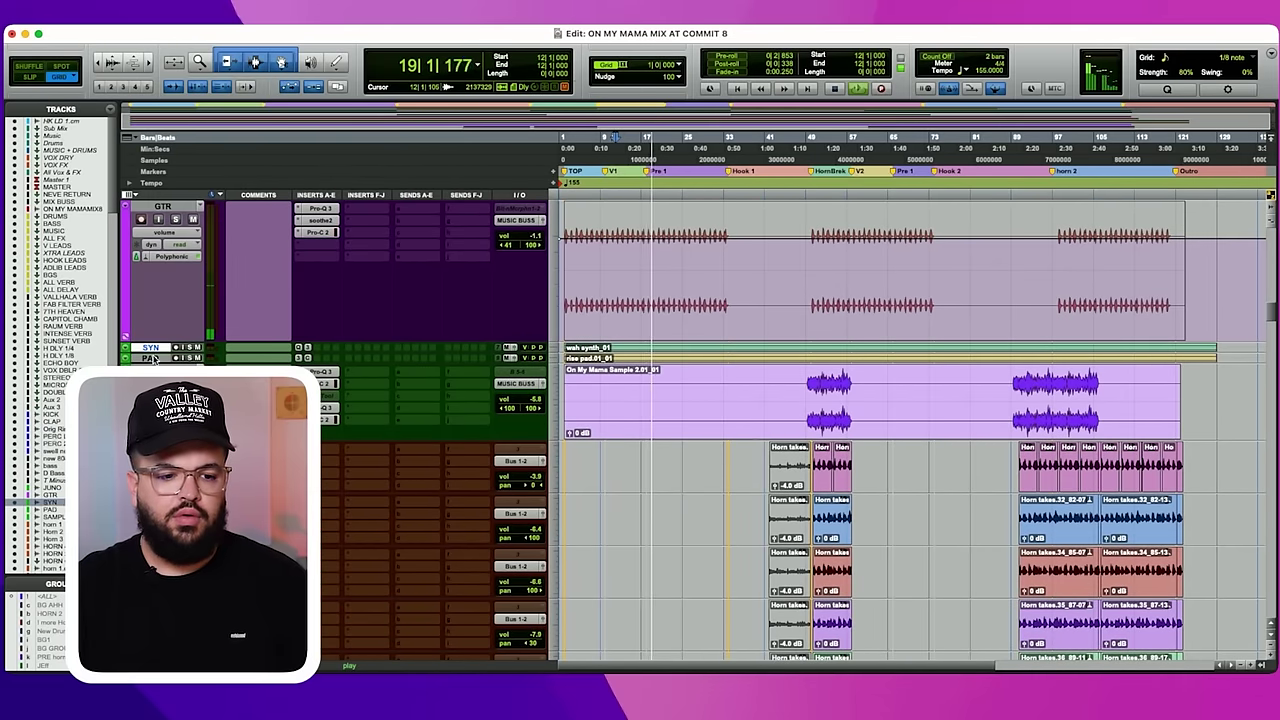
{"action": "key", "text": "ctrl+Up"}
{"action": "key", "text": "ctrl+Up"}
{"action": "key", "text": "ctrl+Up"}
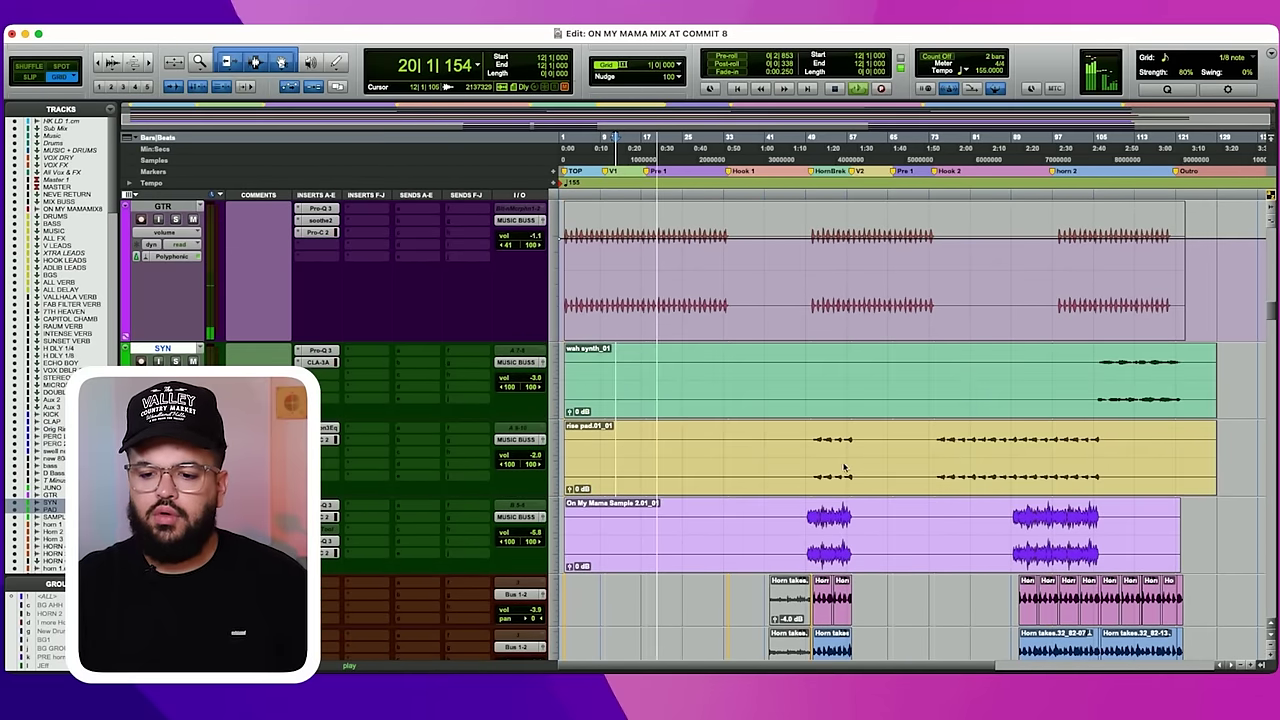
Stop playback, place the cursor at bar 54 on PAD, and zoom in on the Horn Break section.
{"action": "key", "text": "space"}
{"action": "left_click", "coordinate": [833, 450]}
{"action": "key", "text": "t"}
{"action": "key", "text": "t"}
{"action": "key", "text": "t"}
{"action": "scroll", "coordinate": [821, 452], "scroll_direction": "right", "scroll_amount": 1}
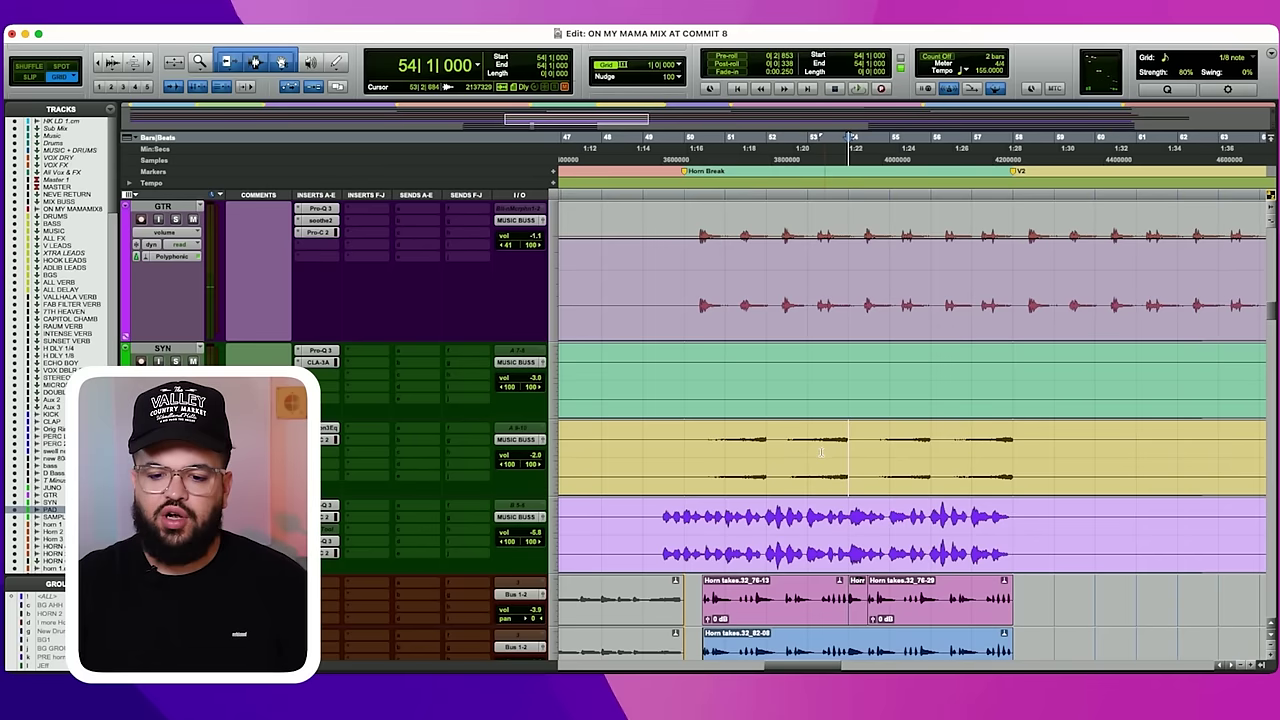
Play the Horn Break with PAD from 49|2|227 through the start of V2, then stop.
{"action": "key", "text": "space"}
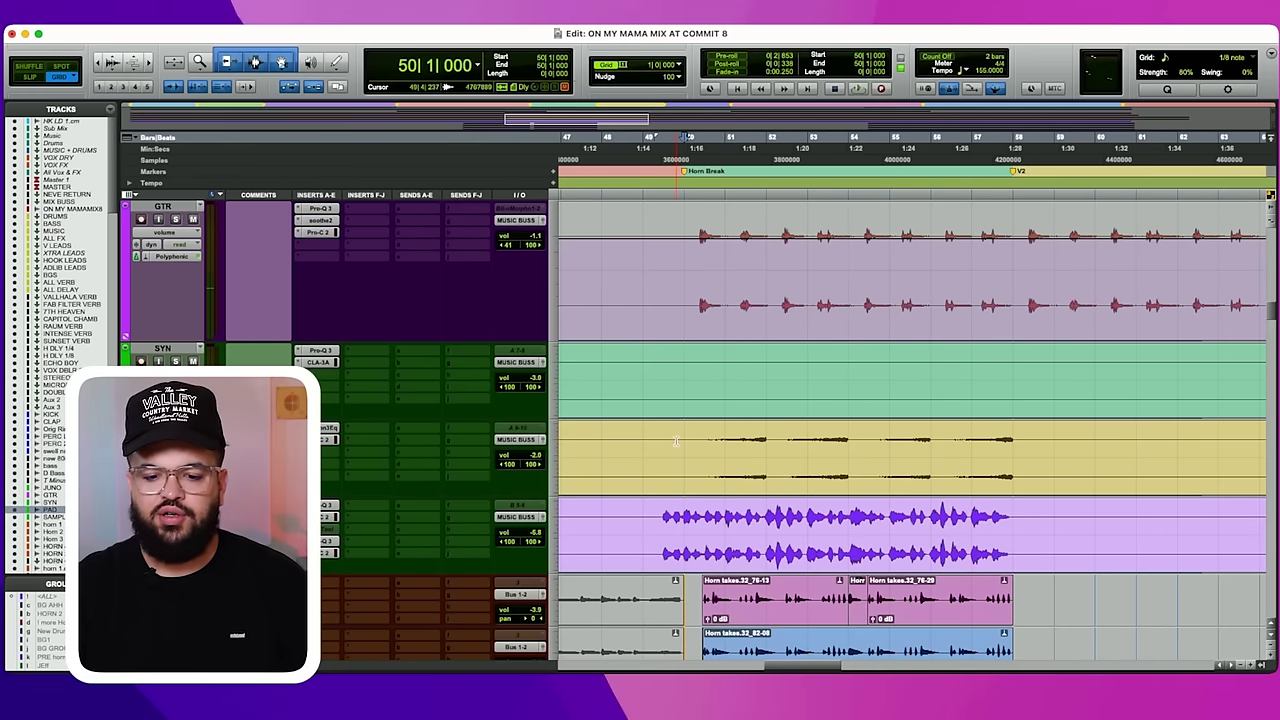
{"action": "key", "text": "space"}
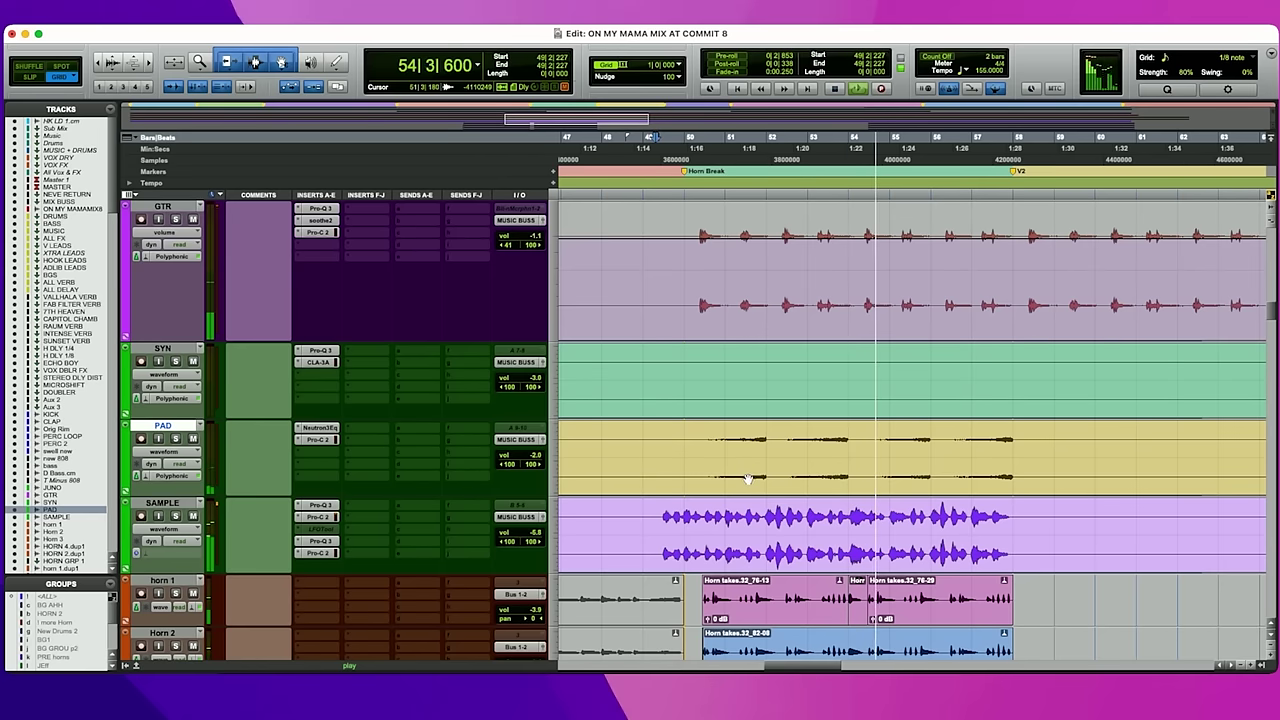
{"action": "scroll", "coordinate": [746, 476], "scroll_direction": "right", "scroll_amount": 2}
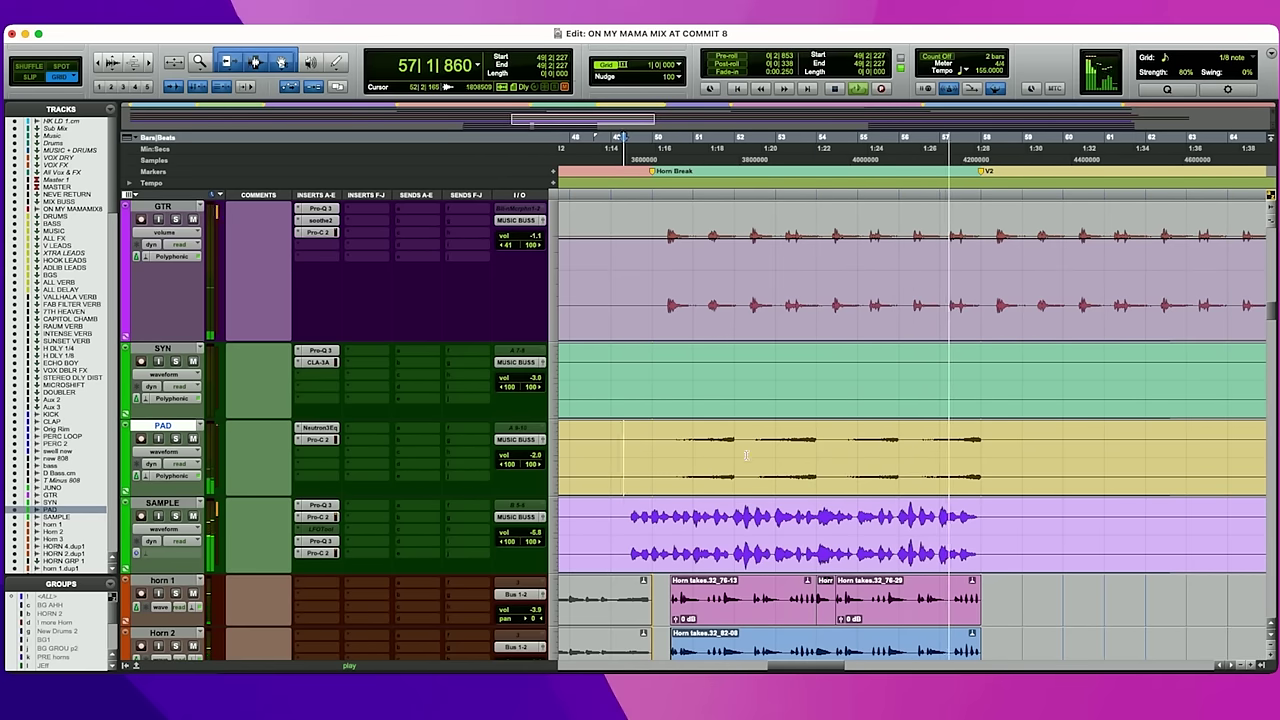
{"action": "scroll", "coordinate": [746, 455], "scroll_direction": "right", "scroll_amount": 2}
{"action": "key", "text": "space"}
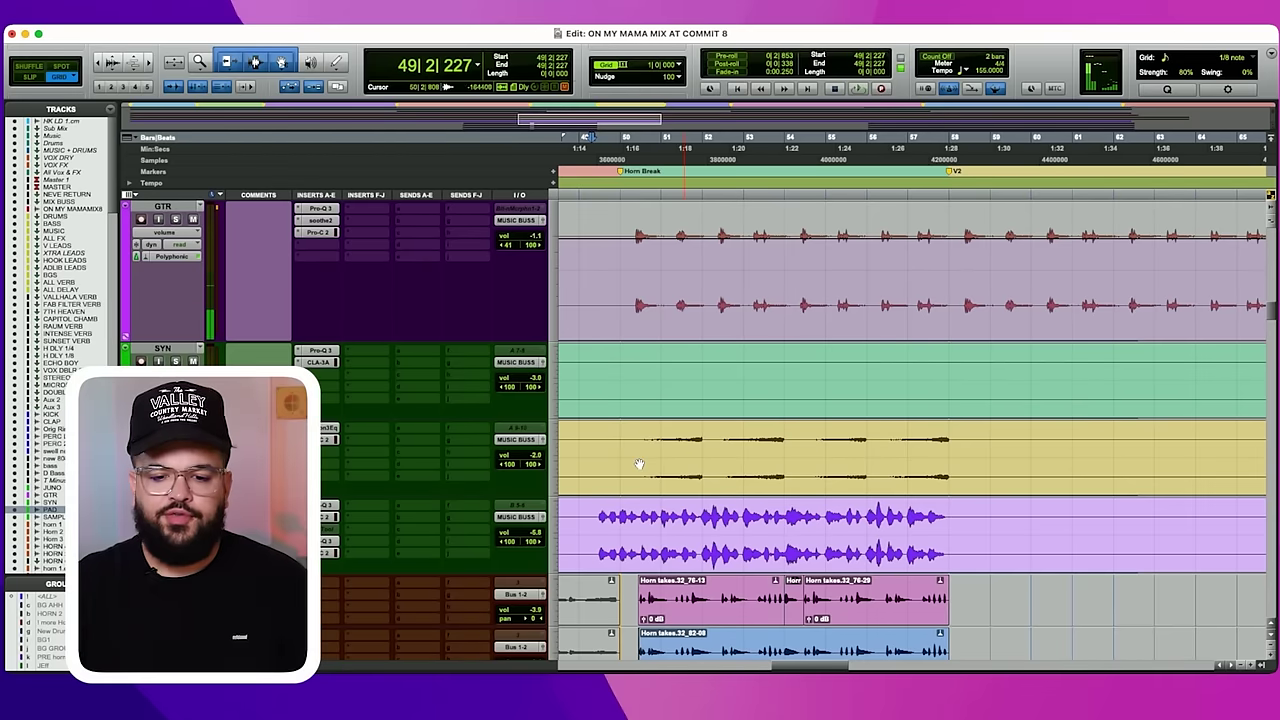
Play PAD from bar 51 with its Neutron 3 Equalizer open to inspect the EQ cuts.
{"action": "key", "text": "space"}
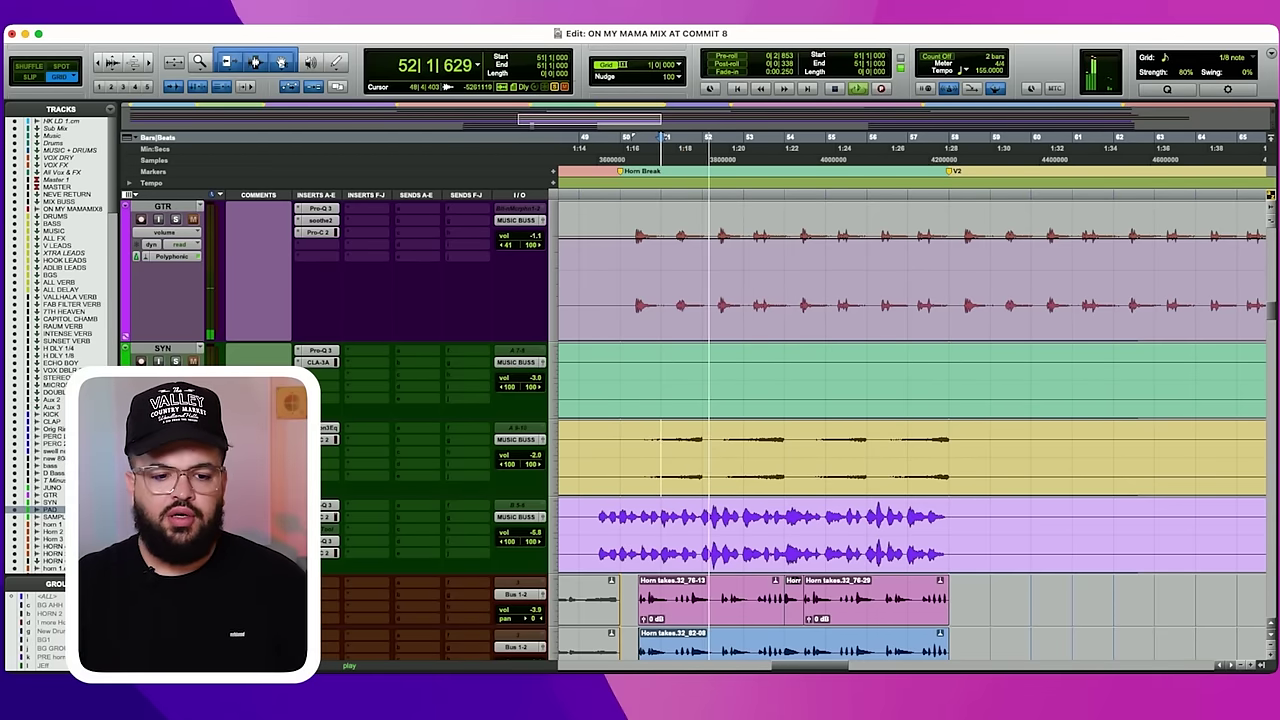
{"action": "left_click", "coordinate": [325, 428]}
{"action": "key", "text": "space"}
{"action": "key", "text": "space"}
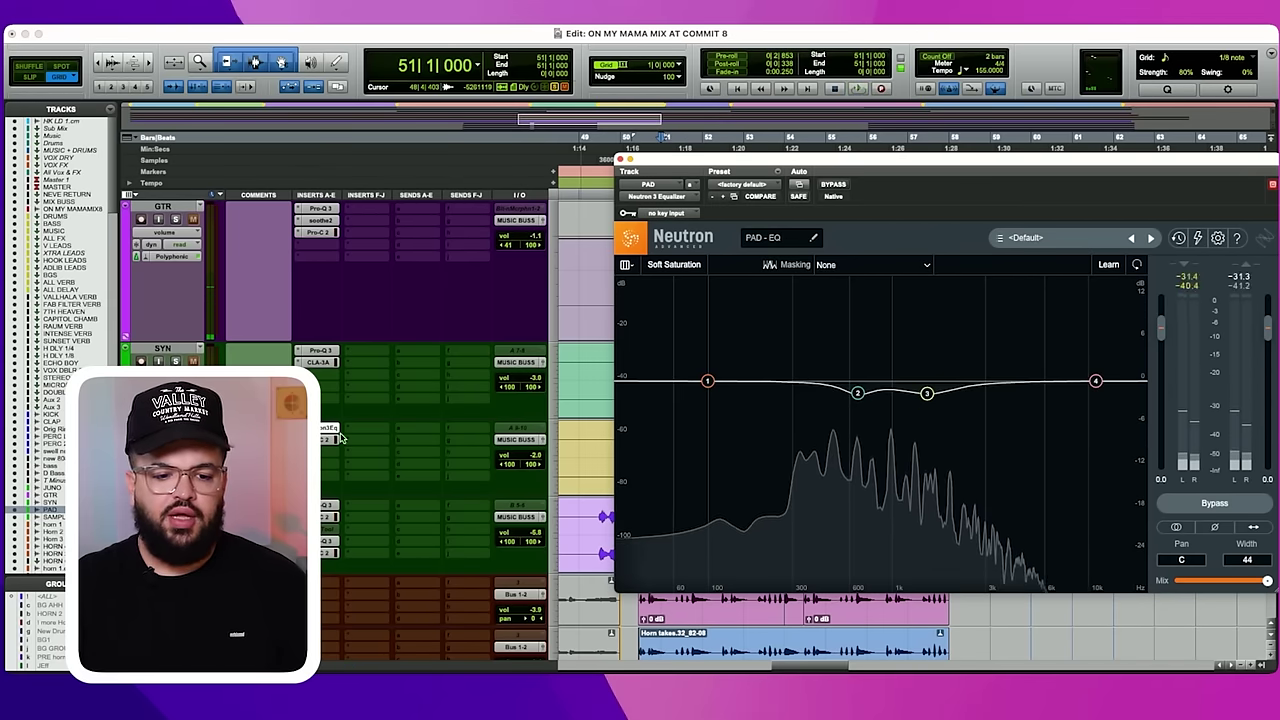
Open PAD's Pro-C 2, set its display range to 9 dB to check gain reduction, and close both plug-in windows.
{"action": "left_click", "coordinate": [324, 440]}
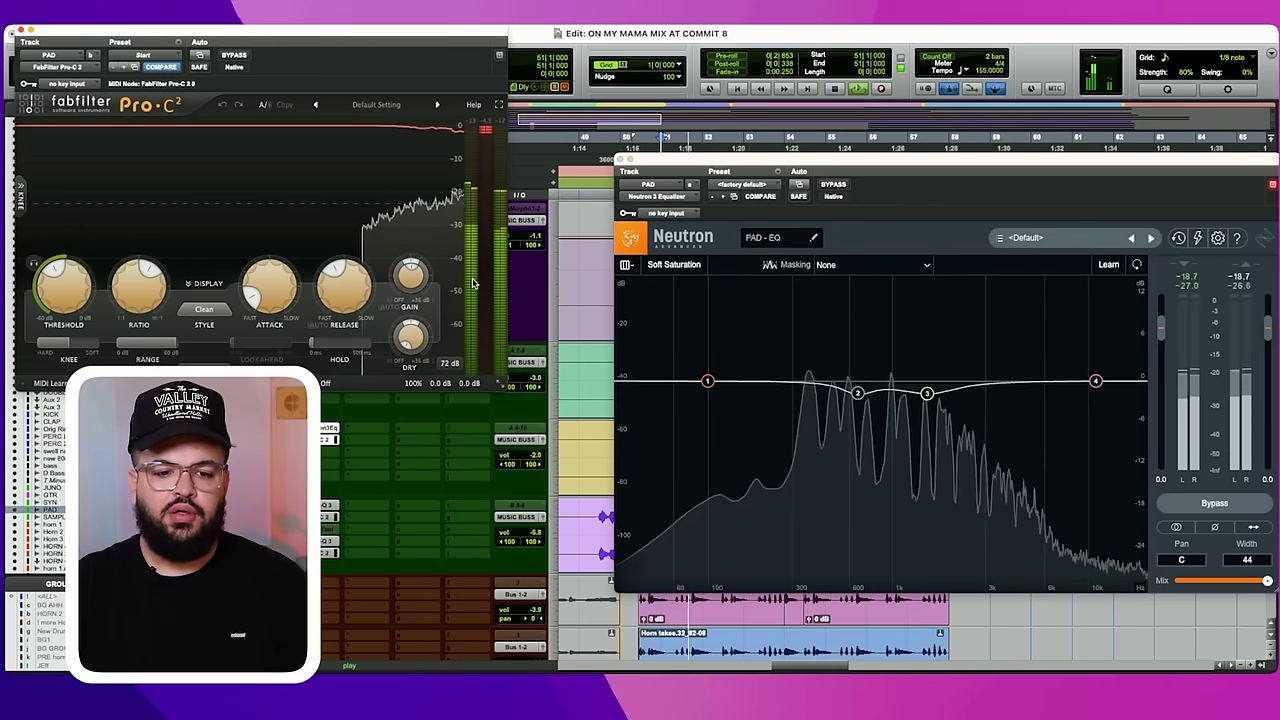
{"action": "left_click", "coordinate": [449, 364]}
{"action": "left_click", "coordinate": [460, 398]}
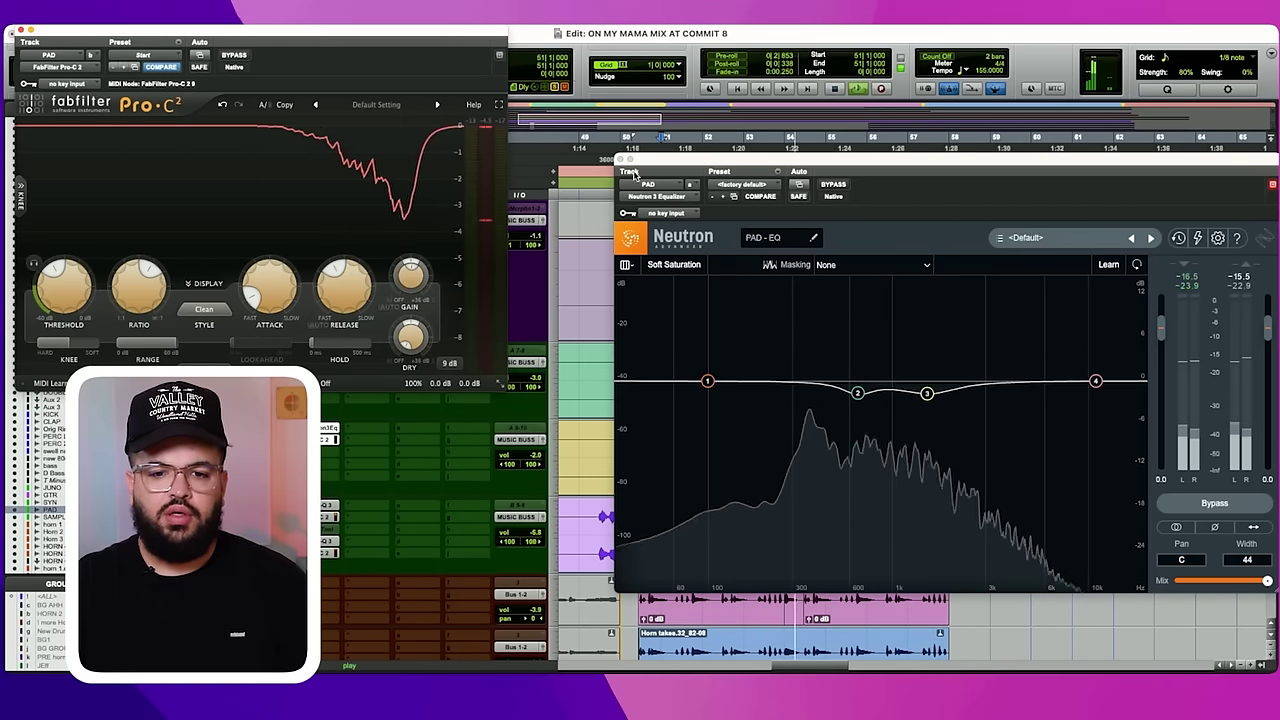
{"action": "left_click", "coordinate": [621, 161]}
{"action": "left_click", "coordinate": [16, 33]}
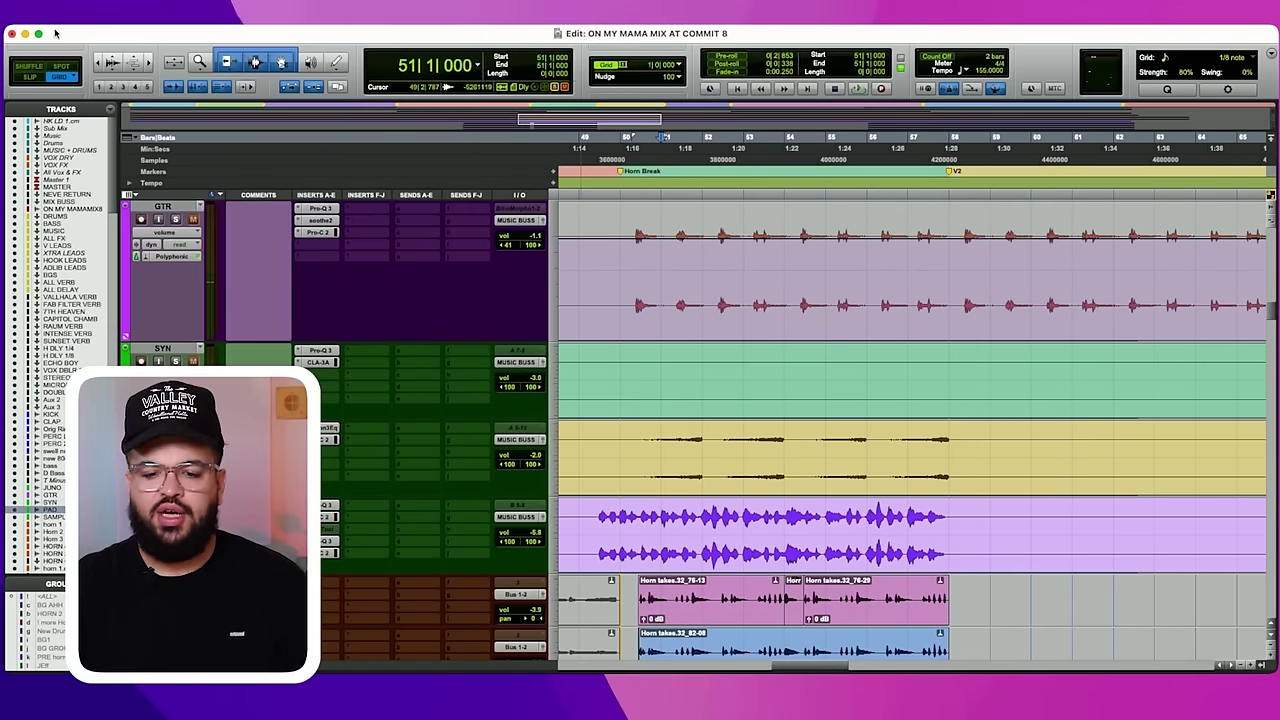
Place the cursor at 49|2|480 on SAMPLE and examine the high and low cuts in its first Pro-Q 3.
{"action": "key", "text": "t"}
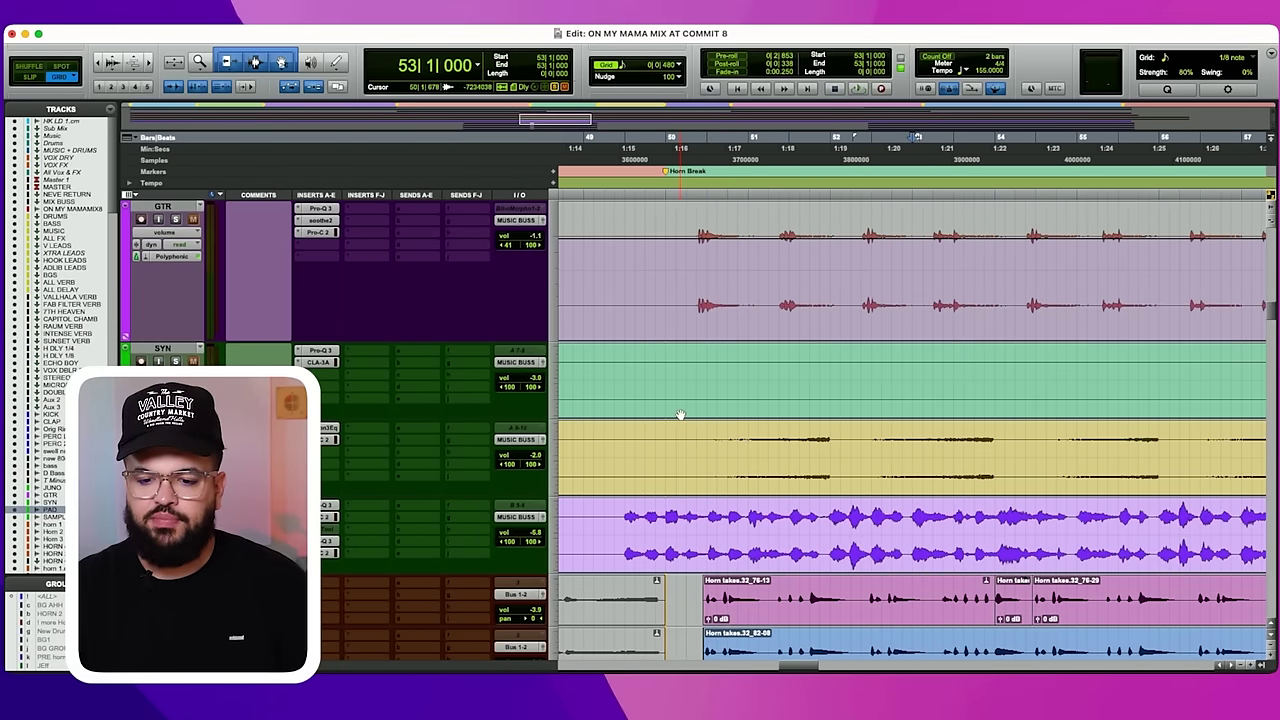
{"action": "scroll", "coordinate": [679, 414], "scroll_direction": "right", "scroll_amount": 3}
{"action": "key", "text": "r"}
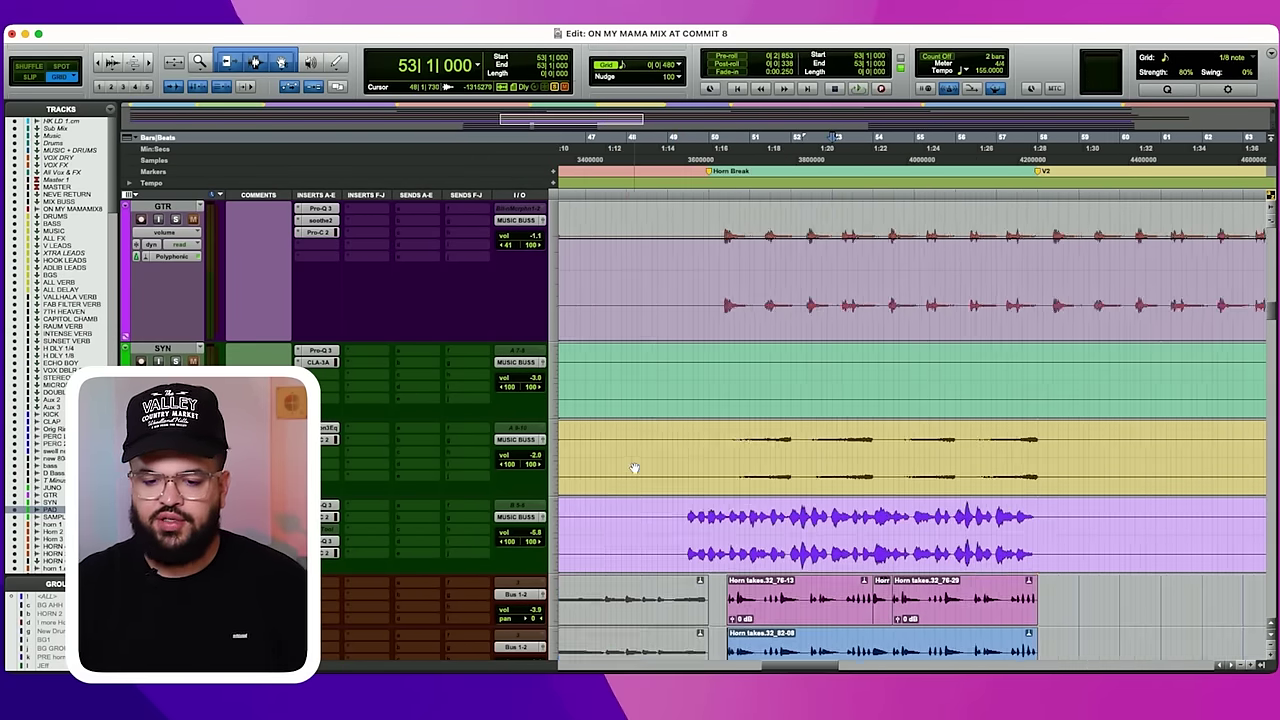
{"action": "scroll", "coordinate": [722, 450], "scroll_direction": "down", "scroll_amount": 5}
{"action": "scroll", "coordinate": [742, 410], "scroll_direction": "up", "scroll_amount": 5}
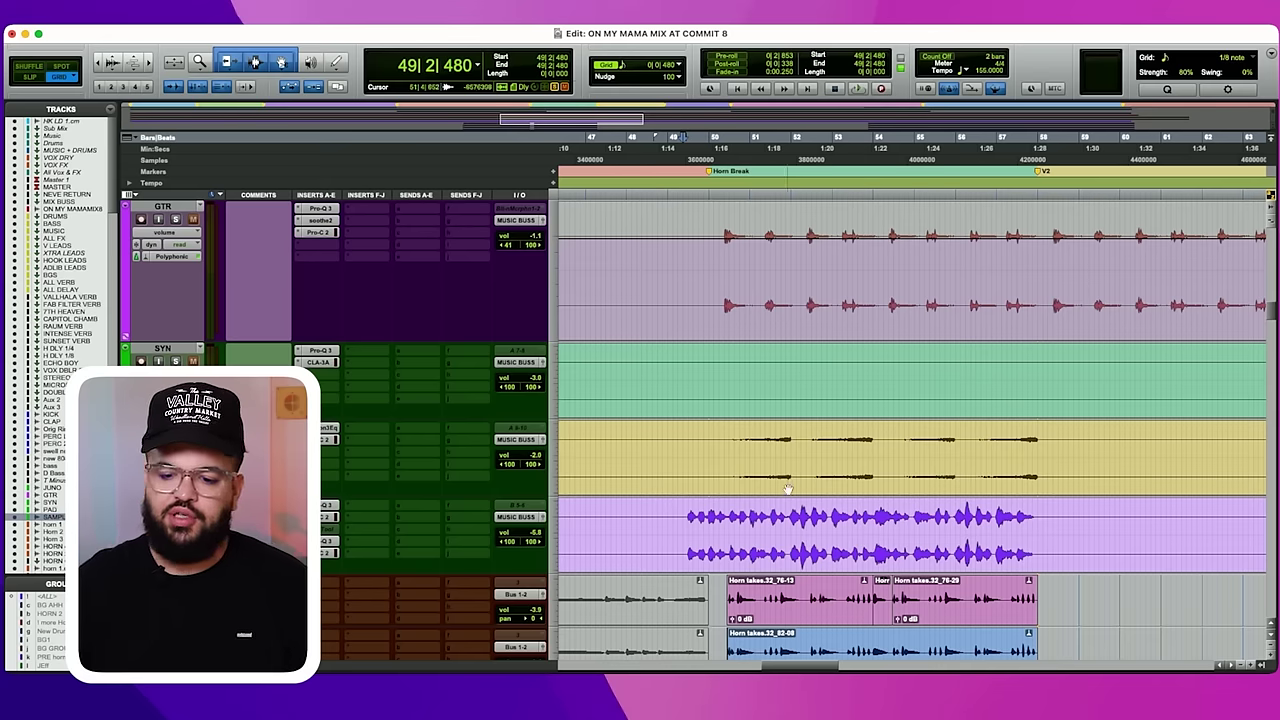
{"action": "left_click", "coordinate": [327, 505]}
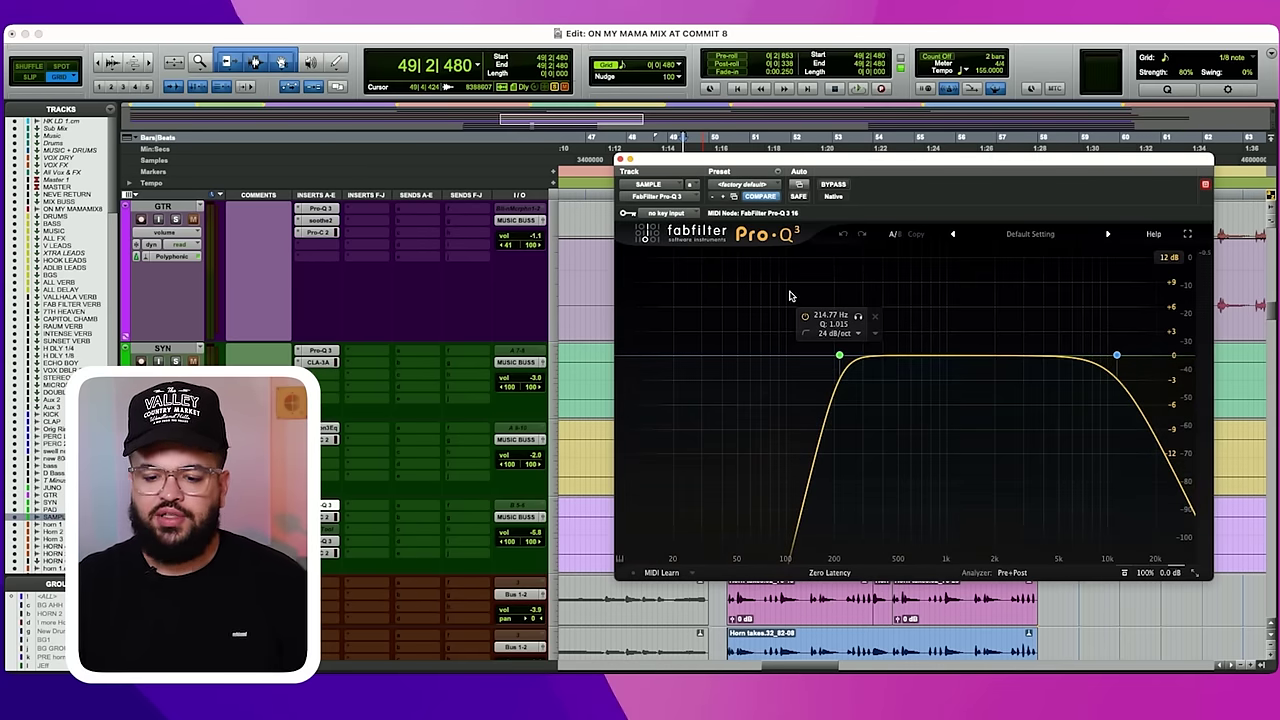
{"action": "key", "text": "space"}
{"action": "left_click_drag", "start_coordinate": [754, 177], "coordinate": [181, 52]}
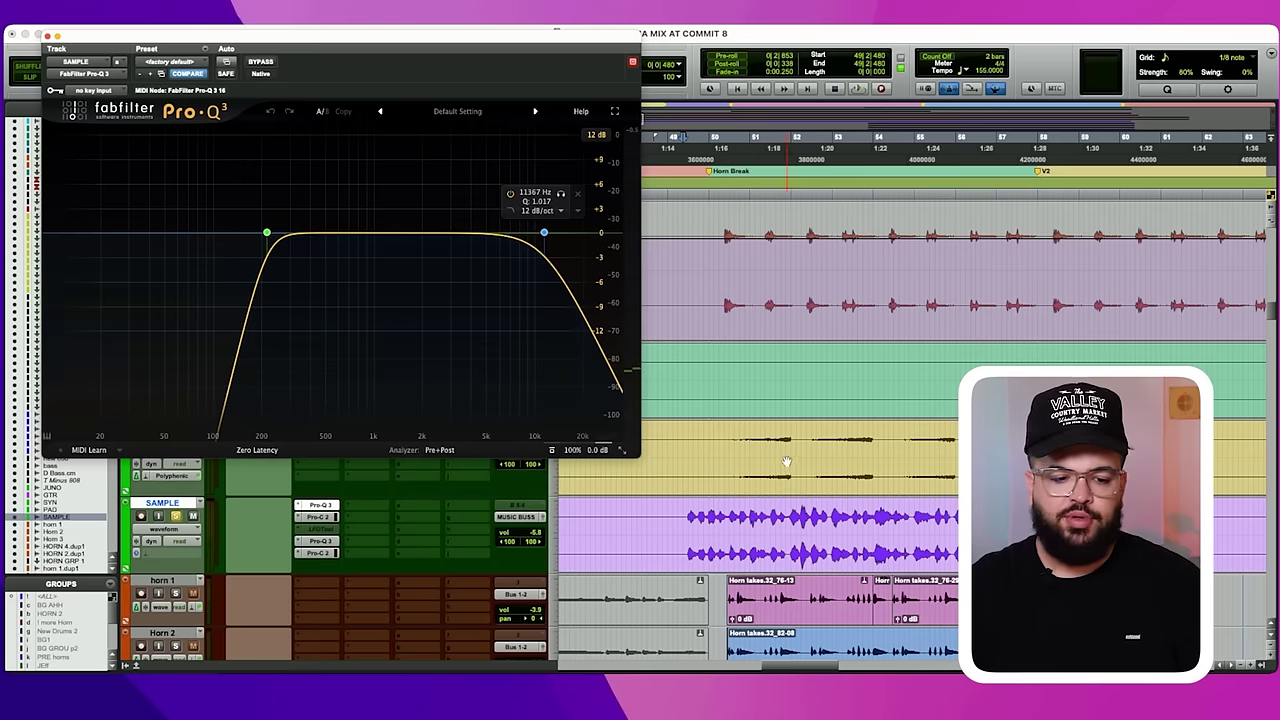
Play SAMPLE with its first Pro-C 2 open and set the compressor's display range to 9 dB.
{"action": "left_click", "coordinate": [320, 517]}
{"action": "key", "text": "space"}
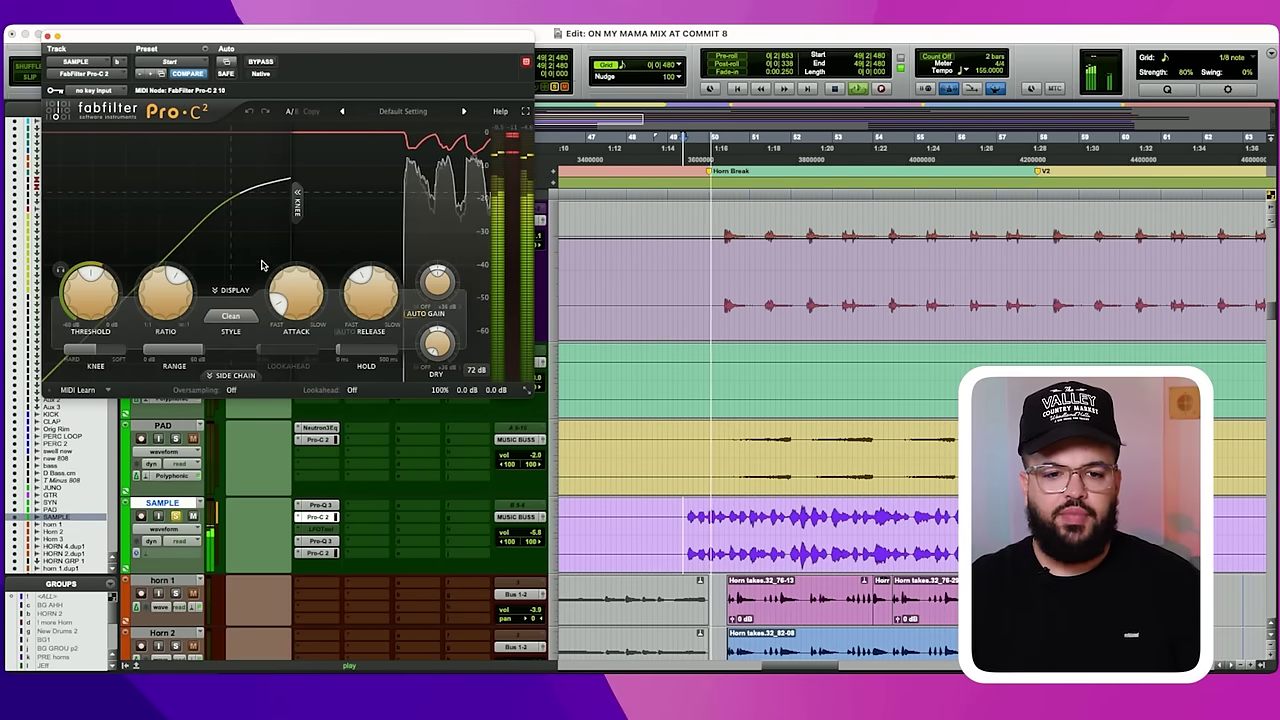
{"action": "left_click", "coordinate": [479, 370]}
{"action": "left_click", "coordinate": [479, 370]}
{"action": "left_click", "coordinate": [479, 370]}
{"action": "left_click", "coordinate": [497, 428]}
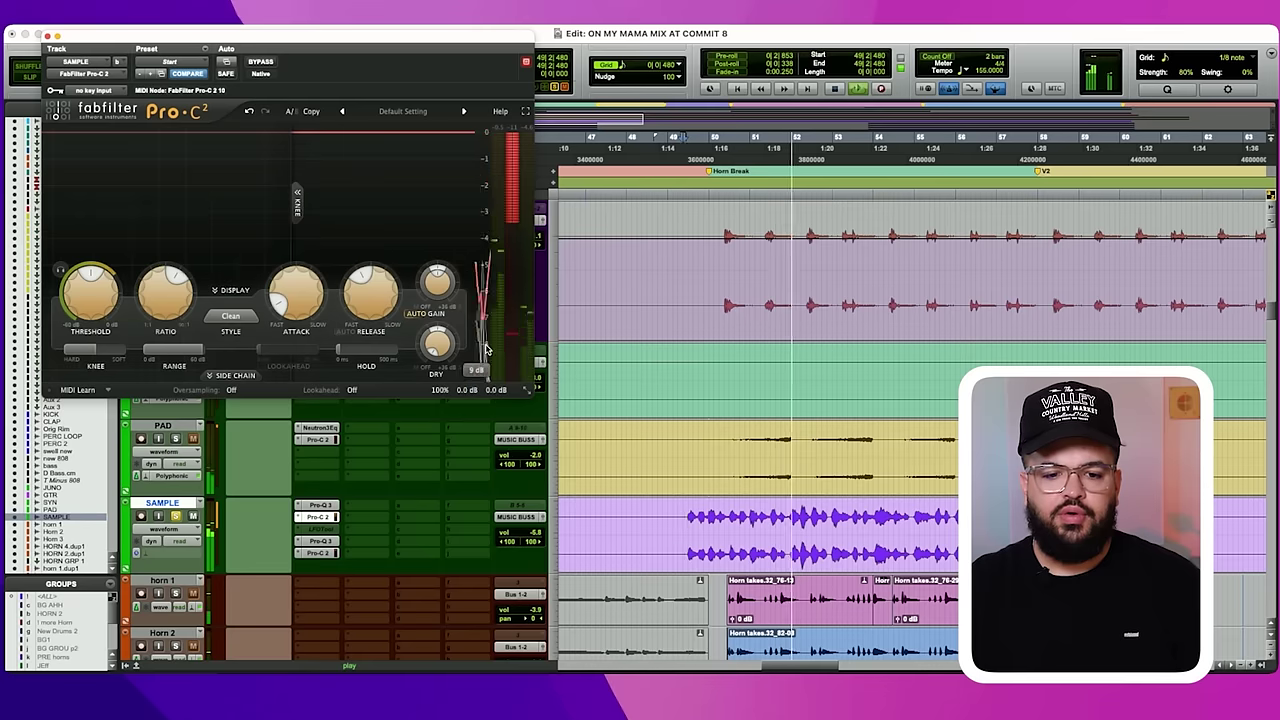
Open SAMPLE's second Pro-Q 3 and play the track to examine its series of narrow EQ cuts.
{"action": "key", "text": "space"}
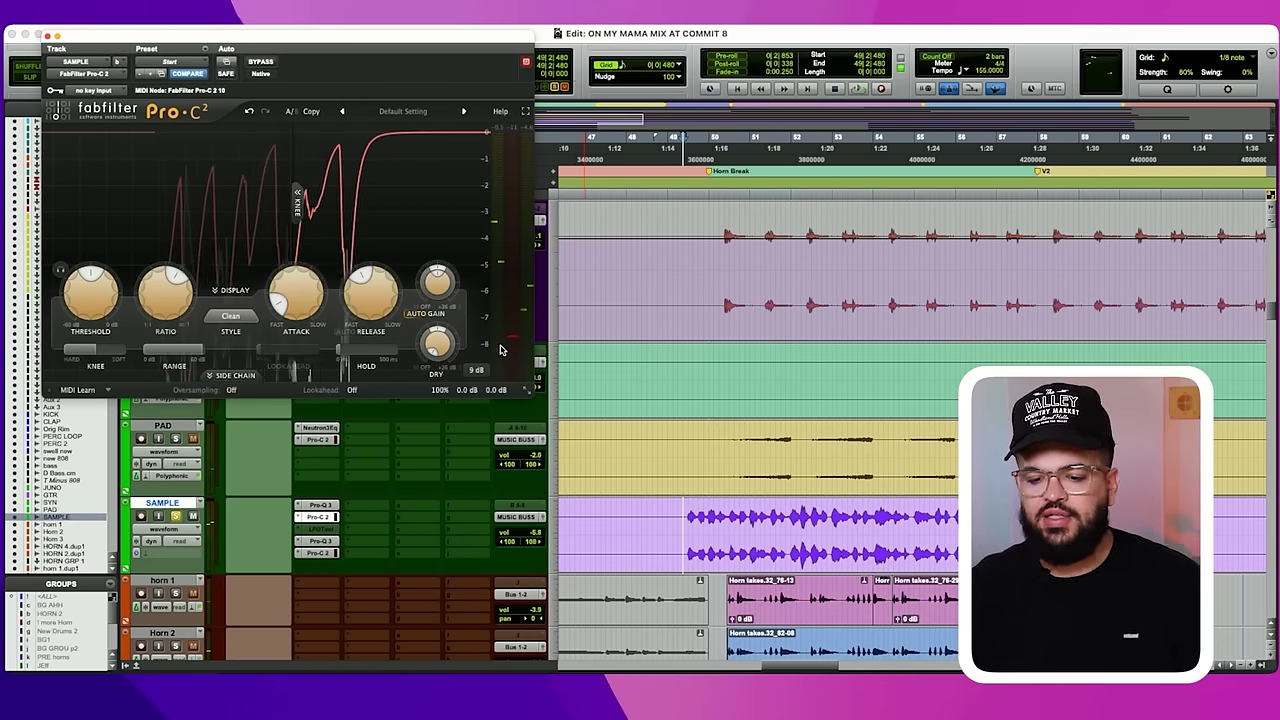
{"action": "left_click", "coordinate": [318, 541]}
{"action": "left_click_drag", "start_coordinate": [300, 35], "coordinate": [482, 28]}
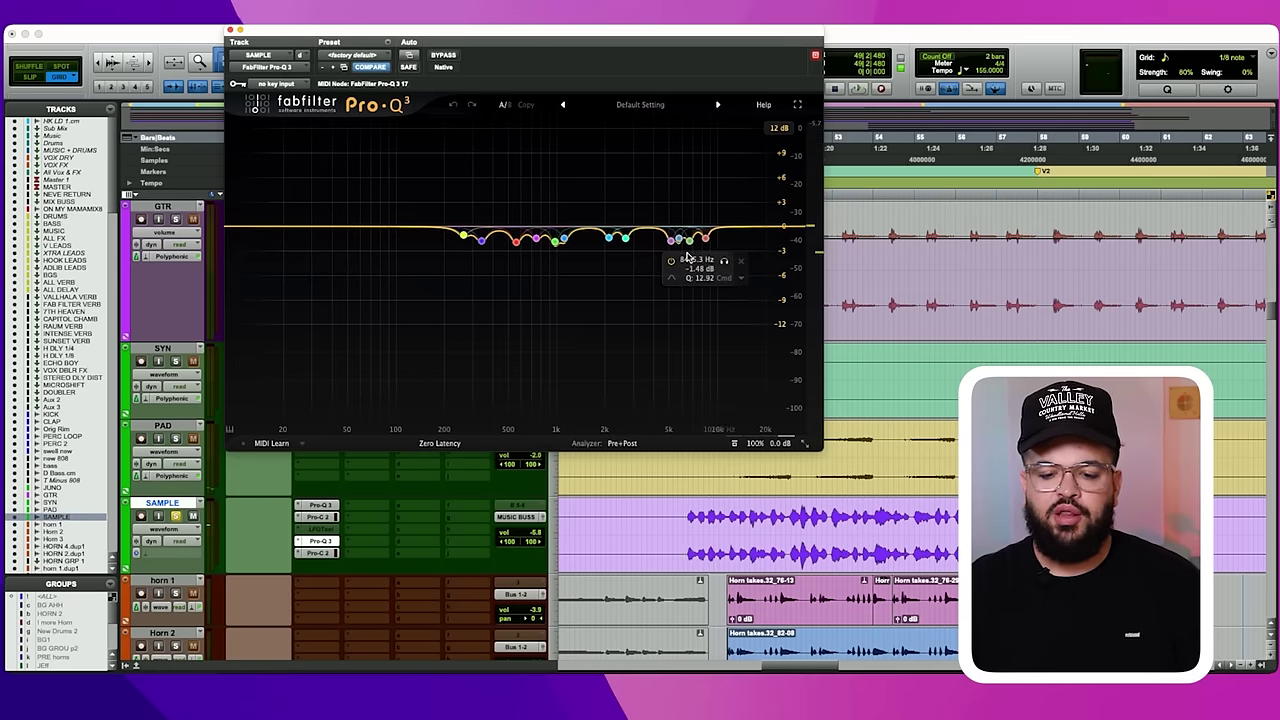
{"action": "key", "text": "space"}
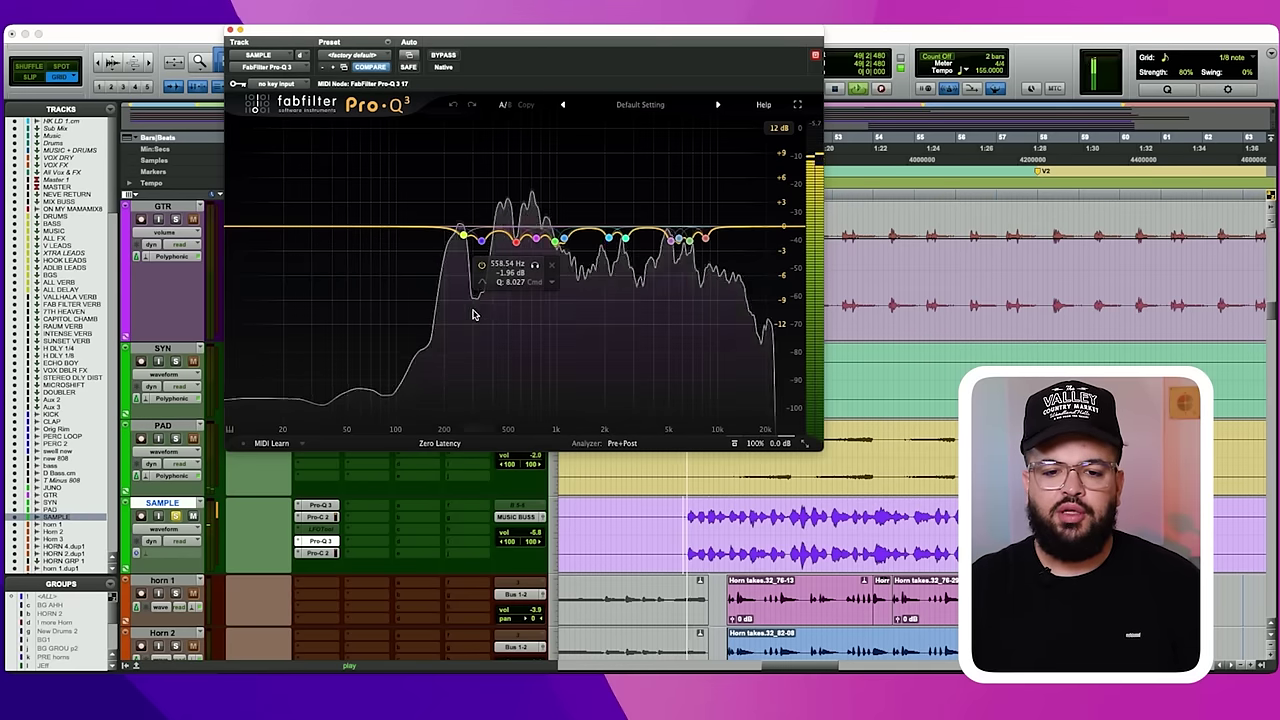
Open SAMPLE's second Pro-C 2, set its display range to 9 dB, and replay the track to check gain reduction.
{"action": "left_click", "coordinate": [320, 553]}
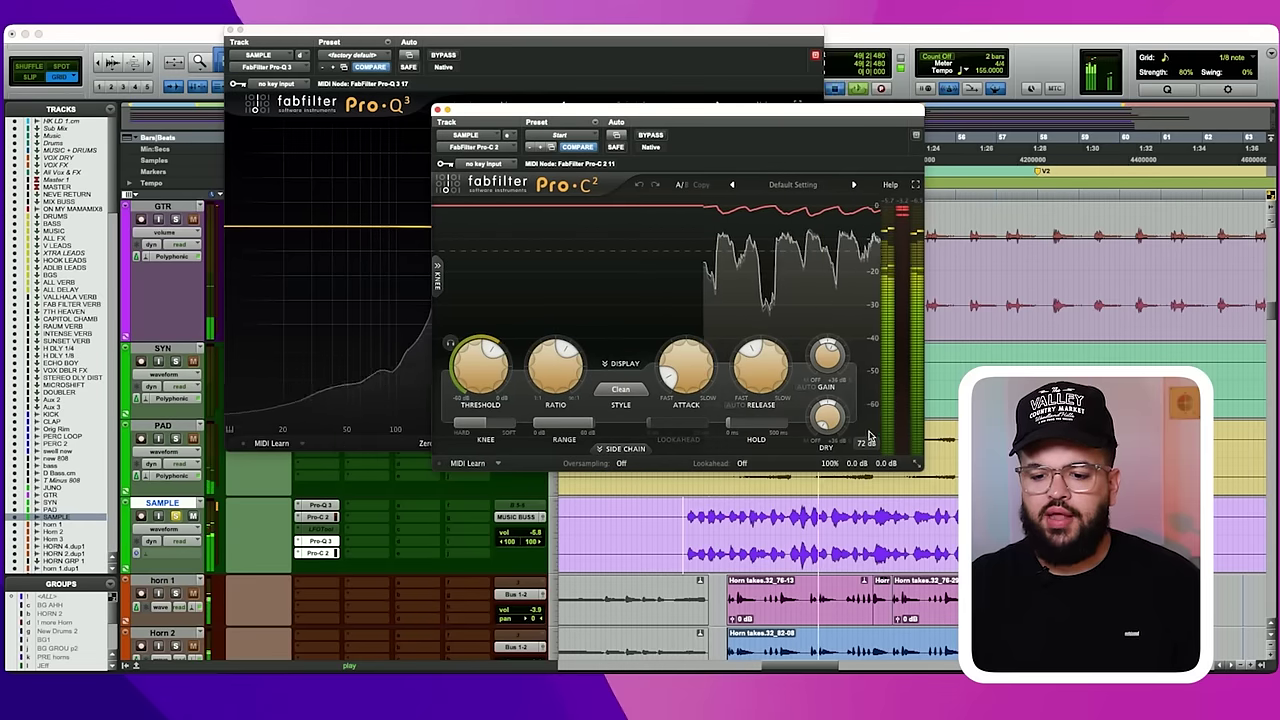
{"action": "left_click", "coordinate": [870, 440]}
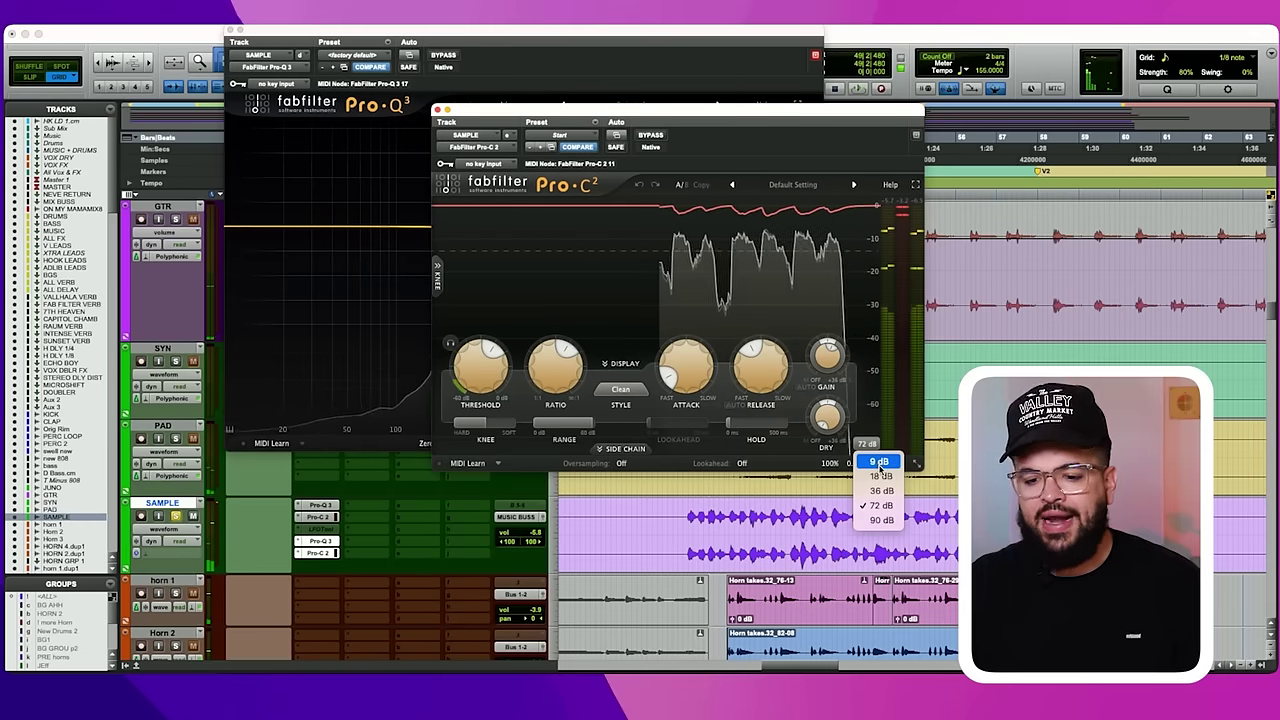
{"action": "left_click", "coordinate": [858, 452]}
{"action": "key", "text": "space"}
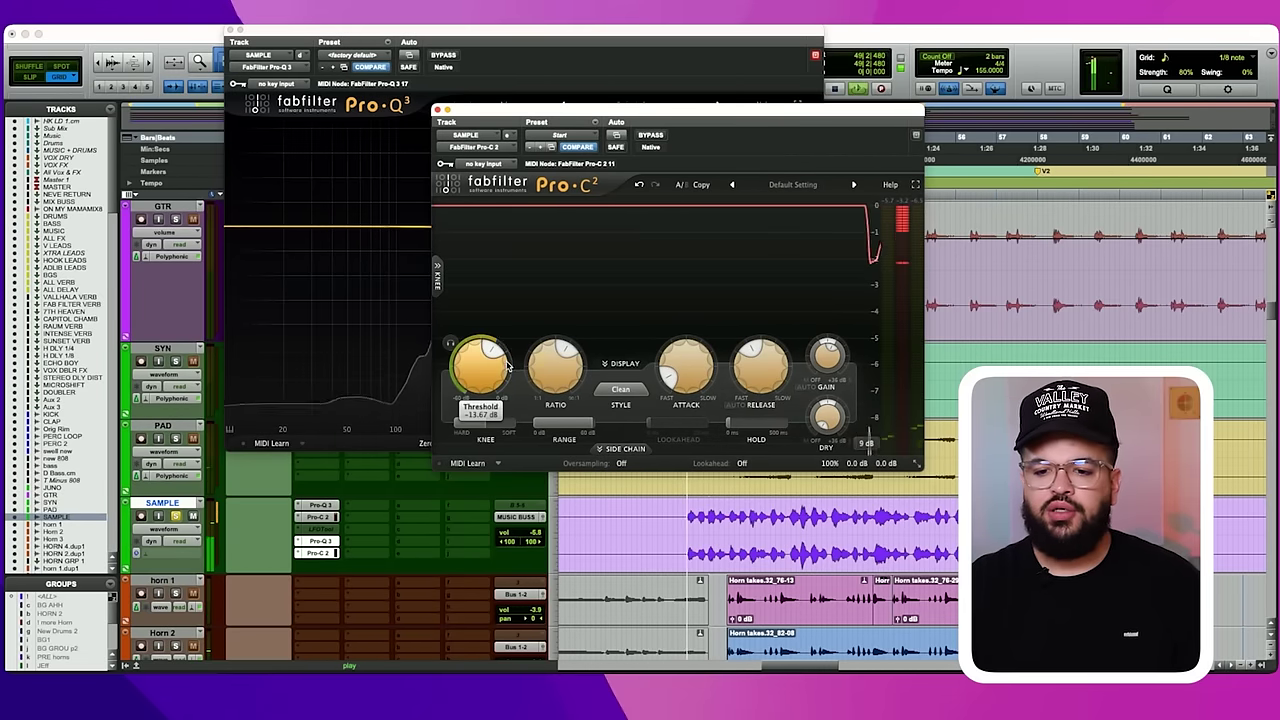
Close the Pro-Q 3, compare SAMPLE with its second Pro-C 2 bypassed and active during playback, and close the compressor.
{"action": "left_click", "coordinate": [323, 543]}
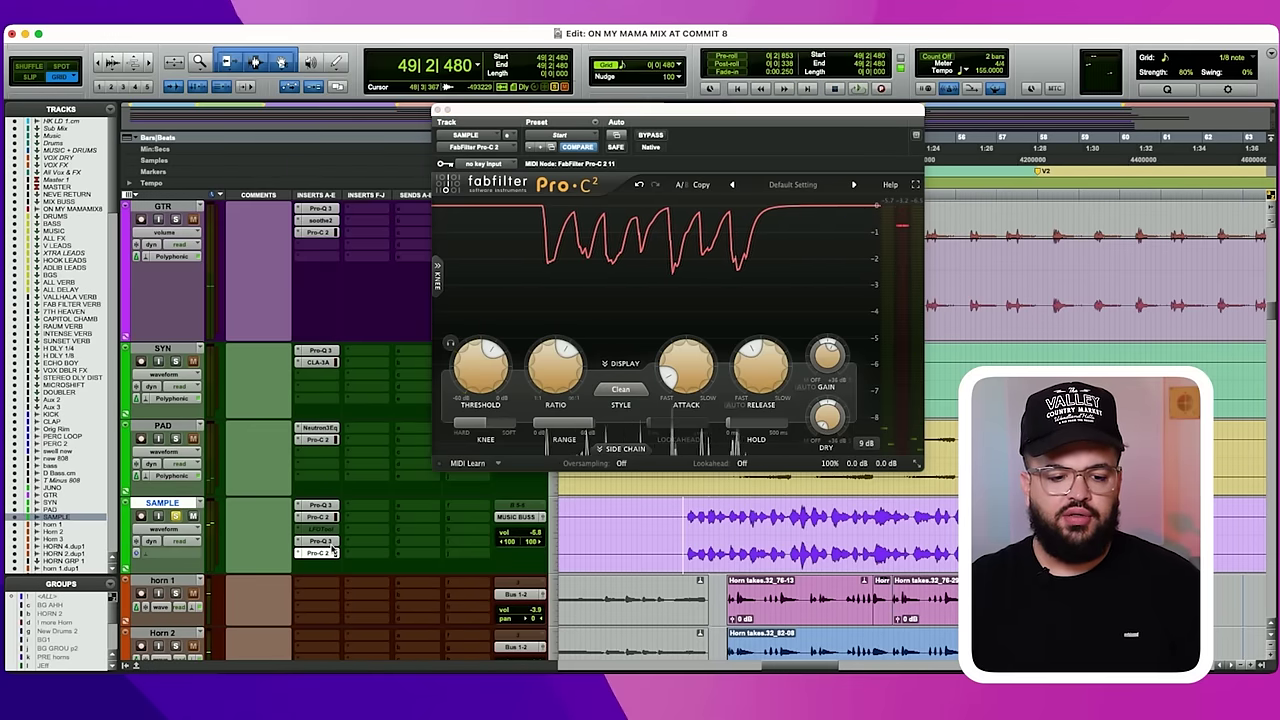
{"action": "left_click", "coordinate": [326, 554], "text": "super"}
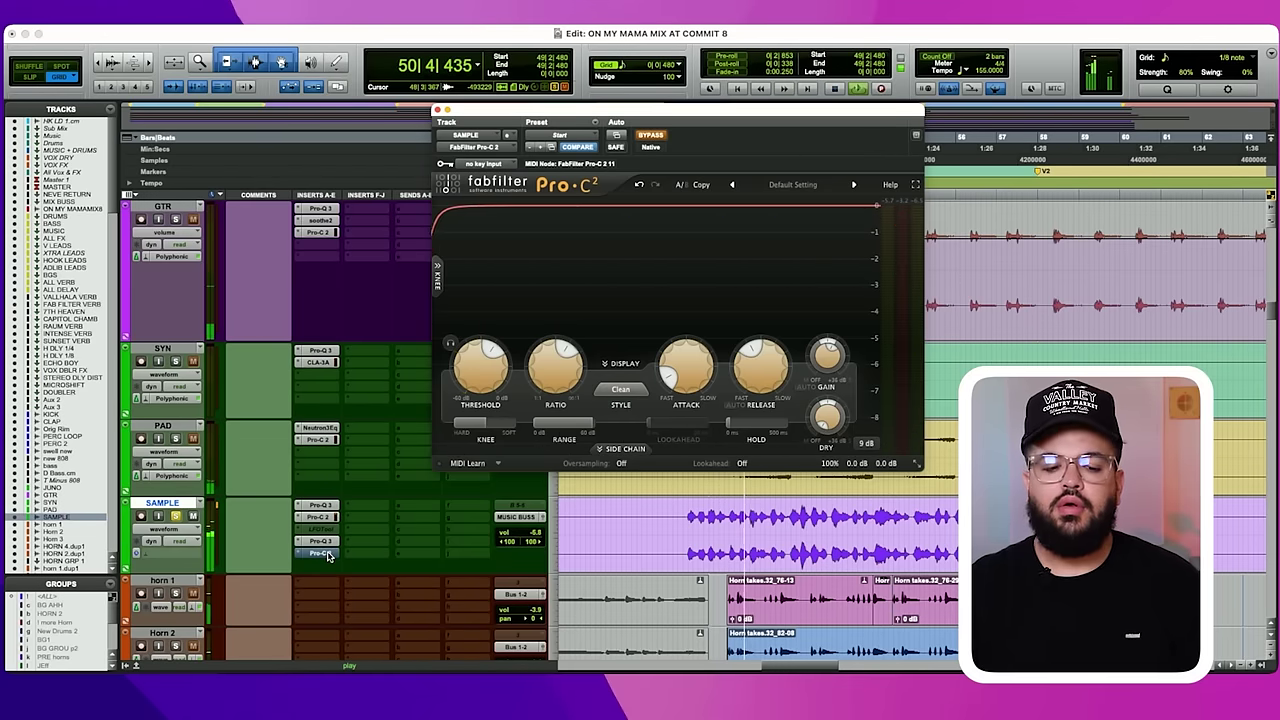
{"action": "key", "text": "space"}
{"action": "left_click", "coordinate": [326, 554], "text": "super"}
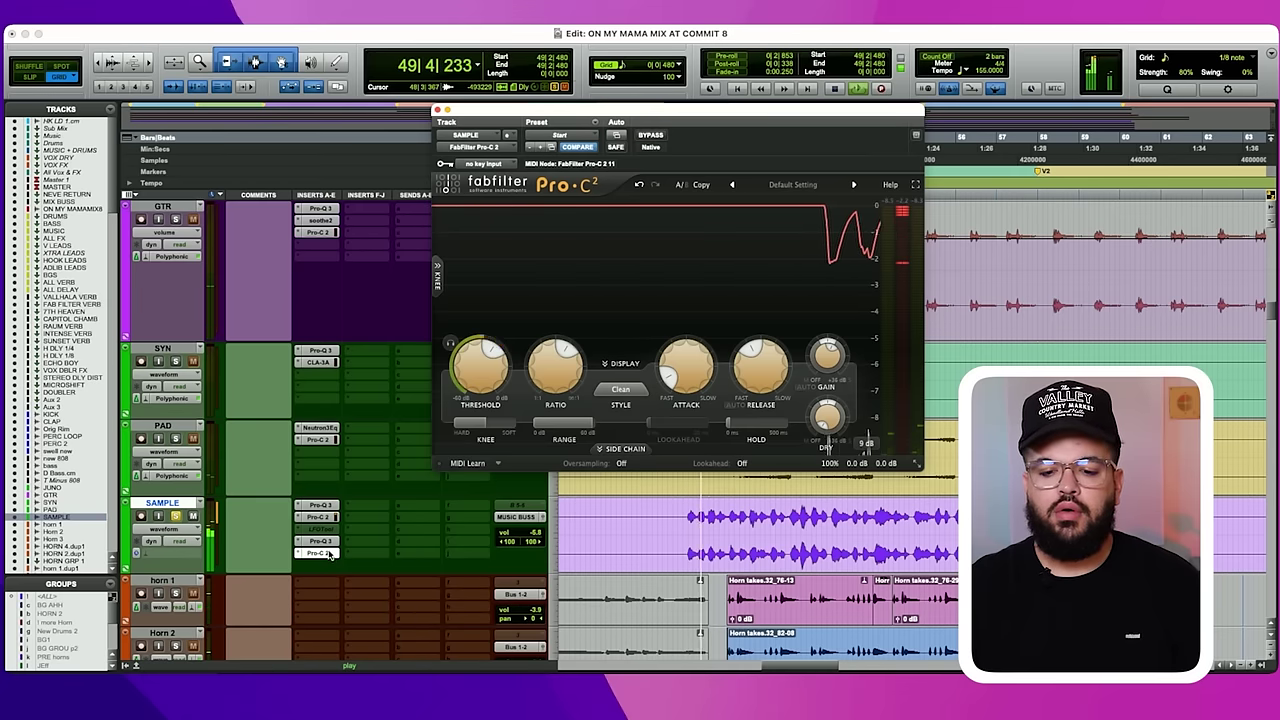
{"action": "key", "text": "space"}
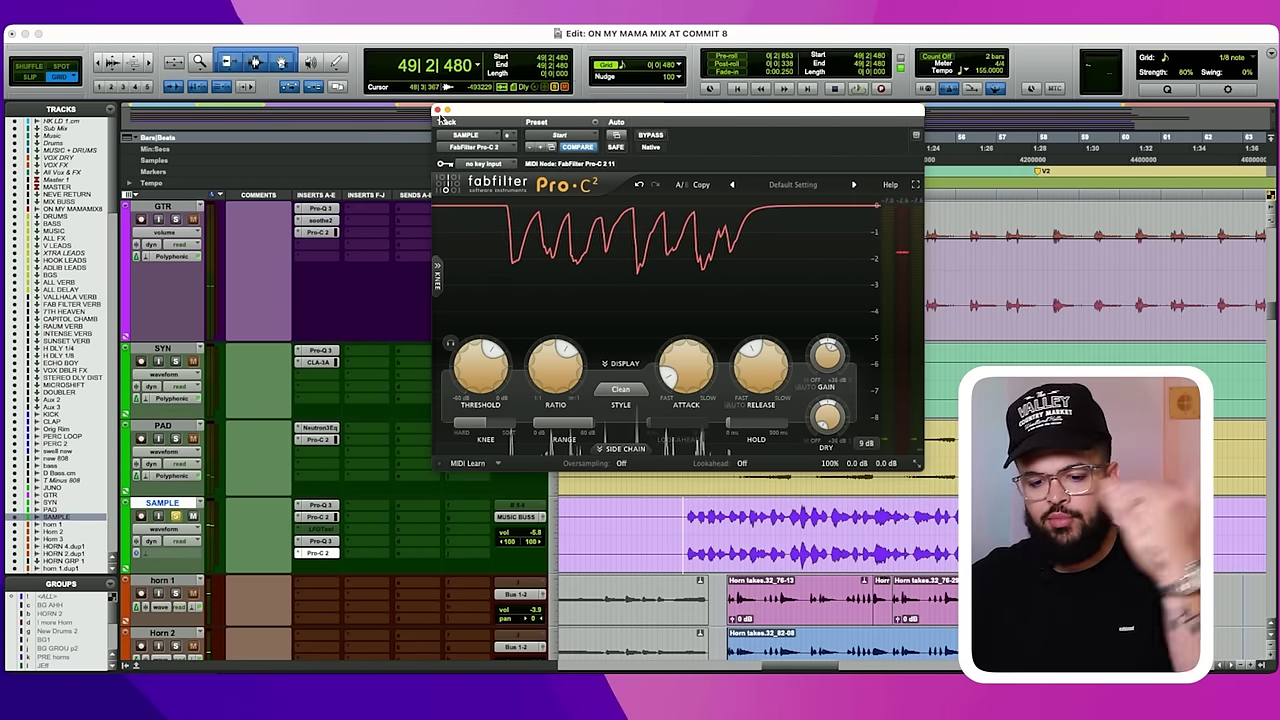
{"action": "left_click", "coordinate": [437, 110]}
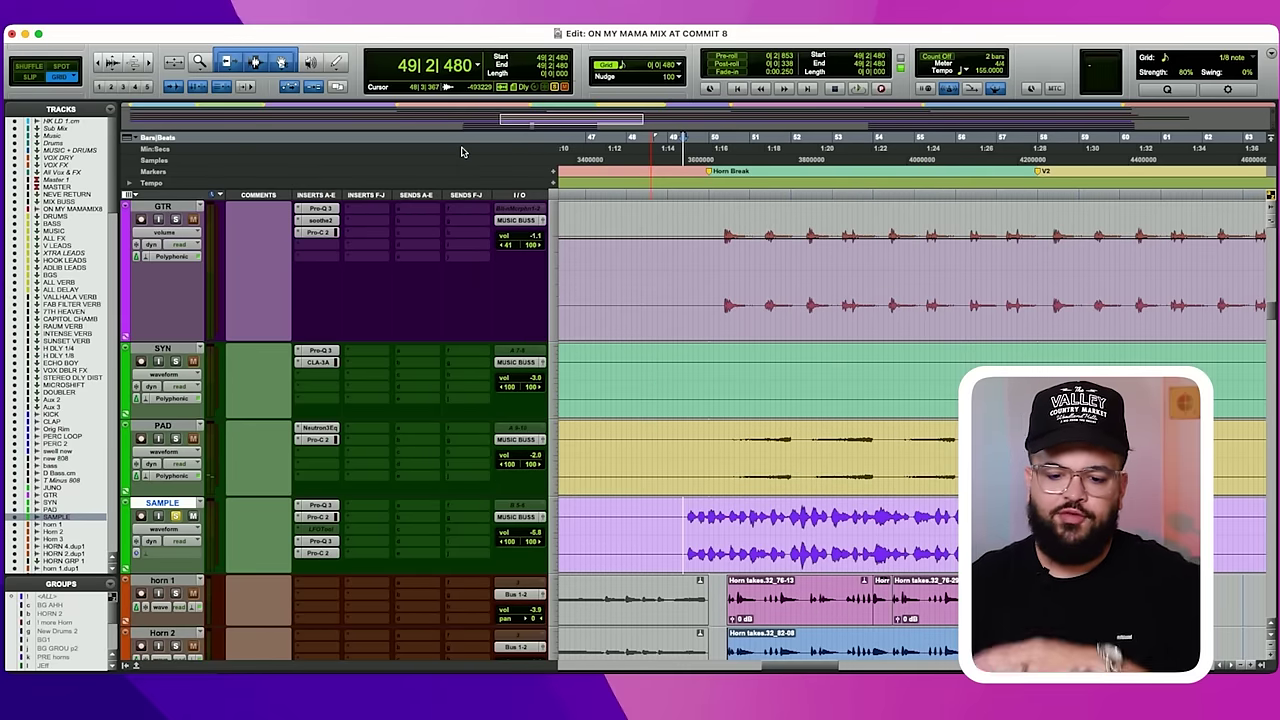
Play the soloed horn tracks through the Horn Break and inspect the RCompressor settings on HORN GRP 1.
{"action": "scroll", "coordinate": [487, 423], "scroll_direction": "down", "scroll_amount": 5}
{"action": "scroll", "coordinate": [715, 316], "scroll_direction": "right", "scroll_amount": 2}
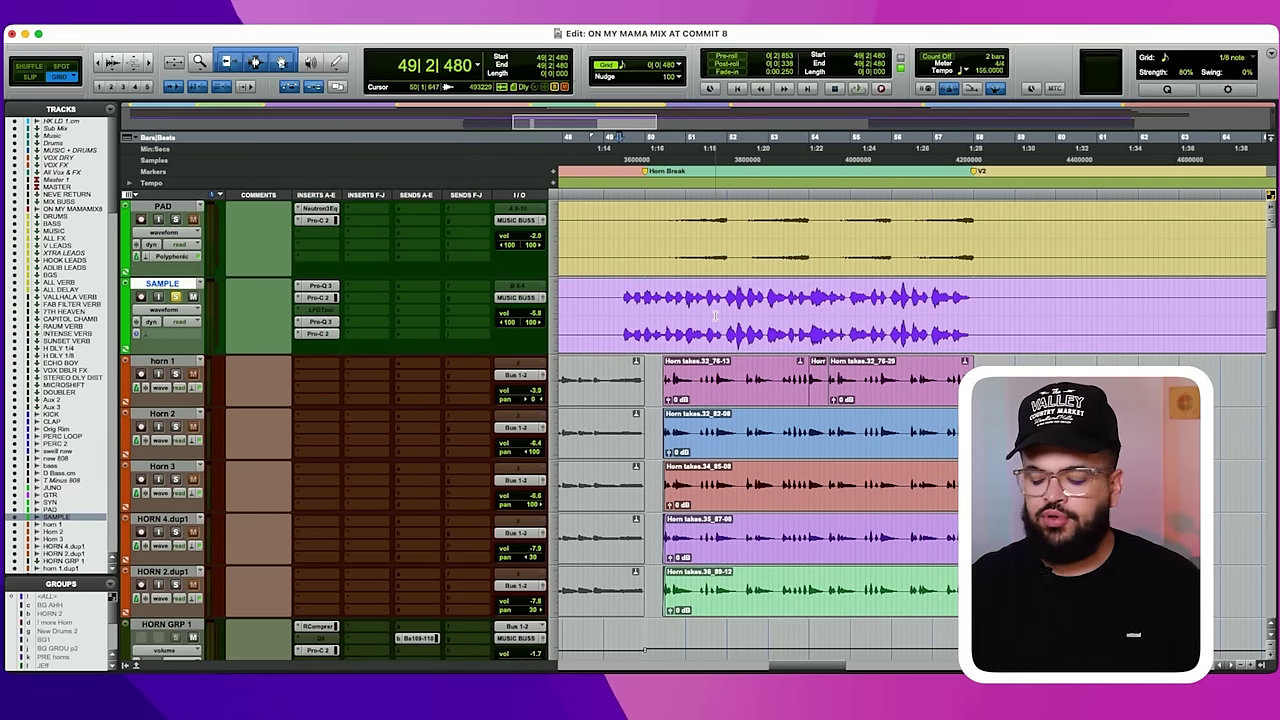
{"action": "left_click", "coordinate": [616, 296]}
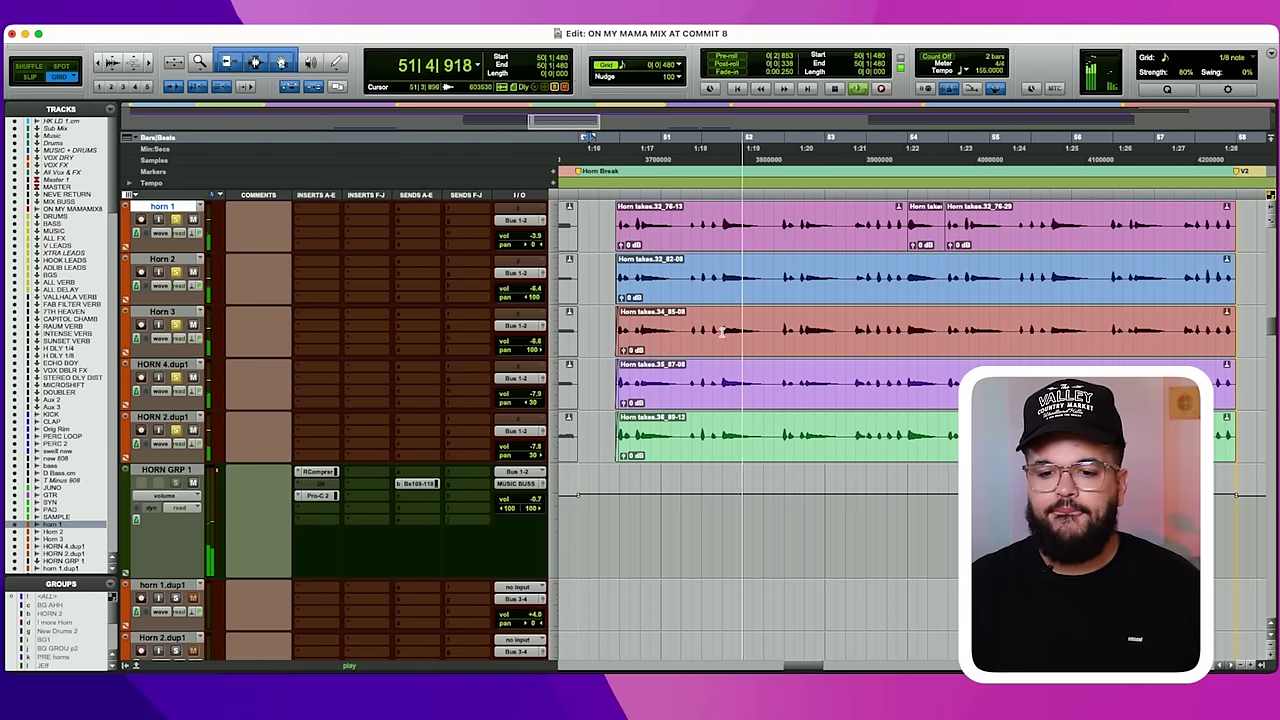
{"action": "scroll", "coordinate": [725, 336], "scroll_direction": "right", "scroll_amount": 2}
{"action": "key", "text": "r"}
{"action": "key", "text": "r"}
{"action": "key", "text": "r"}
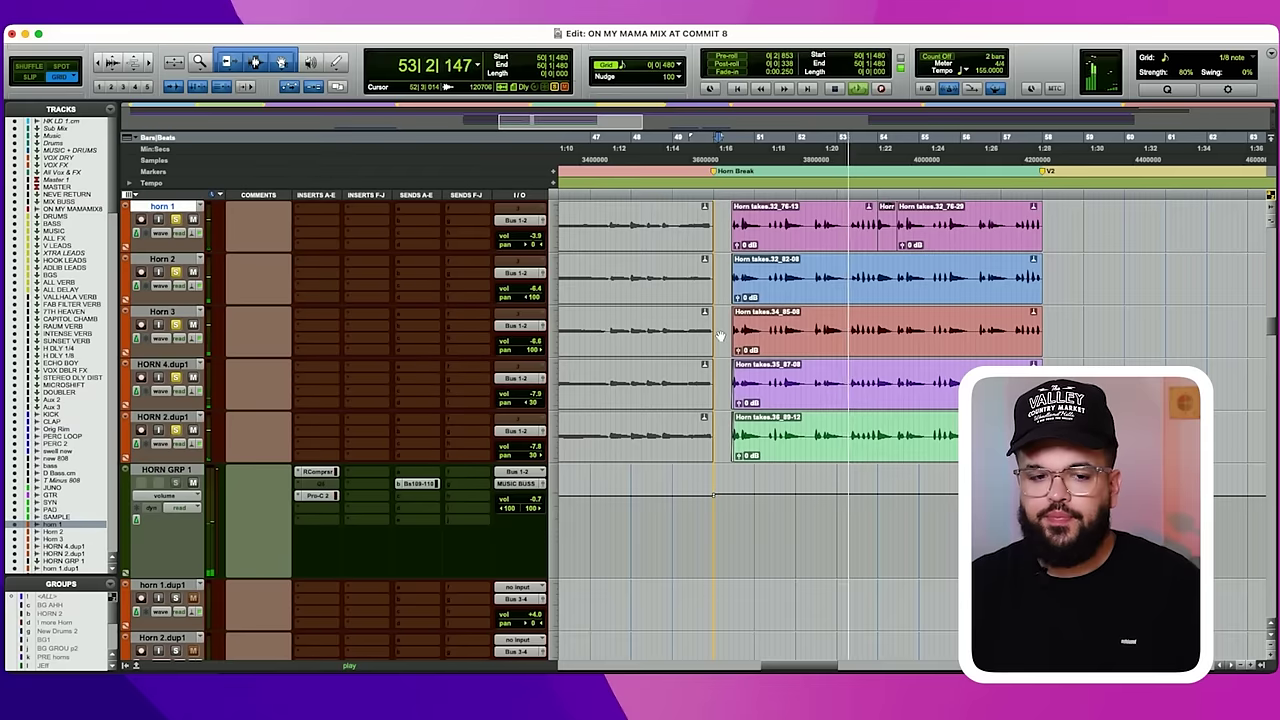
{"action": "left_click", "coordinate": [325, 472]}
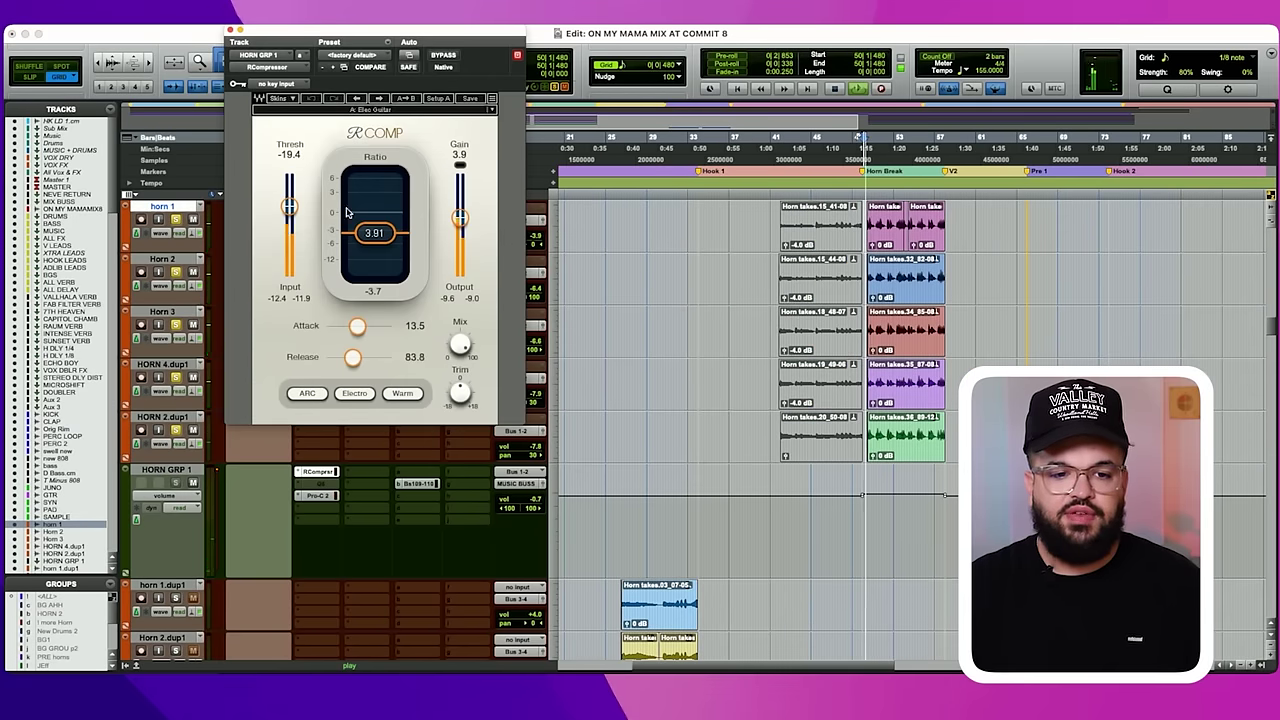
{"action": "left_click", "coordinate": [231, 31]}
Open HORN GRP 1's Pro-C 2, set its display range to 9 dB, and close it and stop playback.
{"action": "left_click", "coordinate": [318, 496]}
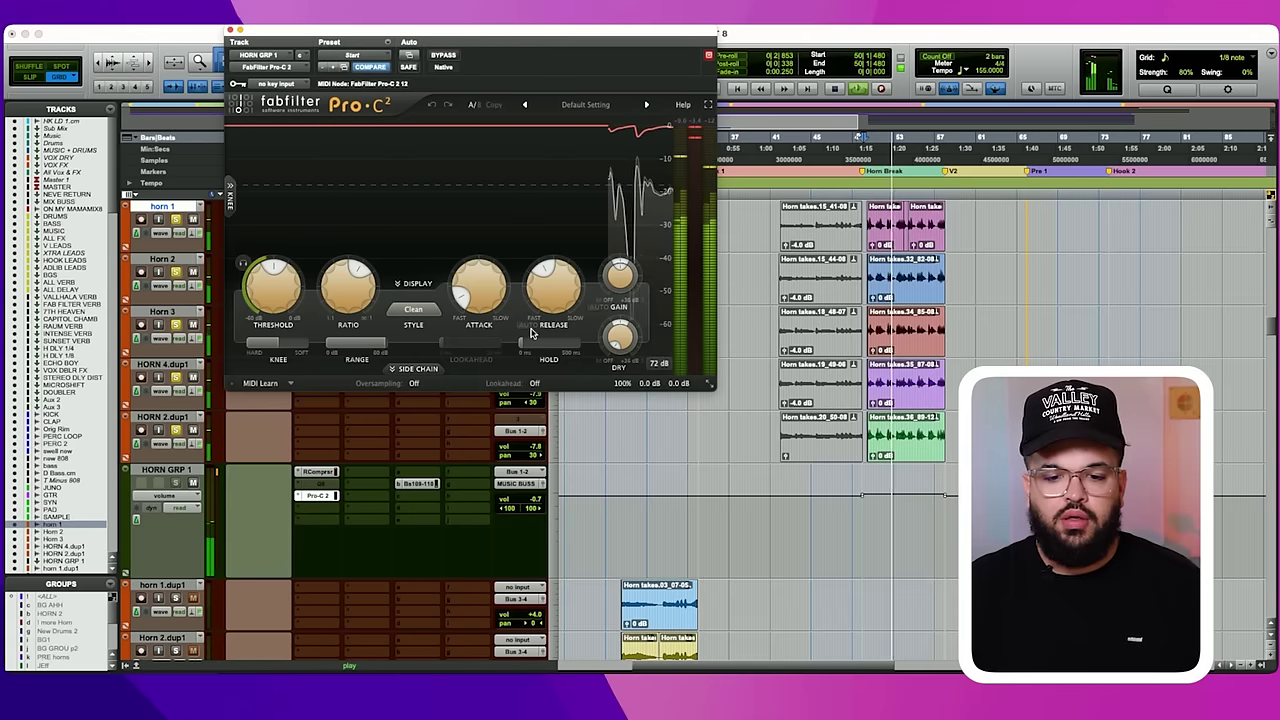
{"action": "left_click", "coordinate": [657, 365]}
{"action": "left_click", "coordinate": [671, 381]}
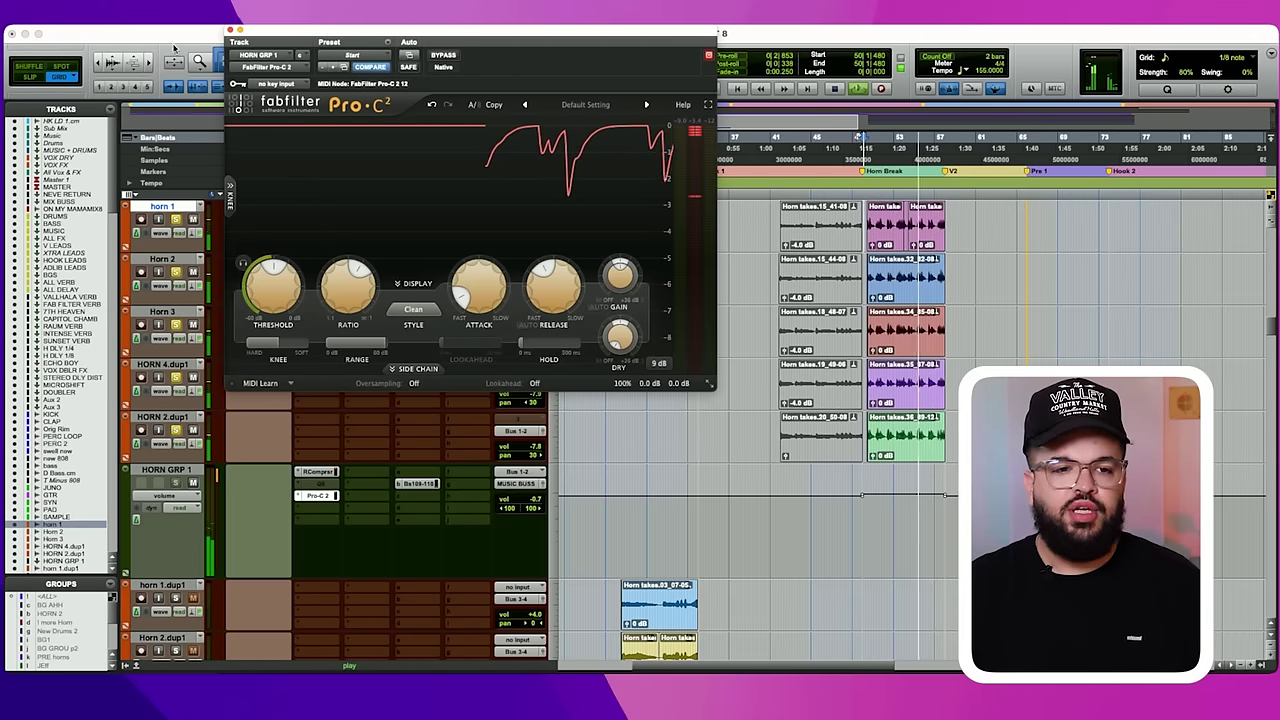
{"action": "left_click", "coordinate": [230, 31]}
{"action": "key", "text": "r"}
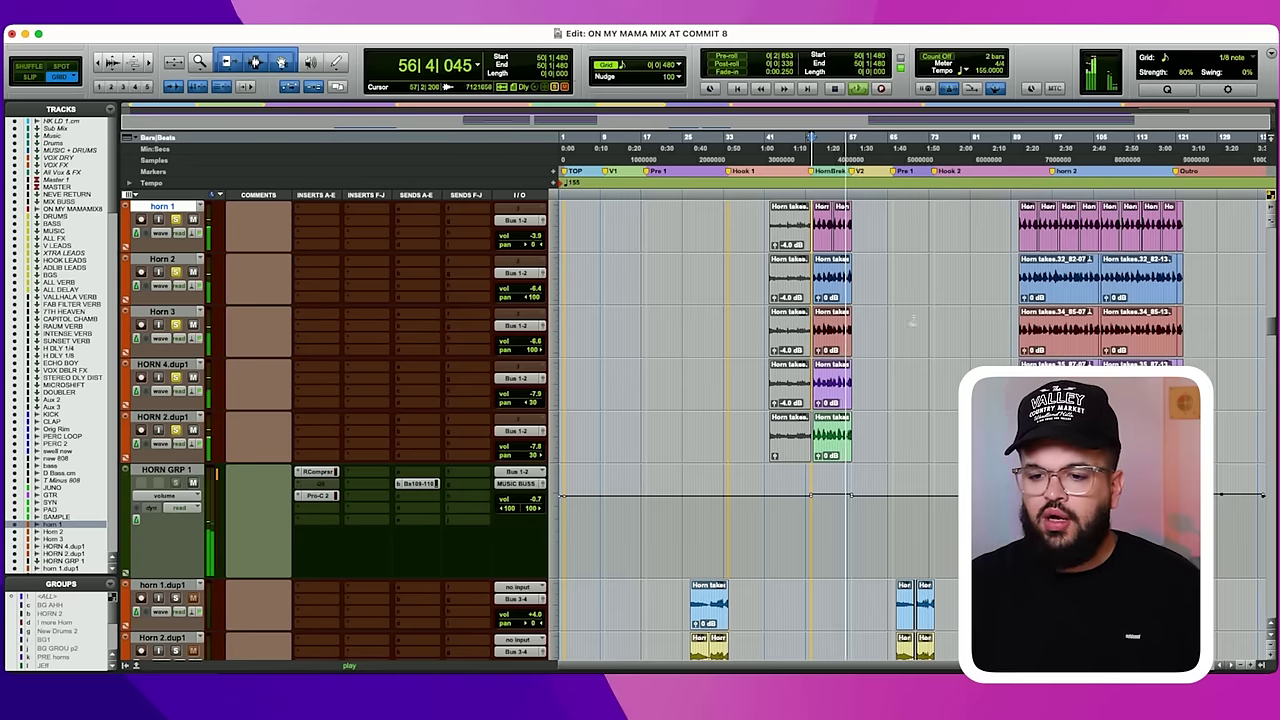
{"action": "key", "text": "space"}
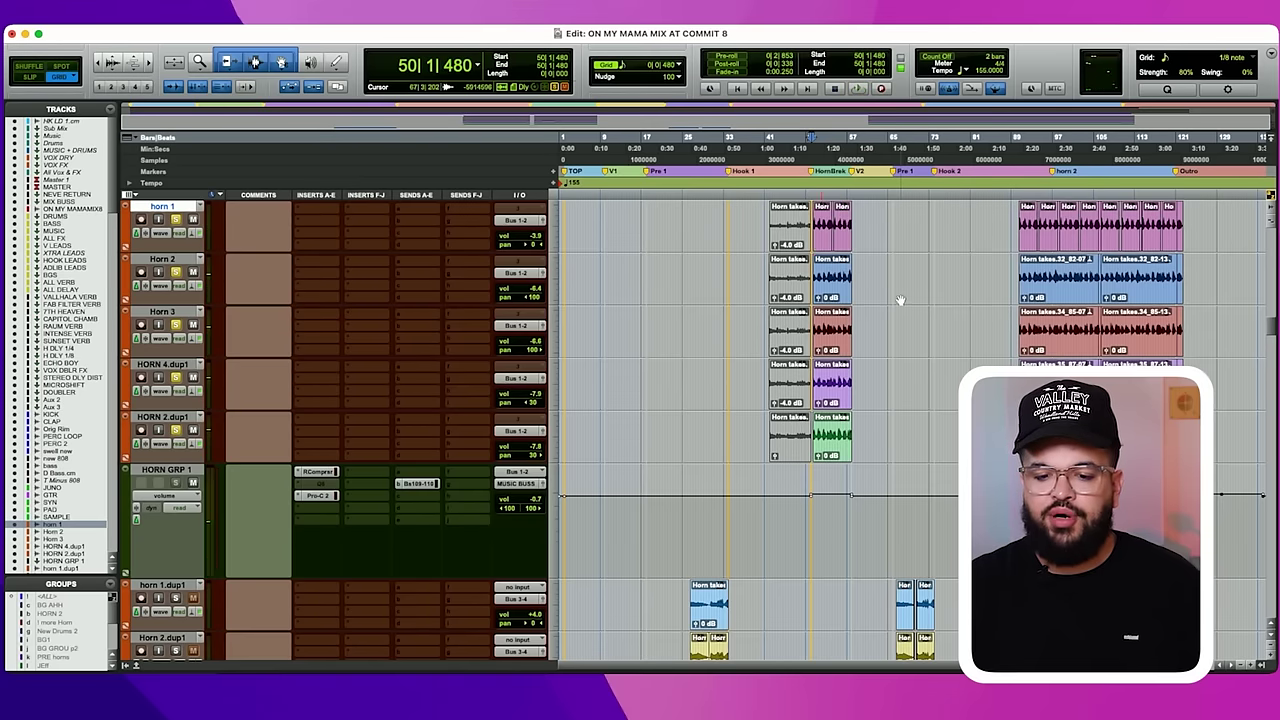
Select all tracks from KICK through SAMPLE and shrink them to a minimal track height.
{"action": "scroll", "coordinate": [900, 300], "scroll_direction": "down", "scroll_amount": 5}
{"action": "scroll", "coordinate": [797, 287], "scroll_direction": "down", "scroll_amount": 2}
{"action": "scroll", "coordinate": [780, 300], "scroll_direction": "up", "scroll_amount": 8}
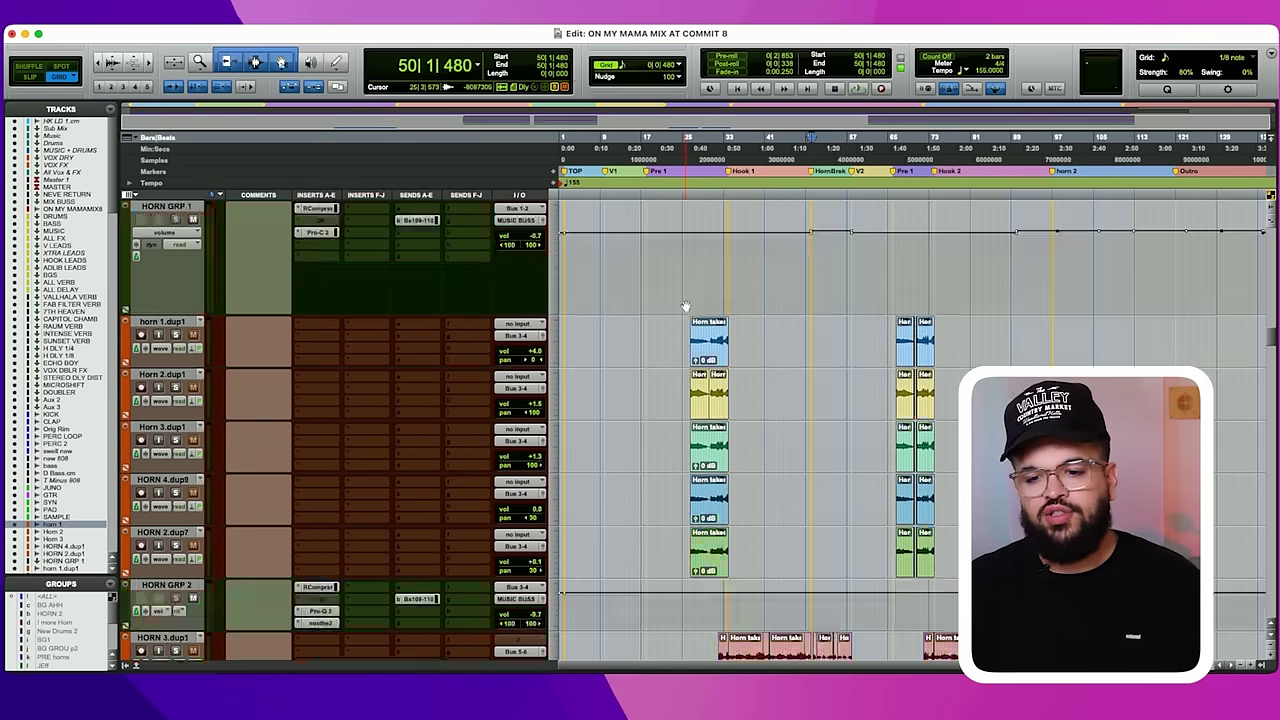
{"action": "scroll", "coordinate": [758, 308], "scroll_direction": "up", "scroll_amount": 2}
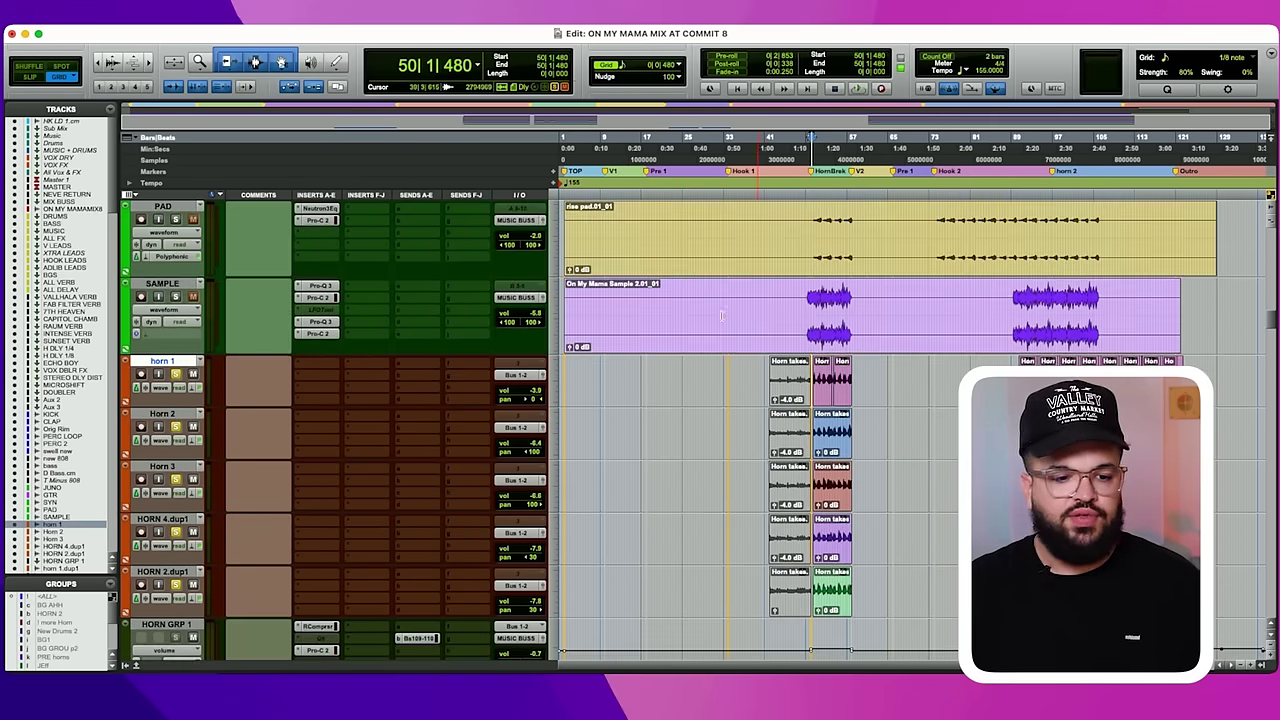
{"action": "scroll", "coordinate": [155, 545], "scroll_direction": "down", "scroll_amount": 4}
{"action": "scroll", "coordinate": [167, 462], "scroll_direction": "up", "scroll_amount": 8}
{"action": "scroll", "coordinate": [173, 428], "scroll_direction": "down", "scroll_amount": 3}
{"action": "scroll", "coordinate": [174, 356], "scroll_direction": "up", "scroll_amount": 10}
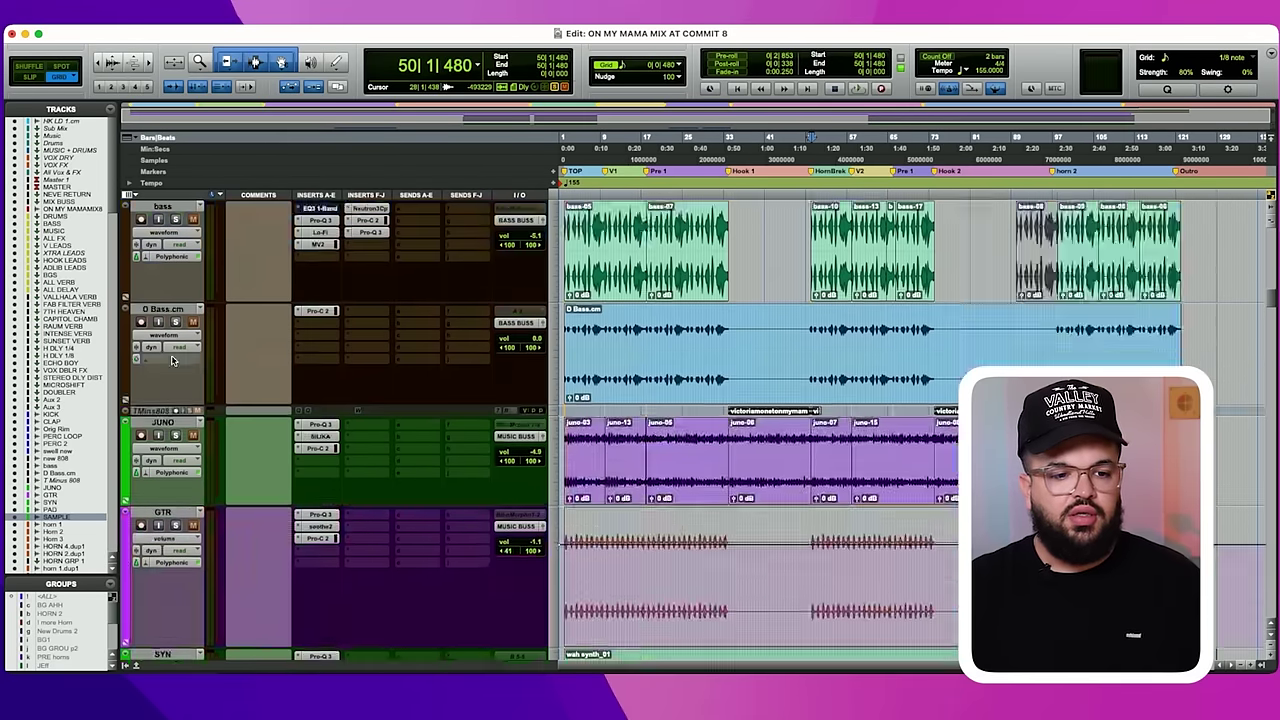
{"action": "left_click", "coordinate": [170, 282], "text": "shift"}
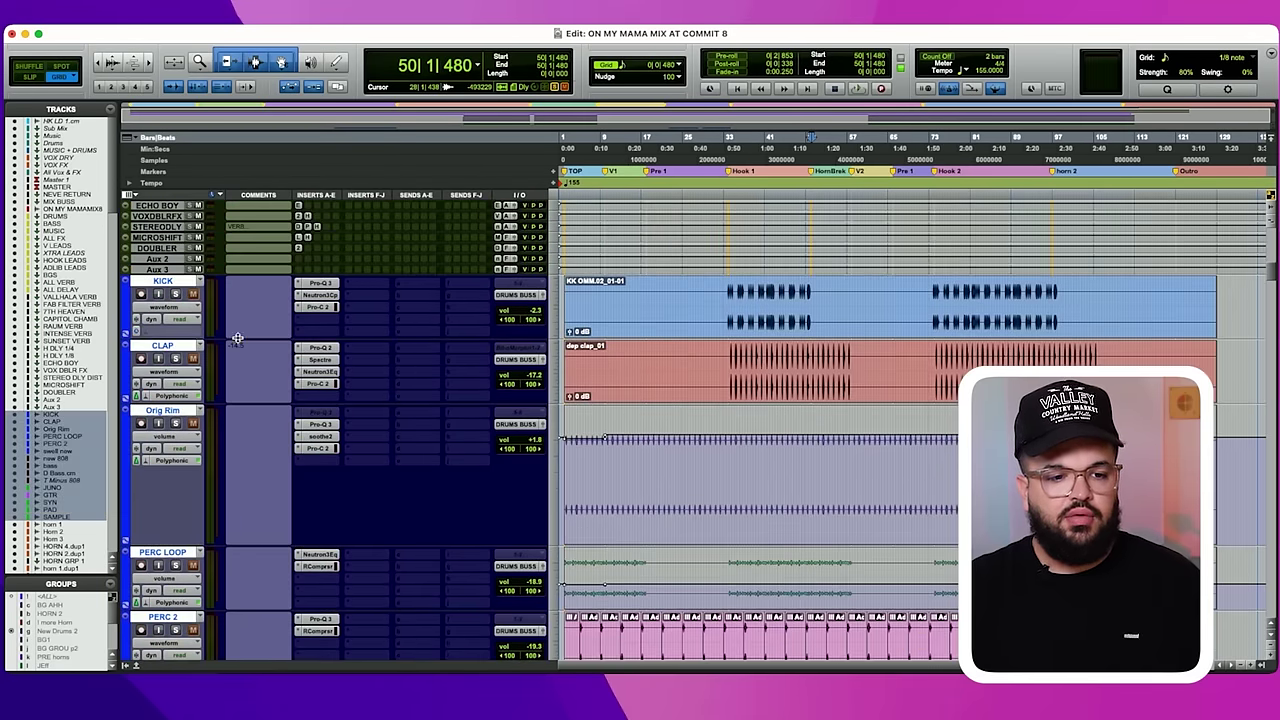
{"action": "left_click_drag", "start_coordinate": [237, 338], "coordinate": [241, 245]}
{"action": "scroll", "coordinate": [440, 321], "scroll_direction": "down", "scroll_amount": 5}
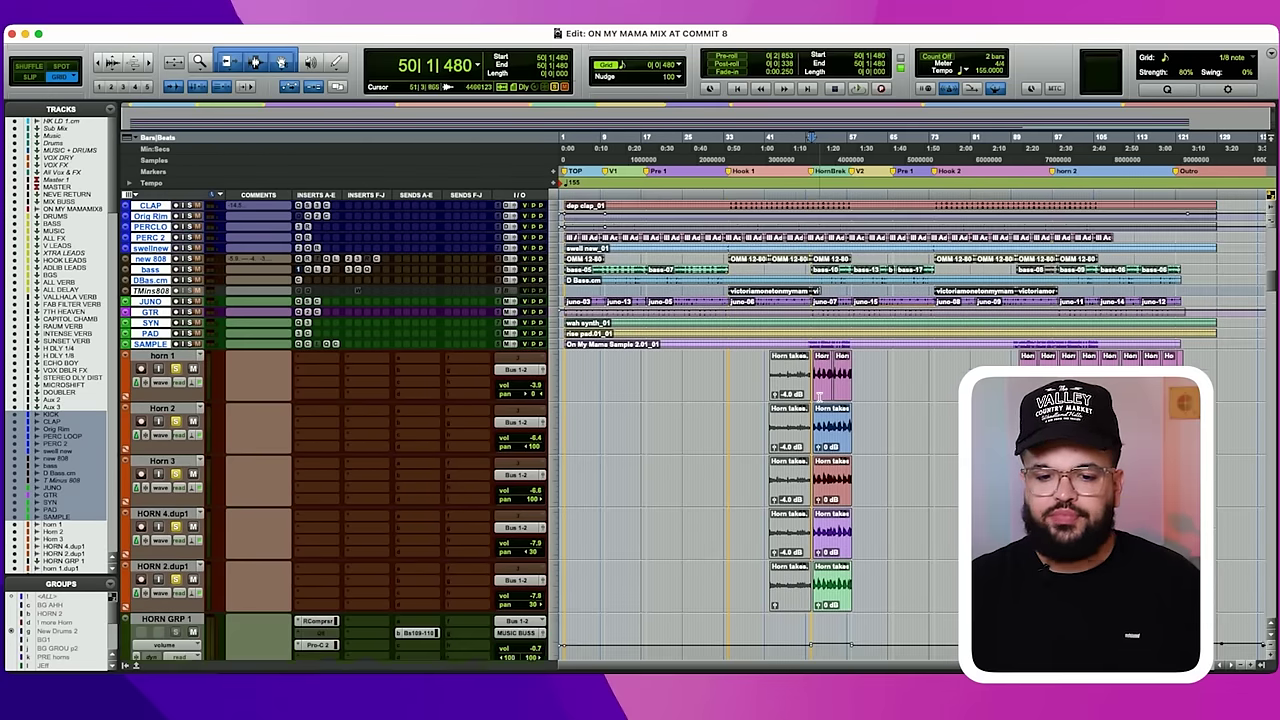
Unsolo the tracks from horn 1 through HORN 2.dup1 and shrink them together with HORN GRP 1 to minimal height.
{"action": "left_click", "coordinate": [169, 270]}
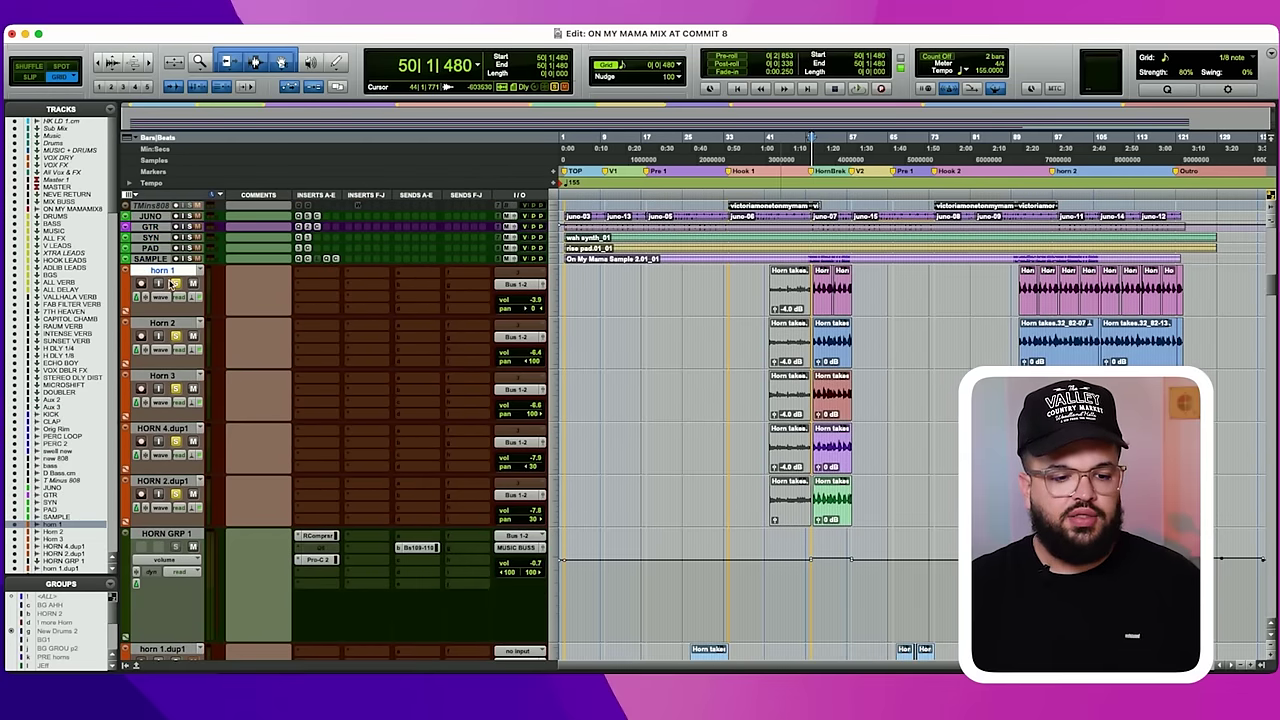
{"action": "left_click", "coordinate": [185, 485], "text": "shift"}
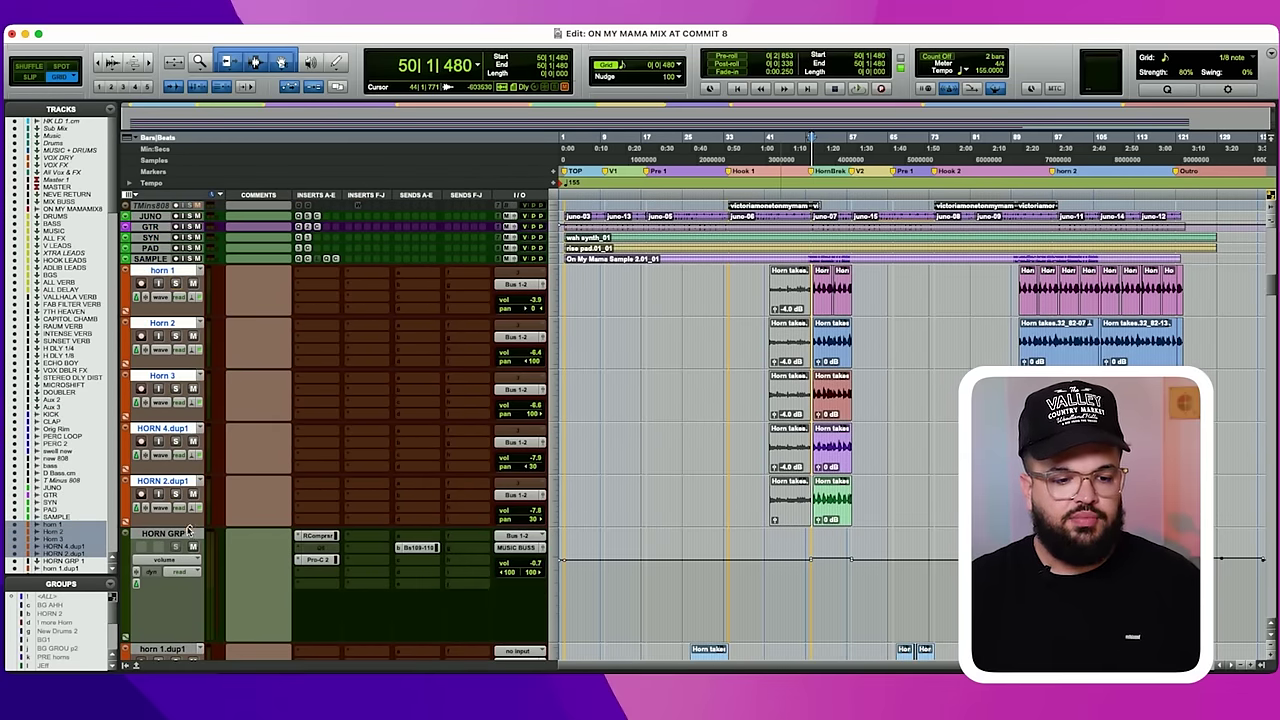
{"action": "left_click_drag", "start_coordinate": [191, 527], "coordinate": [191, 371]}
Zoom in on the timeline and place the cursor at 25|4|000 on horn 1.dup1, ahead of its first clip.
{"action": "left_click", "coordinate": [769, 514]}
{"action": "key", "text": "t"}
{"action": "key", "text": "t"}
{"action": "scroll", "coordinate": [769, 514], "scroll_direction": "down", "scroll_amount": 3}
{"action": "left_click", "coordinate": [602, 418]}
{"action": "scroll", "coordinate": [464, 542], "scroll_direction": "down", "scroll_amount": 1}
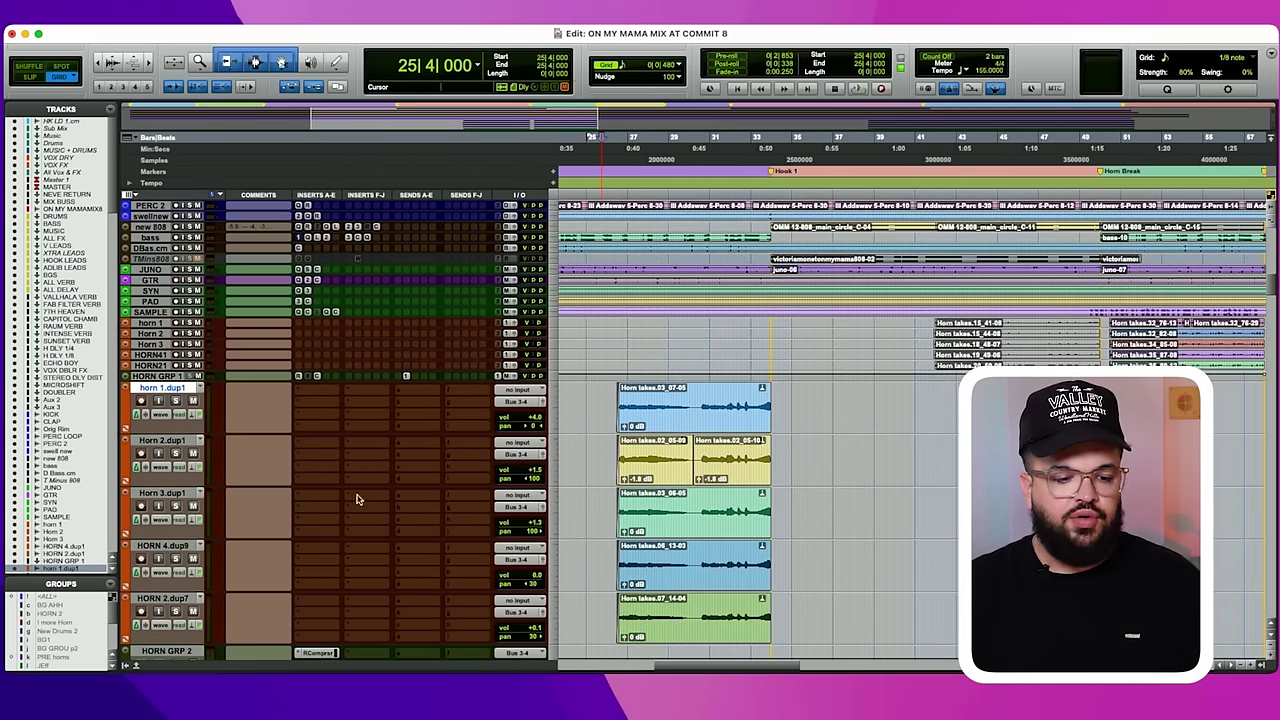
Select and solo the tracks from horn 1.dup1 through HORN 2.dup7 and start playback.
{"action": "left_click", "coordinate": [161, 601], "text": "shift"}
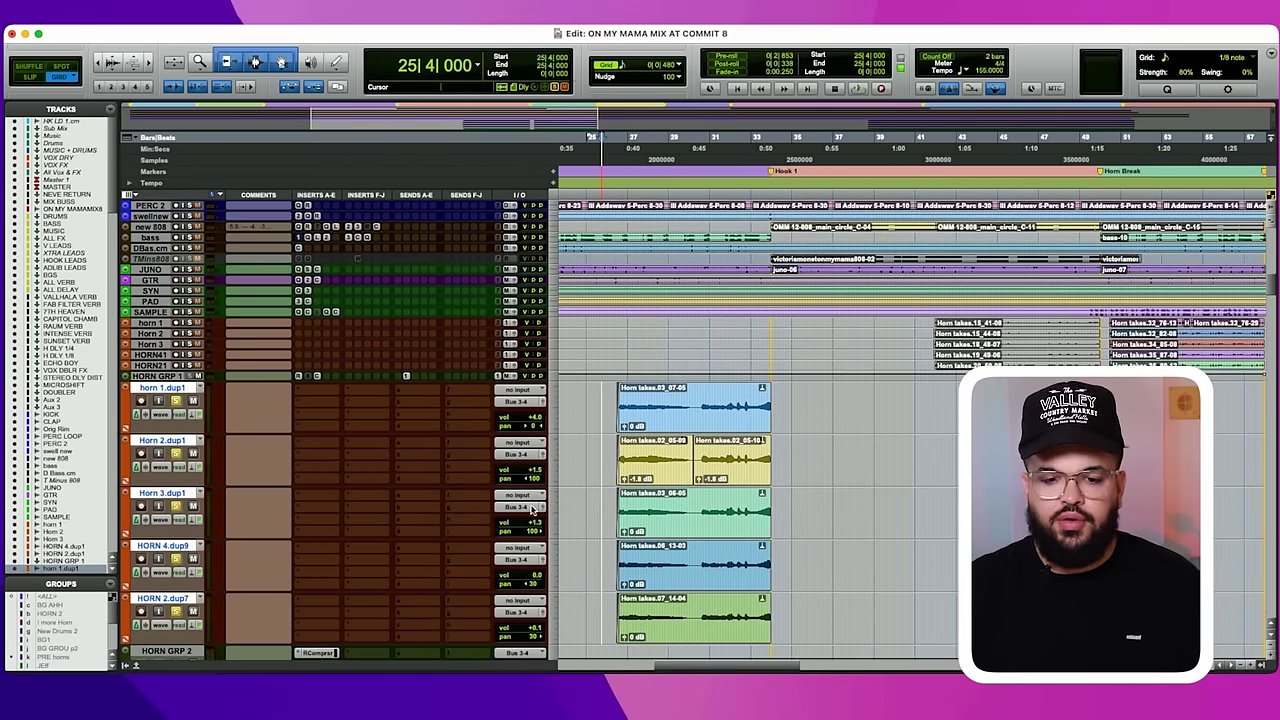
{"action": "scroll", "coordinate": [508, 517], "scroll_direction": "down", "scroll_amount": 1}
{"action": "key", "text": "space"}
{"action": "scroll", "coordinate": [620, 476], "scroll_direction": "down", "scroll_amount": 1}
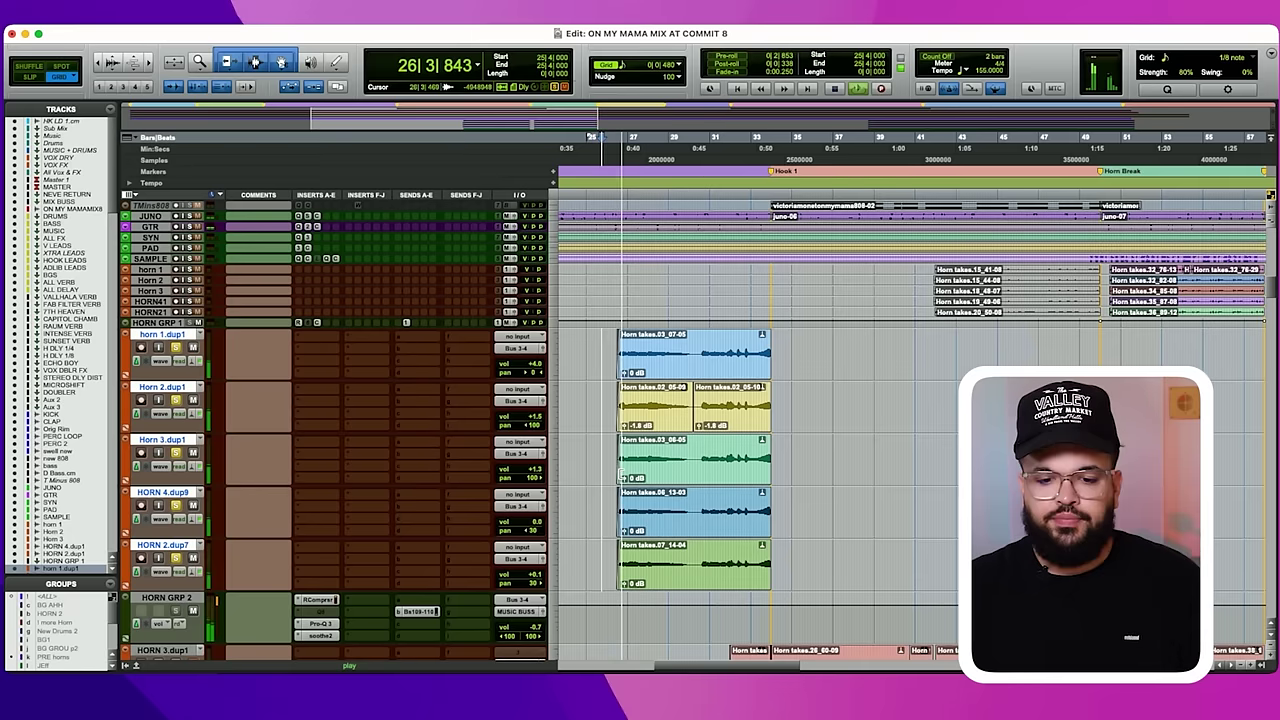
Examine HORN GRP 2's RCompressor, Pro-Q 3 and soothe2 in turn during playback, close the plug-in window and stop playback.
{"action": "left_click", "coordinate": [318, 600]}
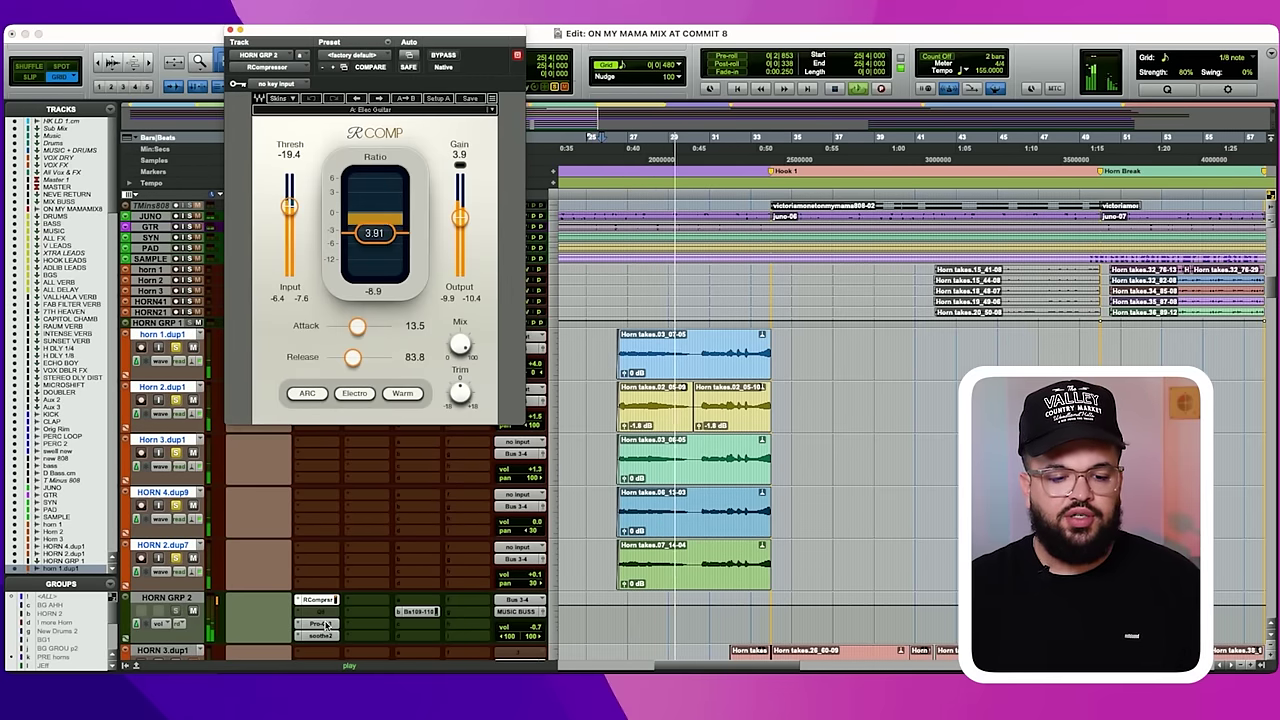
{"action": "left_click", "coordinate": [319, 624]}
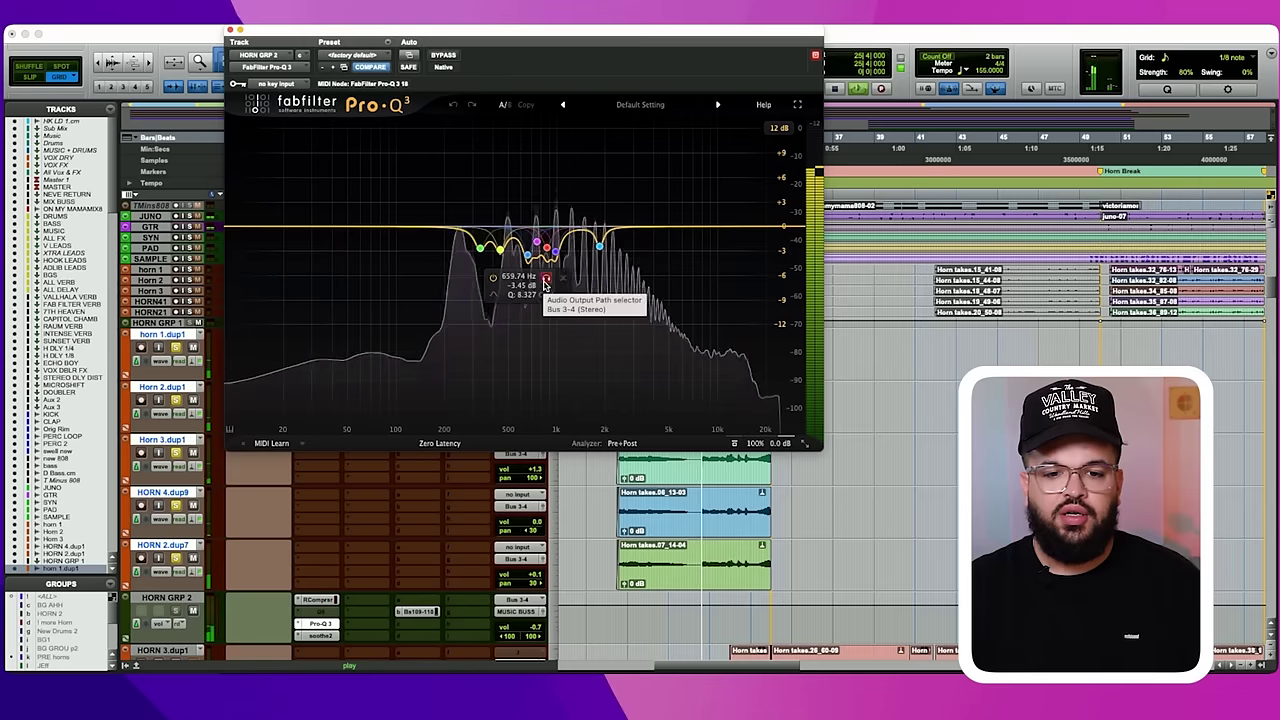
{"action": "left_click", "coordinate": [320, 636]}
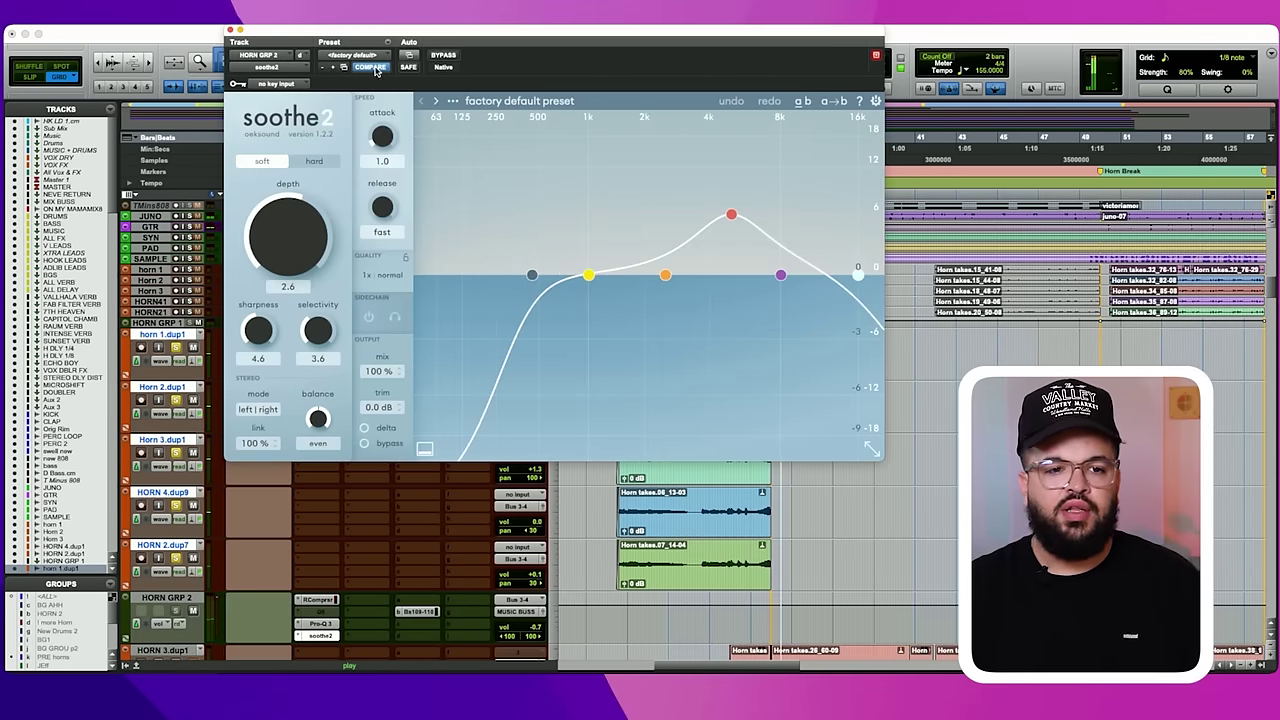
{"action": "left_click", "coordinate": [229, 31]}
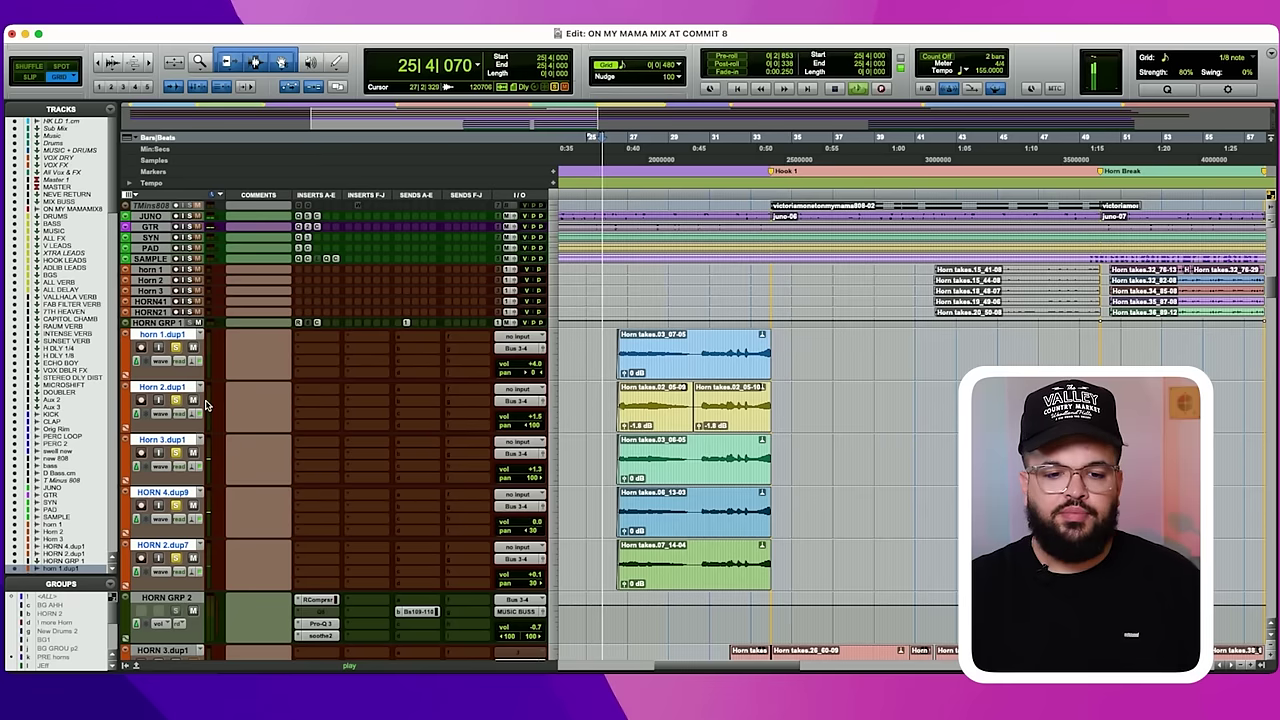
{"action": "key", "text": "space"}
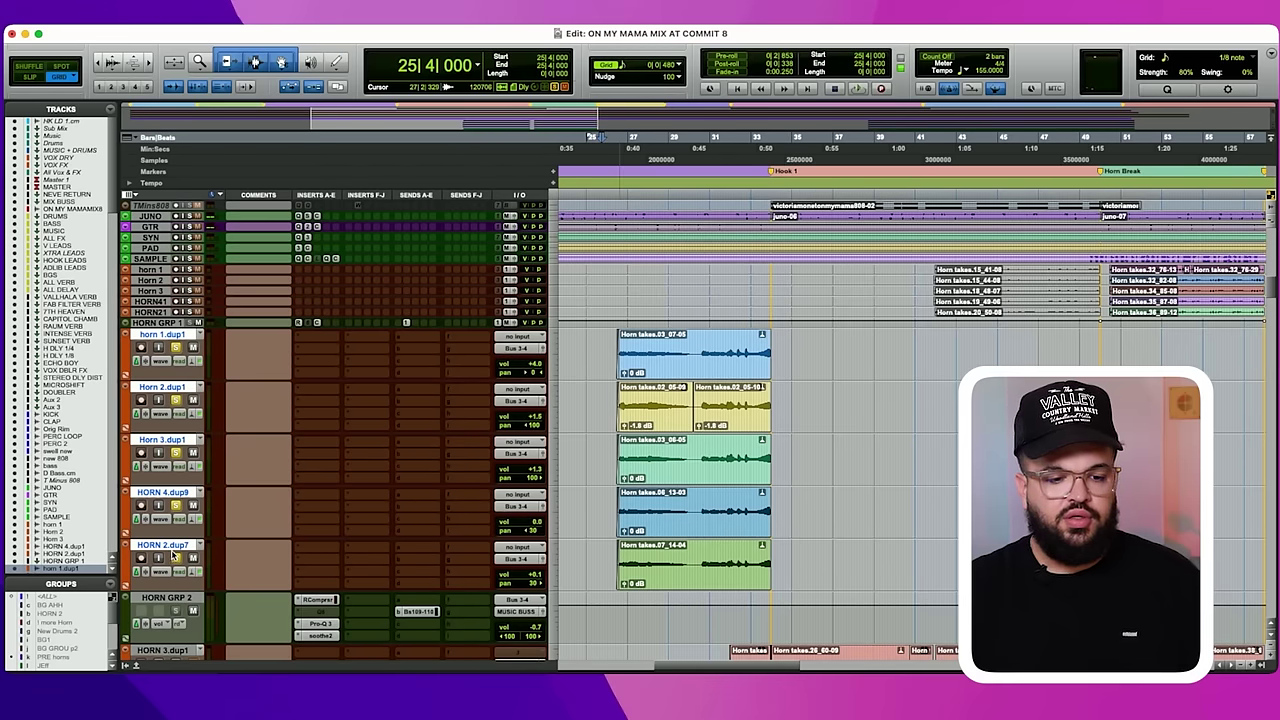
{"action": "scroll", "coordinate": [571, 508], "scroll_direction": "down", "scroll_amount": 10}
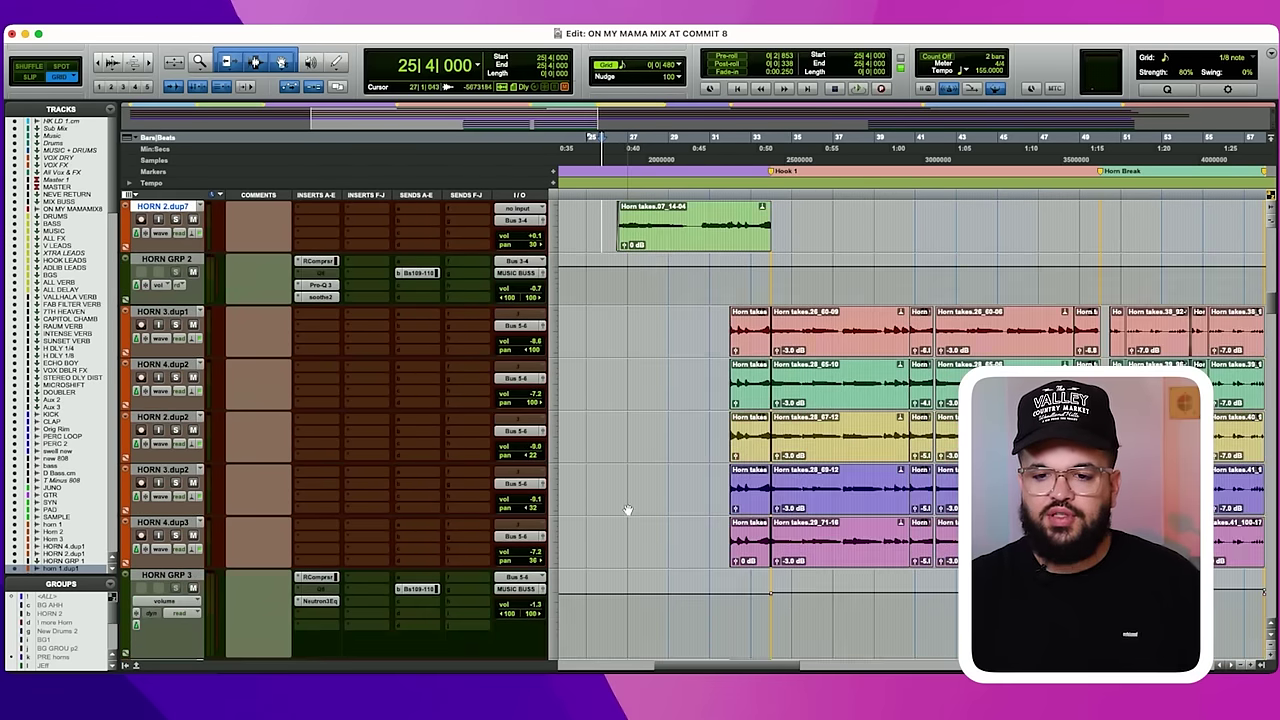
Select and solo HORN 3.dup1 through HORN 4.dup3, play them, and examine HORN GRP 3's Neutron 3 Equalizer before closing its window.
{"action": "scroll", "coordinate": [427, 520], "scroll_direction": "down", "scroll_amount": 3}
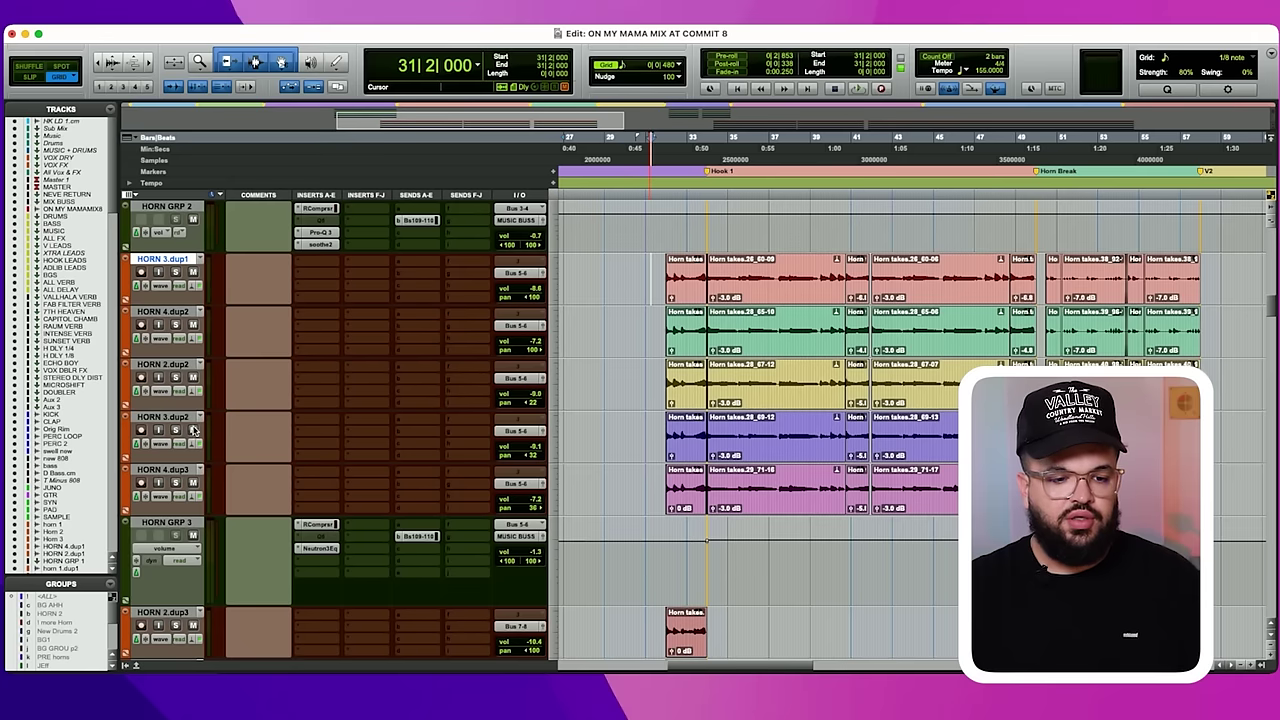
{"action": "left_click", "coordinate": [160, 471], "text": "shift"}
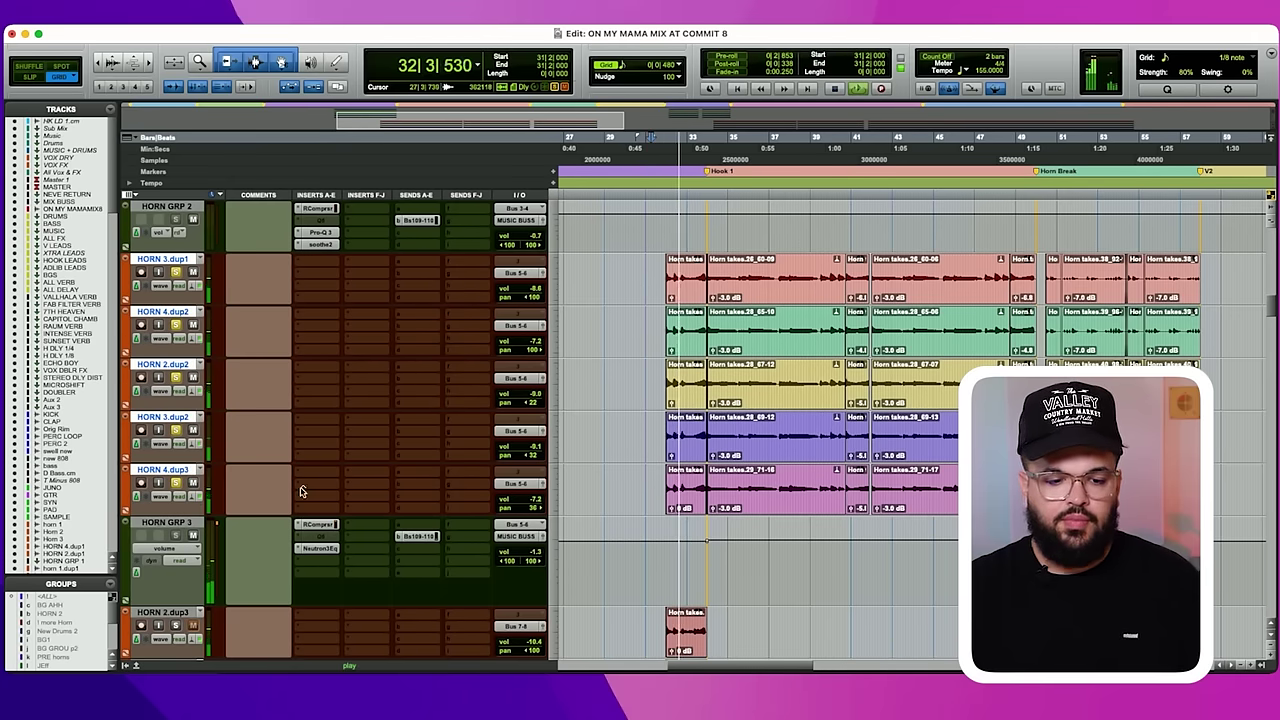
{"action": "left_click", "coordinate": [318, 548]}
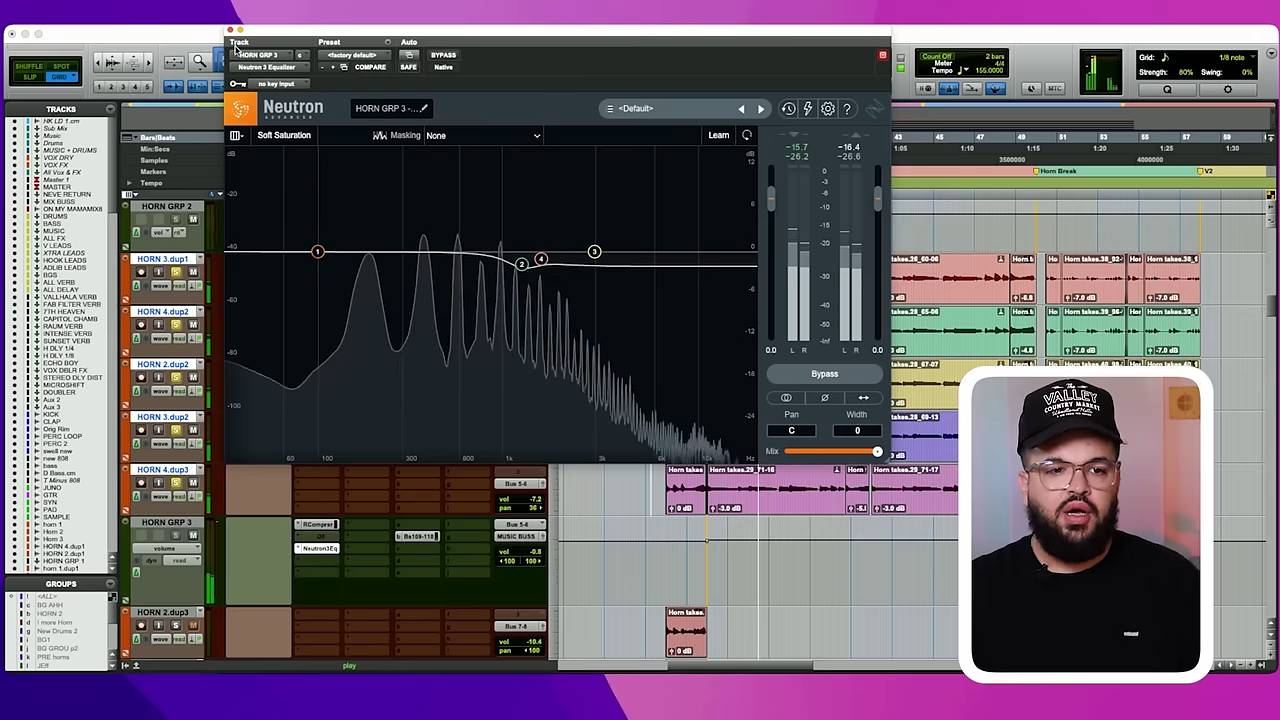
{"action": "left_click", "coordinate": [230, 30]}
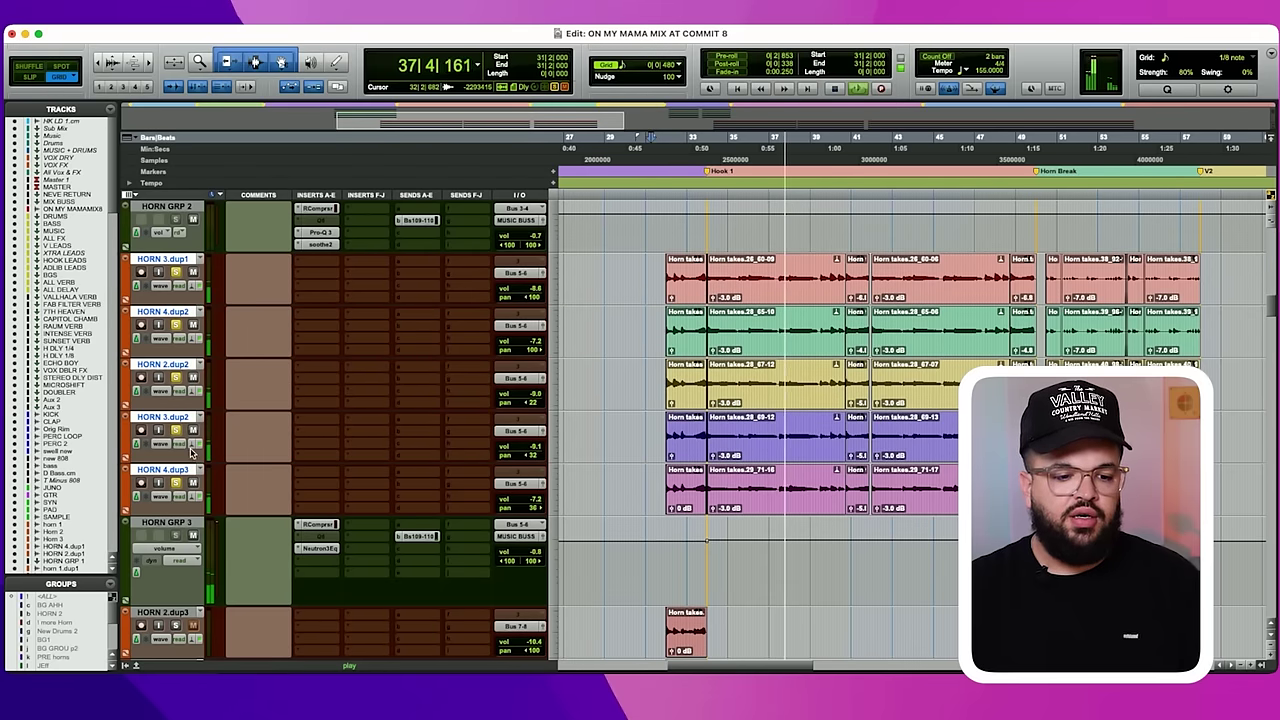
Unsolo the HORN GRP 3 source tracks and play the mix from 32|1|480, then stop playback.
{"action": "scroll", "coordinate": [343, 514], "scroll_direction": "down", "scroll_amount": 6}
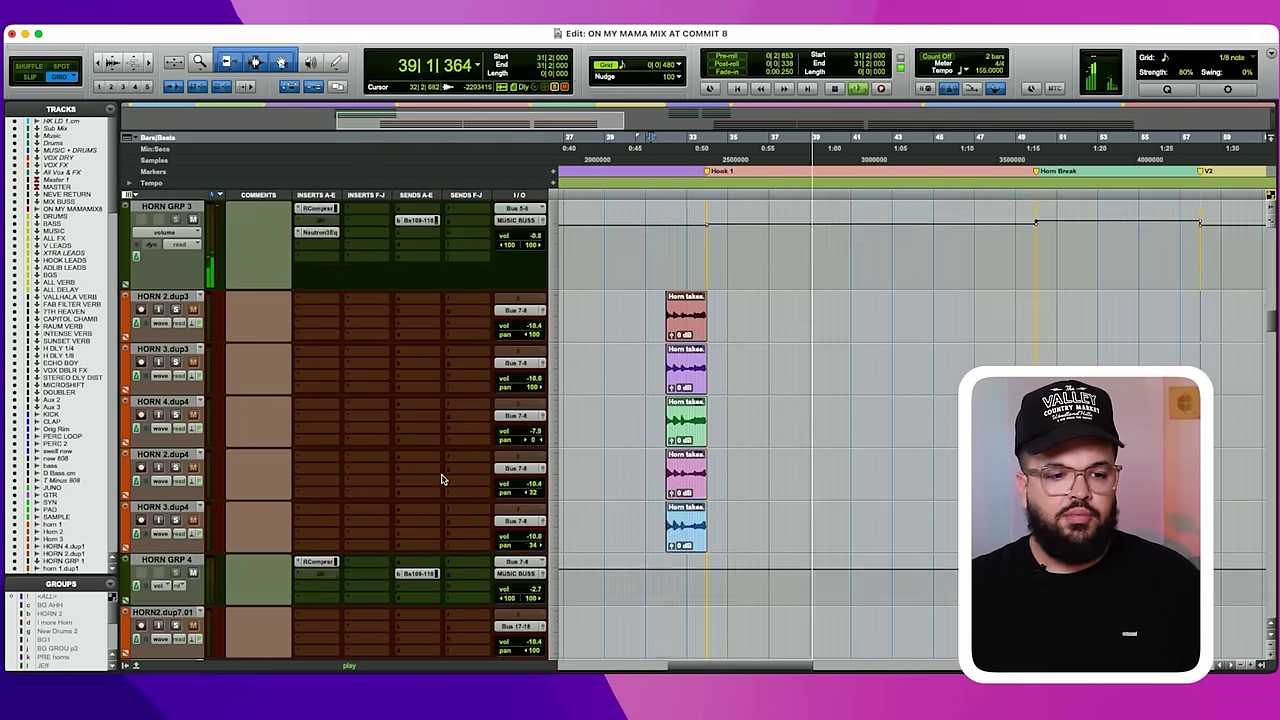
{"action": "scroll", "coordinate": [400, 450], "scroll_direction": "up", "scroll_amount": 3}
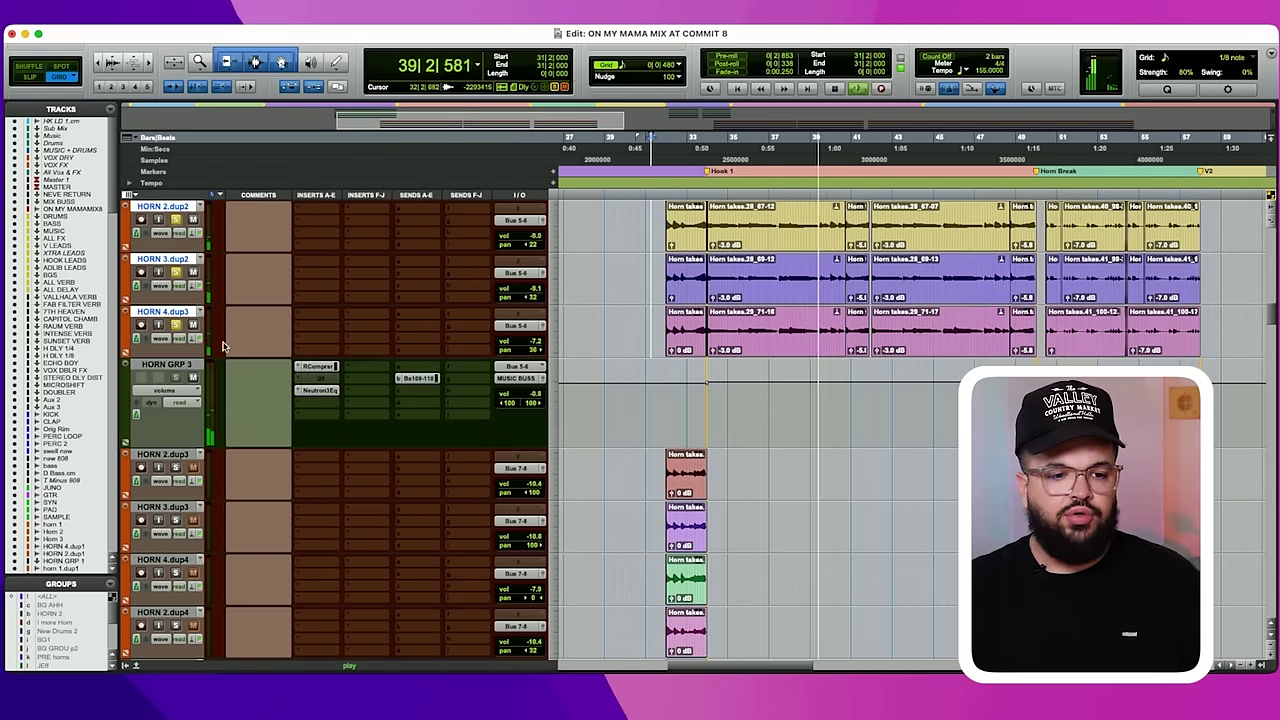
{"action": "left_click", "coordinate": [676, 402]}
{"action": "key", "text": "space"}
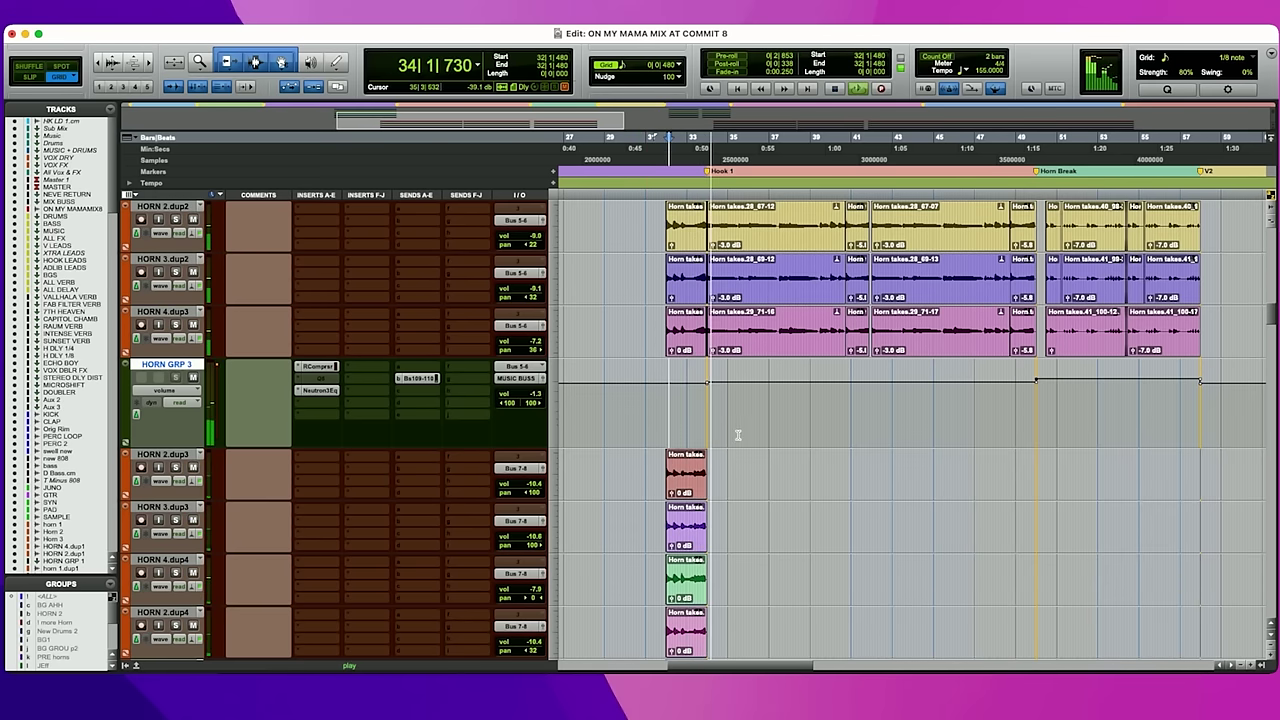
{"action": "scroll", "coordinate": [731, 430], "scroll_direction": "up", "scroll_amount": 3}
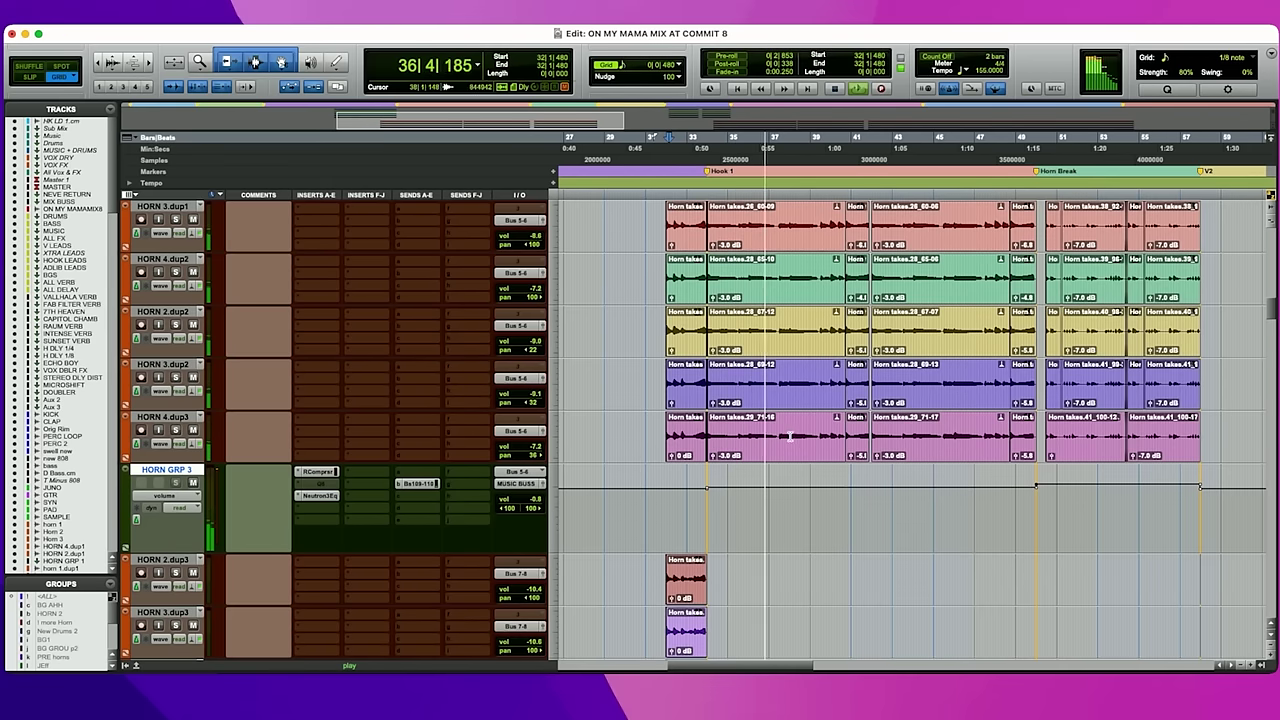
{"action": "scroll", "coordinate": [737, 457], "scroll_direction": "down", "scroll_amount": 3}
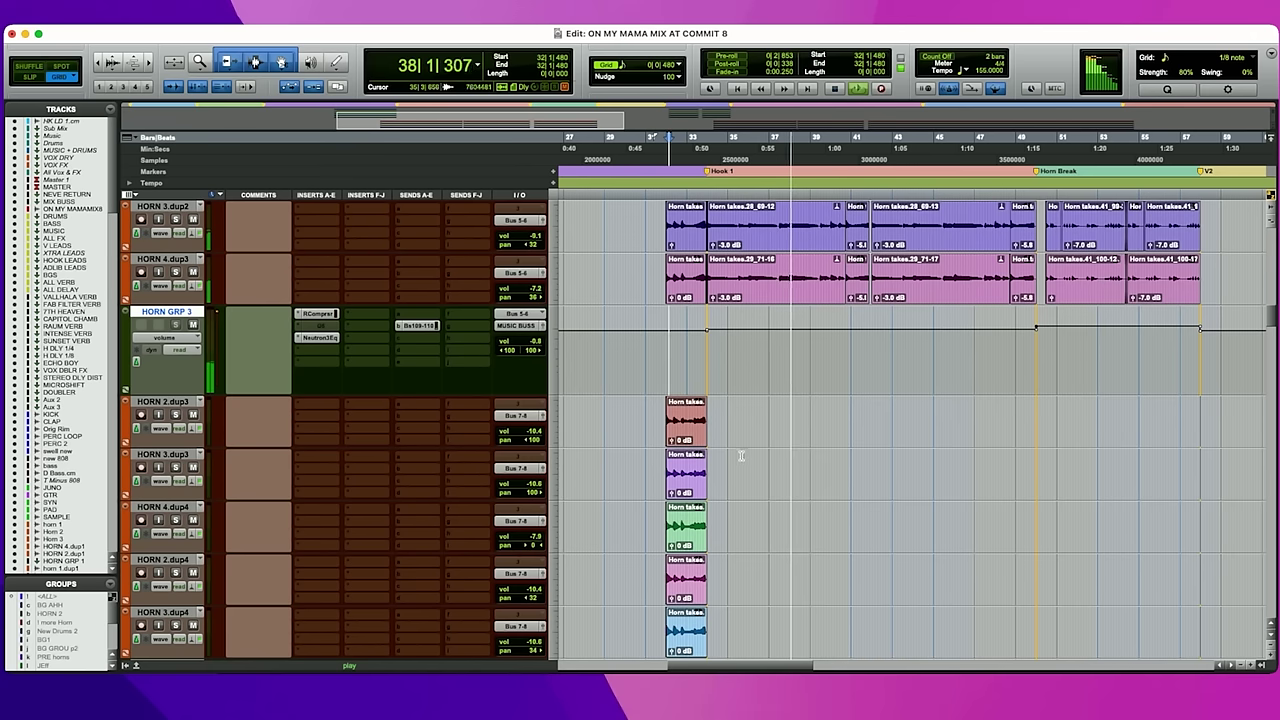
{"action": "key", "text": "space"}
Zoom in on the timeline around the start of Hook 1 and place the cursor at 31|4|480 on HORN 2.dup3.
{"action": "left_click", "coordinate": [729, 374]}
{"action": "key", "text": "t"}
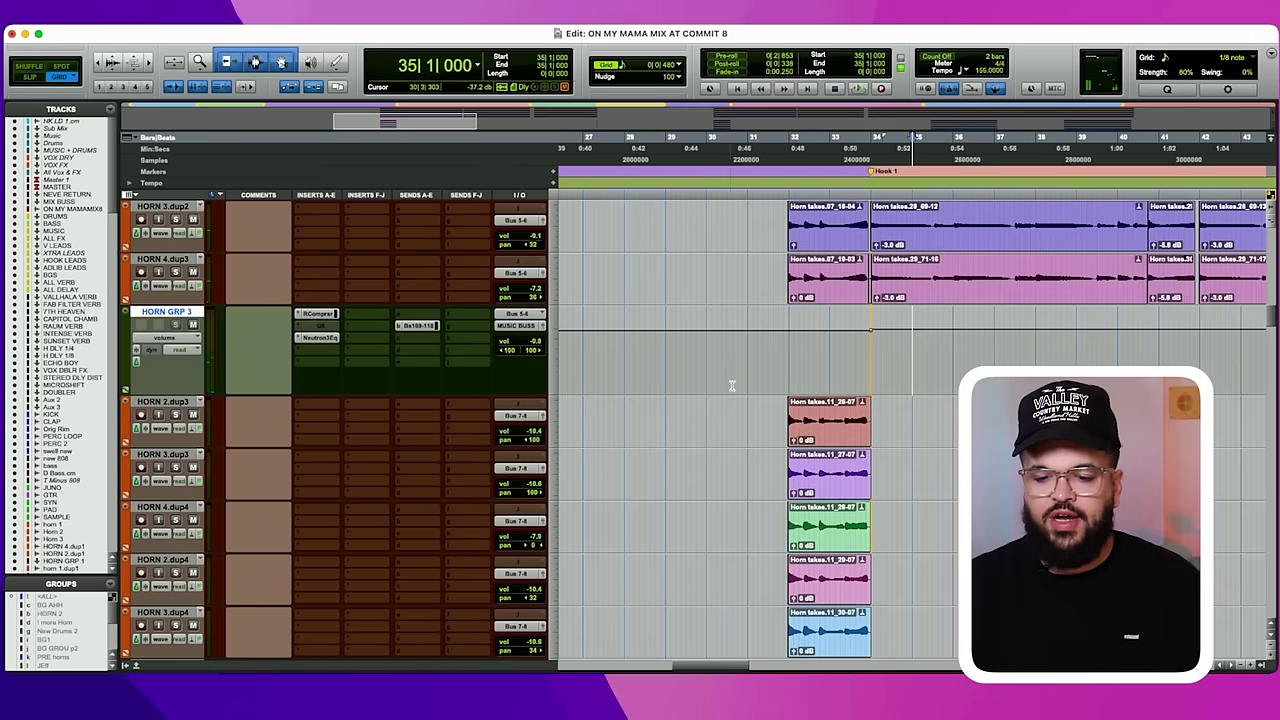
{"action": "scroll", "coordinate": [729, 378], "scroll_direction": "down", "scroll_amount": 2}
{"action": "scroll", "coordinate": [680, 411], "scroll_direction": "right", "scroll_amount": 2}
{"action": "scroll", "coordinate": [680, 411], "scroll_direction": "down", "scroll_amount": 2}
{"action": "scroll", "coordinate": [804, 331], "scroll_direction": "left", "scroll_amount": 2}
{"action": "scroll", "coordinate": [808, 332], "scroll_direction": "up", "scroll_amount": 3}
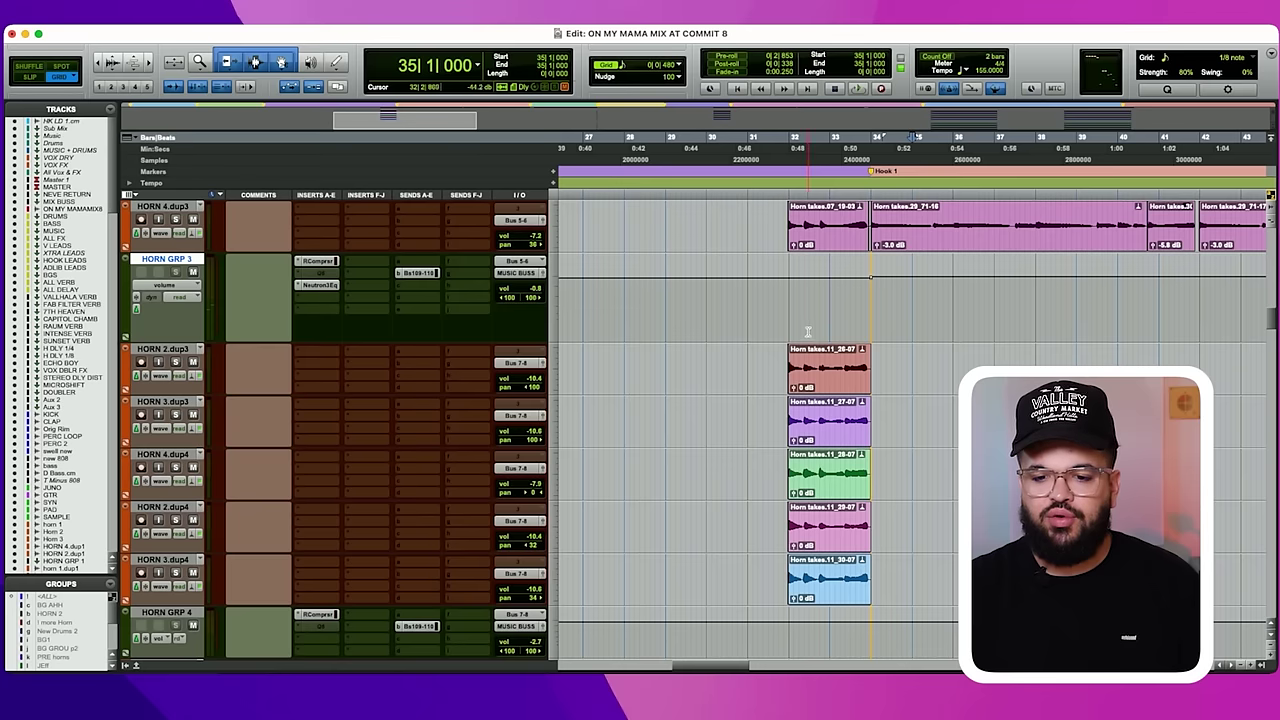
{"action": "scroll", "coordinate": [808, 335], "scroll_direction": "right", "scroll_amount": 2}
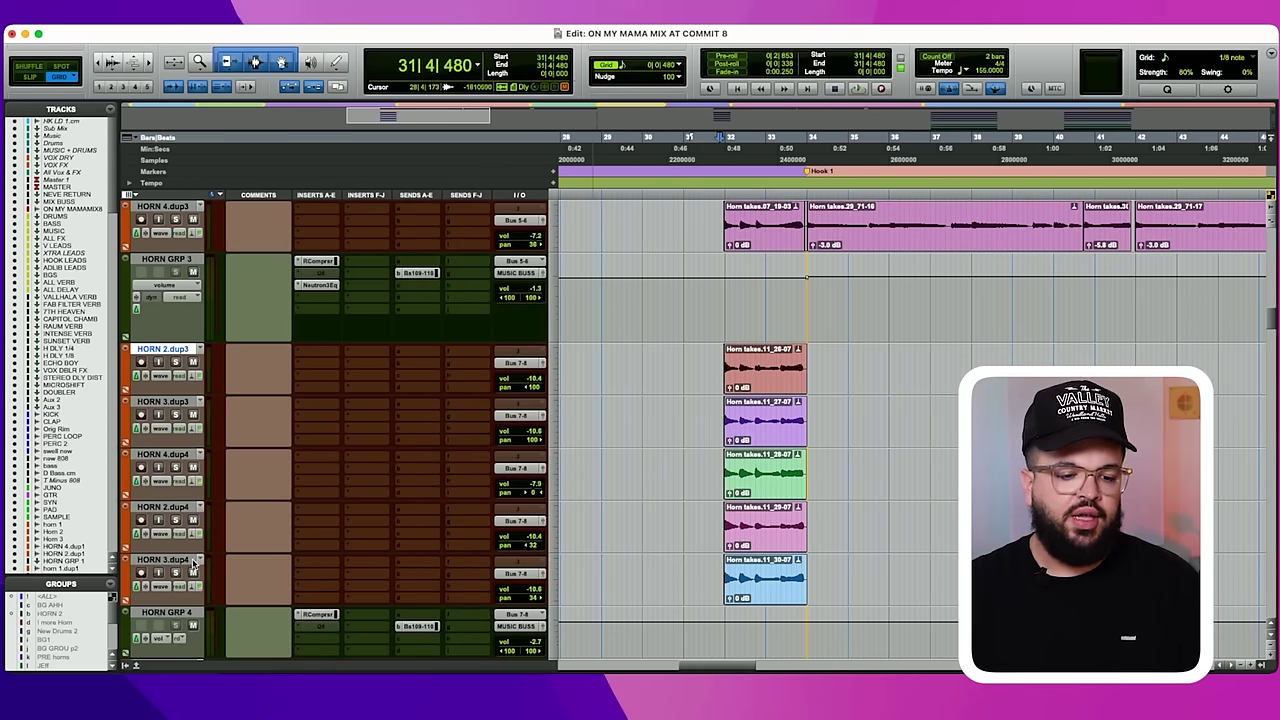
Select and solo the tracks from HORN 2.dup3 through HORN 3.dup4 and play them from 31|3|000.
{"action": "left_click", "coordinate": [190, 561], "text": "shift"}
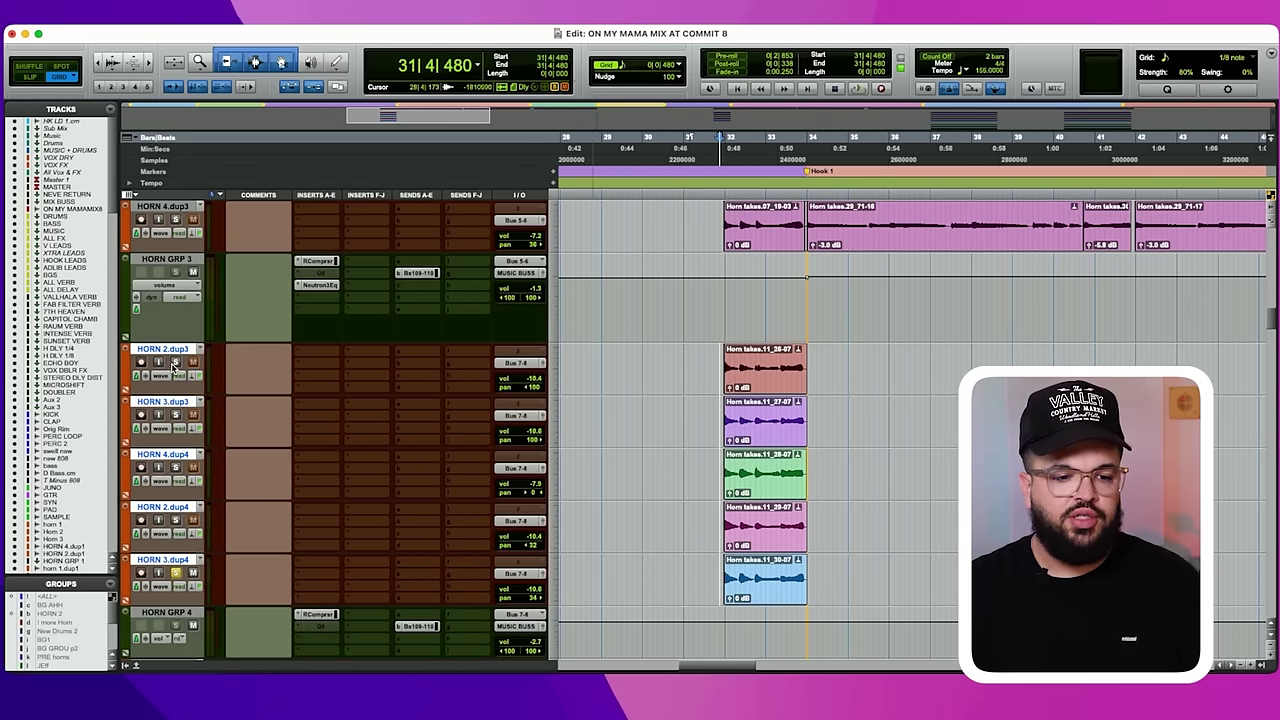
{"action": "left_click", "coordinate": [720, 364]}
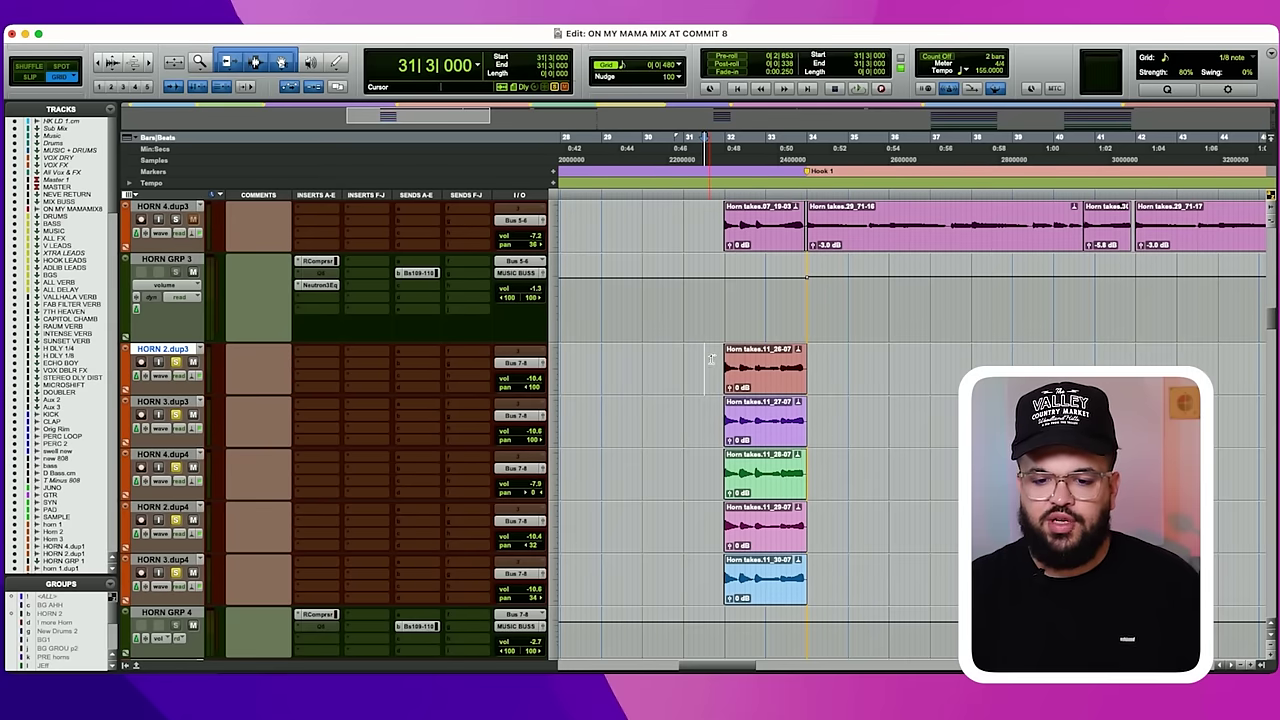
{"action": "scroll", "coordinate": [723, 393], "scroll_direction": "right", "scroll_amount": 2}
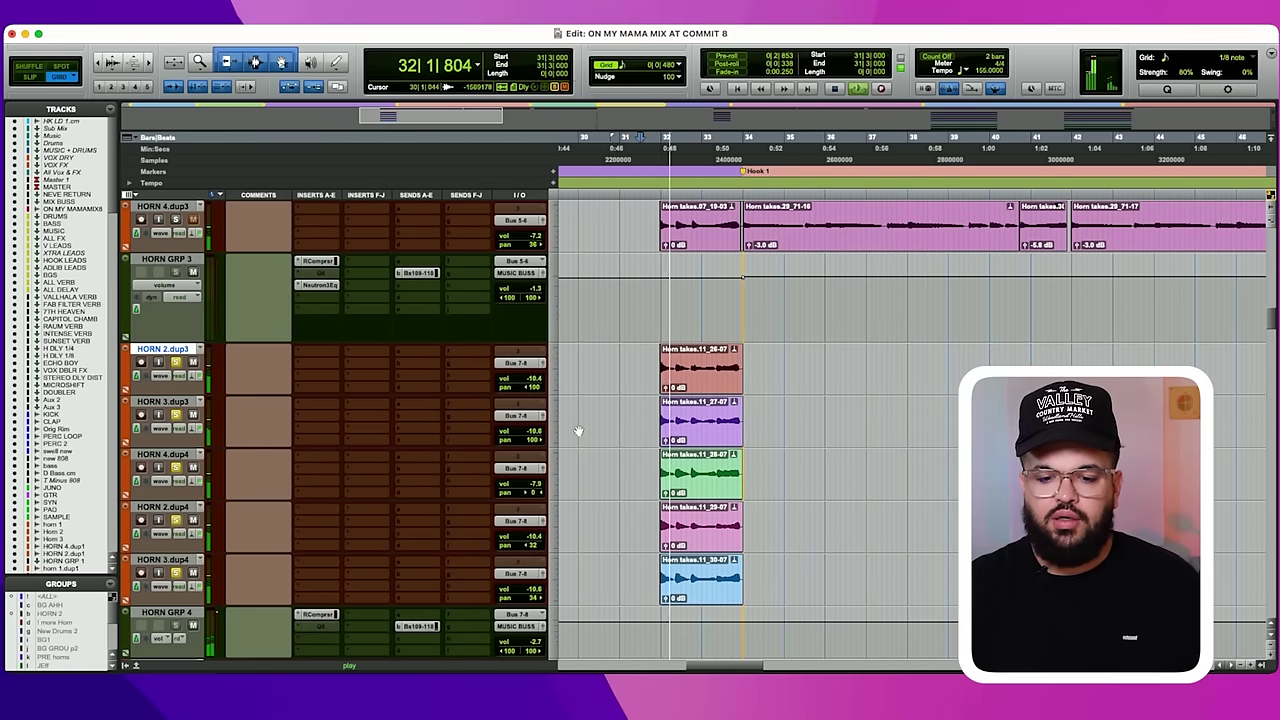
{"action": "scroll", "coordinate": [600, 428], "scroll_direction": "down", "scroll_amount": 1}
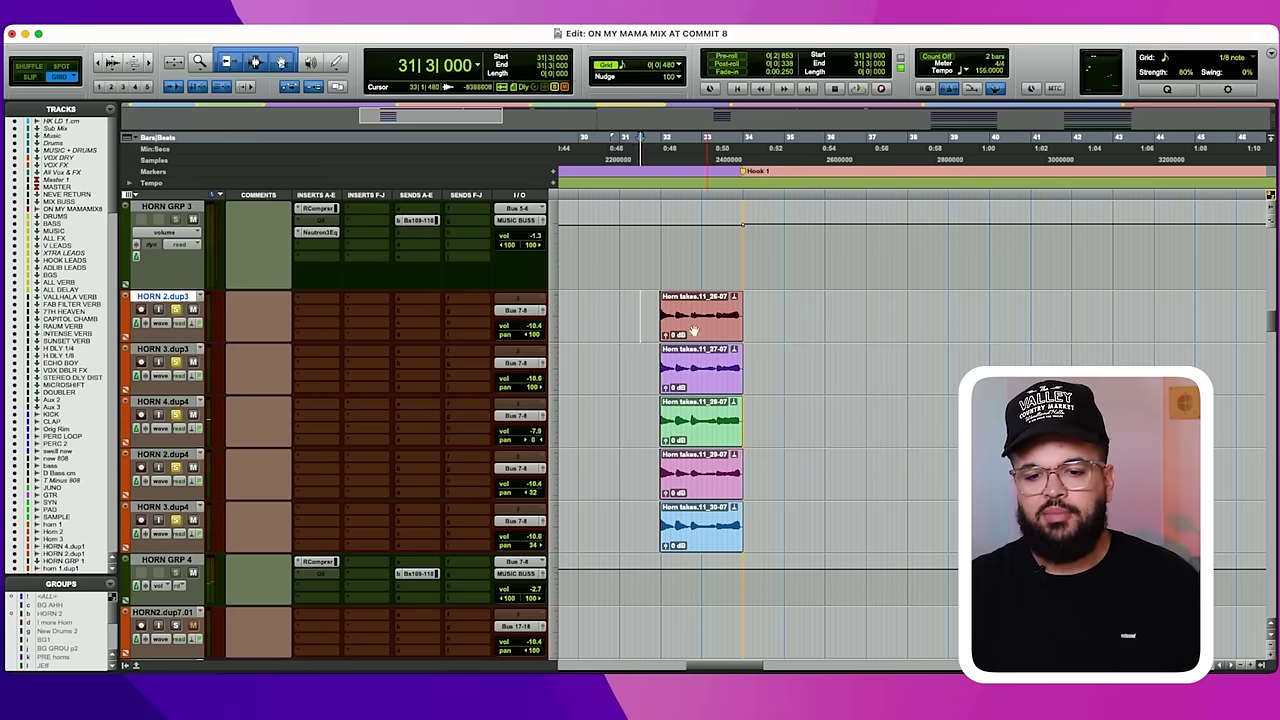
{"action": "scroll", "coordinate": [708, 258], "scroll_direction": "up", "scroll_amount": 3}
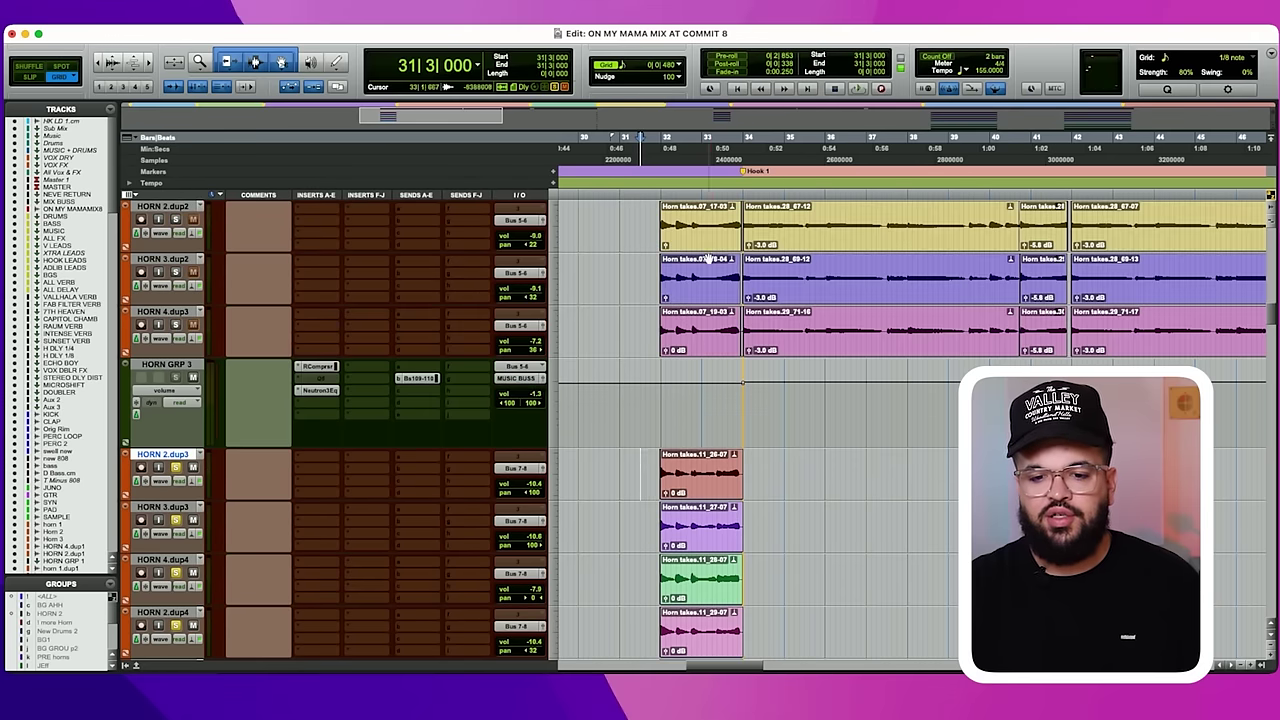
Unsolo the HORN GRP 4 source tracks and play the mix from 31|4|480, then stop playback.
{"action": "left_click", "coordinate": [656, 404]}
{"action": "key", "text": "space"}
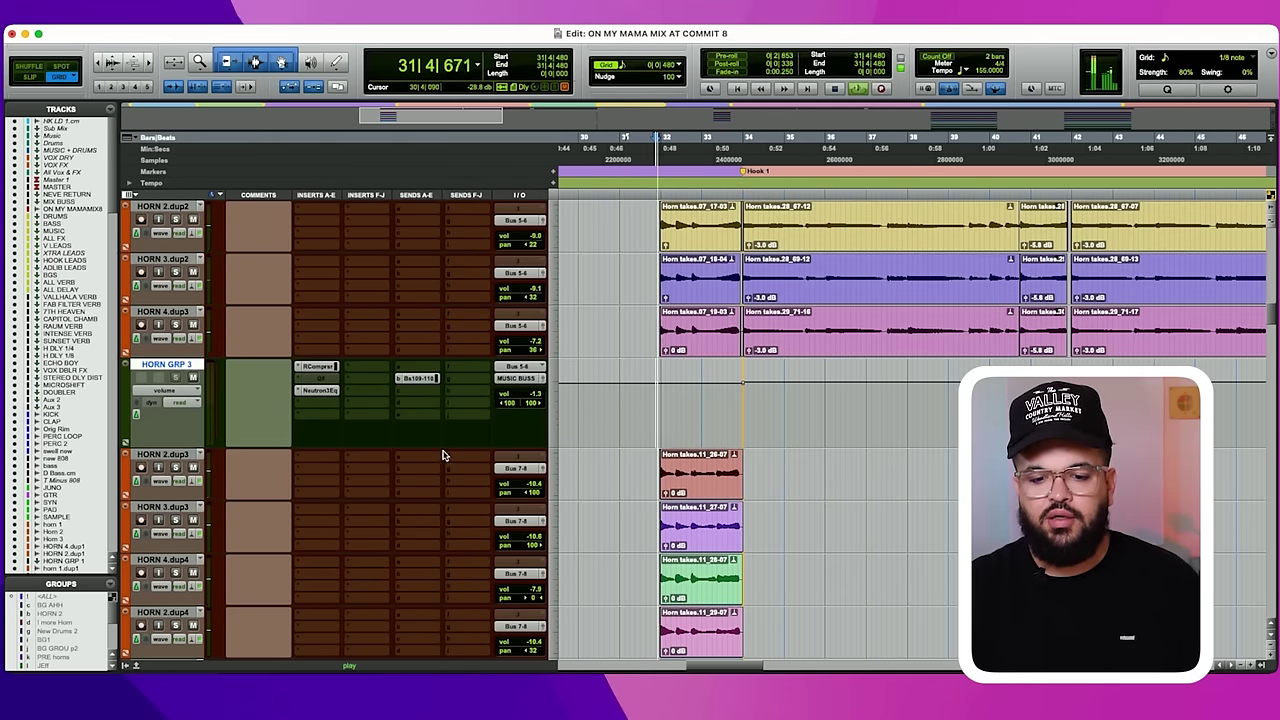
{"action": "scroll", "coordinate": [163, 470], "scroll_direction": "down", "scroll_amount": 1}
{"action": "key", "text": "space"}
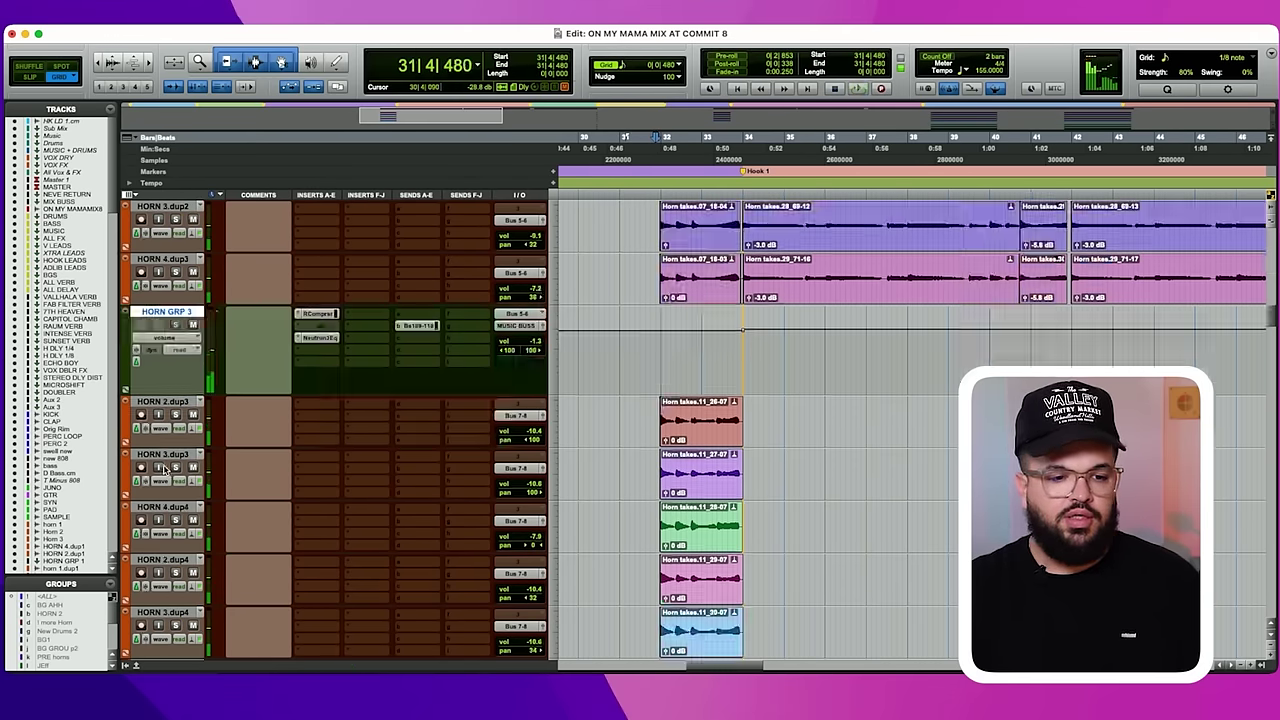
Solo HORN 2.dup3 through HORN 3.dup4 together with HORN 3.dup1 through HORN 4.dup3, and play both horn sets from 31|4|480.
{"action": "scroll", "coordinate": [163, 470], "scroll_direction": "down", "scroll_amount": 1}
{"action": "left_click", "coordinate": [183, 561], "text": "shift"}
{"action": "scroll", "coordinate": [270, 447], "scroll_direction": "up", "scroll_amount": 4}
{"action": "scroll", "coordinate": [183, 418], "scroll_direction": "up", "scroll_amount": 4}
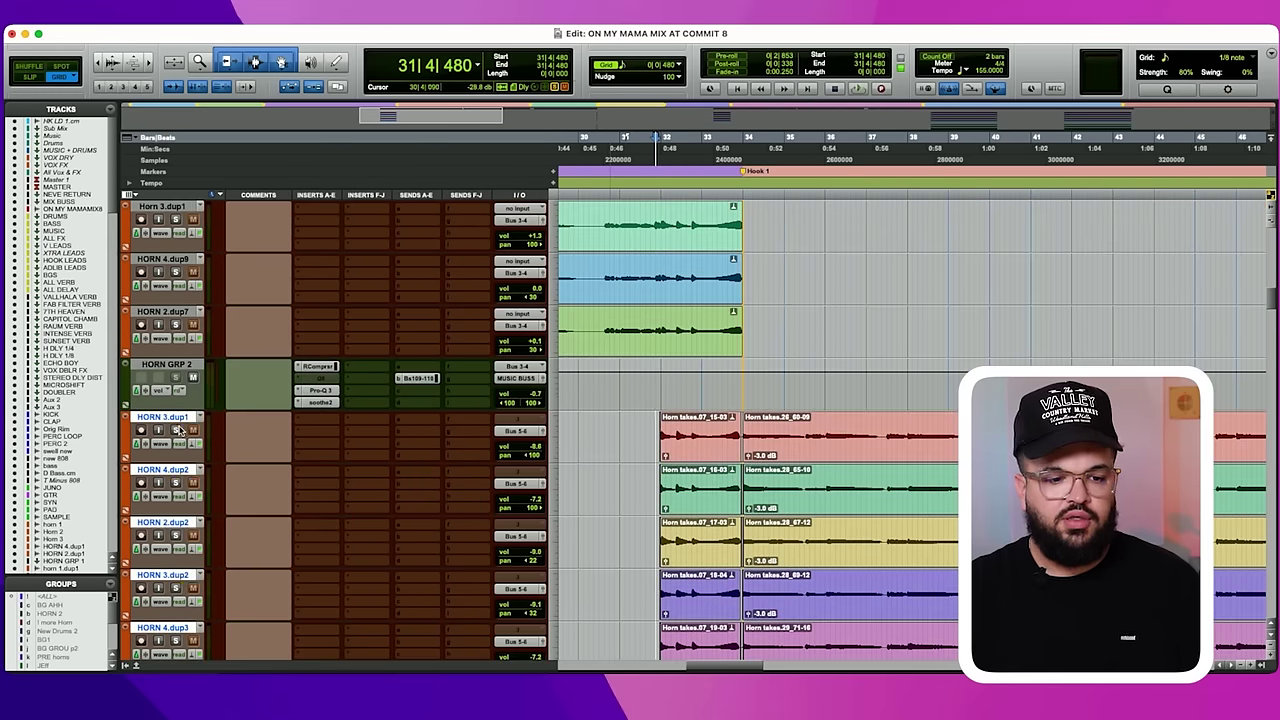
{"action": "scroll", "coordinate": [471, 400], "scroll_direction": "down", "scroll_amount": 3}
{"action": "key", "text": "space"}
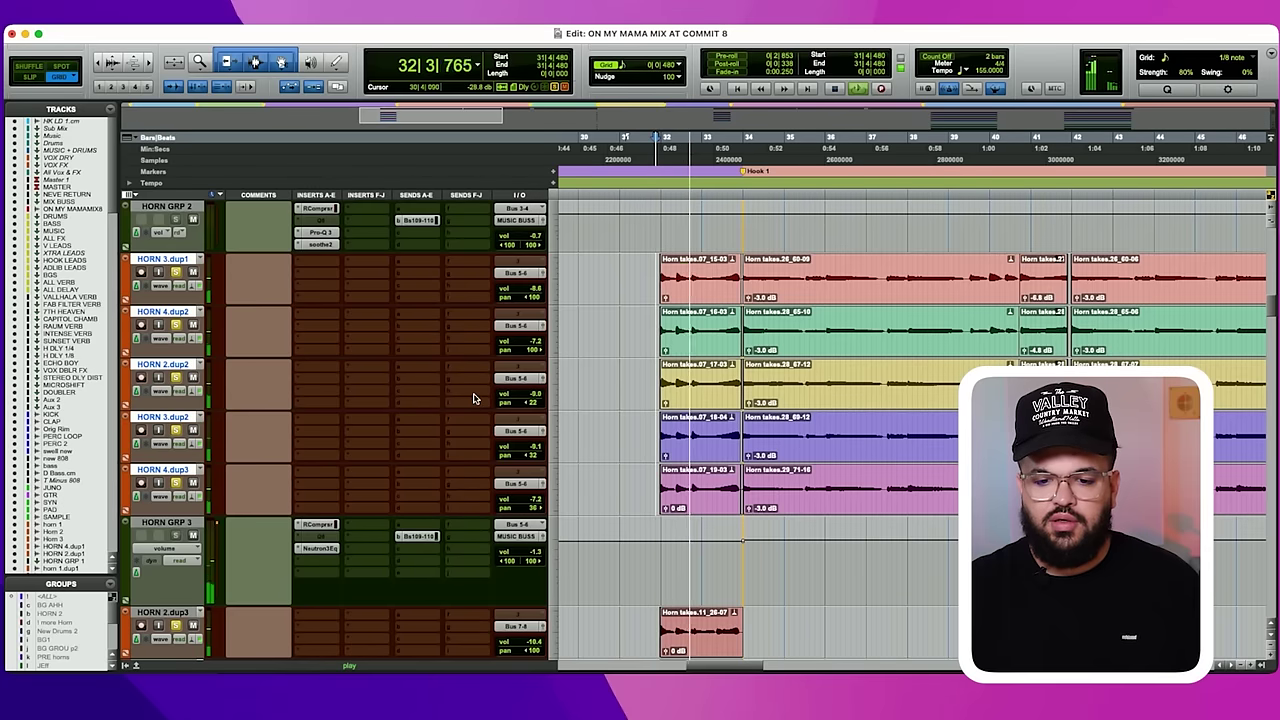
{"action": "scroll", "coordinate": [475, 398], "scroll_direction": "down", "scroll_amount": 2}
{"action": "scroll", "coordinate": [468, 412], "scroll_direction": "down", "scroll_amount": 1}
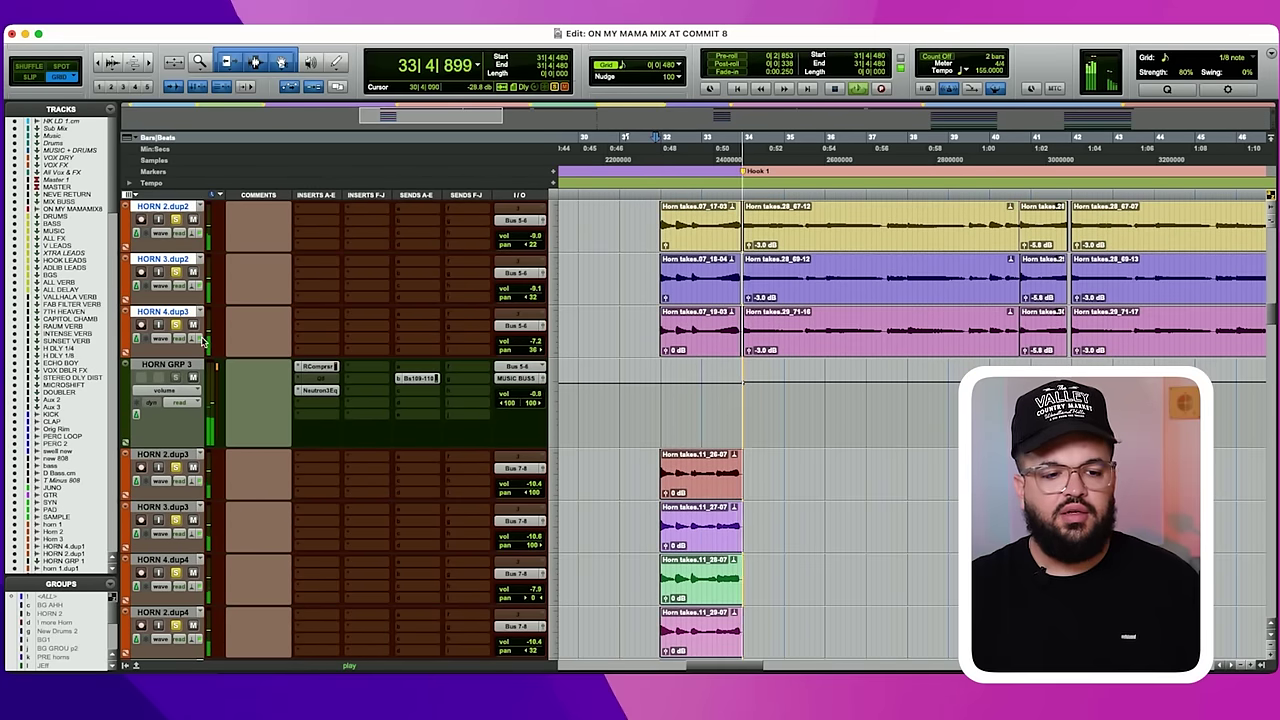
{"action": "key", "text": "space"}
Unsolo both horn sets, select the first HORN2.dup7.01 clip in the horn 2 section and zoom in on it.
{"action": "scroll", "coordinate": [670, 508], "scroll_direction": "down", "scroll_amount": 6}
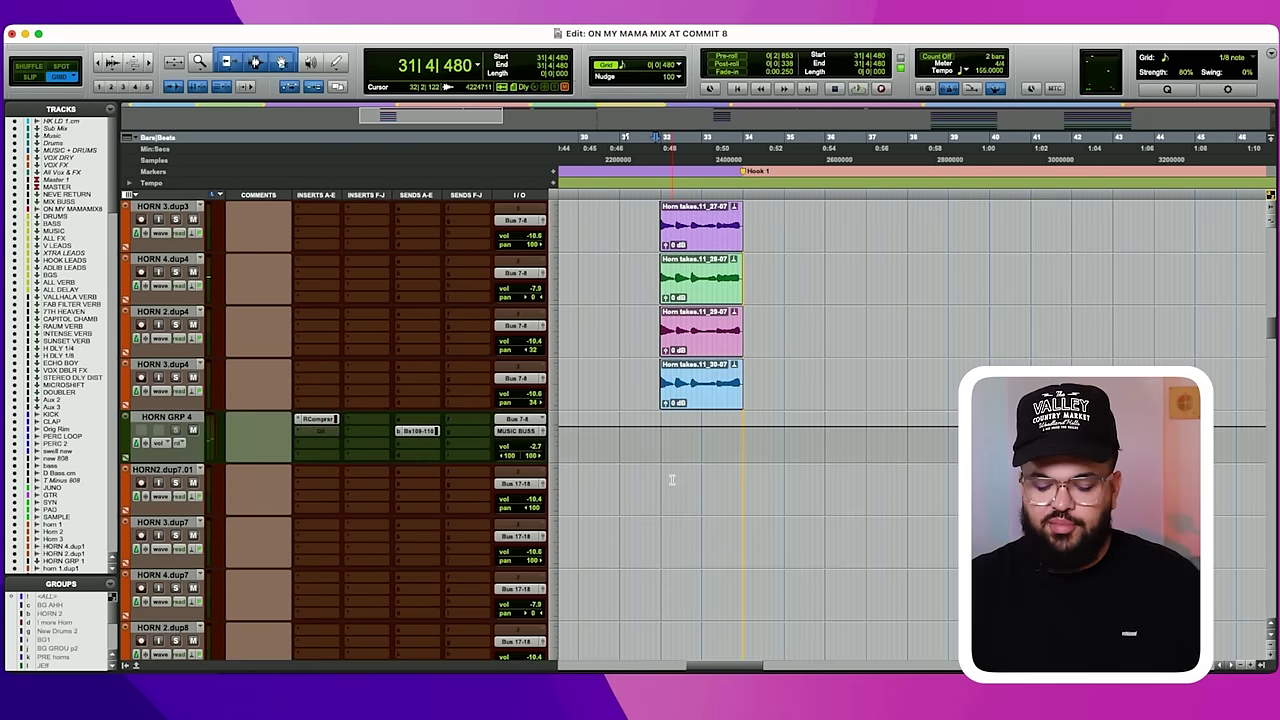
{"action": "key", "text": "r"}
{"action": "key", "text": "r"}
{"action": "key", "text": "r"}
{"action": "scroll", "coordinate": [810, 450], "scroll_direction": "down", "scroll_amount": 7}
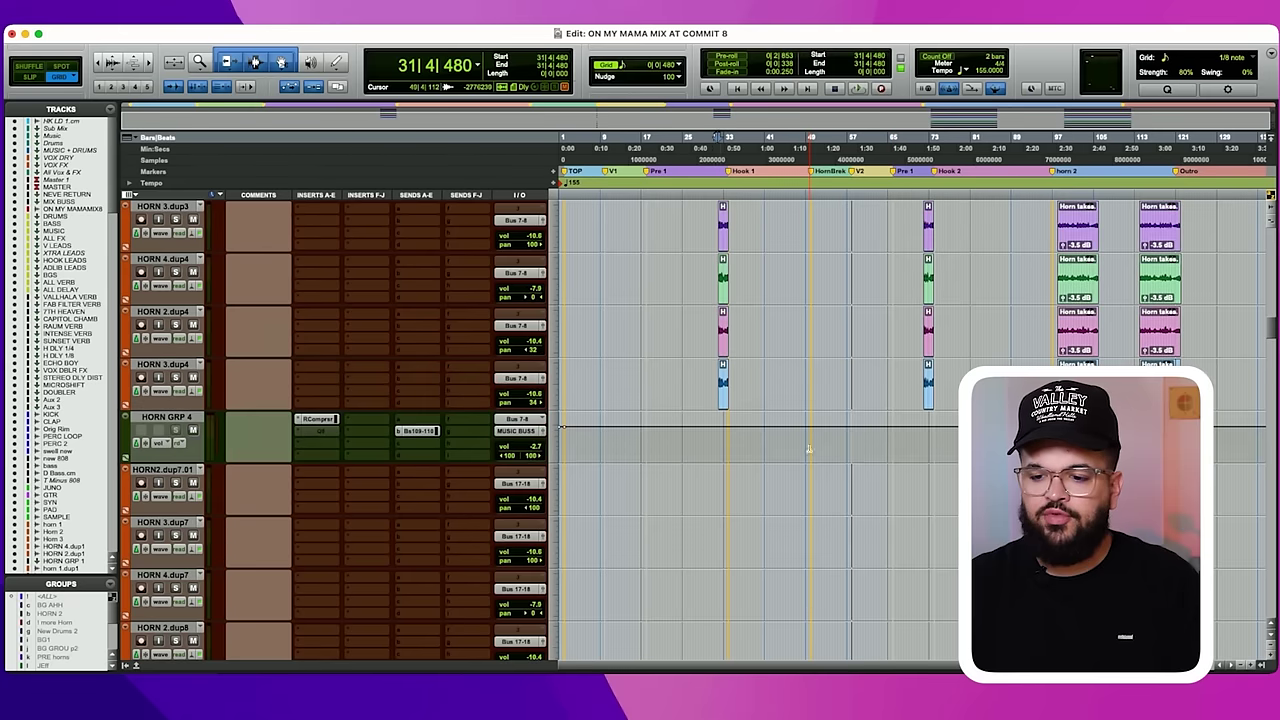
{"action": "scroll", "coordinate": [815, 448], "scroll_direction": "up", "scroll_amount": 5}
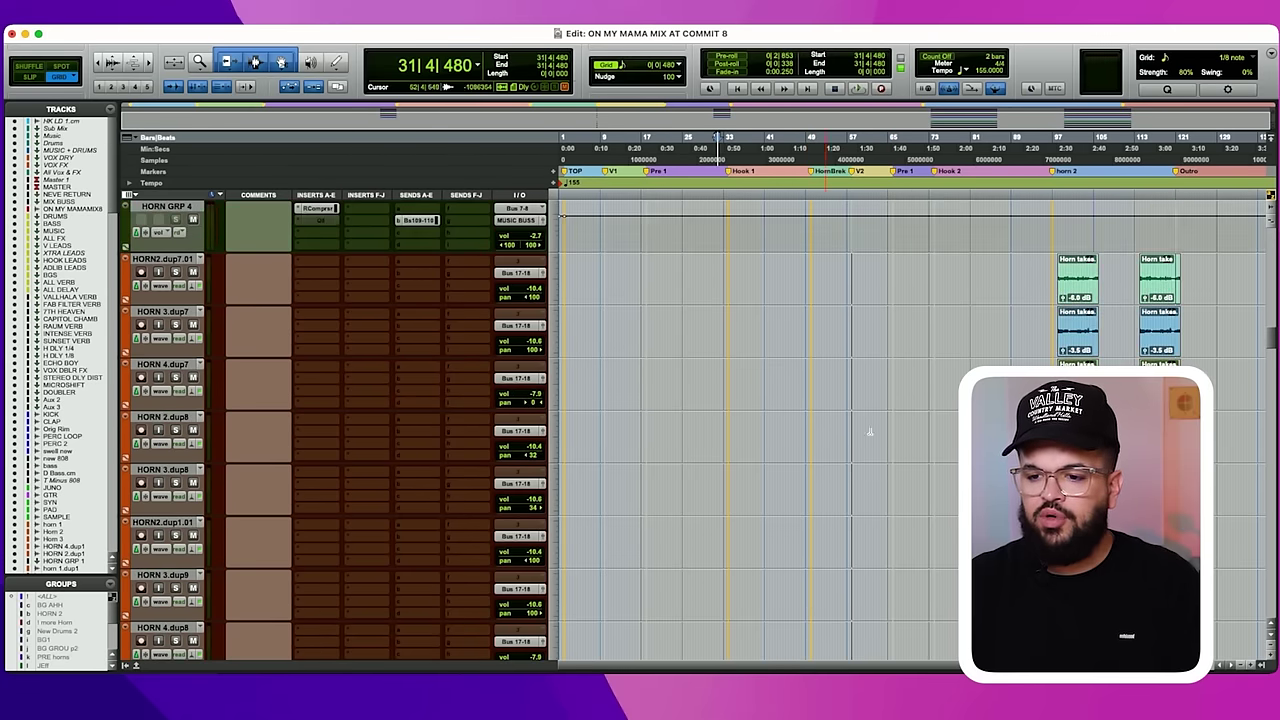
{"action": "left_click", "coordinate": [1076, 271]}
{"action": "key", "text": "t"}
{"action": "key", "text": "t"}
{"action": "key", "text": "t"}
Select and solo the tracks from HORN2.dup7.01 through HORN 3.dup10 and play them from 97|4|000.
{"action": "left_click", "coordinate": [846, 298]}
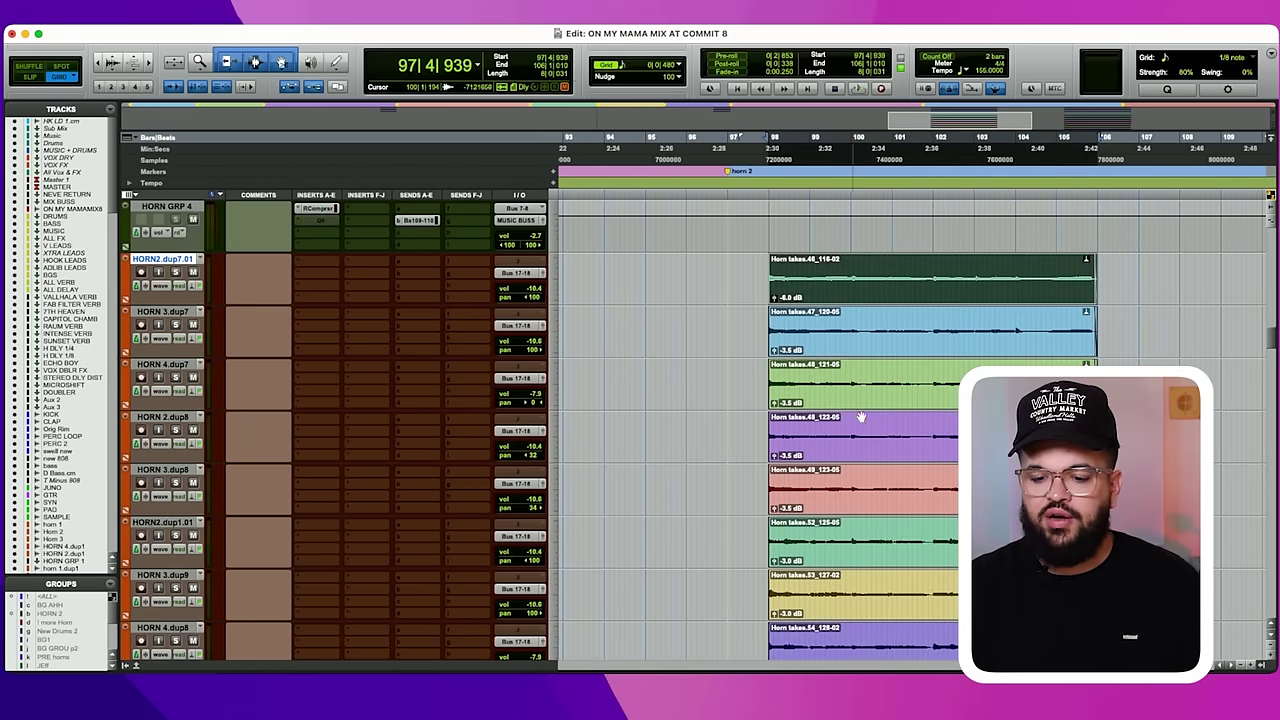
{"action": "scroll", "coordinate": [868, 590], "scroll_direction": "down", "scroll_amount": 3}
{"action": "left_click", "coordinate": [868, 605]}
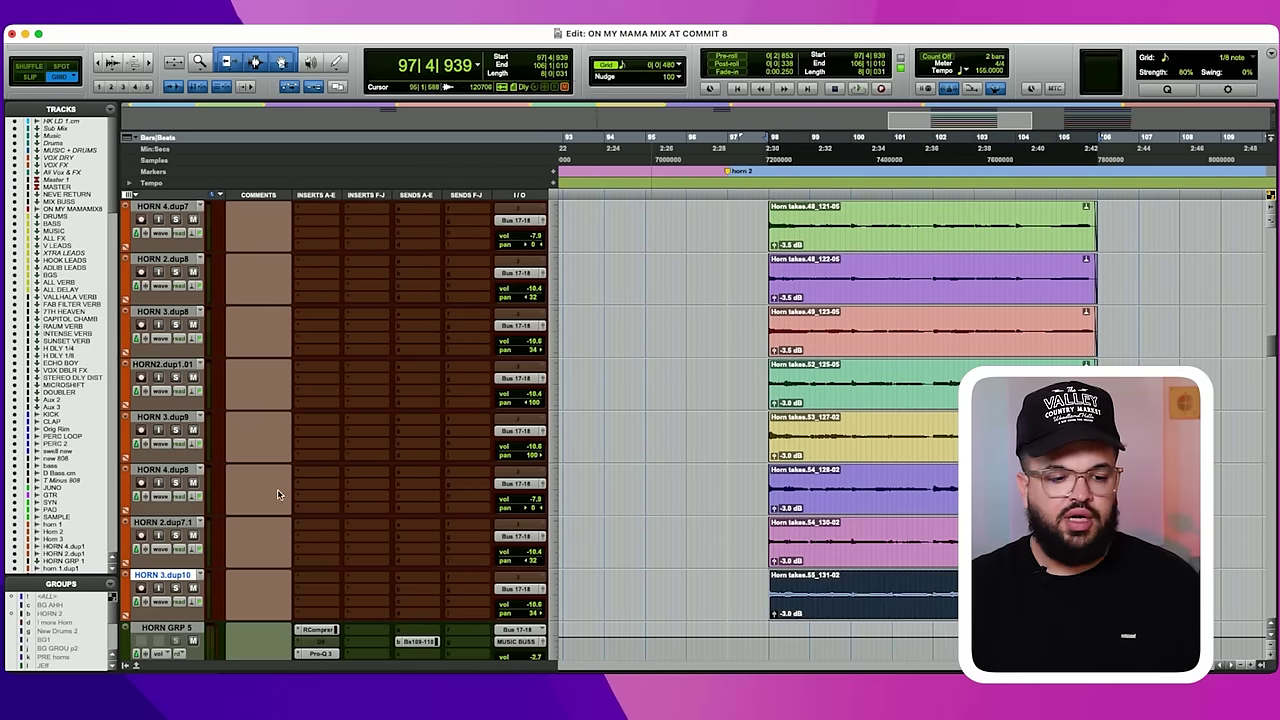
{"action": "scroll", "coordinate": [158, 582], "scroll_direction": "up", "scroll_amount": 4}
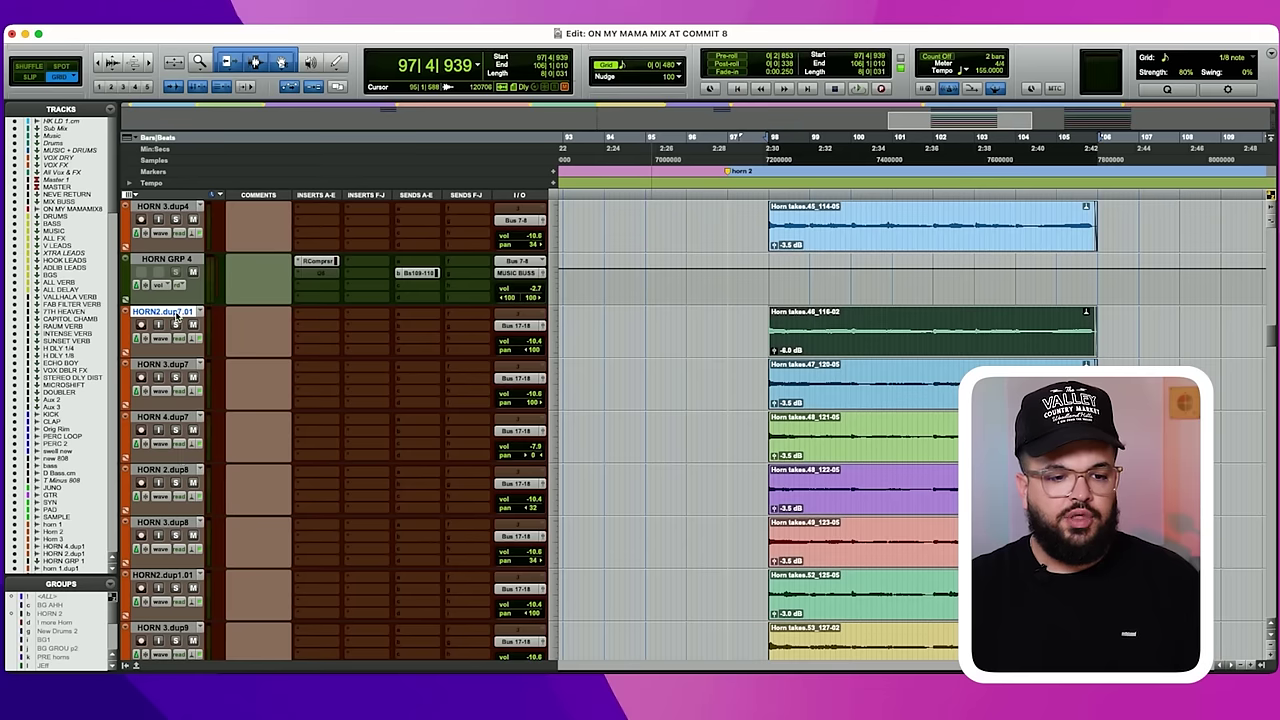
{"action": "left_click", "coordinate": [184, 363], "text": "shift"}
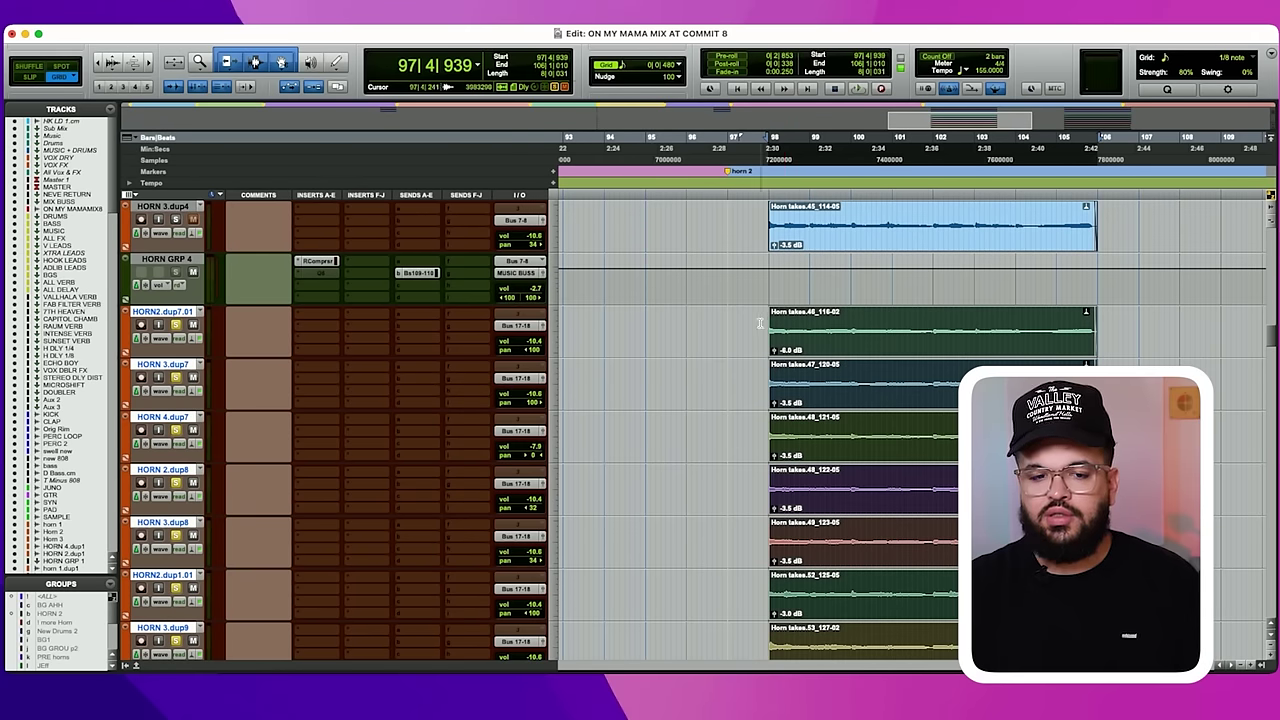
{"action": "left_click", "coordinate": [760, 321]}
{"action": "key", "text": "space"}
{"action": "scroll", "coordinate": [654, 351], "scroll_direction": "up", "scroll_amount": 6}
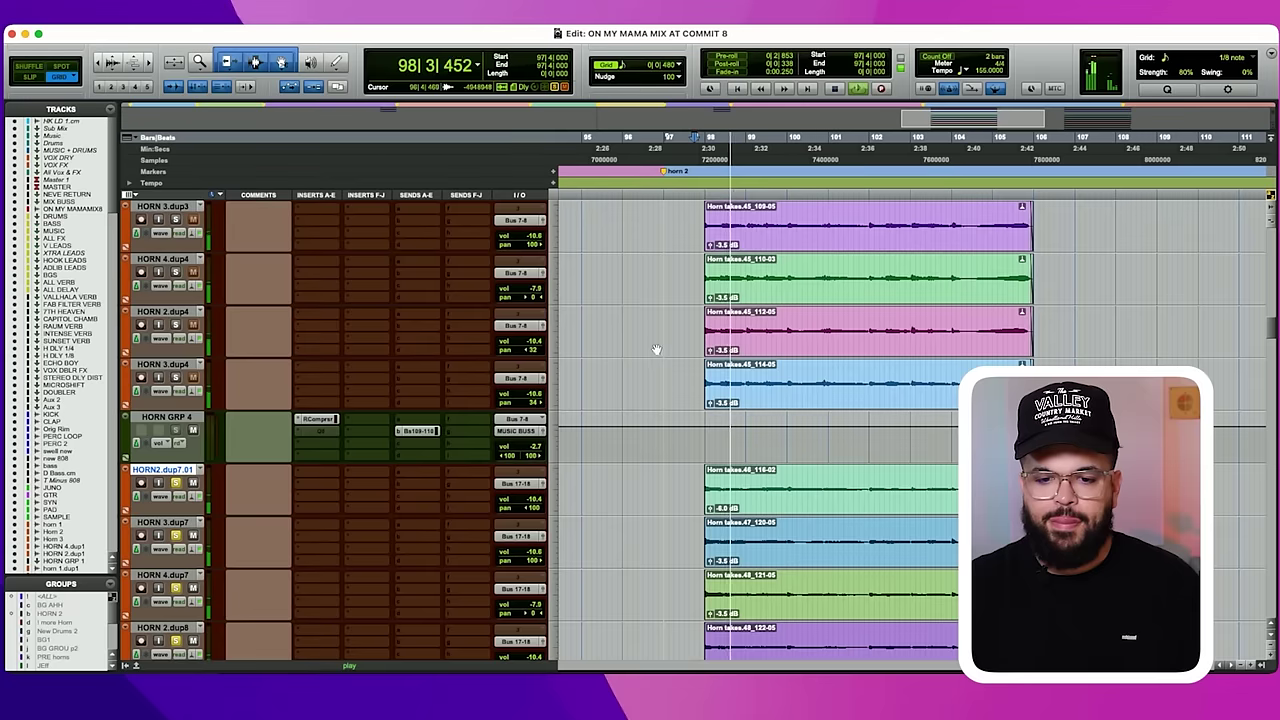
{"action": "key", "text": "space"}
Add HORN 2.dup3 through HORN 3.dup4 to the soloed tracks and play both horn sets from 97|4|000.
{"action": "left_click", "coordinate": [186, 559]}
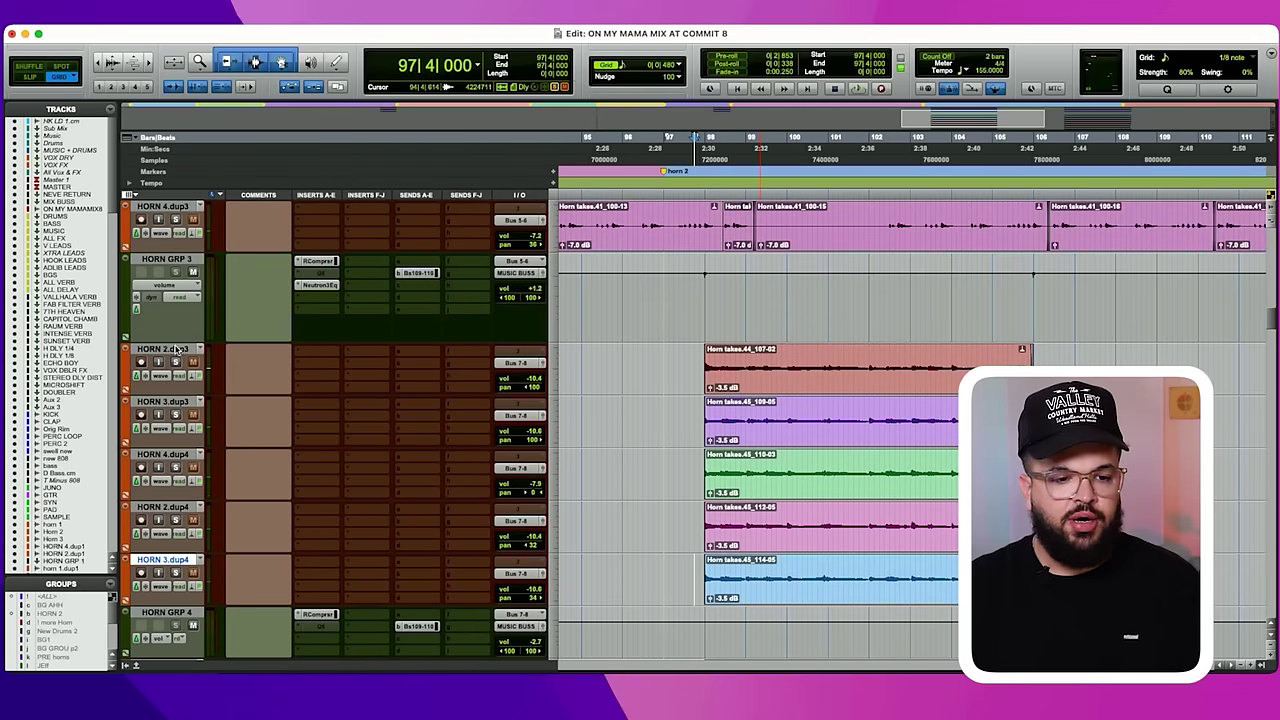
{"action": "scroll", "coordinate": [657, 349], "scroll_direction": "down", "scroll_amount": 4}
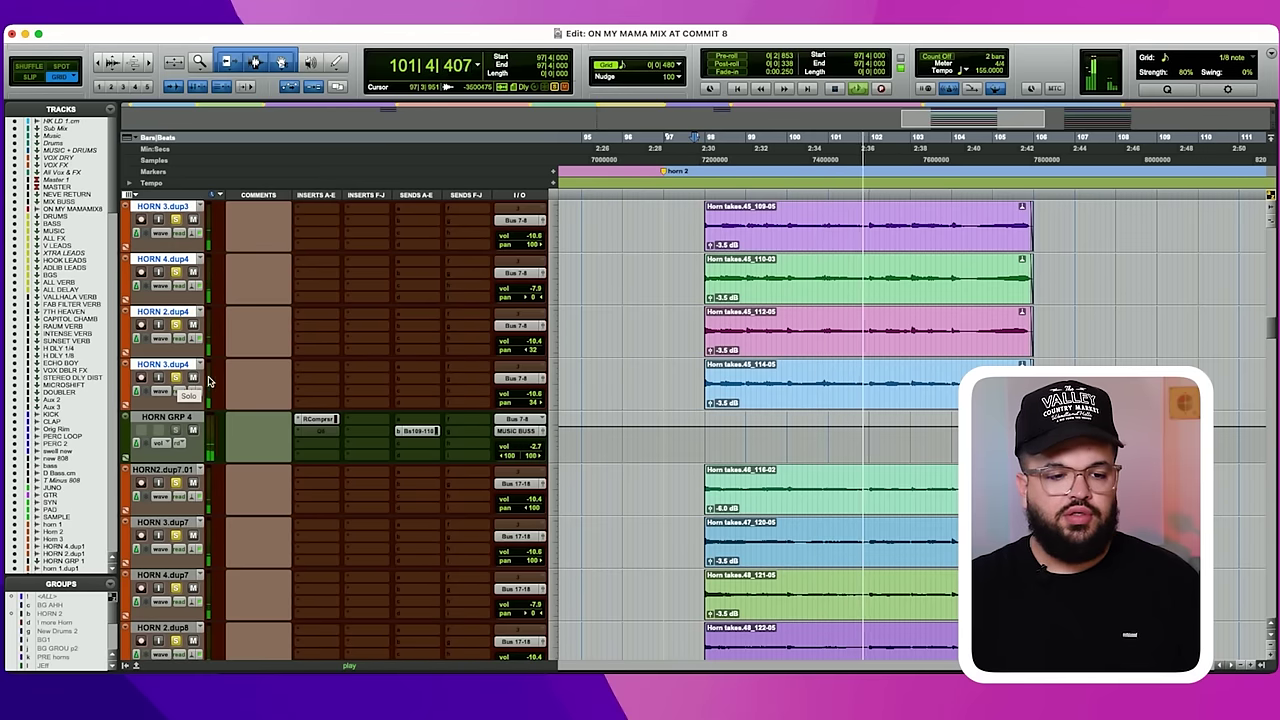
{"action": "key", "text": "space"}
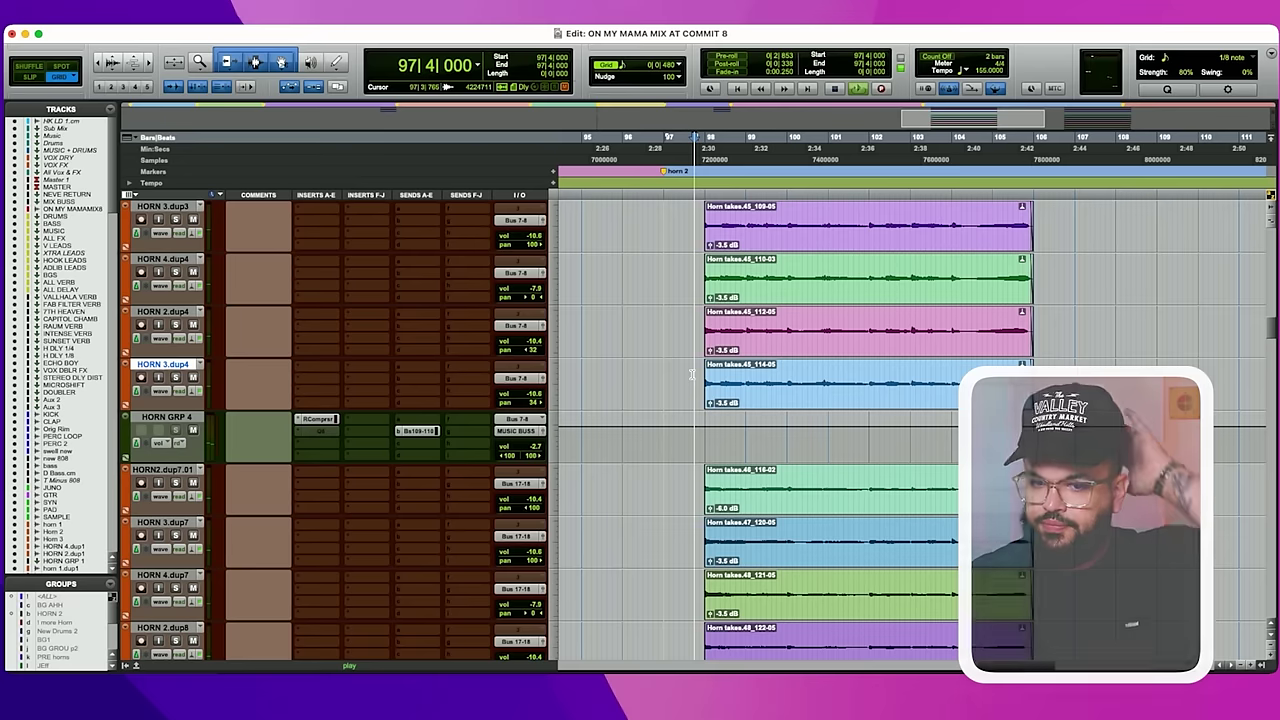
Unsolo the horn tracks, play the mix from 97|4|000 and zoom out on the timeline with the cursor at 100|3|480.
{"action": "key", "text": "space"}
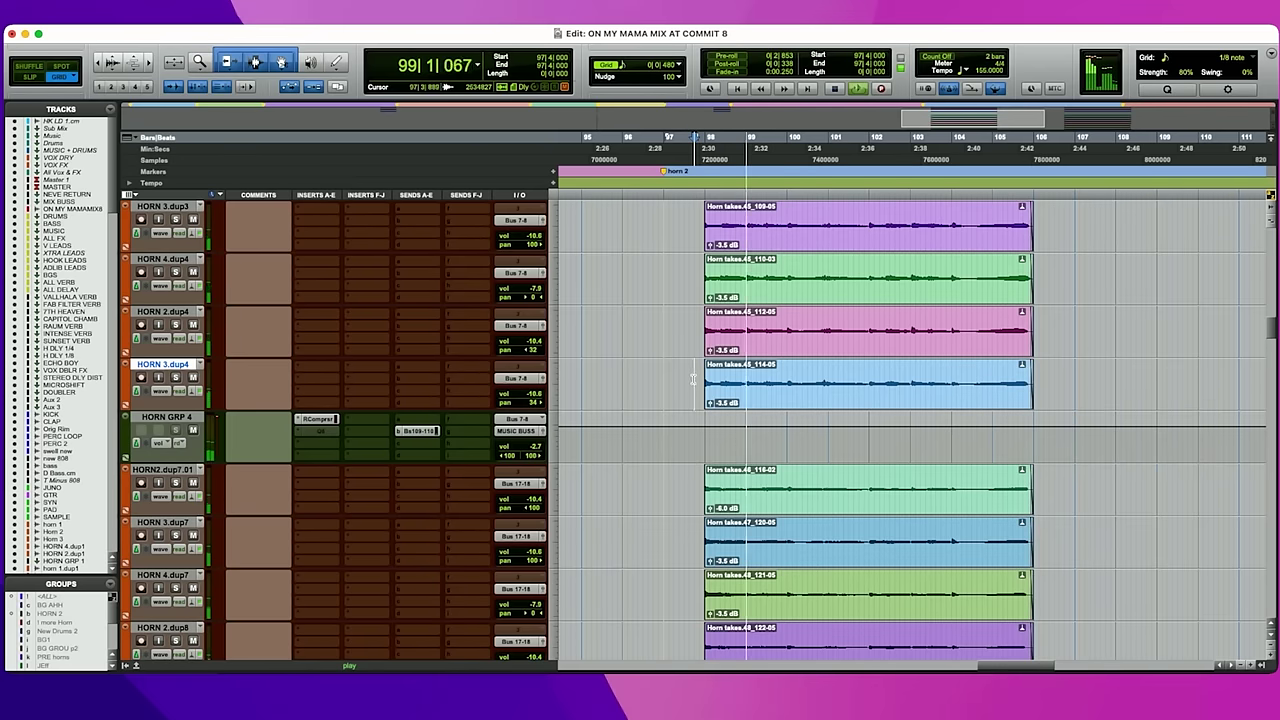
{"action": "scroll", "coordinate": [694, 380], "scroll_direction": "right", "scroll_amount": 2}
{"action": "key", "text": "r"}
{"action": "key", "text": "r"}
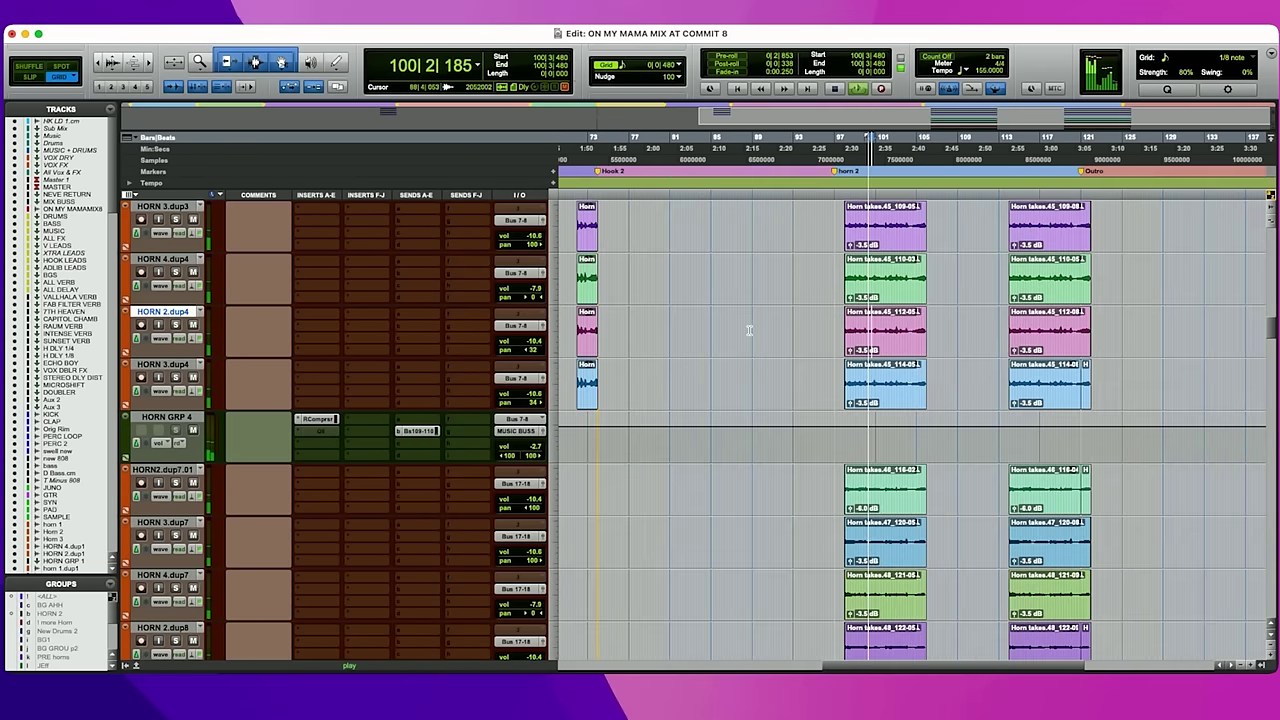
Place the cursor at 102|4|000 on the nmym1010A105 track, zoom in on the timeline and stop playback.
{"action": "scroll", "coordinate": [748, 343], "scroll_direction": "down", "scroll_amount": 6}
{"action": "key", "text": "Down"}
{"action": "scroll", "coordinate": [746, 343], "scroll_direction": "down", "scroll_amount": 3}
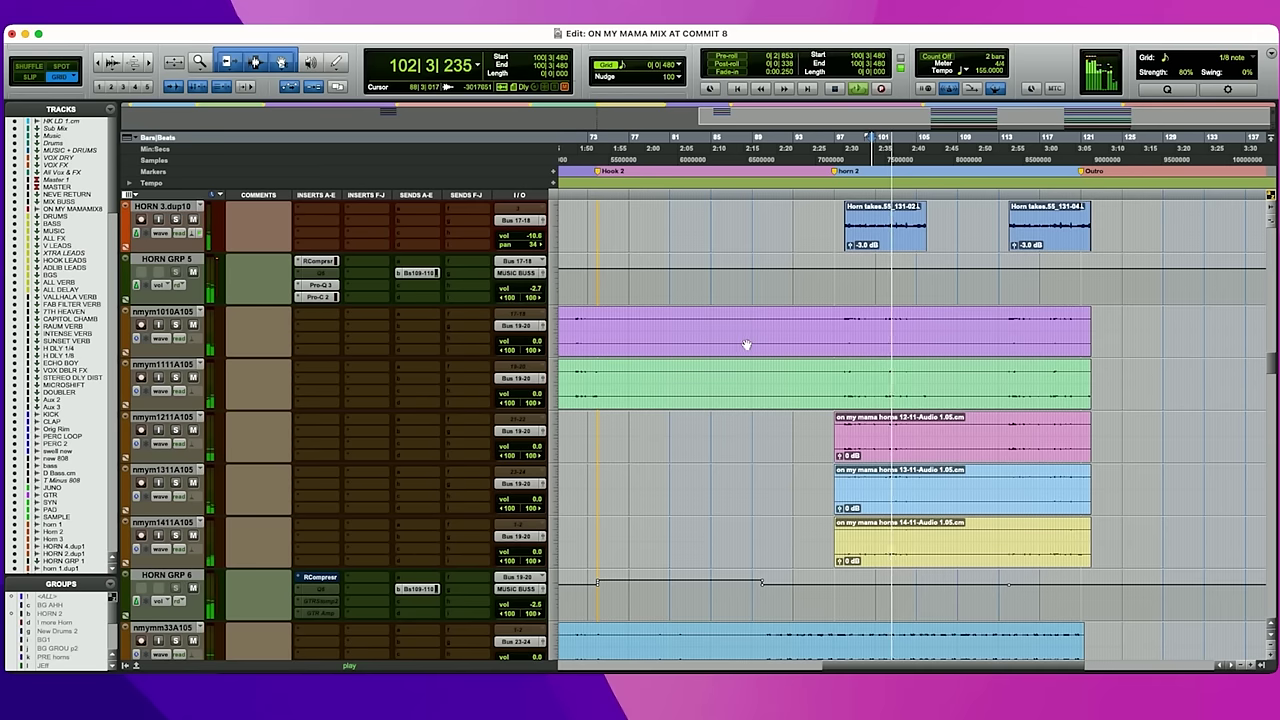
{"action": "left_click", "coordinate": [893, 319]}
{"action": "key", "text": "t"}
{"action": "key", "text": "space"}
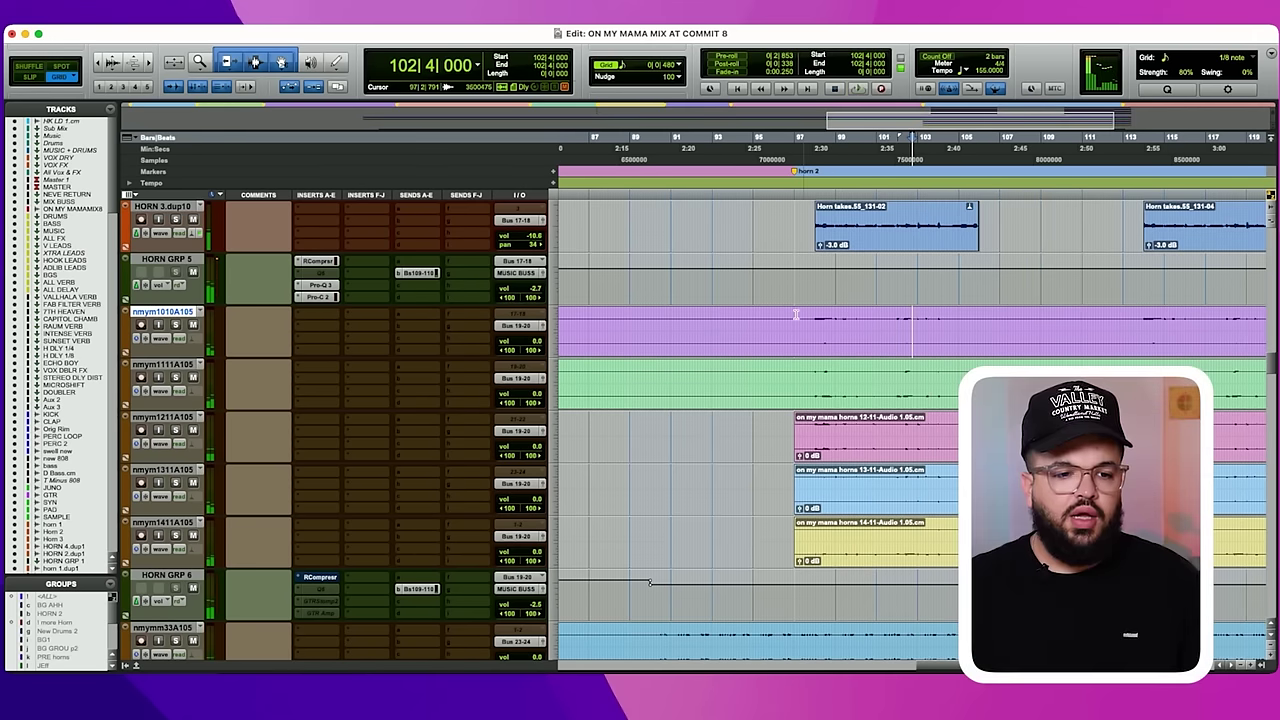
Examine the horn track groups from HORN GRP 1 through HORN GRP 6 and the drum and synth tracks above them.
{"action": "scroll", "coordinate": [314, 329], "scroll_direction": "up", "scroll_amount": 4}
{"action": "scroll", "coordinate": [318, 424], "scroll_direction": "down", "scroll_amount": 3}
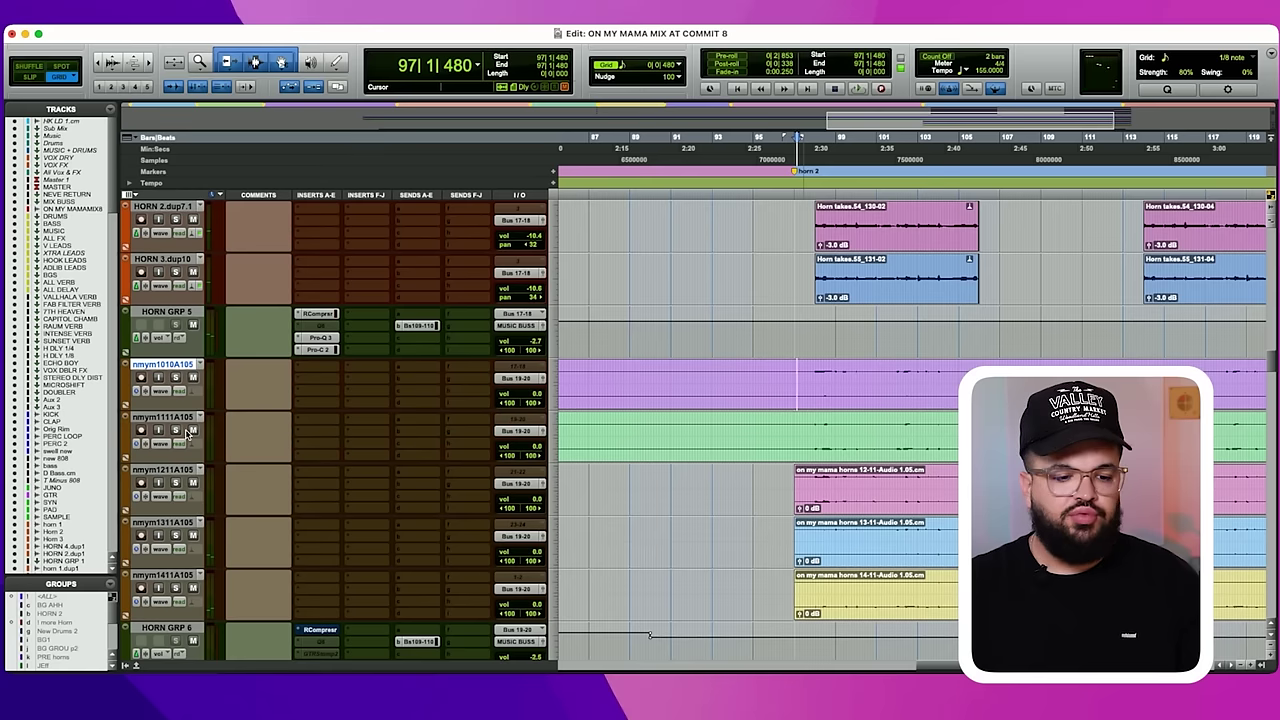
{"action": "scroll", "coordinate": [620, 405], "scroll_direction": "up", "scroll_amount": 10}
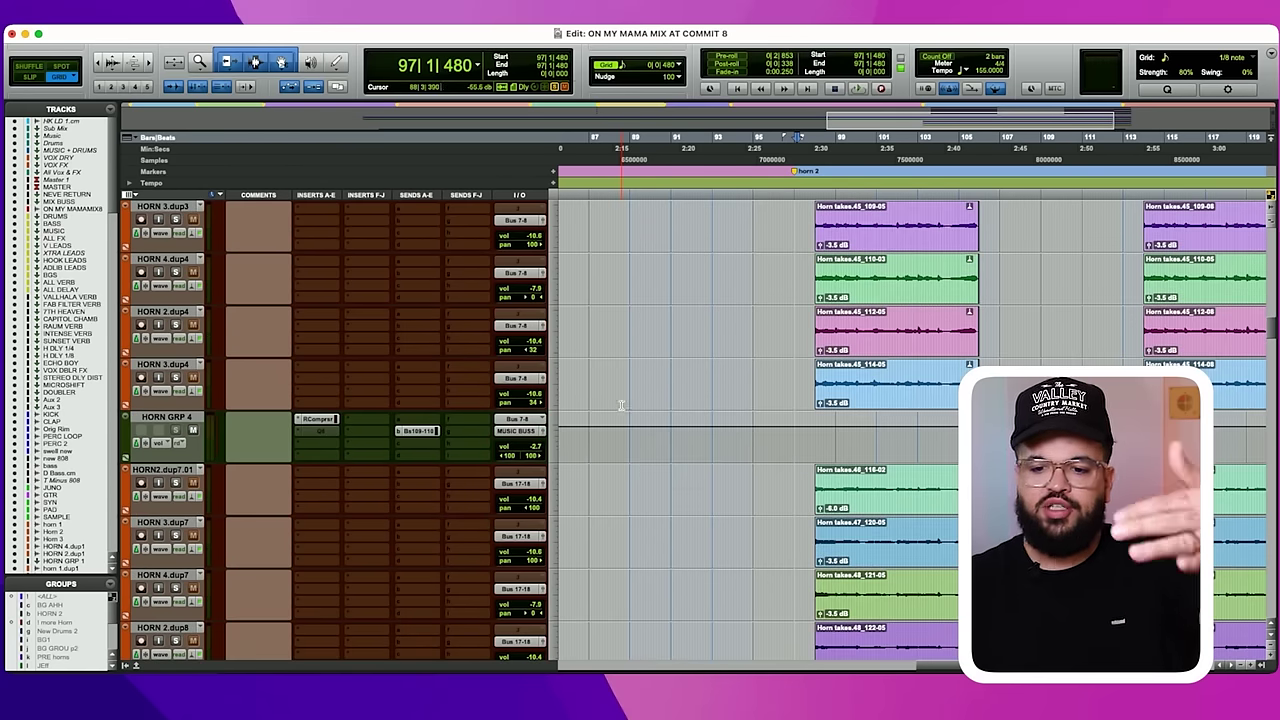
{"action": "scroll", "coordinate": [620, 405], "scroll_direction": "up", "scroll_amount": 10}
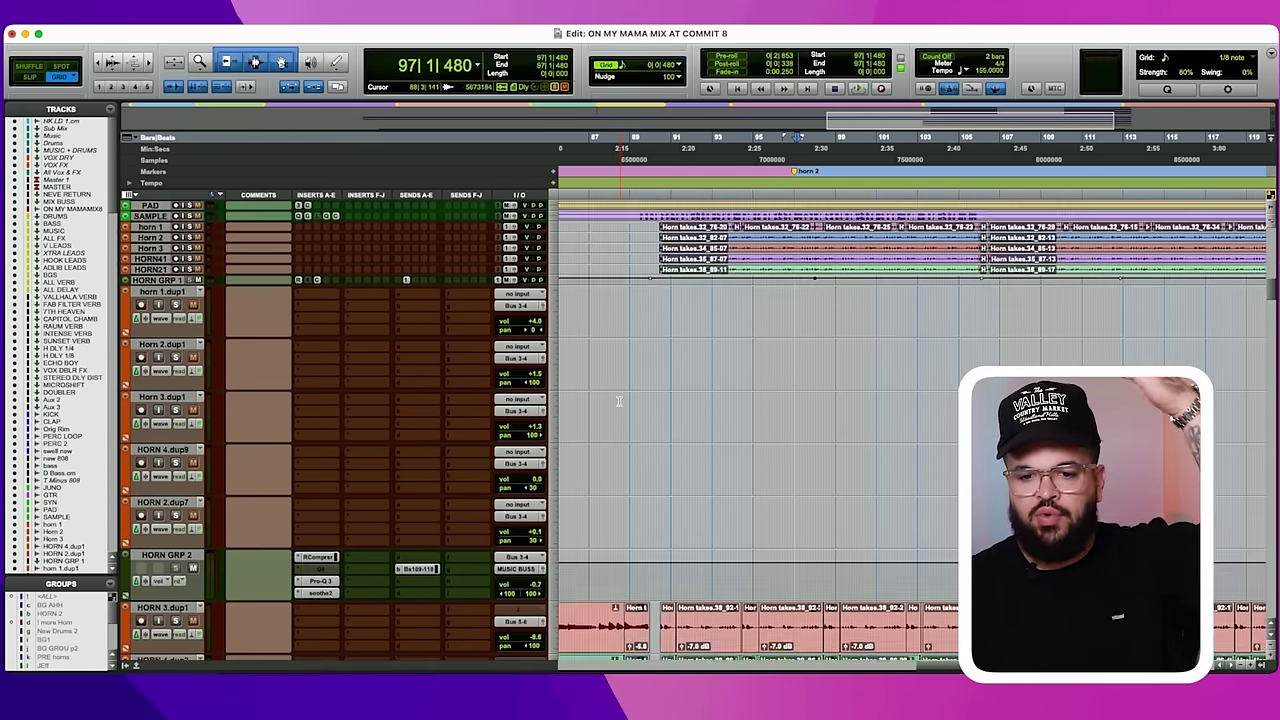
{"action": "scroll", "coordinate": [619, 398], "scroll_direction": "up", "scroll_amount": 5}
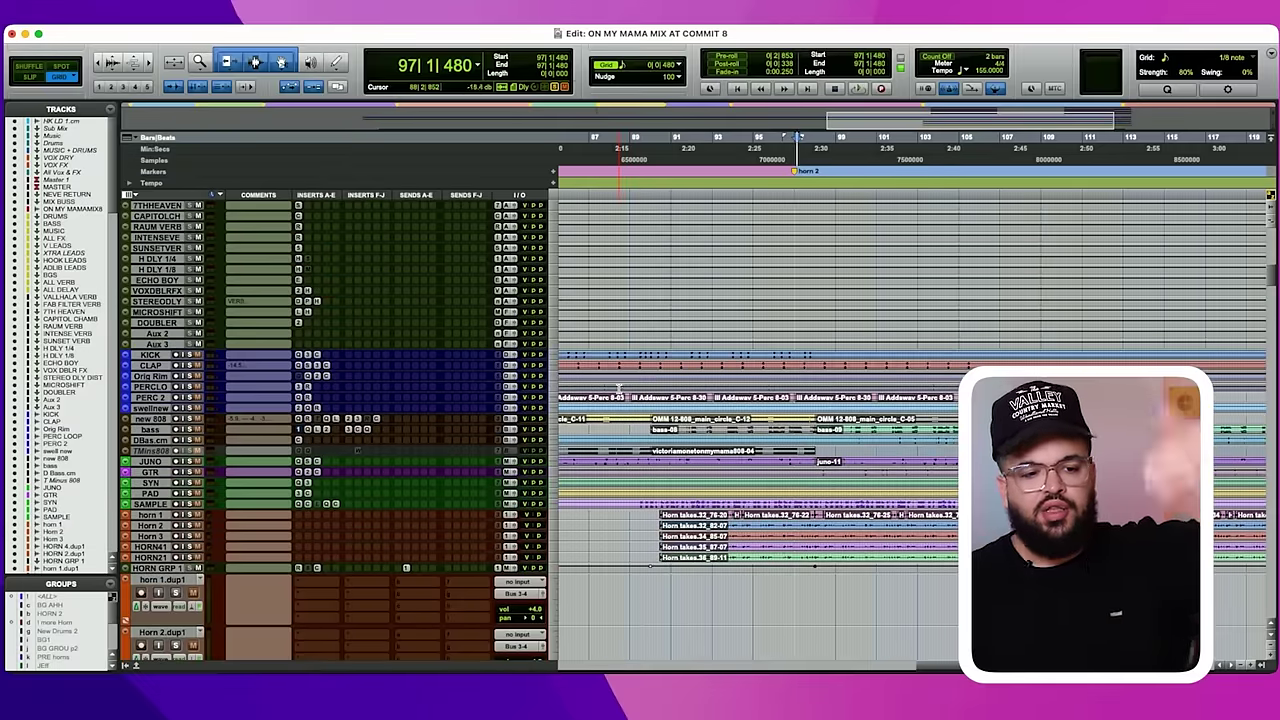
{"action": "scroll", "coordinate": [615, 376], "scroll_direction": "down", "scroll_amount": 4}
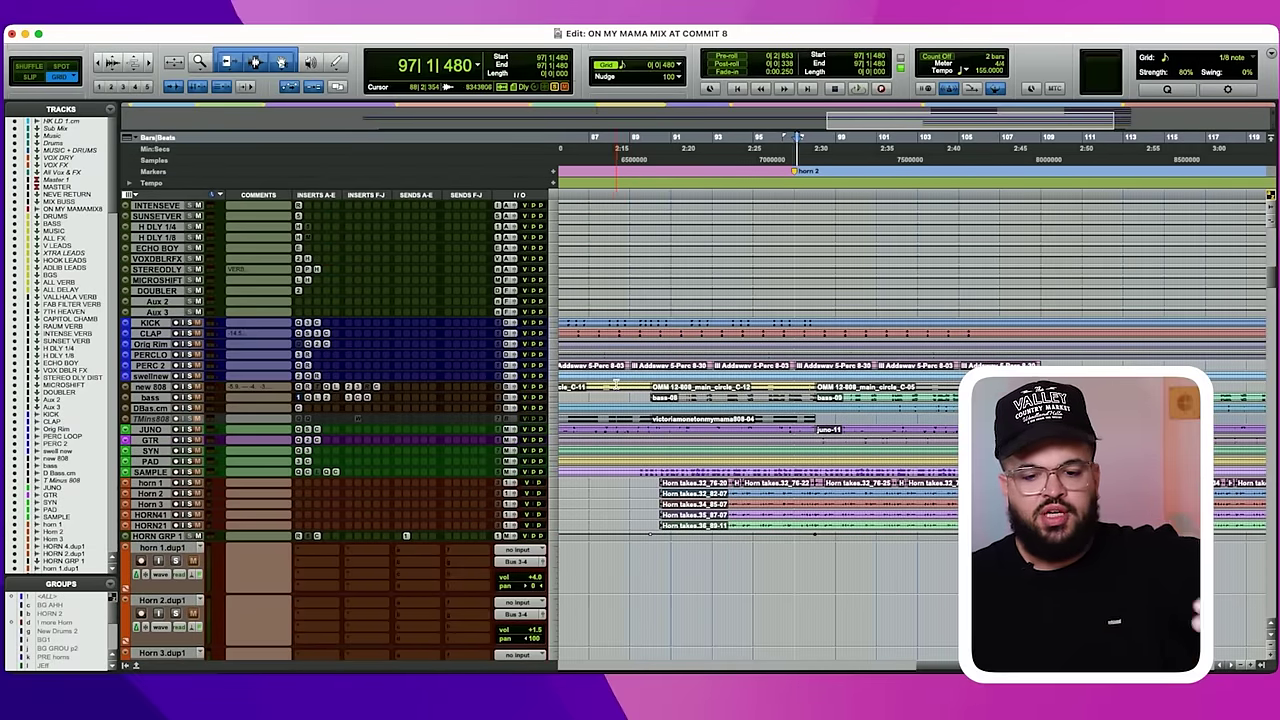
{"action": "scroll", "coordinate": [613, 371], "scroll_direction": "down", "scroll_amount": 2}
{"action": "scroll", "coordinate": [607, 393], "scroll_direction": "down", "scroll_amount": 2}
{"action": "scroll", "coordinate": [607, 393], "scroll_direction": "down", "scroll_amount": 8}
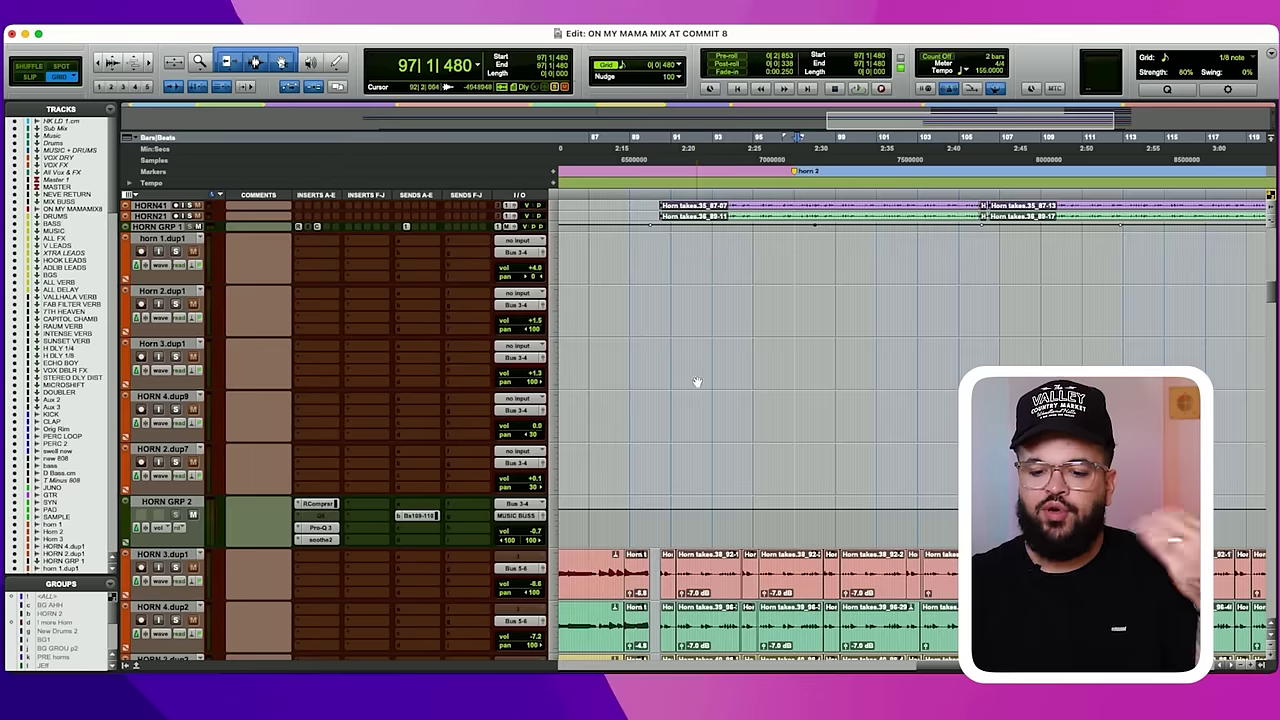
{"action": "scroll", "coordinate": [850, 408], "scroll_direction": "down", "scroll_amount": 10}
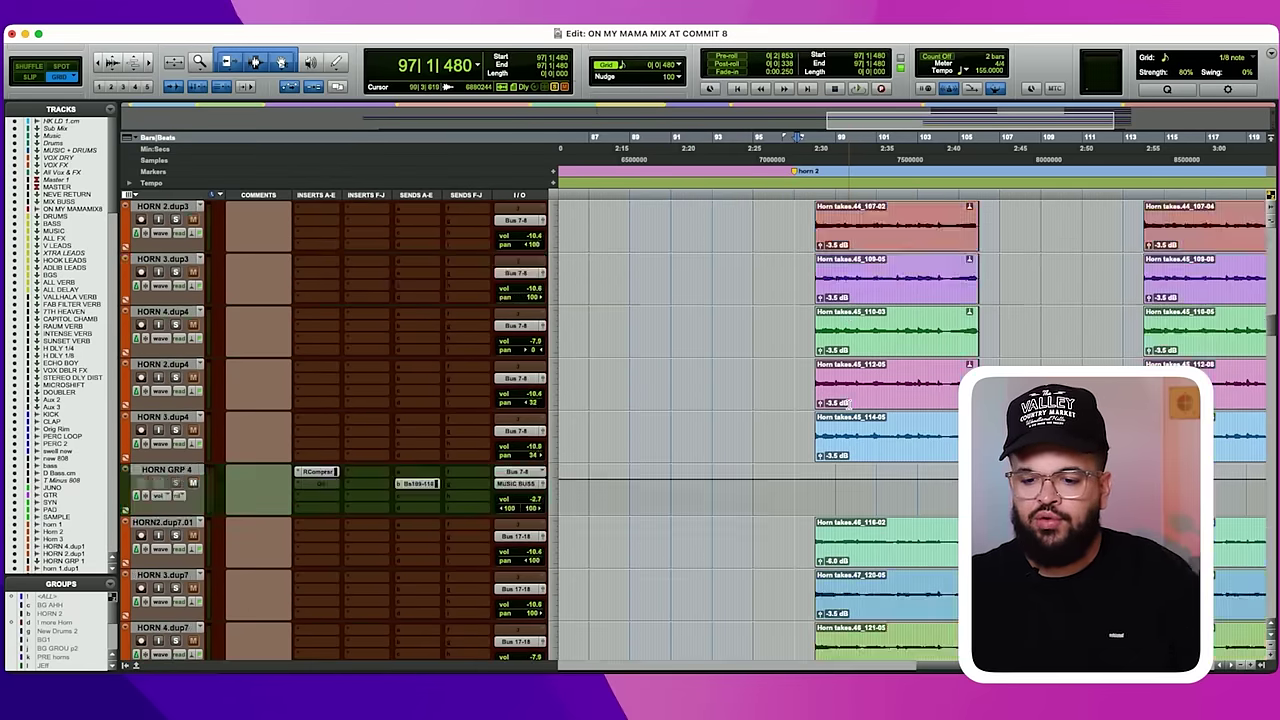
{"action": "scroll", "coordinate": [850, 405], "scroll_direction": "down", "scroll_amount": 10}
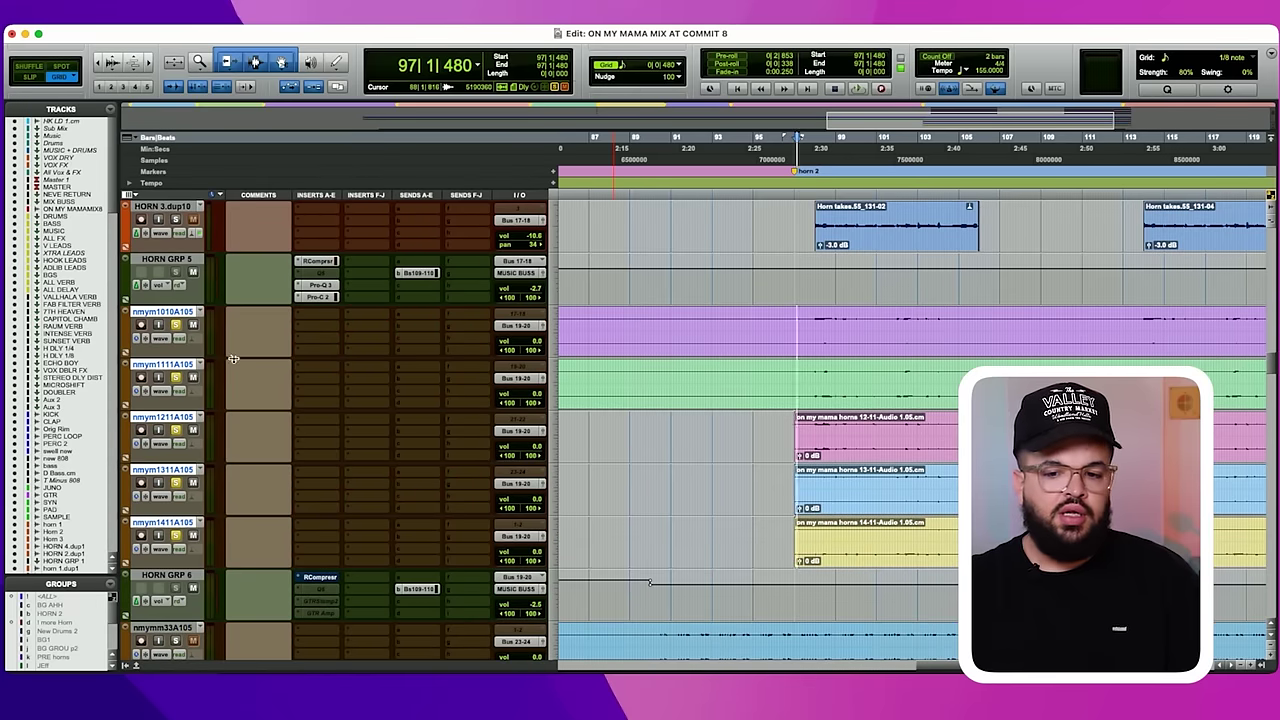
Play the soloed tracks nmym1010A105 through nmym1411A105 from 98|1|000, stop playback and unsolo them.
{"action": "left_click", "coordinate": [813, 322]}
{"action": "key", "text": "space"}
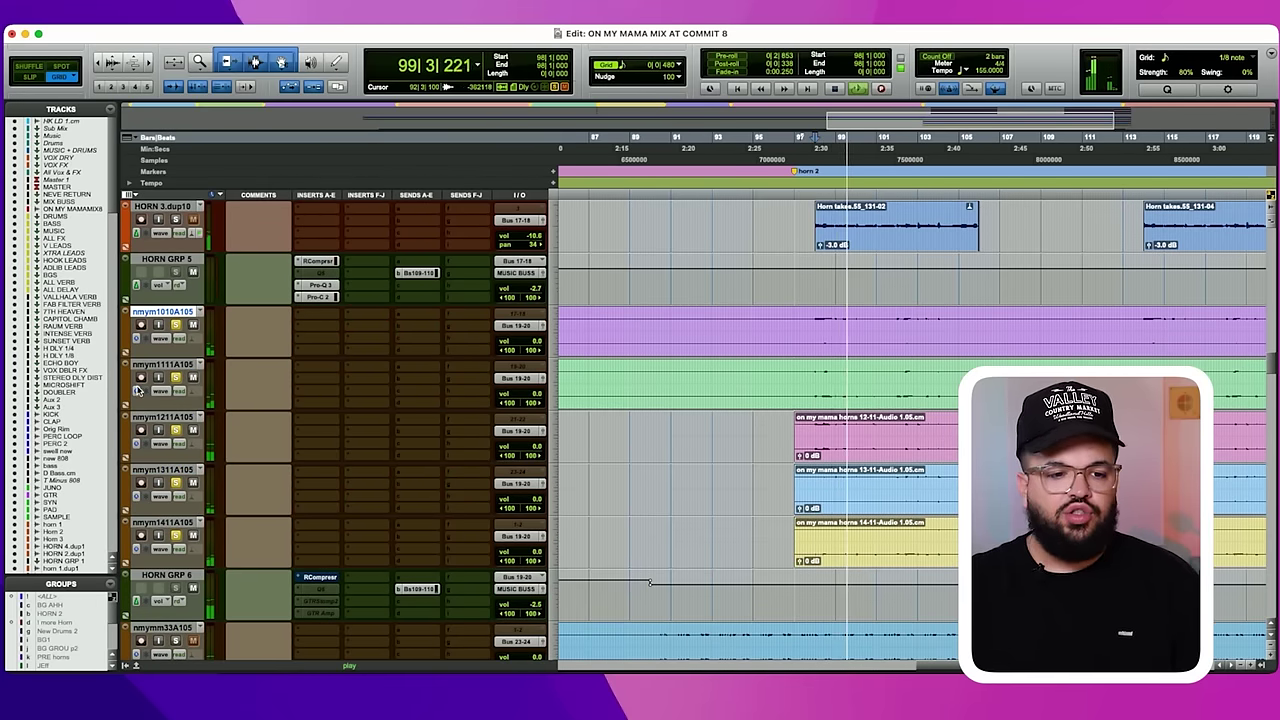
{"action": "key", "text": "space"}
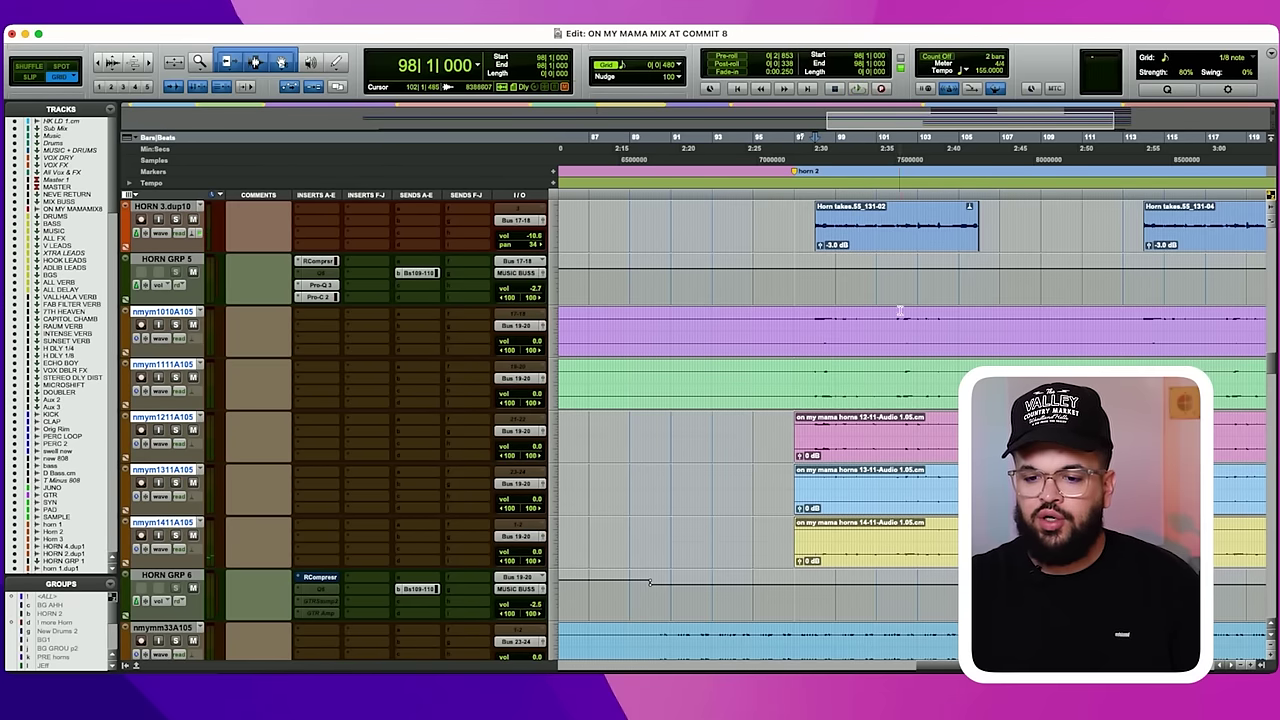
Increase the track height of the selected nmym1010A105 through nmym1411A105 tracks.
{"action": "left_click_drag", "start_coordinate": [247, 356], "coordinate": [248, 417]}
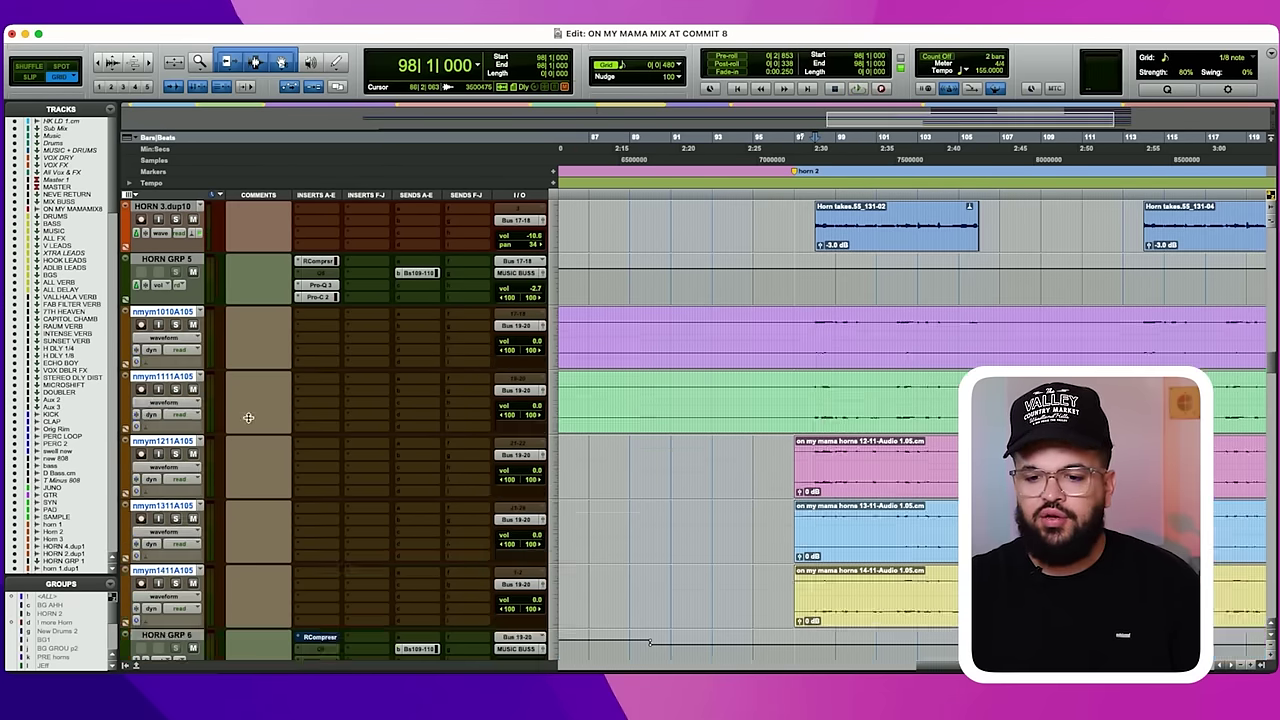
{"action": "scroll", "coordinate": [902, 381], "scroll_direction": "down", "scroll_amount": 4}
{"action": "scroll", "coordinate": [902, 381], "scroll_direction": "up", "scroll_amount": 4}
{"action": "scroll", "coordinate": [902, 381], "scroll_direction": "up", "scroll_amount": 3}
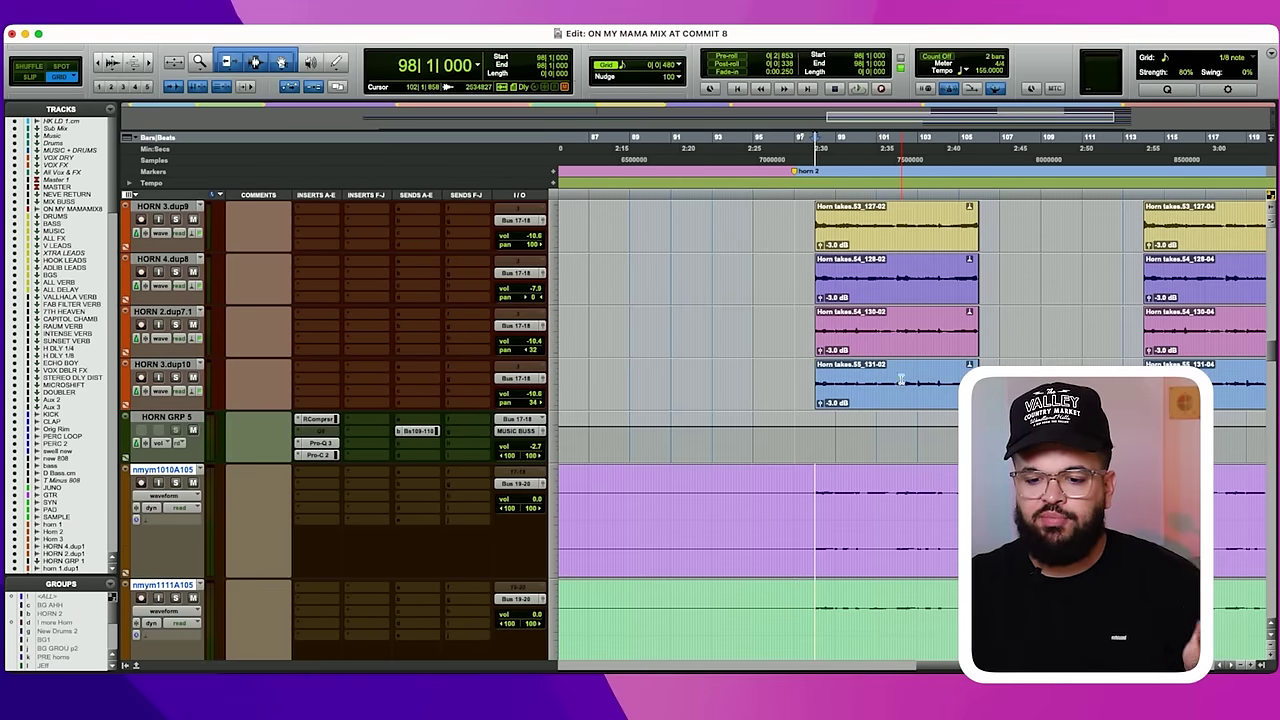
Solo nmym1010A105 through nmym1411A105, play them from 98|1|000, and play the full mix with the solos removed.
{"action": "scroll", "coordinate": [801, 453], "scroll_direction": "down", "scroll_amount": 4}
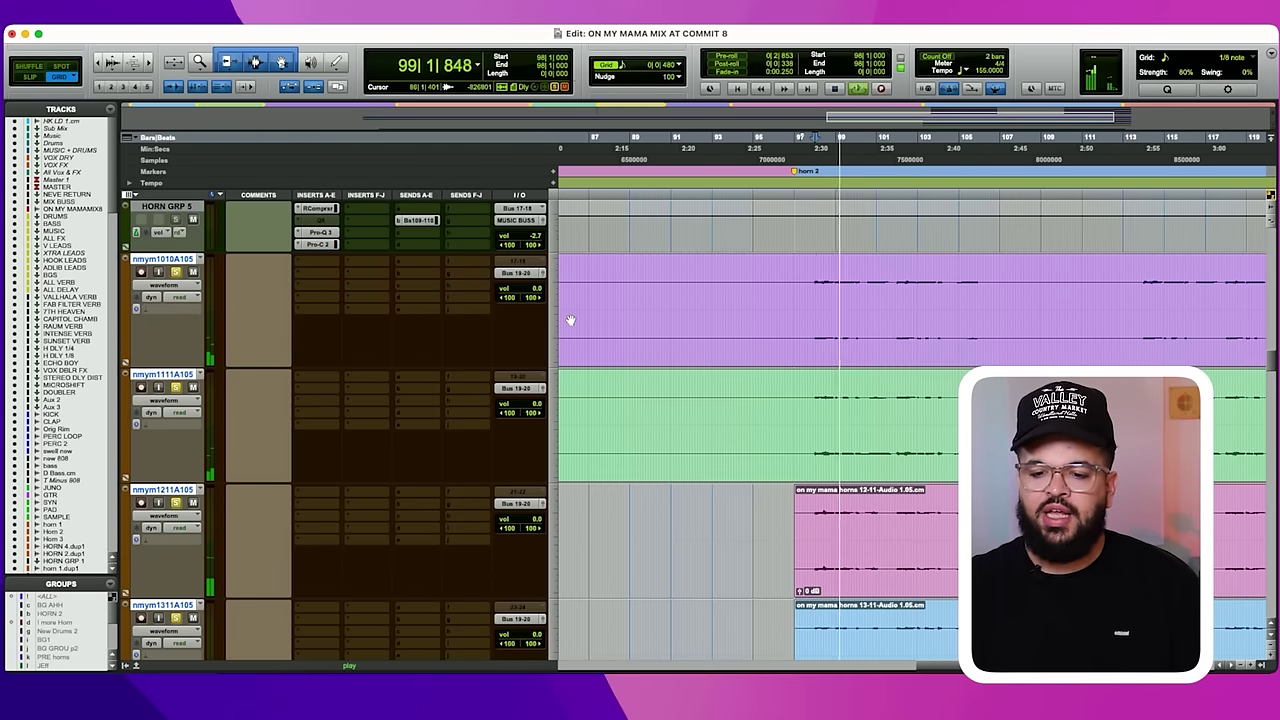
{"action": "key", "text": "space"}
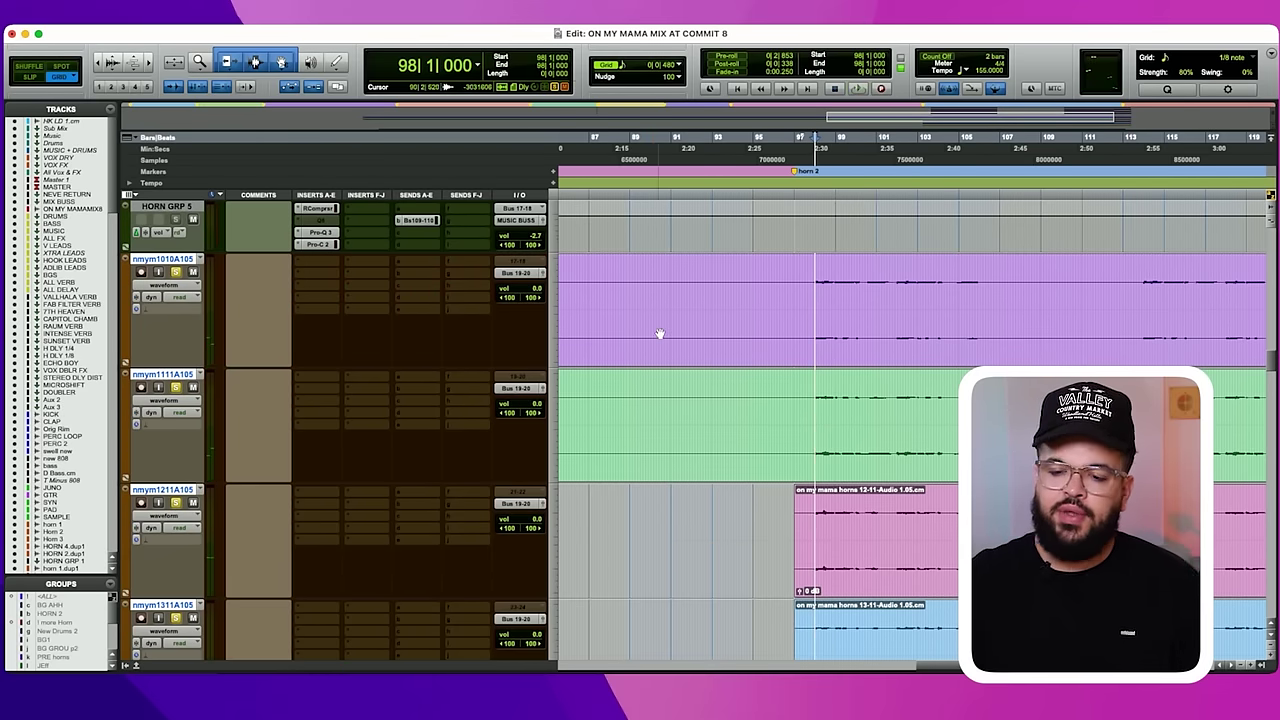
{"action": "scroll", "coordinate": [672, 346], "scroll_direction": "up", "scroll_amount": 2}
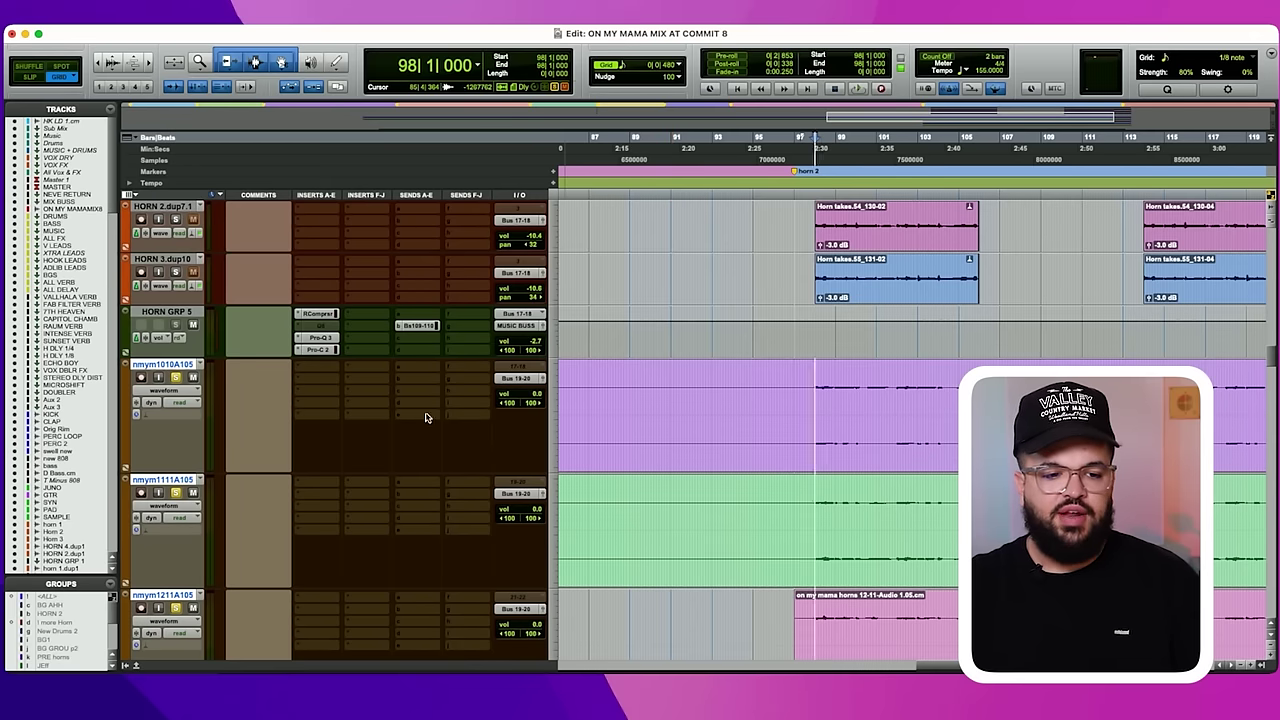
{"action": "key", "text": "space"}
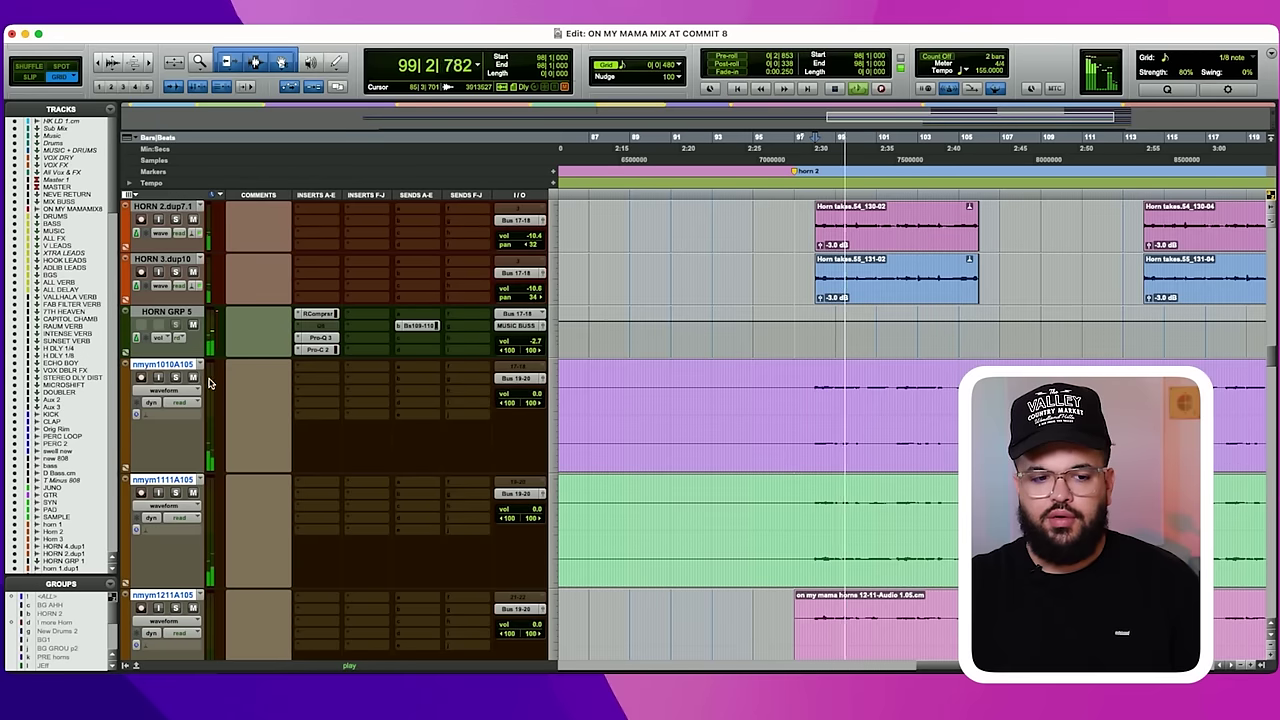
Solo the five selected nmym horn tracks again, replay them from 98|1|000 and stop playback.
{"action": "left_click", "coordinate": [177, 379], "text": "alt+shift"}
{"action": "key", "text": "space"}
{"action": "key", "text": "space"}
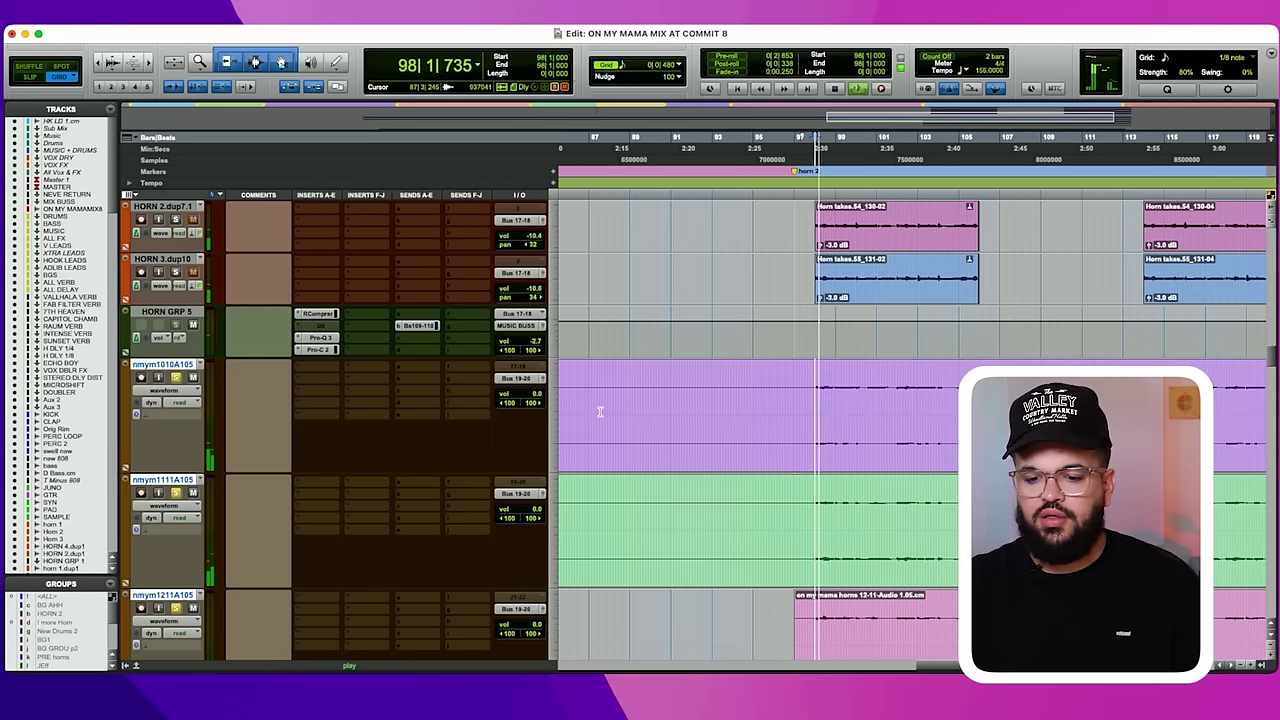
{"action": "scroll", "coordinate": [636, 414], "scroll_direction": "down", "scroll_amount": 3}
{"action": "key", "text": "space"}
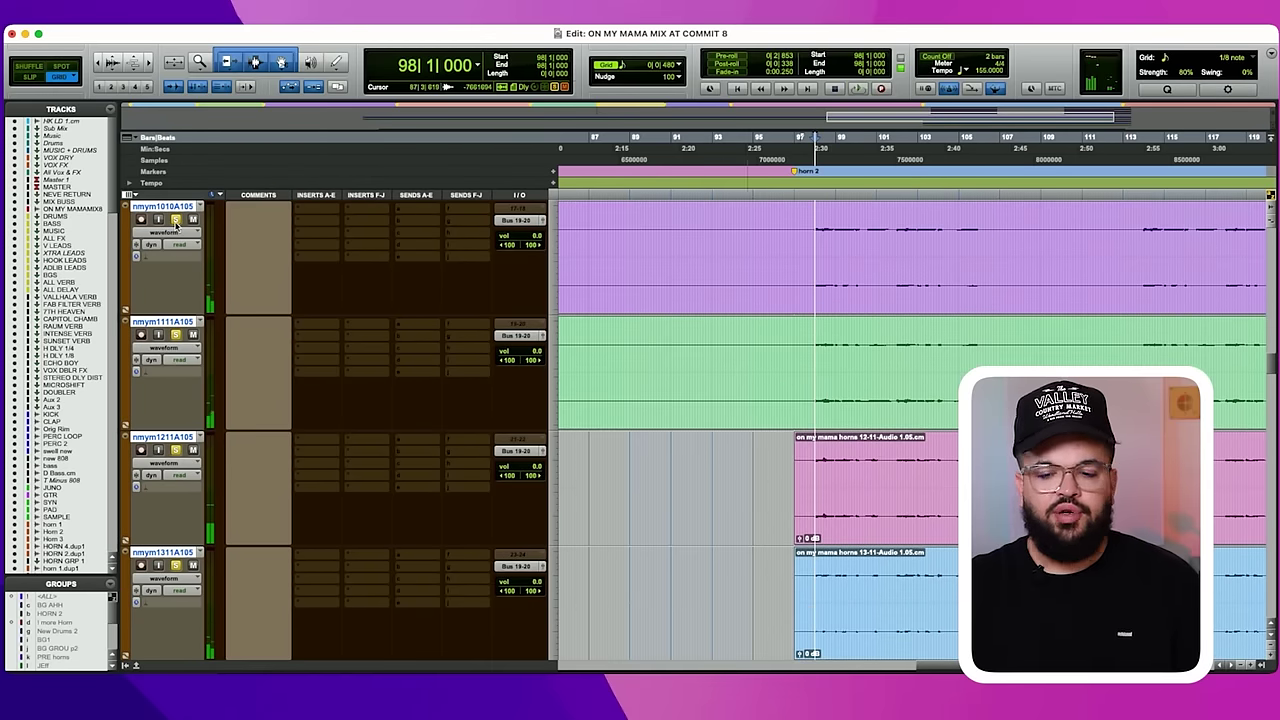
Solo tracks nmymm33A105 through nmymm55A105, play them from 90|3|480, and unsolo them.
{"action": "scroll", "coordinate": [783, 366], "scroll_direction": "down", "scroll_amount": 5}
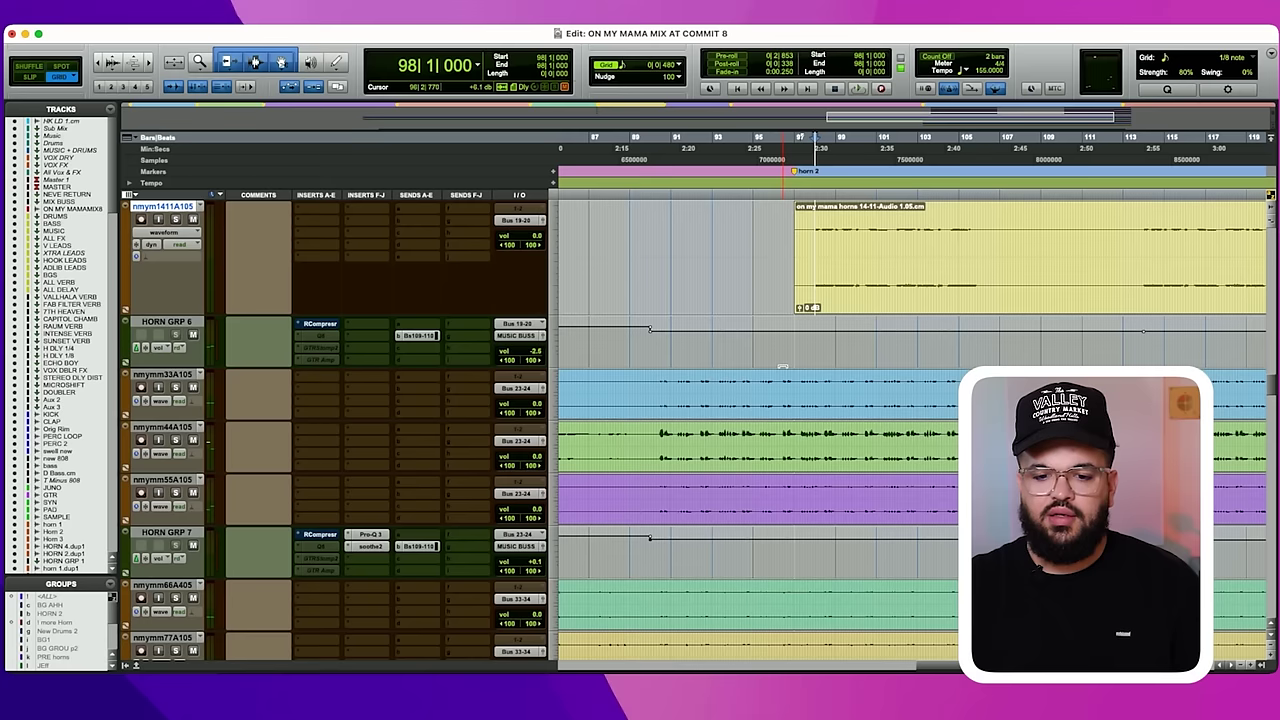
{"action": "left_click", "coordinate": [662, 385]}
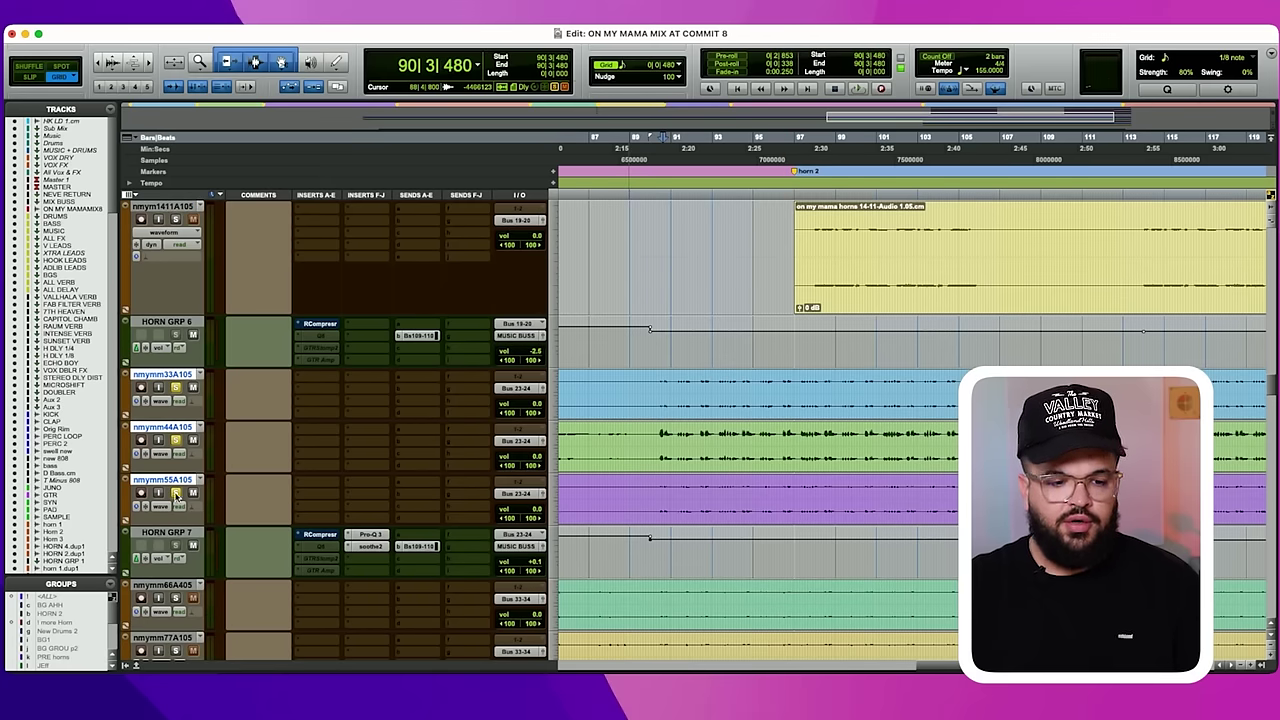
{"action": "key", "text": "space"}
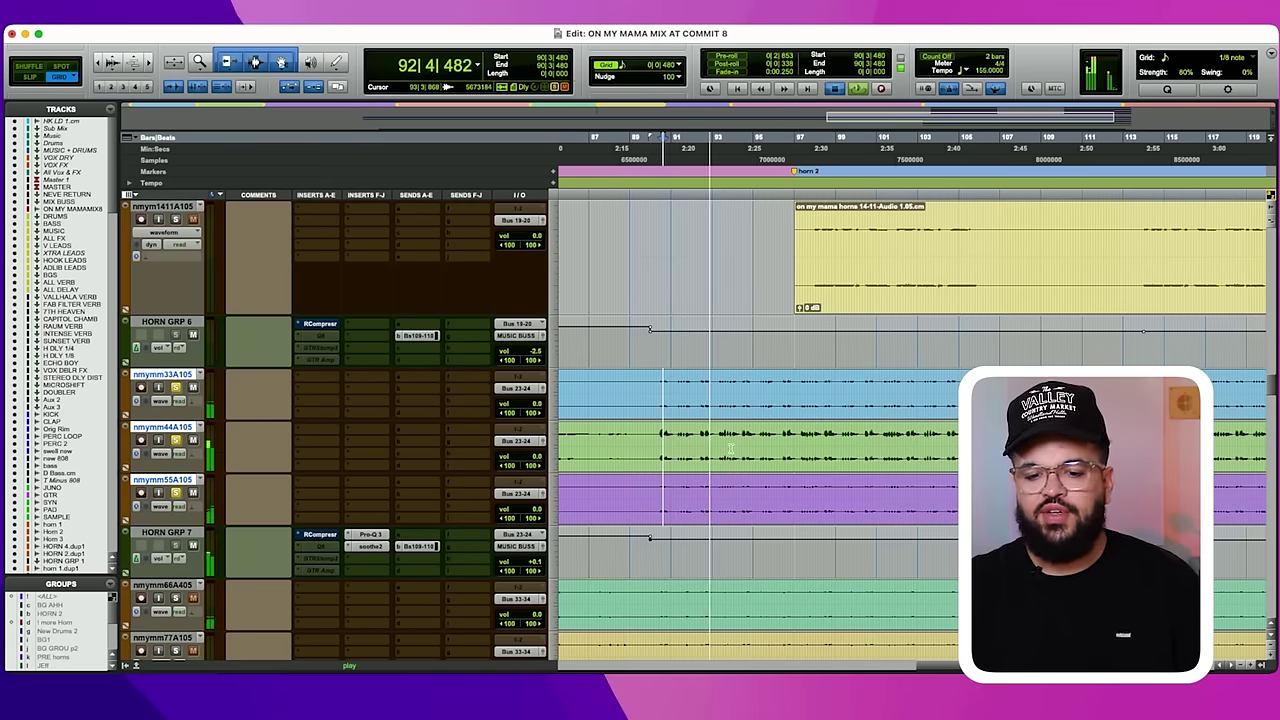
{"action": "key", "text": "space"}
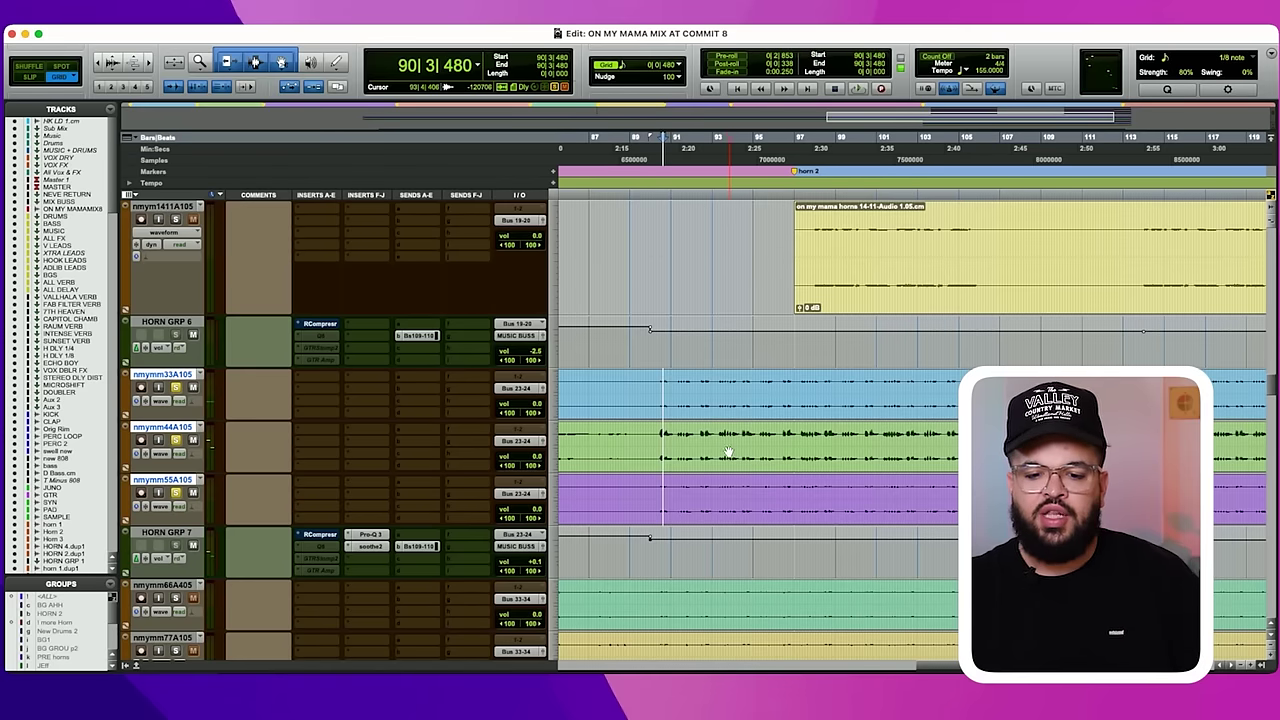
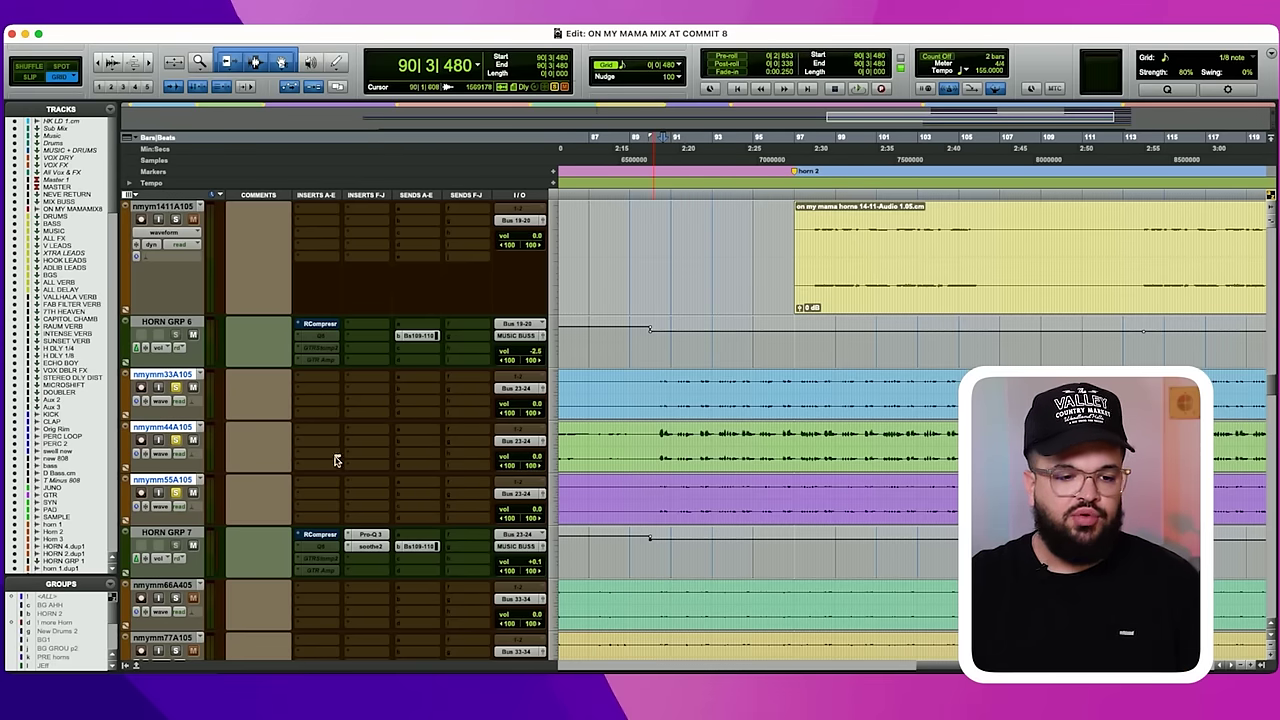
{"action": "scroll", "coordinate": [620, 480], "scroll_direction": "up", "scroll_amount": 3}
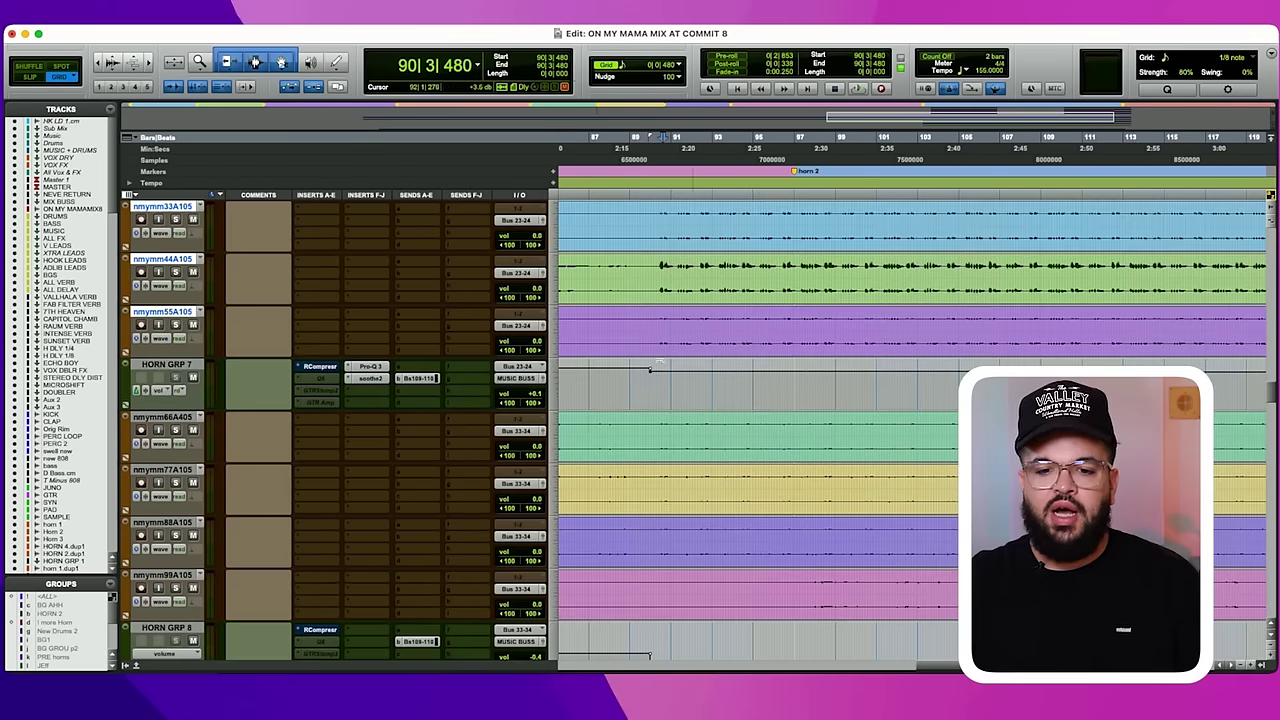
{"action": "scroll", "coordinate": [686, 526], "scroll_direction": "down", "scroll_amount": 3}
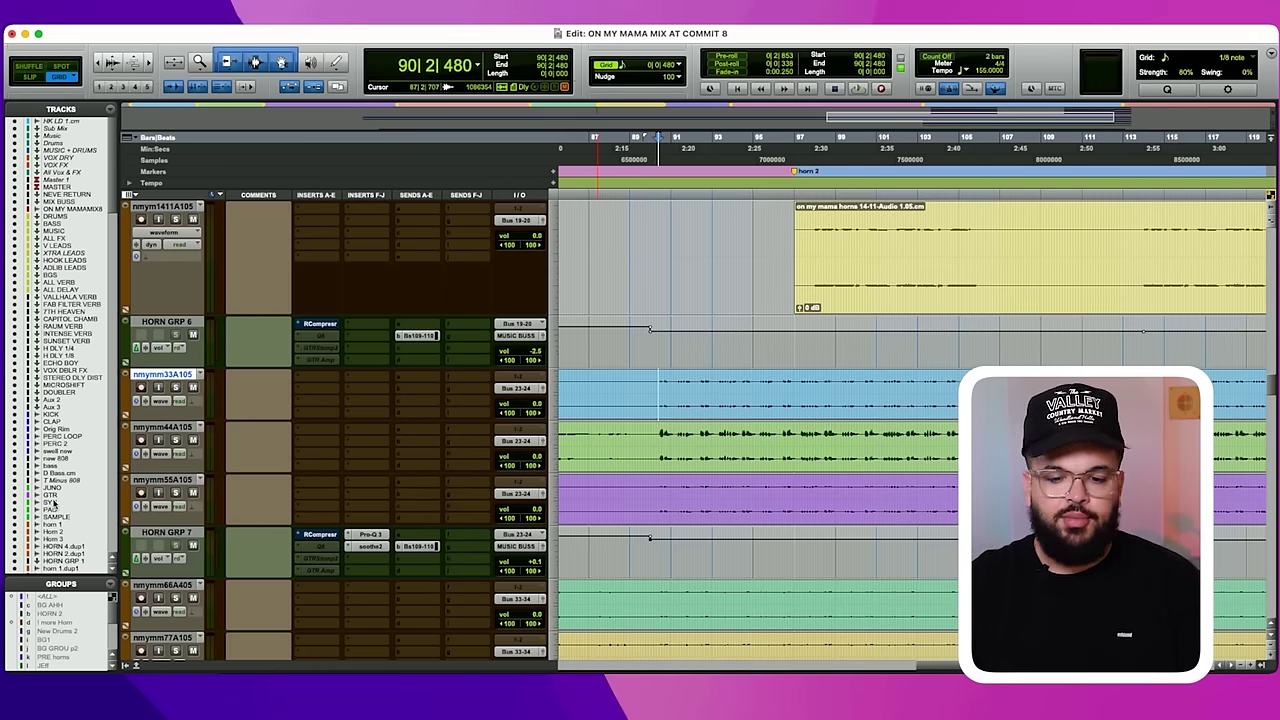
Solo nmymm66A405 through nmymm99A105, play them from 90|2|480, and play the full mix with them unsoloed.
{"action": "scroll", "coordinate": [221, 531], "scroll_direction": "down", "scroll_amount": 5}
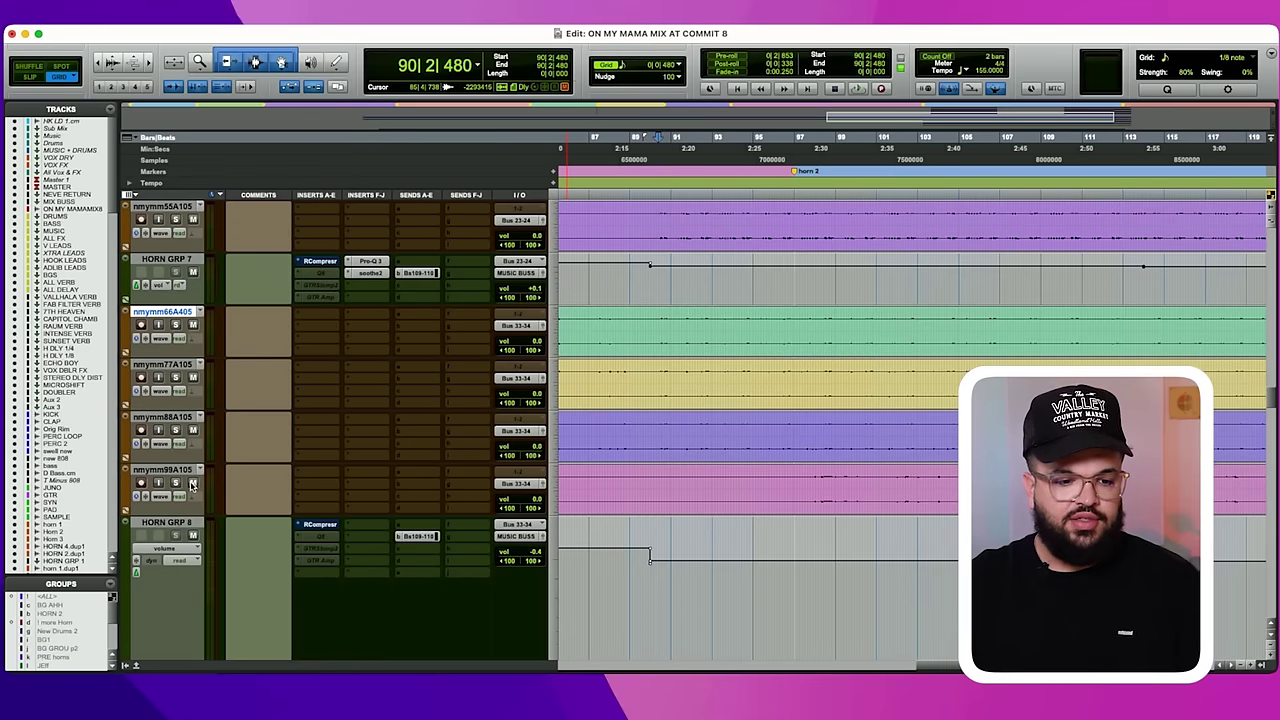
{"action": "left_click", "coordinate": [182, 471], "text": "shift"}
{"action": "key", "text": "space"}
{"action": "scroll", "coordinate": [600, 510], "scroll_direction": "down", "scroll_amount": 2}
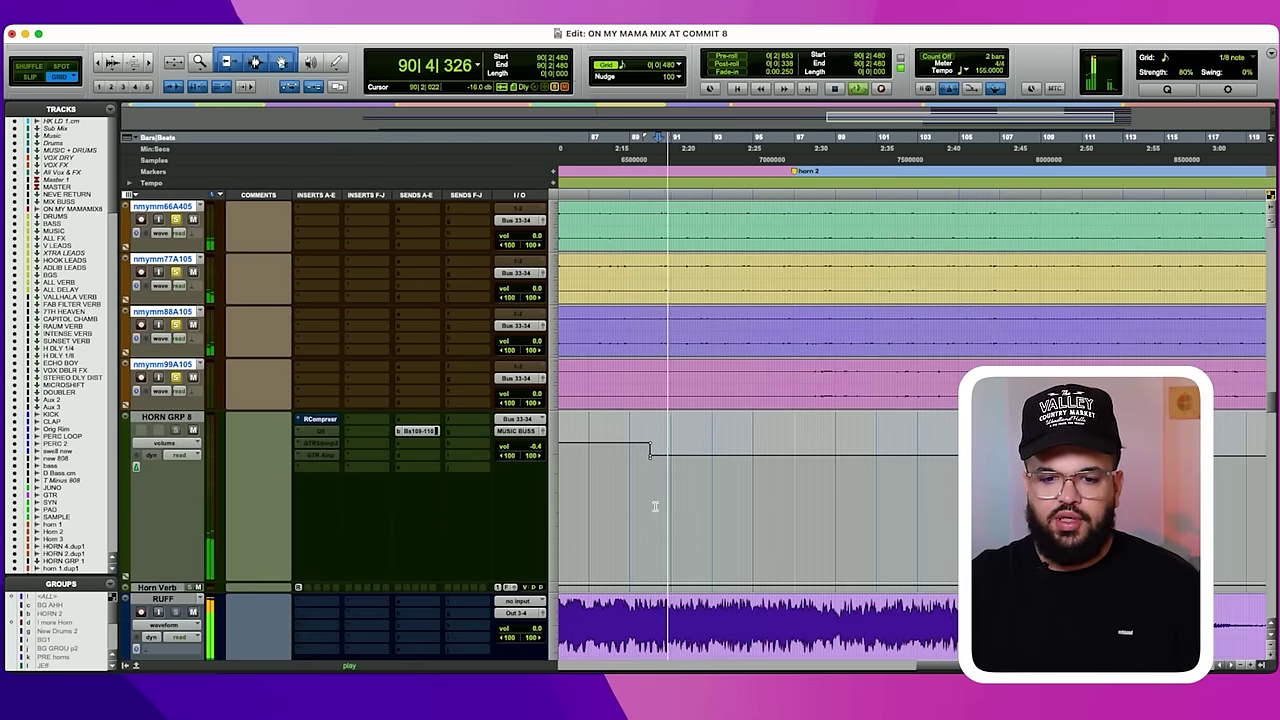
{"action": "scroll", "coordinate": [640, 510], "scroll_direction": "up", "scroll_amount": 3}
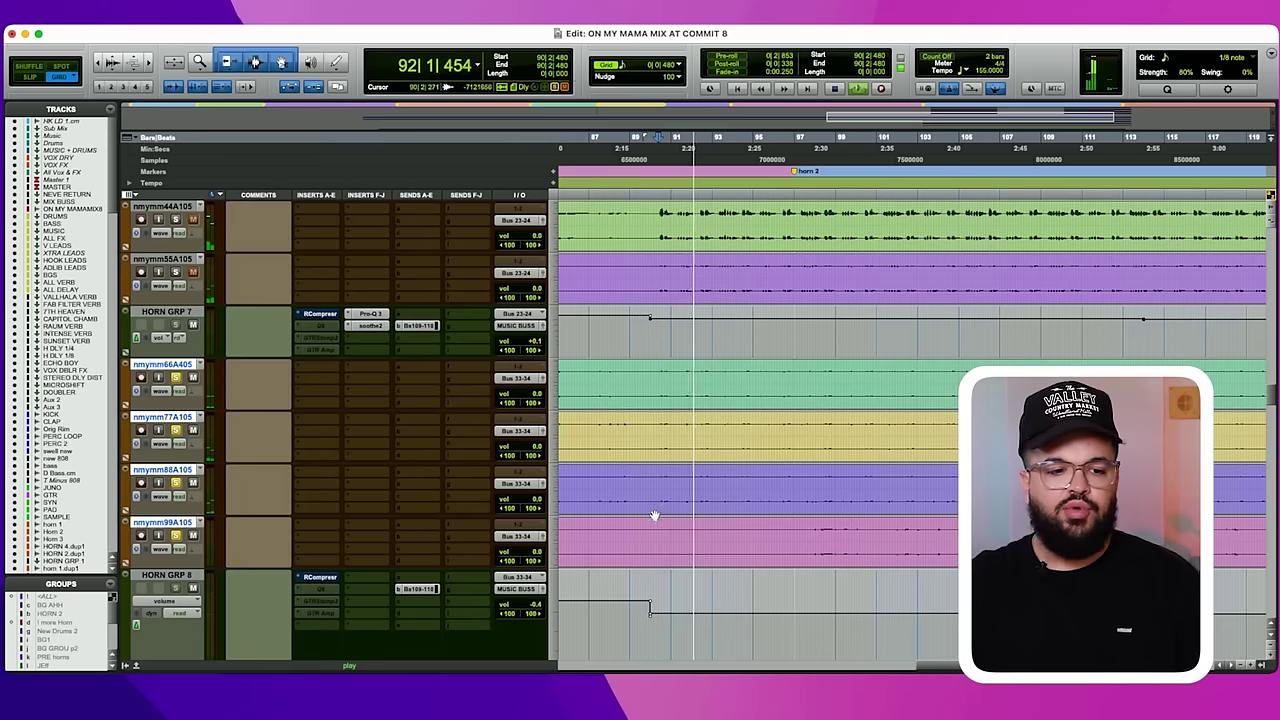
{"action": "key", "text": "space"}
{"action": "key", "text": "space"}
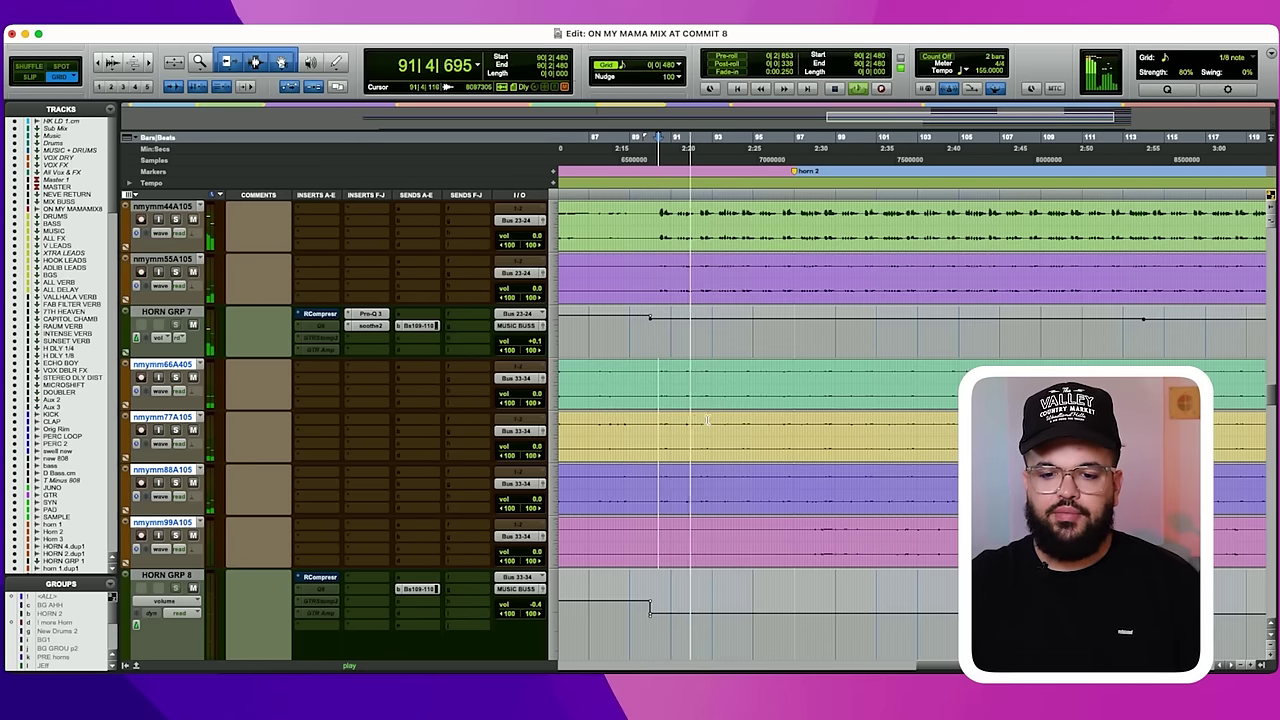
Stop playback and bring the whole song arrangement into view around the HORN GRP 8 and RUFF tracks.
{"action": "key", "text": "space"}
{"action": "scroll", "coordinate": [704, 422], "scroll_direction": "down", "scroll_amount": 5}
{"action": "left_click", "coordinate": [722, 527]}
{"action": "key", "text": "r"}
{"action": "key", "text": "r"}
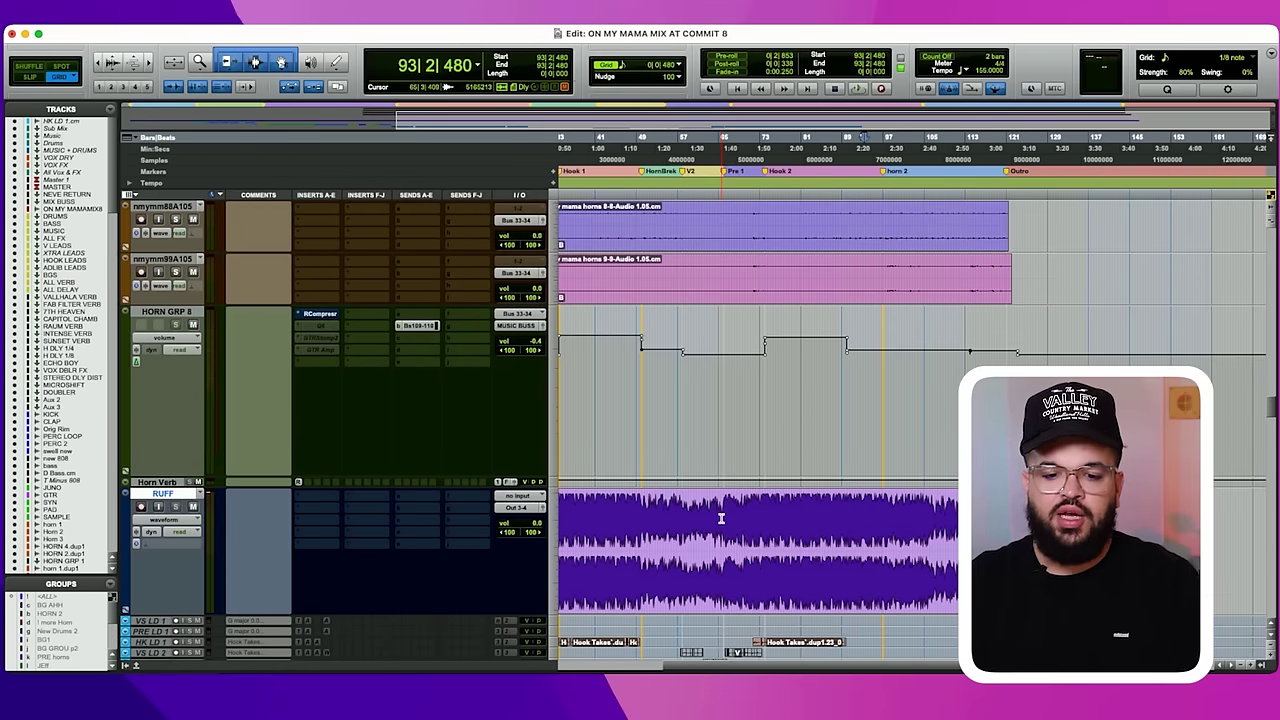
{"action": "scroll", "coordinate": [720, 519], "scroll_direction": "down", "scroll_amount": 1}
{"action": "key", "text": "r"}
{"action": "scroll", "coordinate": [632, 484], "scroll_direction": "up", "scroll_amount": 2}
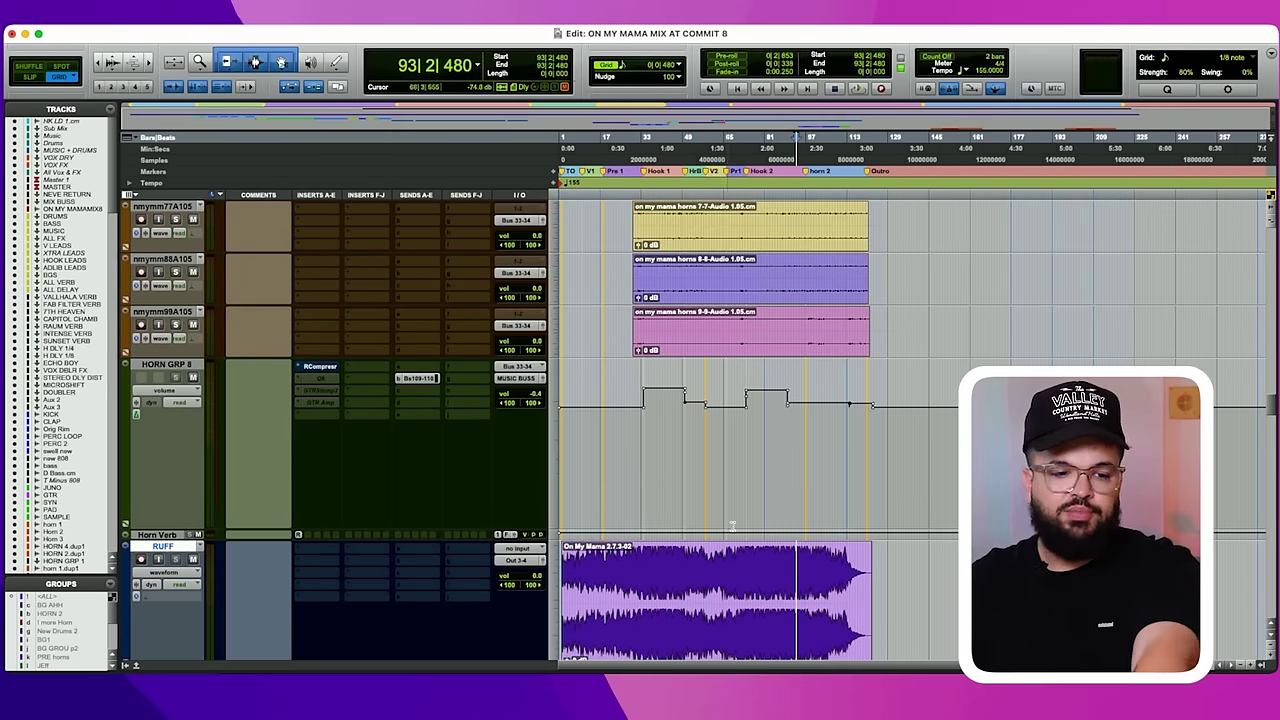
{"action": "scroll", "coordinate": [632, 530], "scroll_direction": "down", "scroll_amount": 2}
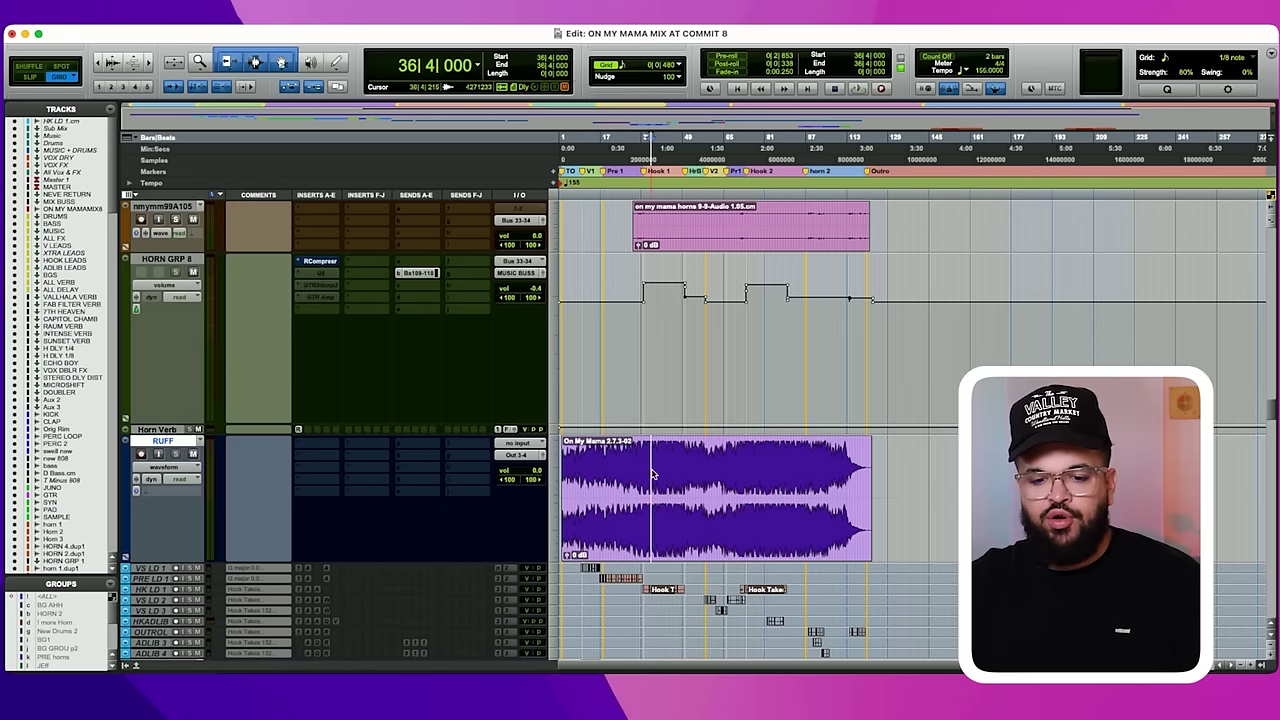
Select the RUFF track's clip from 30|1|000 to 110|4|000.
{"action": "left_click_drag", "start_coordinate": [652, 473], "coordinate": [756, 477]}
{"action": "left_click_drag", "start_coordinate": [632, 467], "coordinate": [843, 470]}
{"action": "scroll", "coordinate": [573, 562], "scroll_direction": "down", "scroll_amount": 5}
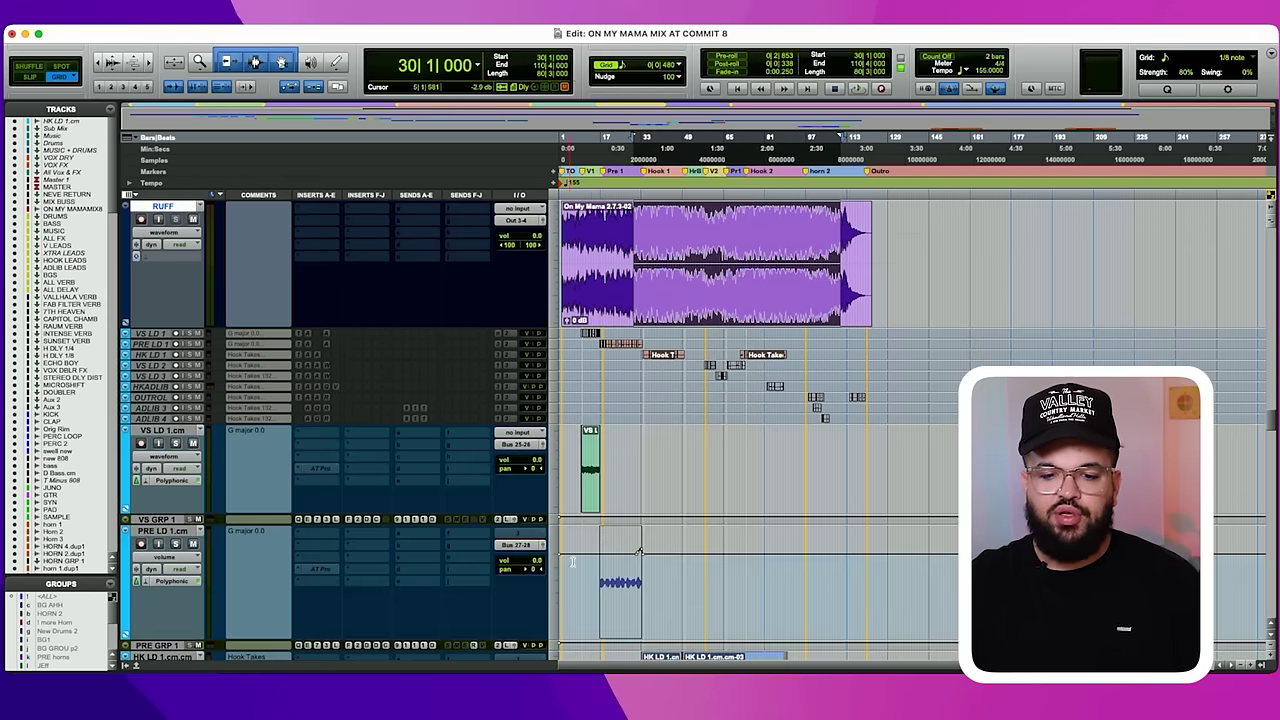
{"action": "scroll", "coordinate": [700, 330], "scroll_direction": "up", "scroll_amount": 5}
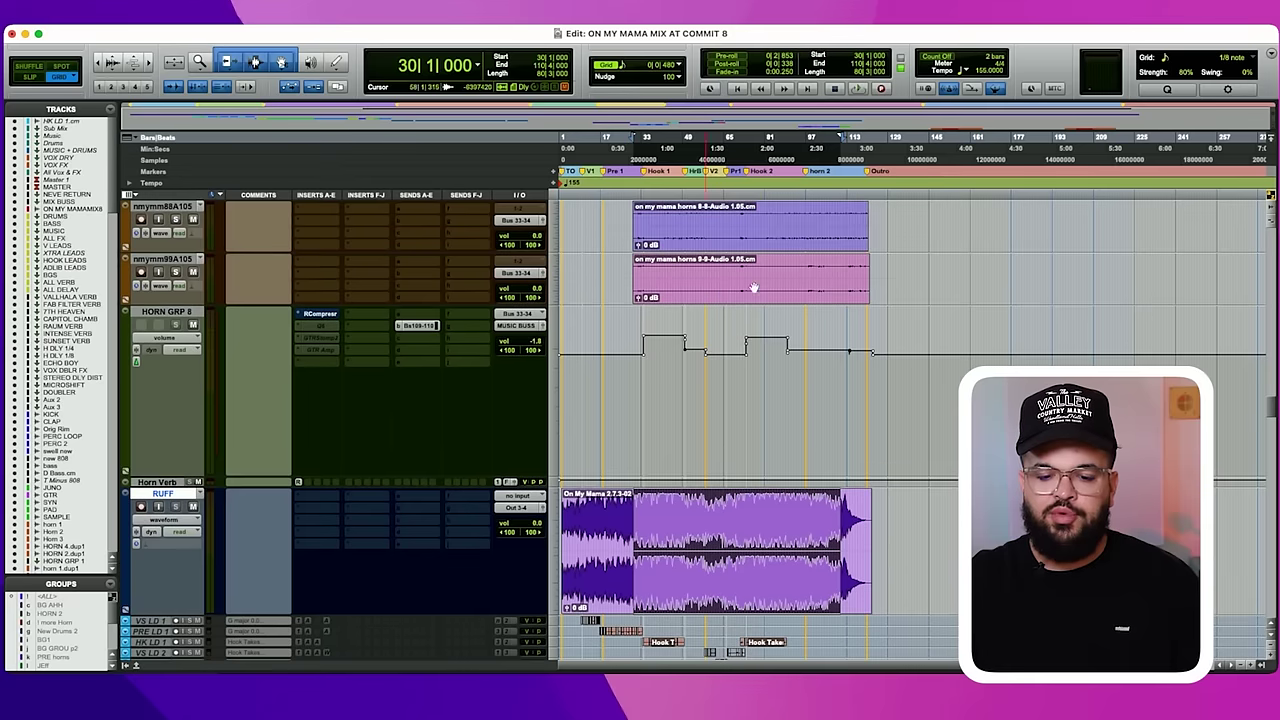
Expand the collapsed VS GRP 1 track in the vocal section so its inserts and sends are readable.
{"action": "scroll", "coordinate": [727, 417], "scroll_direction": "down", "scroll_amount": 5}
{"action": "left_click", "coordinate": [643, 280]}
{"action": "scroll", "coordinate": [640, 420], "scroll_direction": "down", "scroll_amount": 3}
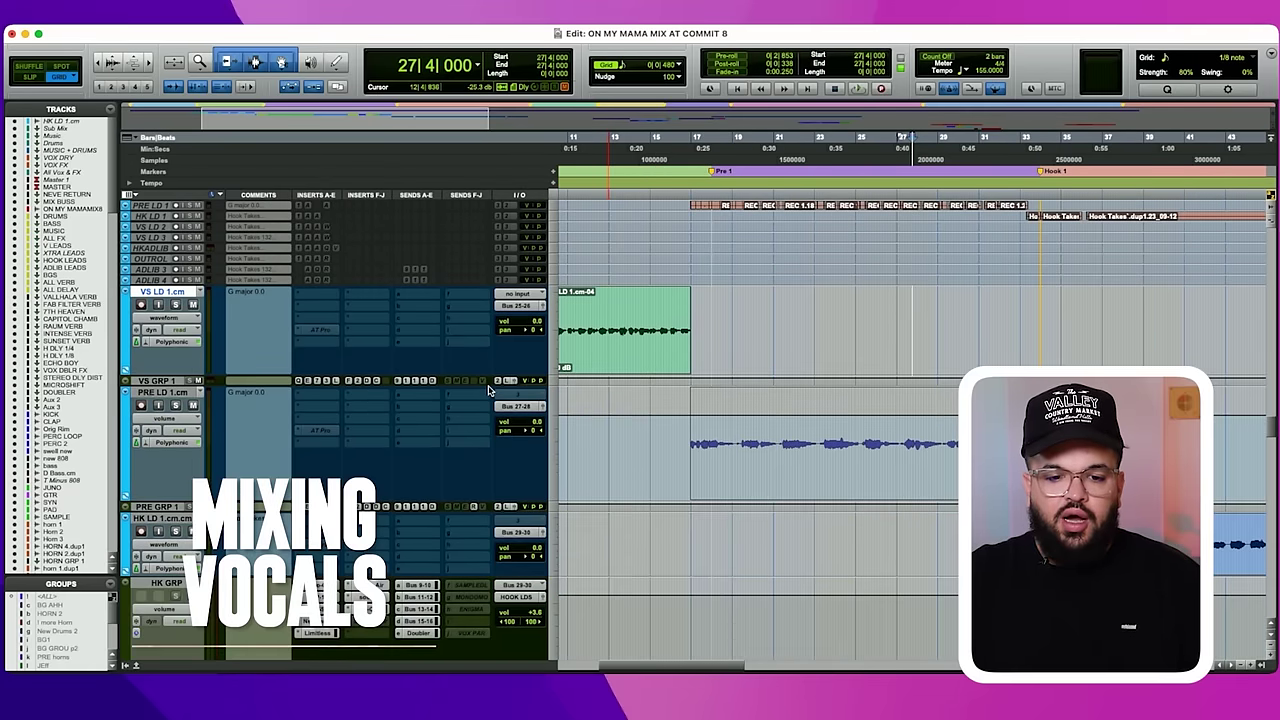
{"action": "left_click_drag", "start_coordinate": [489, 386], "coordinate": [493, 506]}
{"action": "scroll", "coordinate": [642, 352], "scroll_direction": "left", "scroll_amount": 2}
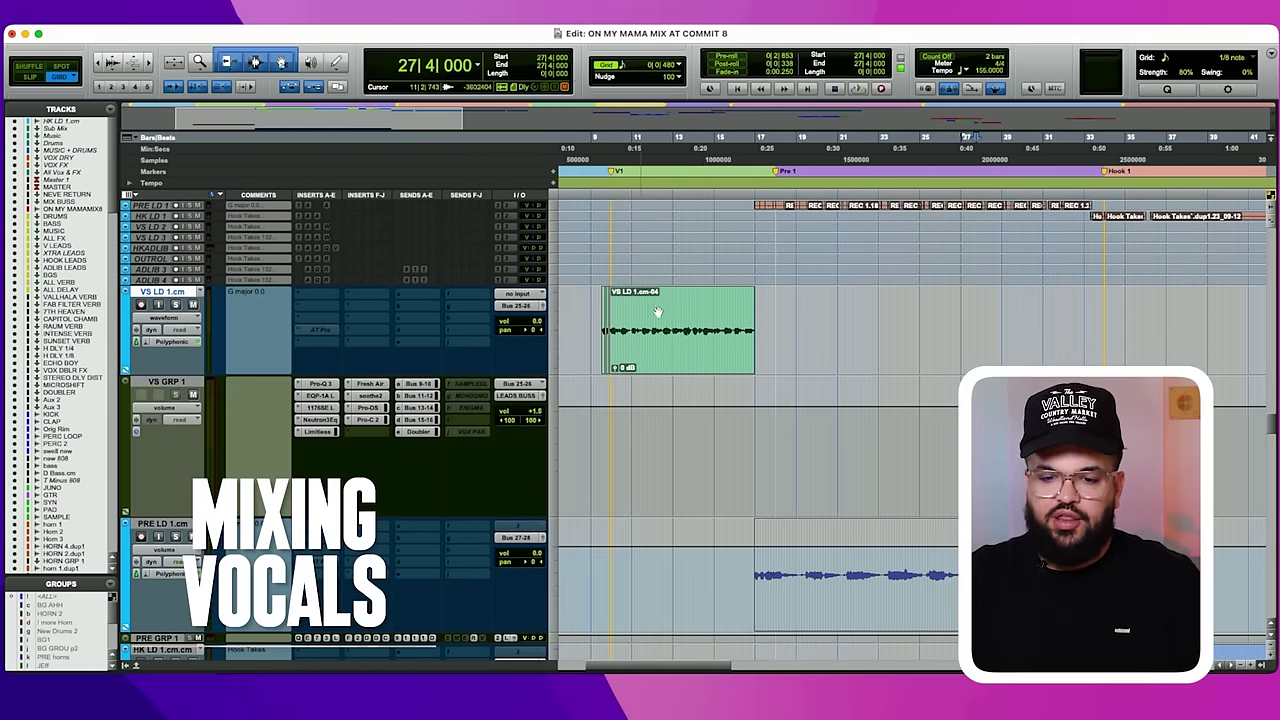
Play the verse lead vocal on VS LD 1.cm from 9|3|000, just before the V1 marker.
{"action": "left_click", "coordinate": [658, 313]}
{"action": "key", "text": "t"}
{"action": "key", "text": "t"}
{"action": "left_click", "coordinate": [685, 313]}
{"action": "key", "text": "space"}
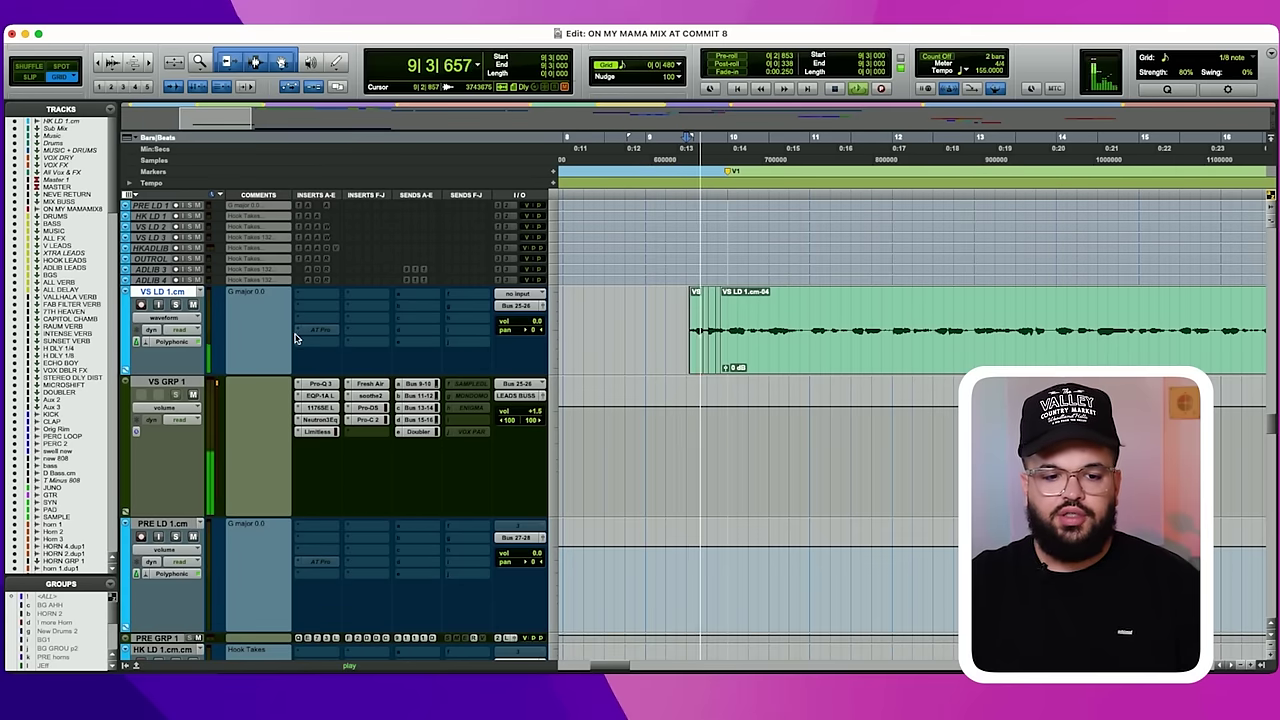
Open the Pro-Q 3 insert on VS GRP 1 and play the vocal to examine its EQ curve.
{"action": "key", "text": "space"}
{"action": "left_click", "coordinate": [320, 383]}
{"action": "left_click_drag", "start_coordinate": [615, 40], "coordinate": [1018, 105]}
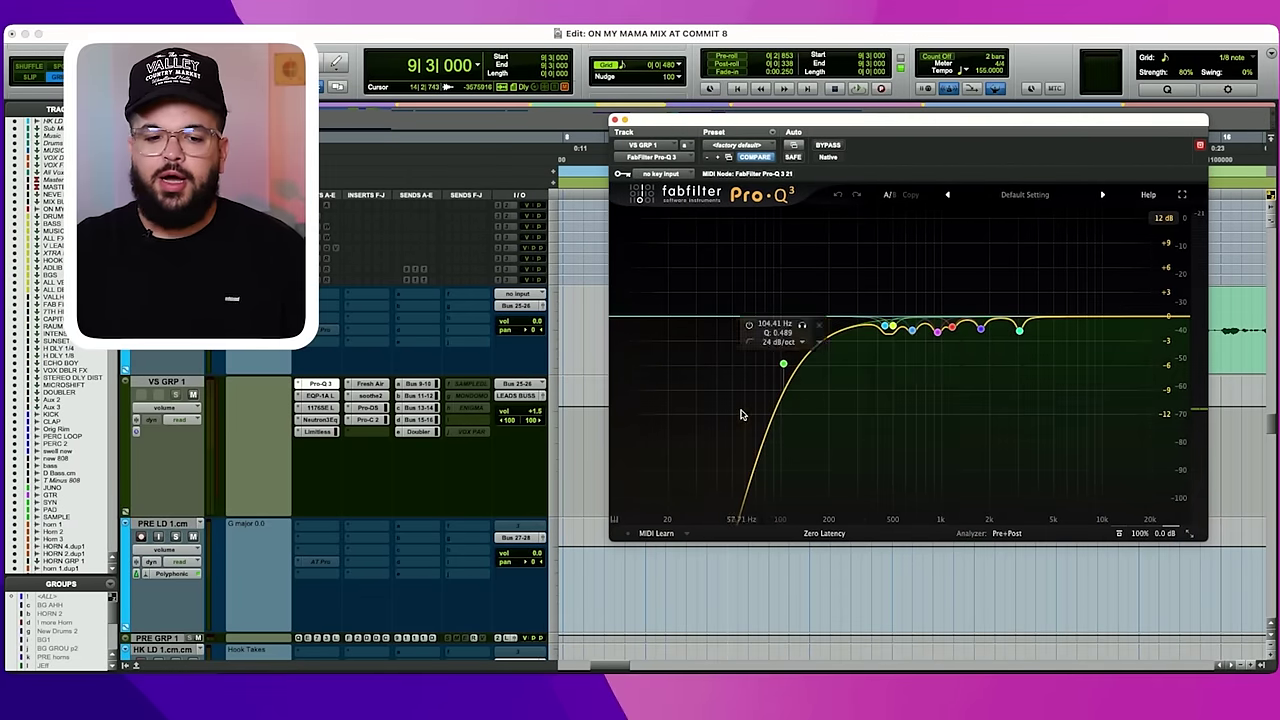
{"action": "key", "text": "space"}
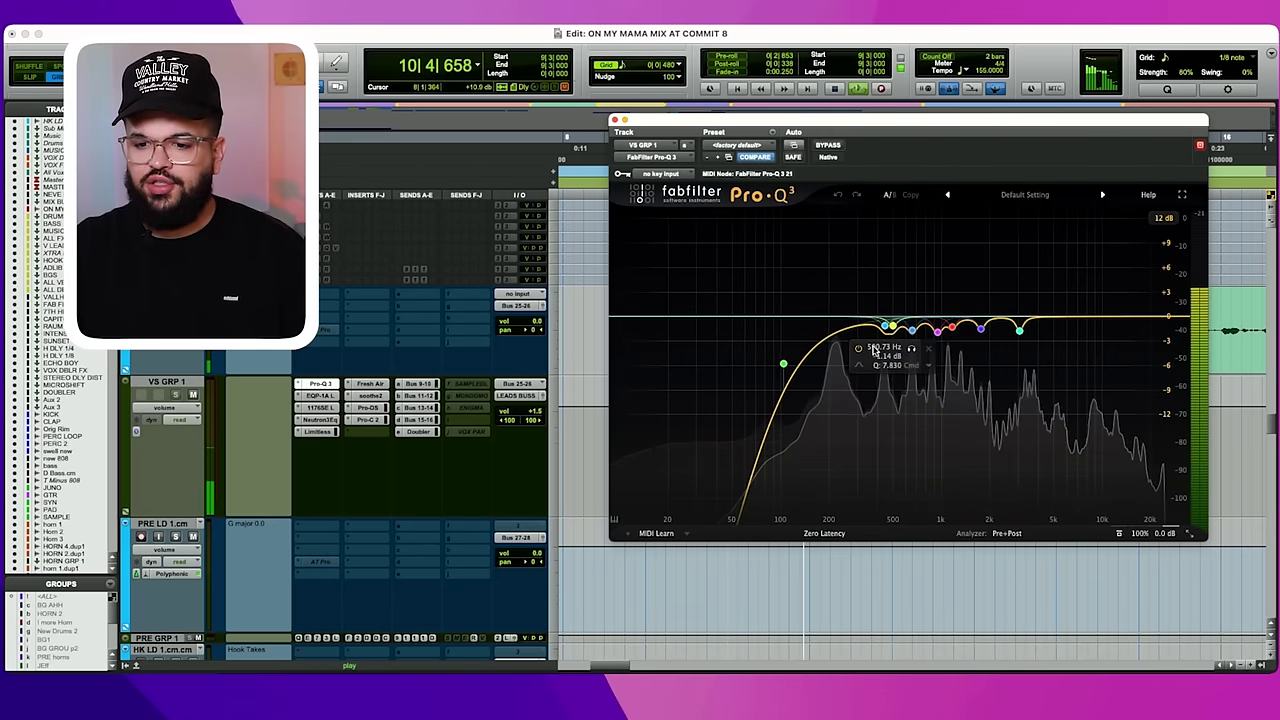
{"action": "key", "text": "space"}
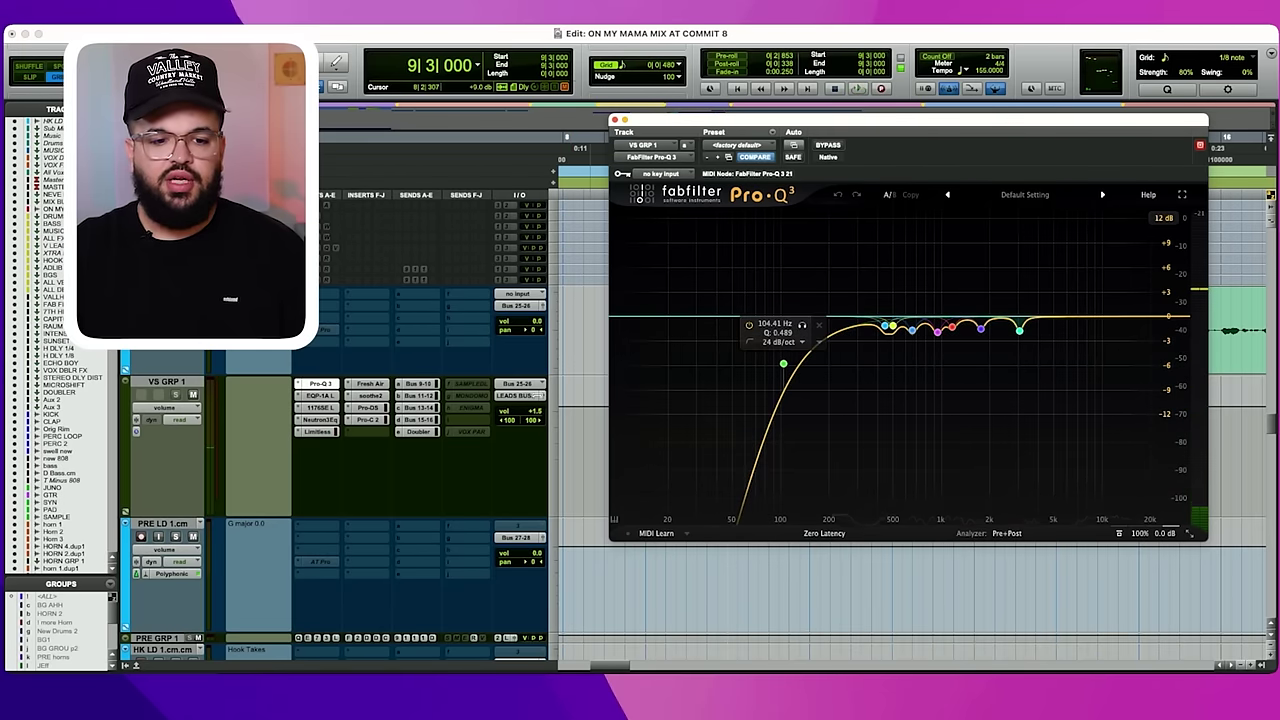
Open the Pultec EQP-1A insert on VS GRP 1 and compare the vocal with it bypassed and active.
{"action": "left_click", "coordinate": [333, 397]}
{"action": "left_click_drag", "start_coordinate": [366, 46], "coordinate": [716, 121]}
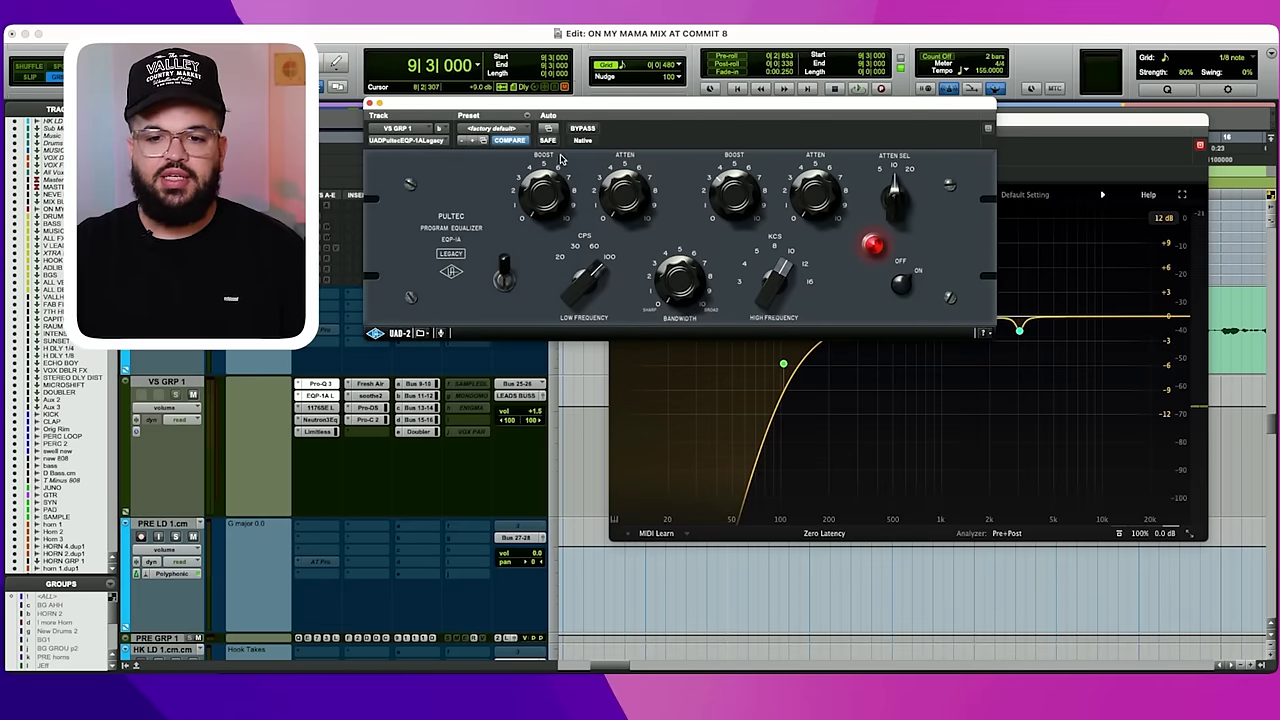
{"action": "key", "text": "space"}
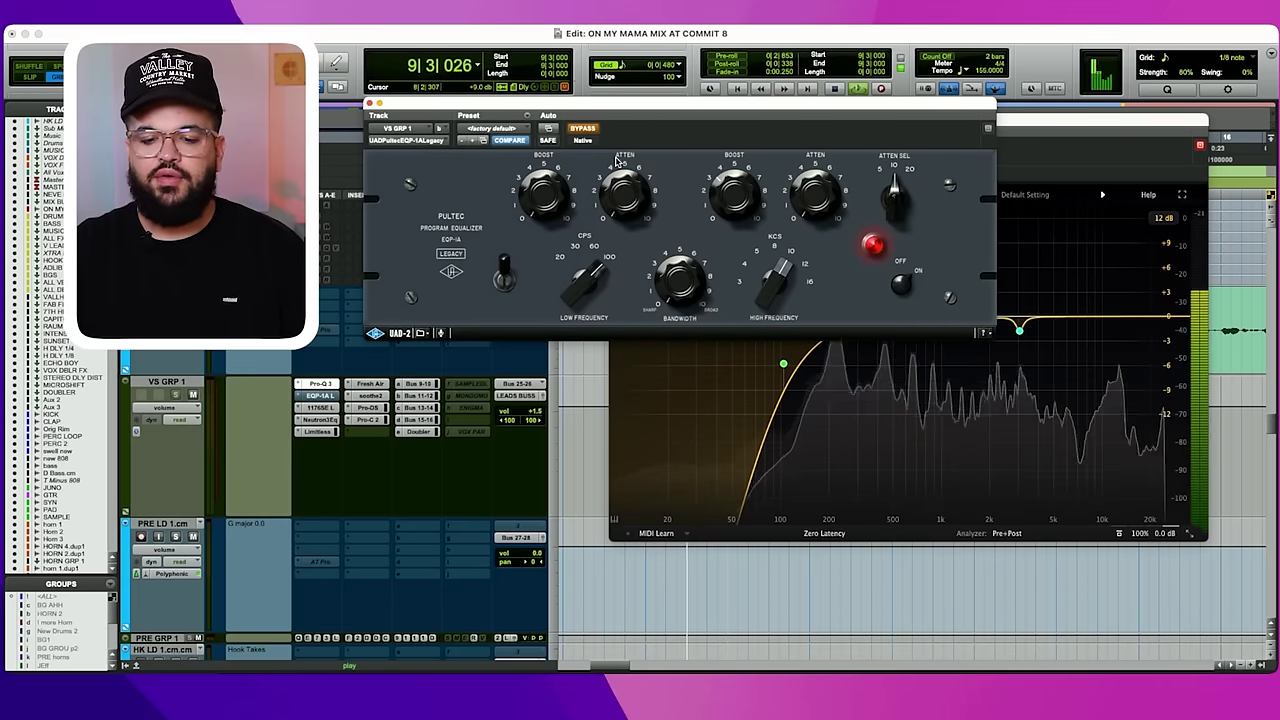
{"action": "left_click", "coordinate": [584, 130]}
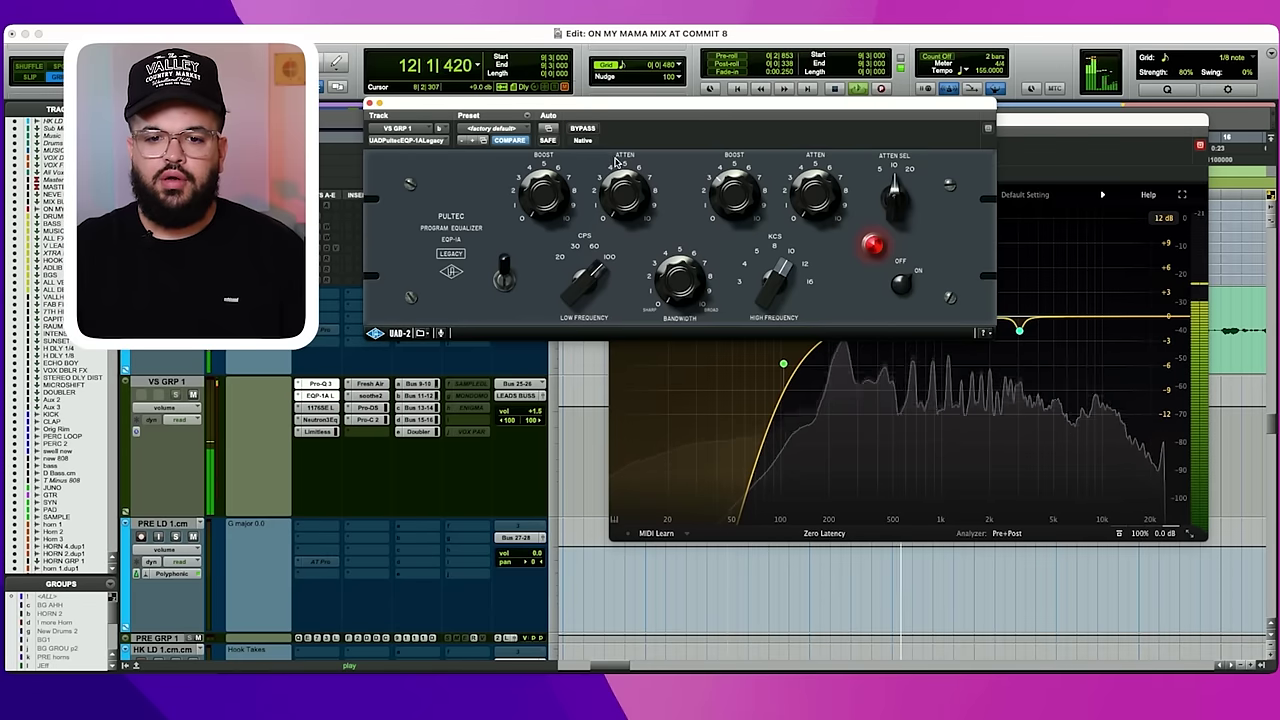
{"action": "key", "text": "space"}
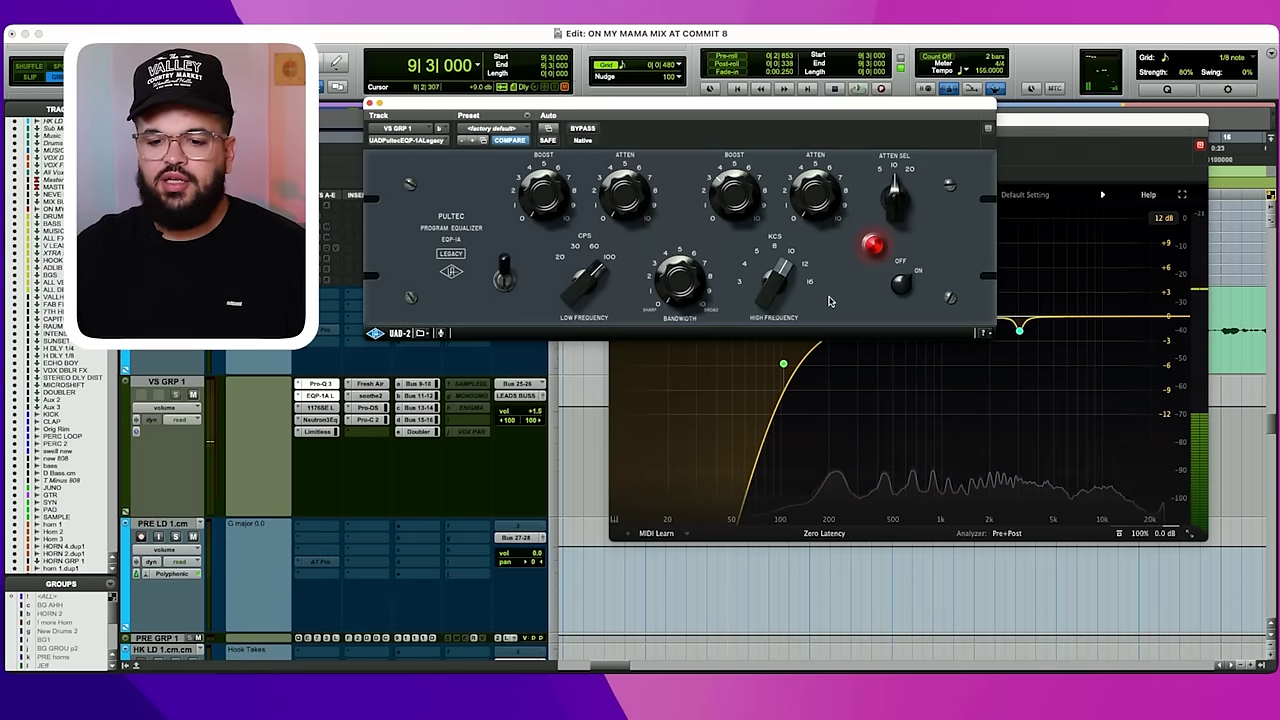
Close both EQ windows and audition the vocal through the 1176SE limiter insert on VS GRP 1.
{"action": "left_click_drag", "start_coordinate": [378, 106], "coordinate": [556, 160]}
{"action": "left_click", "coordinate": [546, 159]}
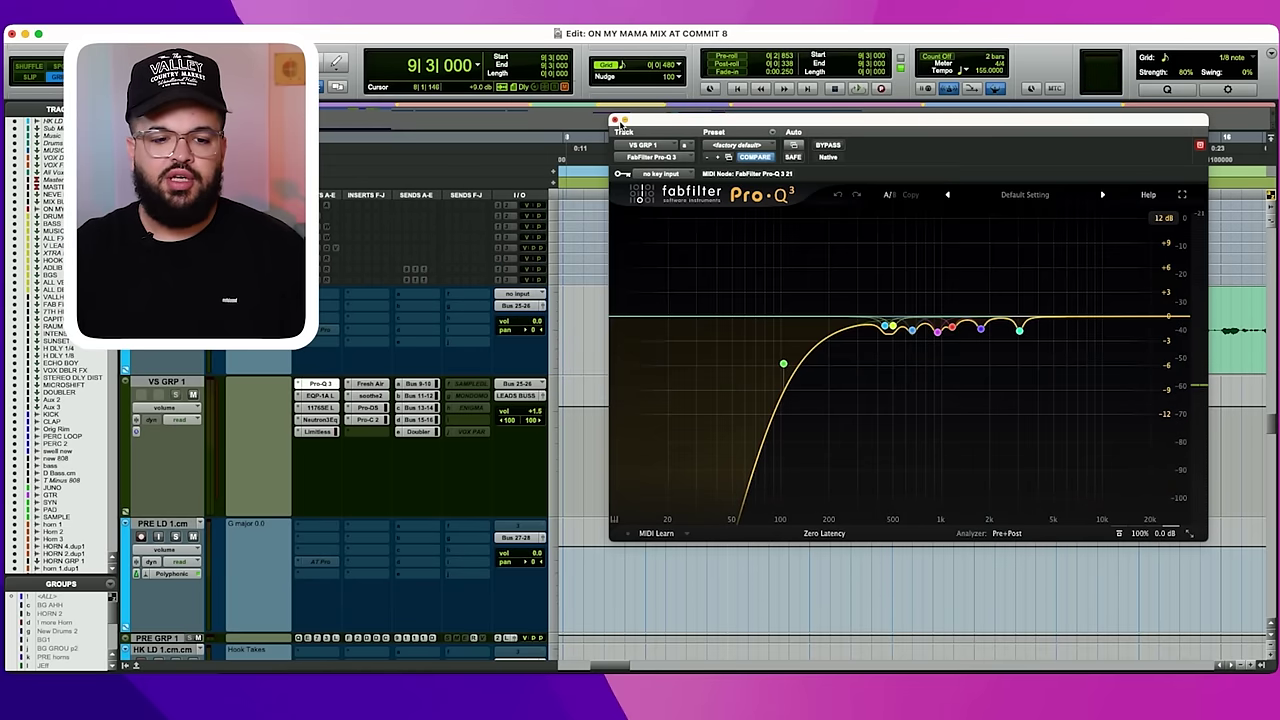
{"action": "left_click", "coordinate": [615, 120]}
{"action": "left_click", "coordinate": [320, 408]}
{"action": "key", "text": "space"}
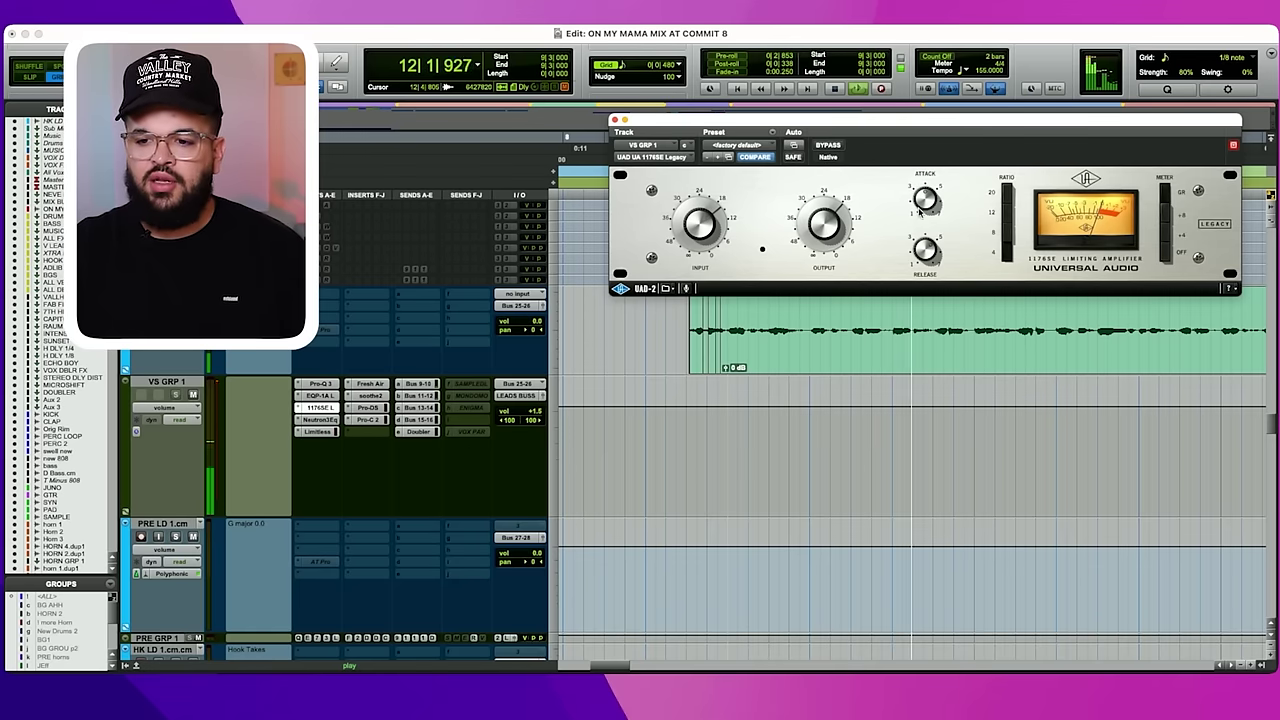
{"action": "key", "text": "space"}
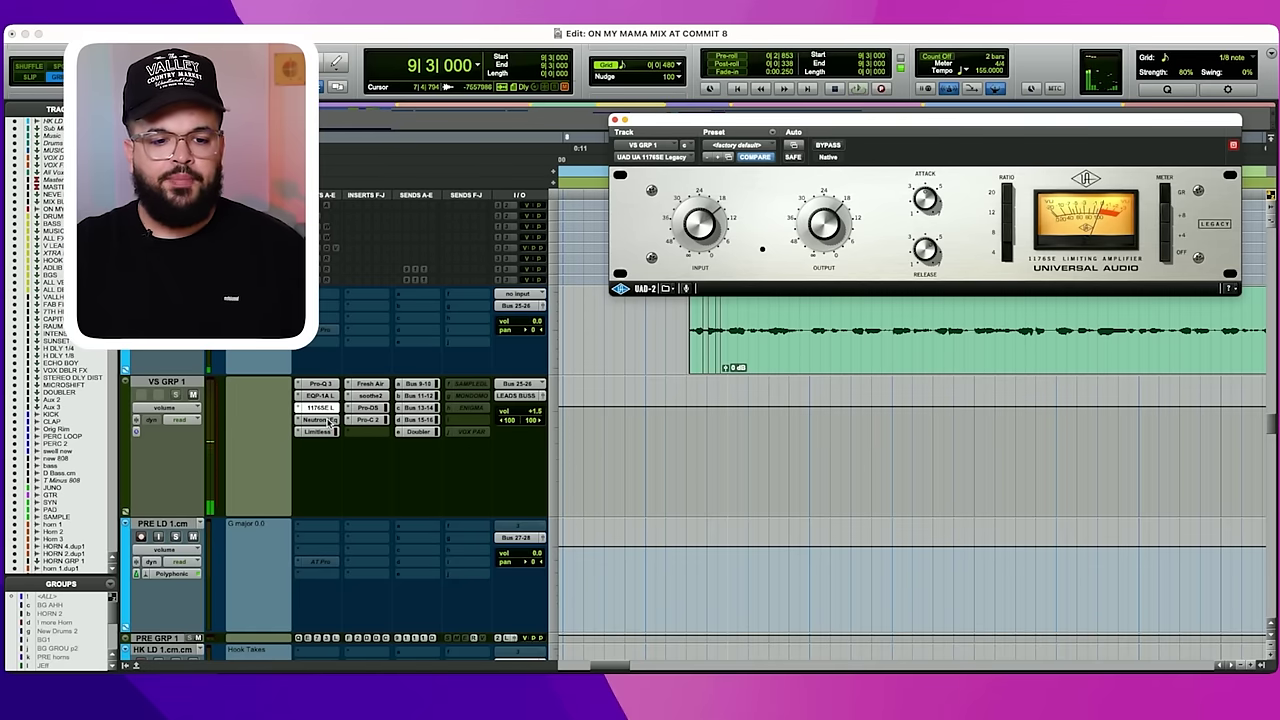
Compare the Neutron 3 Equalizer and Pro-Q 3 curves of VS GRP 1 side by side, and close both windows.
{"action": "left_click", "coordinate": [318, 419]}
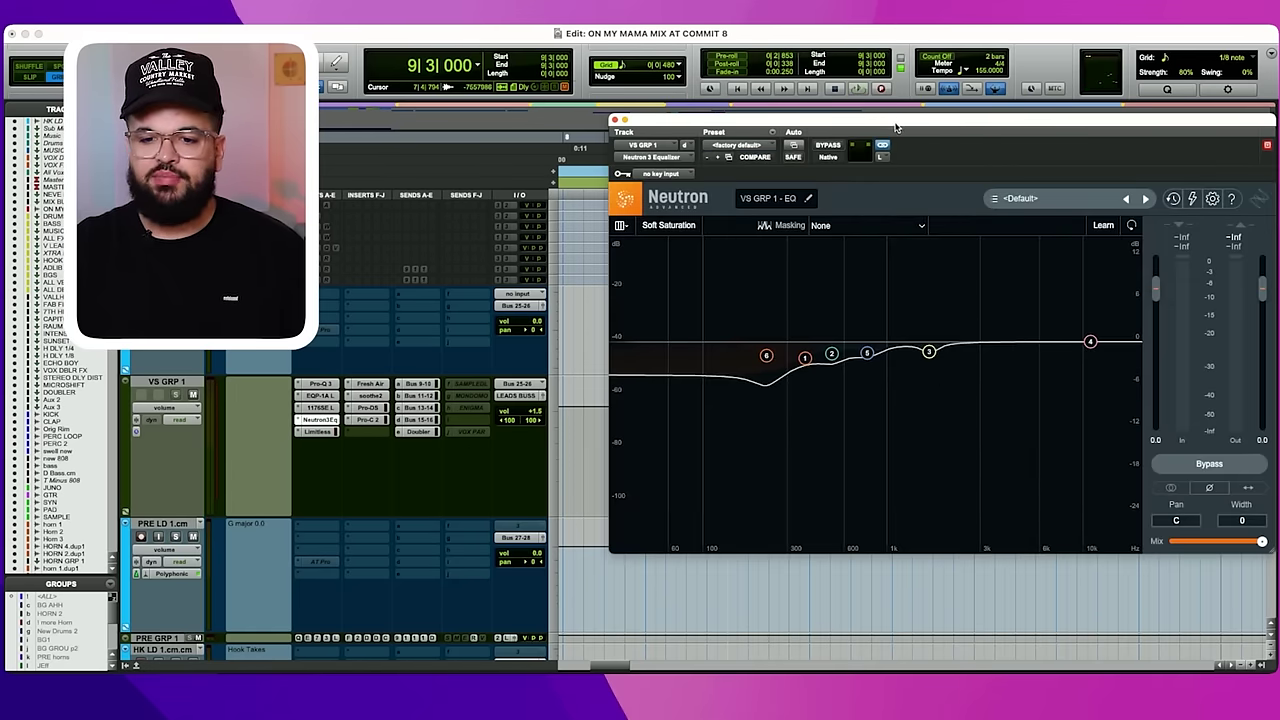
{"action": "left_click_drag", "start_coordinate": [897, 127], "coordinate": [661, 129]}
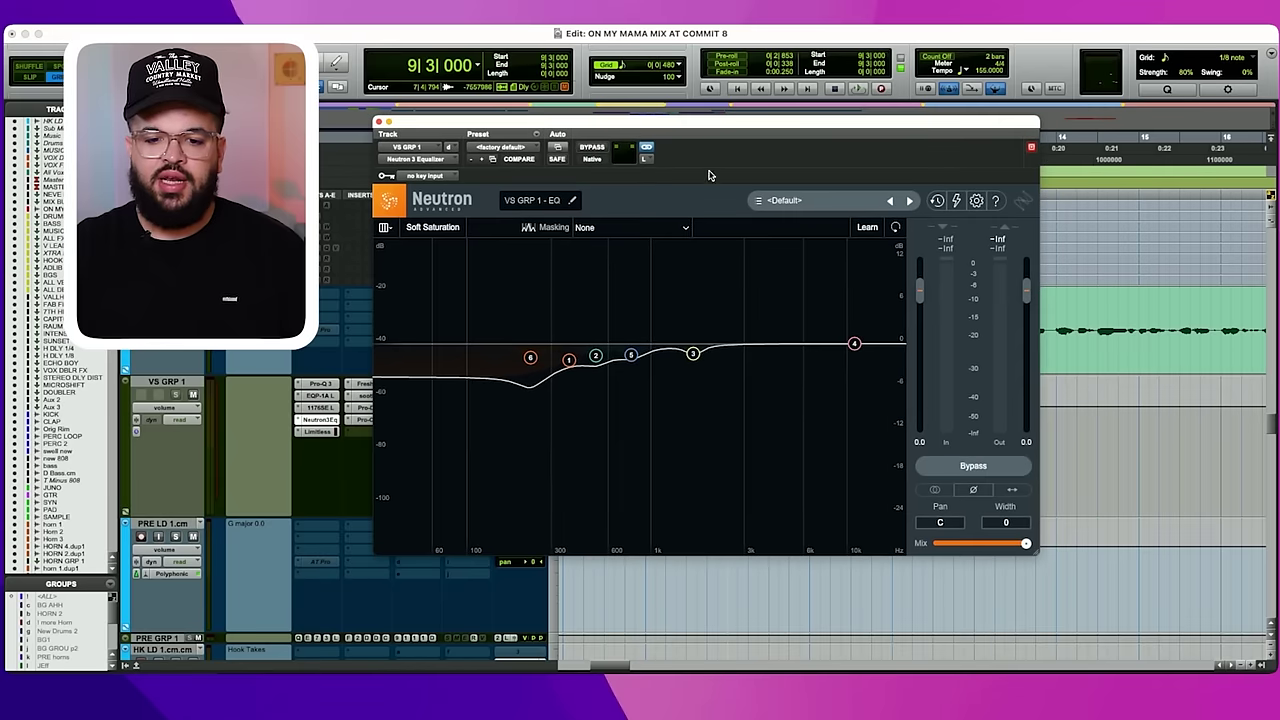
{"action": "left_click", "coordinate": [322, 383]}
{"action": "left_click_drag", "start_coordinate": [718, 122], "coordinate": [962, 69]}
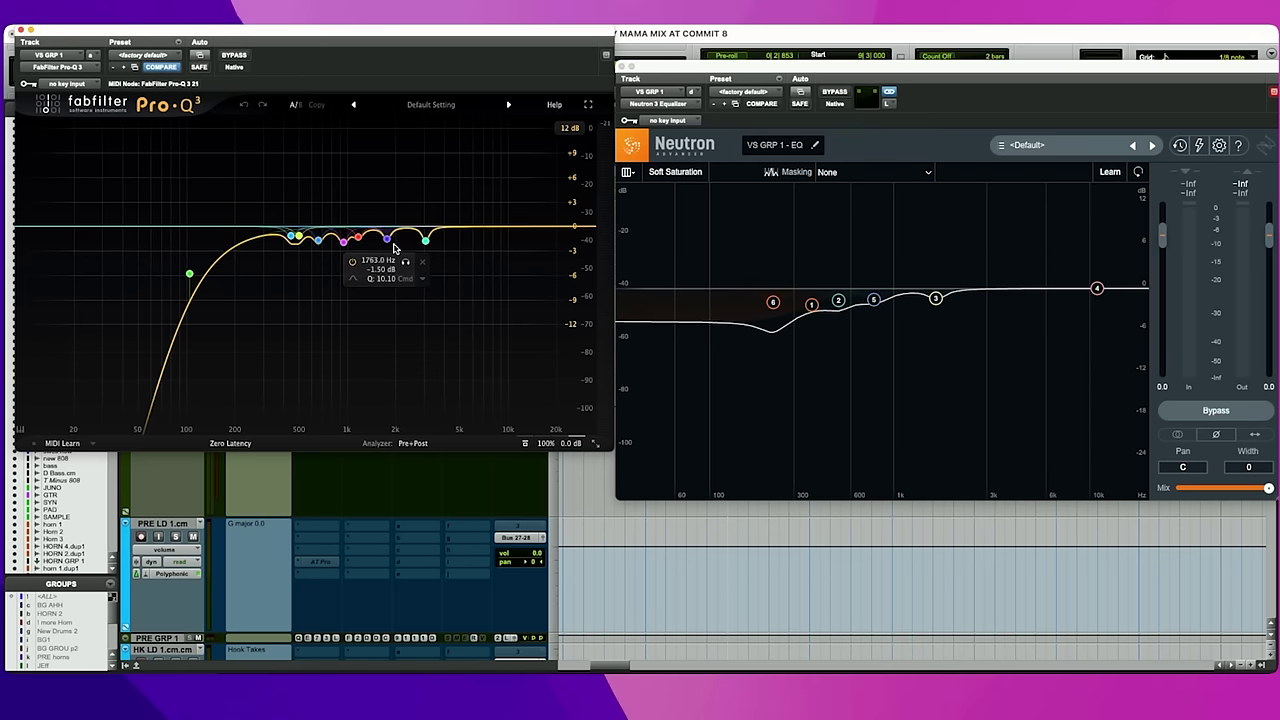
{"action": "left_click_drag", "start_coordinate": [851, 72], "coordinate": [726, 59]}
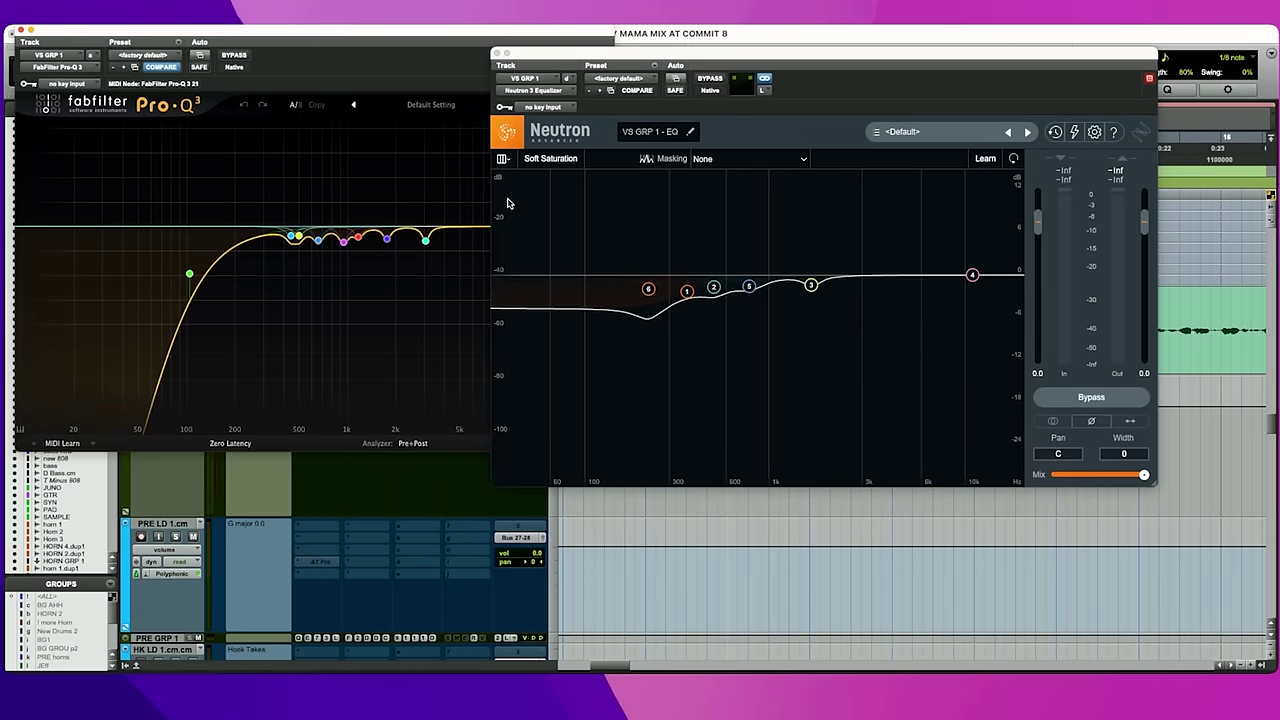
{"action": "left_click", "coordinate": [24, 31]}
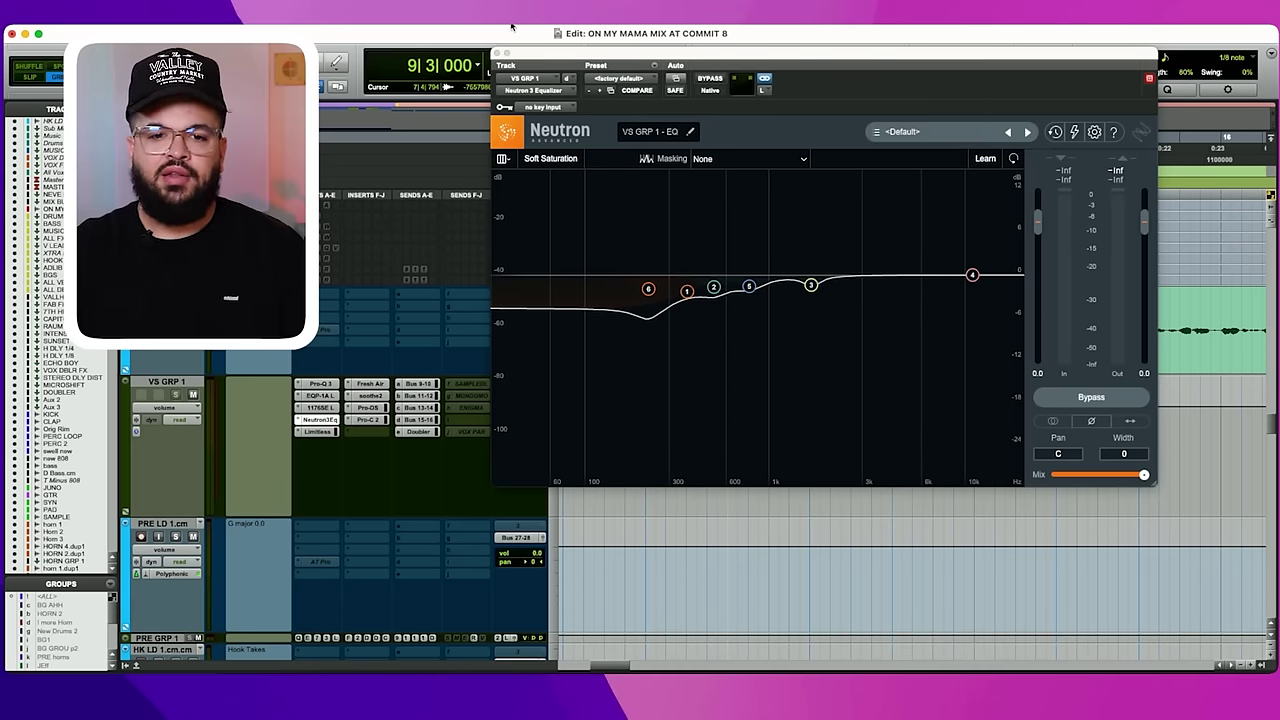
{"action": "left_click", "coordinate": [494, 52]}
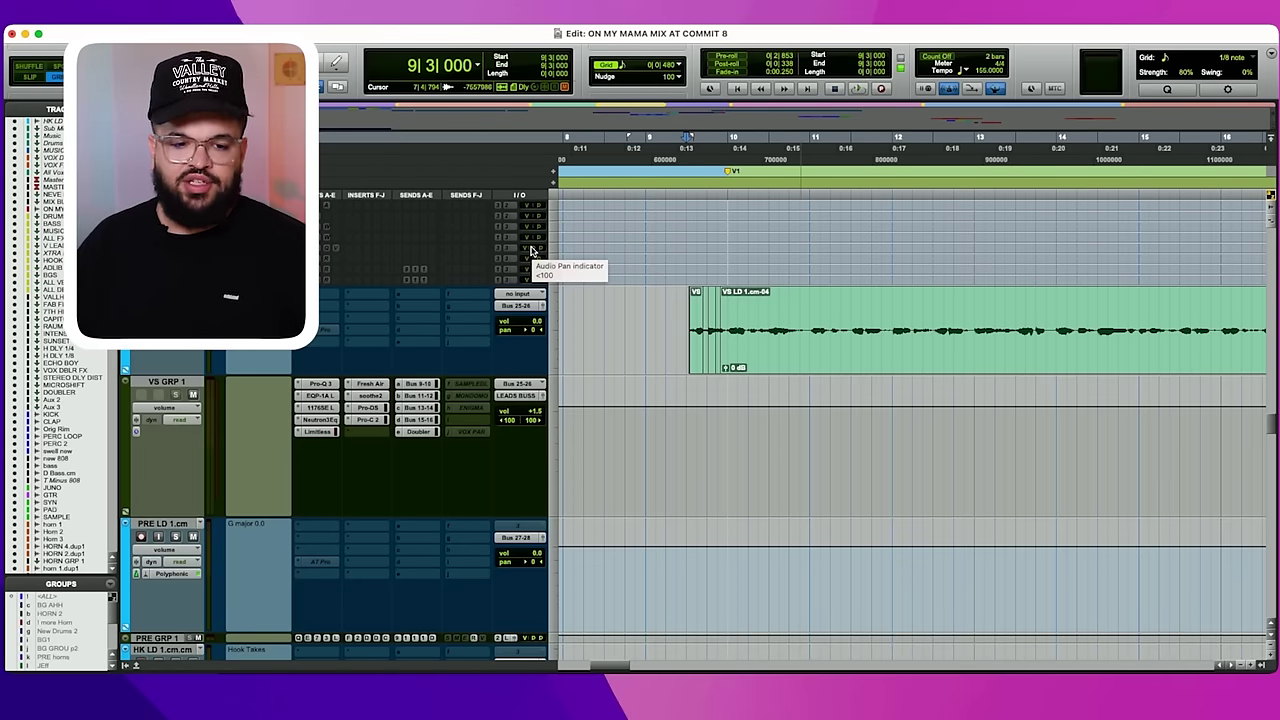
Open the Limitless insert on VS GRP 1 and play the vocal repeatedly to check its limiting.
{"action": "left_click", "coordinate": [317, 432]}
{"action": "key", "text": "space"}
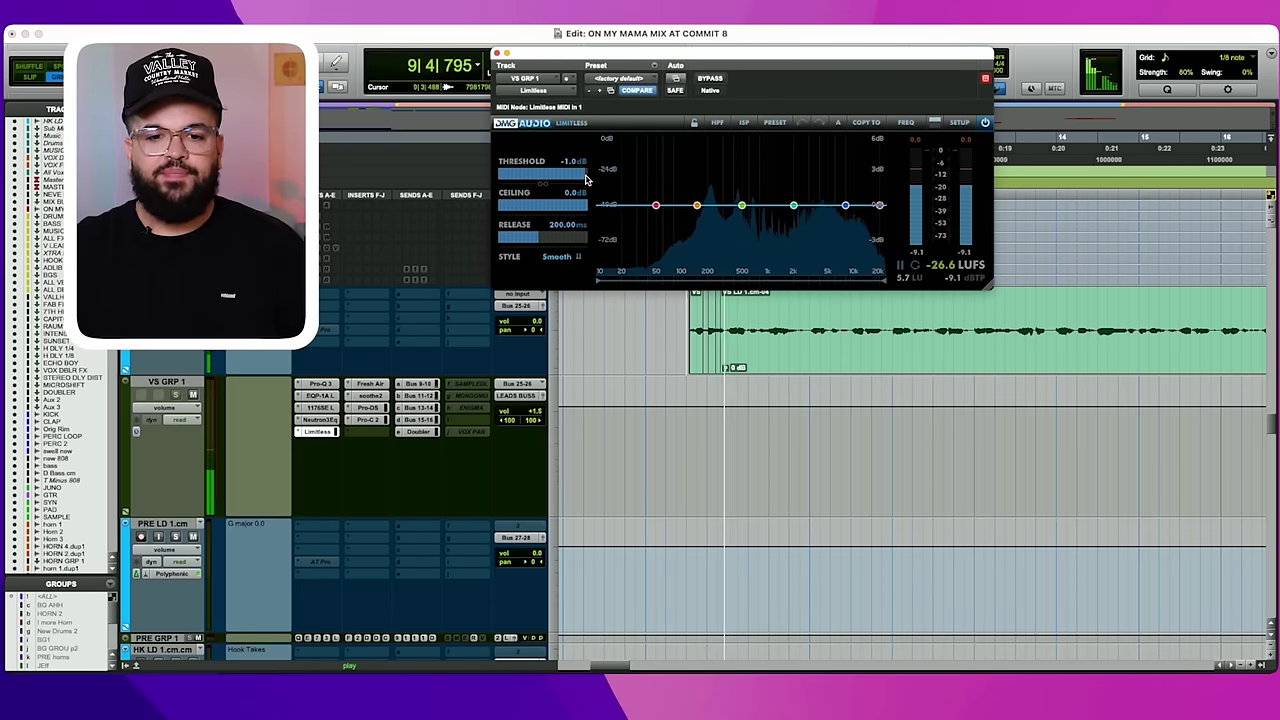
{"action": "key", "text": "space"}
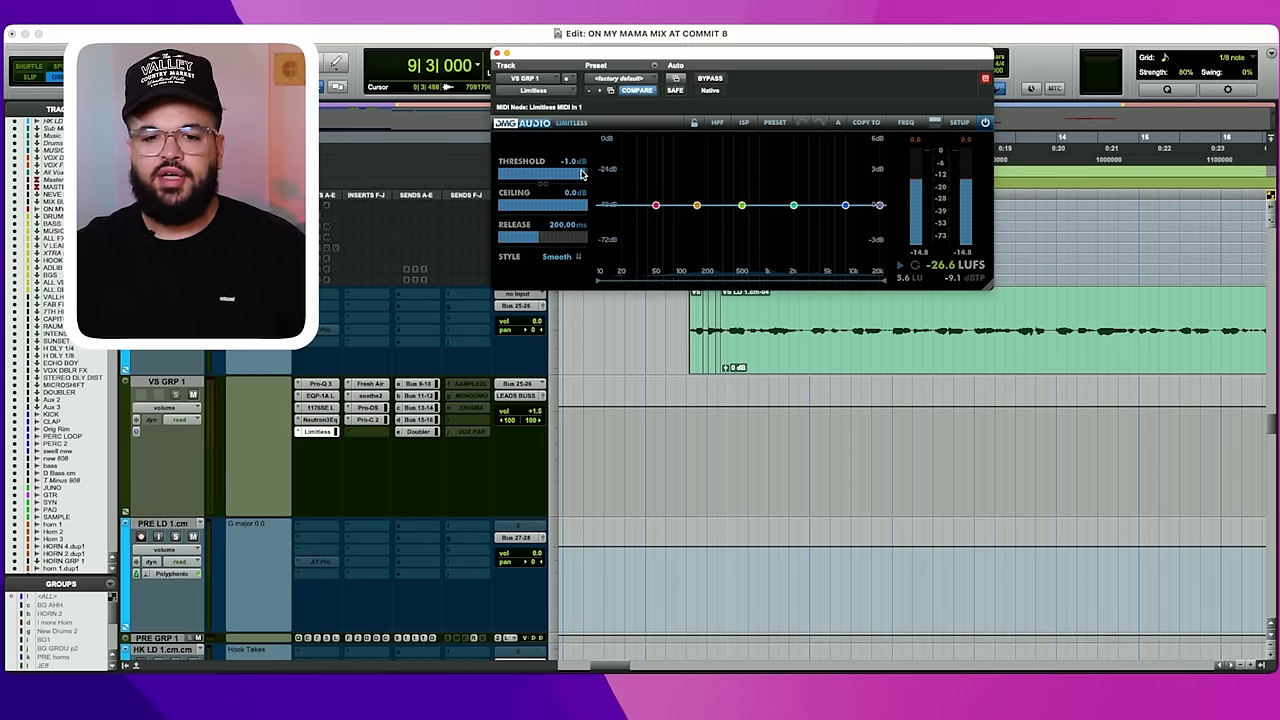
{"action": "key", "text": "space"}
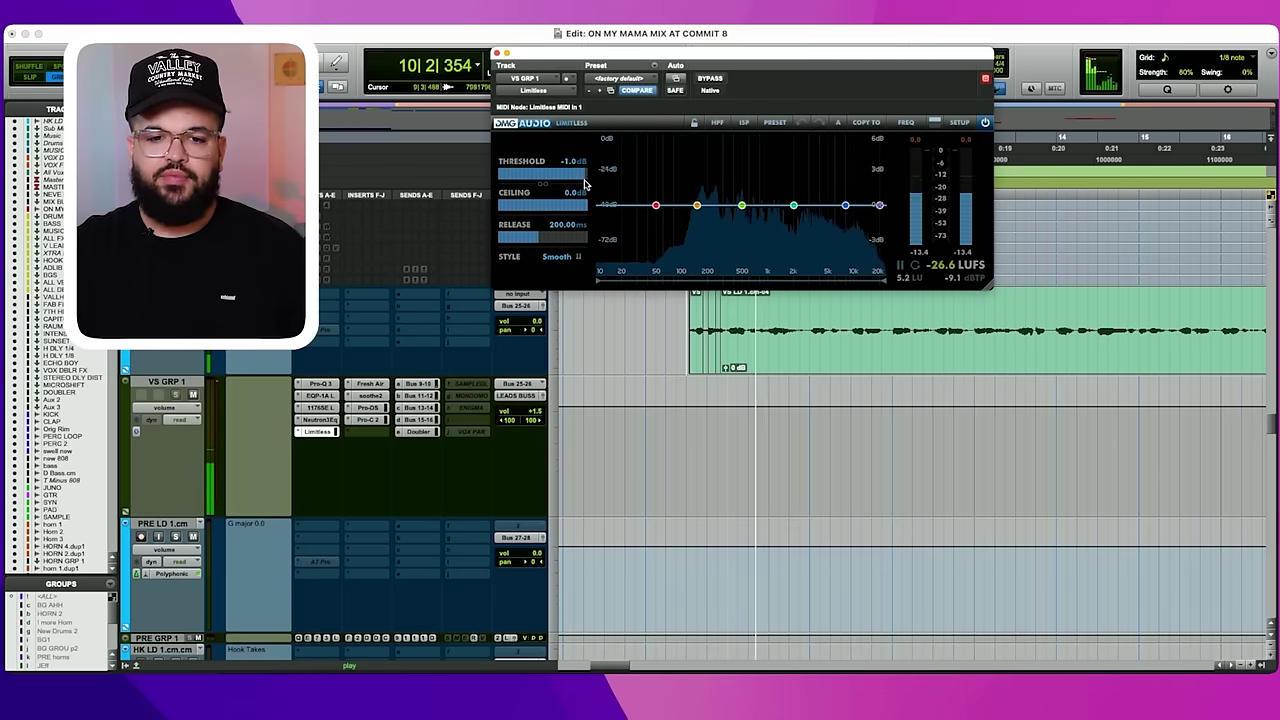
{"action": "key", "text": "space"}
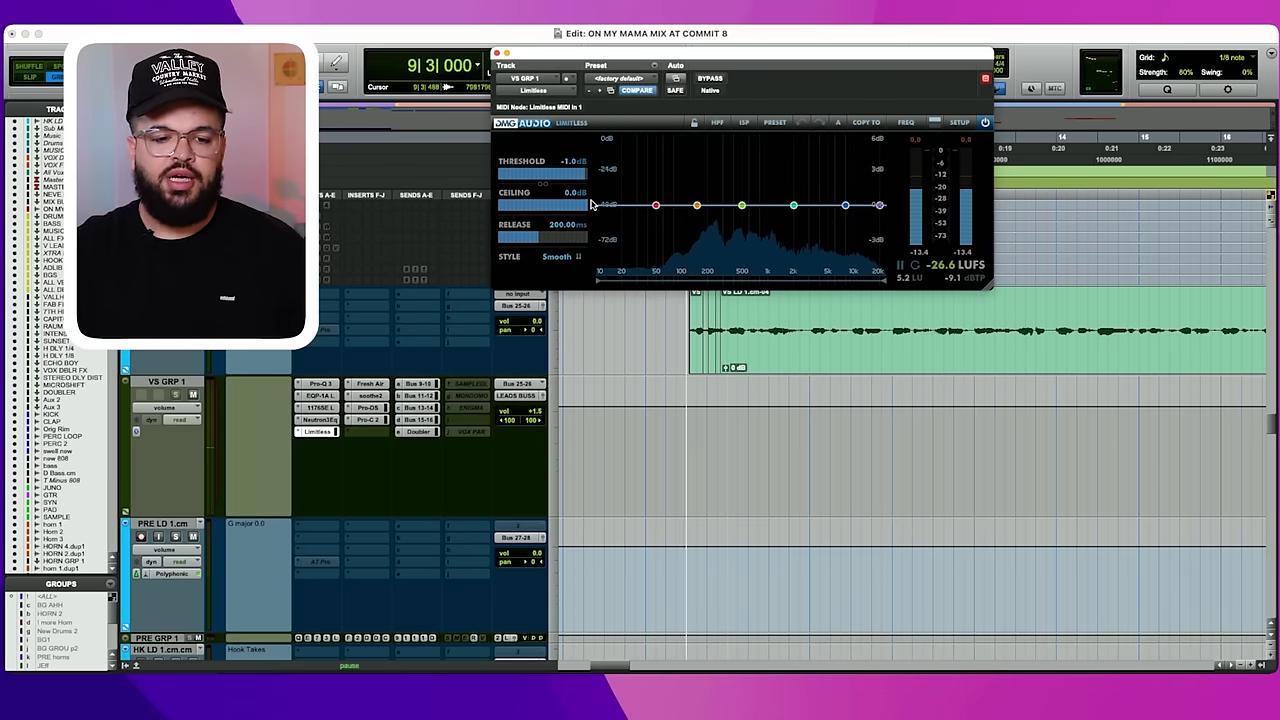
{"action": "key", "text": "space"}
{"action": "key", "text": "space"}
Replace the Limitless window with the Fresh Air insert of VS GRP 1, examine its Mid Air and High Air settings, and close it.
{"action": "left_click", "coordinate": [385, 383]}
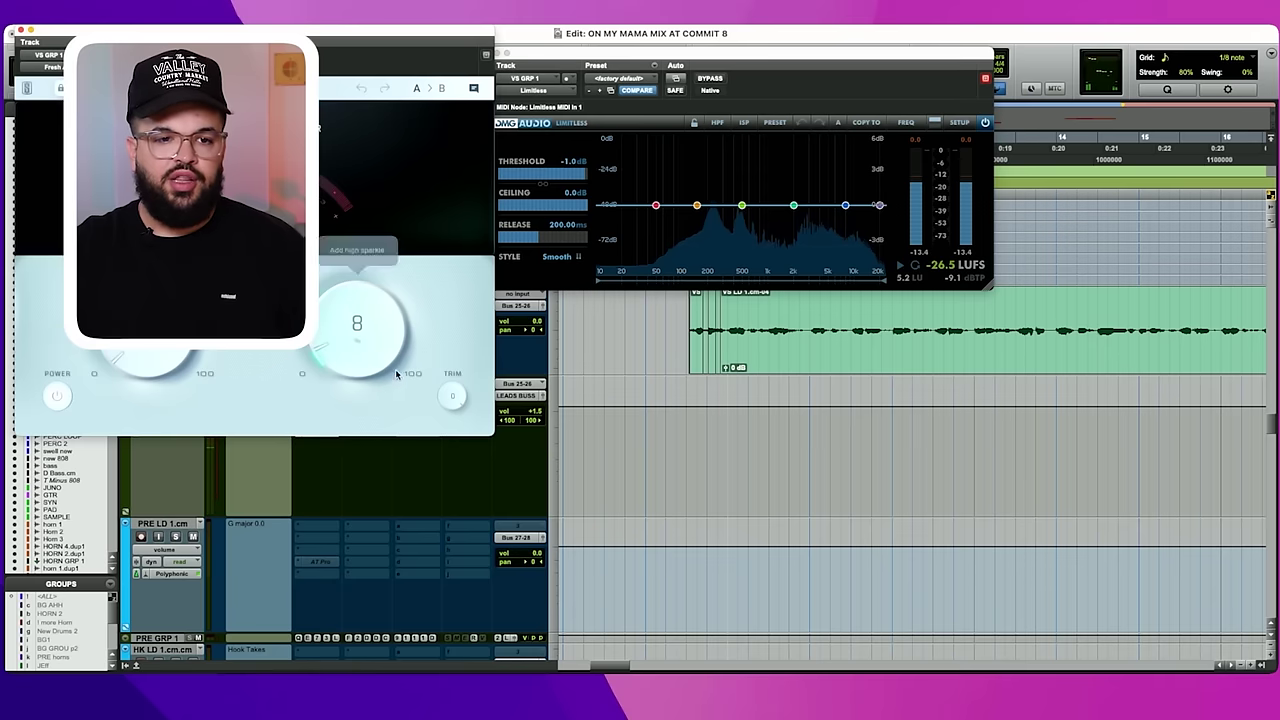
{"action": "left_click_drag", "start_coordinate": [437, 58], "coordinate": [905, 180]}
{"action": "left_click_drag", "start_coordinate": [518, 54], "coordinate": [329, 67]}
{"action": "left_click", "coordinate": [309, 67]}
{"action": "left_click_drag", "start_coordinate": [762, 153], "coordinate": [971, 134]}
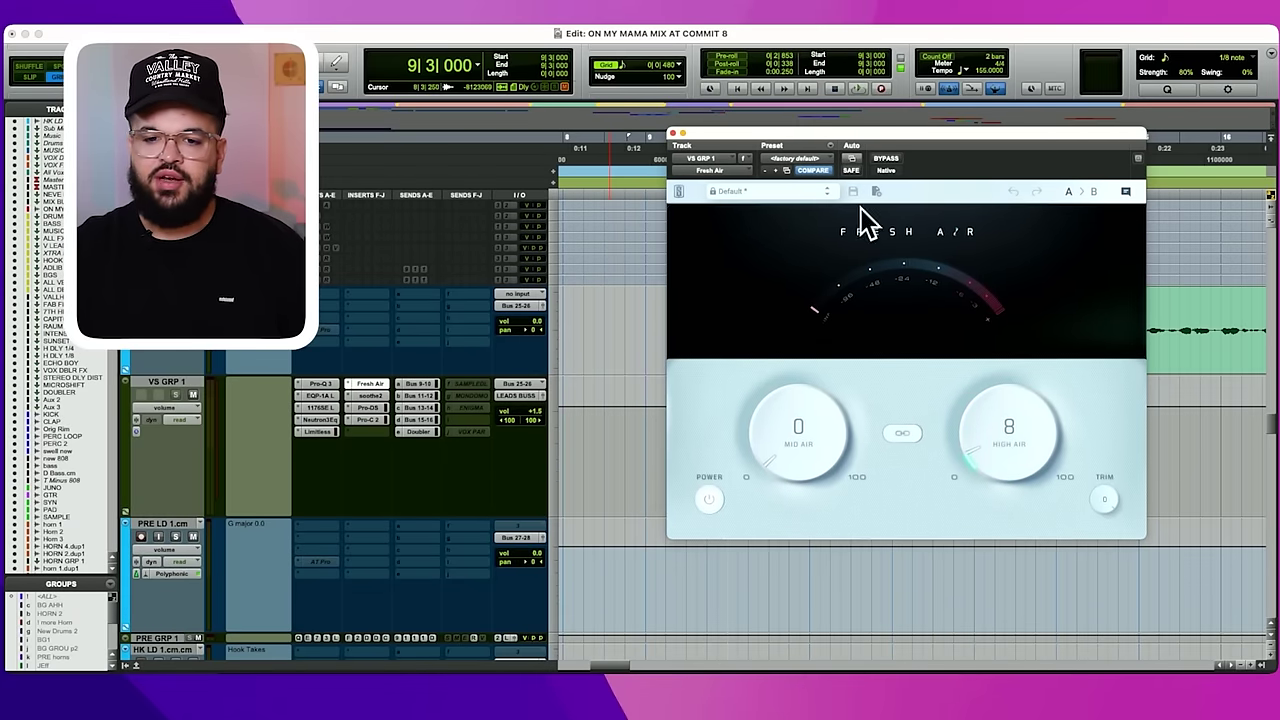
{"action": "left_click", "coordinate": [672, 133]}
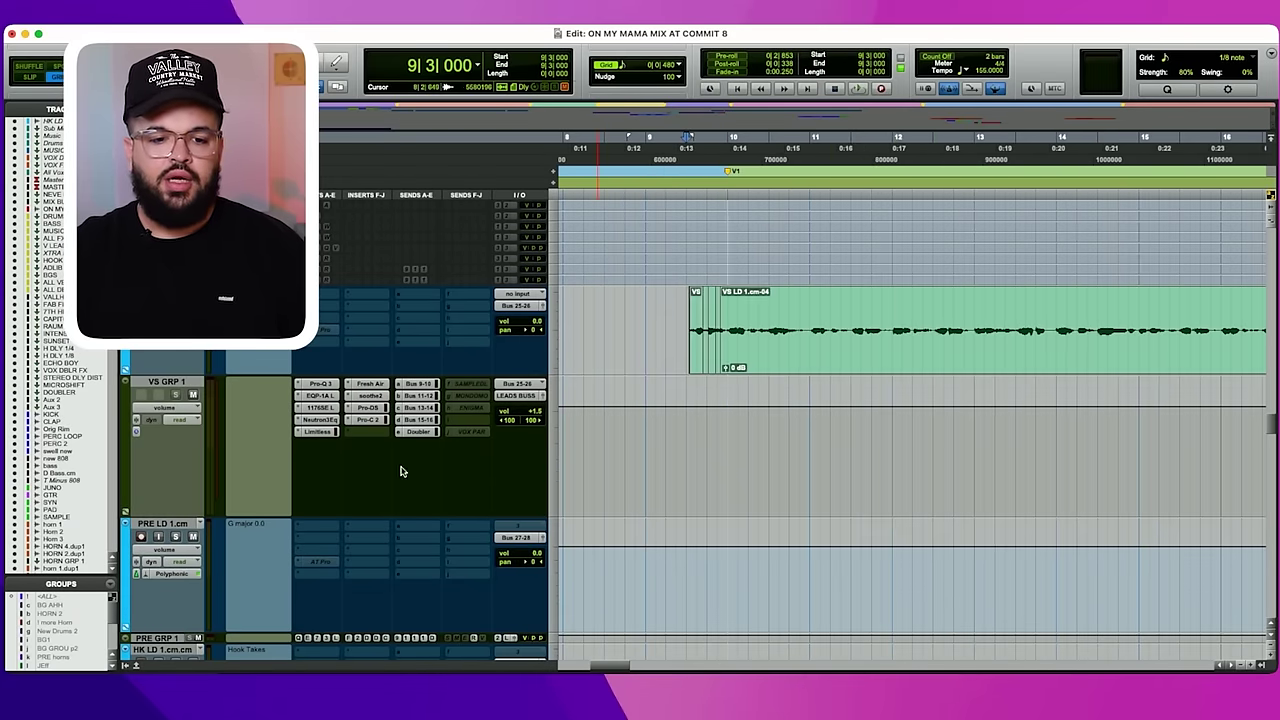
Open the soothe2 insert on VS GRP 1, inspect its quality and mix settings, and play the vocal through it.
{"action": "left_click", "coordinate": [377, 397]}
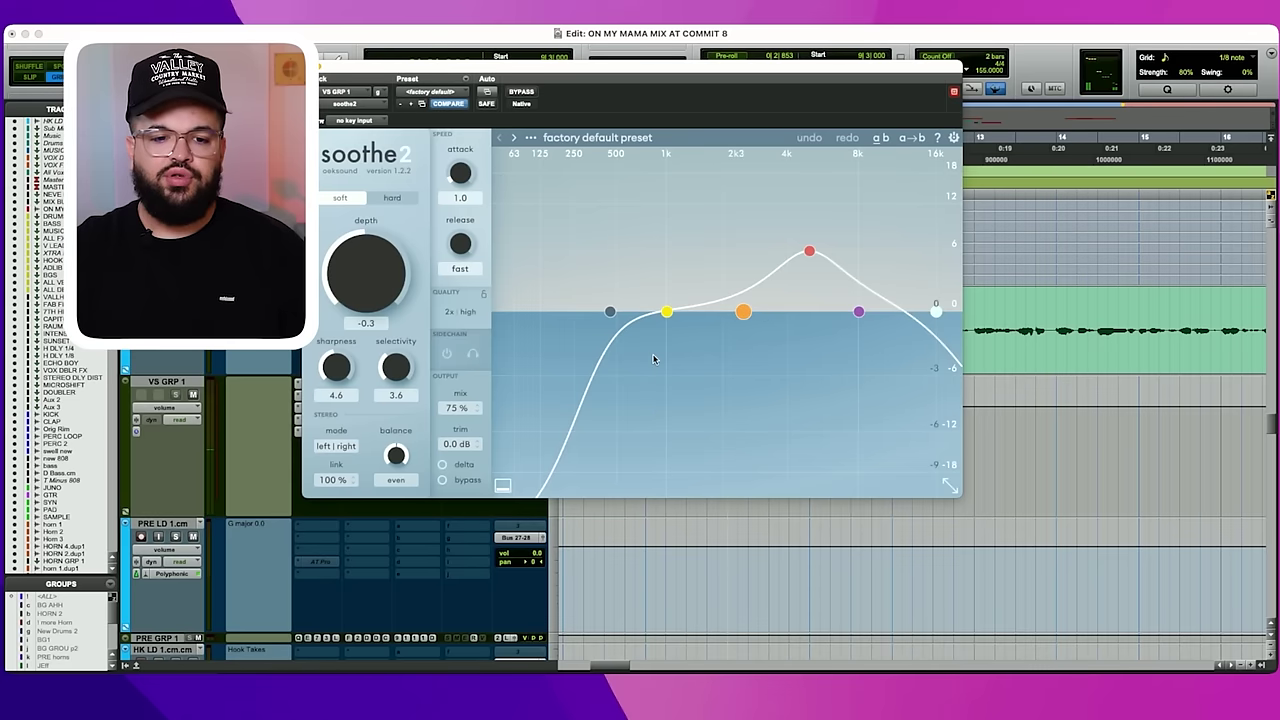
{"action": "left_click", "coordinate": [460, 315]}
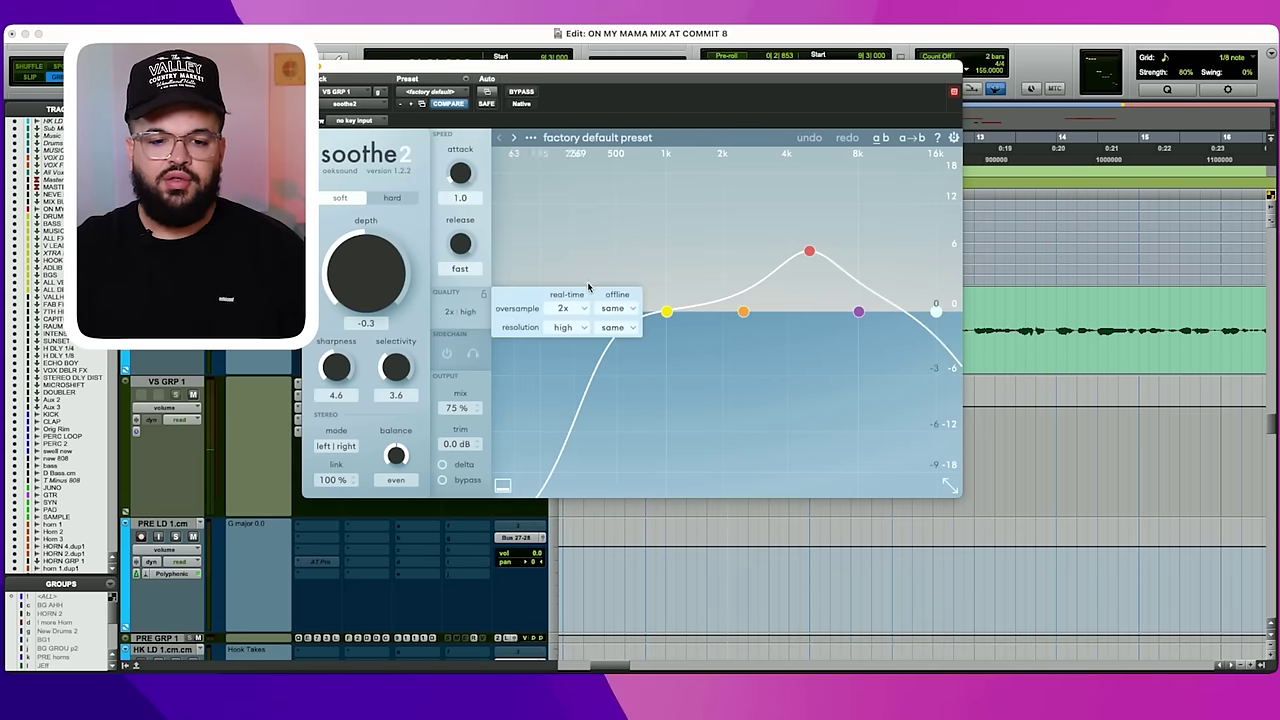
{"action": "left_click", "coordinate": [487, 429]}
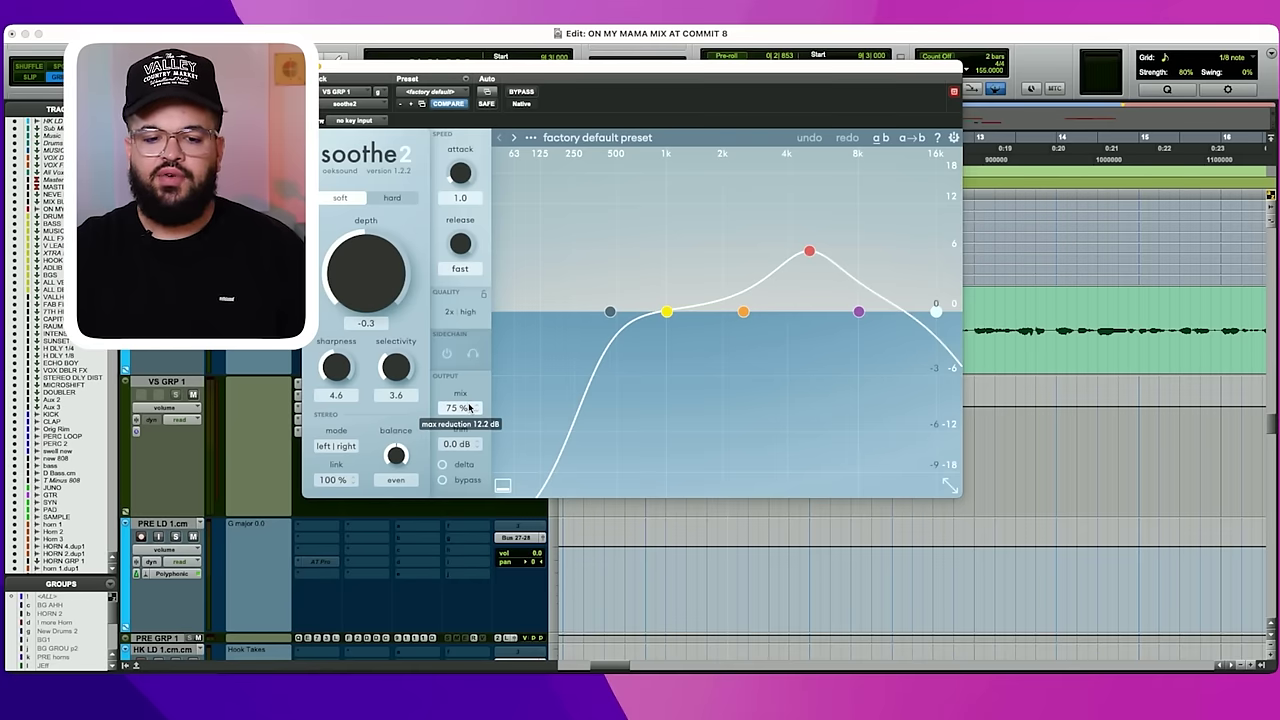
{"action": "key", "text": "space"}
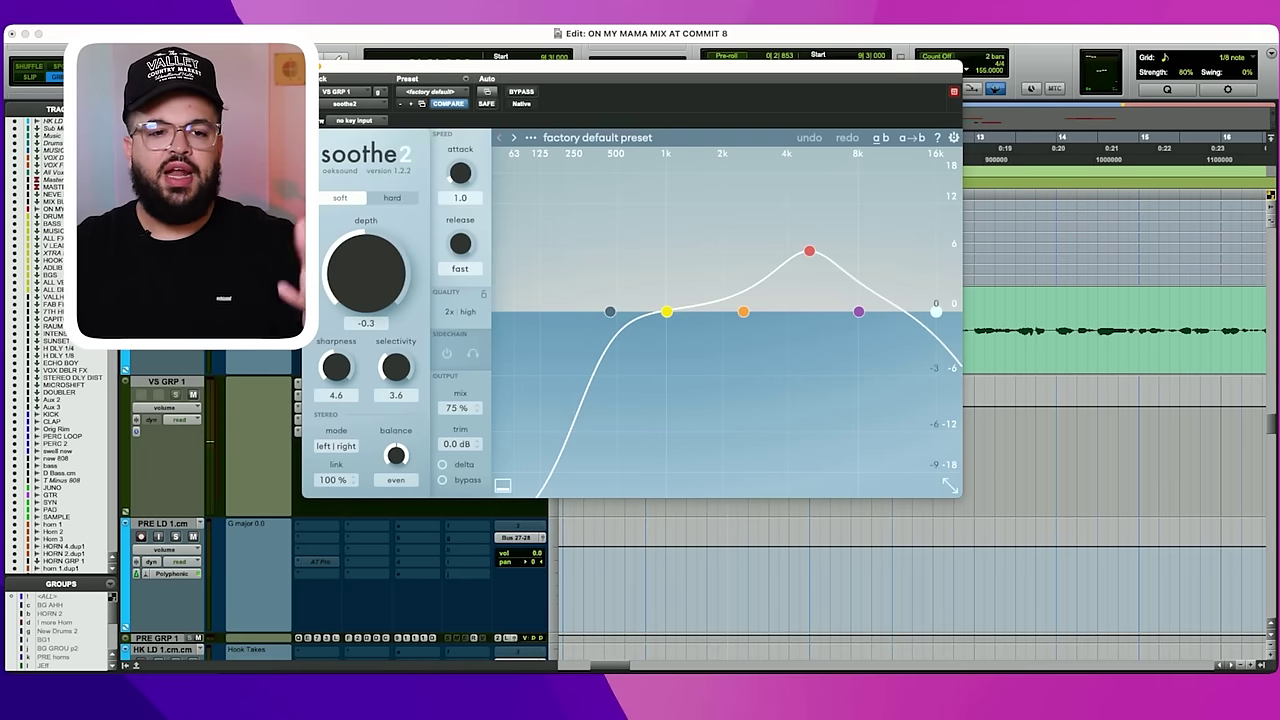
Replace the soothe2 window with the Pro-DS insert of VS GRP 1, examine its threshold, range and frequency settings, and close it.
{"action": "left_click", "coordinate": [309, 66]}
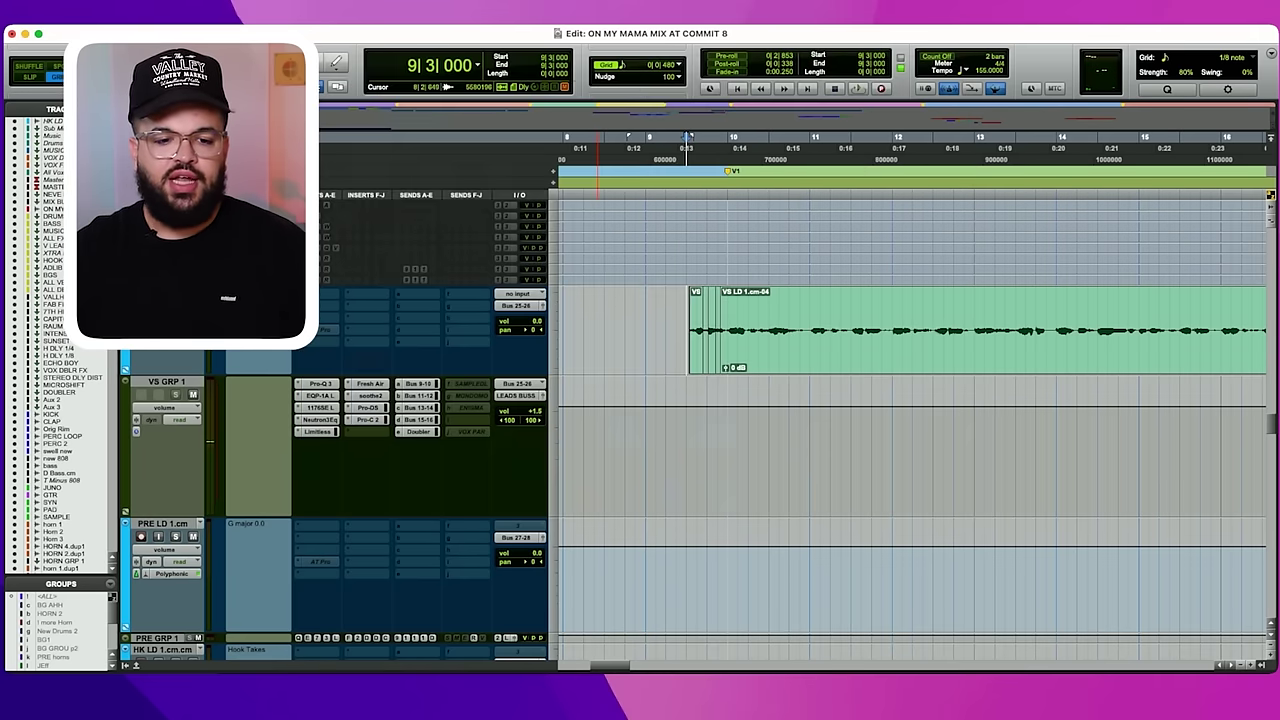
{"action": "left_click", "coordinate": [374, 409]}
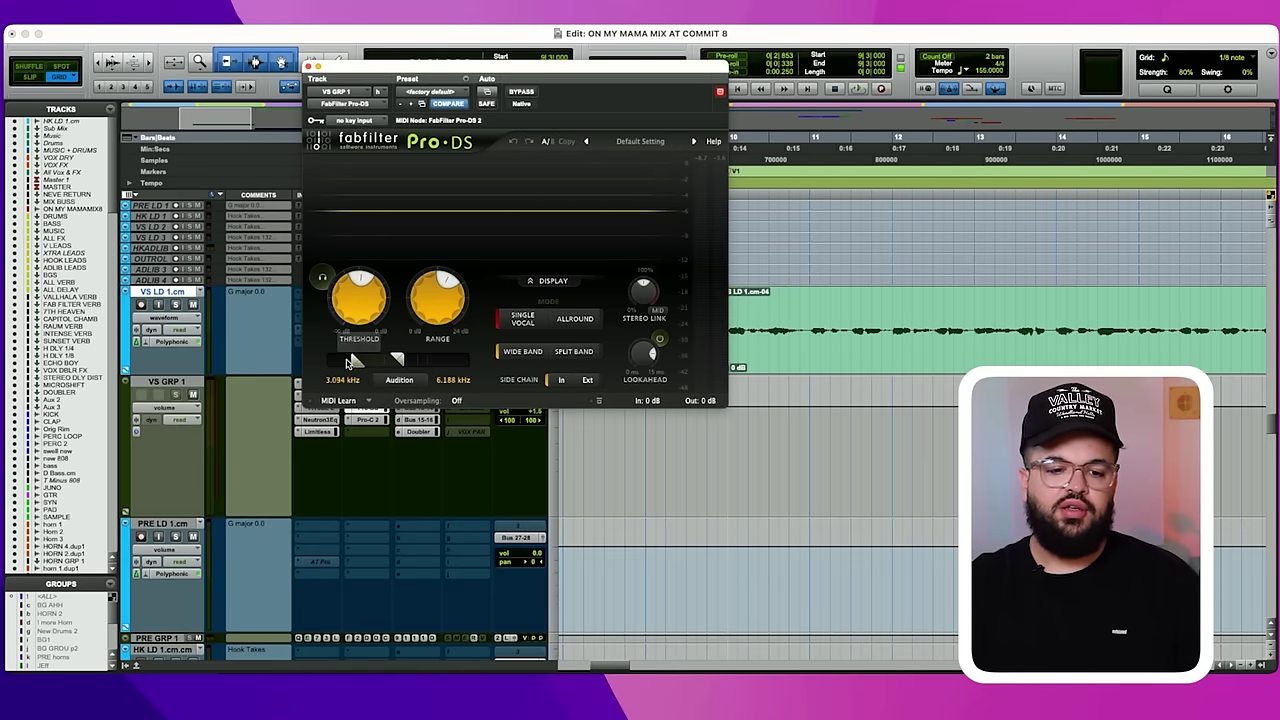
{"action": "left_click", "coordinate": [308, 67]}
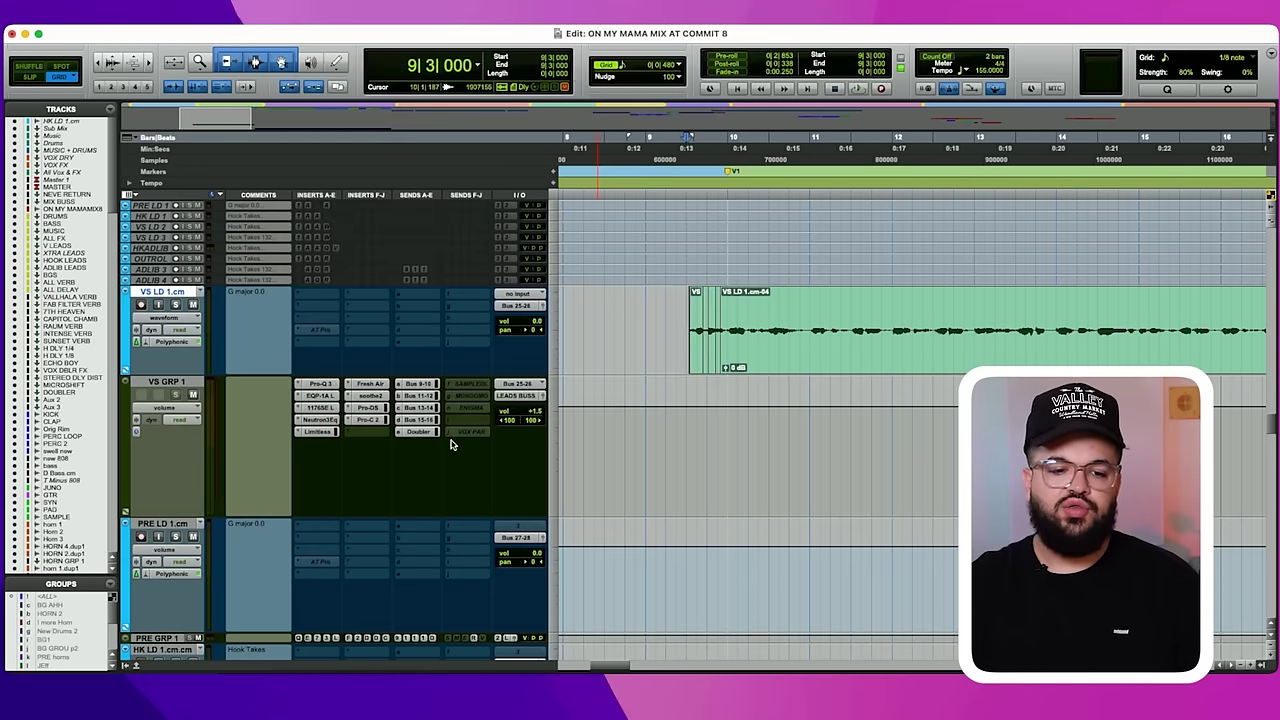
Open the Pro-C 2 insert on VS GRP 1, play the vocal to check its gain reduction, and close it.
{"action": "left_click", "coordinate": [364, 421]}
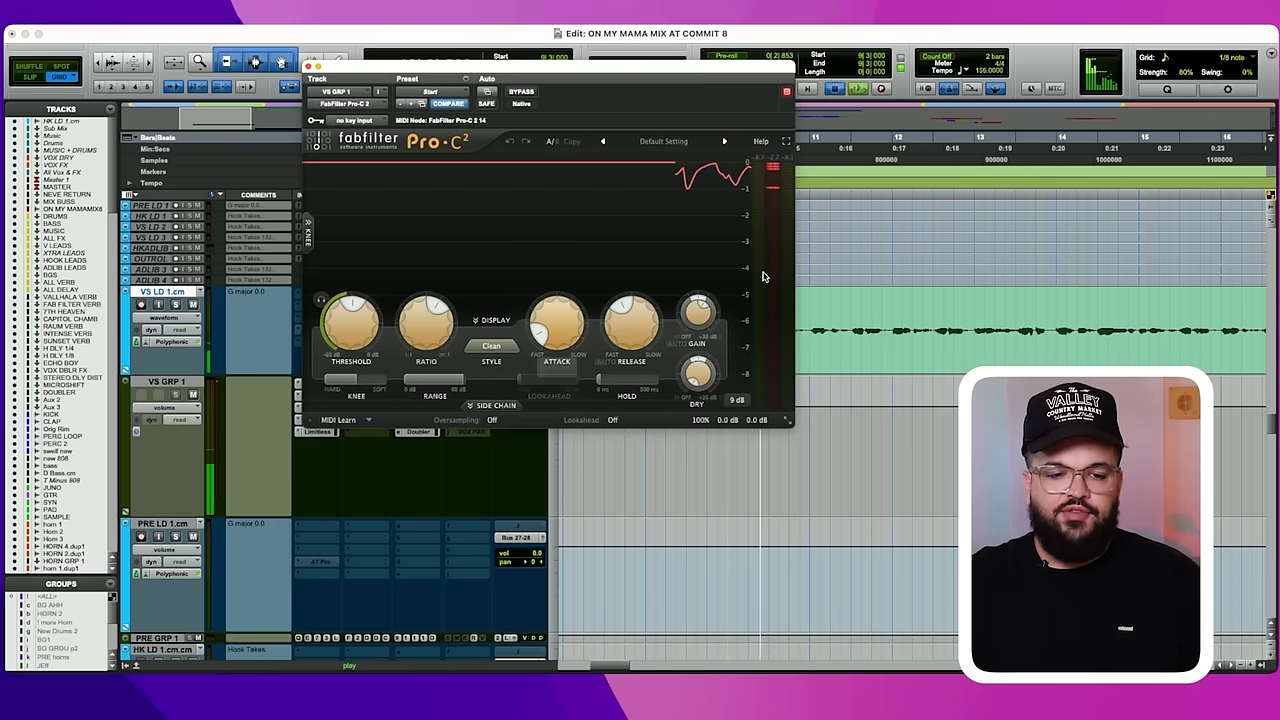
{"action": "key", "text": "space"}
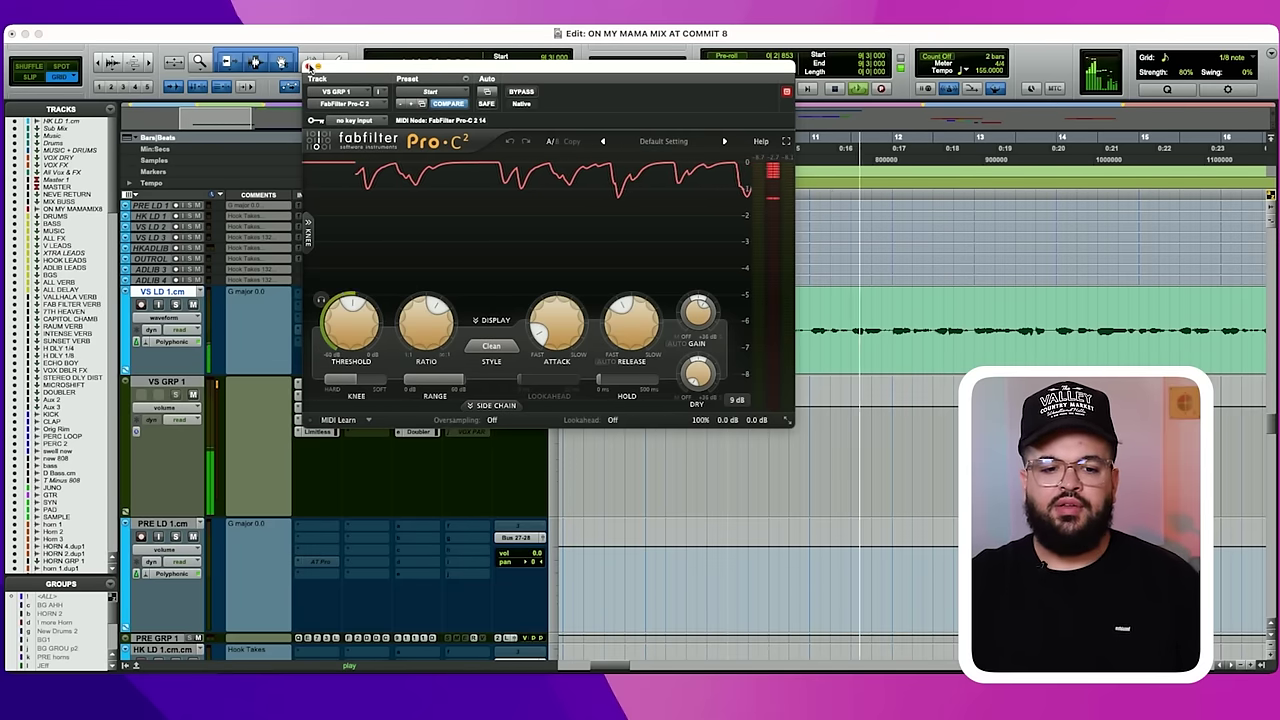
{"action": "left_click_drag", "start_coordinate": [308, 66], "coordinate": [534, 63]}
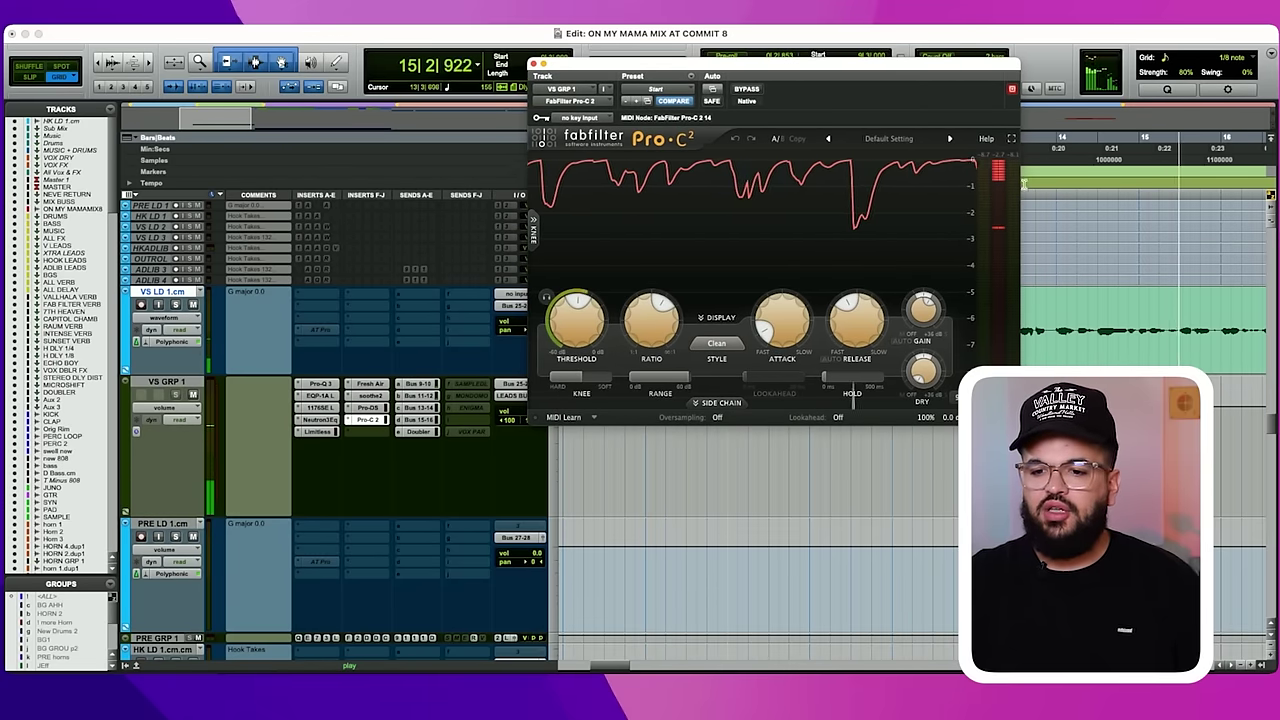
{"action": "key", "text": "space"}
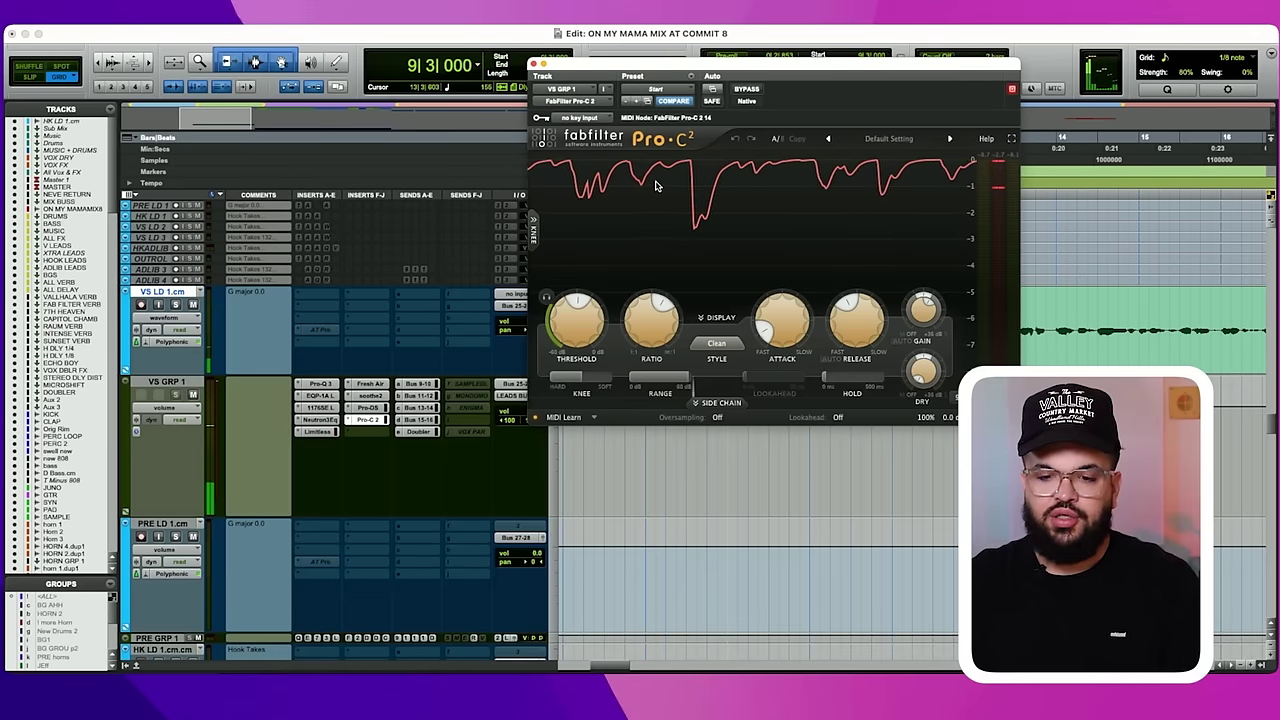
{"action": "key", "text": "r"}
{"action": "key", "text": "r"}
{"action": "left_click", "coordinate": [533, 64]}
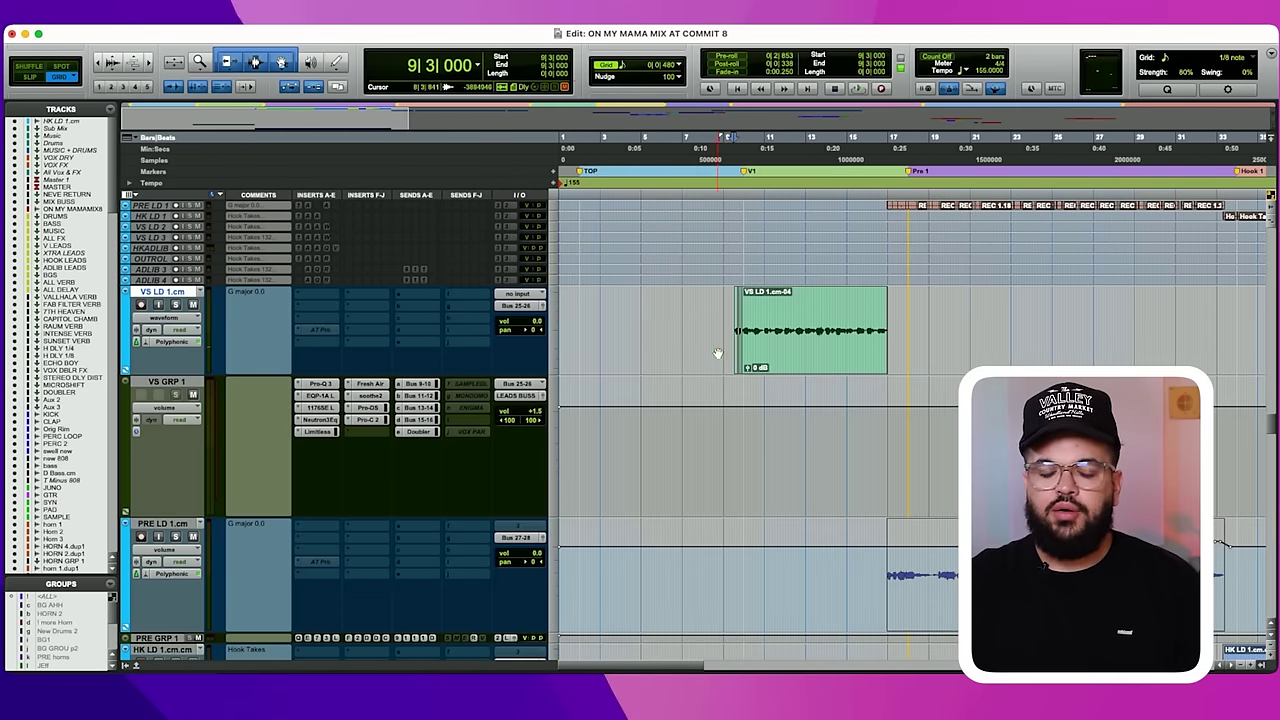
Locate the Pre 1 section and place the edit cursor at bar 18, beat 2 on the PRE LD 1.cm track.
{"action": "scroll", "coordinate": [714, 351], "scroll_direction": "right", "scroll_amount": 5}
{"action": "scroll", "coordinate": [717, 361], "scroll_direction": "right", "scroll_amount": 2}
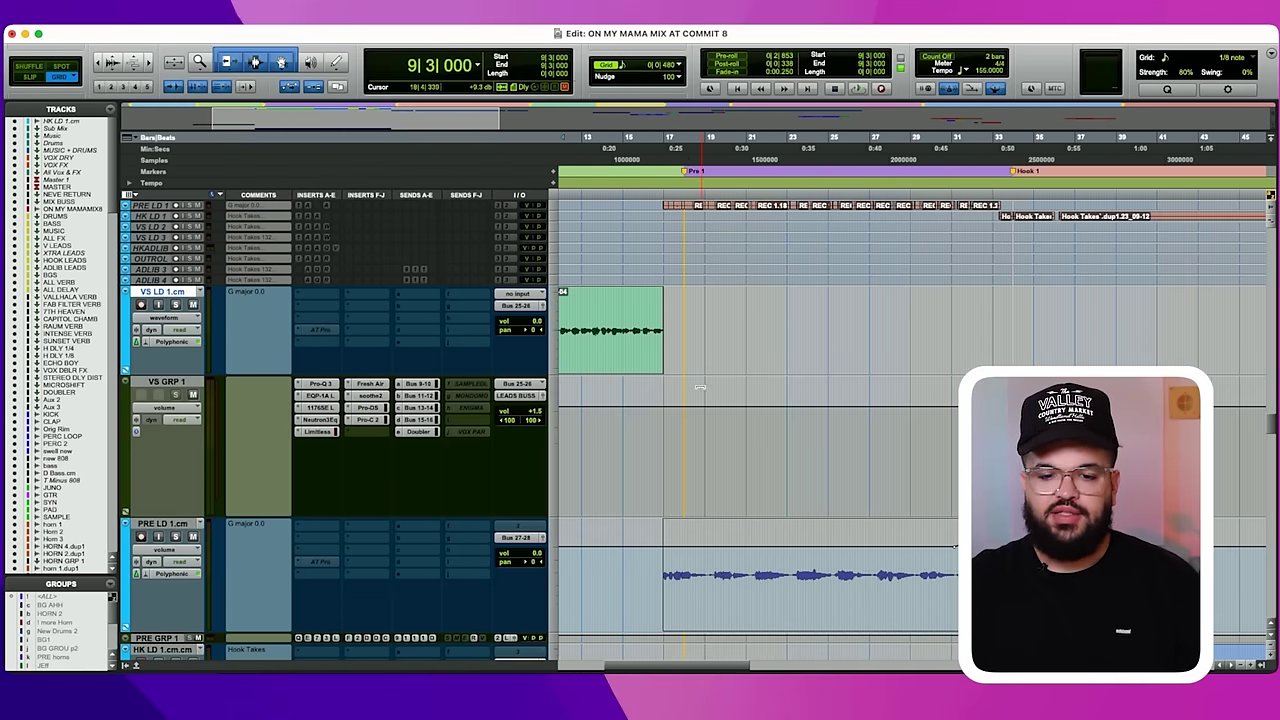
{"action": "left_click", "coordinate": [655, 479]}
{"action": "key", "text": "r"}
{"action": "key", "text": "r"}
{"action": "scroll", "coordinate": [660, 495], "scroll_direction": "down", "scroll_amount": 1}
{"action": "left_click", "coordinate": [647, 555]}
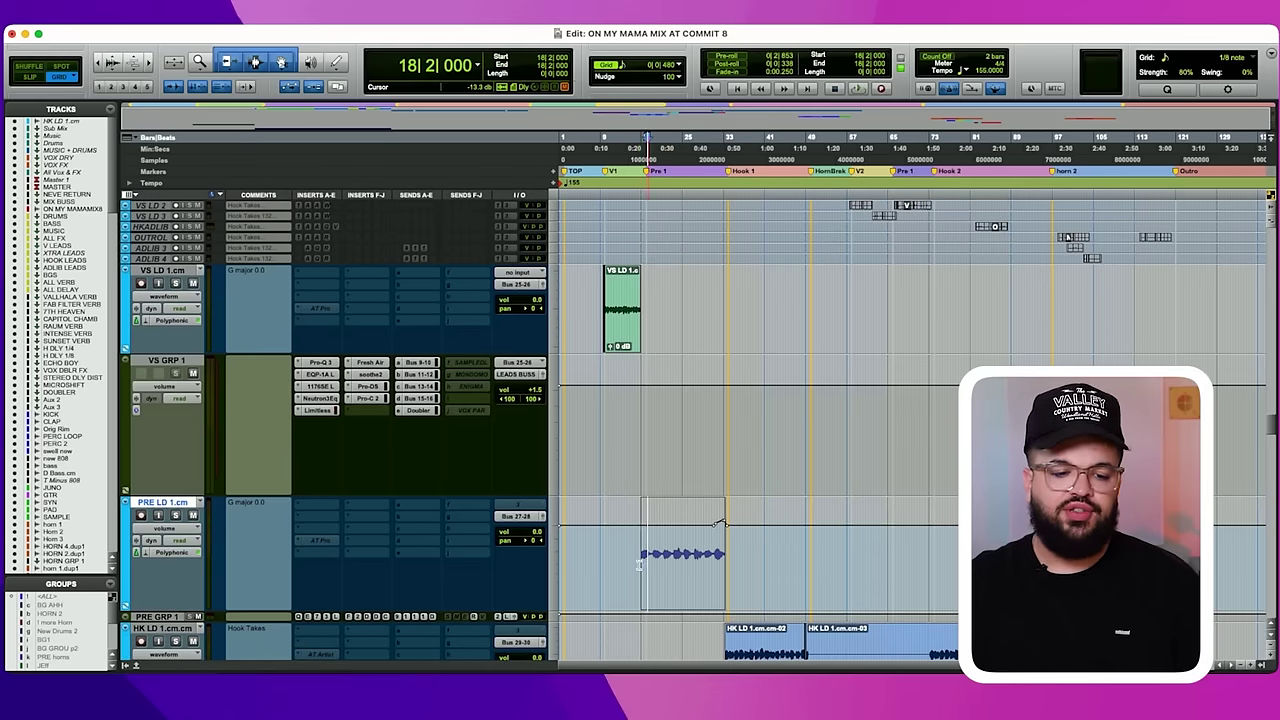
Compare the insert chains of PRE GRP 1 and HK GRP with the chain on VS GRP 1.
{"action": "scroll", "coordinate": [316, 597], "scroll_direction": "down", "scroll_amount": 1}
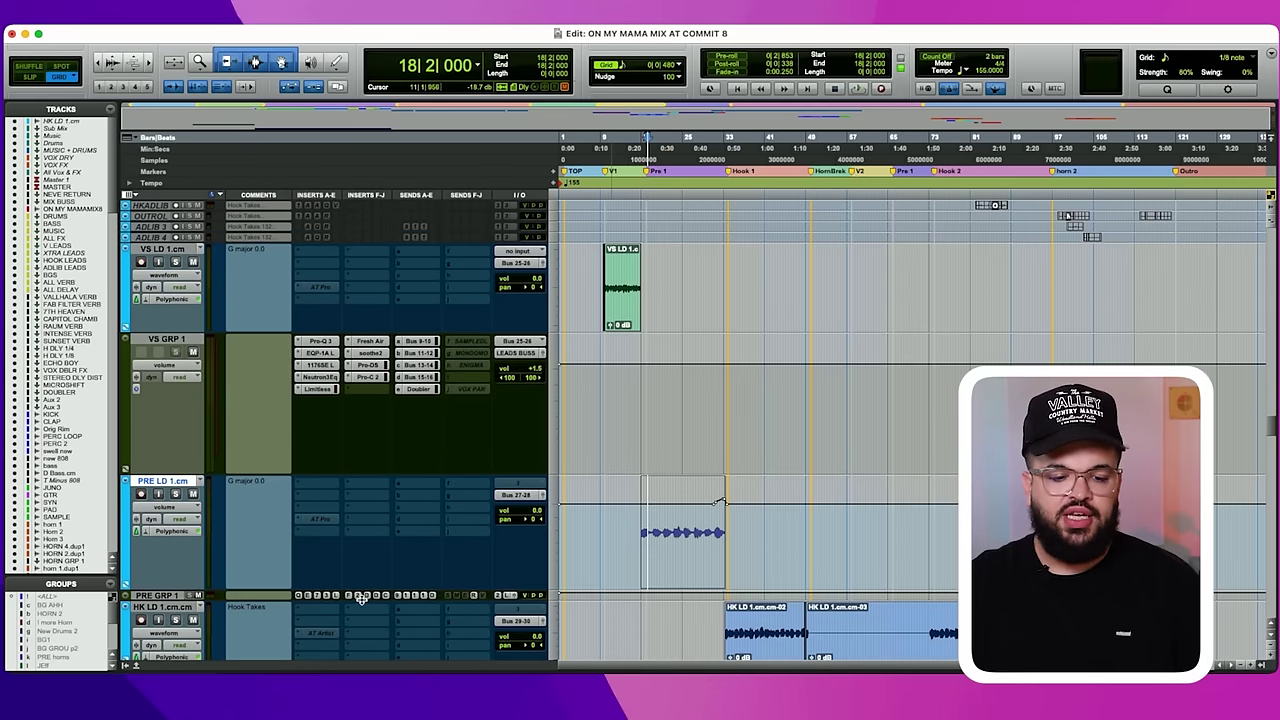
{"action": "scroll", "coordinate": [362, 598], "scroll_direction": "down", "scroll_amount": 6}
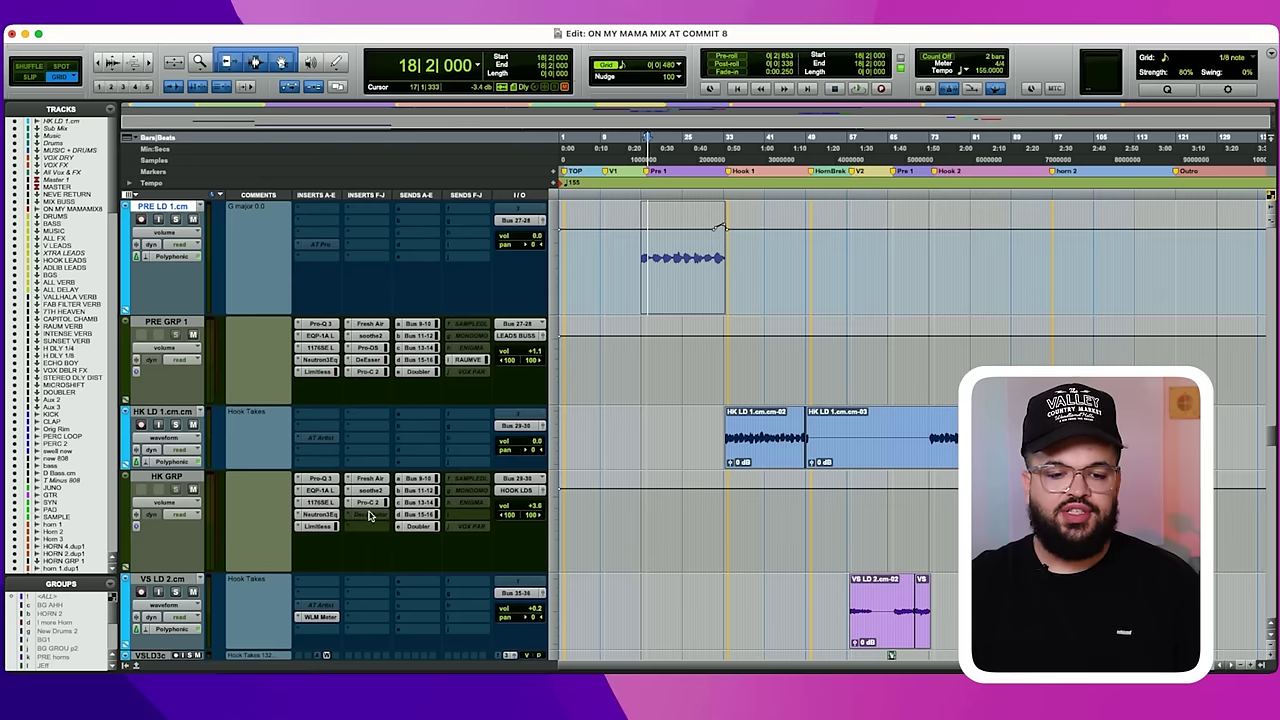
{"action": "left_click", "coordinate": [320, 326]}
{"action": "left_click", "coordinate": [323, 330]}
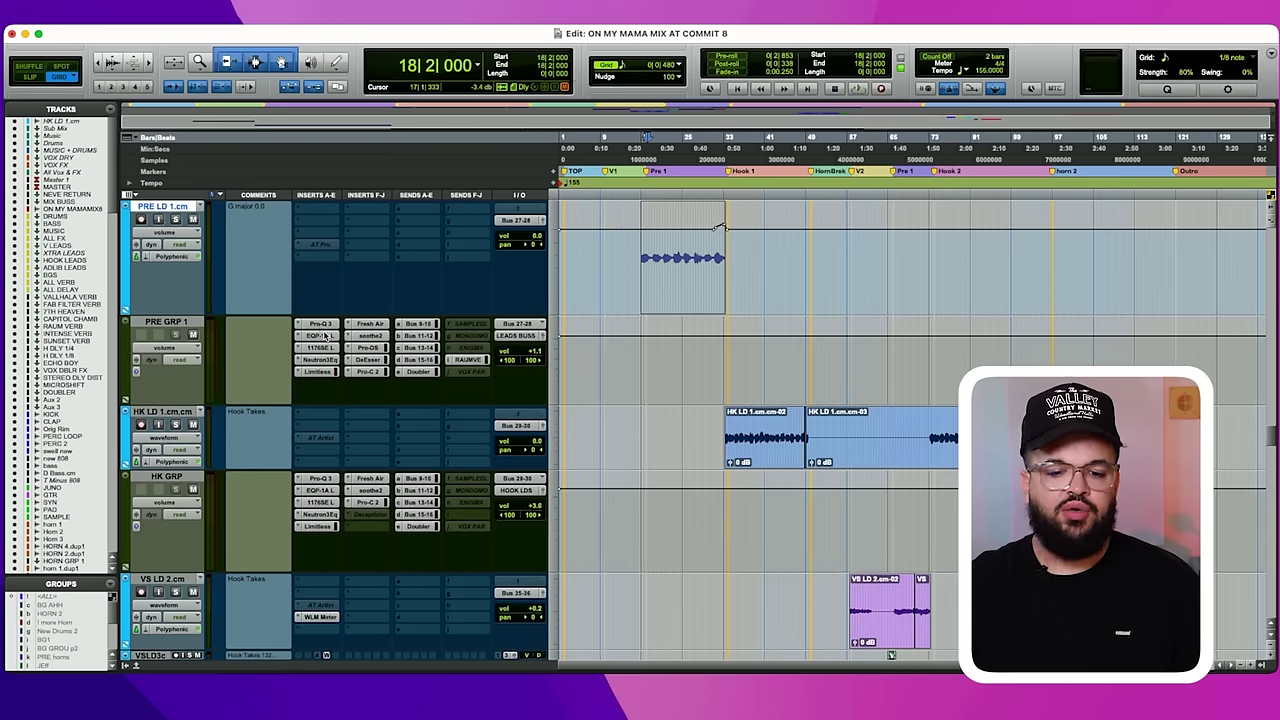
{"action": "scroll", "coordinate": [628, 423], "scroll_direction": "down", "scroll_amount": 4}
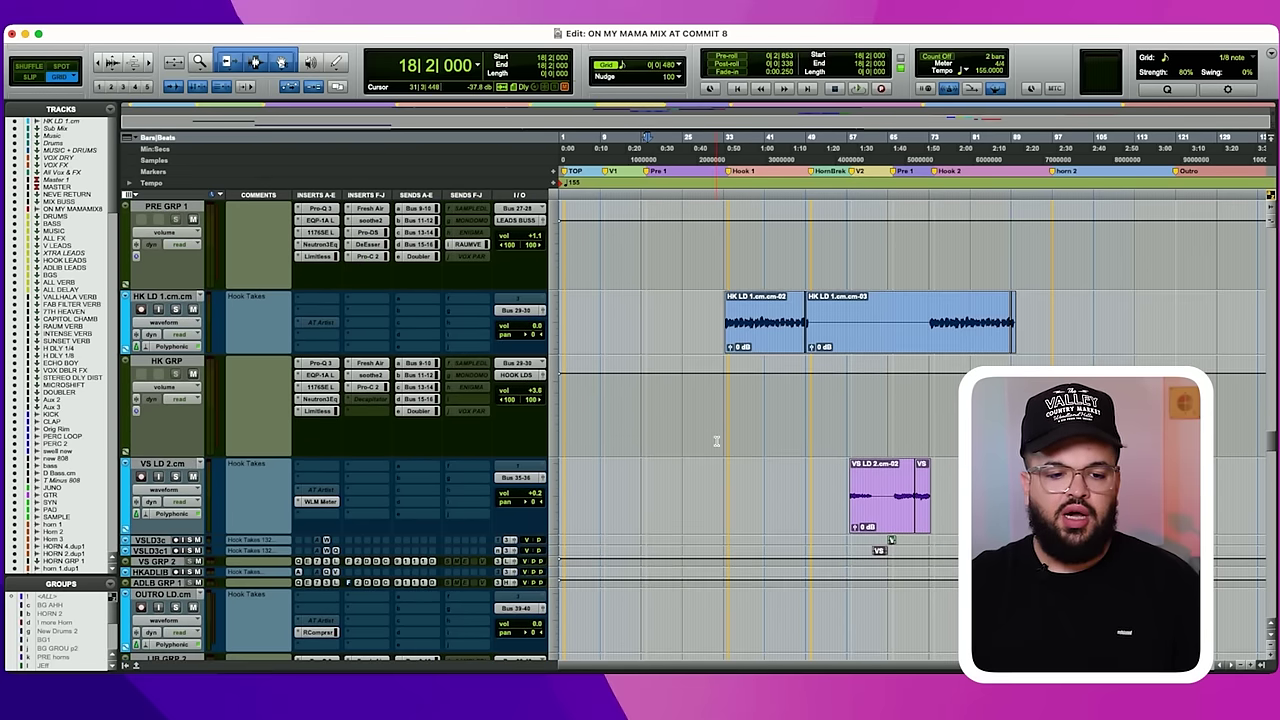
{"action": "scroll", "coordinate": [480, 398], "scroll_direction": "up", "scroll_amount": 7}
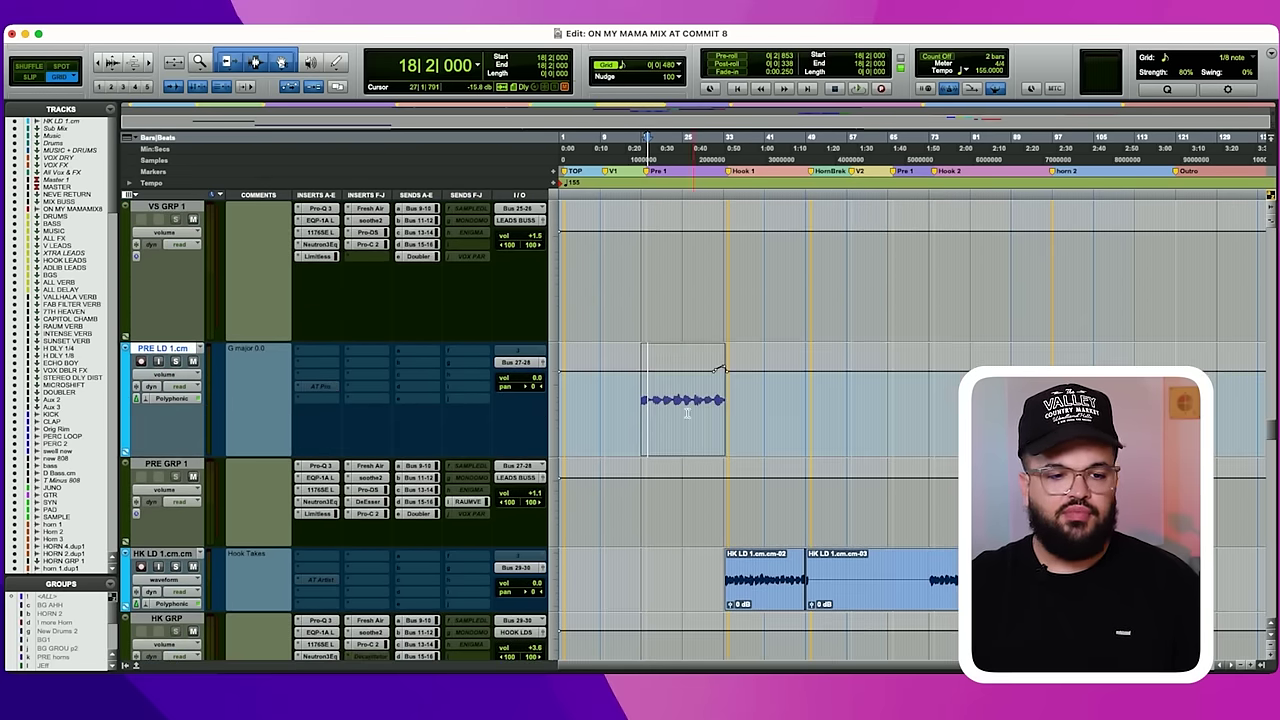
{"action": "scroll", "coordinate": [650, 370], "scroll_direction": "down", "scroll_amount": 5}
{"action": "scroll", "coordinate": [370, 352], "scroll_direction": "up", "scroll_amount": 5}
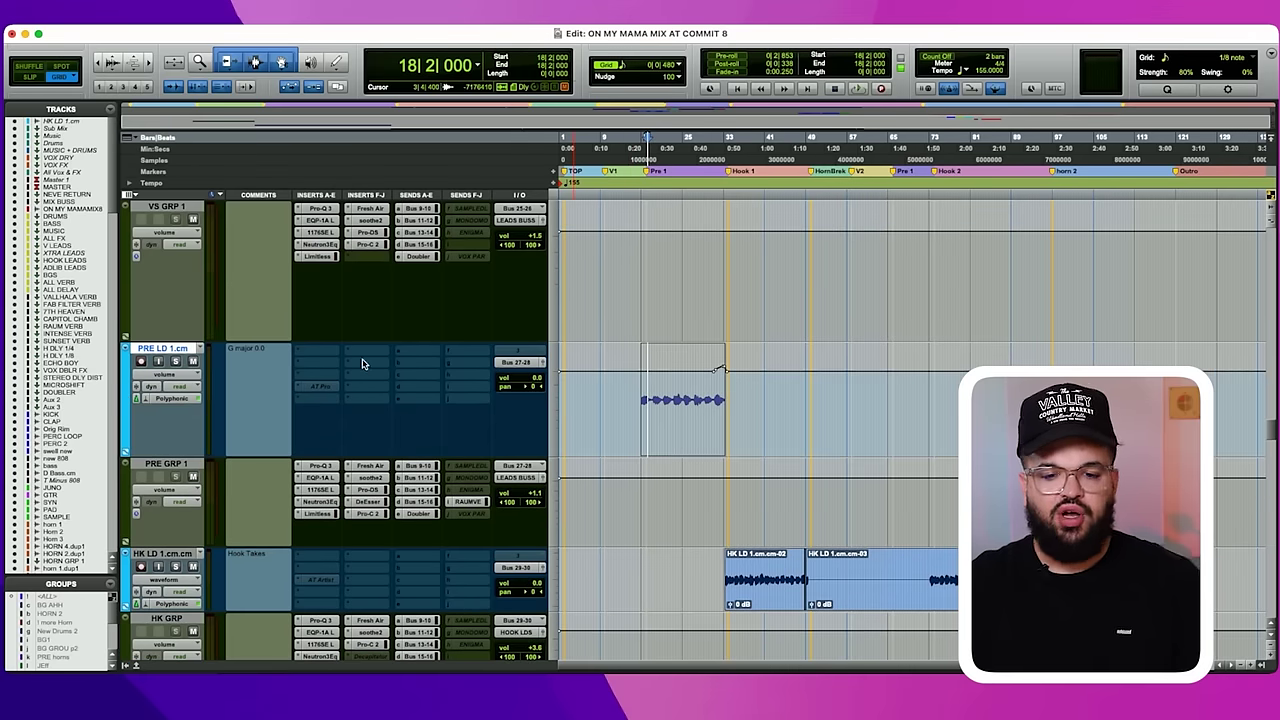
{"action": "scroll", "coordinate": [372, 395], "scroll_direction": "down", "scroll_amount": 7}
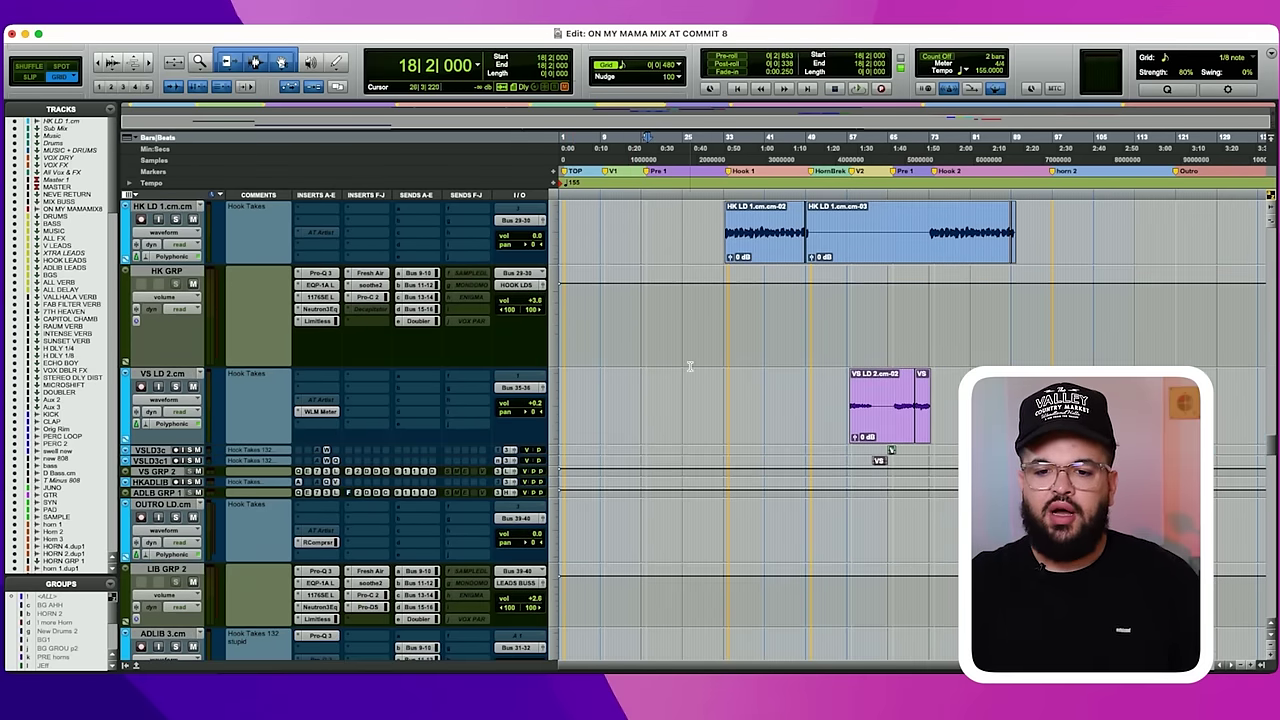
{"action": "scroll", "coordinate": [690, 367], "scroll_direction": "up", "scroll_amount": 7}
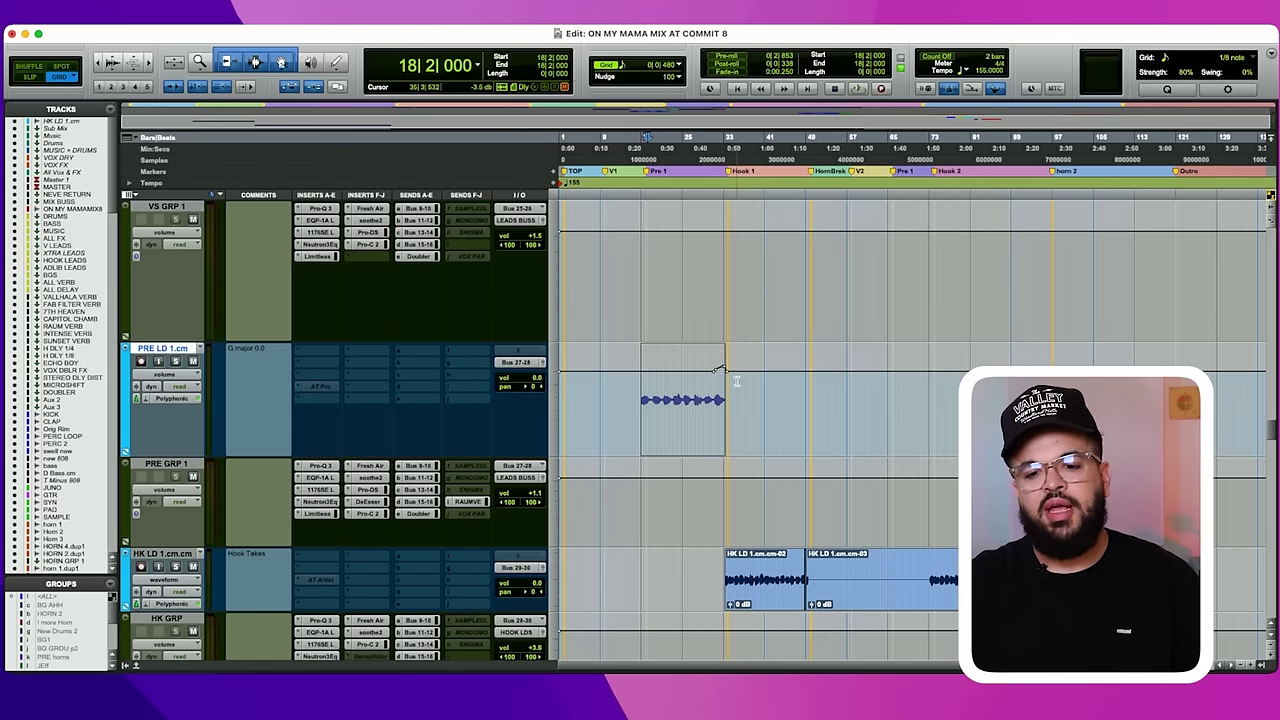
{"action": "scroll", "coordinate": [736, 380], "scroll_direction": "up", "scroll_amount": 2}
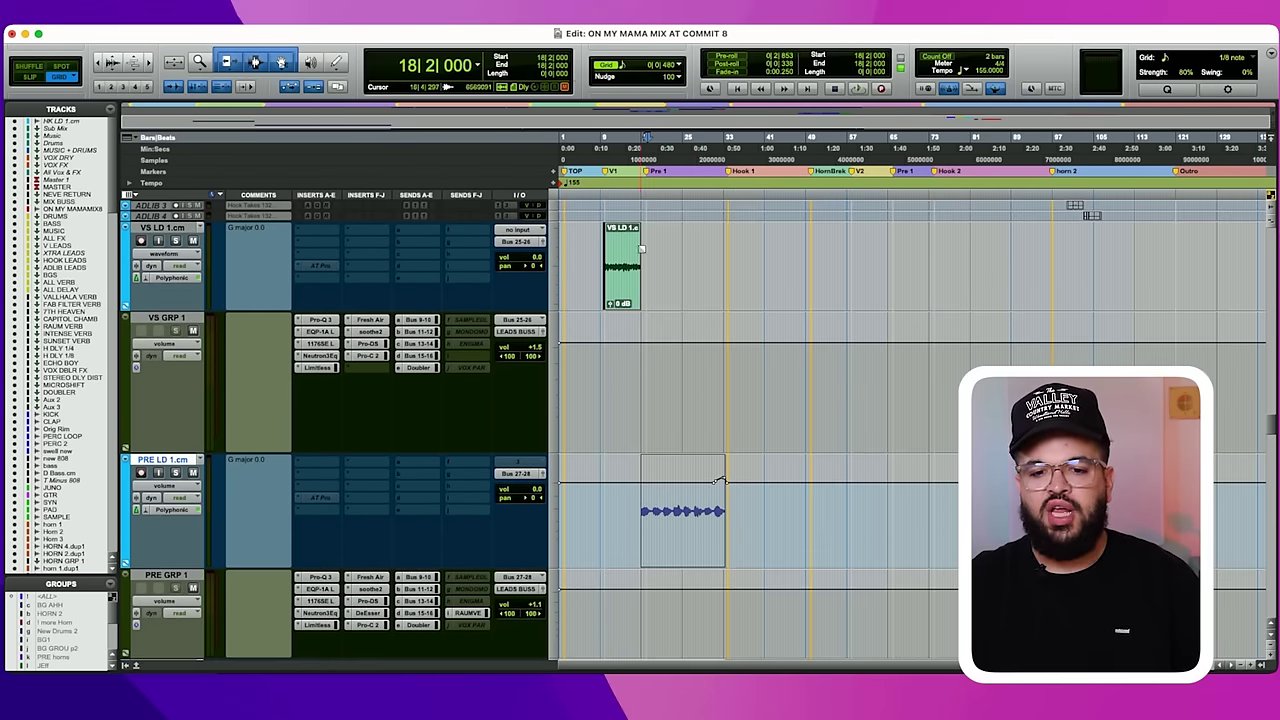
Mark out the first verse and pre-chorus passages, and review the remaining lead and ad-lib group tracks.
{"action": "left_click_drag", "start_coordinate": [620, 248], "coordinate": [642, 252]}
{"action": "left_click_drag", "start_coordinate": [644, 253], "coordinate": [603, 284]}
{"action": "left_click_drag", "start_coordinate": [646, 517], "coordinate": [778, 516]}
{"action": "scroll", "coordinate": [728, 520], "scroll_direction": "down", "scroll_amount": 2}
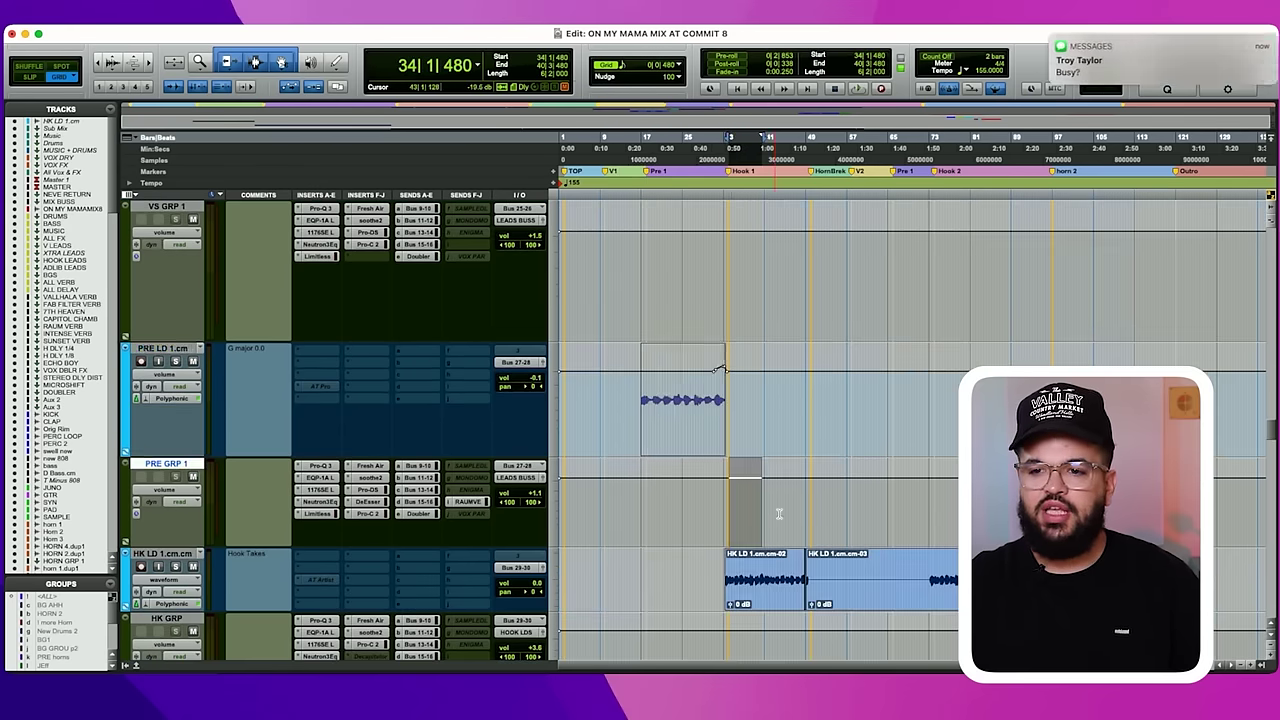
{"action": "scroll", "coordinate": [783, 500], "scroll_direction": "down", "scroll_amount": 6}
{"action": "scroll", "coordinate": [760, 430], "scroll_direction": "down", "scroll_amount": 3}
{"action": "scroll", "coordinate": [737, 406], "scroll_direction": "up", "scroll_amount": 7}
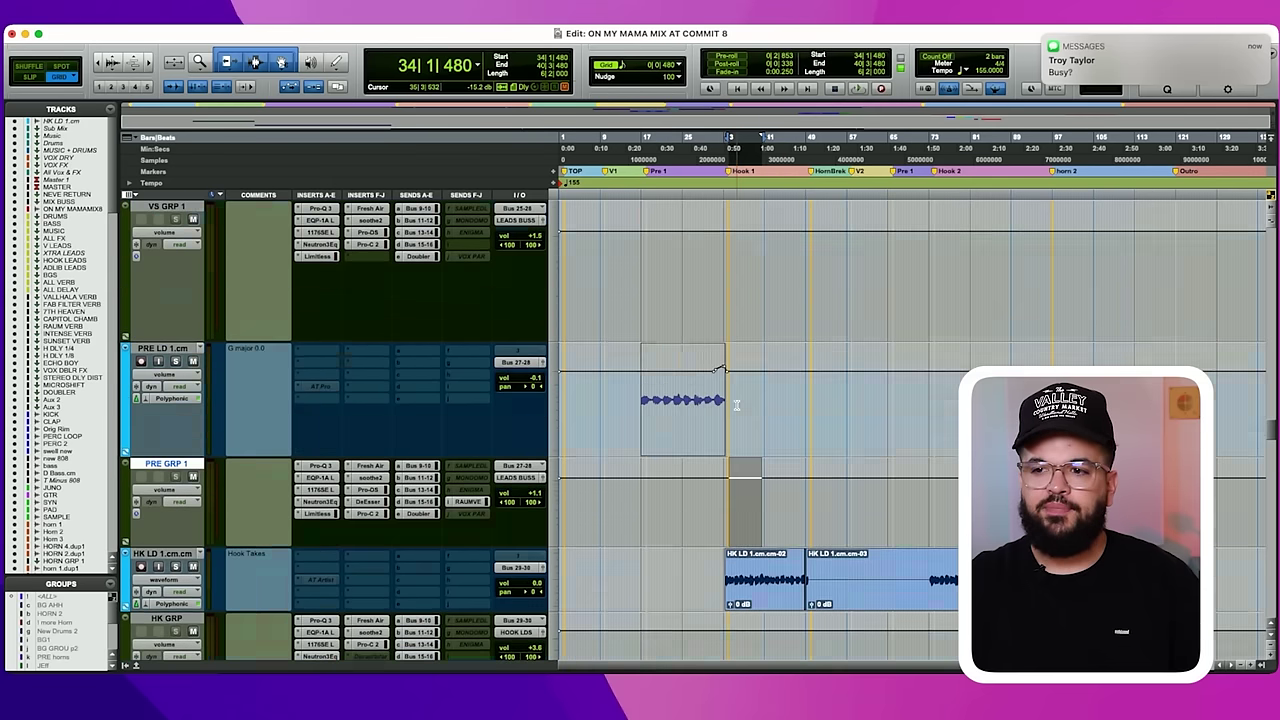
{"action": "scroll", "coordinate": [718, 406], "scroll_direction": "down", "scroll_amount": 8}
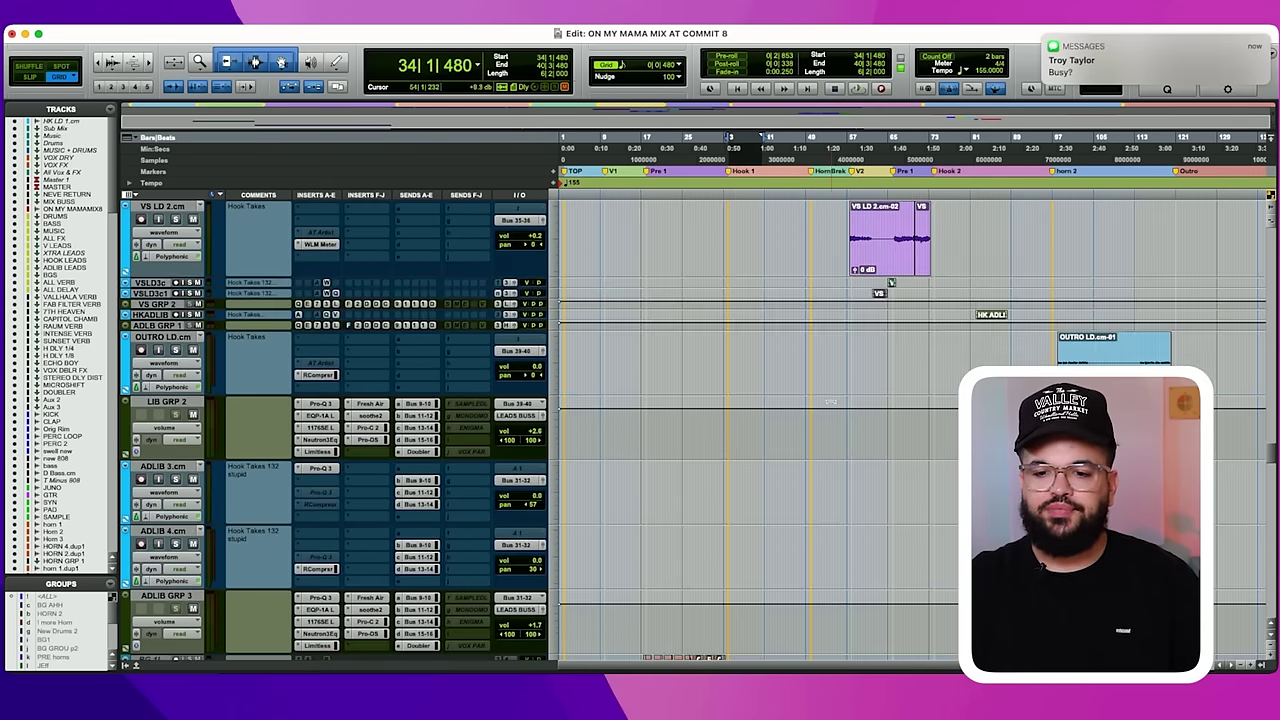
{"action": "scroll", "coordinate": [832, 404], "scroll_direction": "up", "scroll_amount": 3}
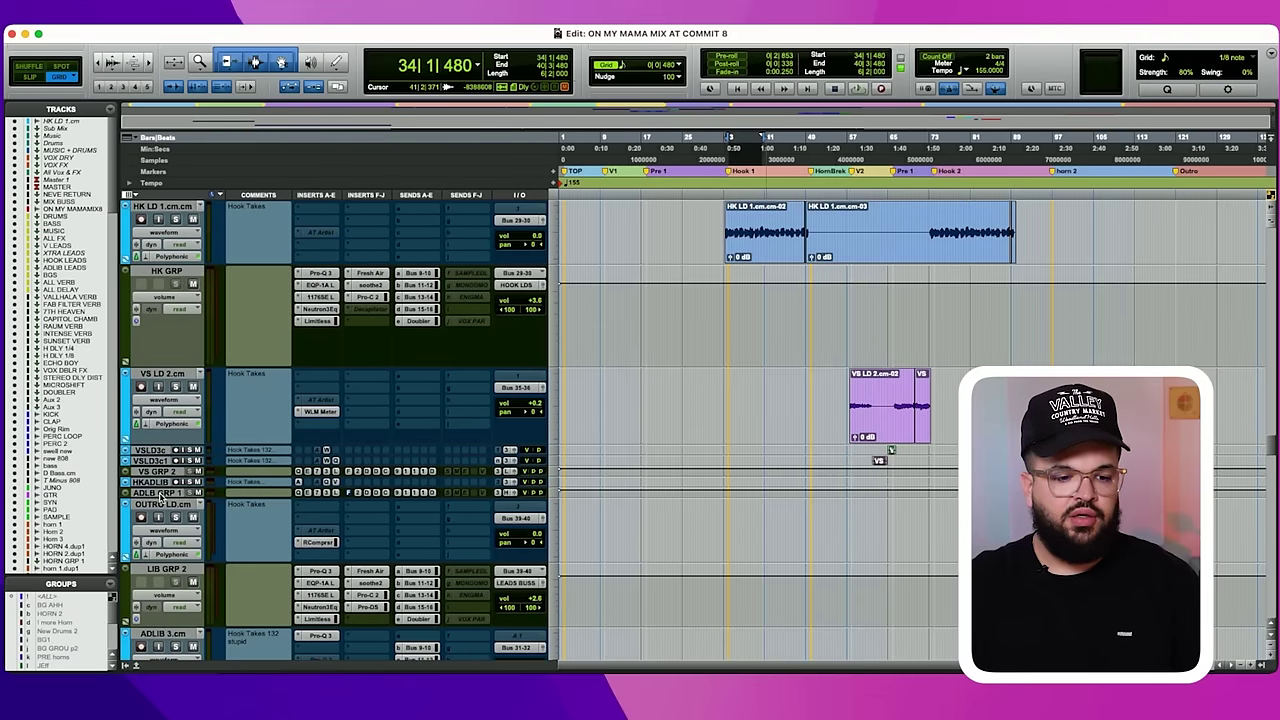
Enlarge the collapsed tracks from VS LD 3.cm through ADLB GRP 1, and focus the timeline on the V2 section.
{"action": "left_click", "coordinate": [154, 451], "text": "shift"}
{"action": "key", "text": "ctrl+Up"}
{"action": "key", "text": "ctrl+Up"}
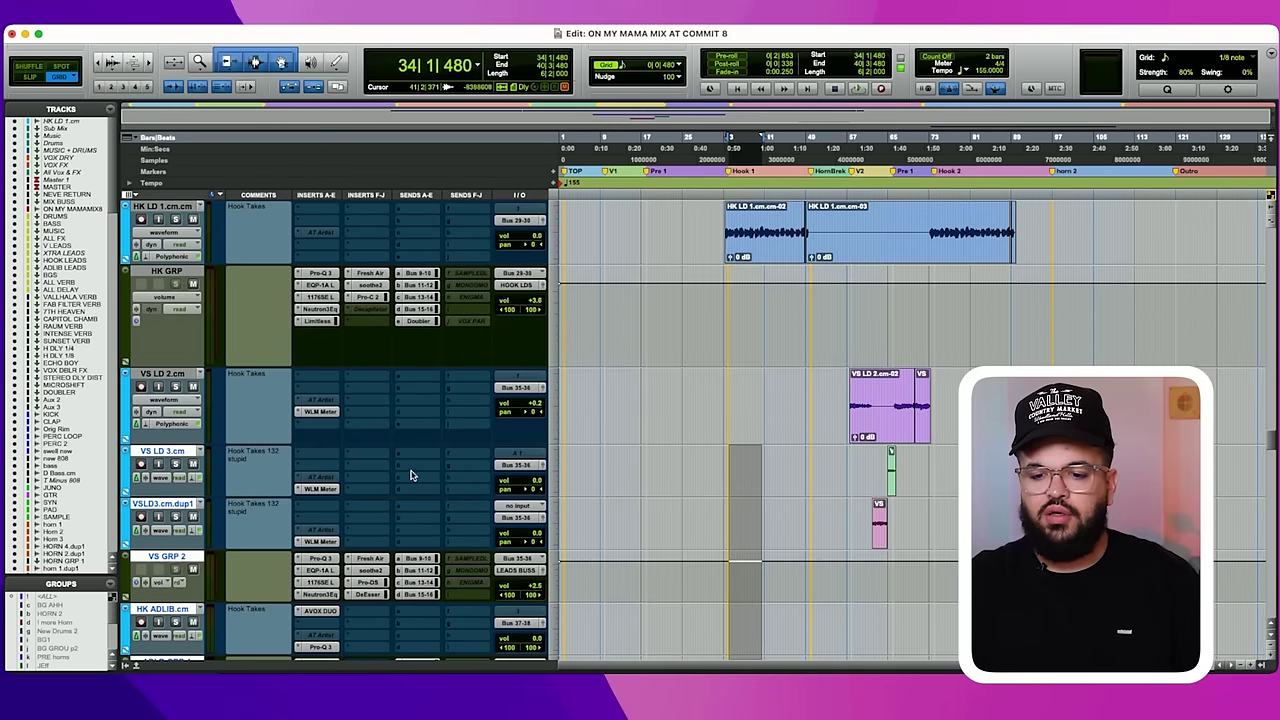
{"action": "left_click", "coordinate": [858, 469]}
{"action": "key", "text": "t"}
{"action": "scroll", "coordinate": [786, 476], "scroll_direction": "right", "scroll_amount": 3}
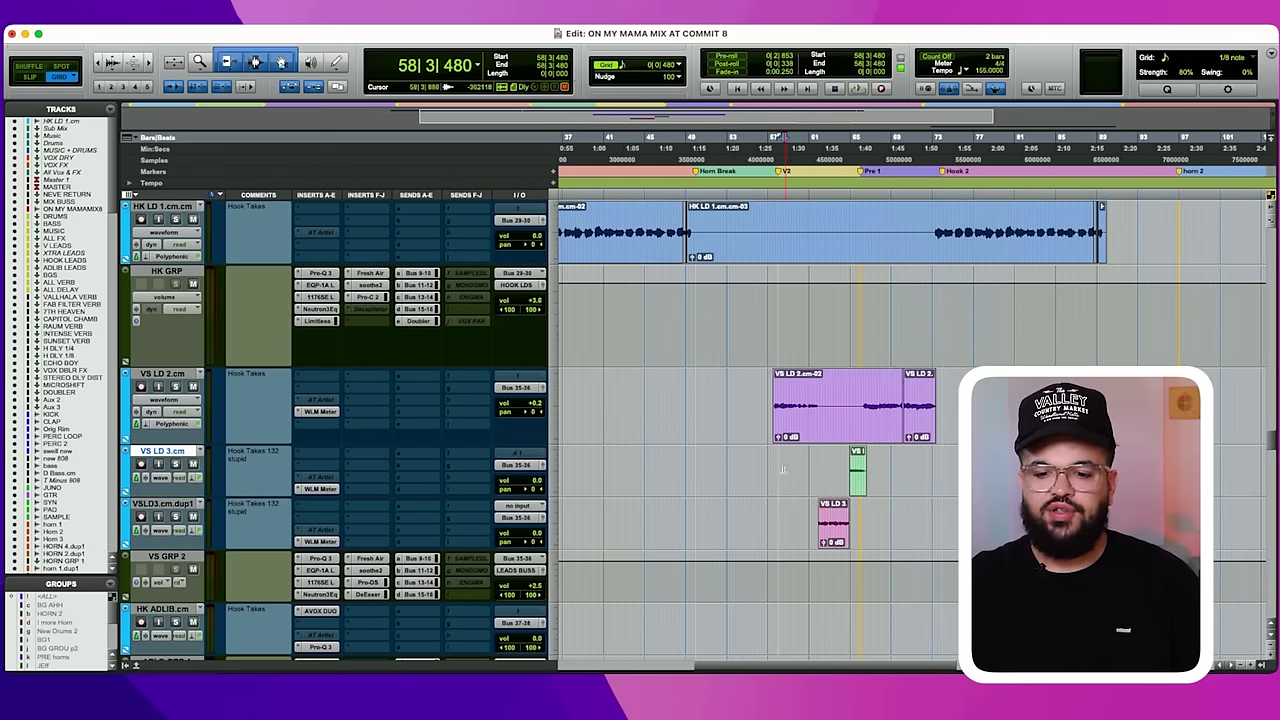
Compare the first-verse and pre-chorus tracks with the second-verse clips, and select an empty stretch of VS LD 2.cm in Hook 2.
{"action": "scroll", "coordinate": [769, 482], "scroll_direction": "down", "scroll_amount": 10}
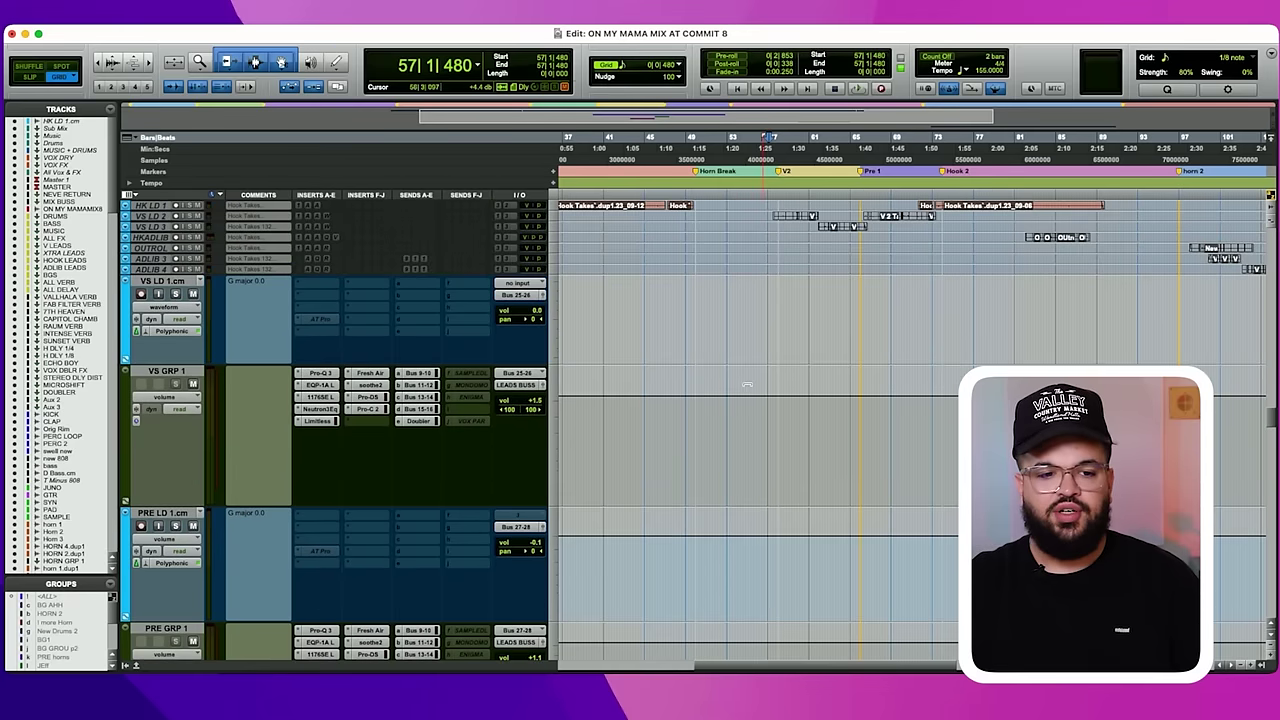
{"action": "scroll", "coordinate": [803, 350], "scroll_direction": "up", "scroll_amount": 8}
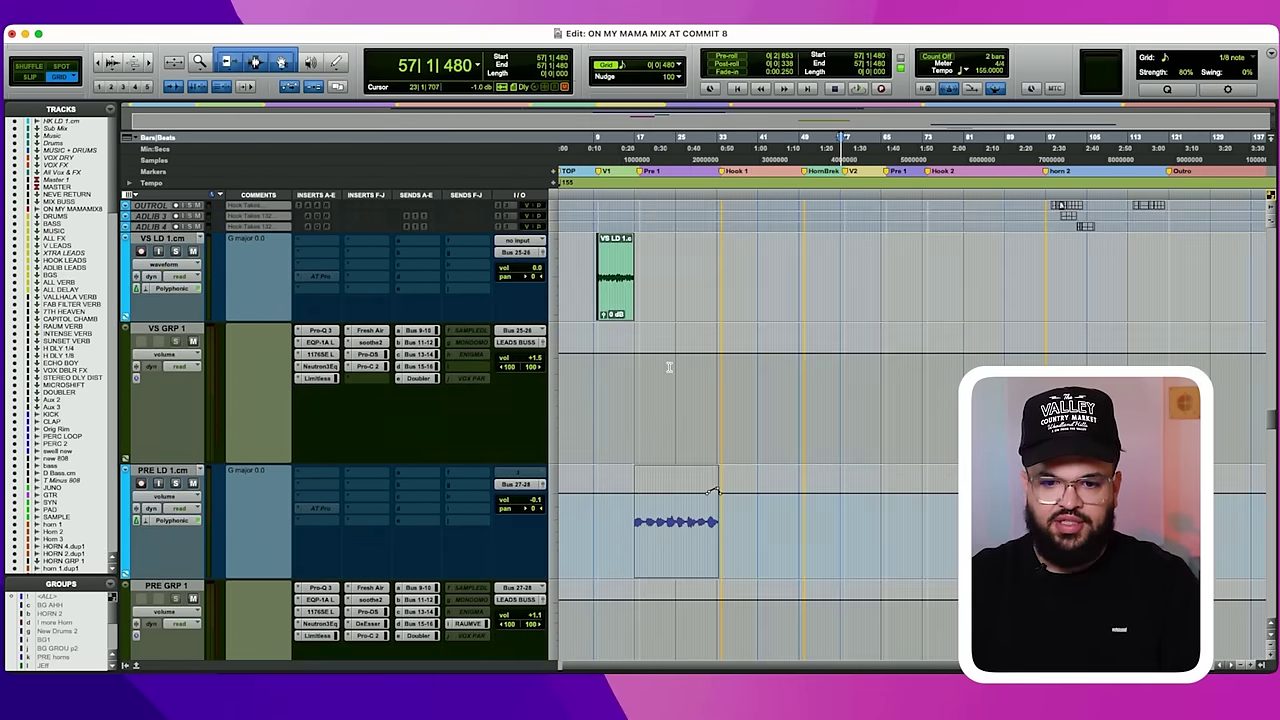
{"action": "scroll", "coordinate": [669, 367], "scroll_direction": "down", "scroll_amount": 10}
{"action": "scroll", "coordinate": [853, 403], "scroll_direction": "up", "scroll_amount": 4}
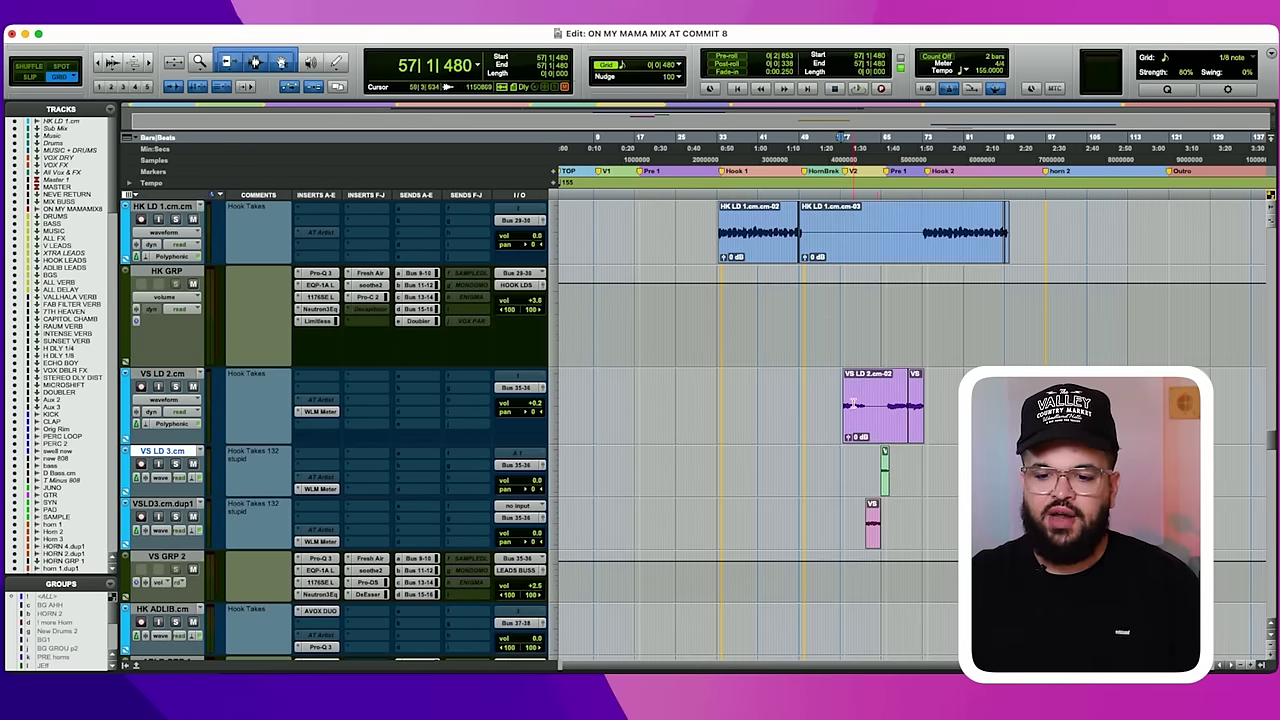
{"action": "key", "text": "t"}
{"action": "key", "text": "t"}
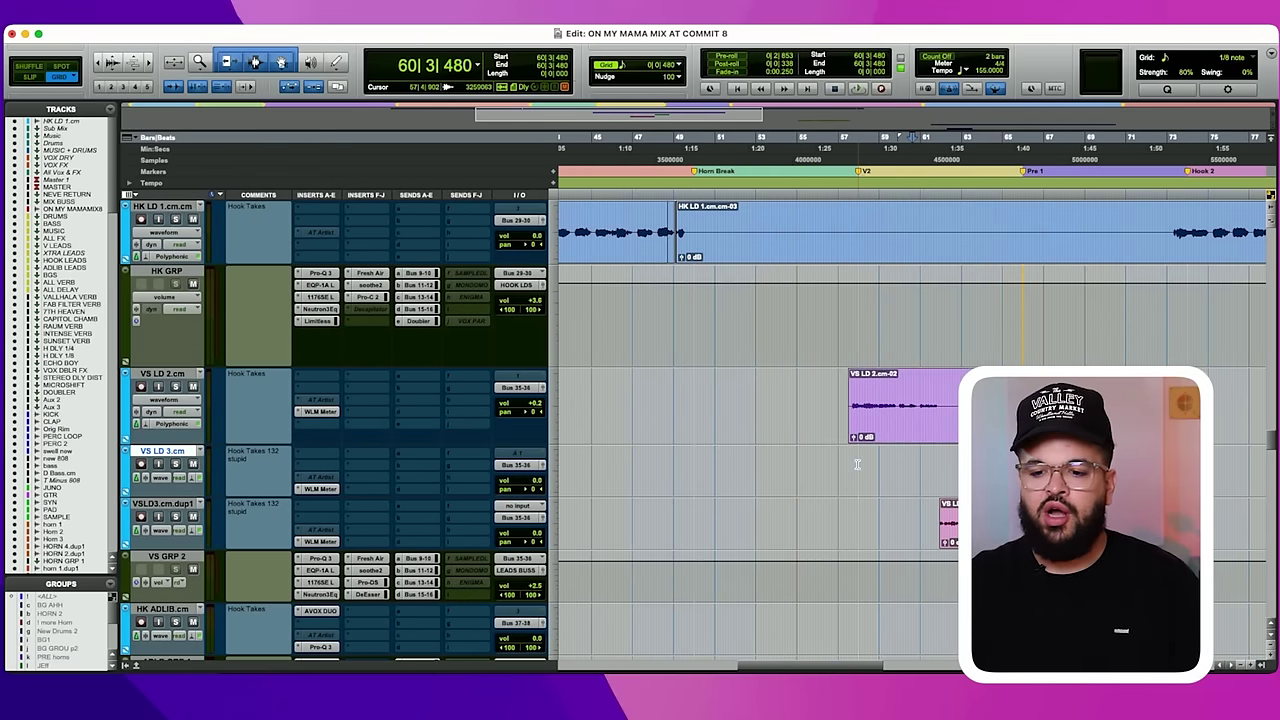
{"action": "scroll", "coordinate": [857, 463], "scroll_direction": "right", "scroll_amount": 2}
{"action": "left_click_drag", "start_coordinate": [1184, 403], "coordinate": [1264, 403]}
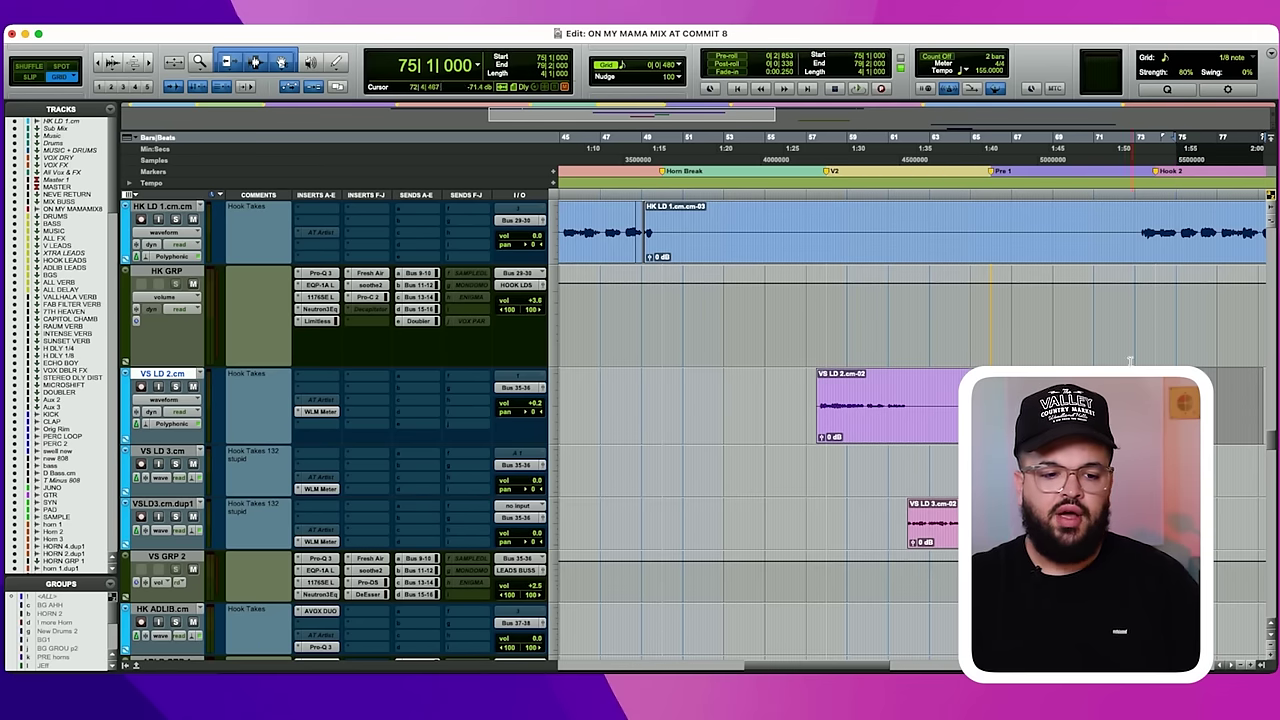
Enlarge the VS GRP 2 track to show all its inserts, and briefly check the WLM Meter insert on VS LD 2.cm.
{"action": "scroll", "coordinate": [675, 398], "scroll_direction": "right", "scroll_amount": 4}
{"action": "left_click_drag", "start_coordinate": [447, 607], "coordinate": [443, 646]}
{"action": "left_click", "coordinate": [320, 411]}
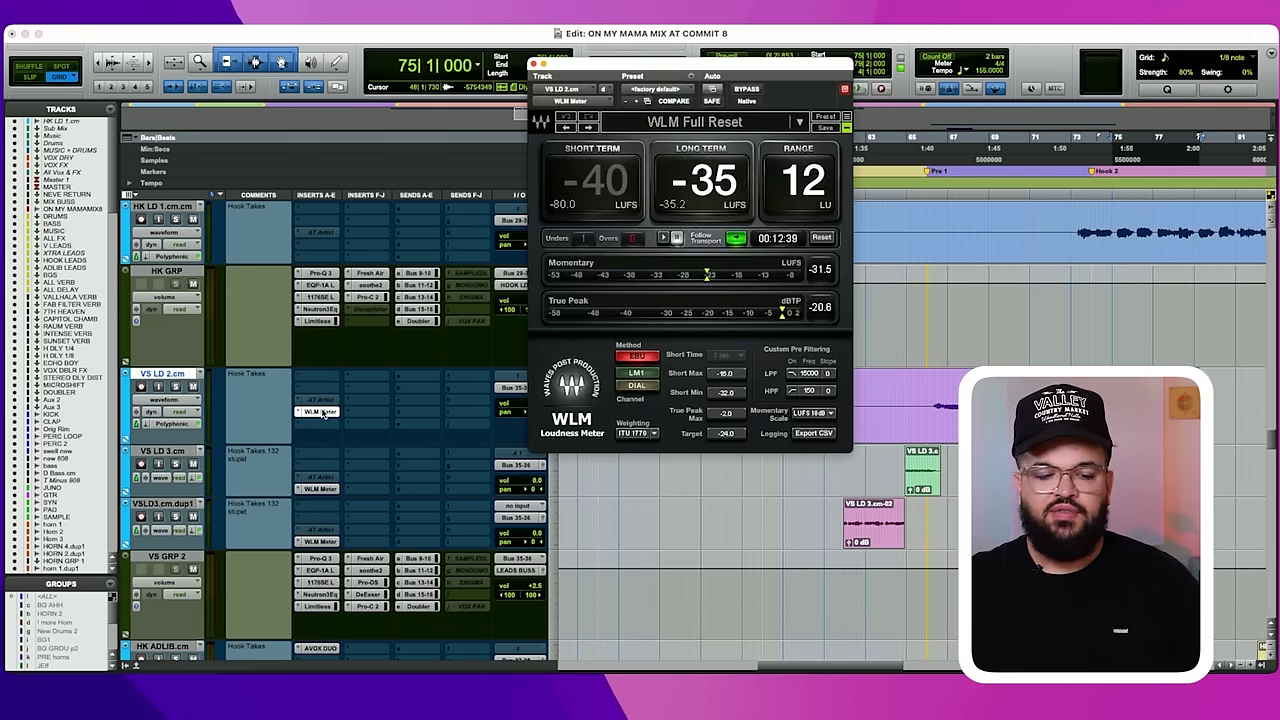
{"action": "left_click", "coordinate": [320, 411]}
Select VS LD 2.cm, VS LD 3.cm and VSLD3.cm.dup1, and give all three tracks the same height.
{"action": "scroll", "coordinate": [348, 398], "scroll_direction": "down", "scroll_amount": 5}
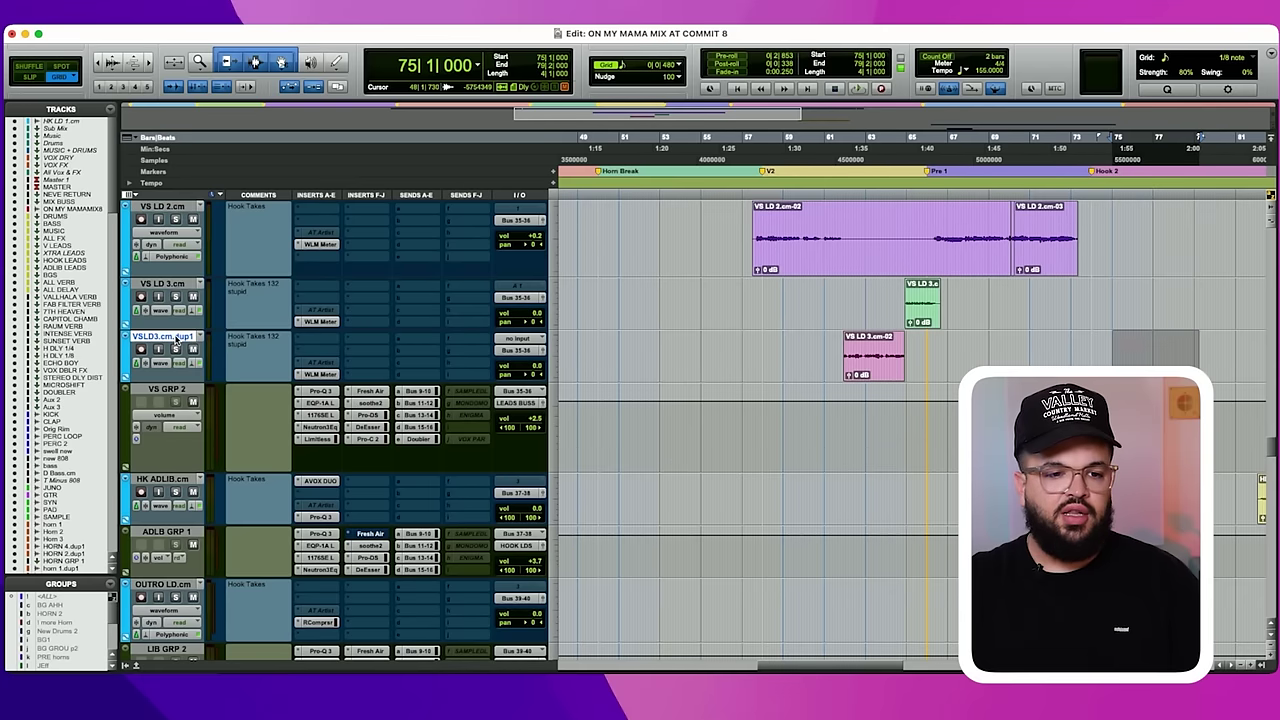
{"action": "scroll", "coordinate": [190, 320], "scroll_direction": "up", "scroll_amount": 5}
{"action": "left_click", "coordinate": [188, 374], "text": "shift"}
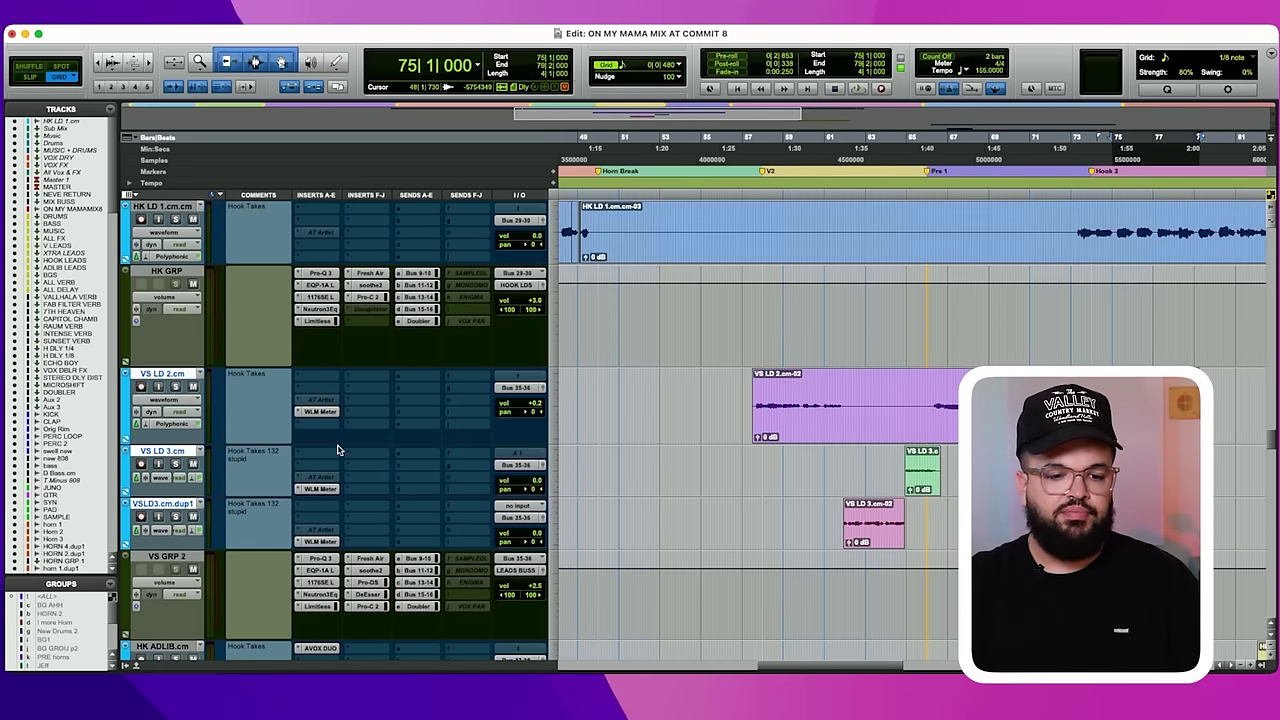
{"action": "key", "text": "ctrl+Up"}
{"action": "key", "text": "ctrl+Up"}
{"action": "key", "text": "ctrl+Down"}
{"action": "key", "text": "ctrl+Down"}
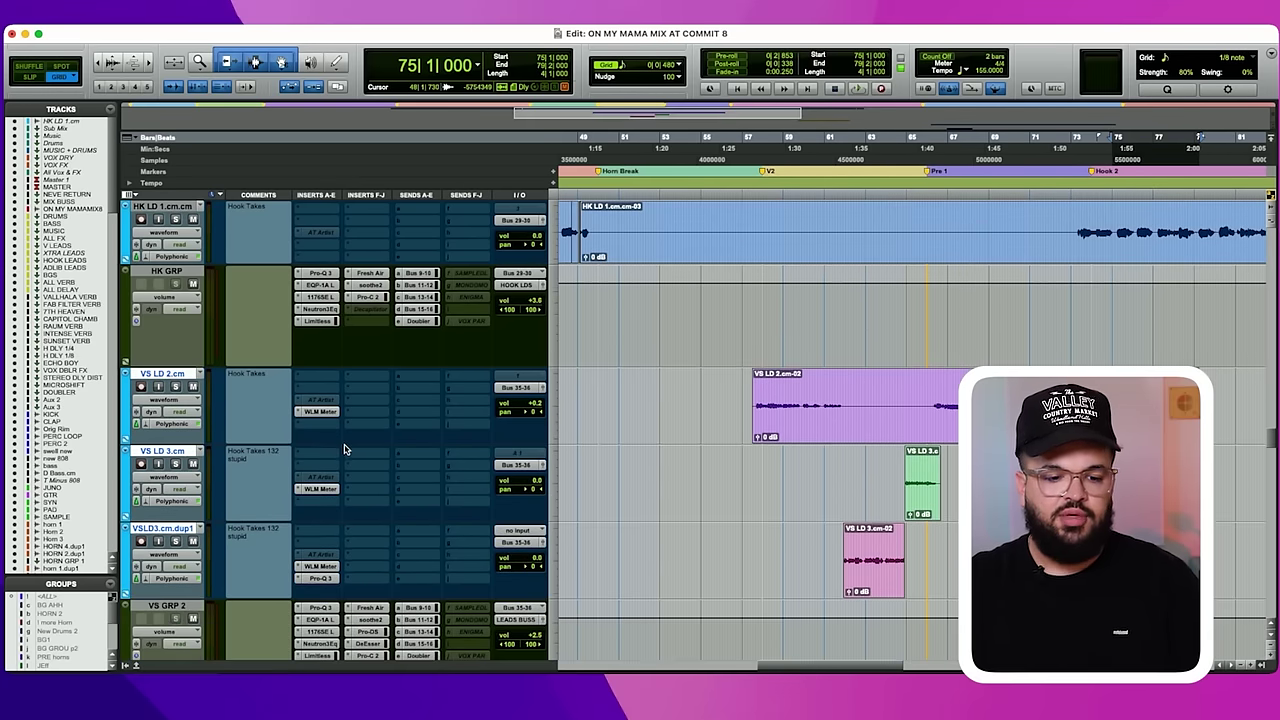
{"action": "scroll", "coordinate": [459, 456], "scroll_direction": "down", "scroll_amount": 5}
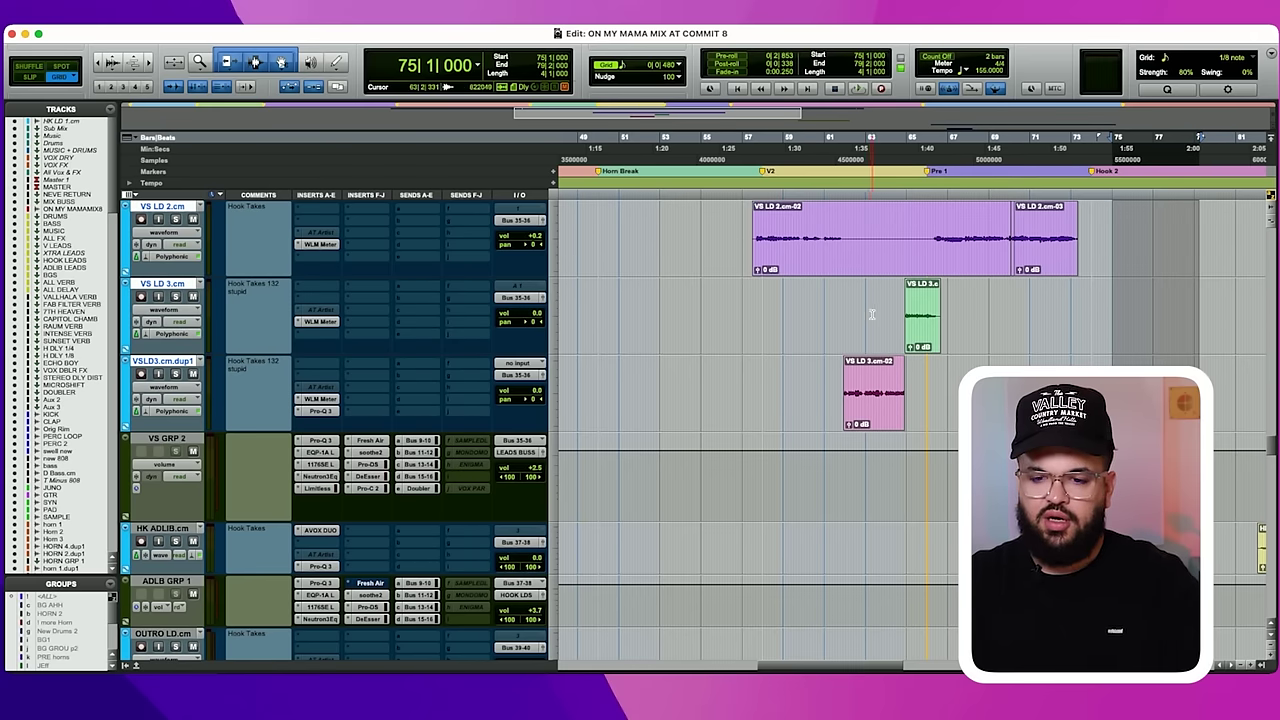
Examine how the second-verse clips on VS LD 2.cm, VS LD 3.cm and VSLD3.cm.dup1 line up, close up and in context.
{"action": "left_click", "coordinate": [872, 315]}
{"action": "key", "text": "t"}
{"action": "key", "text": "t"}
{"action": "left_click", "coordinate": [756, 298]}
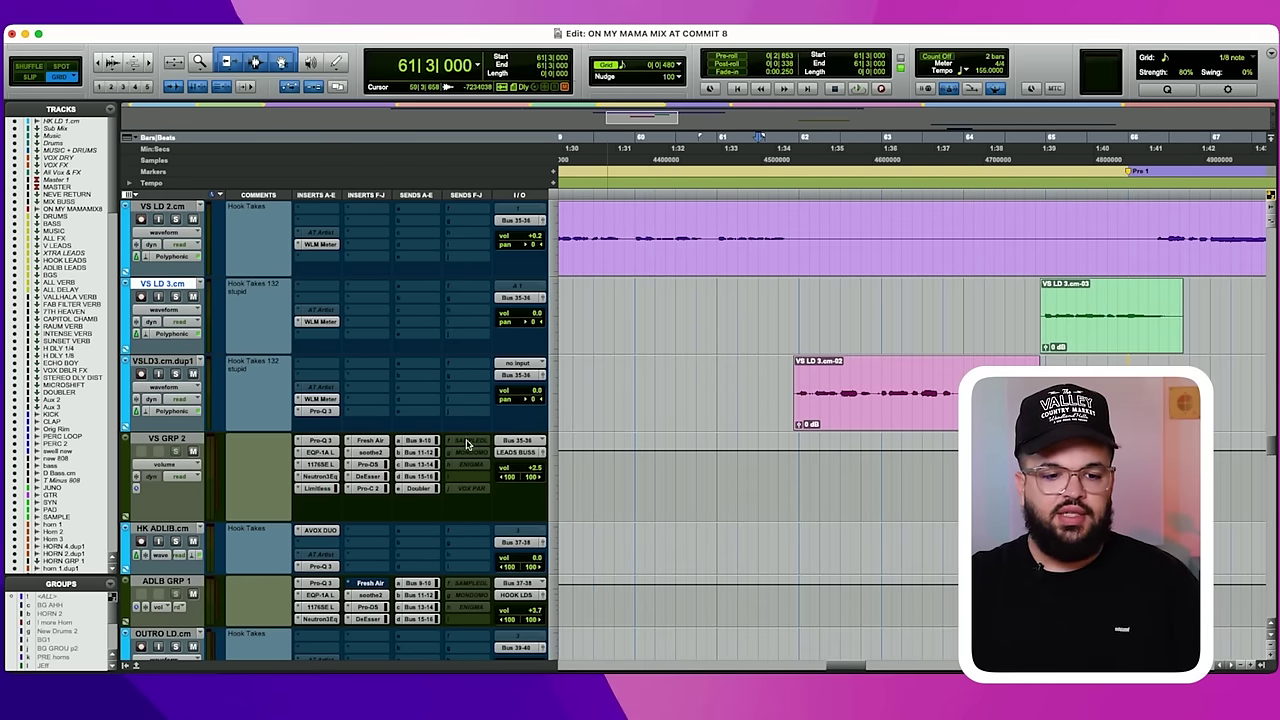
{"action": "left_click", "coordinate": [318, 412]}
{"action": "left_click", "coordinate": [324, 416]}
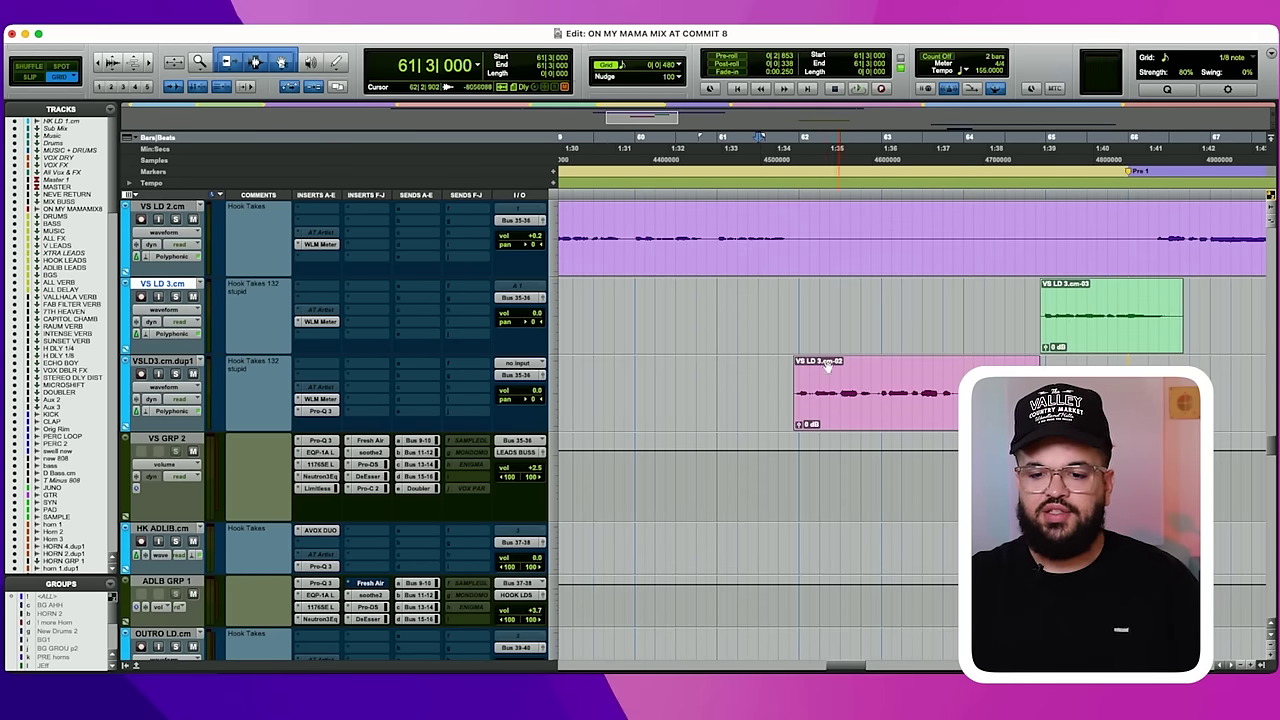
{"action": "left_click", "coordinate": [810, 311]}
{"action": "key", "text": "r"}
{"action": "key", "text": "r"}
{"action": "scroll", "coordinate": [860, 329], "scroll_direction": "up", "scroll_amount": 3}
{"action": "scroll", "coordinate": [877, 415], "scroll_direction": "right", "scroll_amount": 1}
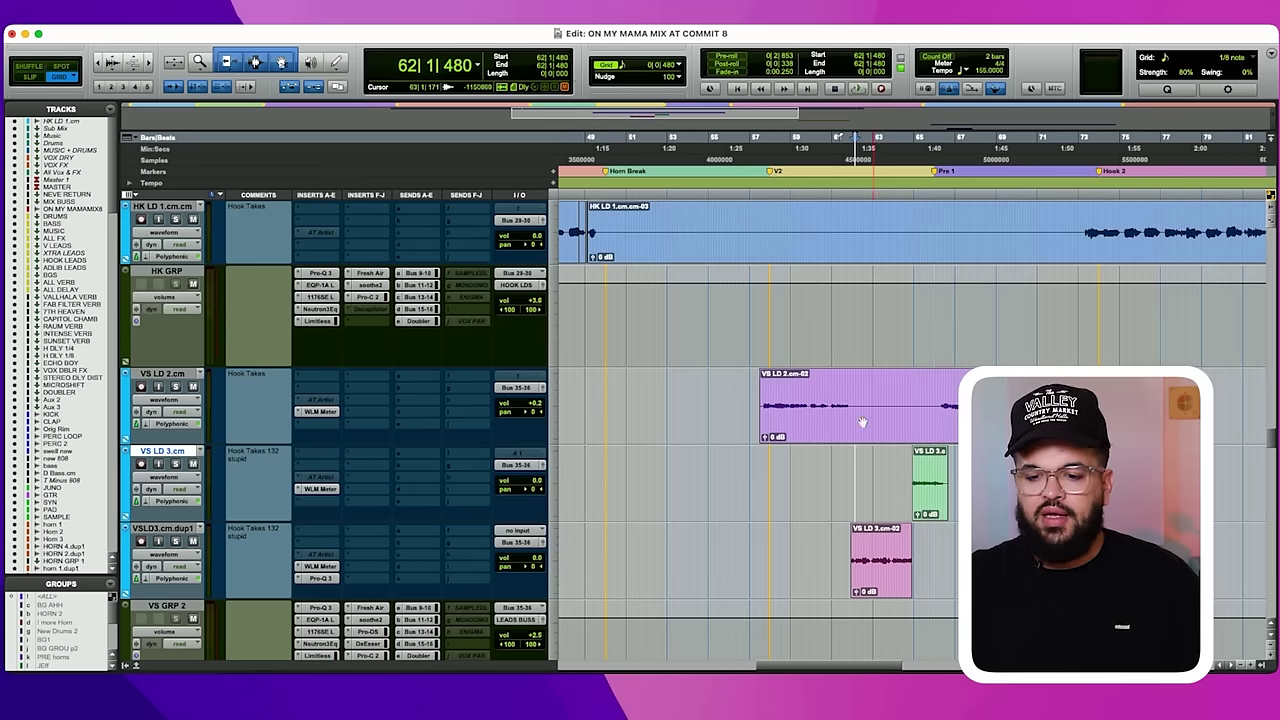
Select the VS LD 3.cm-02 clip on VSLD3.cm.dup1 in the V2 section.
{"action": "left_click", "coordinate": [884, 582]}
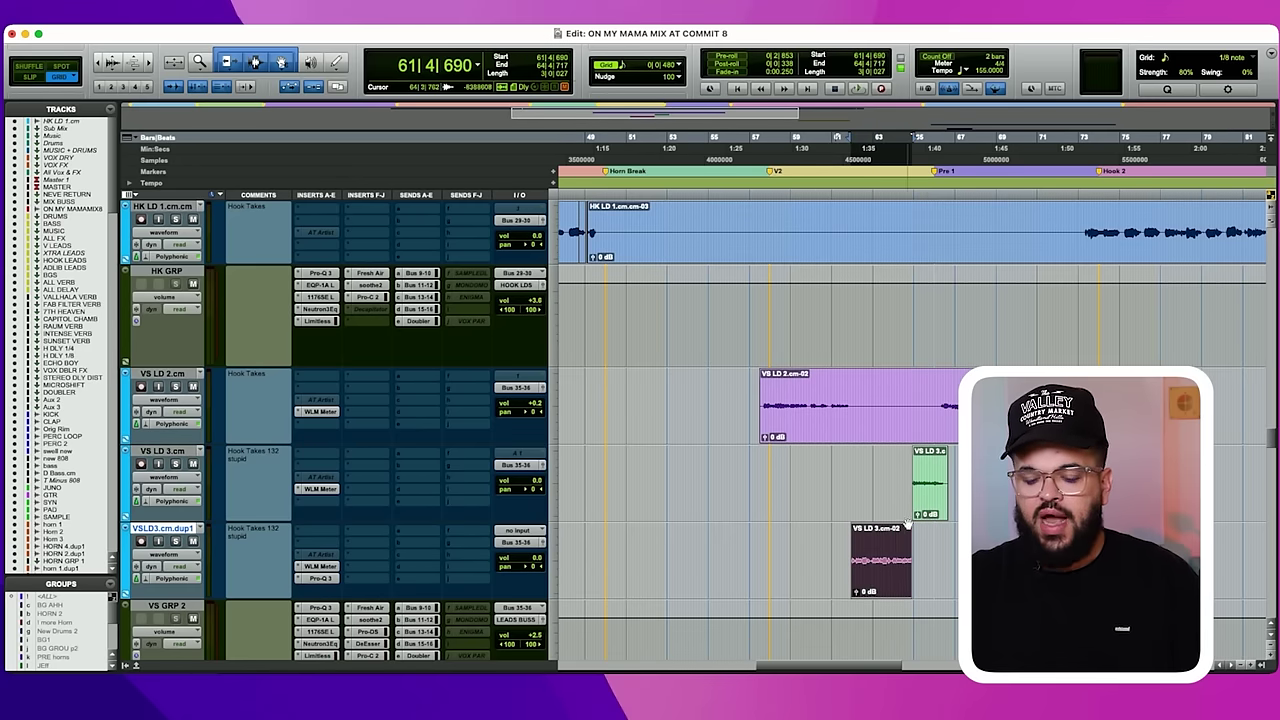
{"action": "left_click", "coordinate": [932, 560]}
{"action": "key", "text": "t"}
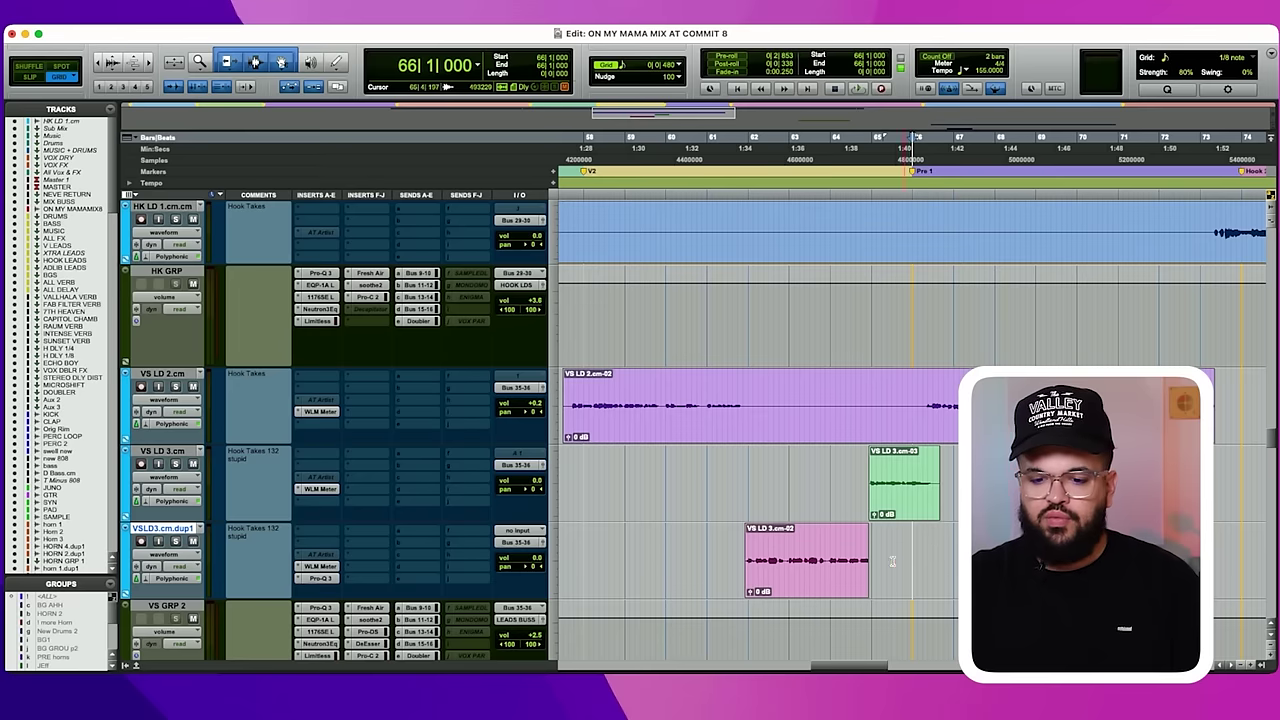
{"action": "left_click", "coordinate": [795, 569]}
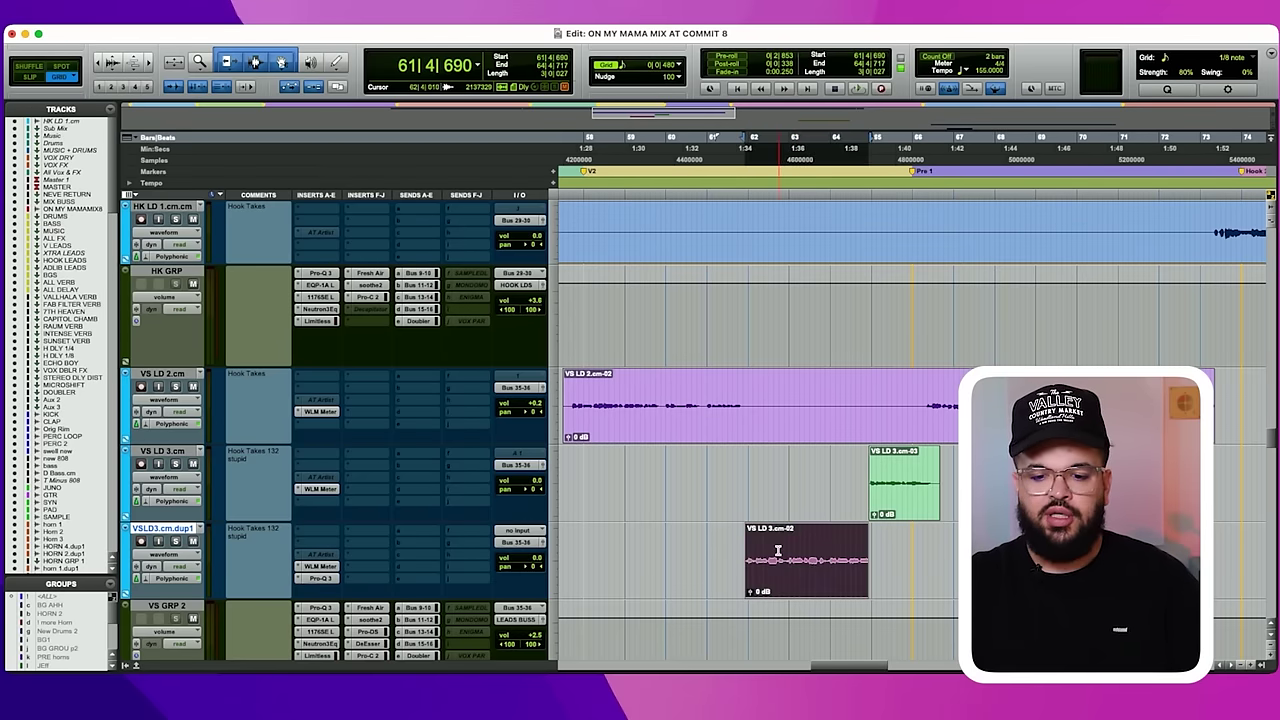
Audition the selected clip with the Pro-Q 3 insert of VSLD3.cm.dup1 open, and close the plug-in after stopping playback.
{"action": "scroll", "coordinate": [452, 543], "scroll_direction": "down", "scroll_amount": 4}
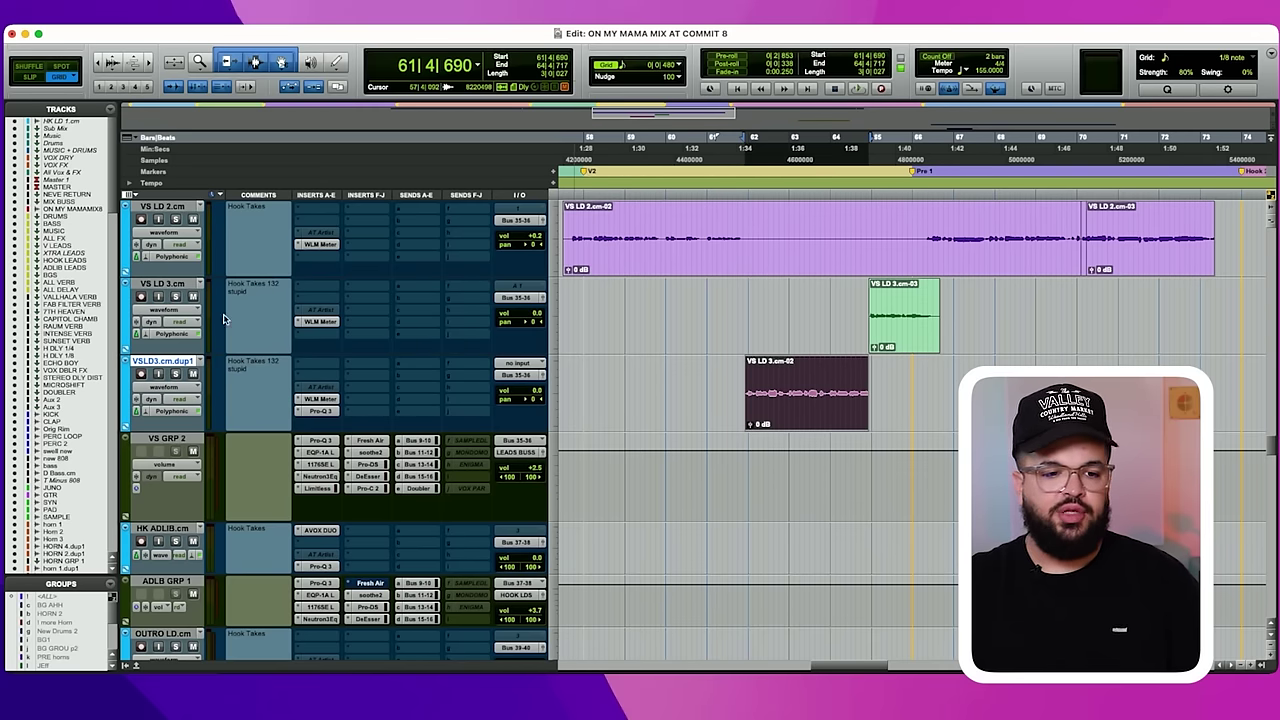
{"action": "left_click", "coordinate": [318, 411]}
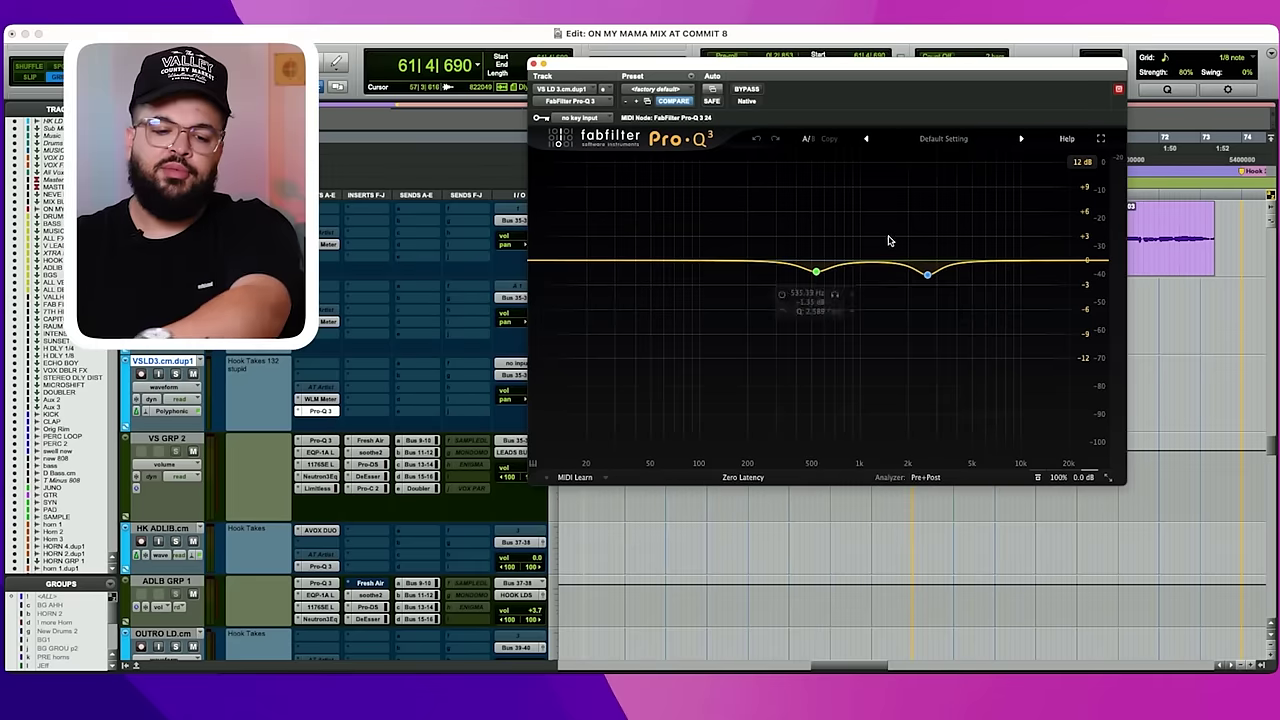
{"action": "left_click_drag", "start_coordinate": [571, 72], "coordinate": [529, 71]}
{"action": "key", "text": "space"}
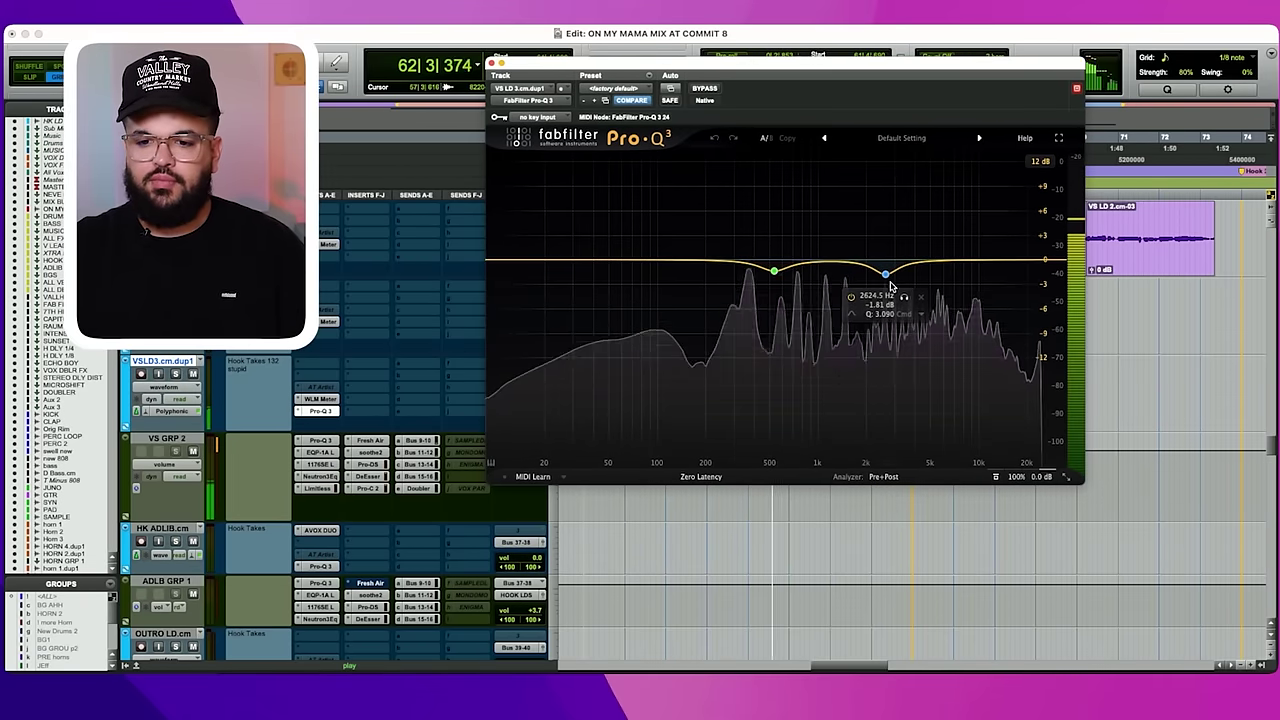
{"action": "left_click_drag", "start_coordinate": [536, 78], "coordinate": [820, 490]}
{"action": "key", "text": "space"}
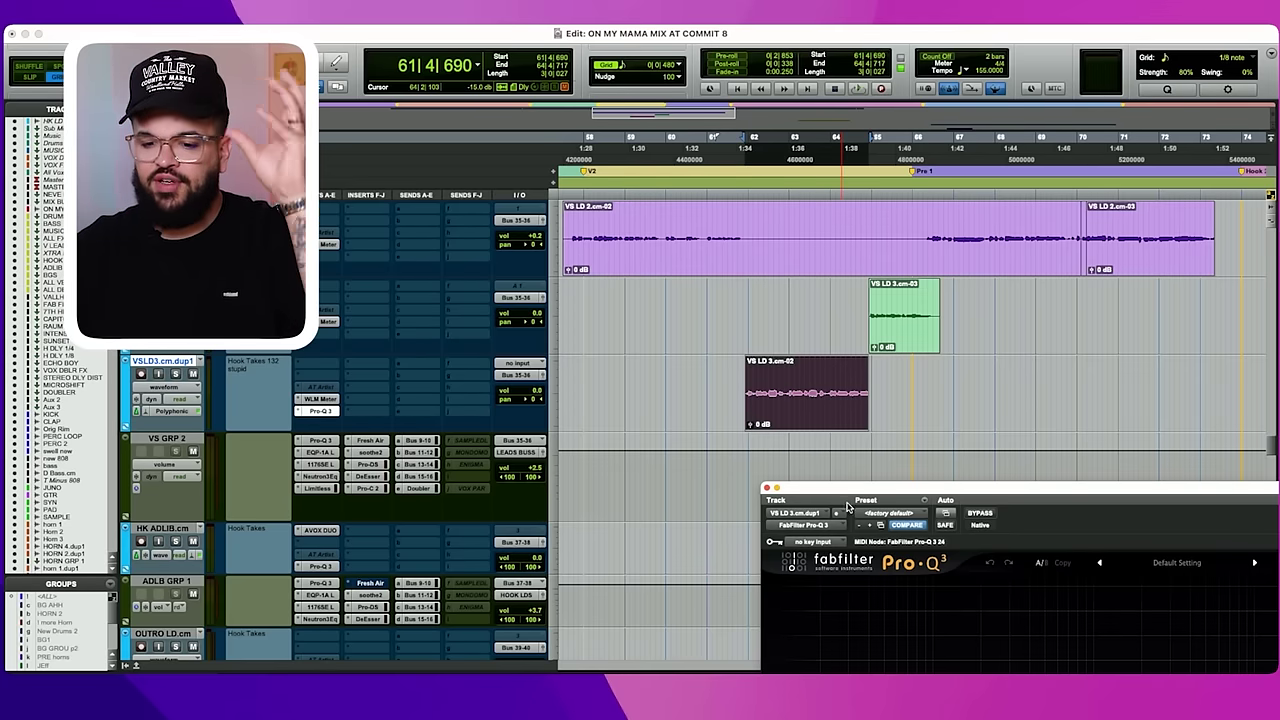
{"action": "left_click_drag", "start_coordinate": [850, 491], "coordinate": [250, 233]}
{"action": "left_click", "coordinate": [171, 220]}
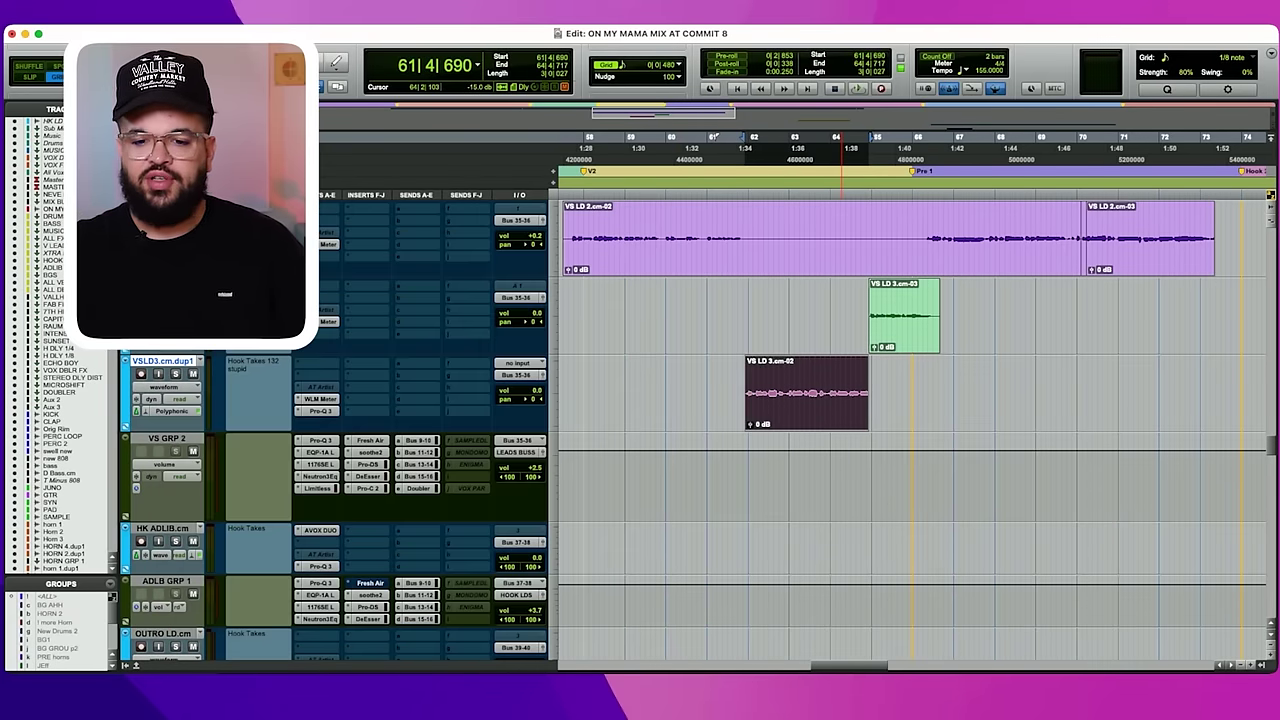
Play the second verse from bar 58, beat 4, and briefly recheck the Pro-Q 3 insert on VSLD3.cm.dup1.
{"action": "left_click", "coordinate": [600, 370]}
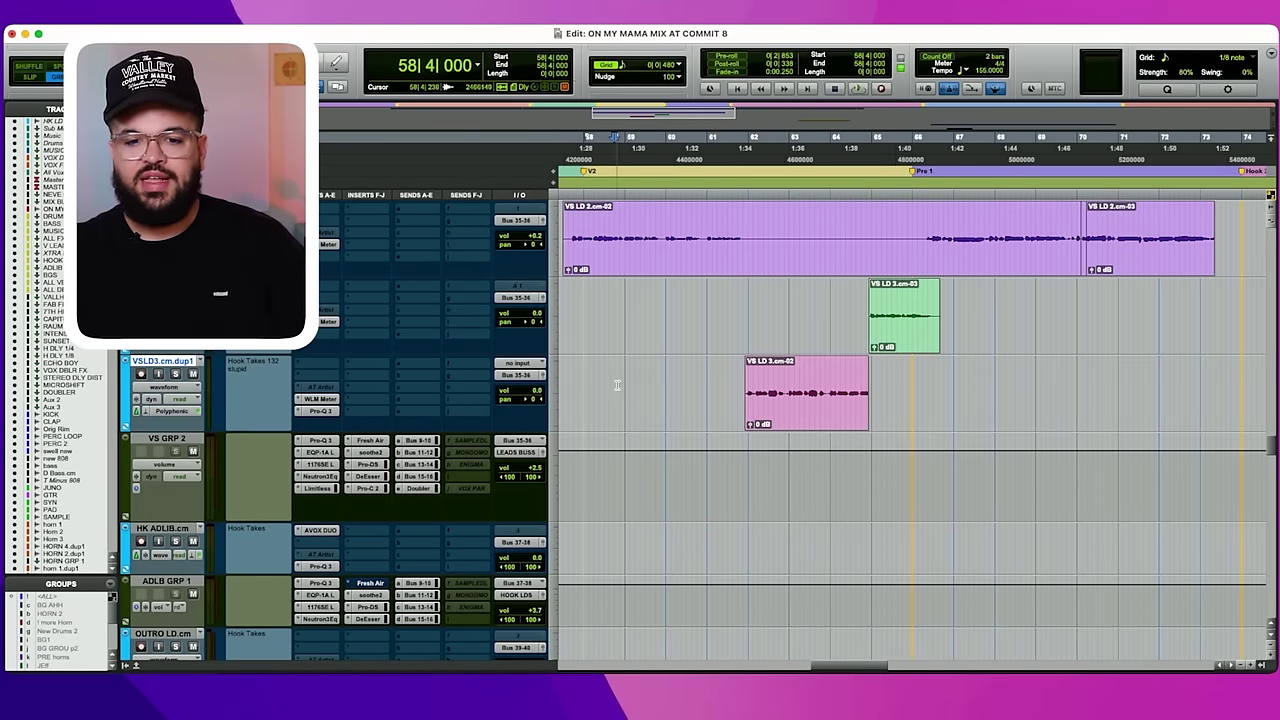
{"action": "key", "text": "space"}
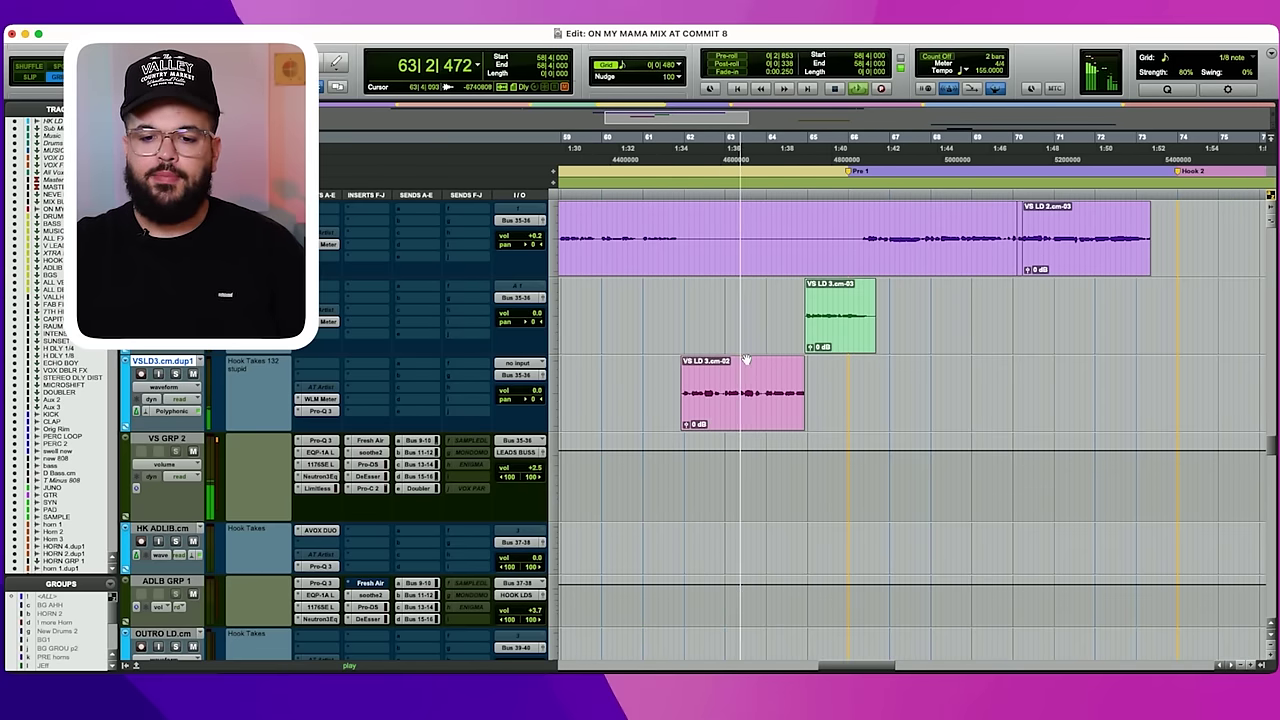
{"action": "key", "text": "space"}
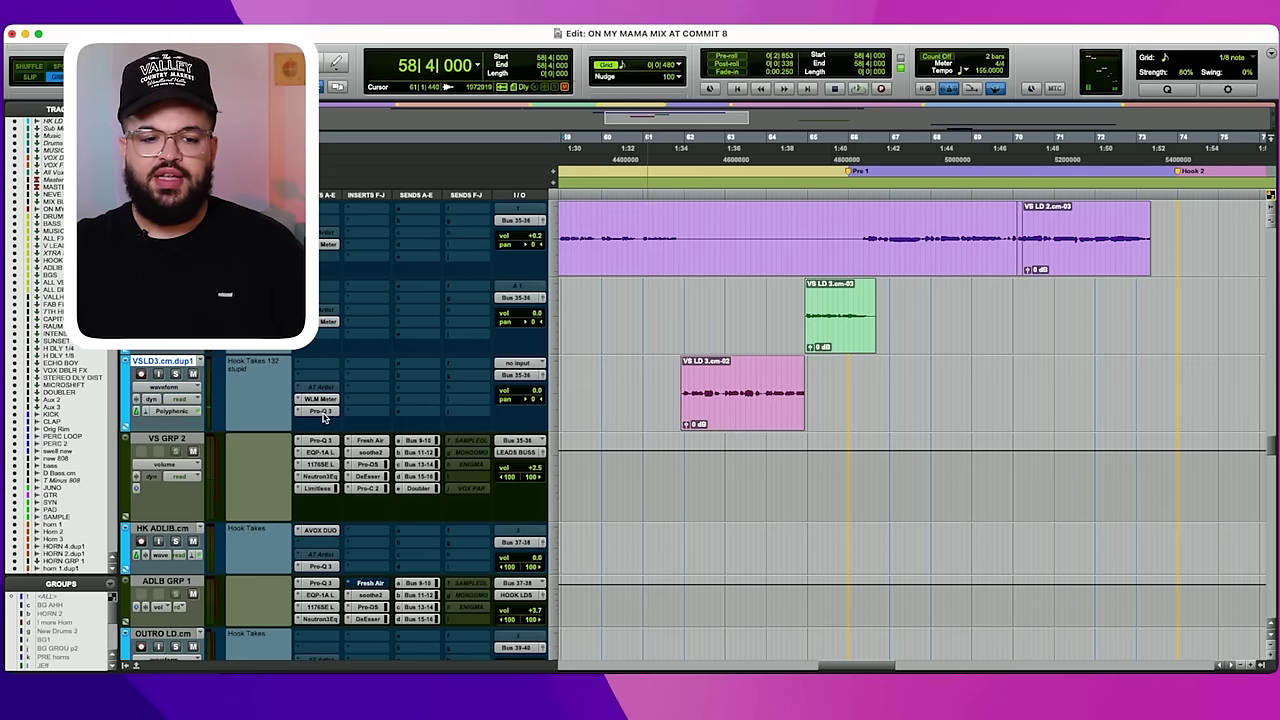
{"action": "left_click", "coordinate": [321, 412]}
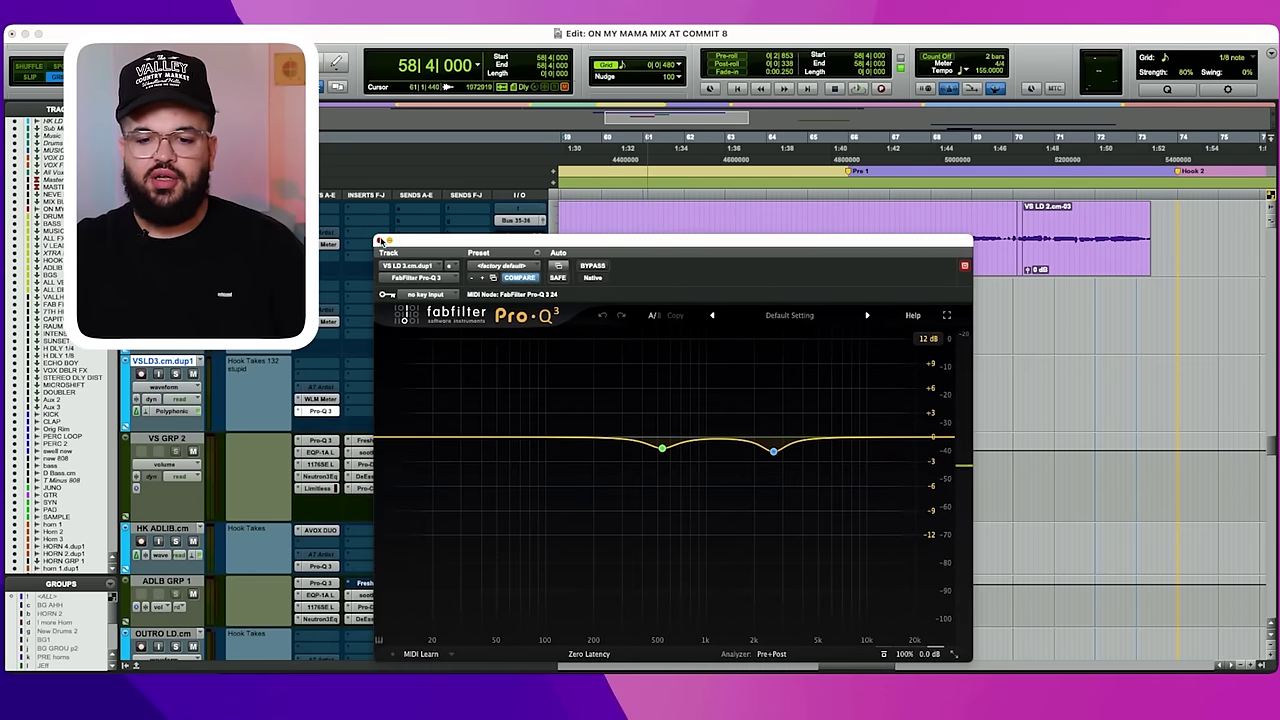
{"action": "left_click", "coordinate": [380, 241]}
Look over the ad-lib and outro vocal tracks below VS GRP 2 and where their clips fall across the whole song.
{"action": "left_click", "coordinate": [747, 294]}
{"action": "key", "text": "r"}
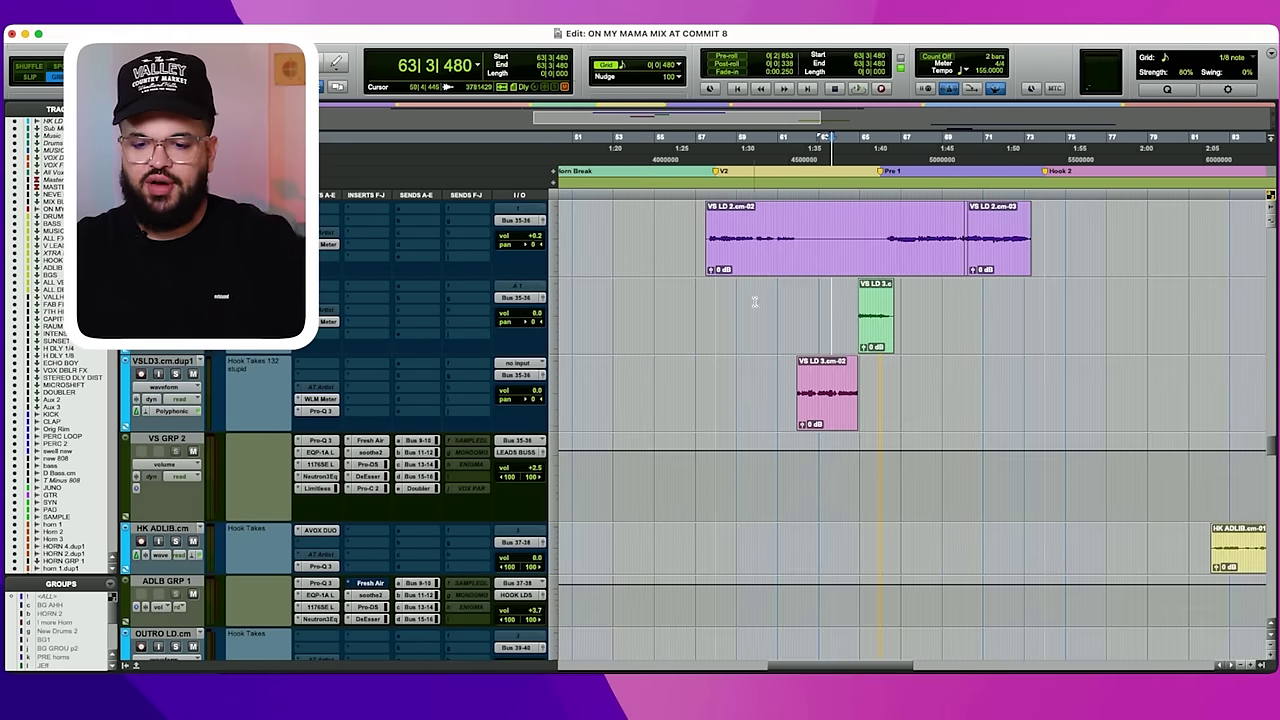
{"action": "key", "text": "t"}
{"action": "key", "text": "t"}
{"action": "scroll", "coordinate": [828, 342], "scroll_direction": "right", "scroll_amount": 1}
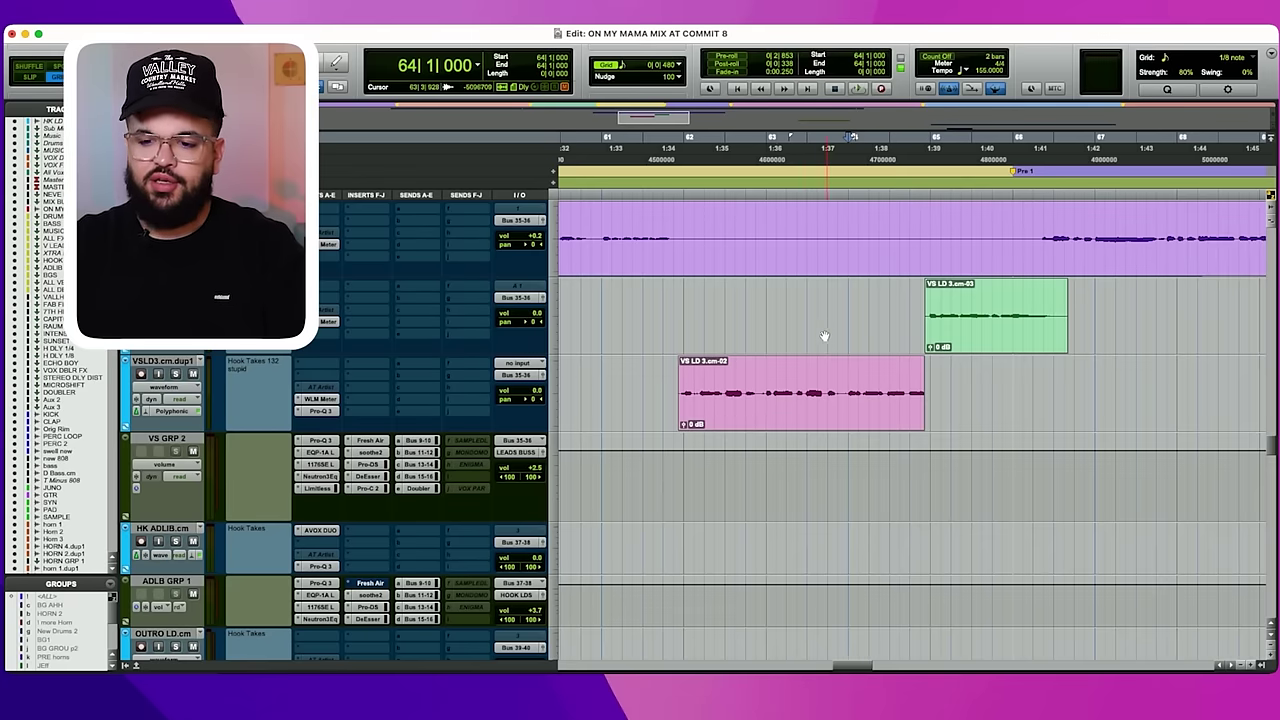
{"action": "key", "text": "r"}
{"action": "key", "text": "r"}
{"action": "key", "text": "r"}
{"action": "scroll", "coordinate": [650, 383], "scroll_direction": "down", "scroll_amount": 5}
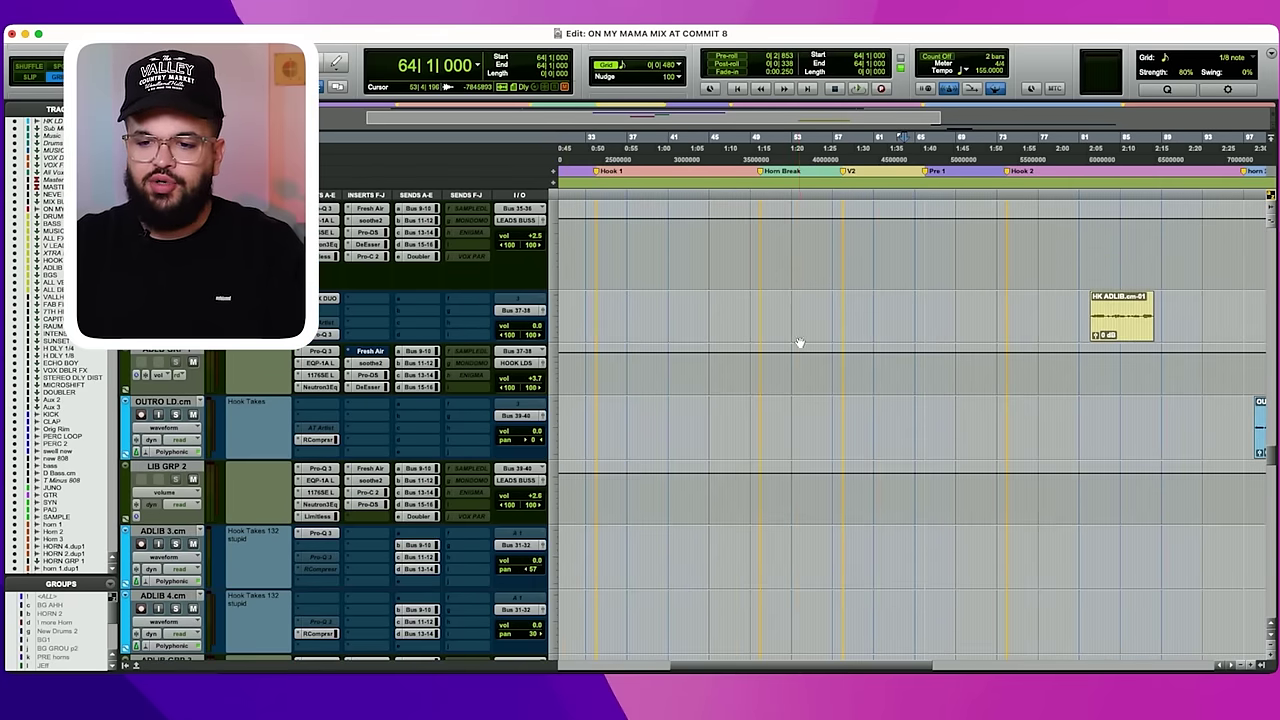
{"action": "key", "text": "r"}
{"action": "scroll", "coordinate": [800, 332], "scroll_direction": "down", "scroll_amount": 3}
{"action": "scroll", "coordinate": [813, 328], "scroll_direction": "up", "scroll_amount": 3}
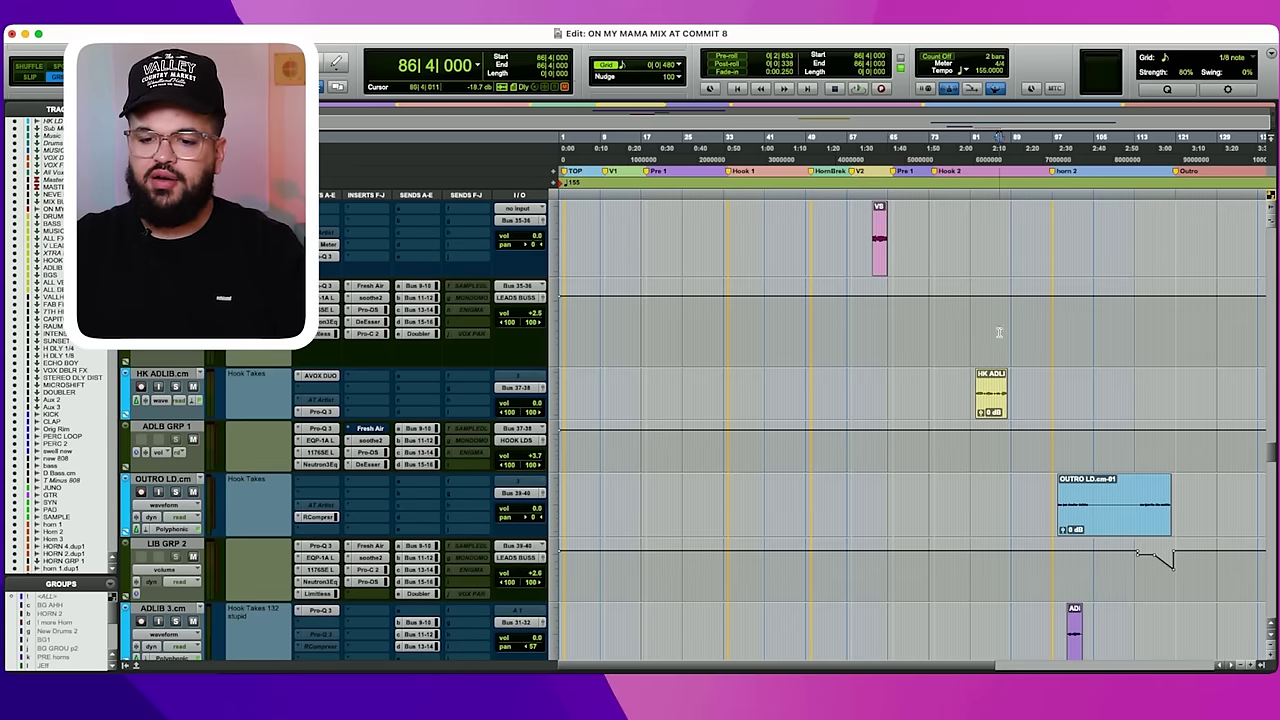
Play HK ADLIB.cm from bar 83 in Hook 2, first soloed and then with the solo off.
{"action": "key", "text": "t"}
{"action": "key", "text": "t"}
{"action": "left_click", "coordinate": [808, 325]}
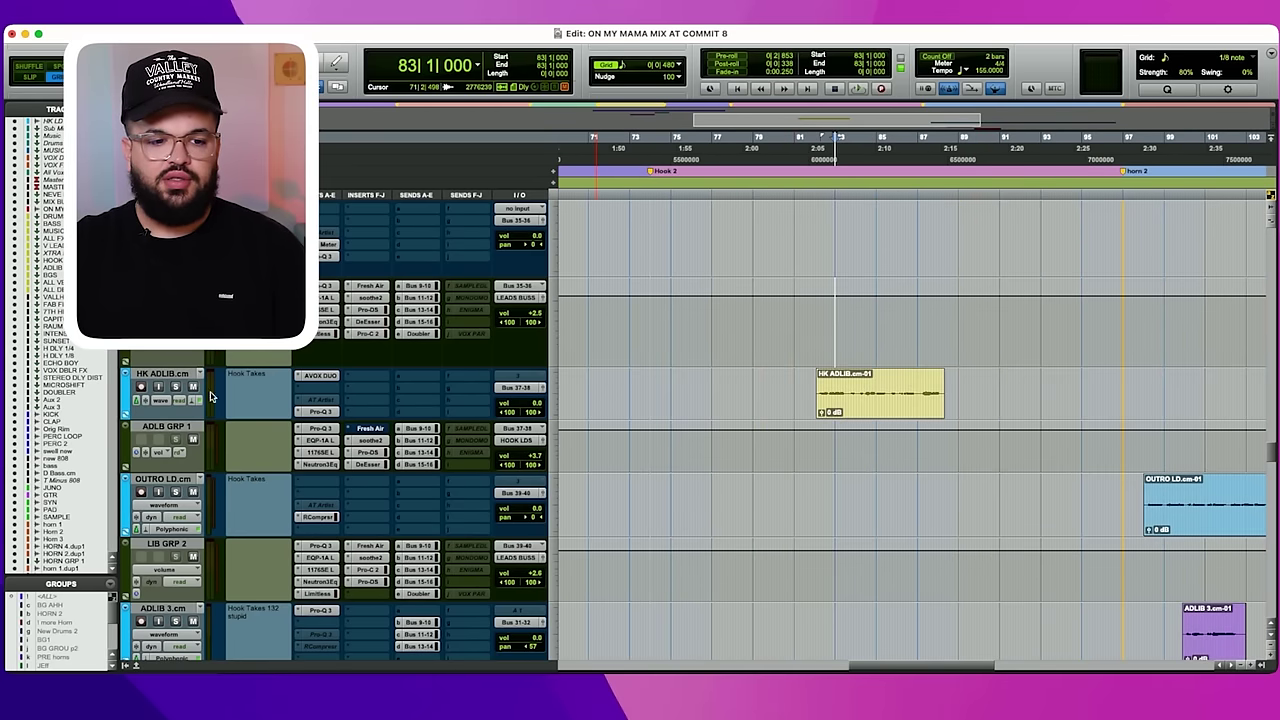
{"action": "left_click", "coordinate": [176, 388]}
{"action": "key", "text": "space"}
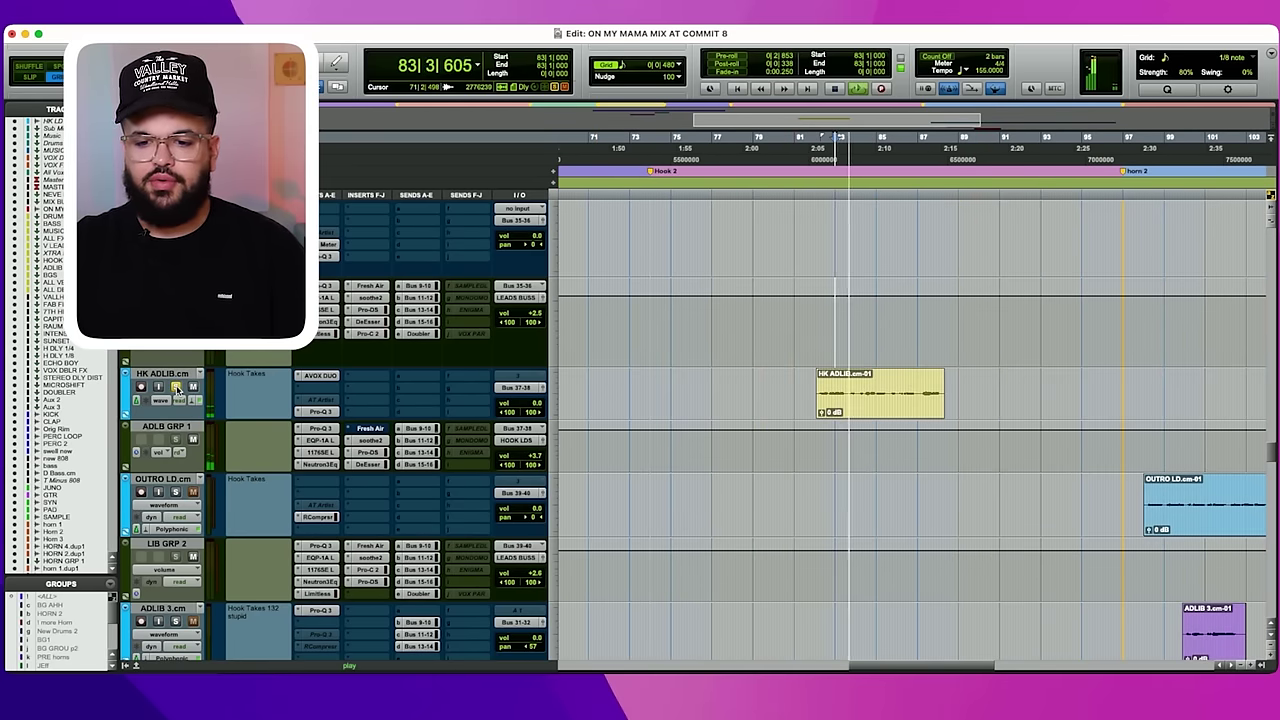
{"action": "left_click", "coordinate": [176, 388]}
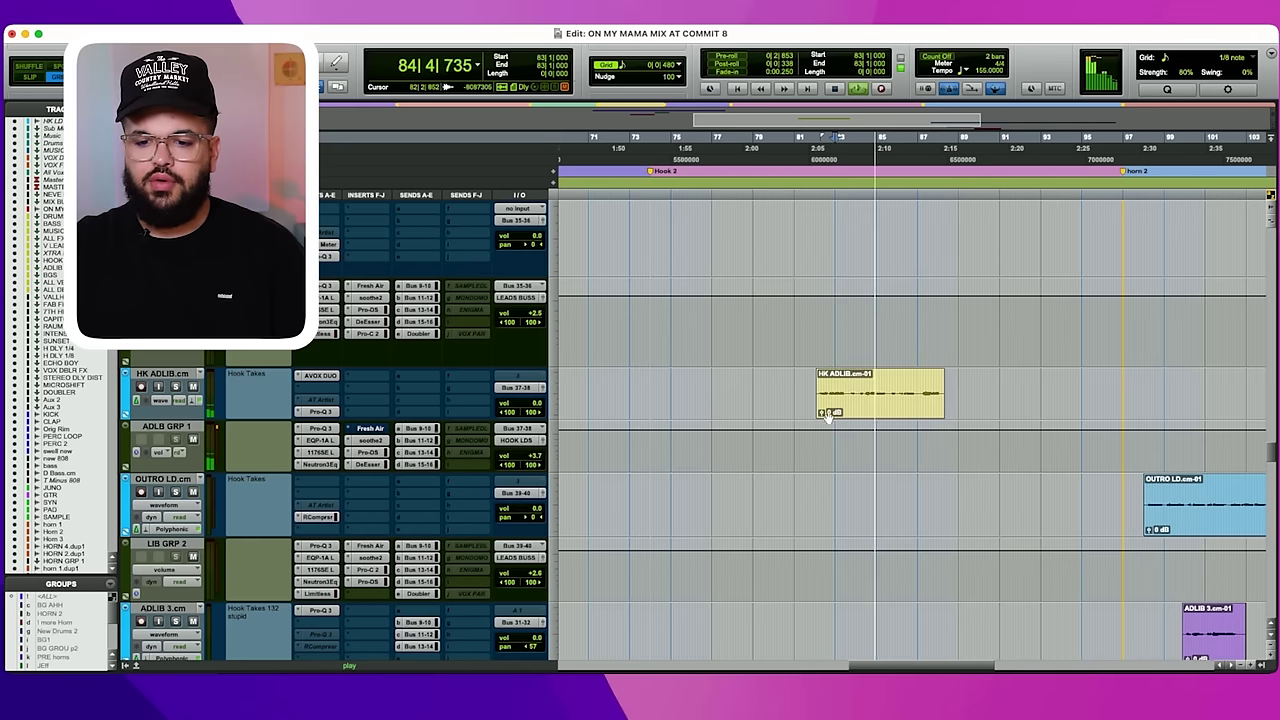
{"action": "left_click", "coordinate": [811, 384]}
{"action": "key", "text": "space"}
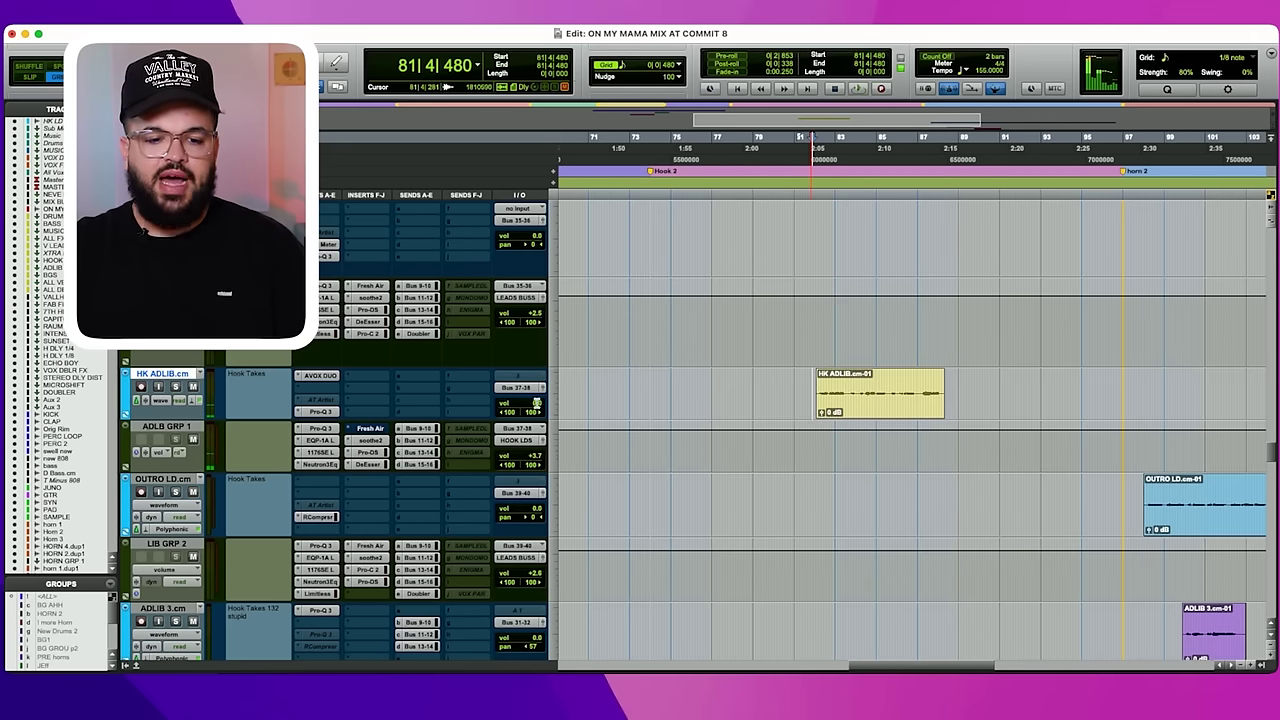
Enlarge the ADLB GRP 1 and HK ADLIB.cm tracks to show all their inserts, and check the AVOX DUO doubler on HK ADLIB.cm.
{"action": "left_click_drag", "start_coordinate": [447, 485], "coordinate": [447, 522]}
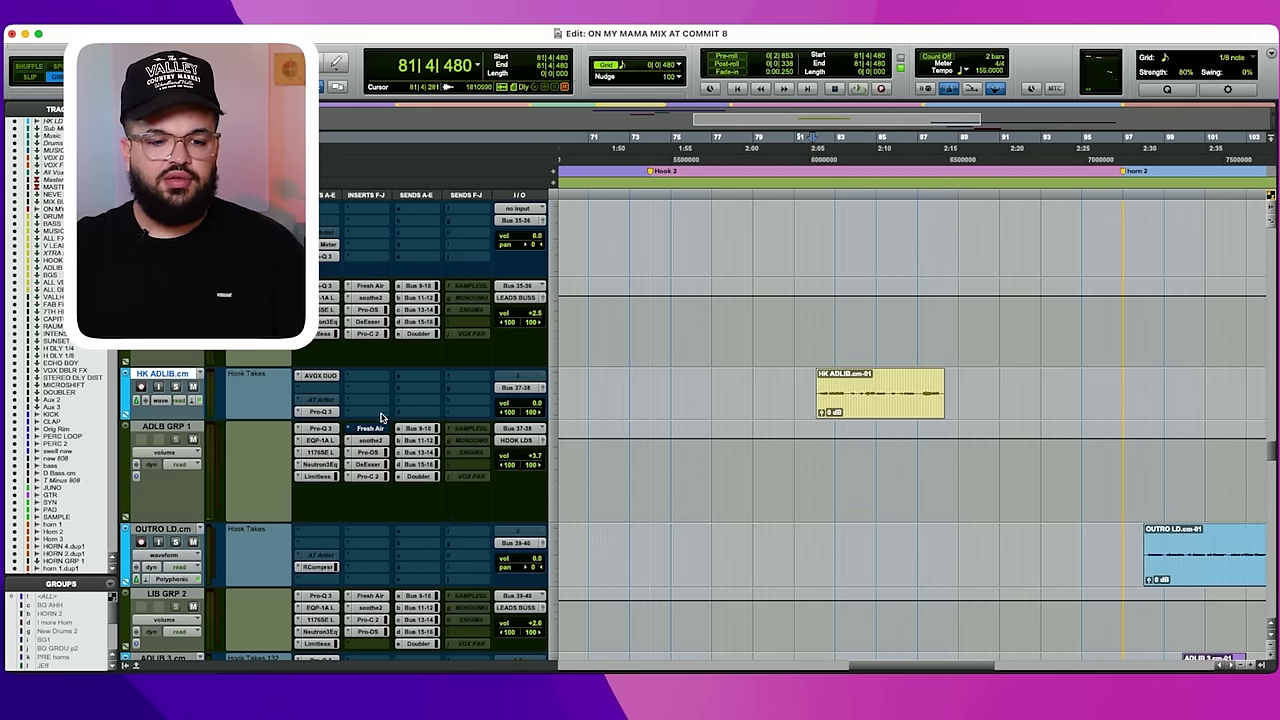
{"action": "left_click_drag", "start_coordinate": [380, 418], "coordinate": [387, 467]}
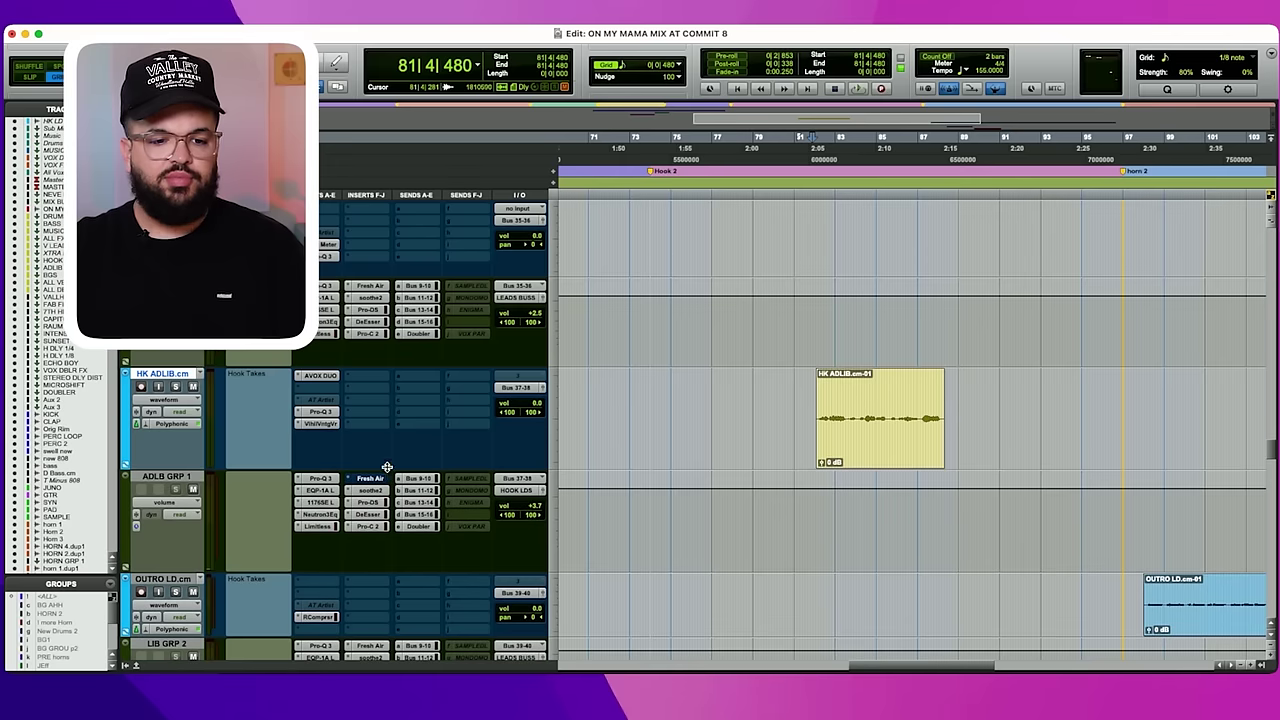
{"action": "left_click", "coordinate": [318, 376]}
{"action": "left_click_drag", "start_coordinate": [535, 241], "coordinate": [527, 134]}
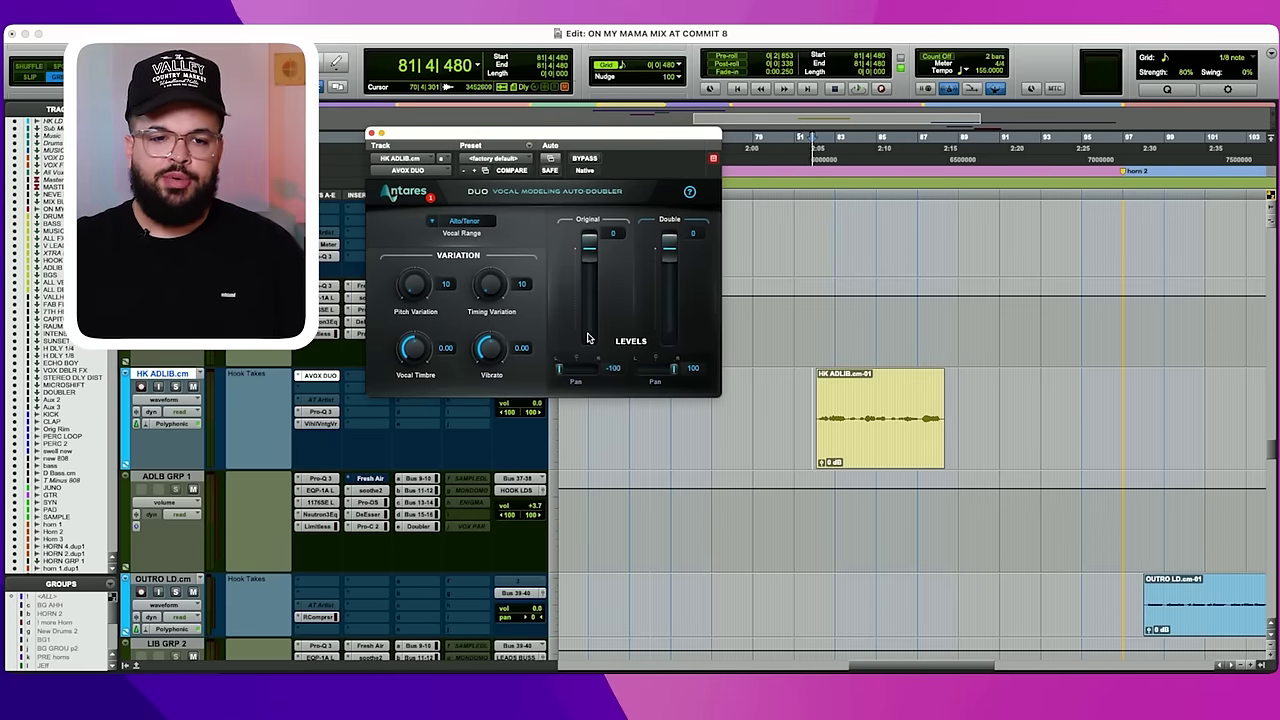
{"action": "left_click", "coordinate": [370, 133]}
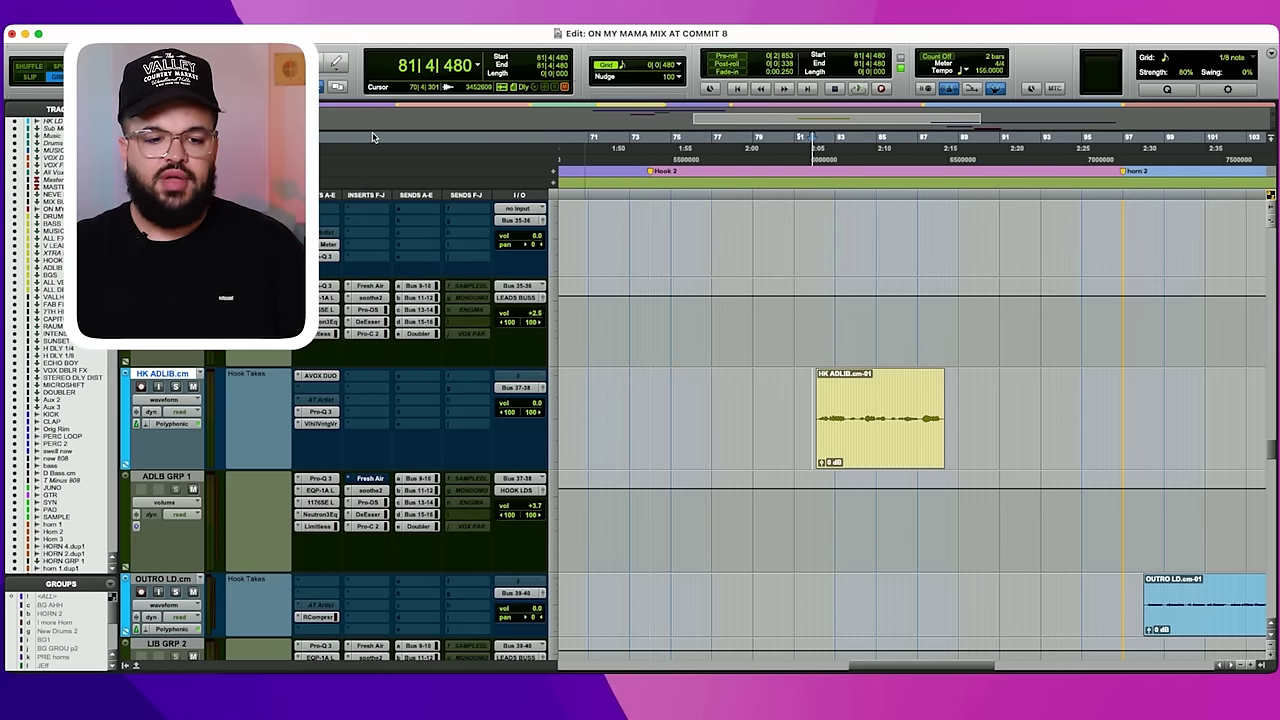
Check the Pro-Q 3 and ValhallaVintageVerb inserts on HK ADLIB.cm, and close the plug-in window.
{"action": "left_click", "coordinate": [319, 412]}
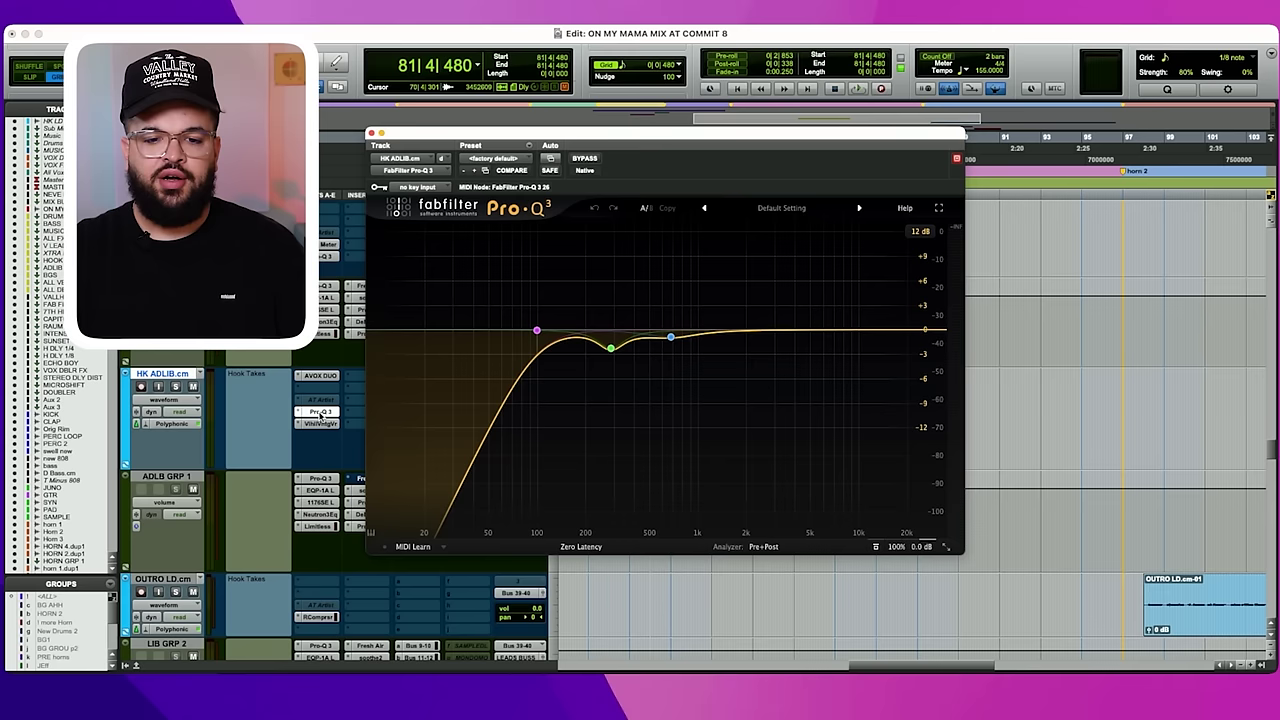
{"action": "left_click", "coordinate": [321, 425]}
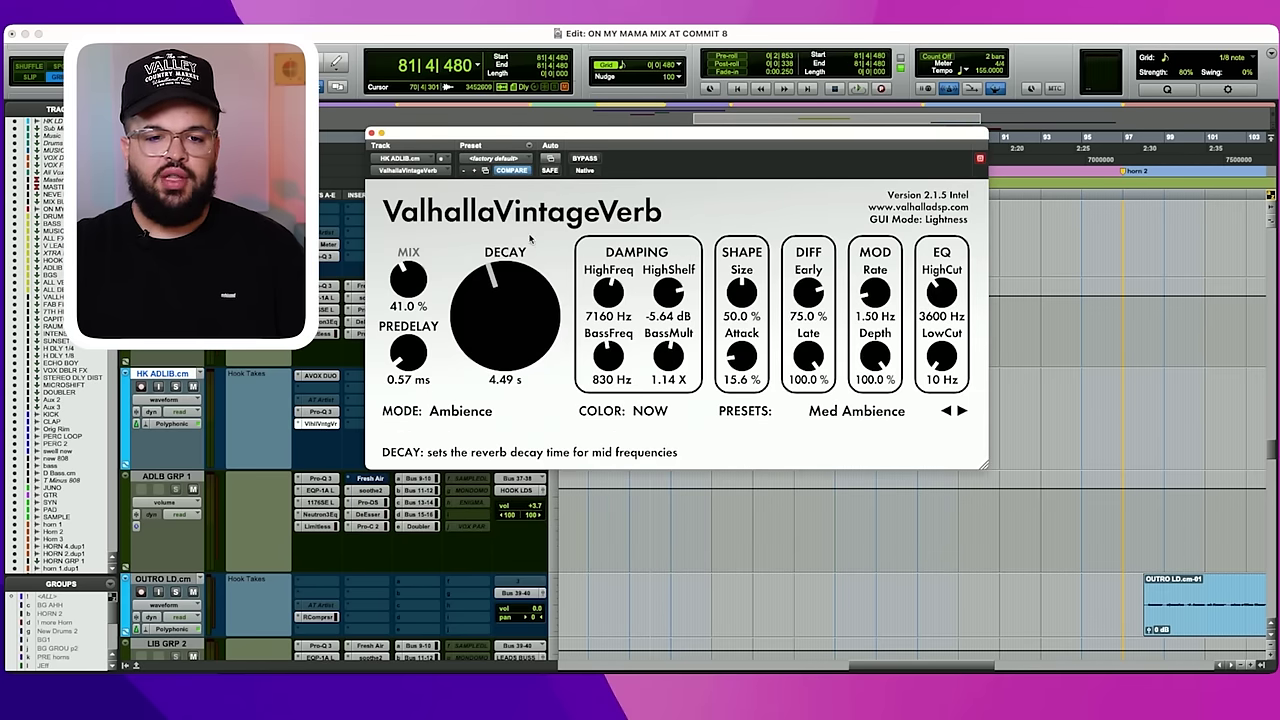
{"action": "left_click", "coordinate": [370, 133]}
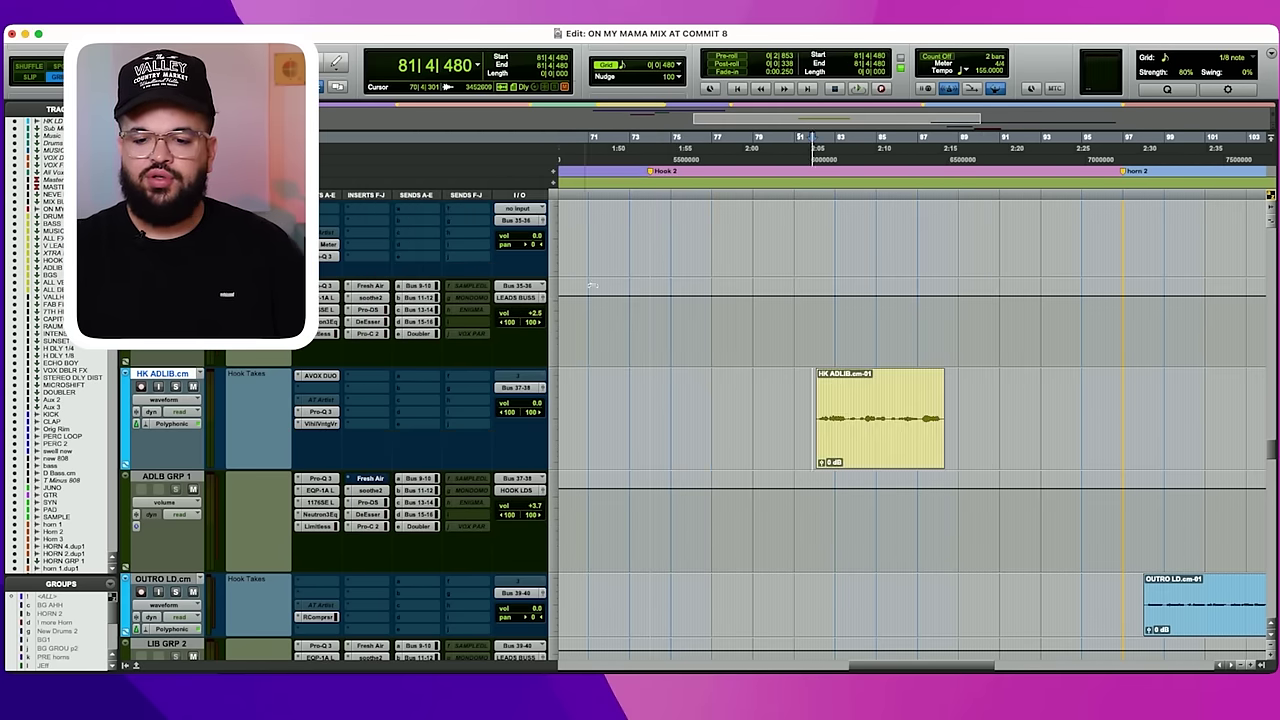
Play the HK ADLIB.cm-01 clip from bar 82 to hear it with its effects.
{"action": "left_click", "coordinate": [938, 362]}
{"action": "key", "text": "t"}
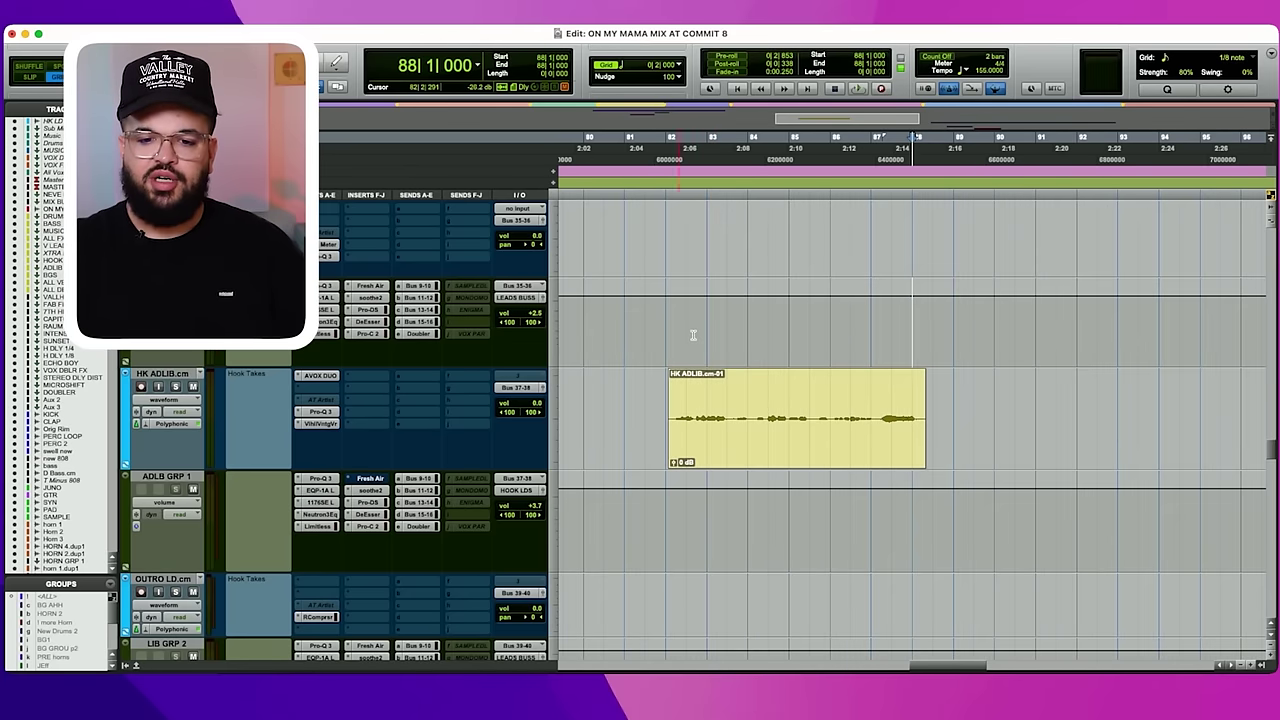
{"action": "key", "text": "space"}
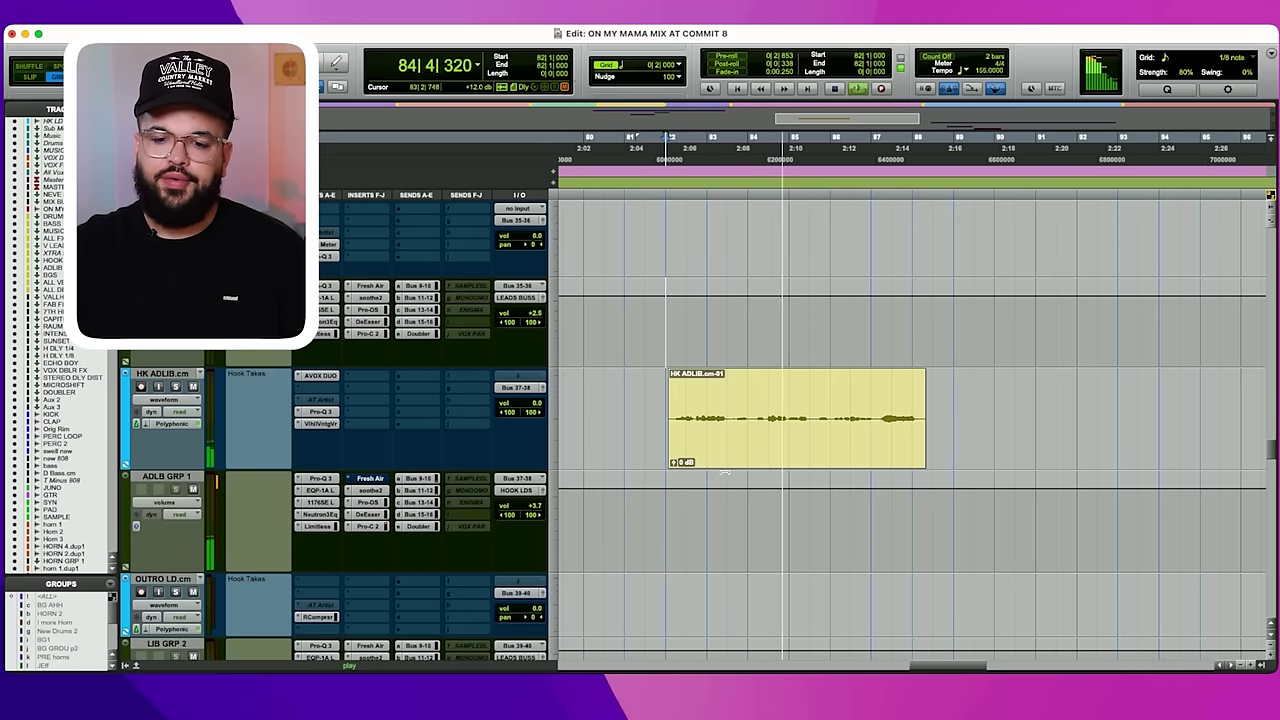
{"action": "key", "text": "space"}
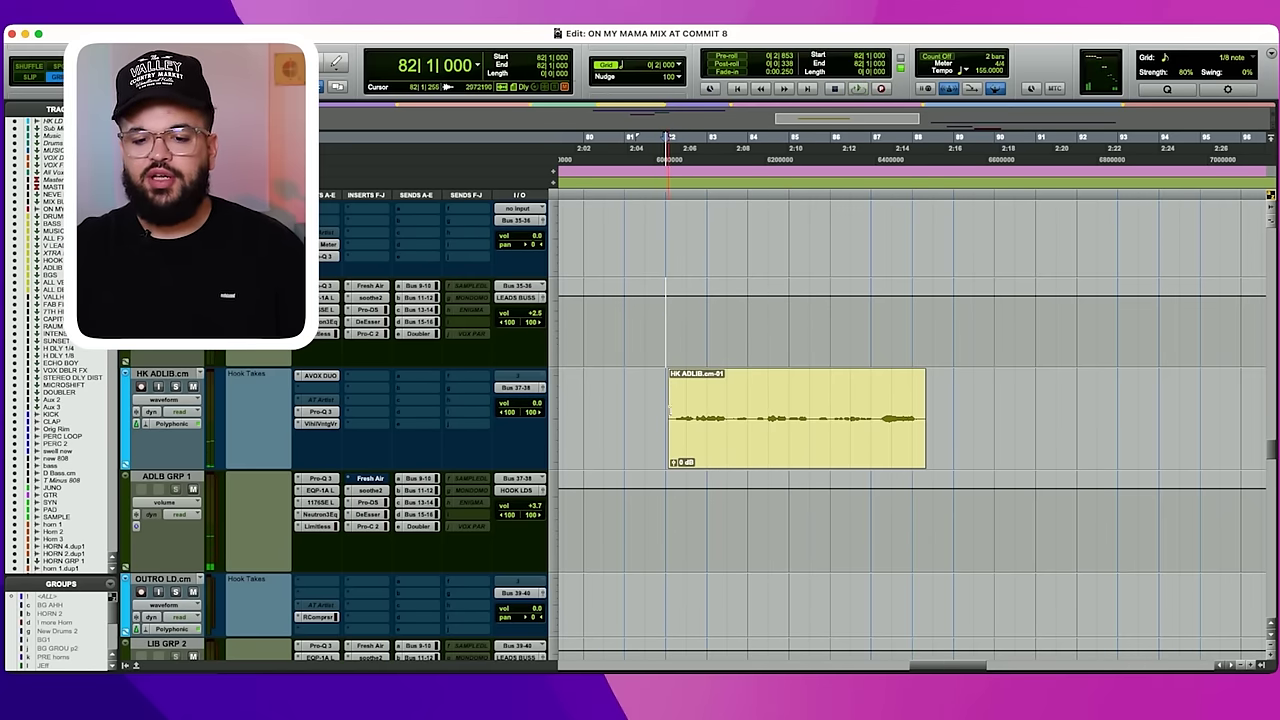
Cut the short silent stretch off the start of the HK ADLIB.cm-01 clip at bar 82.
{"action": "left_click", "coordinate": [667, 403]}
{"action": "left_click", "coordinate": [655, 406]}
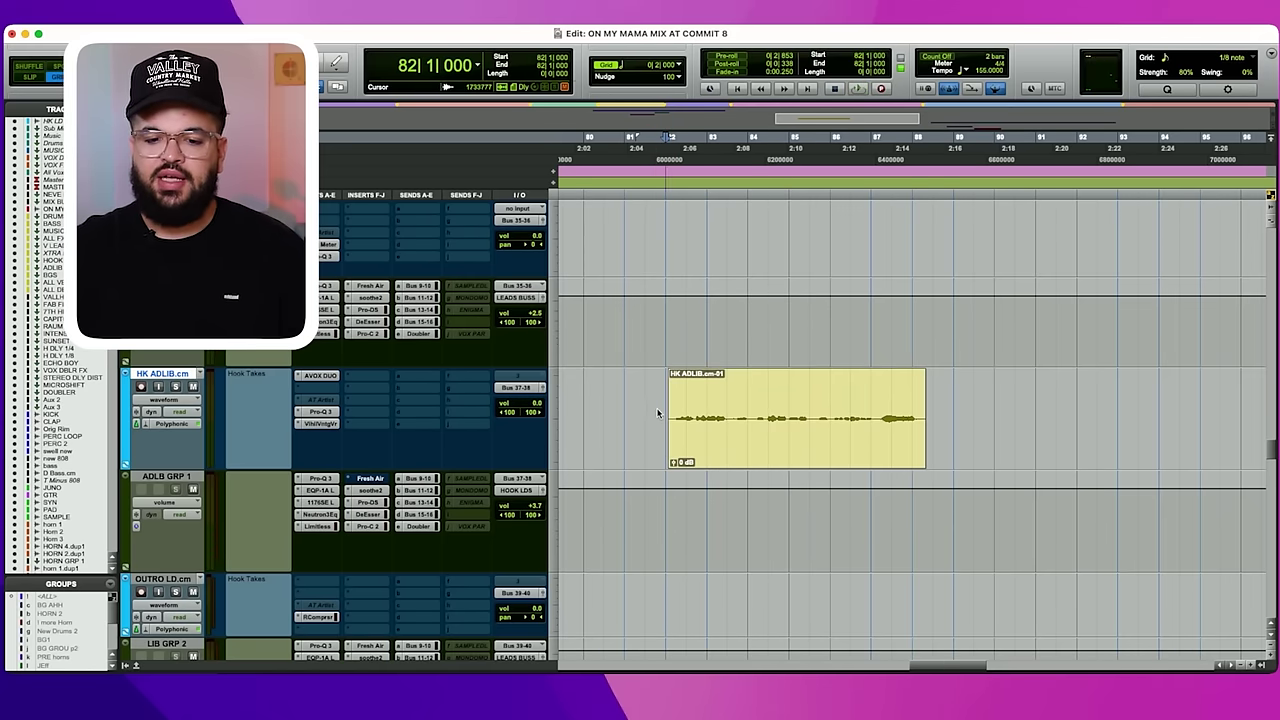
{"action": "key", "text": "super+bracketright"}
{"action": "key", "text": "super+bracketright"}
{"action": "key", "text": "super+bracketright"}
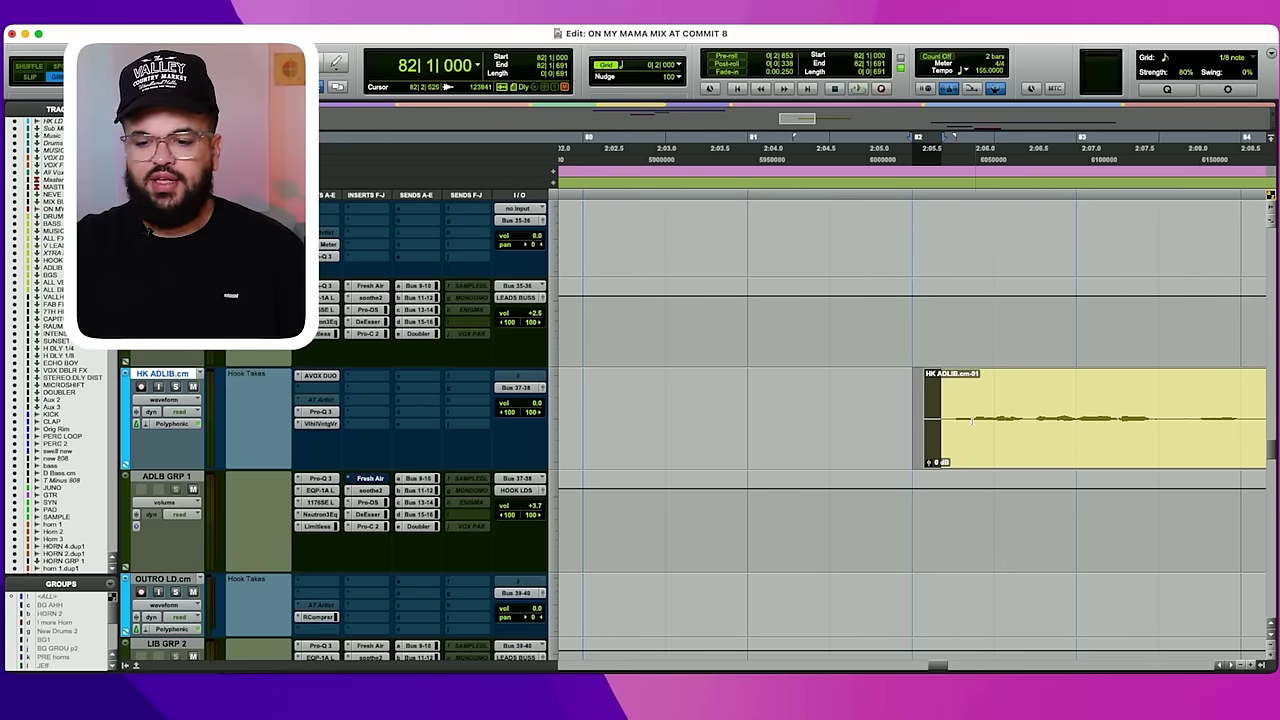
{"action": "key", "text": "Delete"}
Trim the end of the HK ADLIB.cm-01 clip back to about 88|1|940.
{"action": "key", "text": "super+bracketleft"}
{"action": "key", "text": "super+bracketleft"}
{"action": "key", "text": "super+bracketleft"}
{"action": "key", "text": "super+bracketleft"}
{"action": "left_click", "coordinate": [994, 406]}
{"action": "key", "text": "super+bracketright"}
{"action": "key", "text": "super+bracketright"}
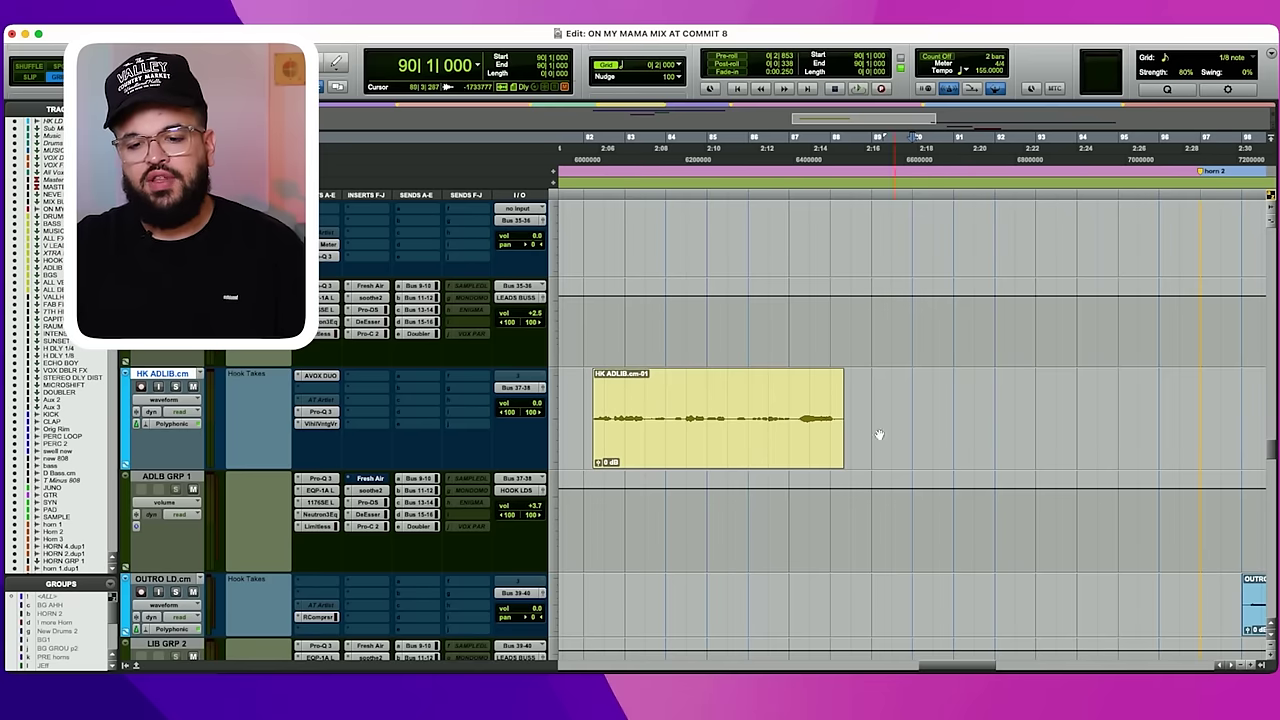
{"action": "left_click_drag", "start_coordinate": [860, 404], "coordinate": [841, 453]}
{"action": "left_click", "coordinate": [842, 440]}
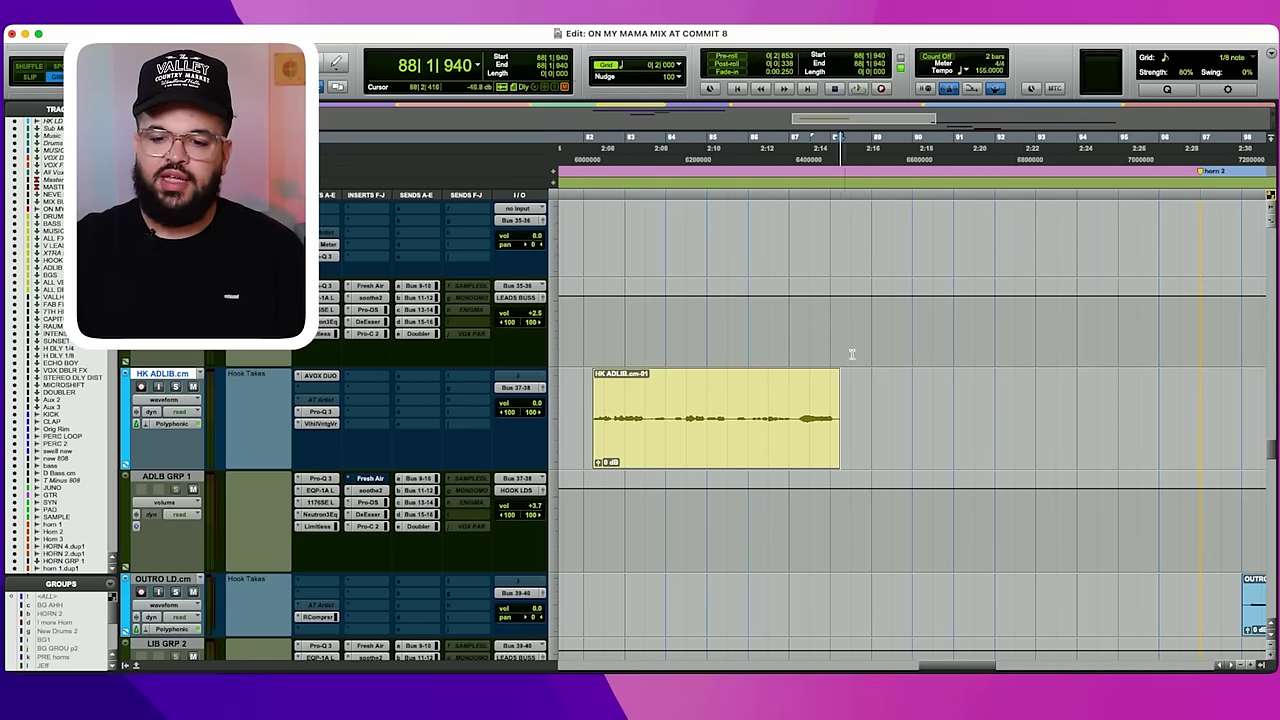
Find the OUTRO LD.cm, ADLIB 3.cm and ADLIB 4.cm clips in the horn 2 section and bring them into close view.
{"action": "key", "text": "r"}
{"action": "key", "text": "r"}
{"action": "key", "text": "r"}
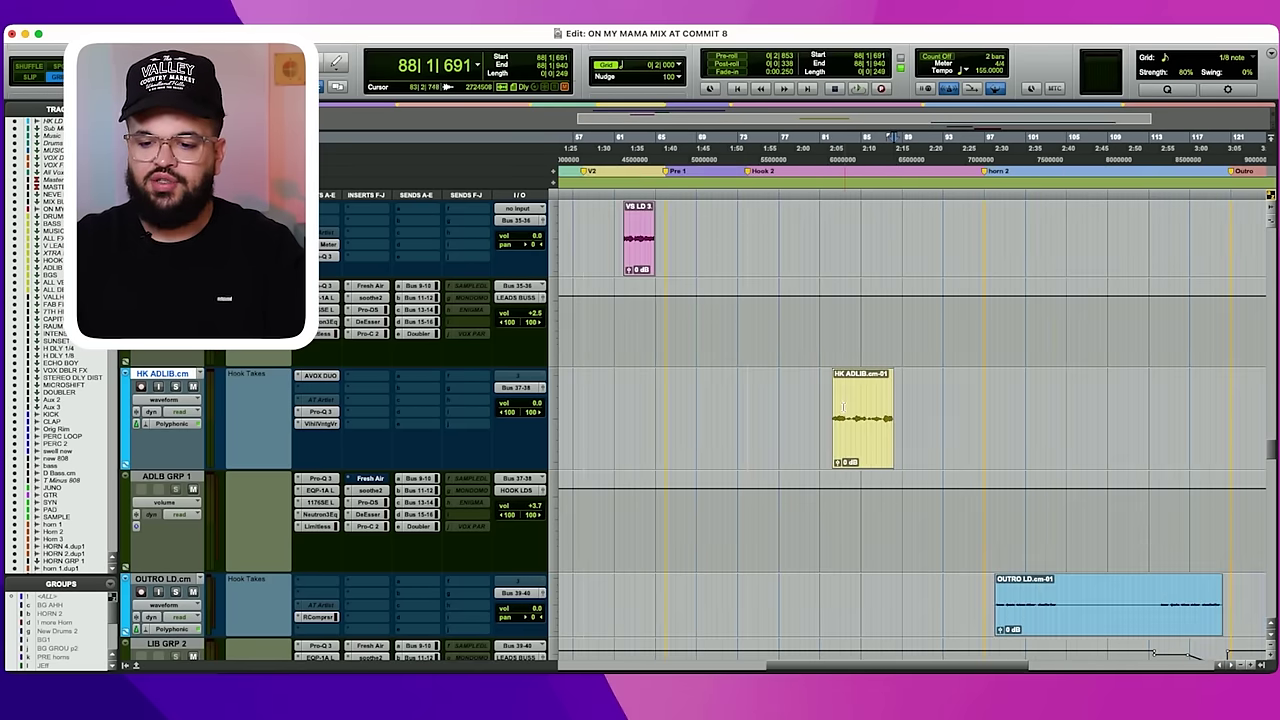
{"action": "scroll", "coordinate": [812, 468], "scroll_direction": "down", "scroll_amount": 4}
{"action": "scroll", "coordinate": [900, 460], "scroll_direction": "up", "scroll_amount": 3}
{"action": "scroll", "coordinate": [900, 450], "scroll_direction": "down", "scroll_amount": 4}
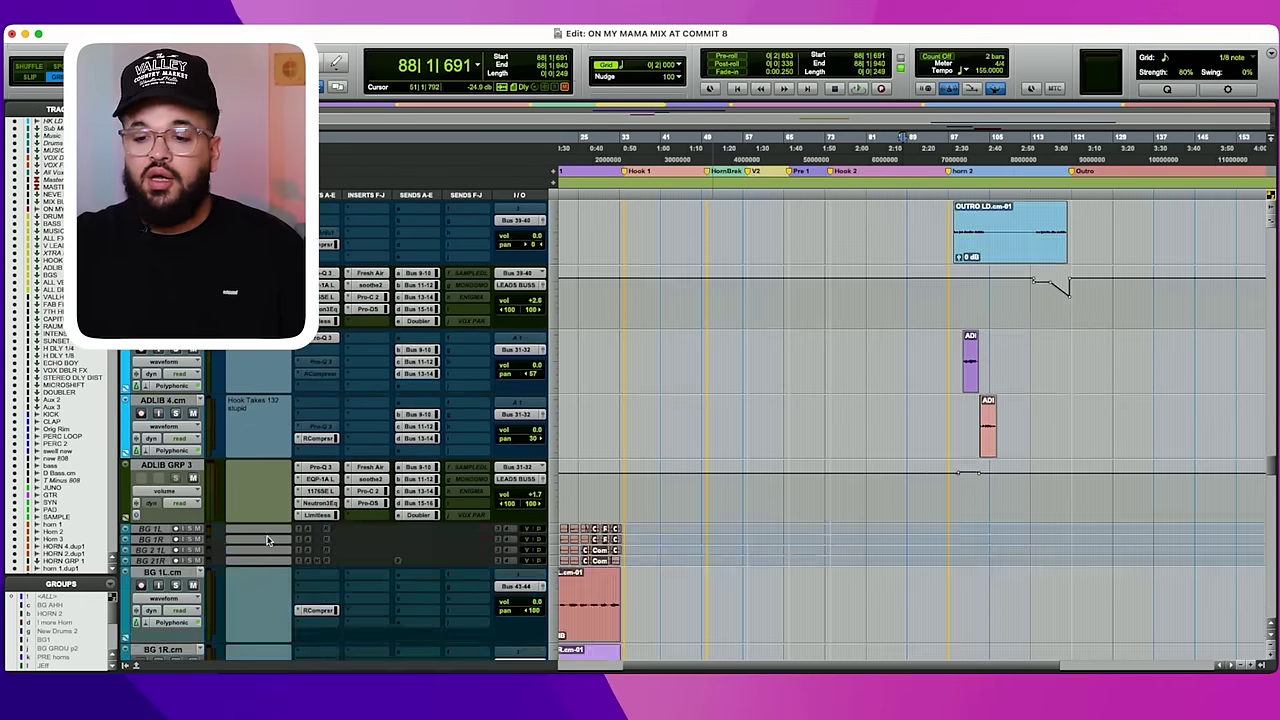
{"action": "scroll", "coordinate": [1010, 357], "scroll_direction": "up", "scroll_amount": 3}
{"action": "left_click", "coordinate": [979, 440]}
{"action": "key", "text": "t"}
{"action": "key", "text": "t"}
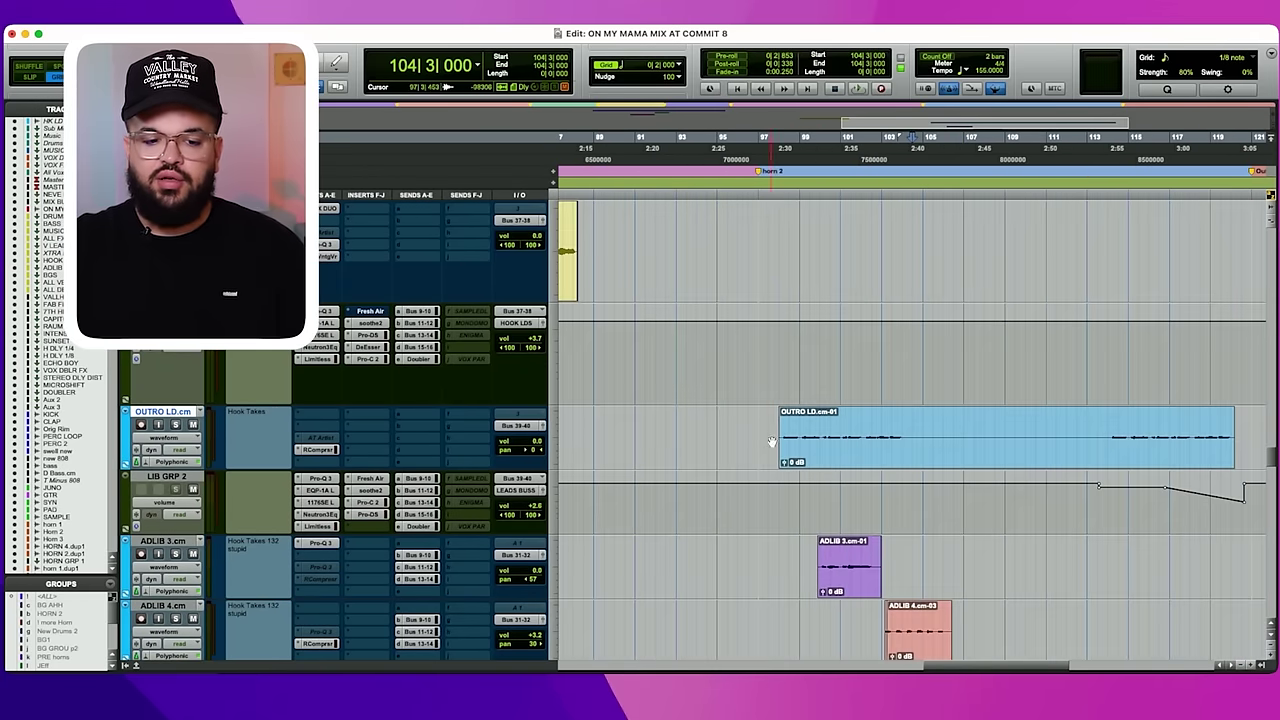
Play OUTRO LD.cm from 97|3|000, briefly soloing the track before hearing it with the full mix.
{"action": "key", "text": "space"}
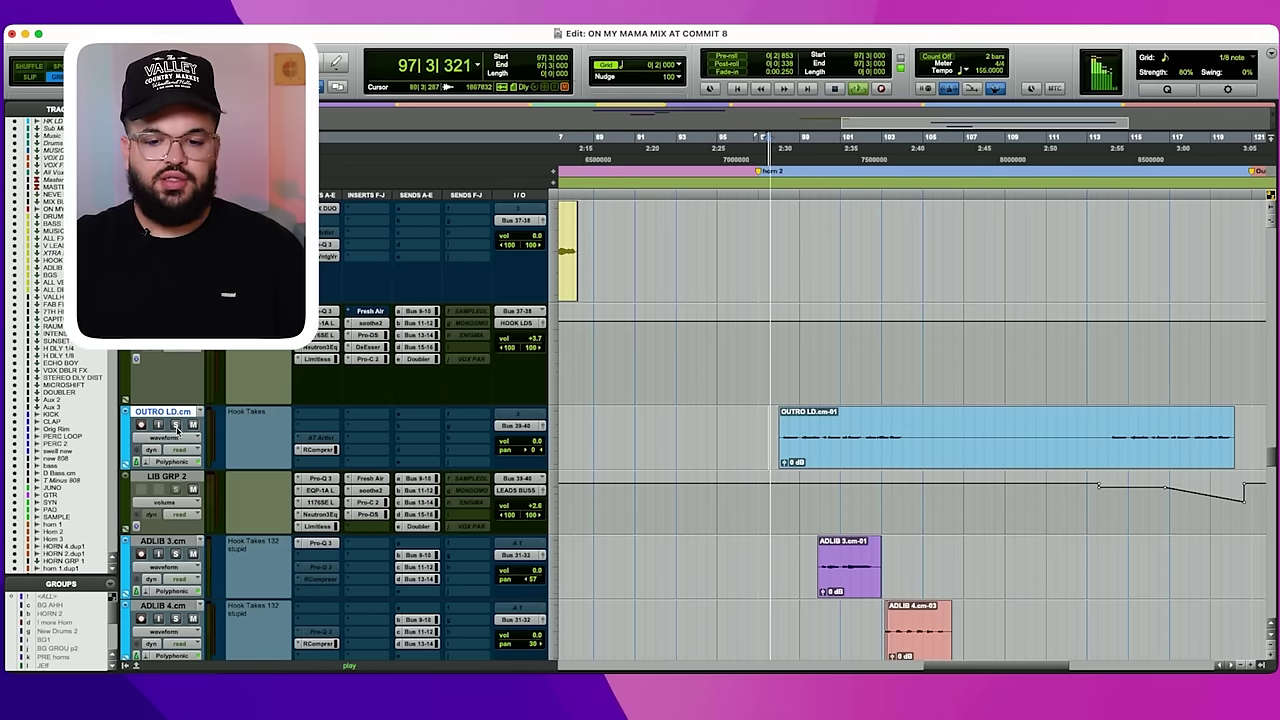
{"action": "left_click", "coordinate": [175, 425]}
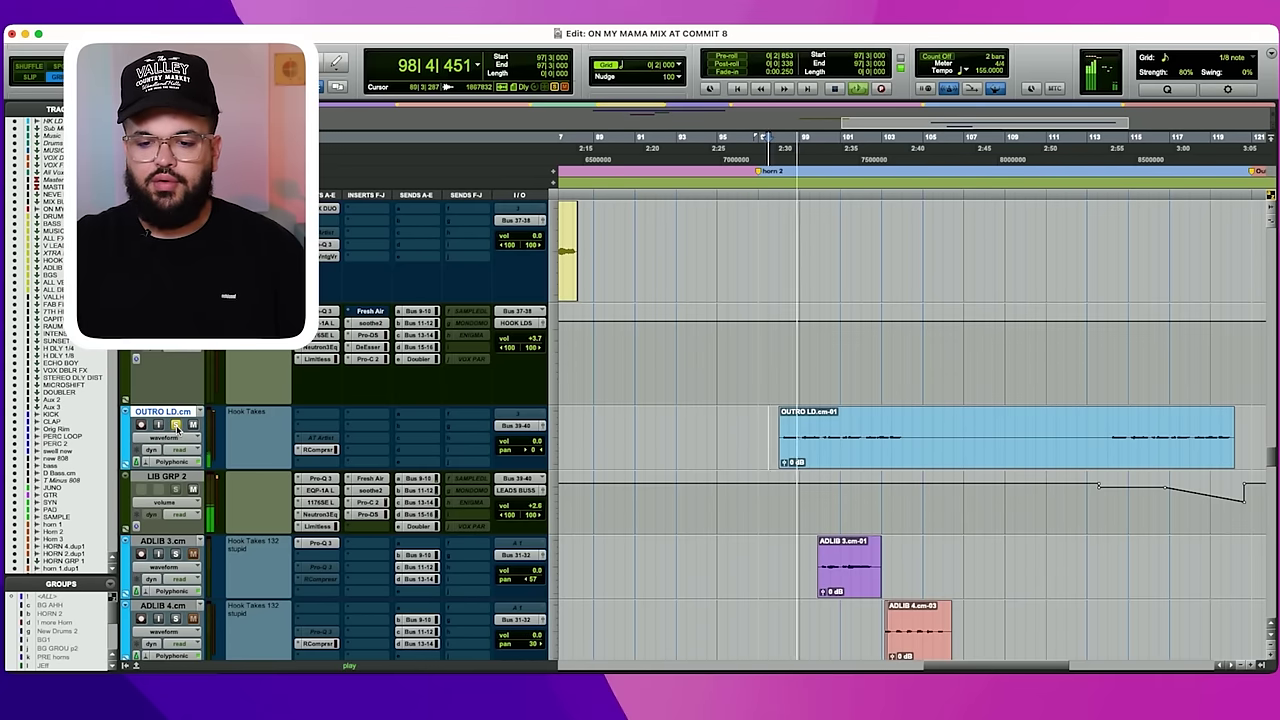
{"action": "left_click", "coordinate": [175, 425]}
{"action": "scroll", "coordinate": [757, 469], "scroll_direction": "right", "scroll_amount": 3}
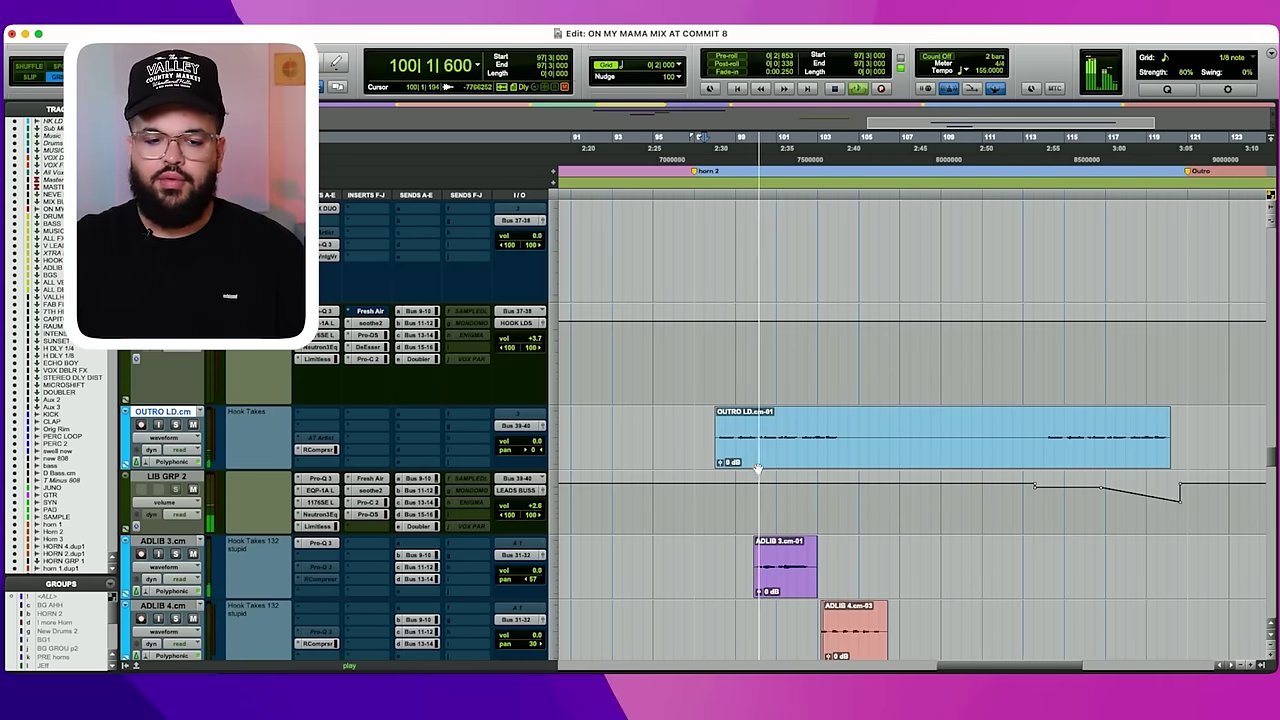
{"action": "left_click", "coordinate": [837, 529]}
{"action": "key", "text": "r"}
{"action": "key", "text": "r"}
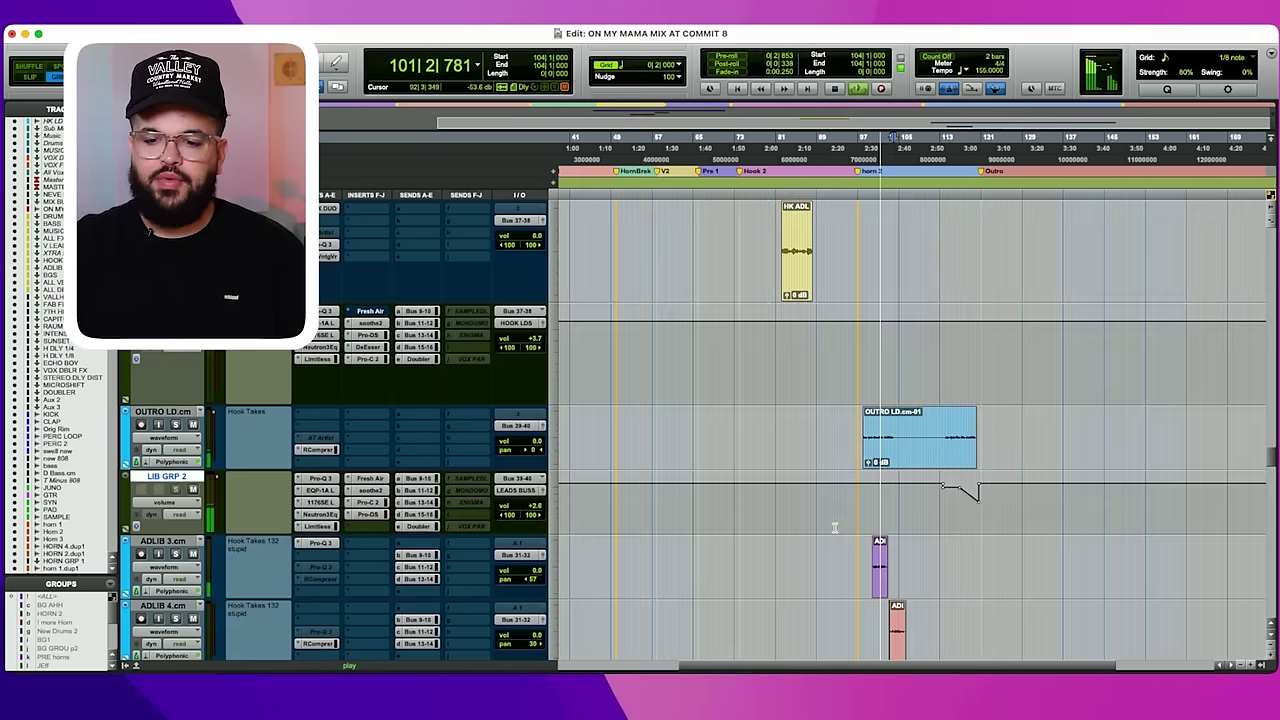
{"action": "key", "text": "space"}
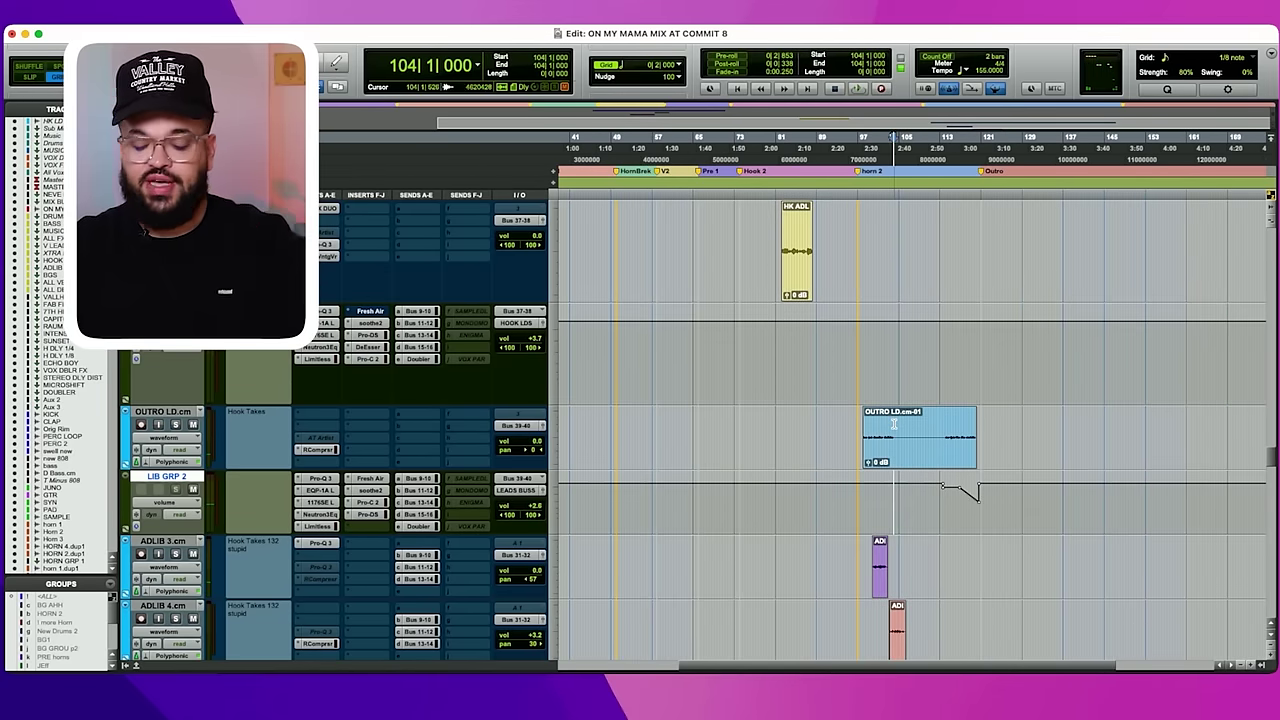
Look through the session from the ADLIB 3.cm and ADLIB 4.cm tracks to the horn and instrument tracks.
{"action": "left_click", "coordinate": [894, 424]}
{"action": "key", "text": "t"}
{"action": "key", "text": "t"}
{"action": "scroll", "coordinate": [937, 408], "scroll_direction": "down", "scroll_amount": 5}
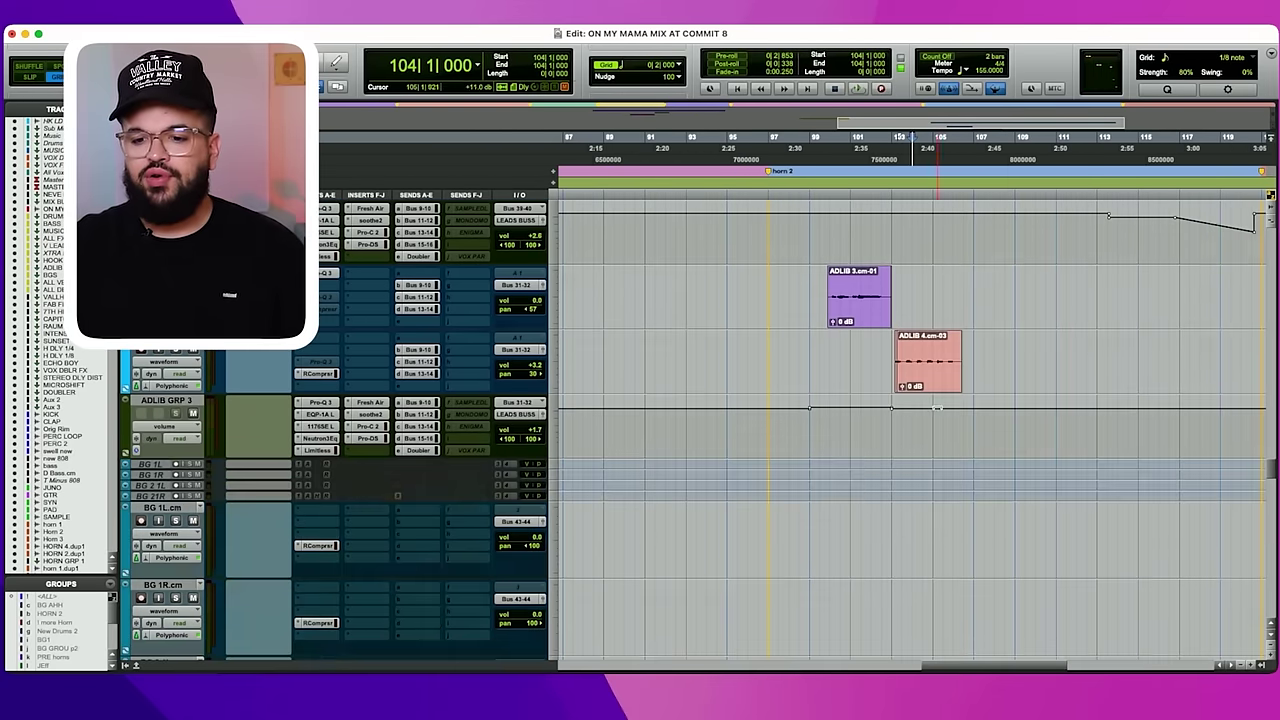
{"action": "scroll", "coordinate": [935, 412], "scroll_direction": "down", "scroll_amount": 10}
{"action": "scroll", "coordinate": [930, 416], "scroll_direction": "down", "scroll_amount": 15}
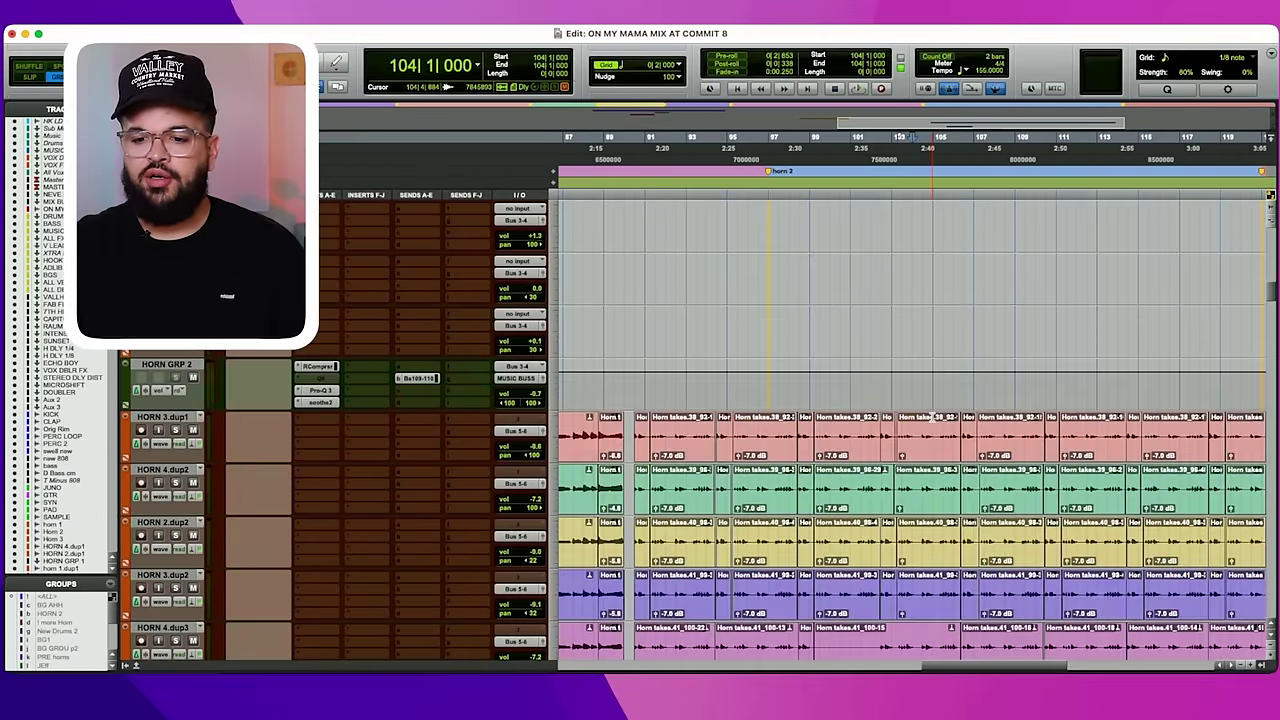
{"action": "scroll", "coordinate": [931, 418], "scroll_direction": "up", "scroll_amount": 10}
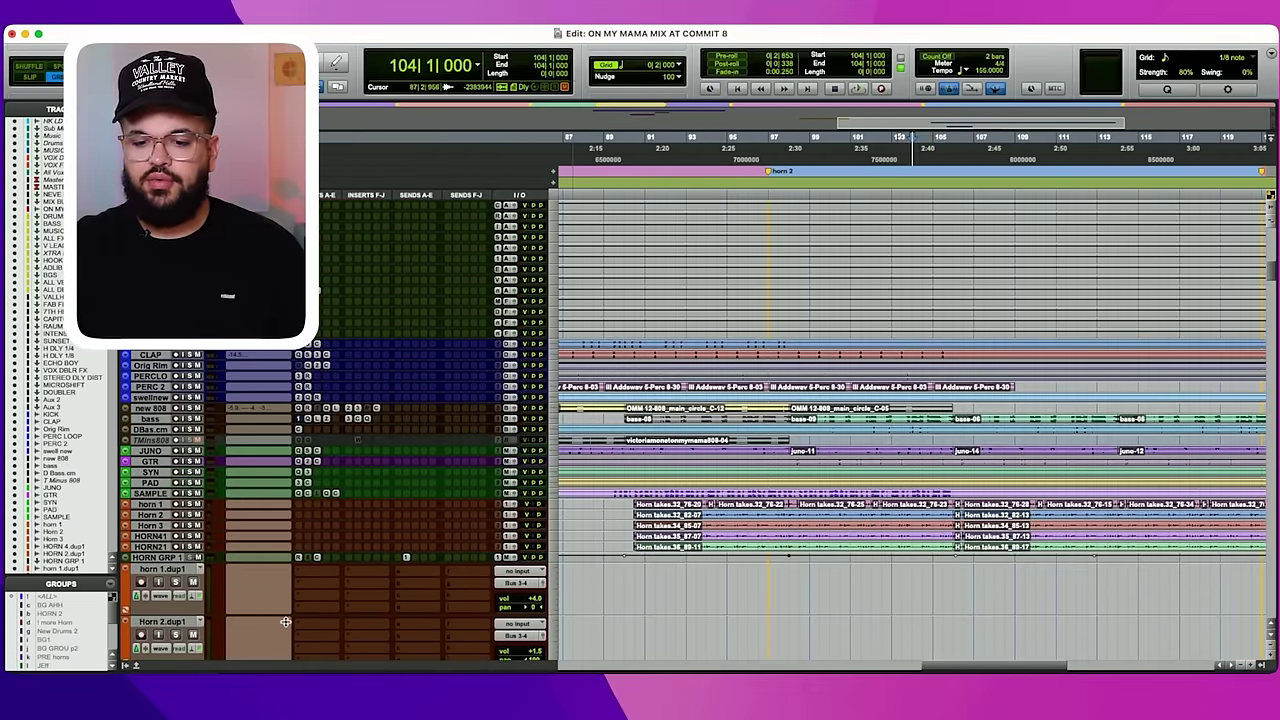
Enlarge the SAMPLE track, play the mix from 89|3|000 and return to the outro lead and ad-lib tracks.
{"action": "left_click_drag", "start_coordinate": [284, 617], "coordinate": [285, 624]}
{"action": "left_click", "coordinate": [616, 523]}
{"action": "key", "text": "space"}
{"action": "scroll", "coordinate": [728, 530], "scroll_direction": "down", "scroll_amount": 10}
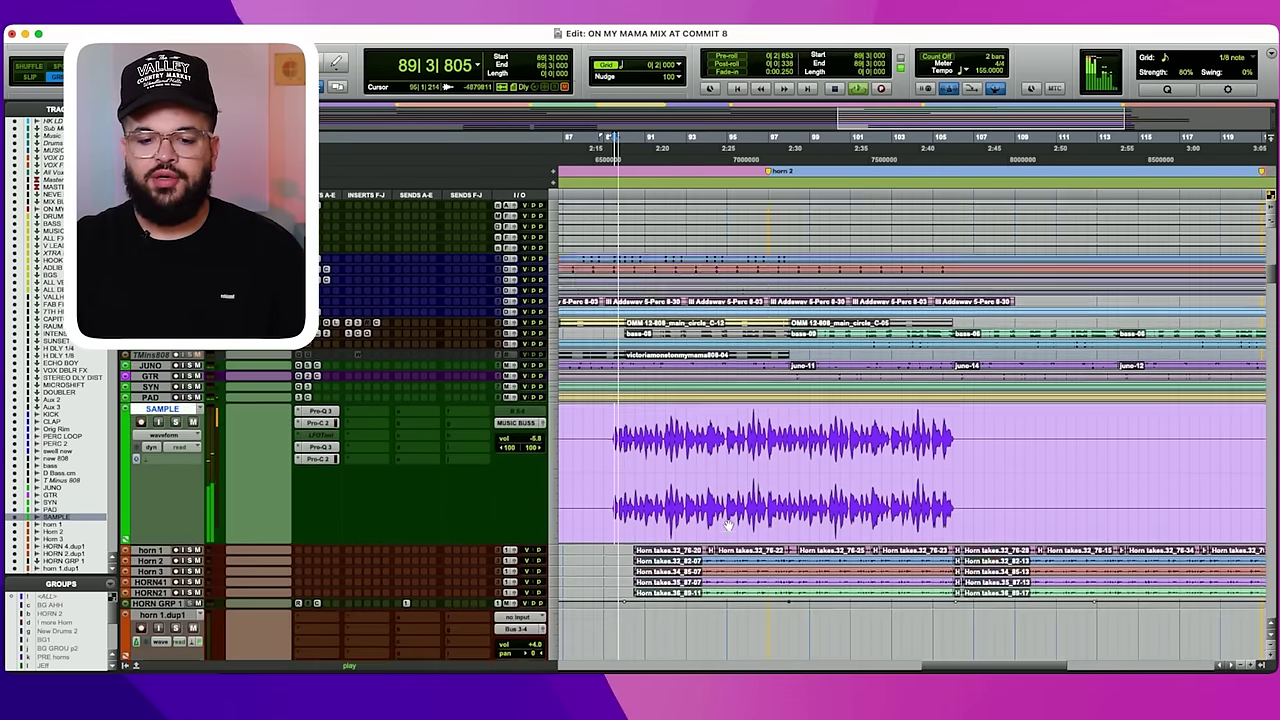
{"action": "scroll", "coordinate": [732, 527], "scroll_direction": "up", "scroll_amount": 15}
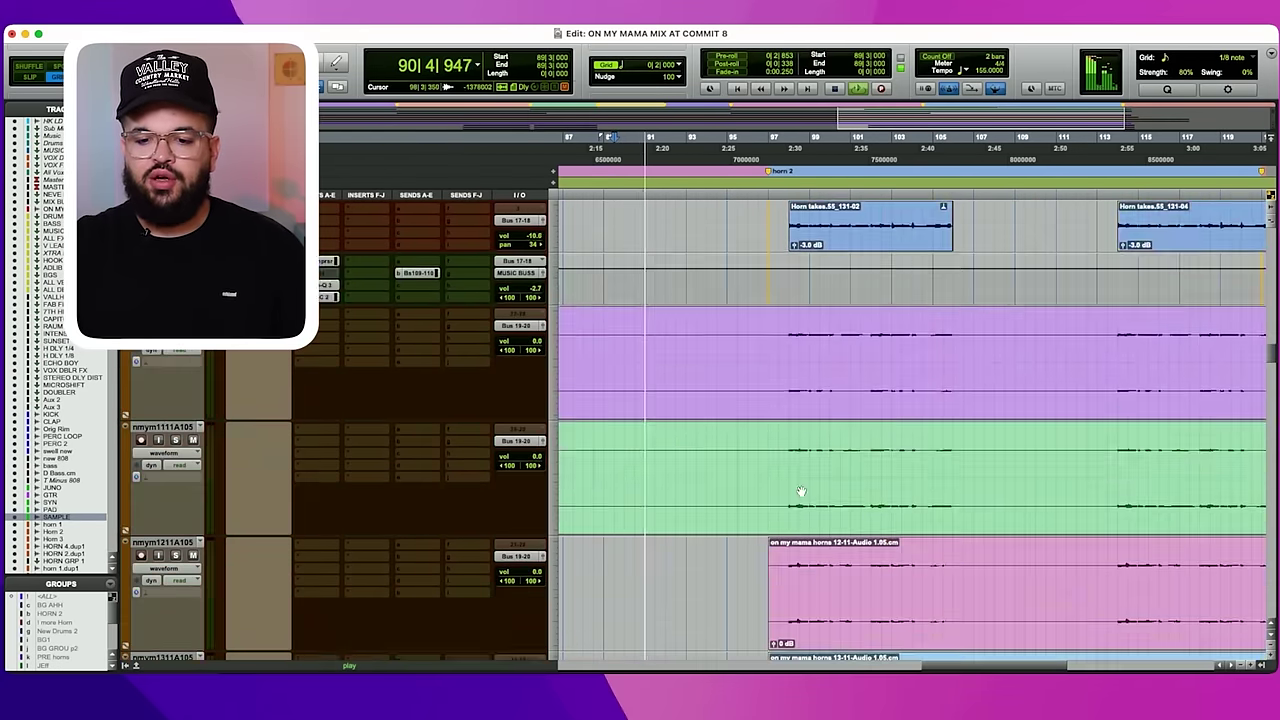
{"action": "scroll", "coordinate": [800, 470], "scroll_direction": "up", "scroll_amount": 12}
{"action": "key", "text": "space"}
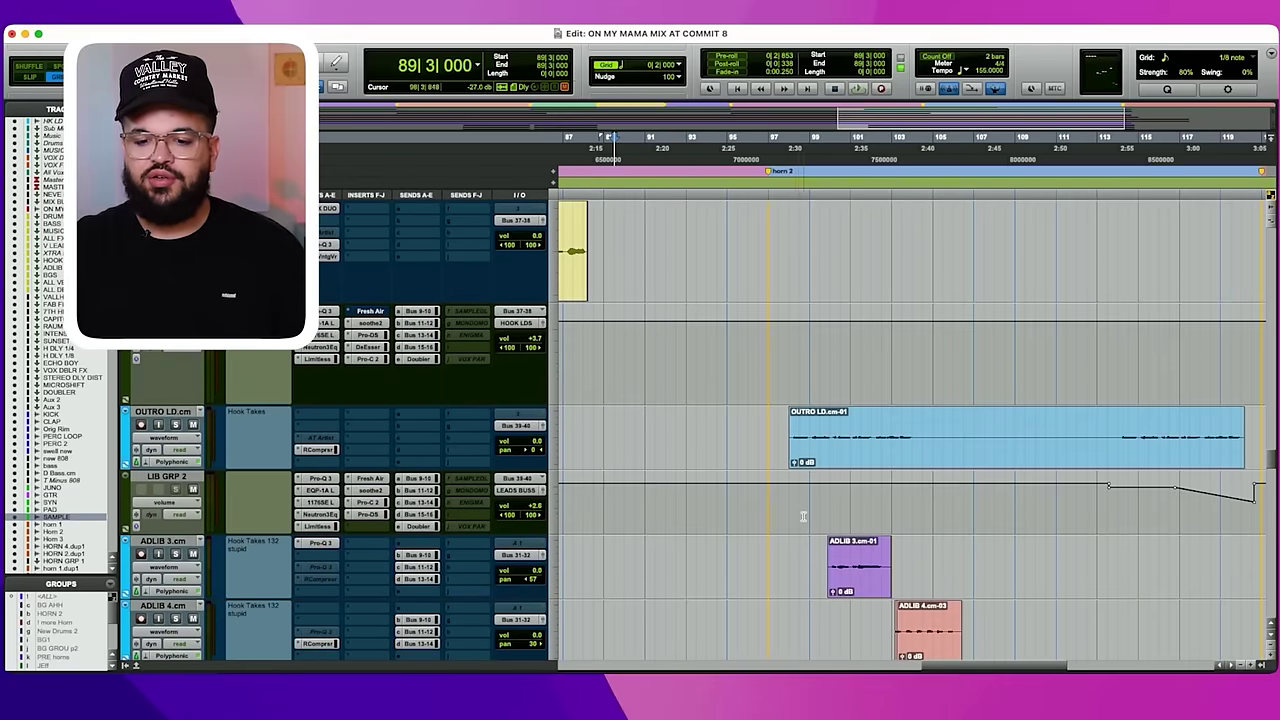
Play the horn 2 section from bar 98 while locating the background vocal clips, and stop playback.
{"action": "left_click", "coordinate": [803, 516]}
{"action": "key", "text": "space"}
{"action": "scroll", "coordinate": [857, 511], "scroll_direction": "down", "scroll_amount": 5}
{"action": "scroll", "coordinate": [856, 511], "scroll_direction": "down", "scroll_amount": 2}
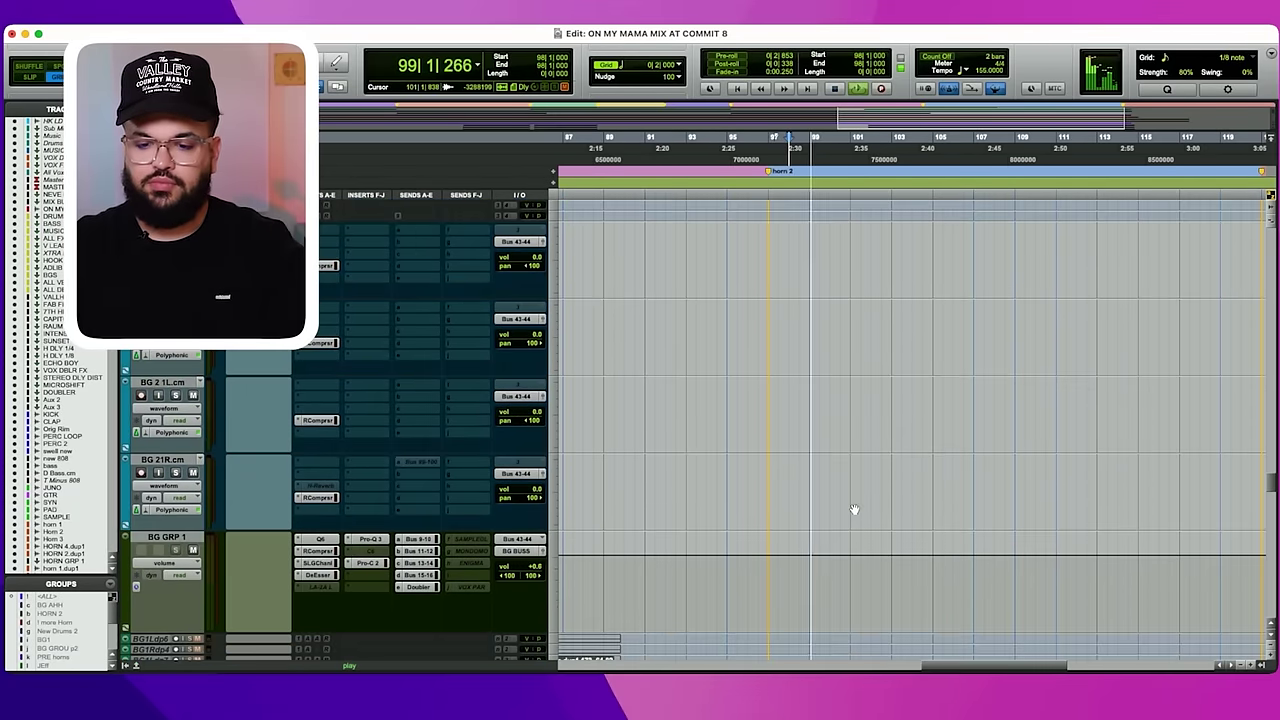
{"action": "key", "text": "r"}
{"action": "key", "text": "r"}
{"action": "key", "text": "r"}
{"action": "scroll", "coordinate": [693, 503], "scroll_direction": "up", "scroll_amount": 1}
{"action": "scroll", "coordinate": [693, 503], "scroll_direction": "up", "scroll_amount": 2}
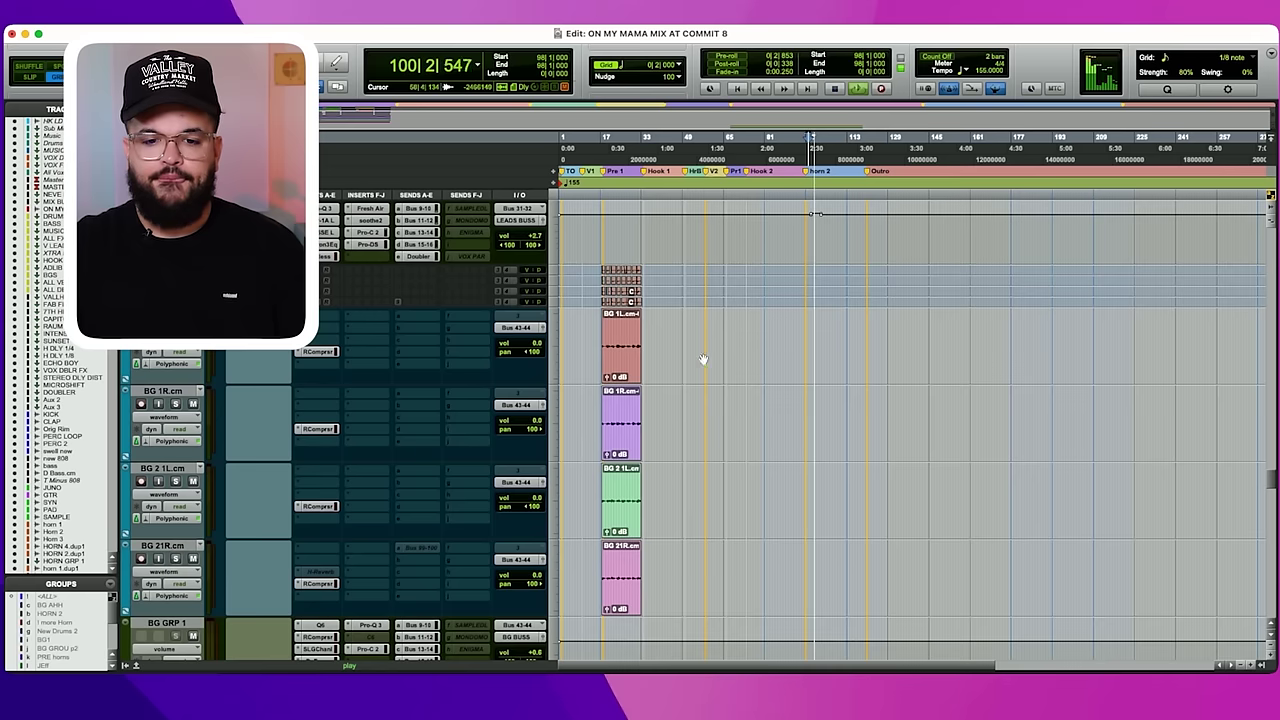
{"action": "key", "text": "space"}
Review the background vocal tracks down to BG GRP 4, and return to the BG 1L.cm to BG 21R.cm clips.
{"action": "left_click", "coordinate": [661, 346]}
{"action": "key", "text": "t"}
{"action": "scroll", "coordinate": [729, 450], "scroll_direction": "down", "scroll_amount": 2}
{"action": "scroll", "coordinate": [731, 451], "scroll_direction": "down", "scroll_amount": 3}
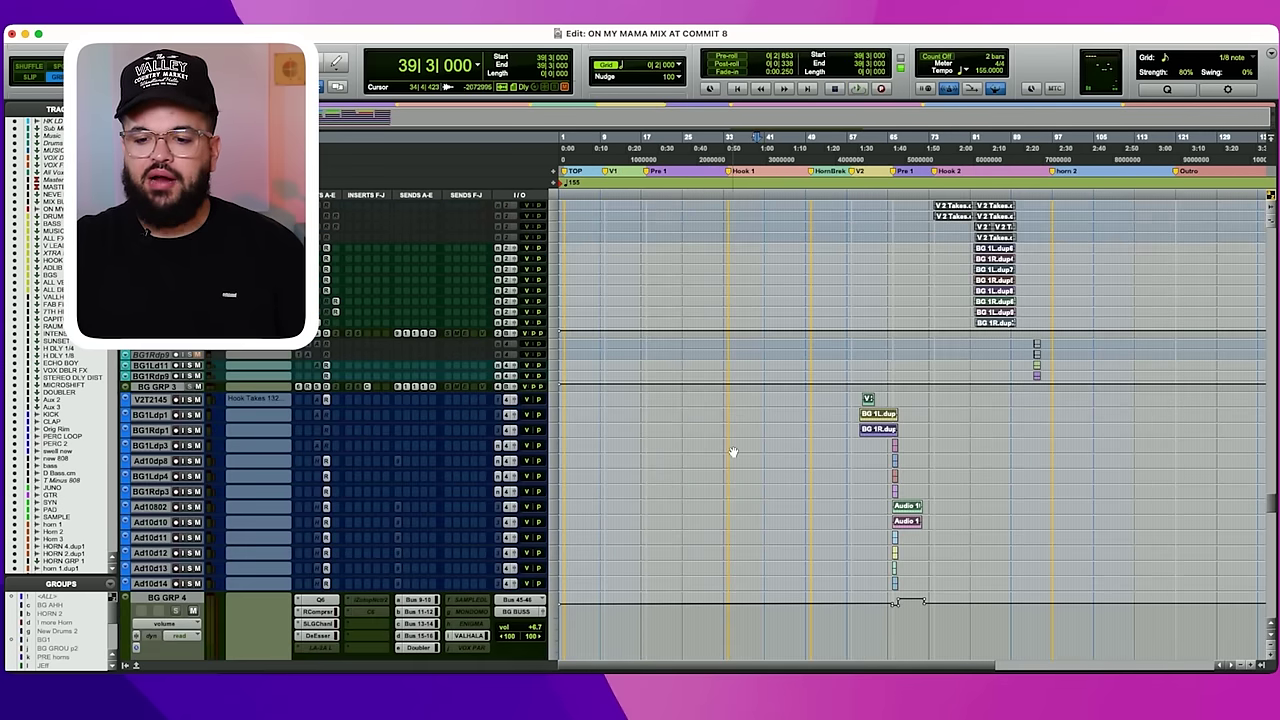
{"action": "scroll", "coordinate": [731, 451], "scroll_direction": "down", "scroll_amount": 1}
{"action": "scroll", "coordinate": [733, 455], "scroll_direction": "up", "scroll_amount": 4}
{"action": "scroll", "coordinate": [733, 455], "scroll_direction": "up", "scroll_amount": 1}
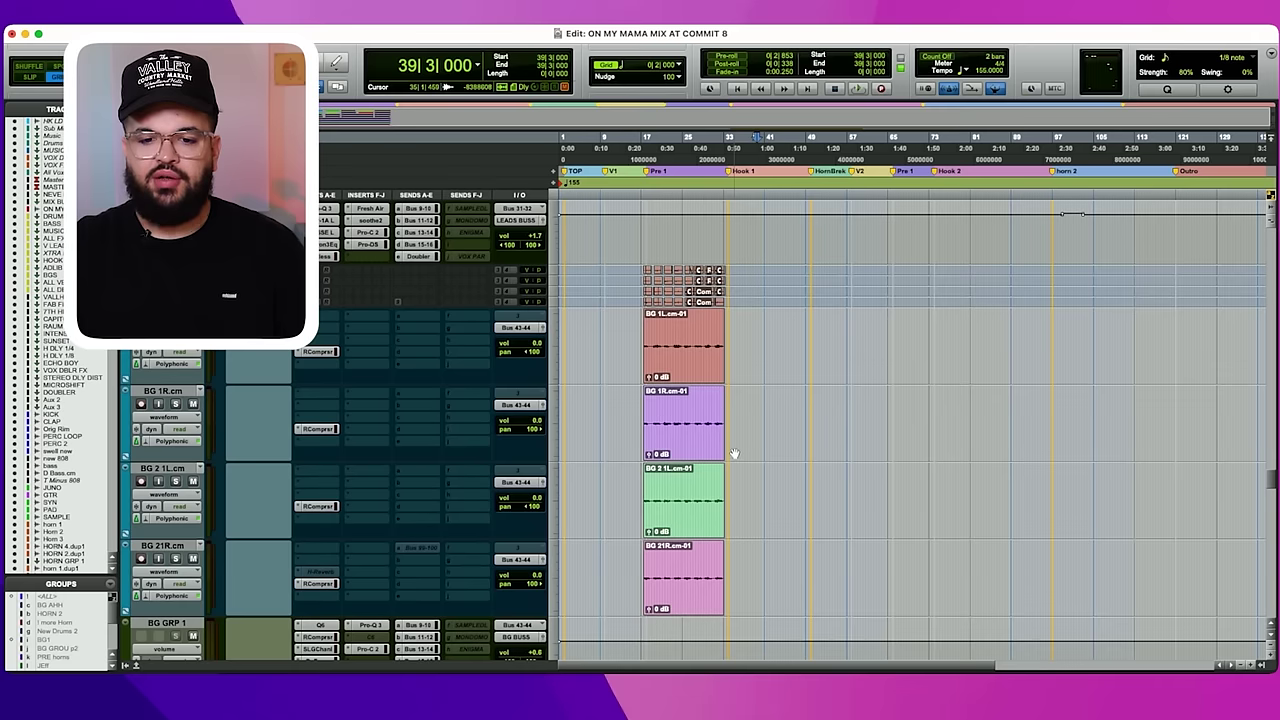
Enlarge the four inactive BG source tracks above BG 1L.cm and select their takes across Pre 1 from 16|3|000.
{"action": "key", "text": "t"}
{"action": "key", "text": "t"}
{"action": "left_click_drag", "start_coordinate": [691, 276], "coordinate": [1124, 301]}
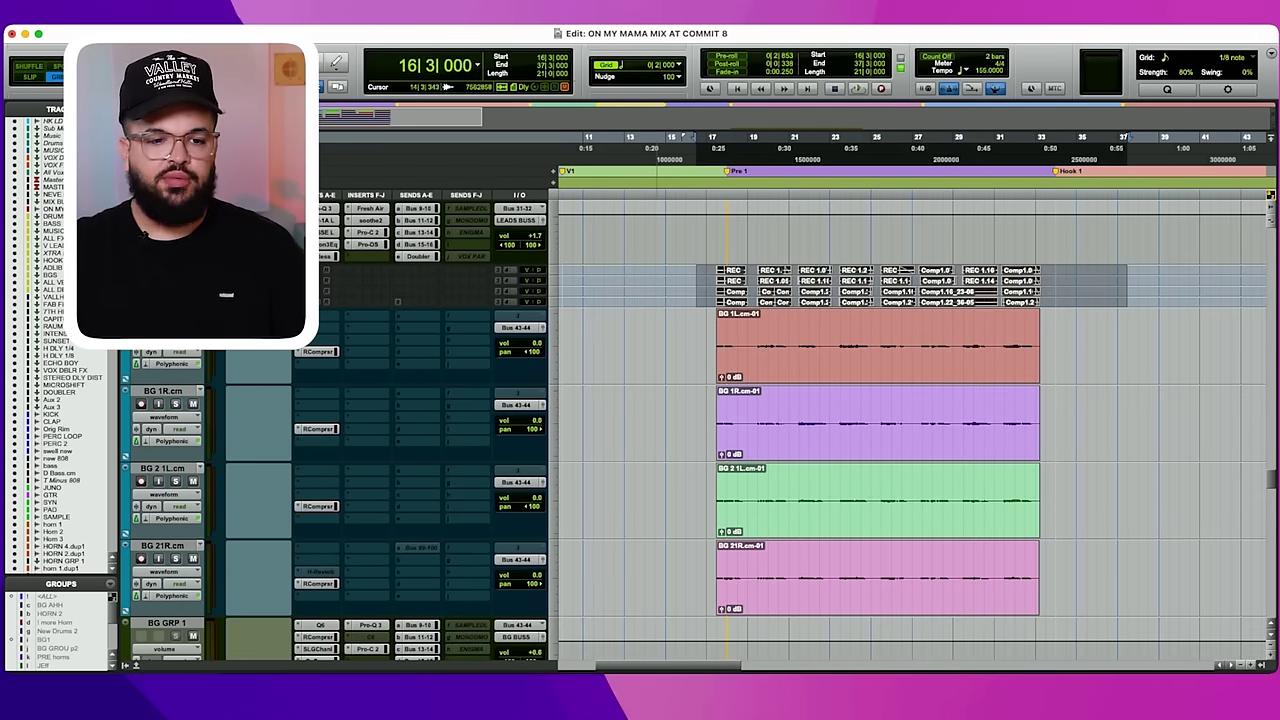
{"action": "key", "text": "ctrl+Up"}
{"action": "key", "text": "ctrl+Up"}
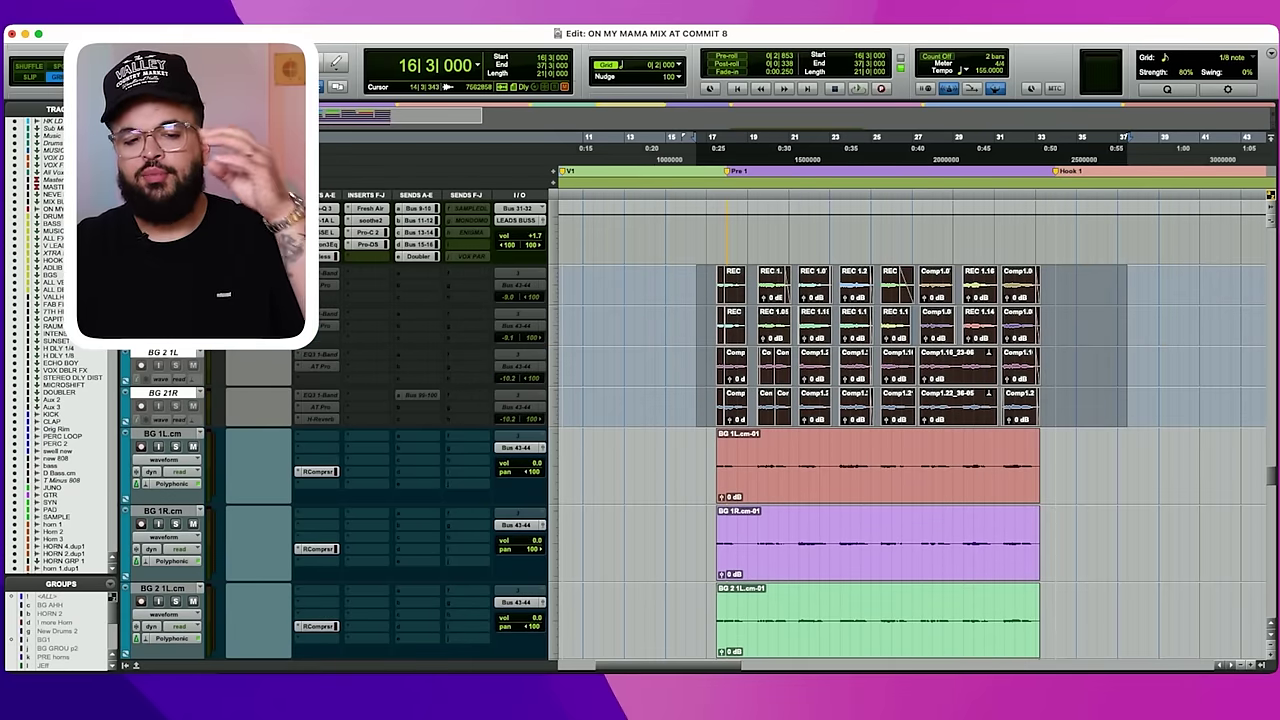
{"action": "left_click_drag", "start_coordinate": [700, 284], "coordinate": [1069, 387]}
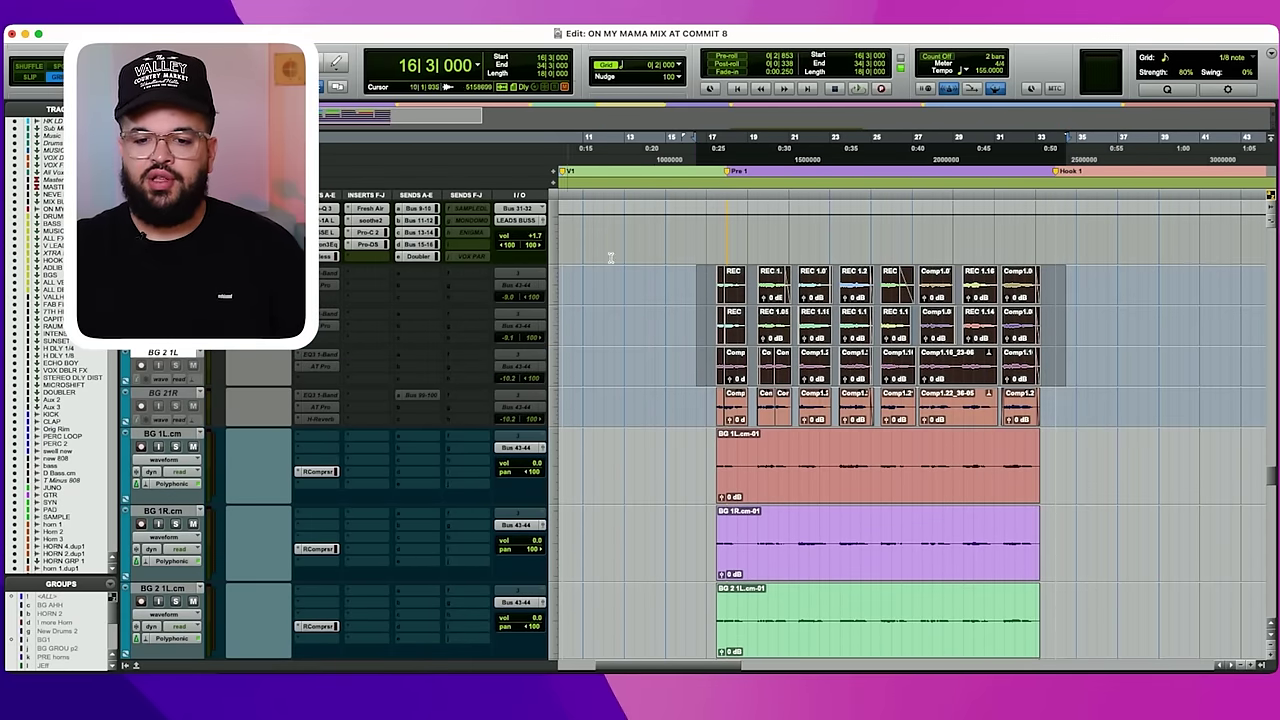
Select the four committed BG clips in Pre 1 and play them from bar 17, soloed and with the full mix.
{"action": "scroll", "coordinate": [718, 402], "scroll_direction": "down", "scroll_amount": 5}
{"action": "left_click_drag", "start_coordinate": [706, 268], "coordinate": [1059, 546]}
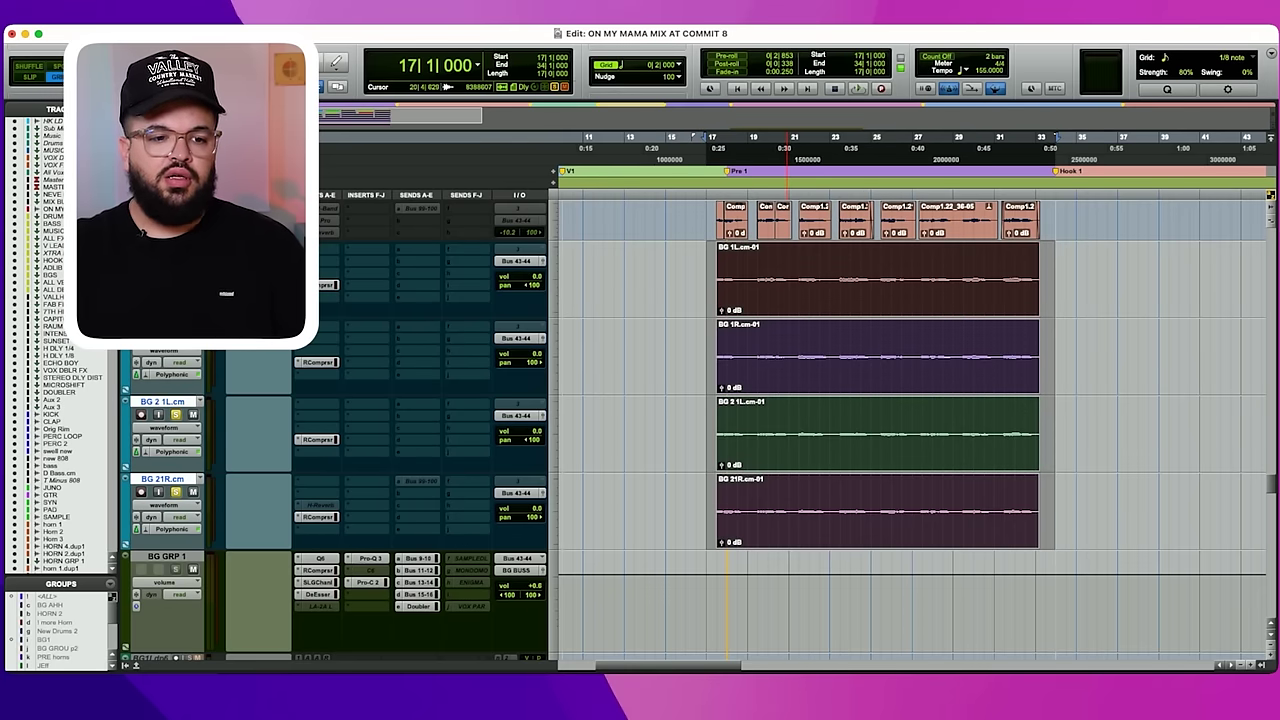
{"action": "key", "text": "space"}
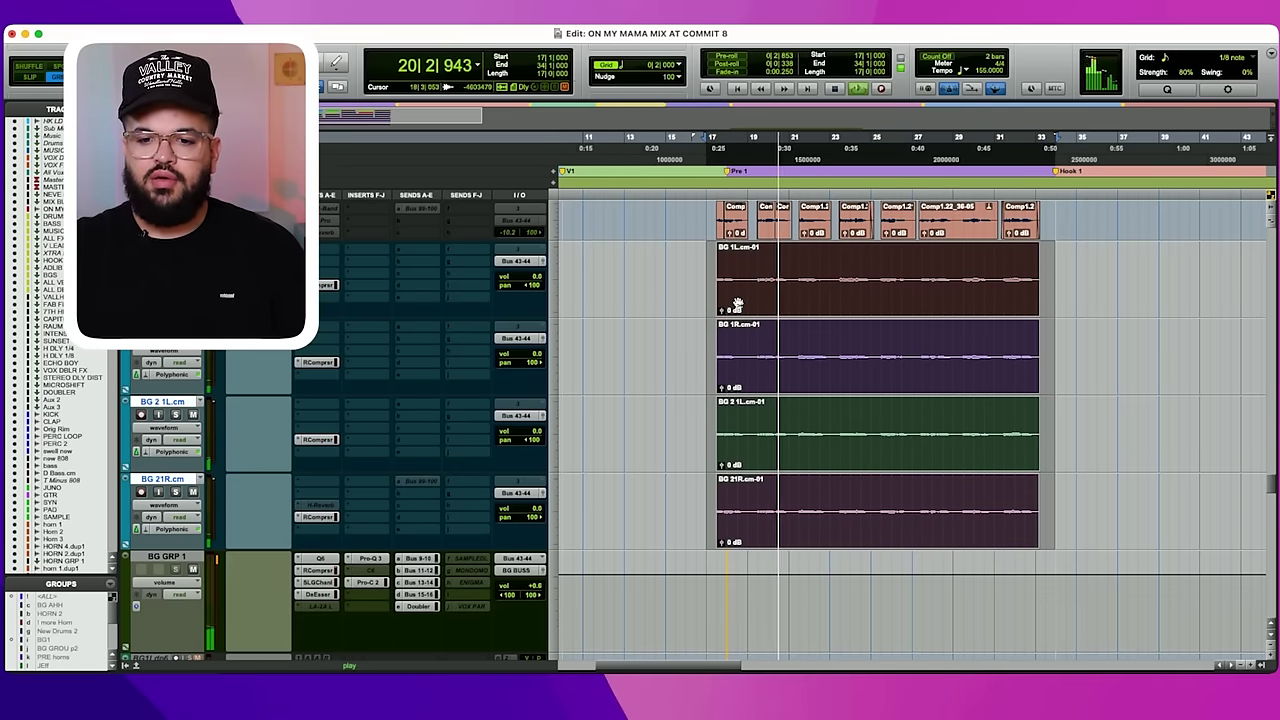
{"action": "key", "text": "space"}
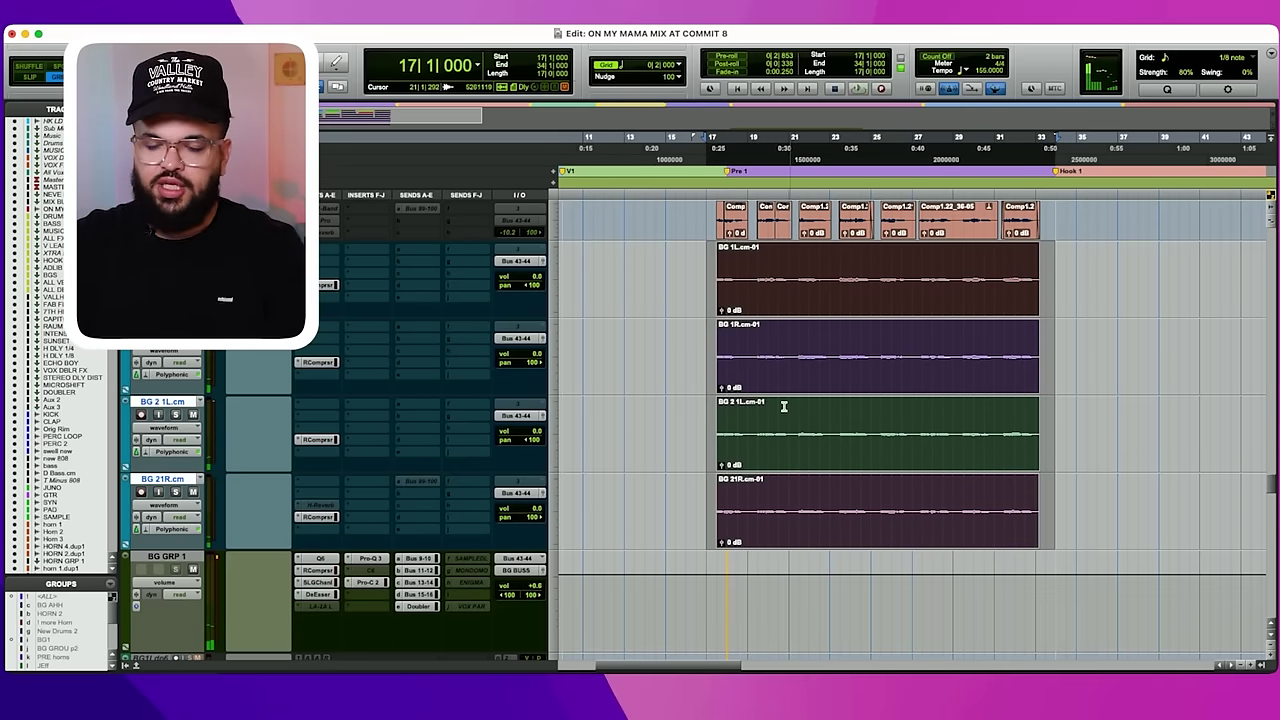
Place the cursor at bar 30 and look over the background vocal groups around BG GRP 1.
{"action": "key", "text": "r"}
{"action": "key", "text": "r"}
{"action": "left_click", "coordinate": [709, 268]}
{"action": "key", "text": "t"}
{"action": "key", "text": "t"}
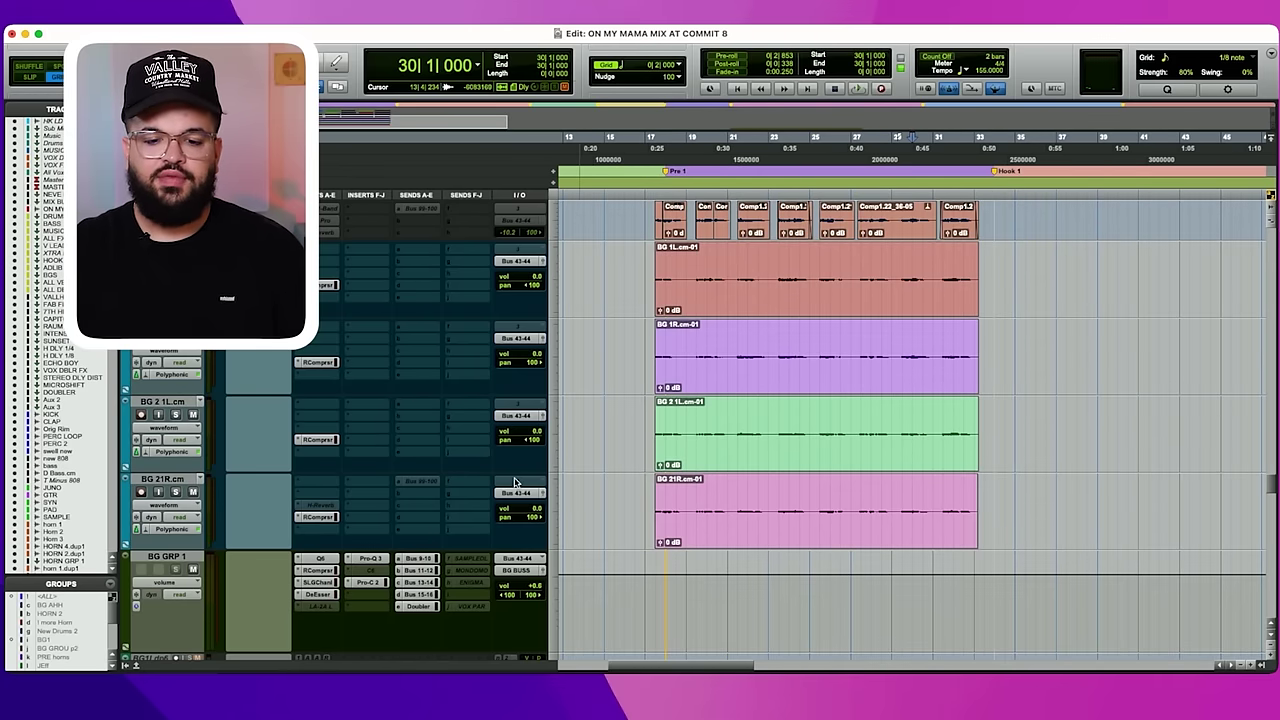
{"action": "scroll", "coordinate": [657, 470], "scroll_direction": "down", "scroll_amount": 4}
{"action": "scroll", "coordinate": [432, 398], "scroll_direction": "down", "scroll_amount": 3}
{"action": "scroll", "coordinate": [448, 380], "scroll_direction": "up", "scroll_amount": 6}
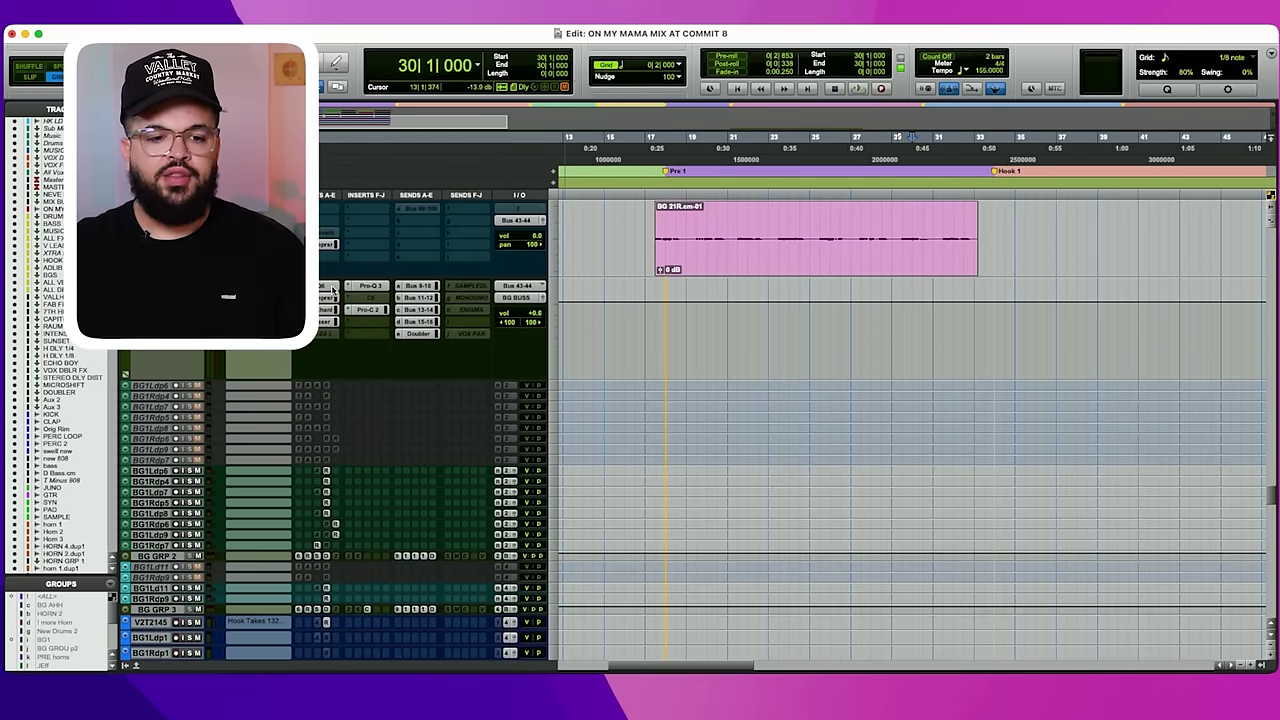
{"action": "scroll", "coordinate": [338, 478], "scroll_direction": "up", "scroll_amount": 2}
{"action": "scroll", "coordinate": [334, 516], "scroll_direction": "down", "scroll_amount": 2}
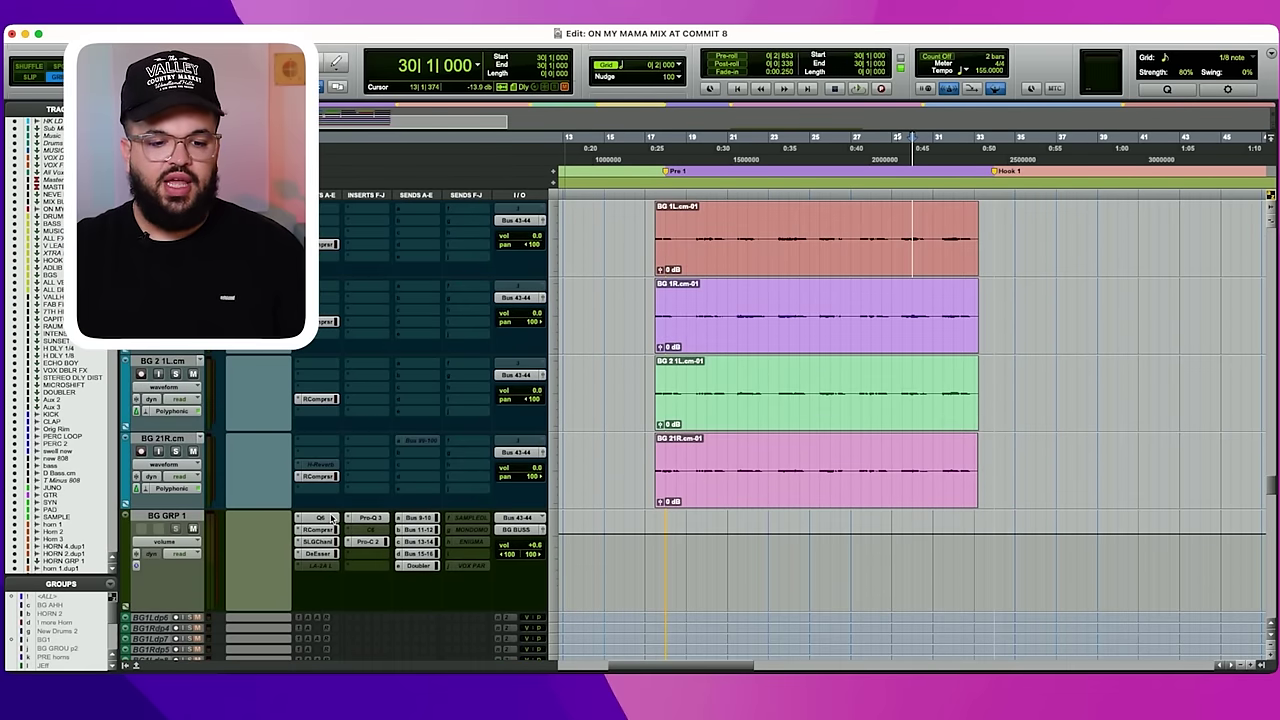
Check the Q6, Pro-Q 3 and Pro-C 2 inserts on BG GRP 1, and play the Pre 1 background vocals.
{"action": "left_click", "coordinate": [335, 517]}
{"action": "left_click", "coordinate": [372, 133]}
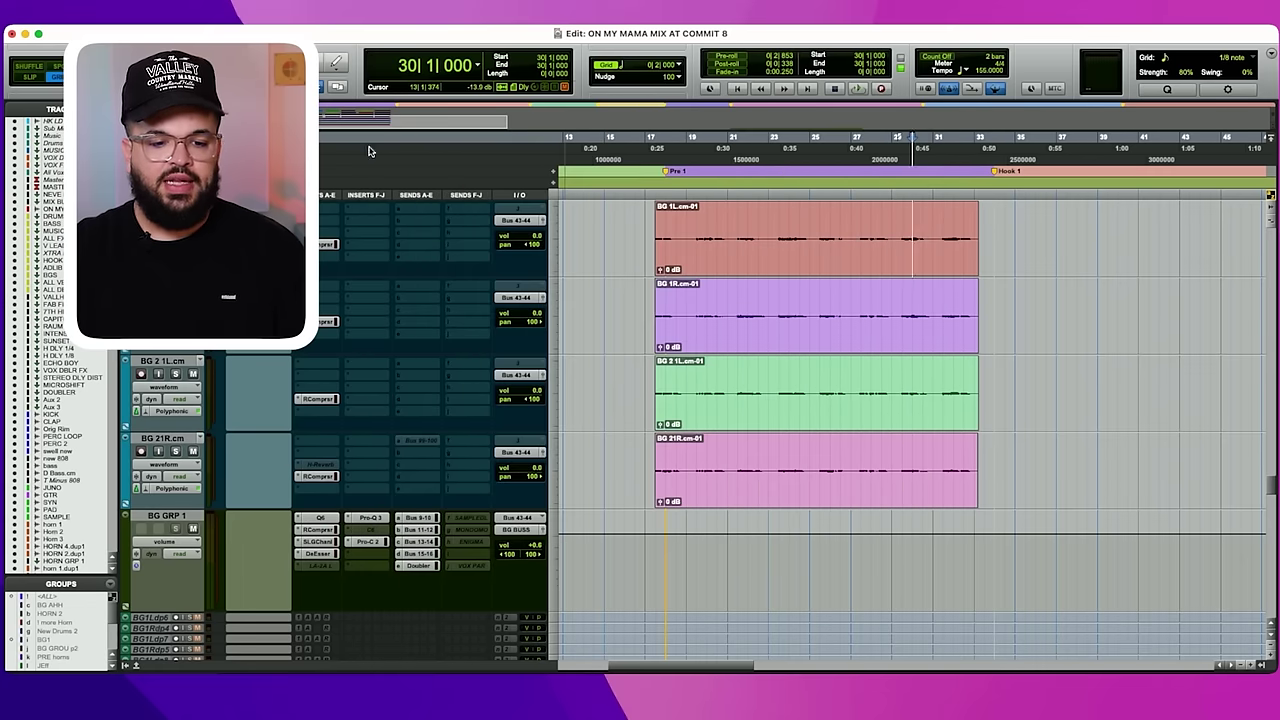
{"action": "left_click", "coordinate": [372, 518]}
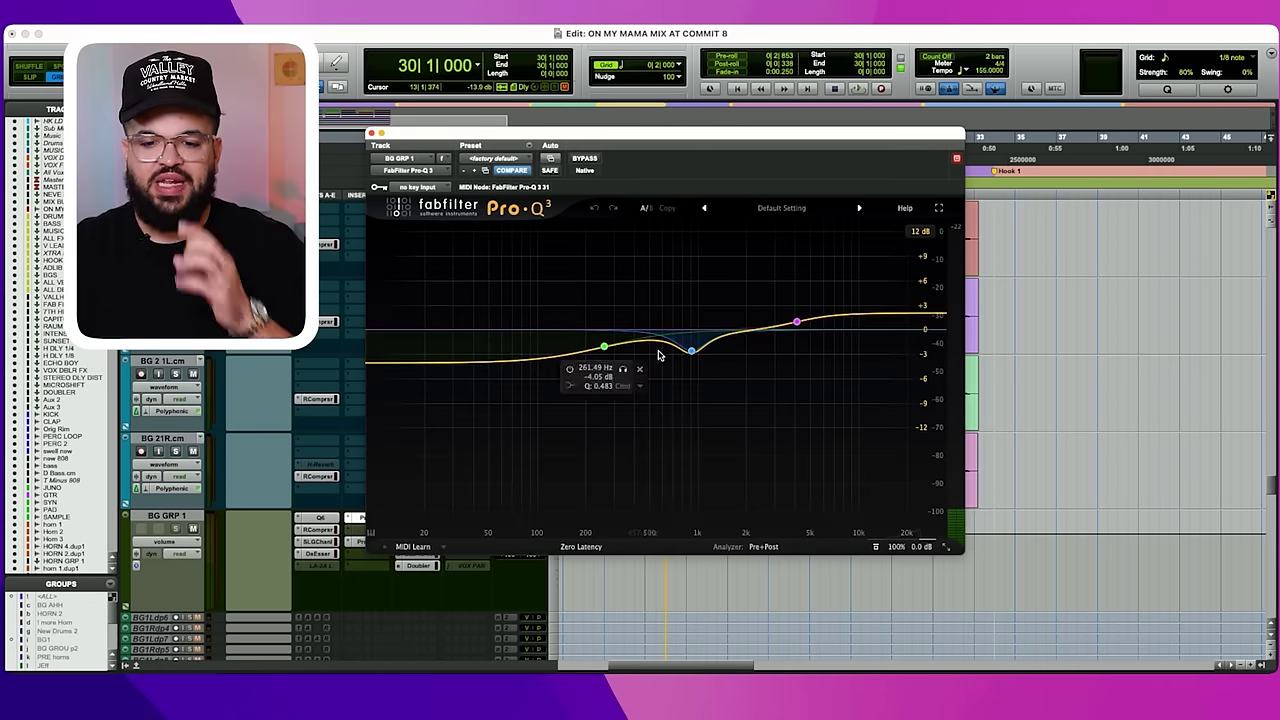
{"action": "left_click", "coordinate": [362, 541]}
{"action": "key", "text": "space"}
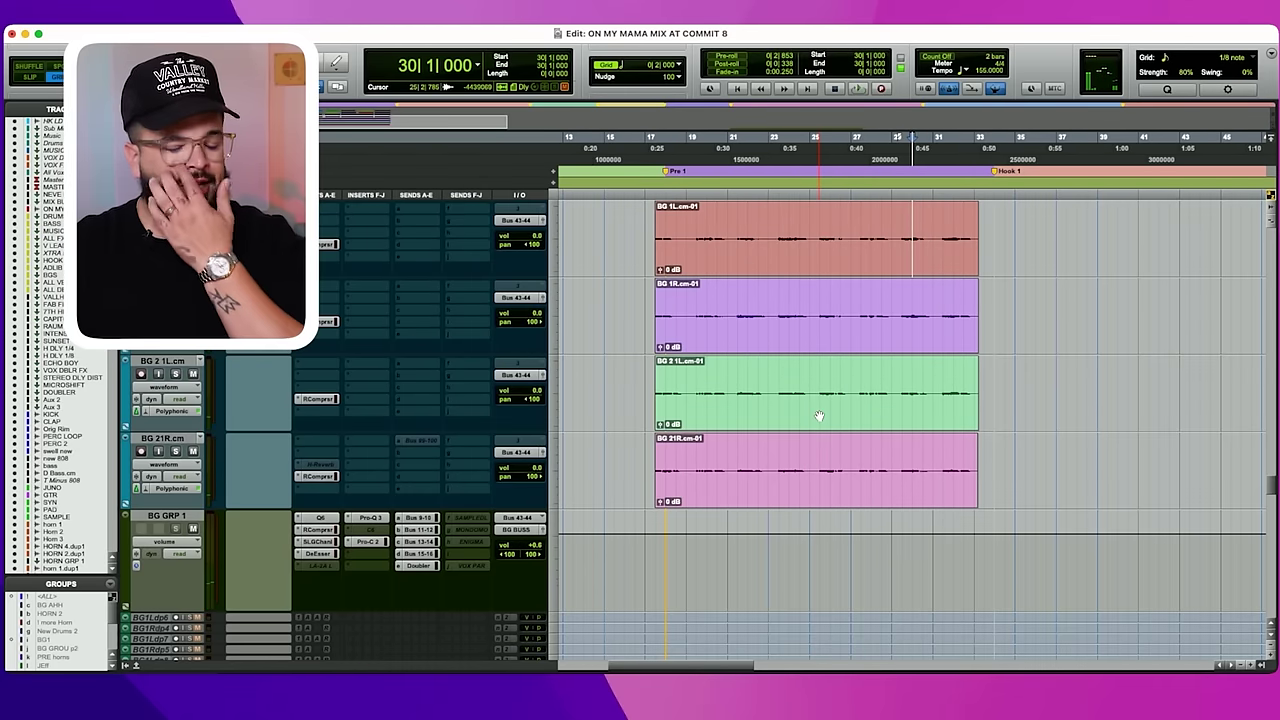
{"action": "scroll", "coordinate": [799, 431], "scroll_direction": "down", "scroll_amount": 2}
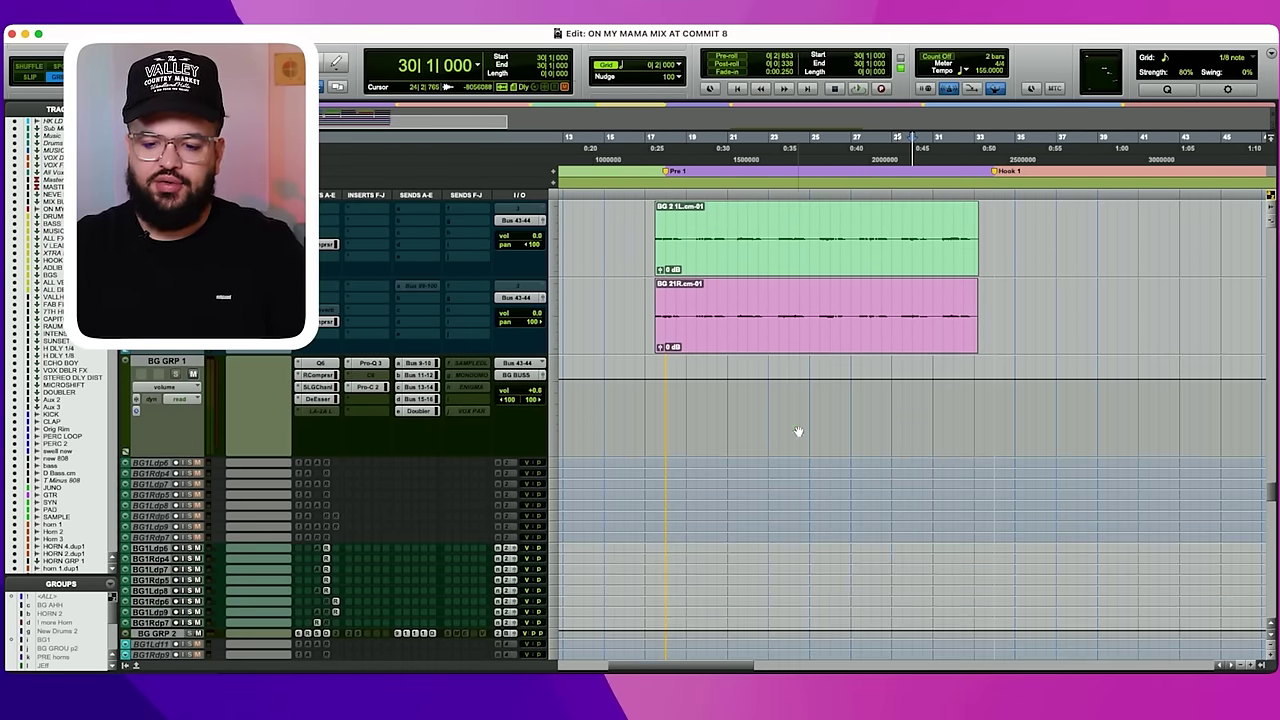
Shrink the four committed BG tracks from BG 1L.cm to BG 21R.cm to a minimal track height.
{"action": "key", "text": "r"}
{"action": "key", "text": "r"}
{"action": "scroll", "coordinate": [185, 368], "scroll_direction": "up", "scroll_amount": 4}
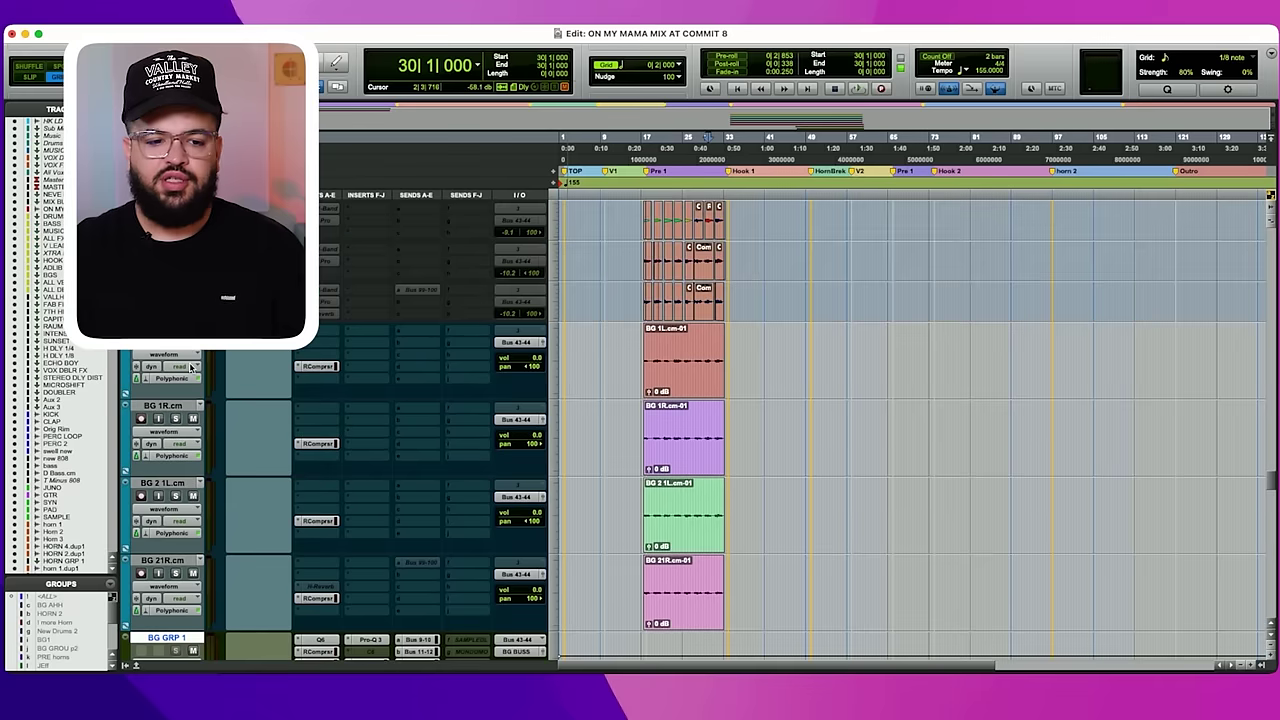
{"action": "left_click", "coordinate": [164, 329], "text": "shift"}
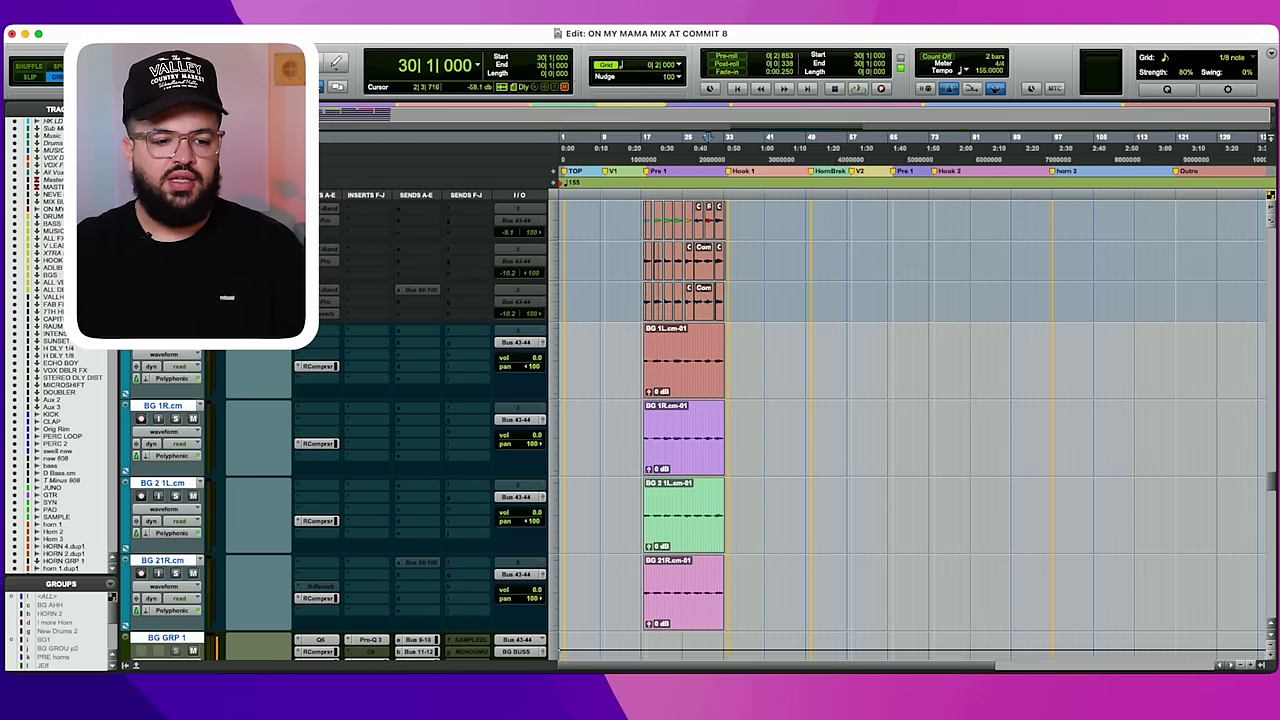
{"action": "key", "text": "ctrl+Down"}
{"action": "key", "text": "ctrl+Down"}
{"action": "key", "text": "ctrl+Down"}
Select the eight committed BG tracks with BG GRP 2 beneath them and enlarge their track height.
{"action": "scroll", "coordinate": [785, 372], "scroll_direction": "down", "scroll_amount": 2}
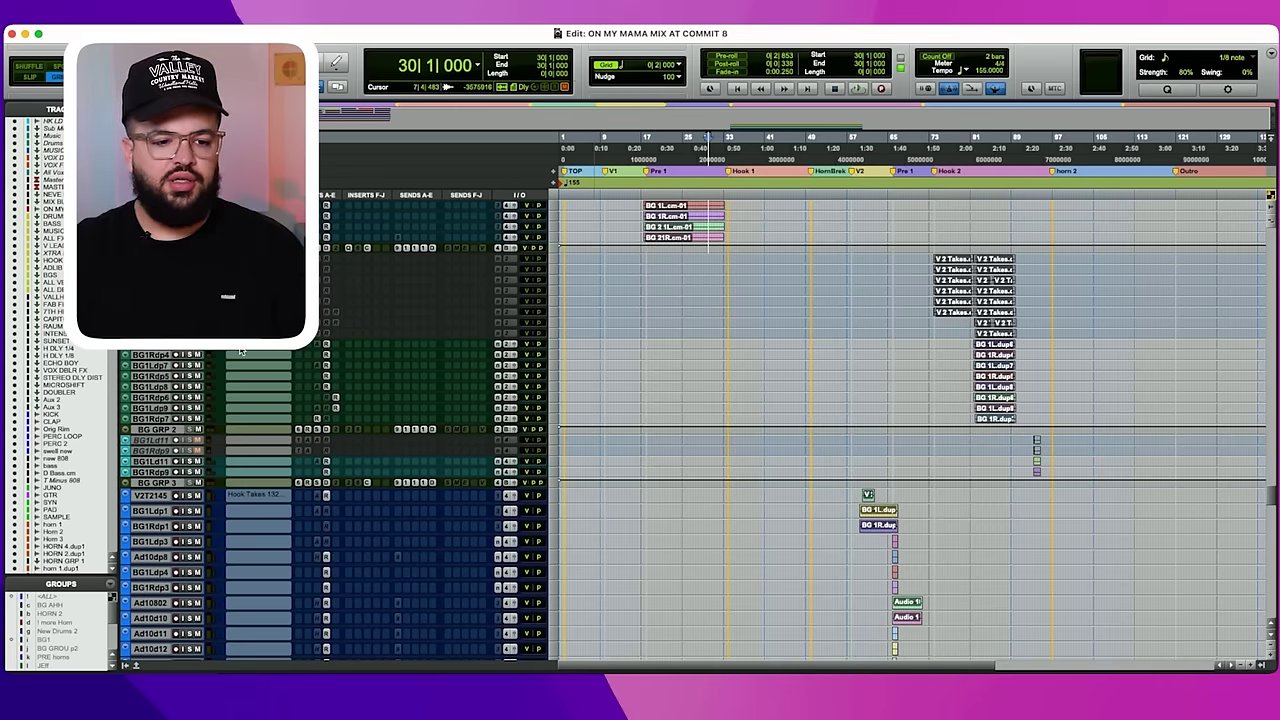
{"action": "left_click", "coordinate": [155, 429], "text": "shift"}
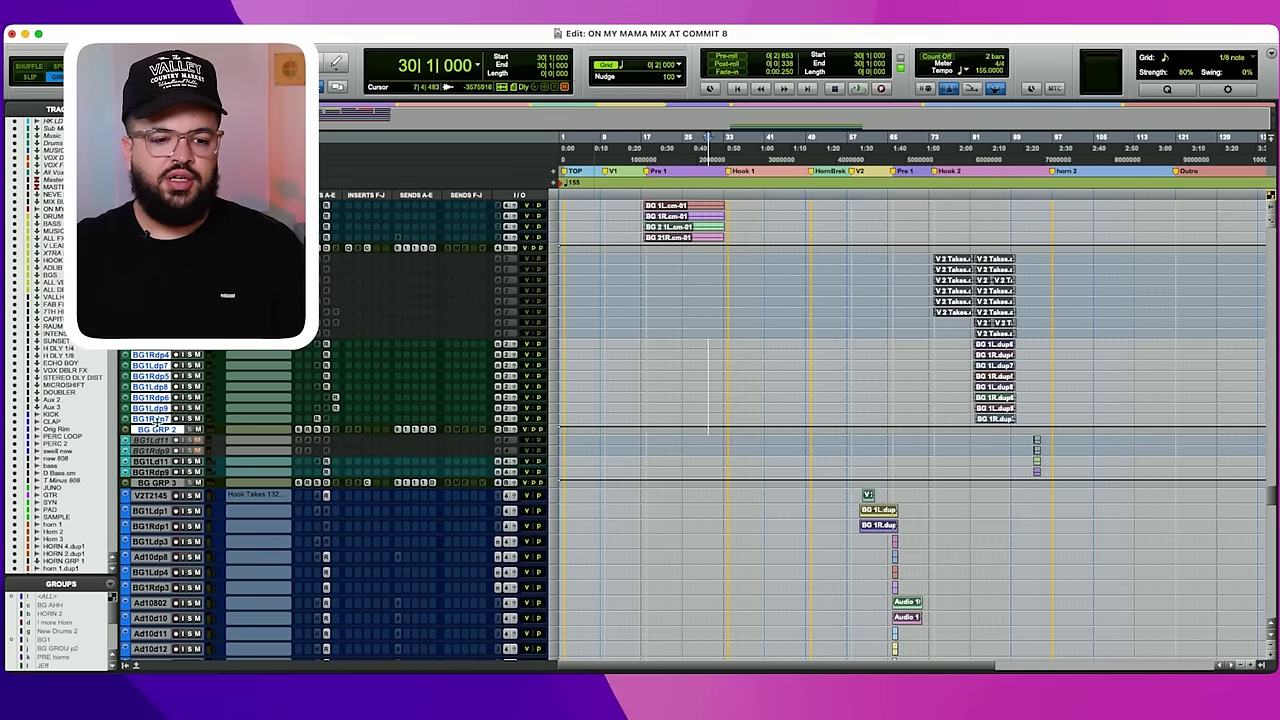
{"action": "key", "text": "ctrl+Up"}
{"action": "key", "text": "ctrl+Up"}
{"action": "key", "text": "ctrl+Up"}
{"action": "key", "text": "ctrl+Up"}
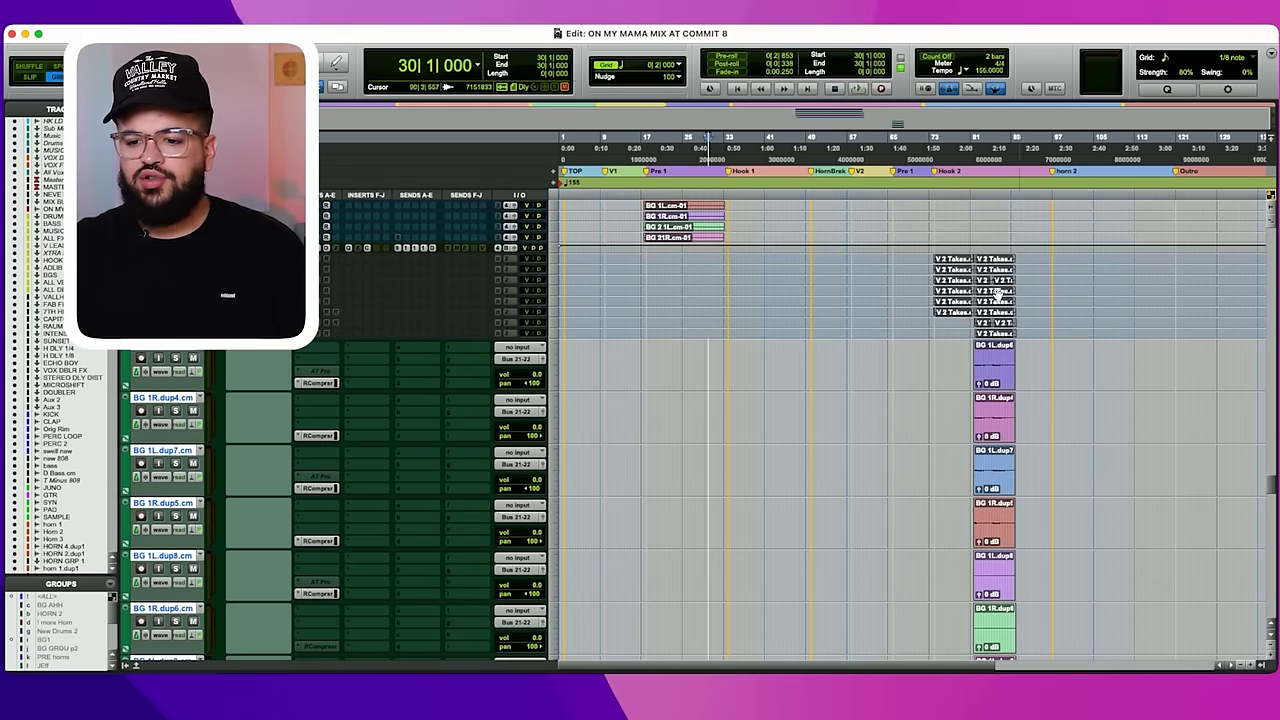
Solo the eight committed BG tracks above BG GRP 2 and play their Hook 2 clips from 81|3|000.
{"action": "left_click", "coordinate": [1043, 380]}
{"action": "key", "text": "t"}
{"action": "key", "text": "t"}
{"action": "key", "text": "t"}
{"action": "scroll", "coordinate": [721, 379], "scroll_direction": "left", "scroll_amount": 5}
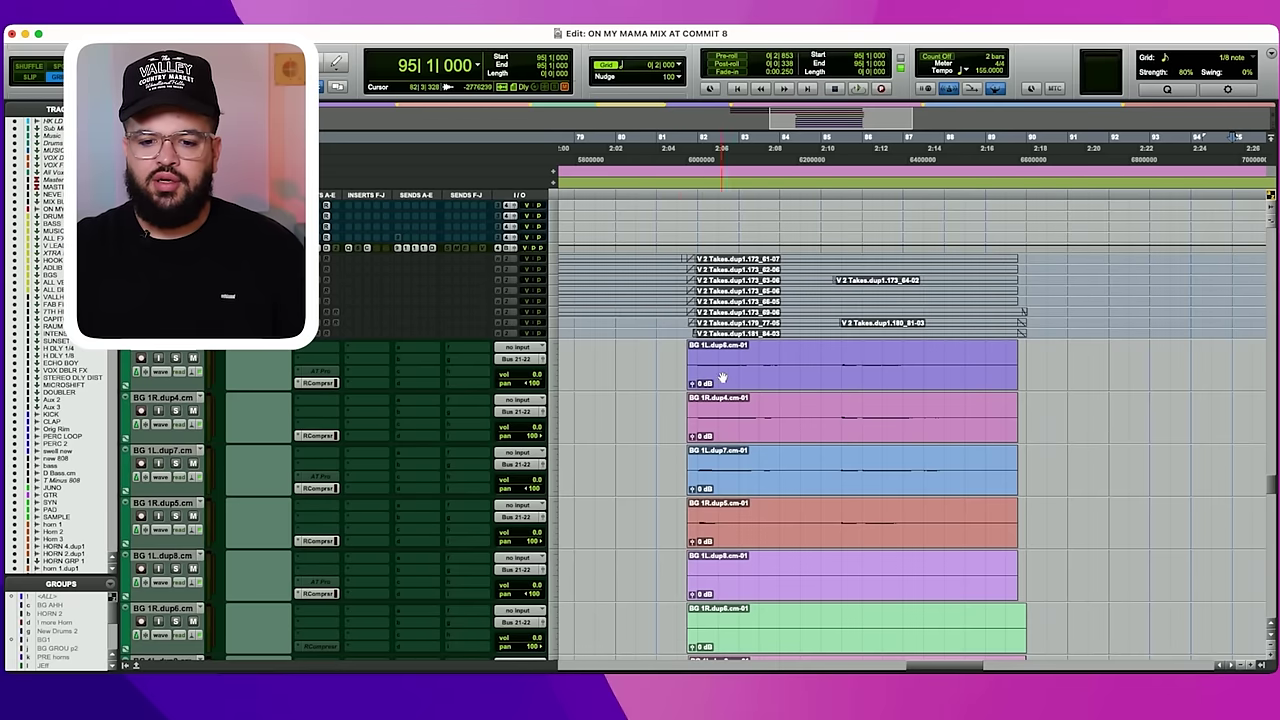
{"action": "scroll", "coordinate": [354, 457], "scroll_direction": "down", "scroll_amount": 5}
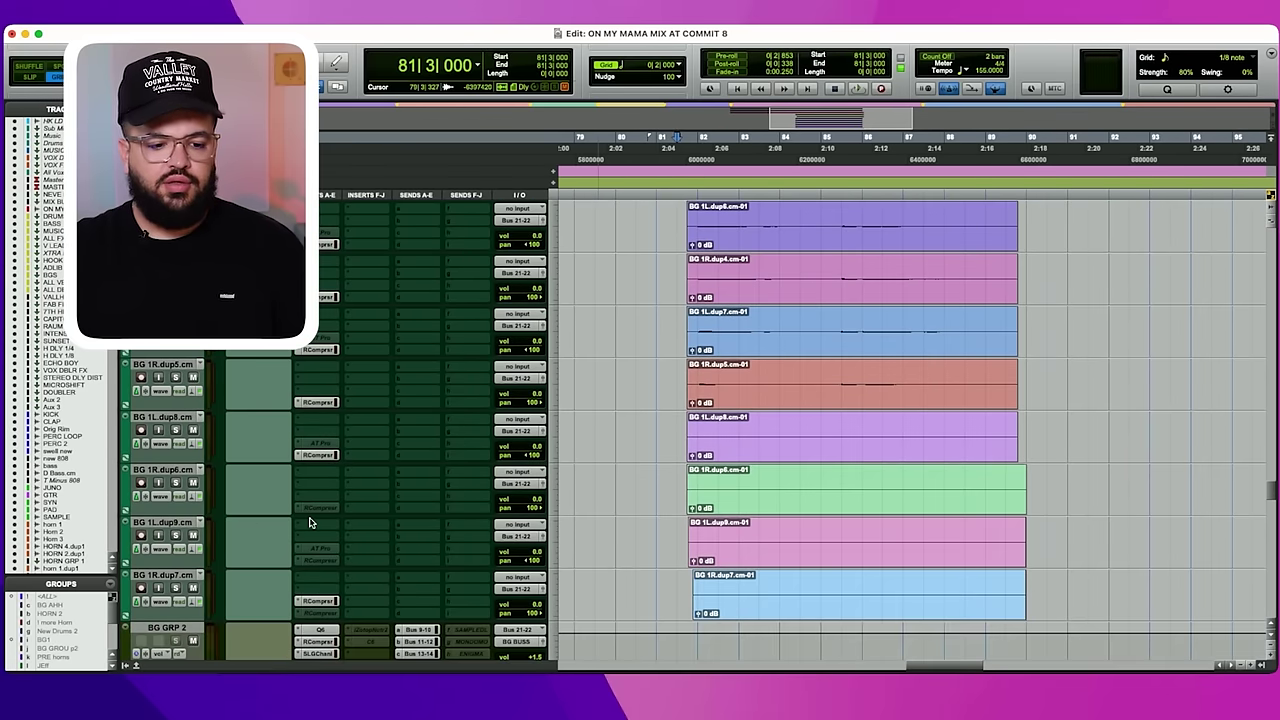
{"action": "left_click", "coordinate": [183, 578], "text": "shift"}
{"action": "left_click", "coordinate": [176, 589], "text": "alt+shift"}
{"action": "key", "text": "space"}
Magnify the audio waveforms vertically while the soloed Hook 2 background vocals play, then stop playback.
{"action": "key", "text": "super+alt+bracketright"}
{"action": "key", "text": "super+alt+bracketright"}
{"action": "key", "text": "super+alt+bracketright"}
{"action": "key", "text": "super+alt+bracketright"}
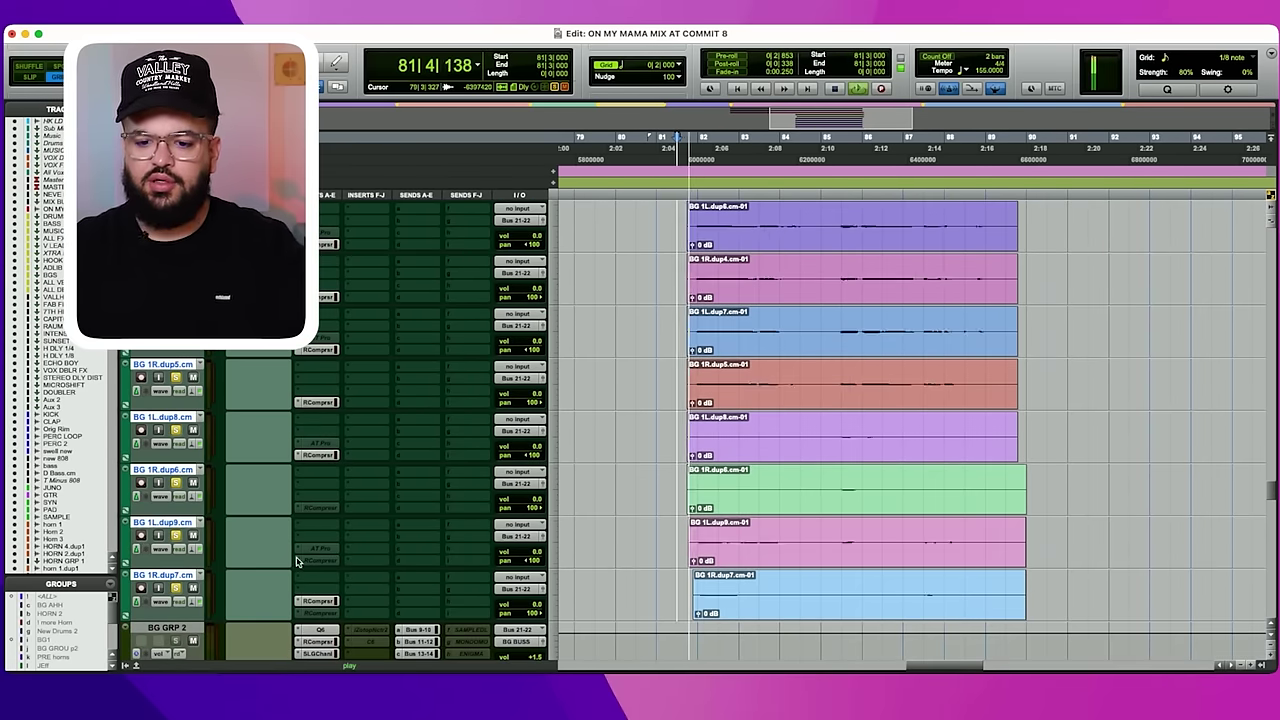
{"action": "scroll", "coordinate": [810, 537], "scroll_direction": "up", "scroll_amount": 2}
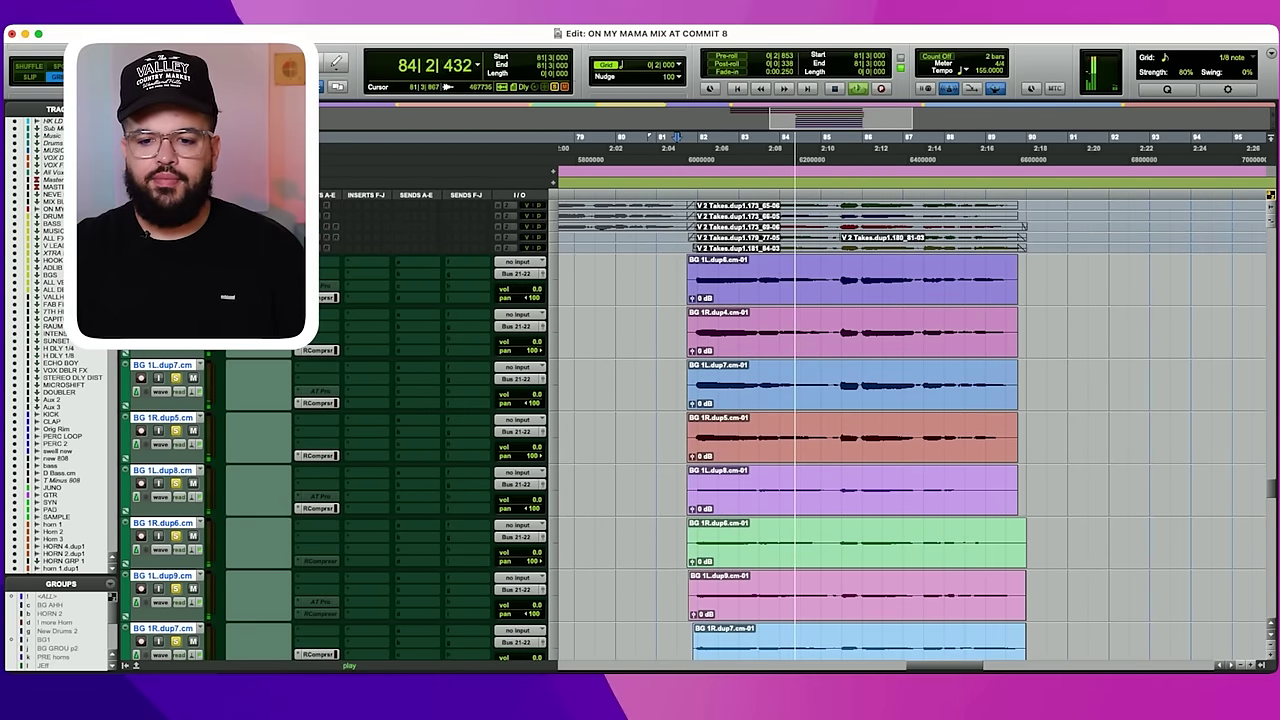
{"action": "key", "text": "space"}
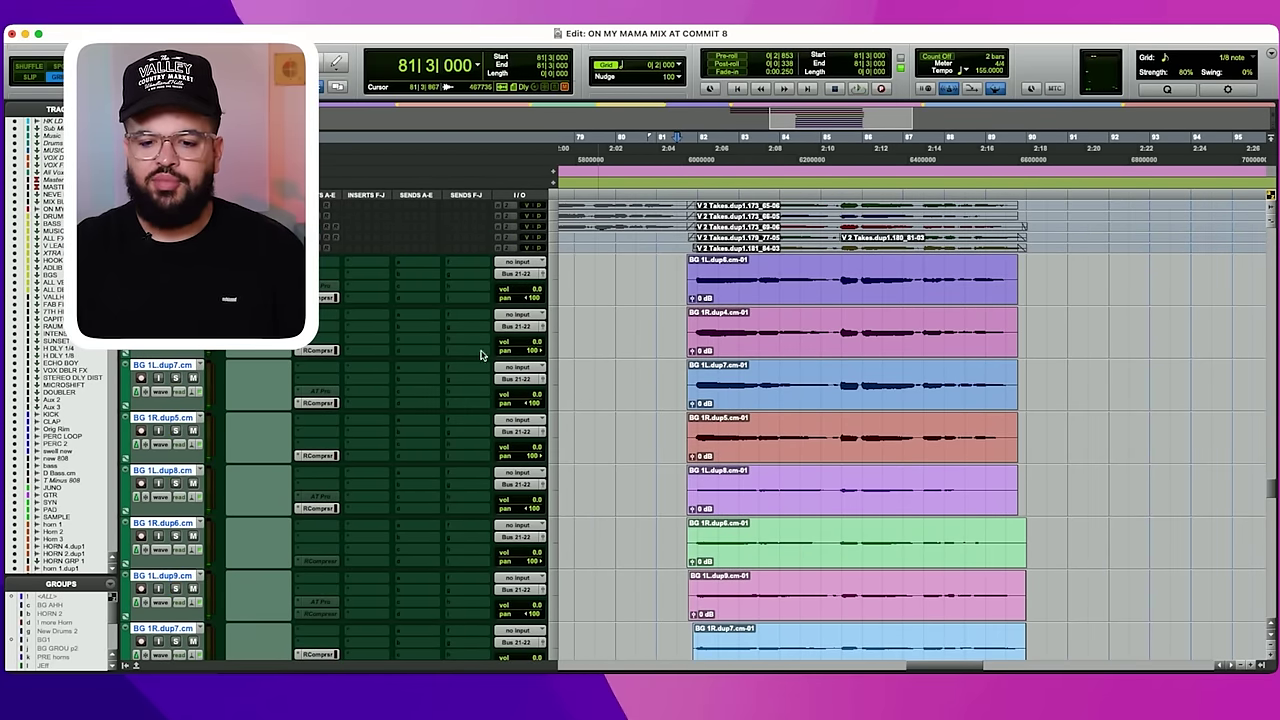
Play the Hook 2 background vocals with the full mix and enlarge the BG GRP 2 track to show all its inserts.
{"action": "scroll", "coordinate": [594, 357], "scroll_direction": "down", "scroll_amount": 2}
{"action": "key", "text": "space"}
{"action": "scroll", "coordinate": [594, 357], "scroll_direction": "down", "scroll_amount": 8}
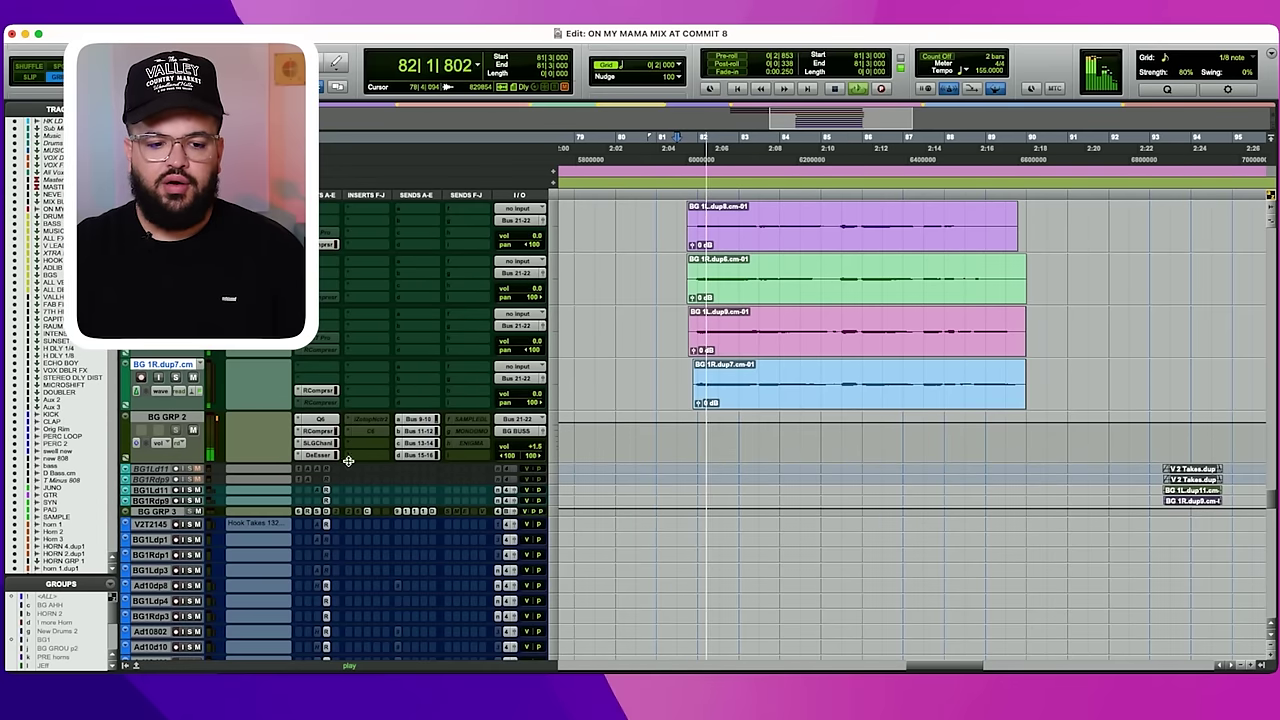
{"action": "left_click_drag", "start_coordinate": [347, 464], "coordinate": [349, 524]}
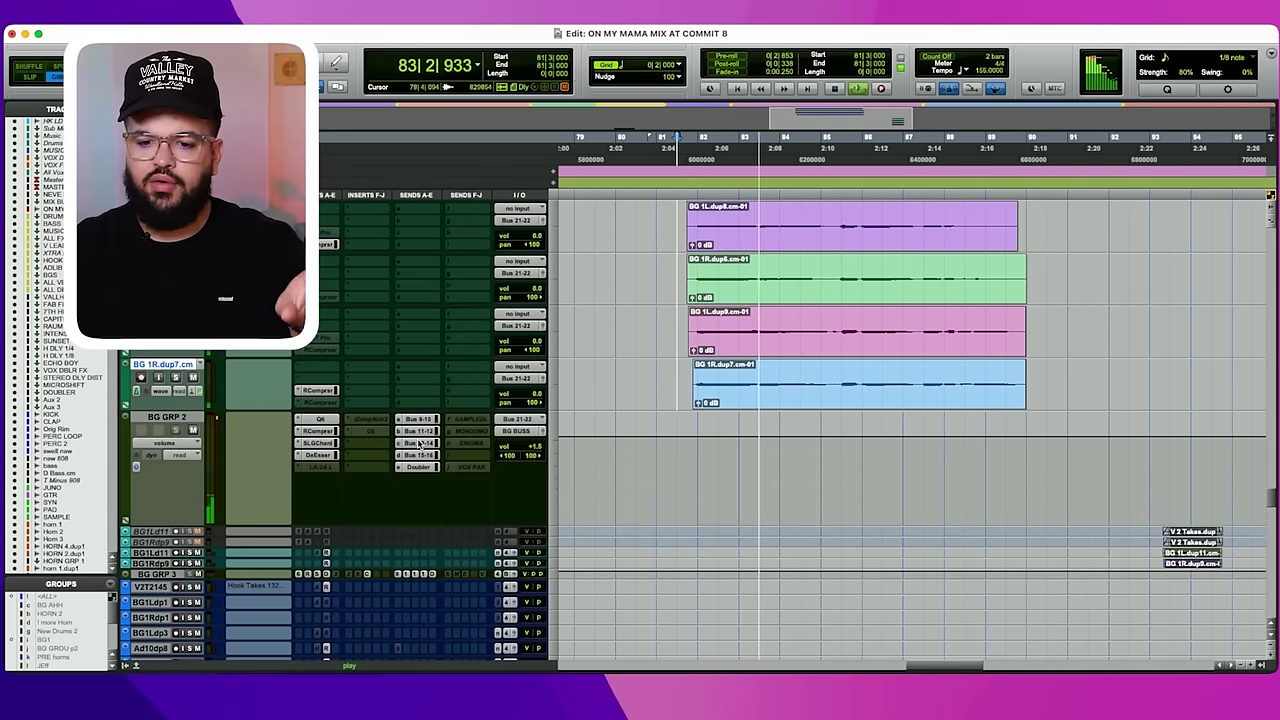
{"action": "key", "text": "space"}
Examine the eight Hook 2 background vocal clips and BG GRP 2, placing the cursor at 84|3|000.
{"action": "key", "text": "r"}
{"action": "key", "text": "r"}
{"action": "scroll", "coordinate": [814, 340], "scroll_direction": "up", "scroll_amount": 7}
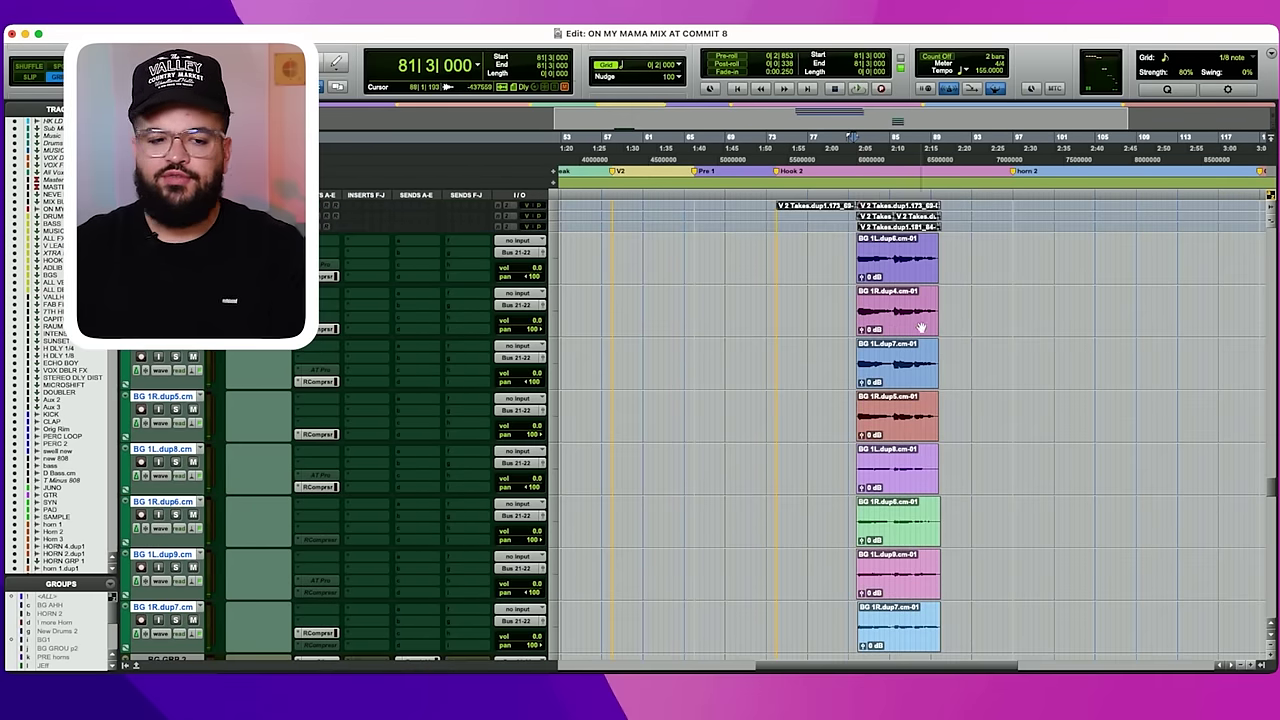
{"action": "scroll", "coordinate": [457, 363], "scroll_direction": "down", "scroll_amount": 10}
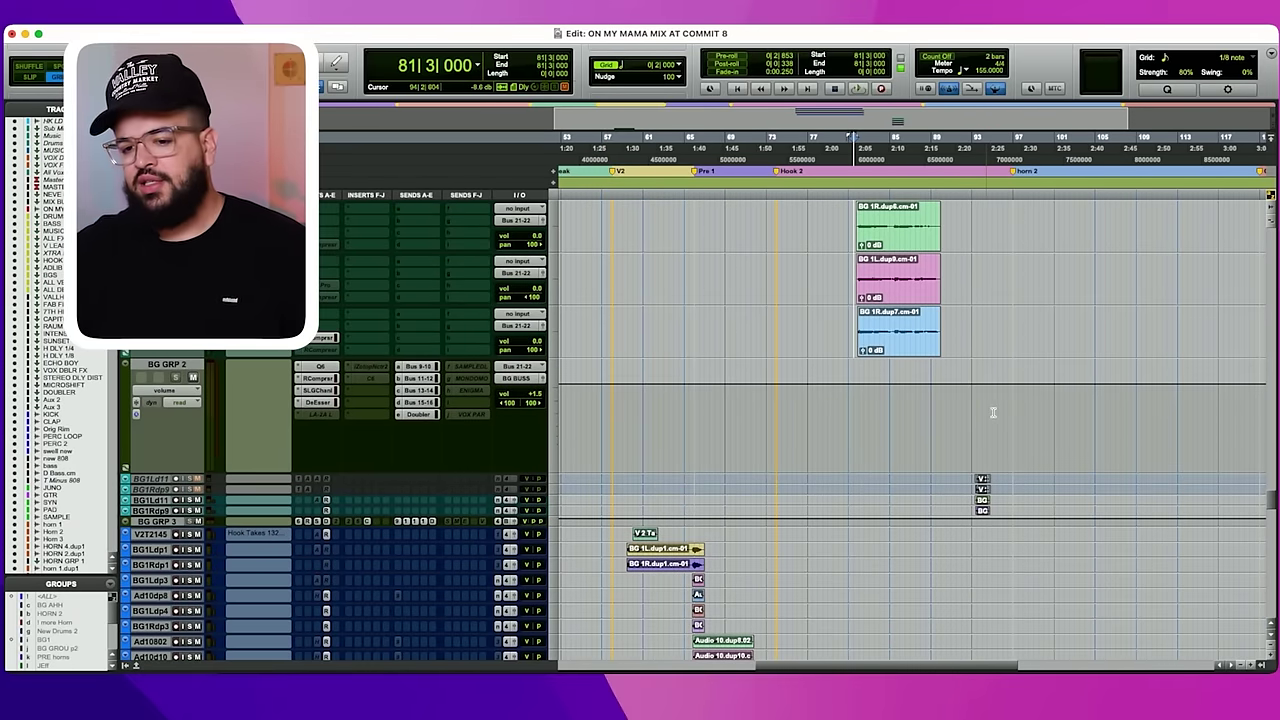
{"action": "scroll", "coordinate": [897, 431], "scroll_direction": "up", "scroll_amount": 5}
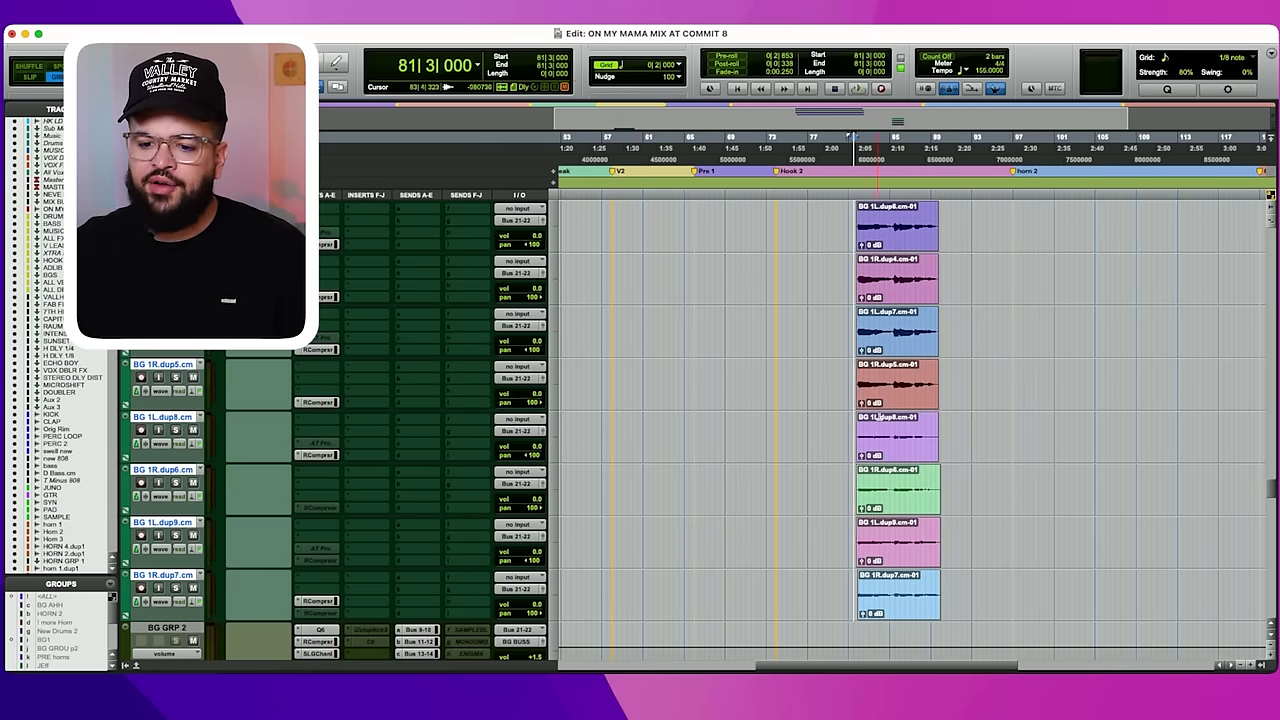
{"action": "scroll", "coordinate": [876, 403], "scroll_direction": "up", "scroll_amount": 2}
{"action": "left_click", "coordinate": [882, 288]}
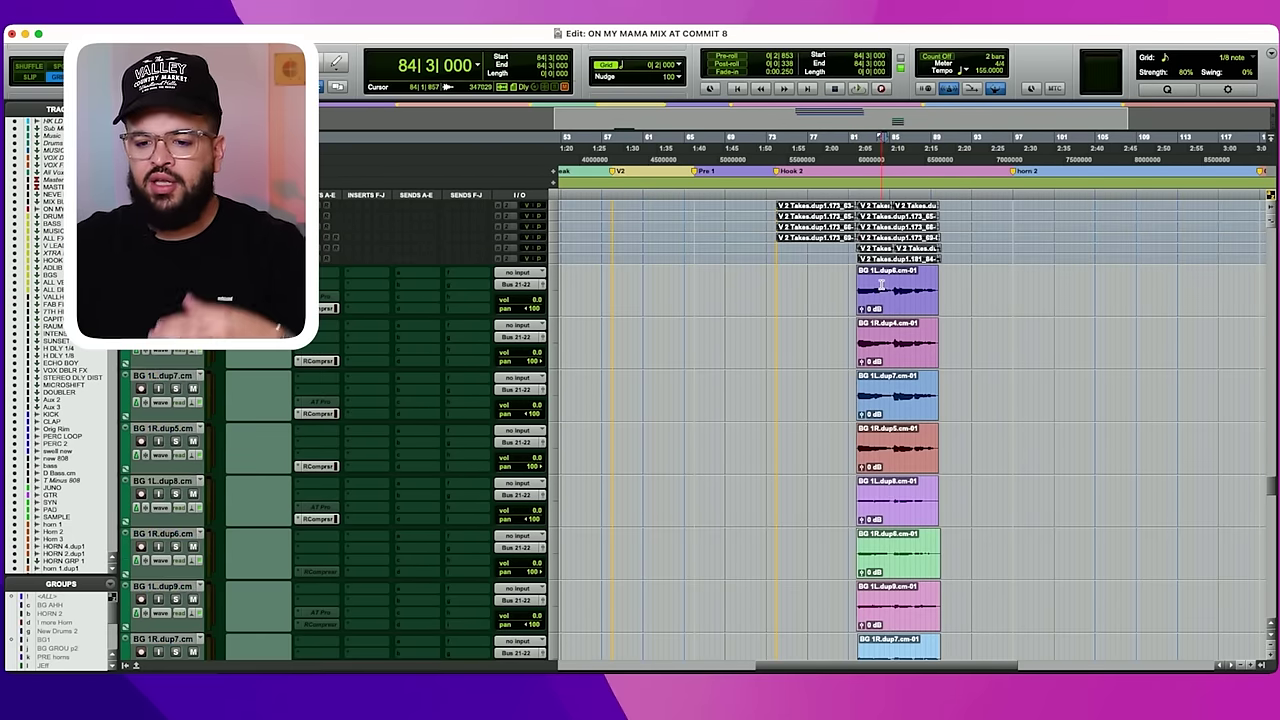
{"action": "key", "text": "t"}
{"action": "key", "text": "t"}
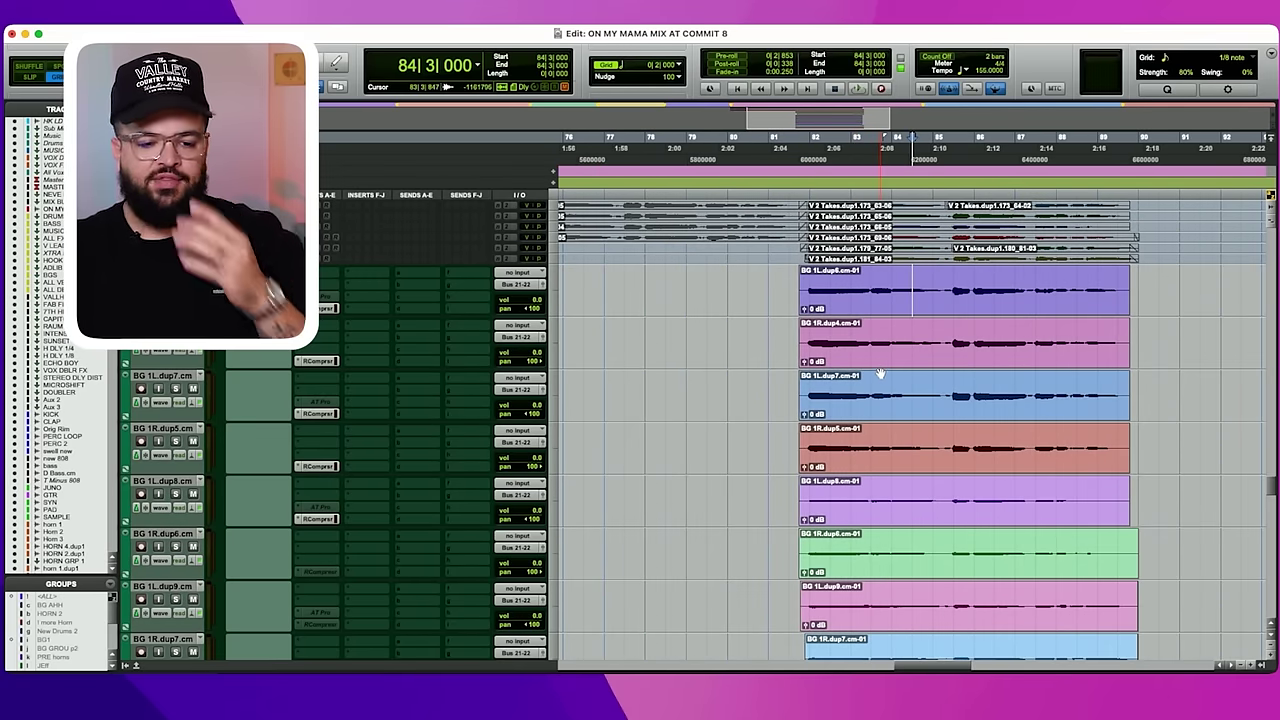
{"action": "scroll", "coordinate": [851, 451], "scroll_direction": "down", "scroll_amount": 2}
{"action": "scroll", "coordinate": [1000, 411], "scroll_direction": "up", "scroll_amount": 1}
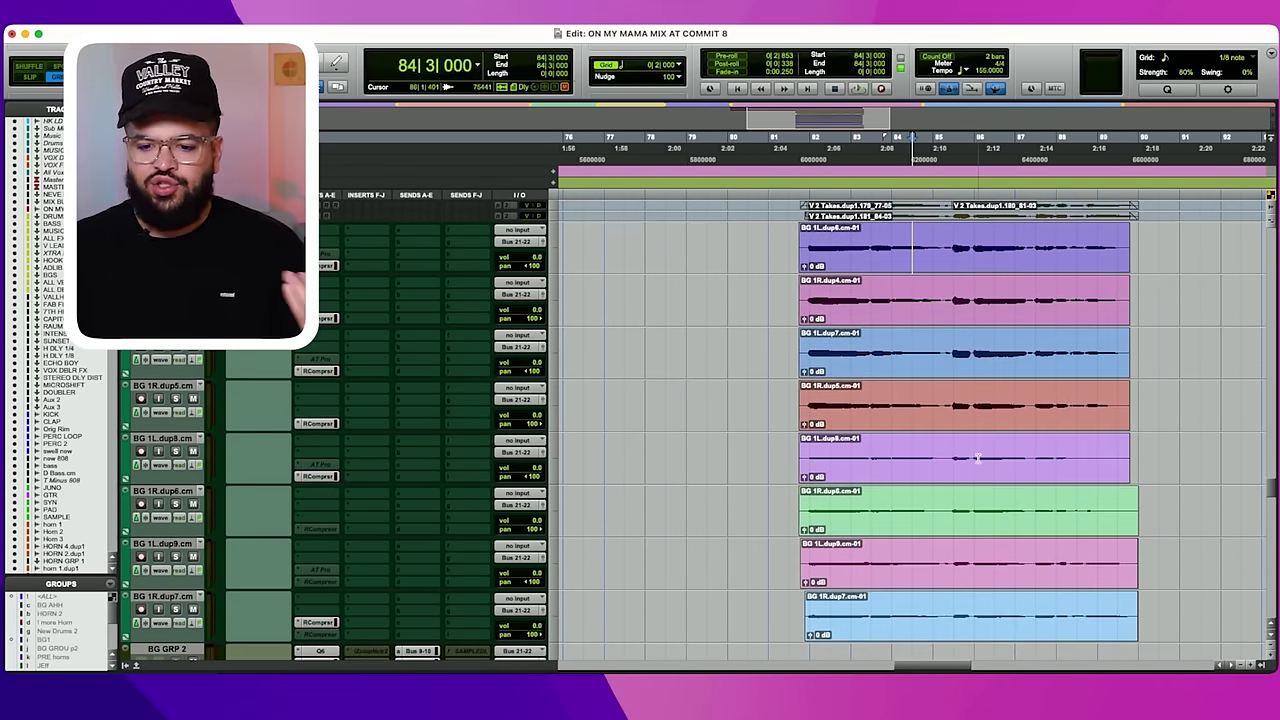
Shrink the eight committed BG tracks above BG GRP 2 back to a minimal track height.
{"action": "key", "text": "r"}
{"action": "key", "text": "r"}
{"action": "key", "text": "r"}
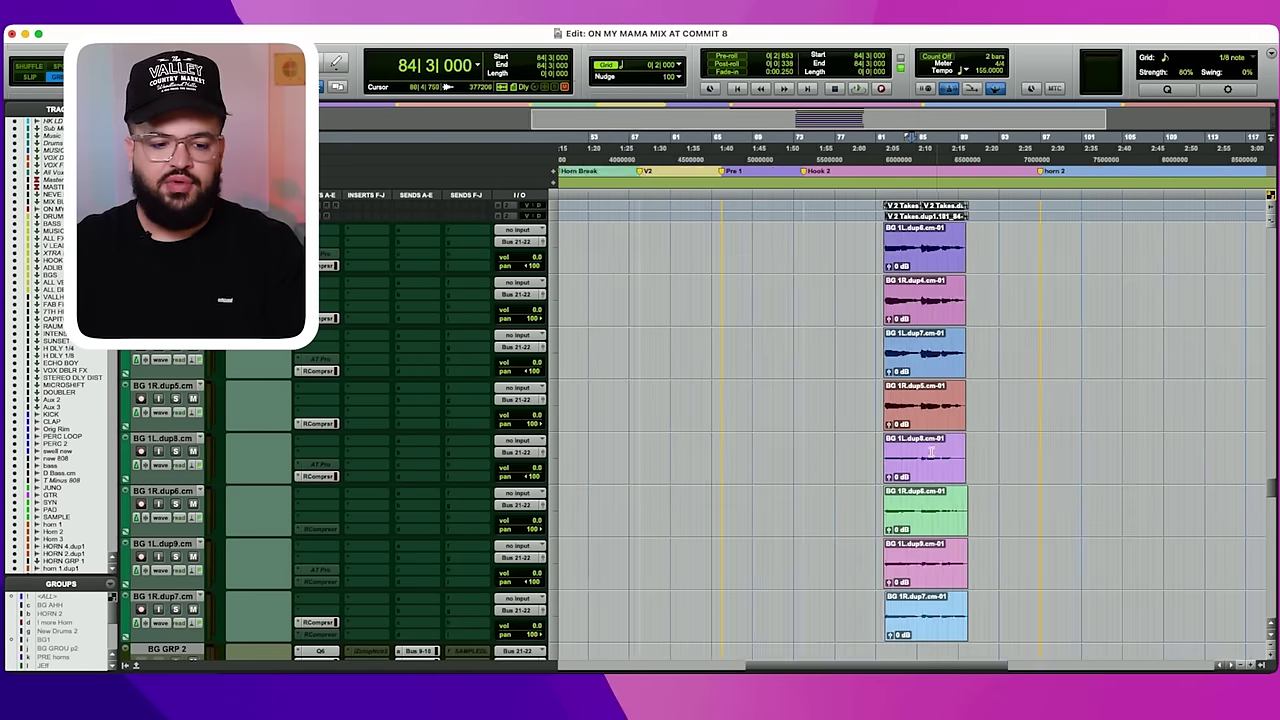
{"action": "scroll", "coordinate": [182, 628], "scroll_direction": "down", "scroll_amount": 1}
{"action": "scroll", "coordinate": [208, 444], "scroll_direction": "up", "scroll_amount": 2}
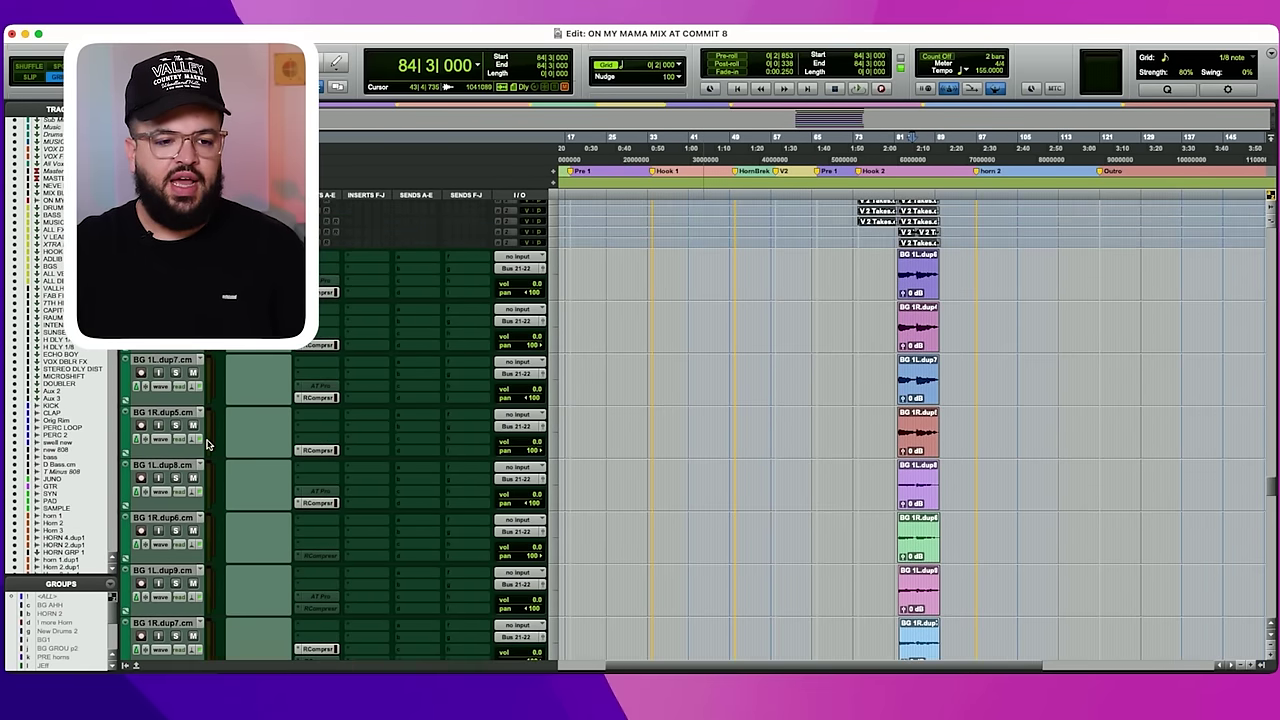
{"action": "left_click", "coordinate": [162, 254], "text": "shift"}
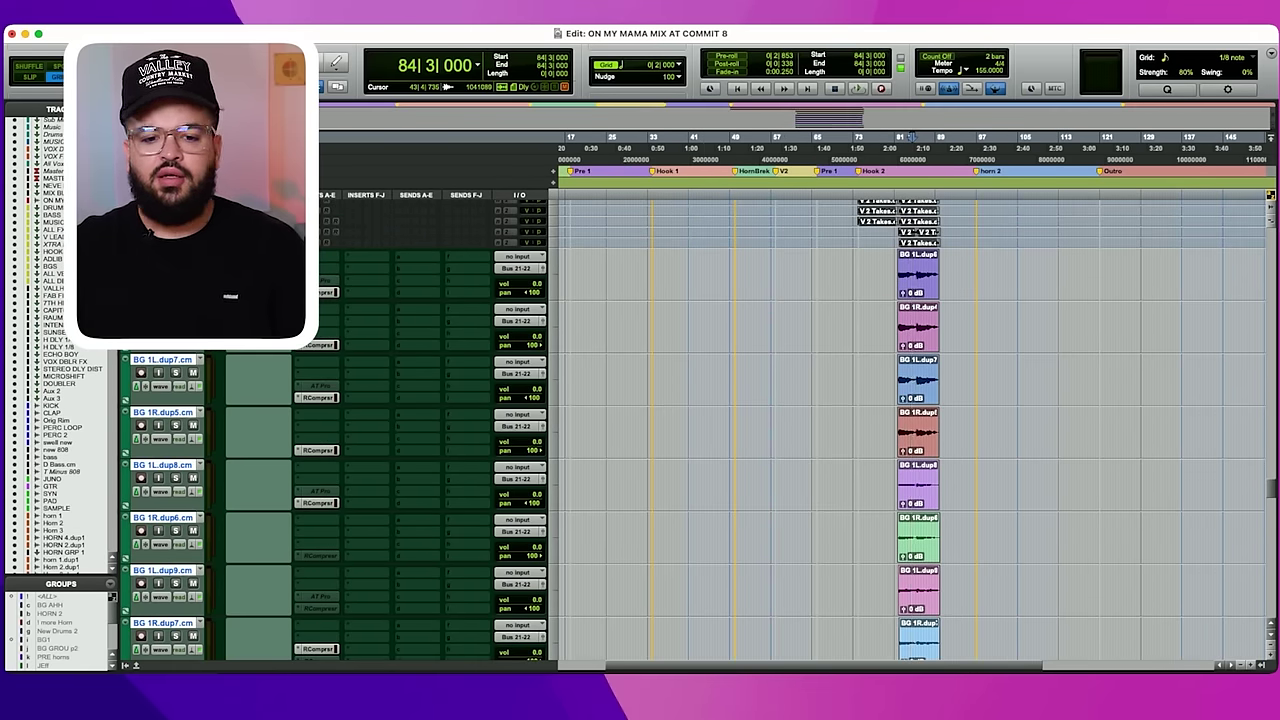
{"action": "key", "text": "ctrl+Down"}
{"action": "key", "text": "ctrl+Down"}
{"action": "key", "text": "ctrl+Down"}
Select the blue background vocal and ad-lib tracks above BG GRP 4 and enlarge their track height.
{"action": "scroll", "coordinate": [761, 357], "scroll_direction": "down", "scroll_amount": 3}
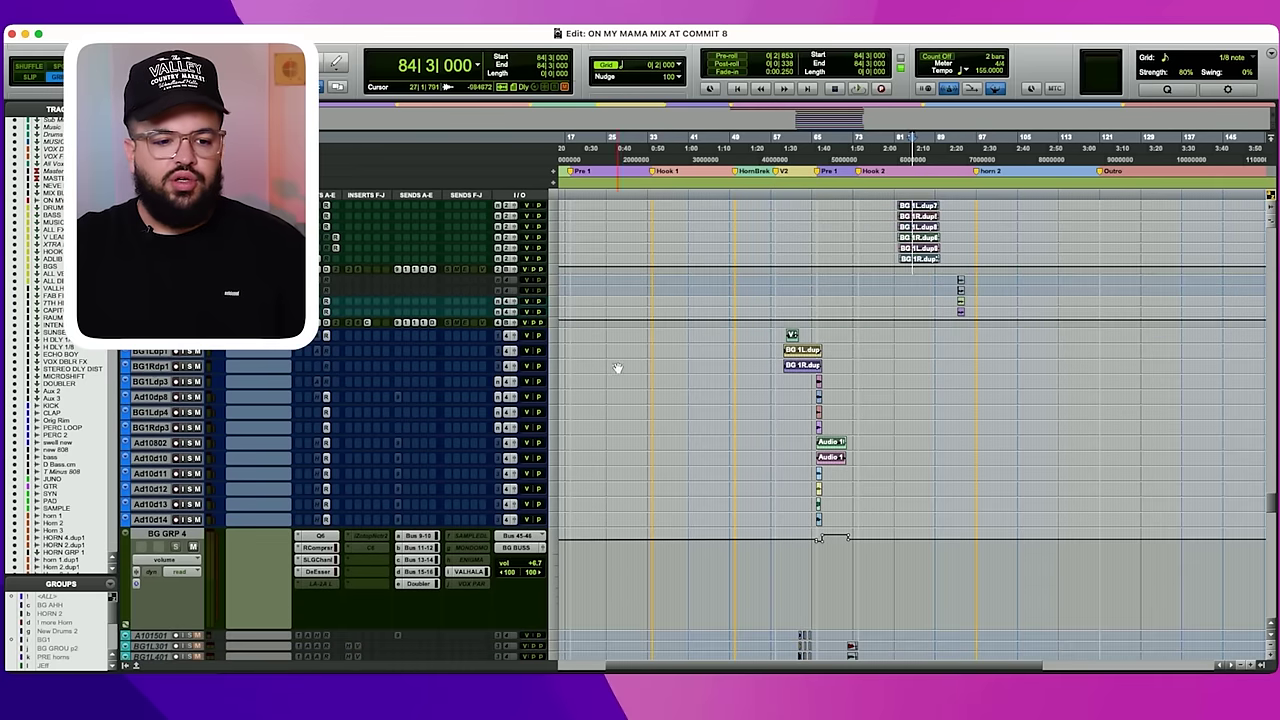
{"action": "left_click", "coordinate": [163, 521], "text": "shift"}
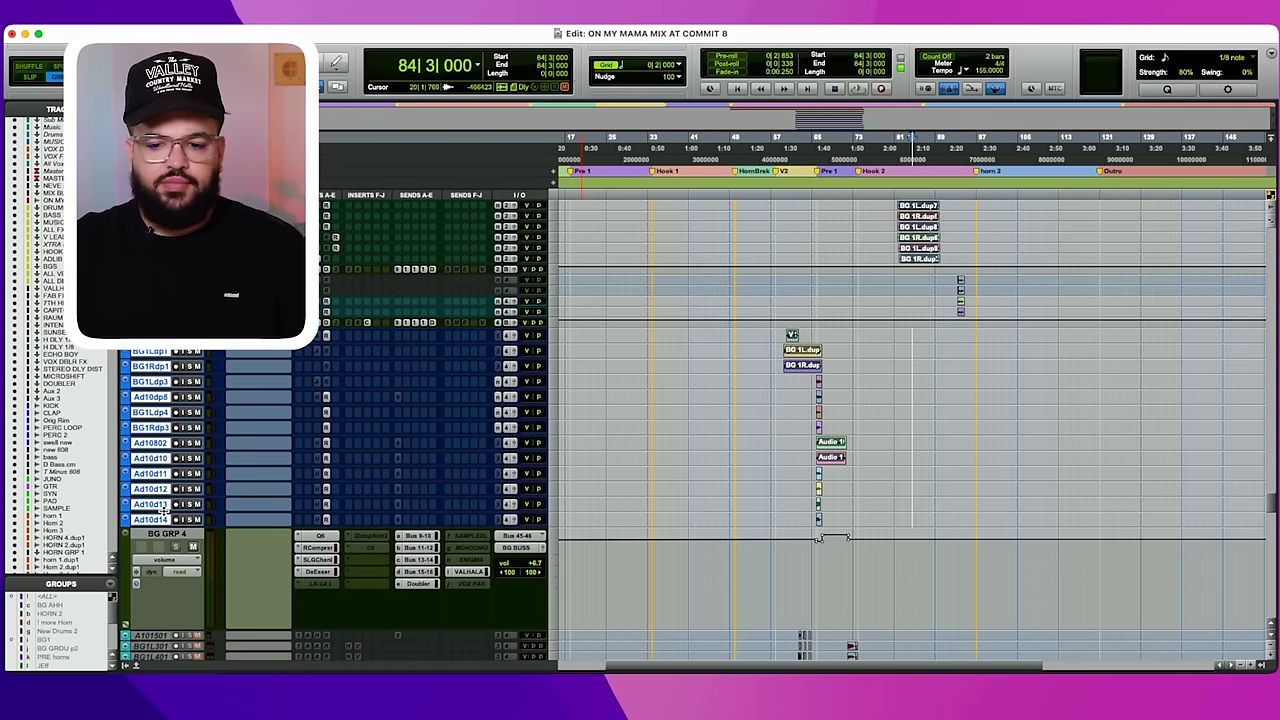
{"action": "key", "text": "ctrl+Up"}
{"action": "key", "text": "ctrl+Up"}
{"action": "scroll", "coordinate": [799, 364], "scroll_direction": "up", "scroll_amount": 5}
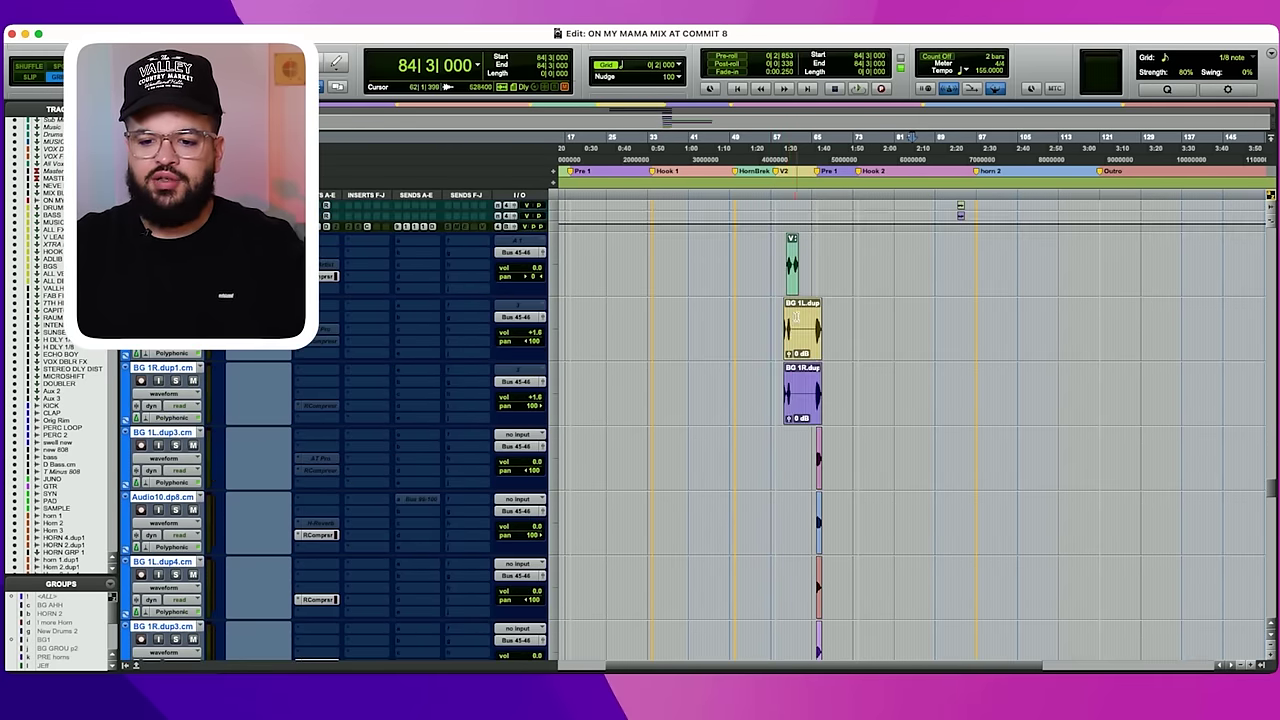
Play the V2 background vocals from 59|3|000 with the full mix.
{"action": "left_click", "coordinate": [797, 316]}
{"action": "key", "text": "t"}
{"action": "key", "text": "t"}
{"action": "key", "text": "t"}
{"action": "key", "text": "t"}
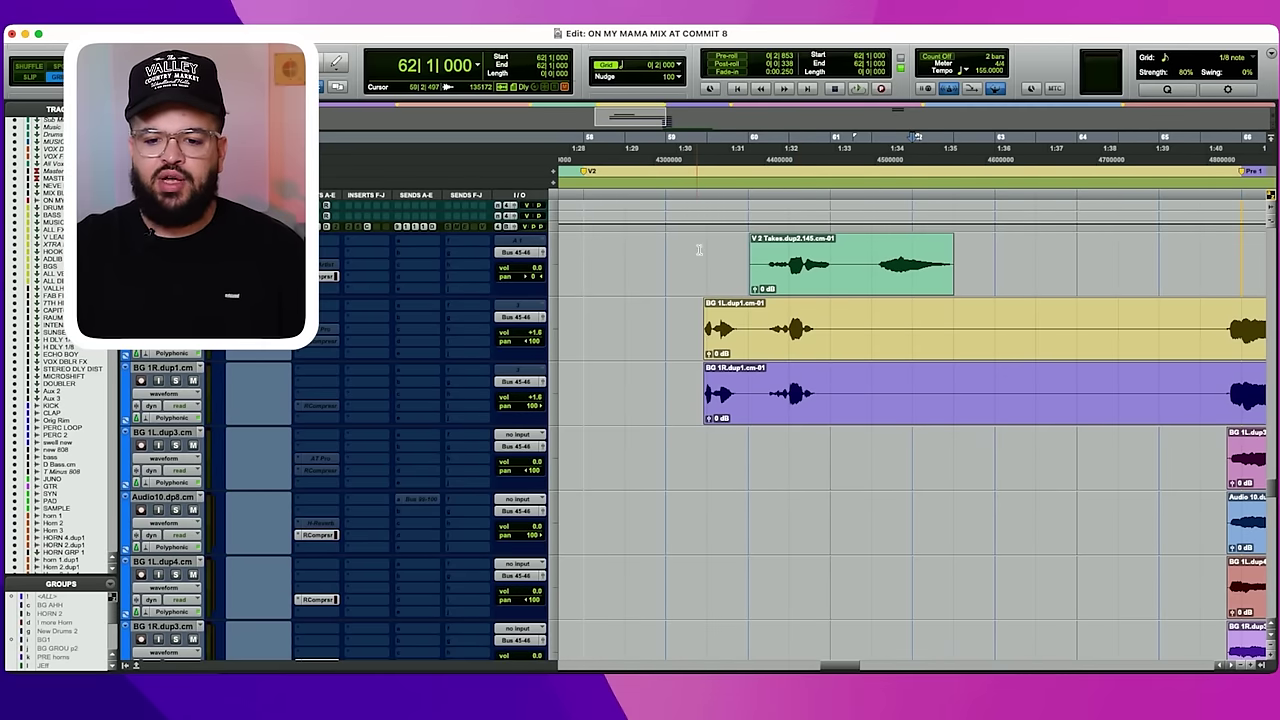
{"action": "key", "text": "space"}
{"action": "scroll", "coordinate": [733, 242], "scroll_direction": "down", "scroll_amount": 1}
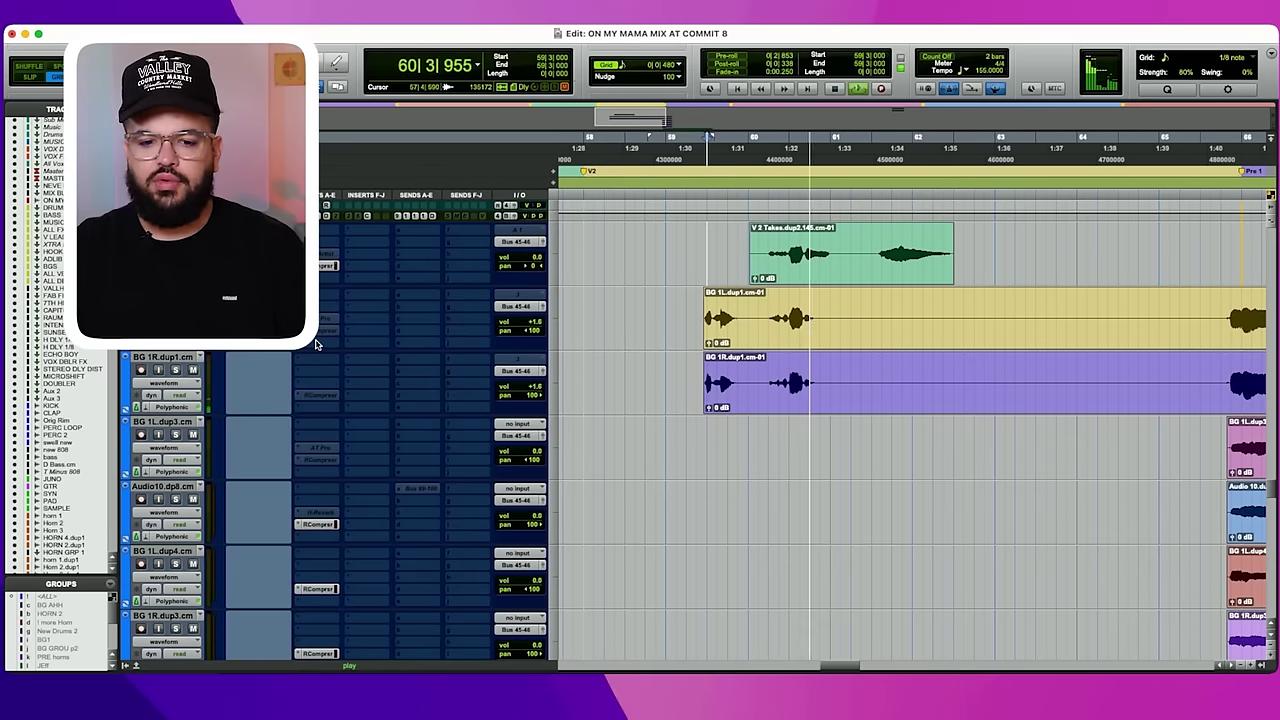
{"action": "key", "text": "space"}
Solo BG 1R.dup1.cm and play the V2 background vocals from 59|2|000, soloed and with the full mix.
{"action": "left_click", "coordinate": [175, 369]}
{"action": "key", "text": "space"}
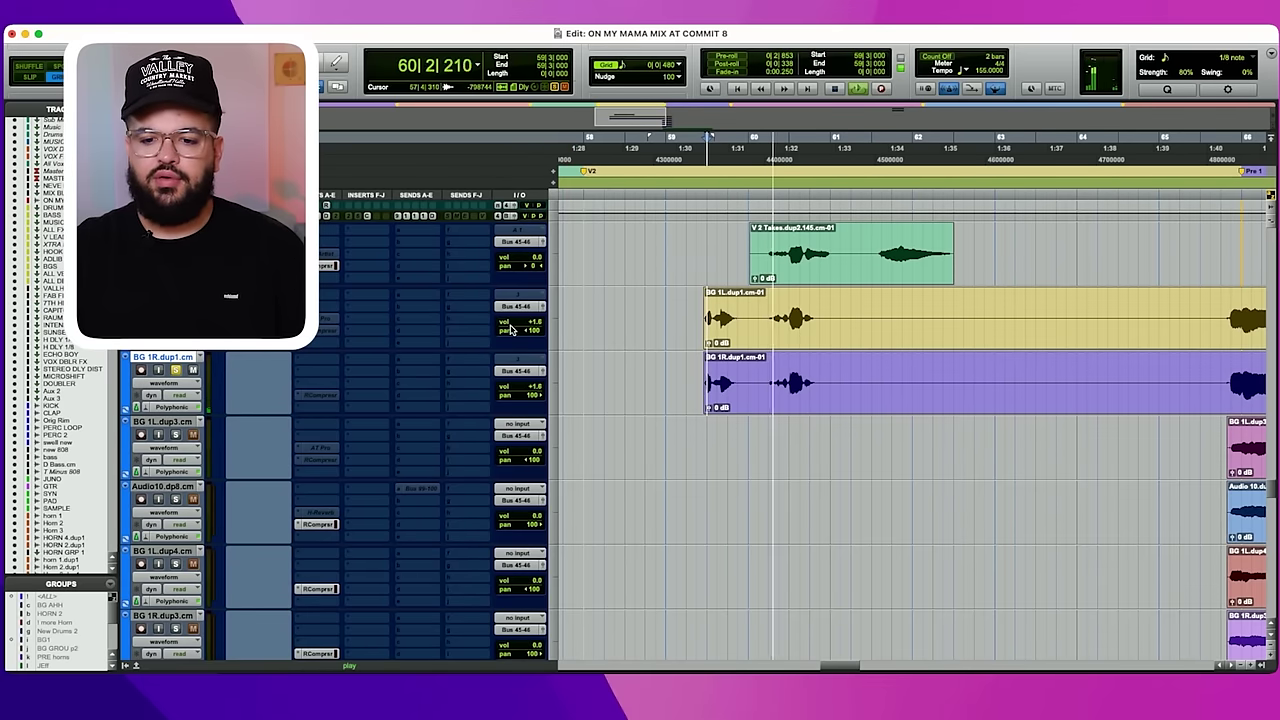
{"action": "left_click", "coordinate": [688, 318]}
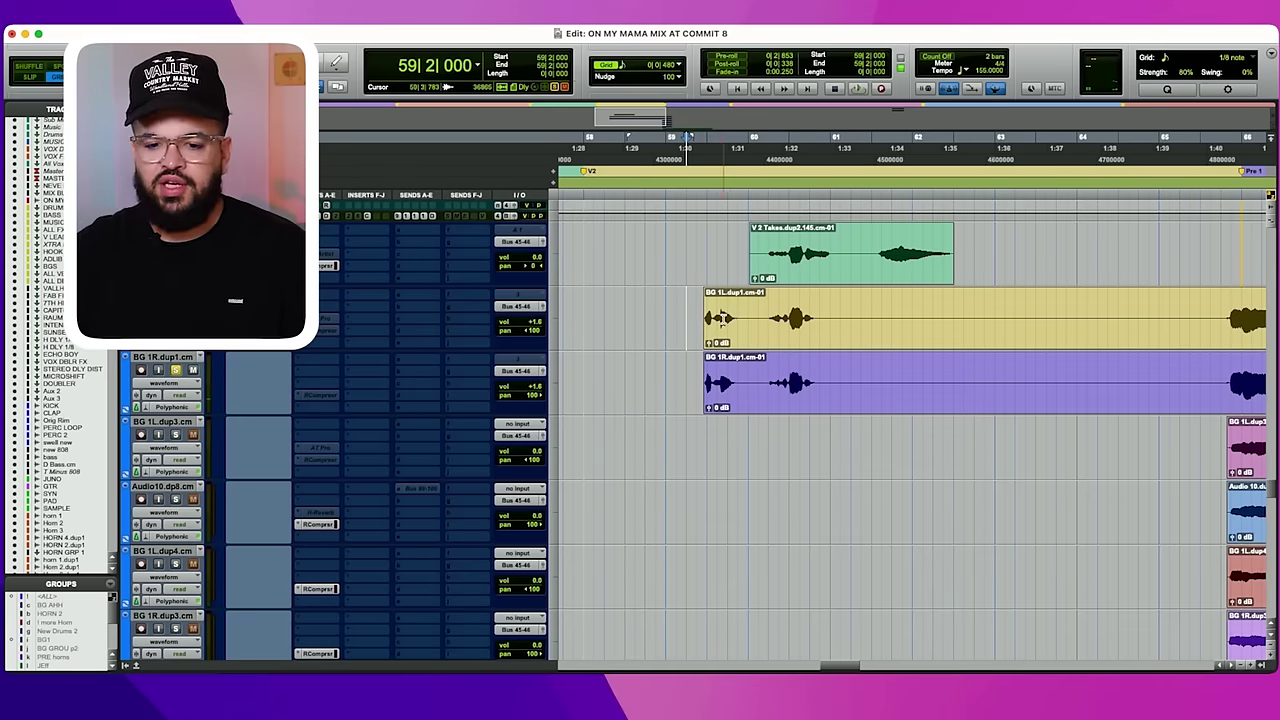
{"action": "key", "text": "space"}
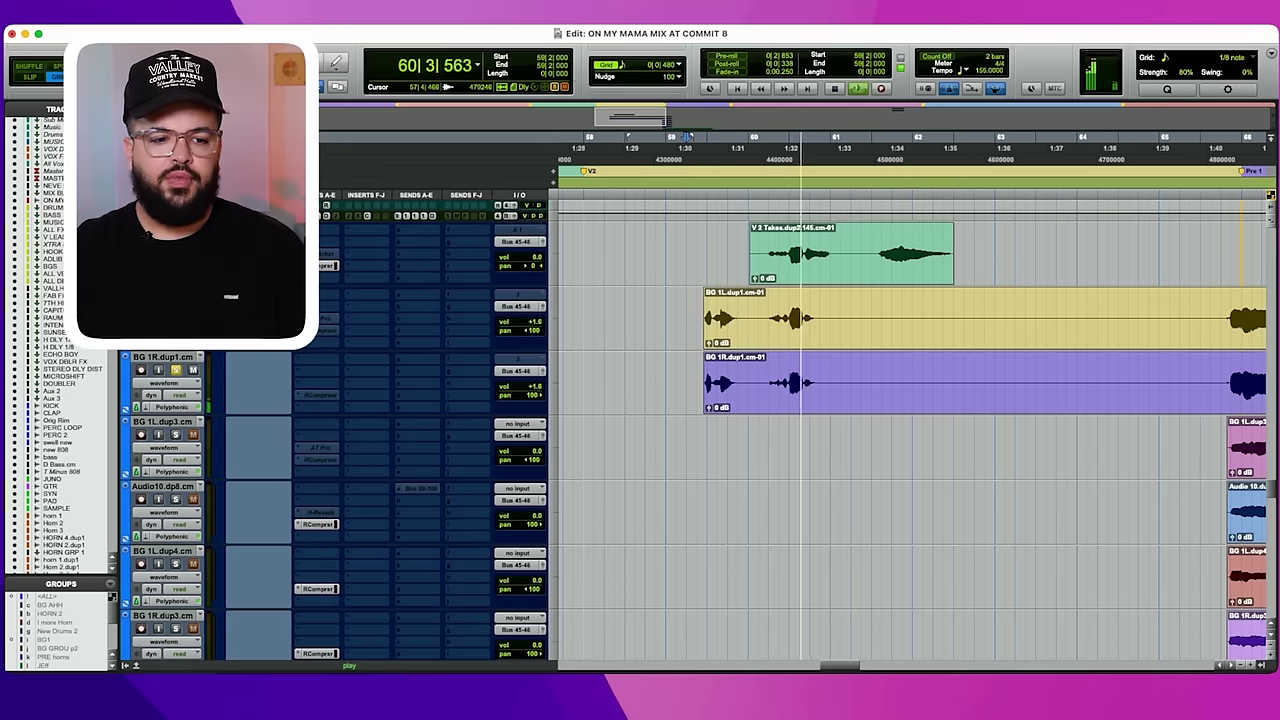
{"action": "key", "text": "space"}
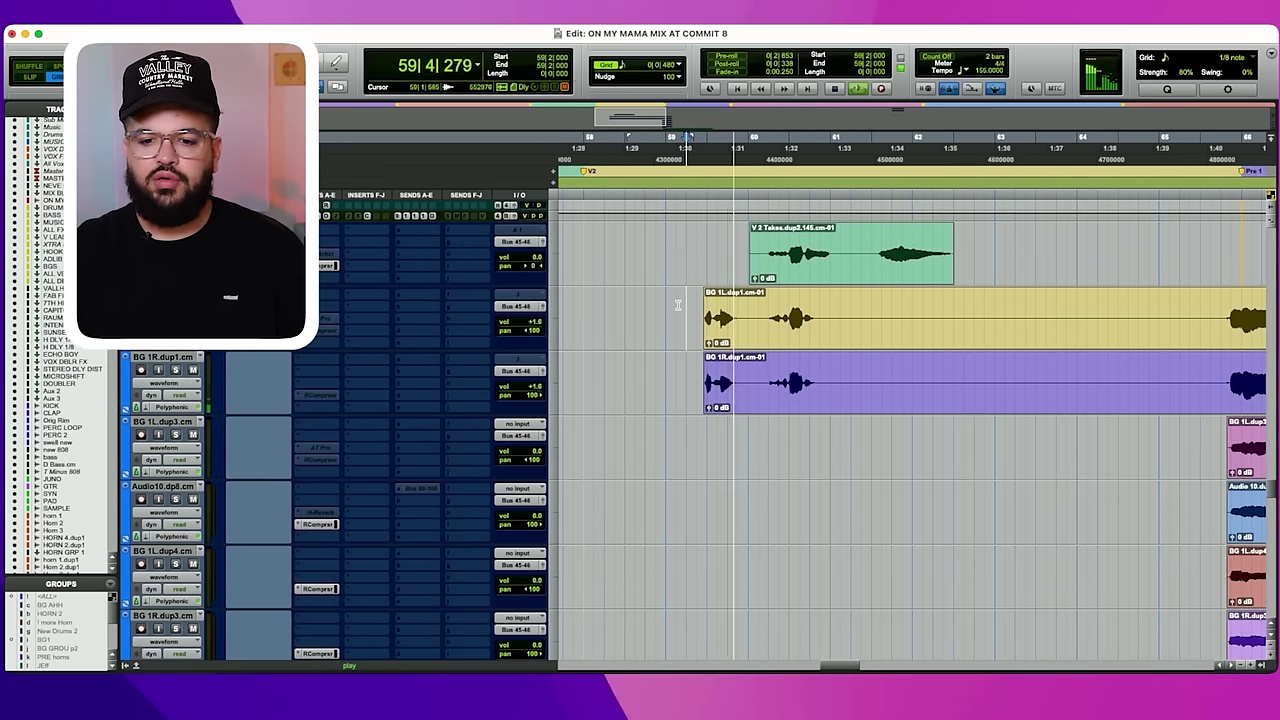
{"action": "key", "text": "space"}
Delete the silent stretch of the BG 1L.dup1.cm and BG 1R.dup1.cm clips from 61|1|000 to just before Pre 1.
{"action": "left_click", "coordinate": [821, 309]}
{"action": "key", "text": "r"}
{"action": "key", "text": "r"}
{"action": "left_click_drag", "start_coordinate": [990, 303], "coordinate": [887, 398]}
{"action": "key", "text": "Delete"}
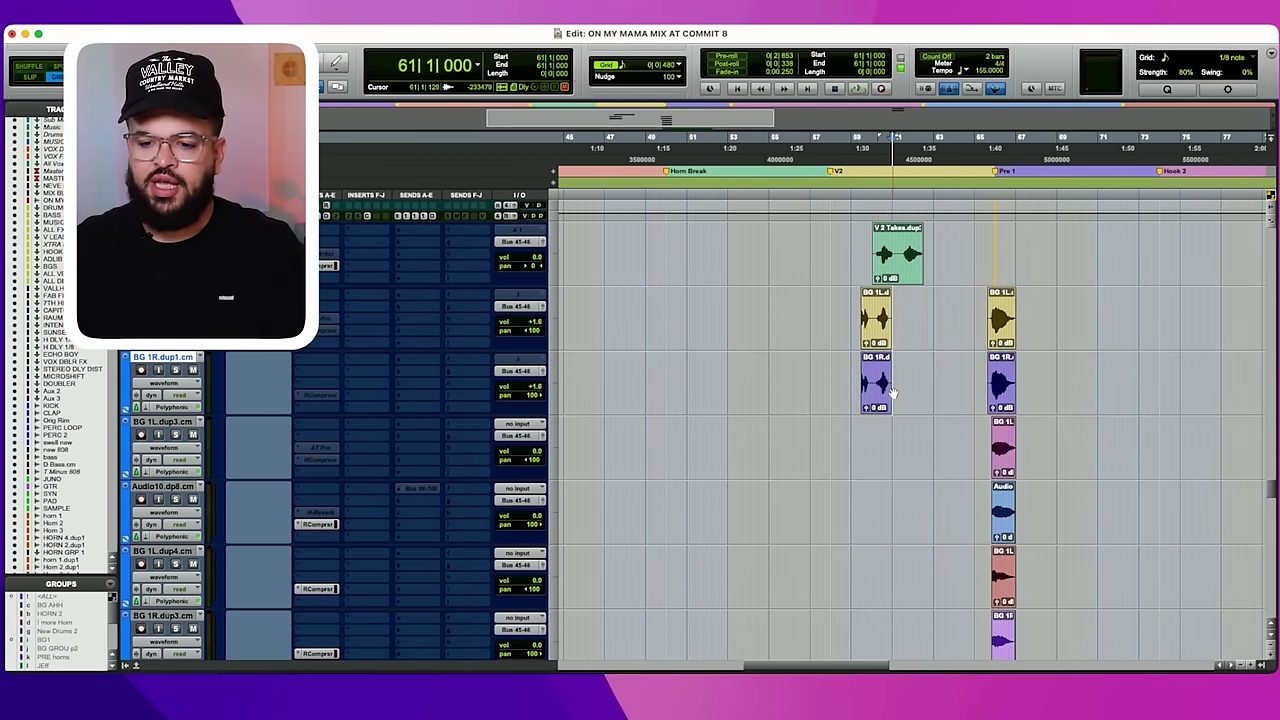
Play the second Pre 1 background vocals from 65|3|480 and look over their tracks down to BG GRP 4.
{"action": "key", "text": "r"}
{"action": "key", "text": "r"}
{"action": "scroll", "coordinate": [800, 375], "scroll_direction": "down", "scroll_amount": 10}
{"action": "scroll", "coordinate": [850, 360], "scroll_direction": "up", "scroll_amount": 6}
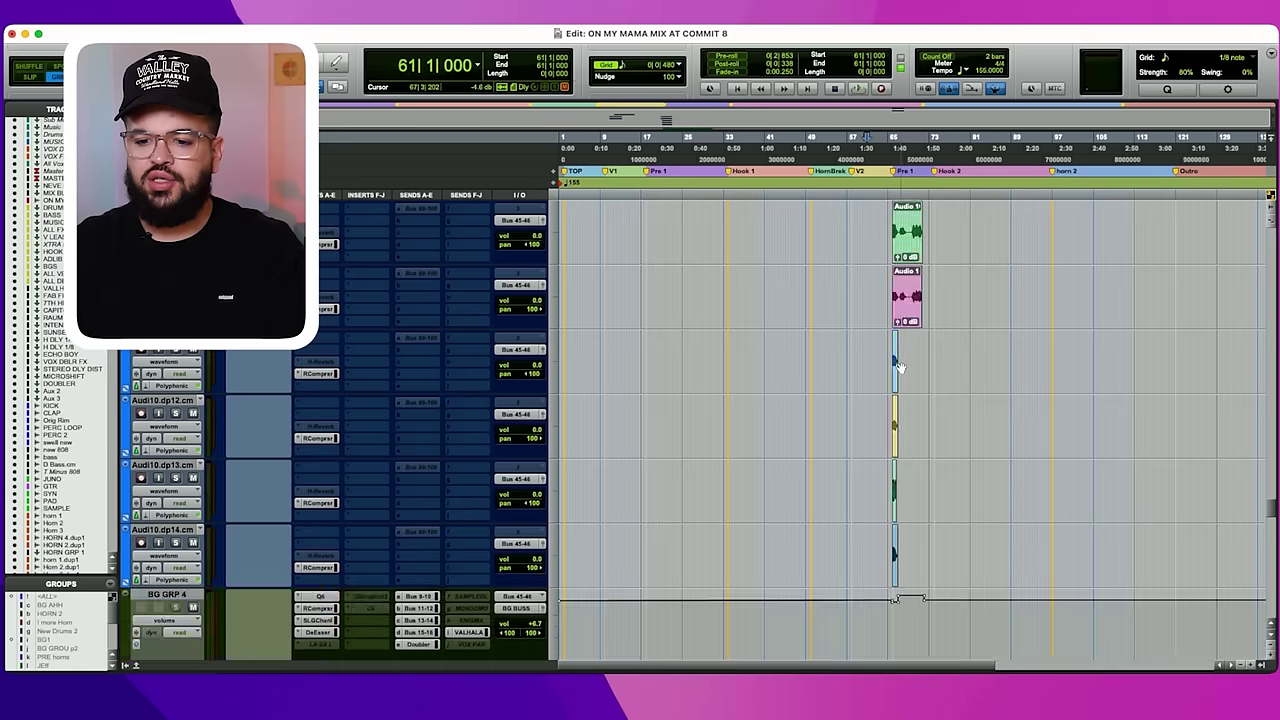
{"action": "key", "text": "t"}
{"action": "key", "text": "t"}
{"action": "key", "text": "t"}
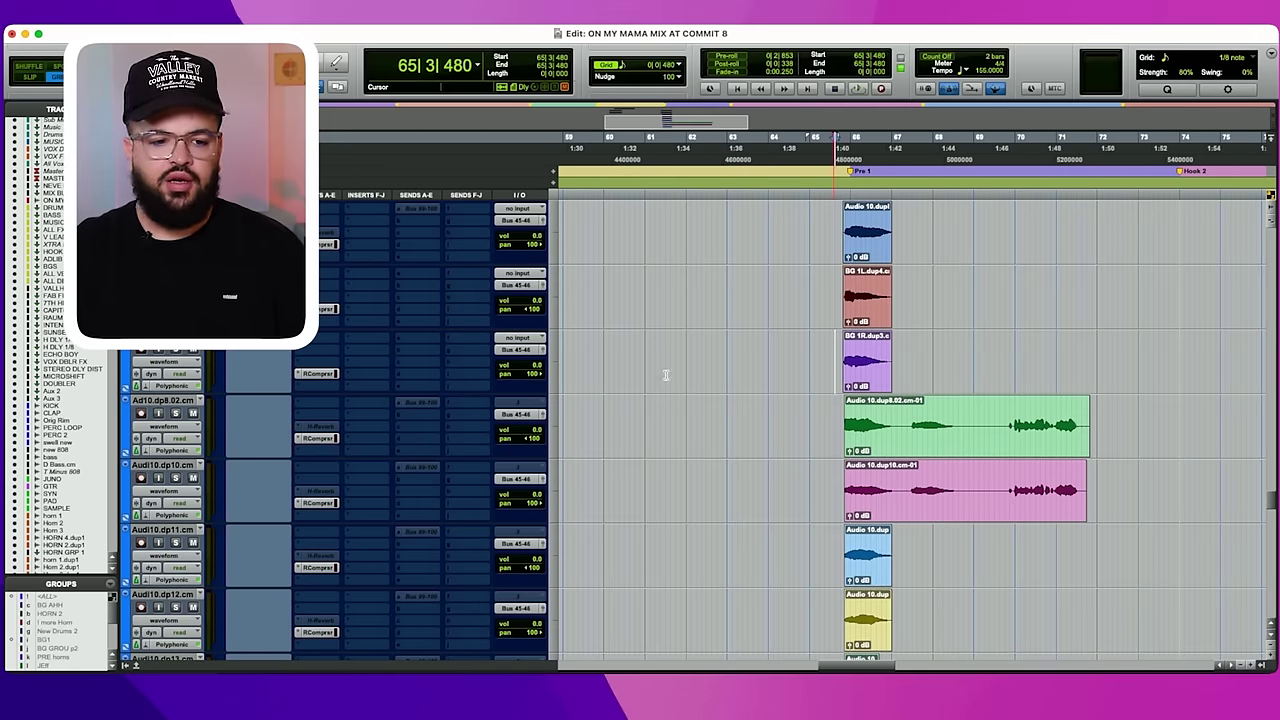
{"action": "key", "text": "space"}
{"action": "scroll", "coordinate": [665, 375], "scroll_direction": "up", "scroll_amount": 4}
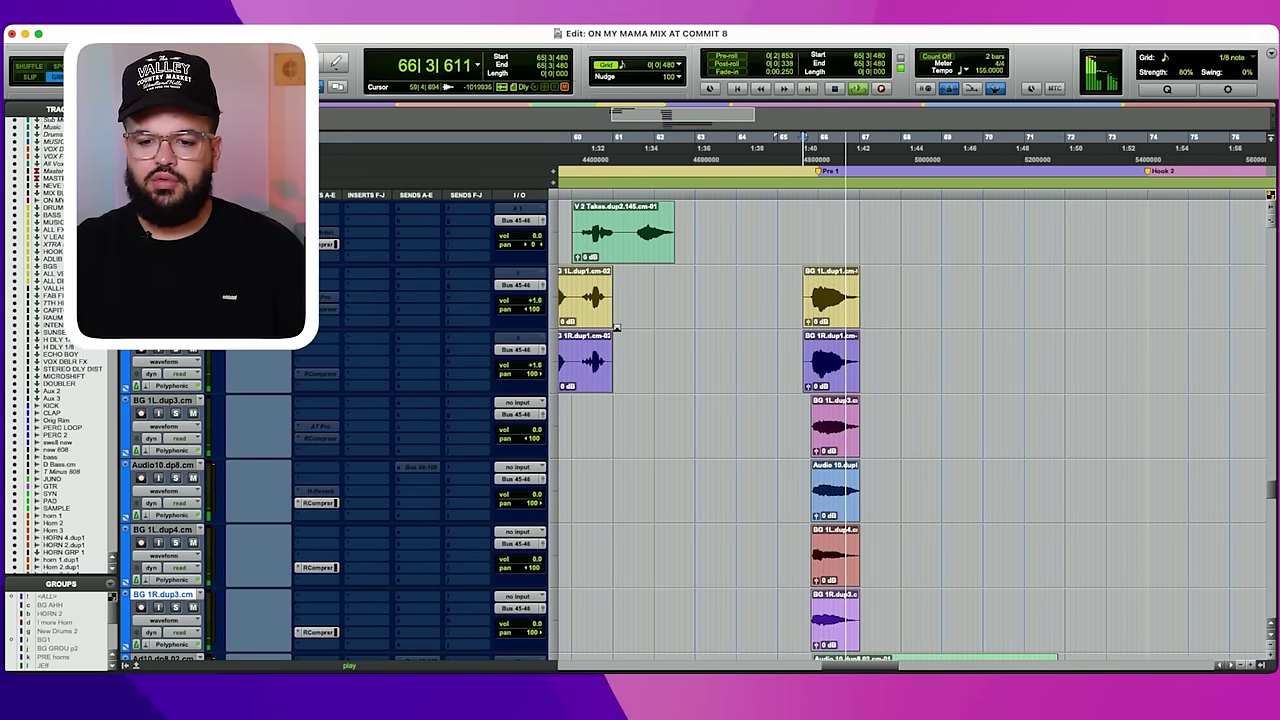
{"action": "key", "text": "space"}
{"action": "scroll", "coordinate": [251, 380], "scroll_direction": "down", "scroll_amount": 5}
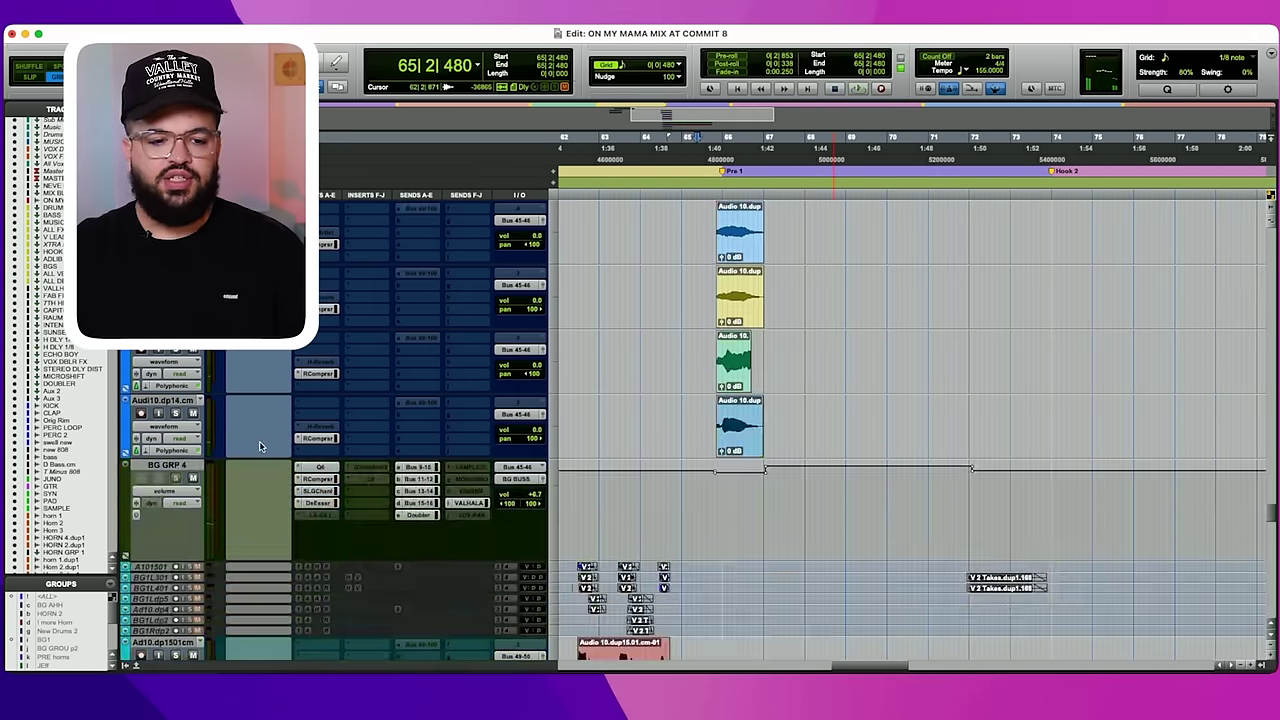
Play the BG GRP 4 background vocals with the full mix from 65|2|480 and from 67|3|000.
{"action": "scroll", "coordinate": [259, 446], "scroll_direction": "down", "scroll_amount": 2}
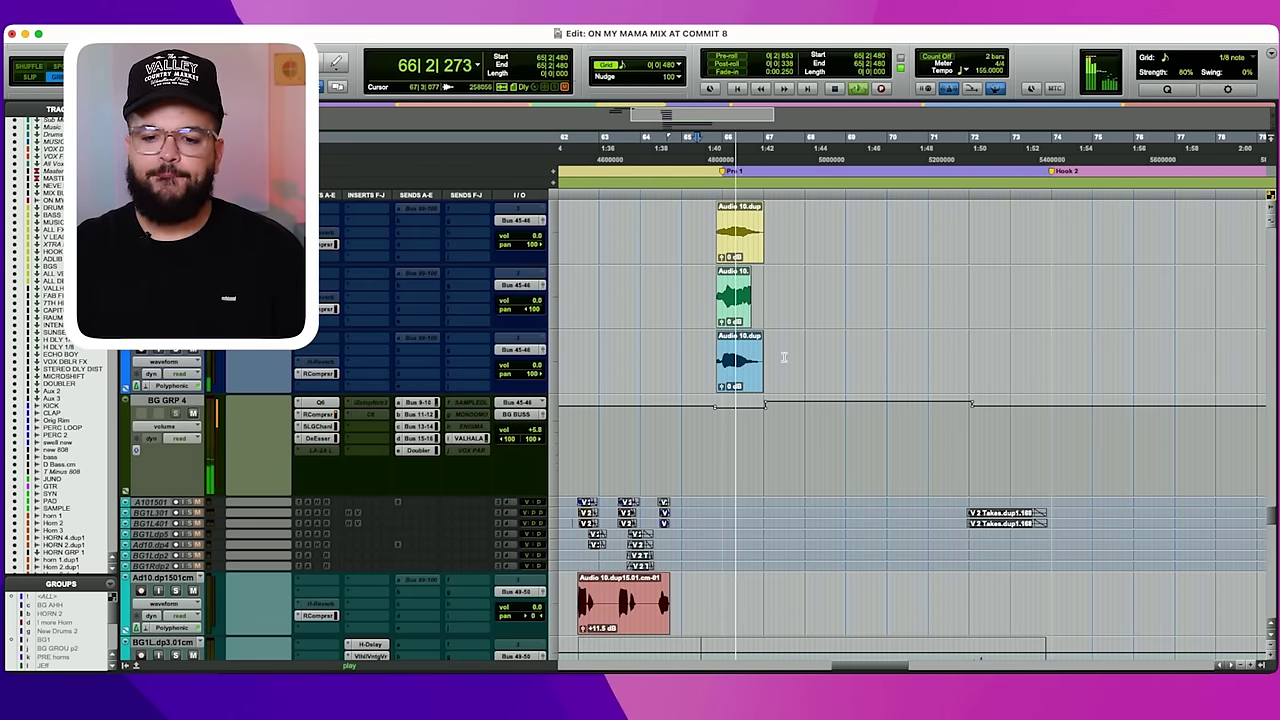
{"action": "scroll", "coordinate": [783, 356], "scroll_direction": "down", "scroll_amount": 1}
{"action": "left_click", "coordinate": [788, 389]}
{"action": "key", "text": "t"}
{"action": "key", "text": "t"}
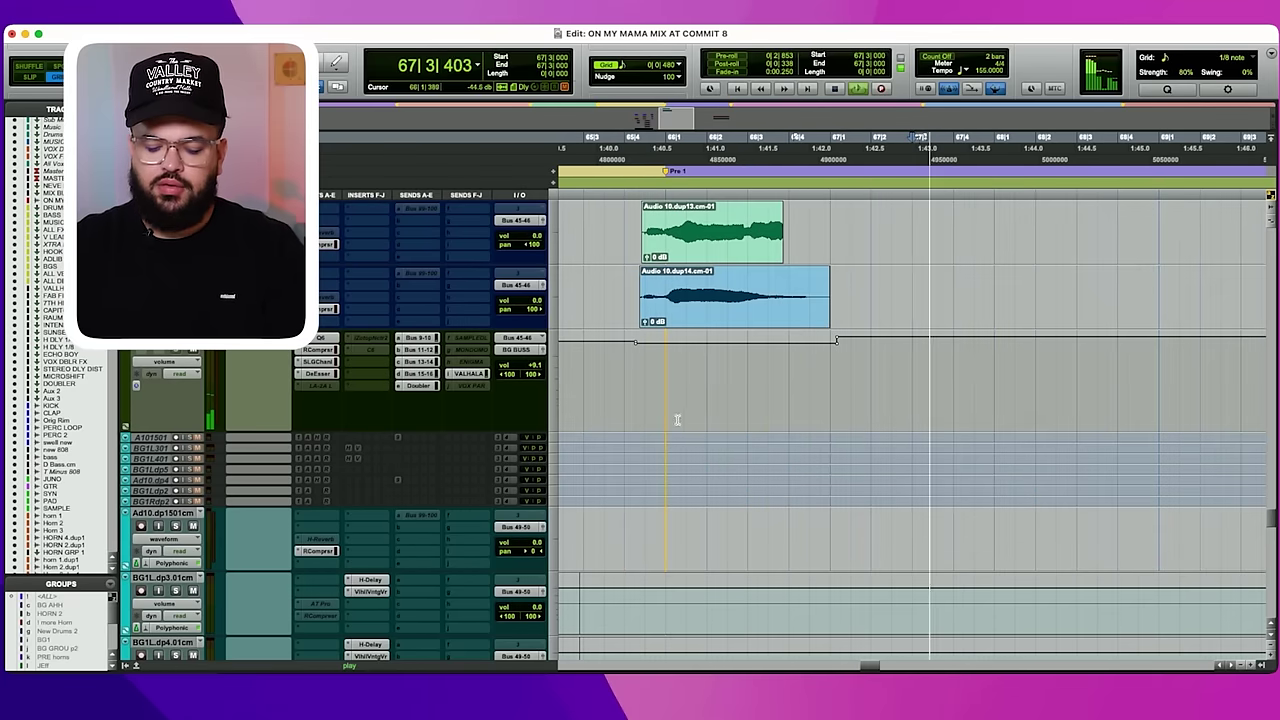
Enlarge the Hook Dub L, Hook Dub R, HokHrmTnd.cm and BG GRP 6 tracks in the session.
{"action": "key", "text": "r"}
{"action": "key", "text": "r"}
{"action": "key", "text": "r"}
{"action": "key", "text": "r"}
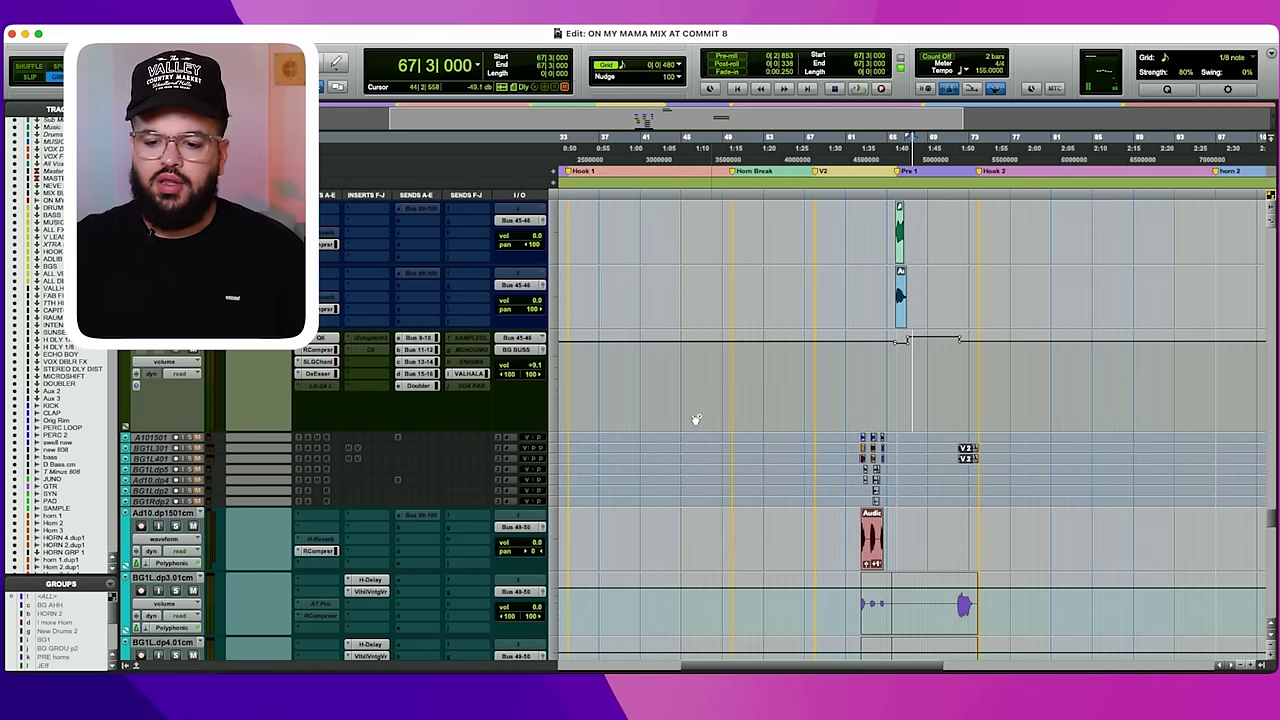
{"action": "scroll", "coordinate": [693, 420], "scroll_direction": "down", "scroll_amount": 10}
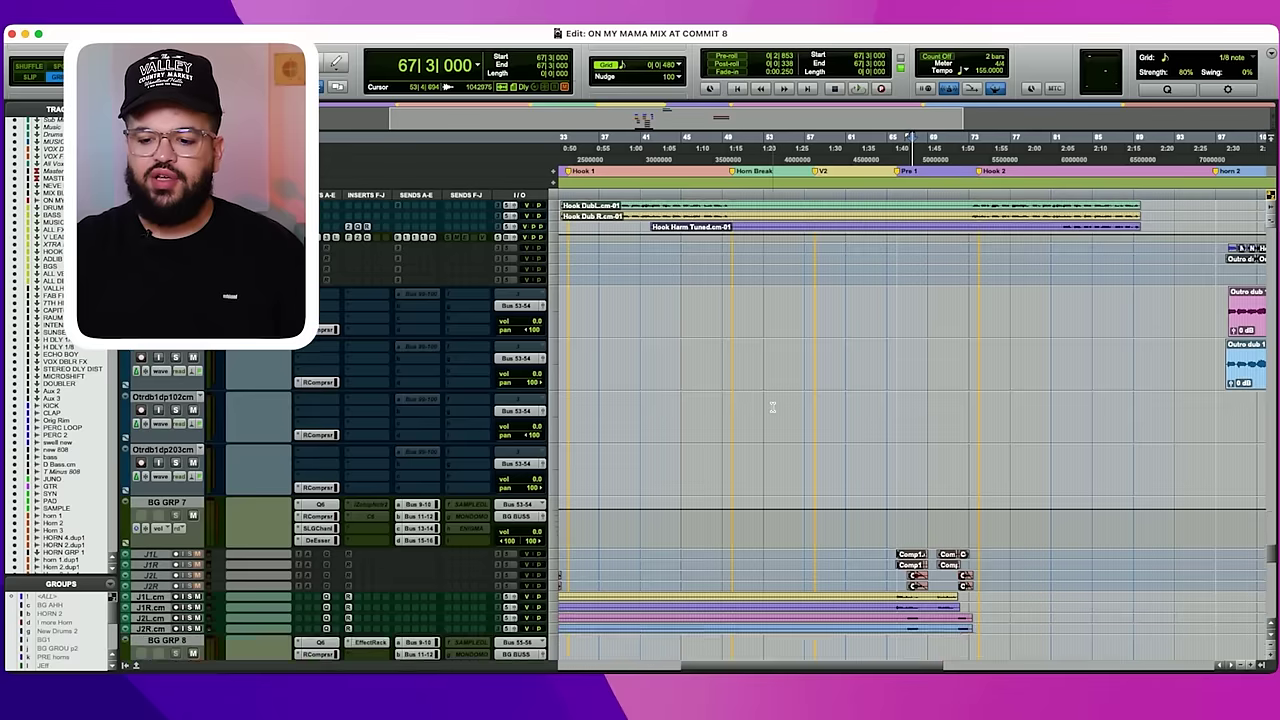
{"action": "scroll", "coordinate": [775, 409], "scroll_direction": "down", "scroll_amount": 15}
{"action": "scroll", "coordinate": [779, 413], "scroll_direction": "down", "scroll_amount": 15}
{"action": "scroll", "coordinate": [796, 403], "scroll_direction": "down", "scroll_amount": 10}
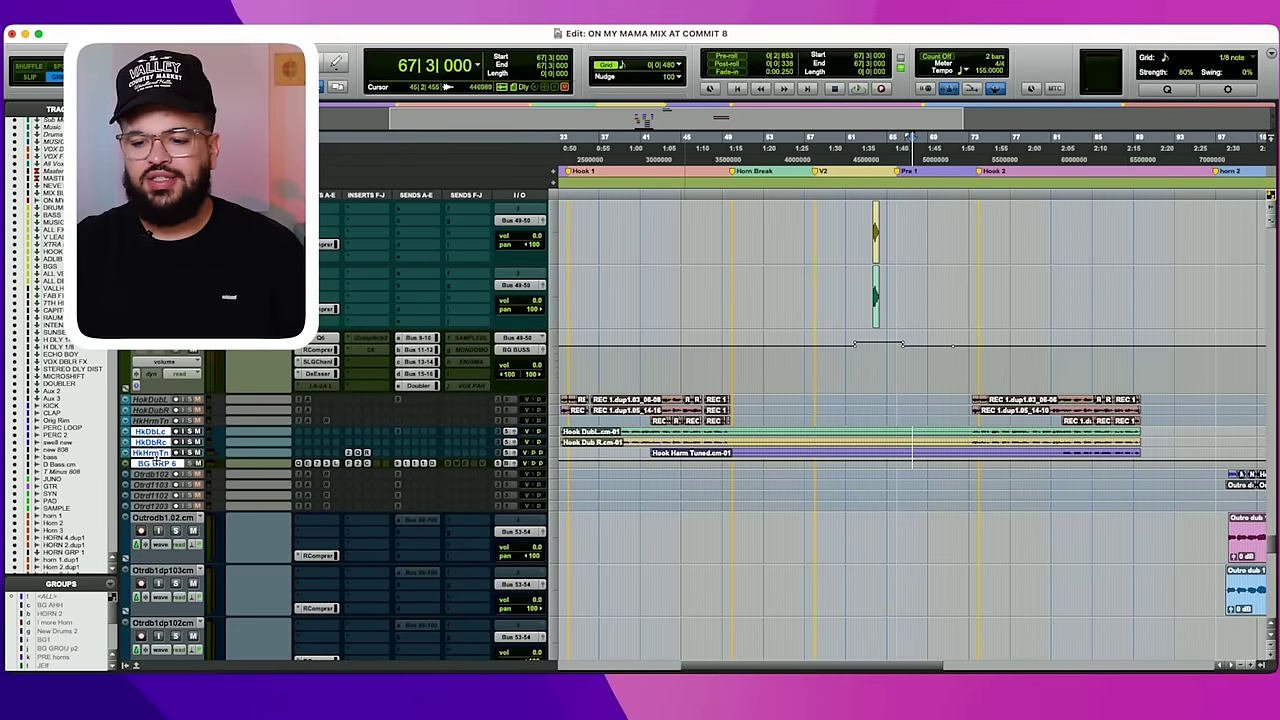
{"action": "key", "text": "ctrl+Up"}
{"action": "key", "text": "ctrl+Up"}
{"action": "key", "text": "ctrl+Up"}
{"action": "key", "text": "ctrl+Up"}
Play the Hook 1 background vocals of BG GRP 6 from 42|1|000 with the full mix.
{"action": "left_click", "coordinate": [683, 369]}
{"action": "key", "text": "t"}
{"action": "key", "text": "t"}
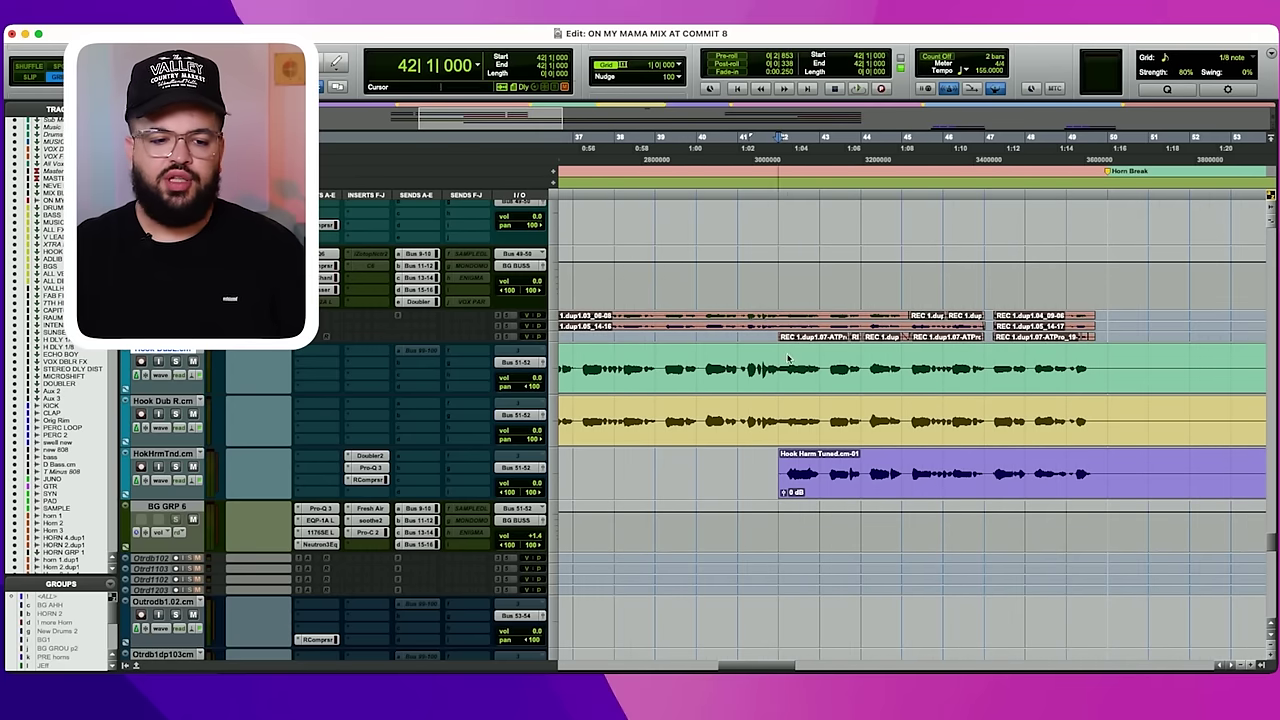
{"action": "key", "text": "space"}
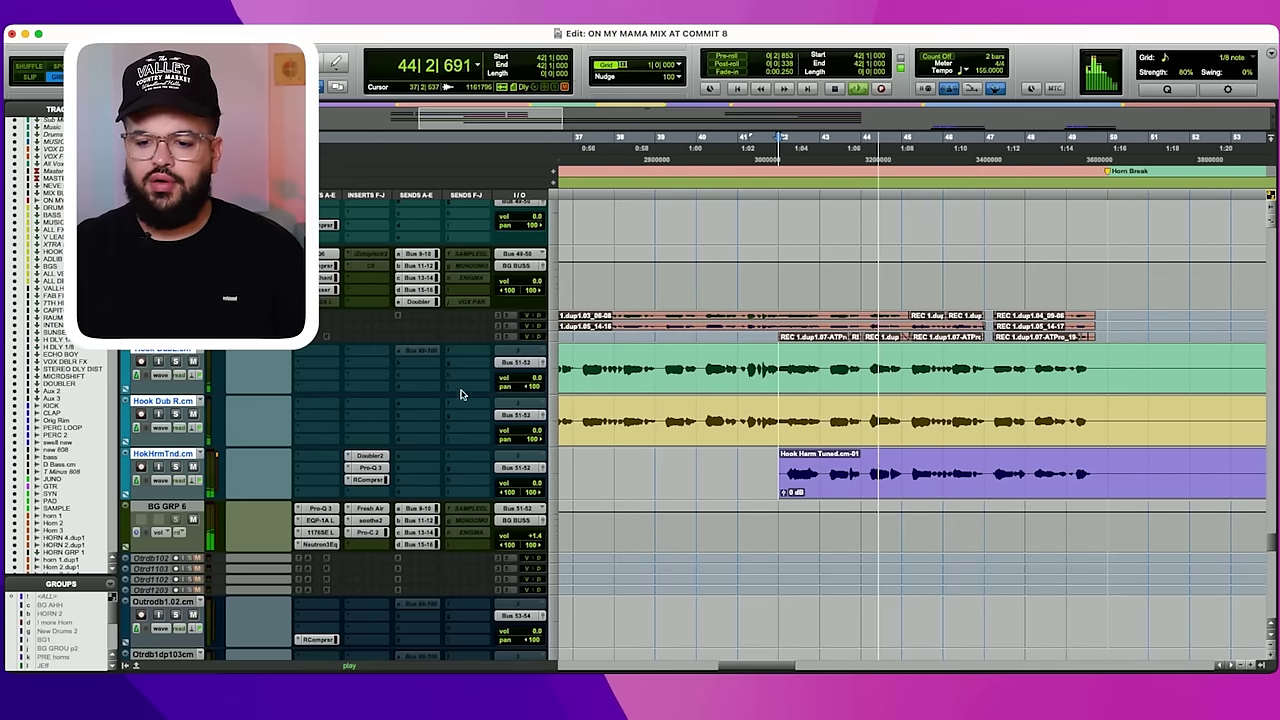
{"action": "key", "text": "r"}
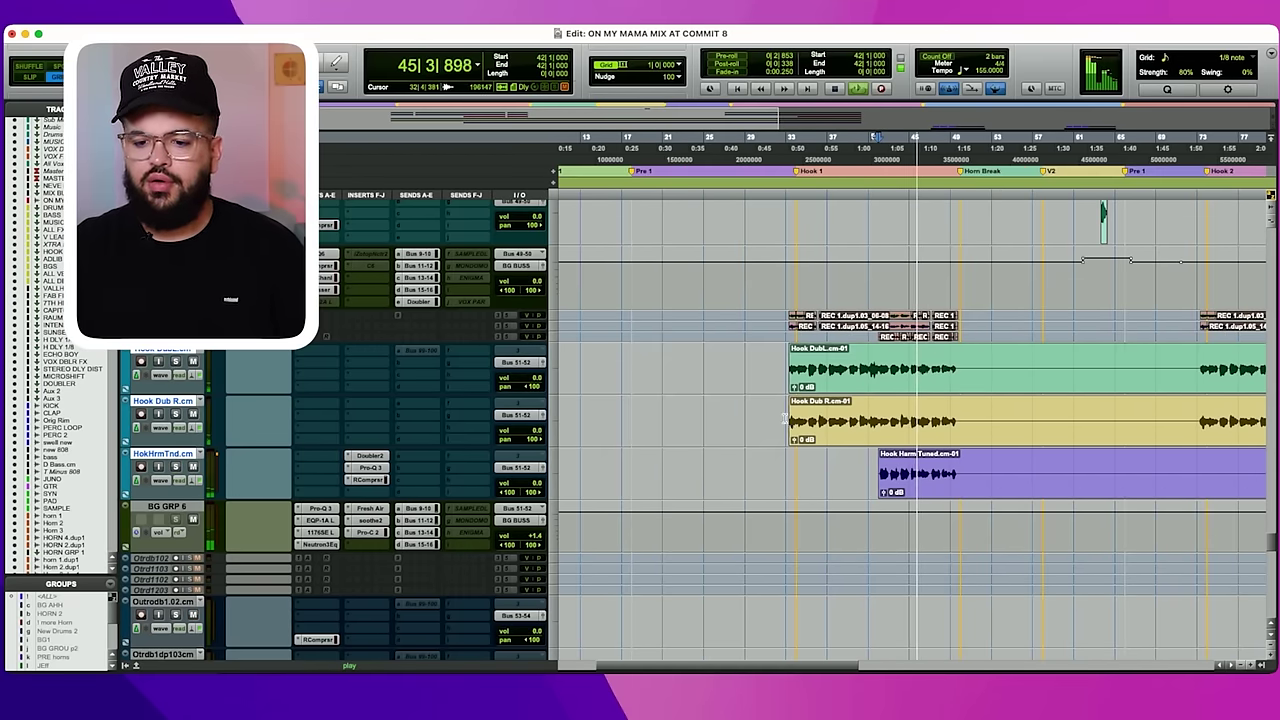
{"action": "key", "text": "r"}
{"action": "key", "text": "space"}
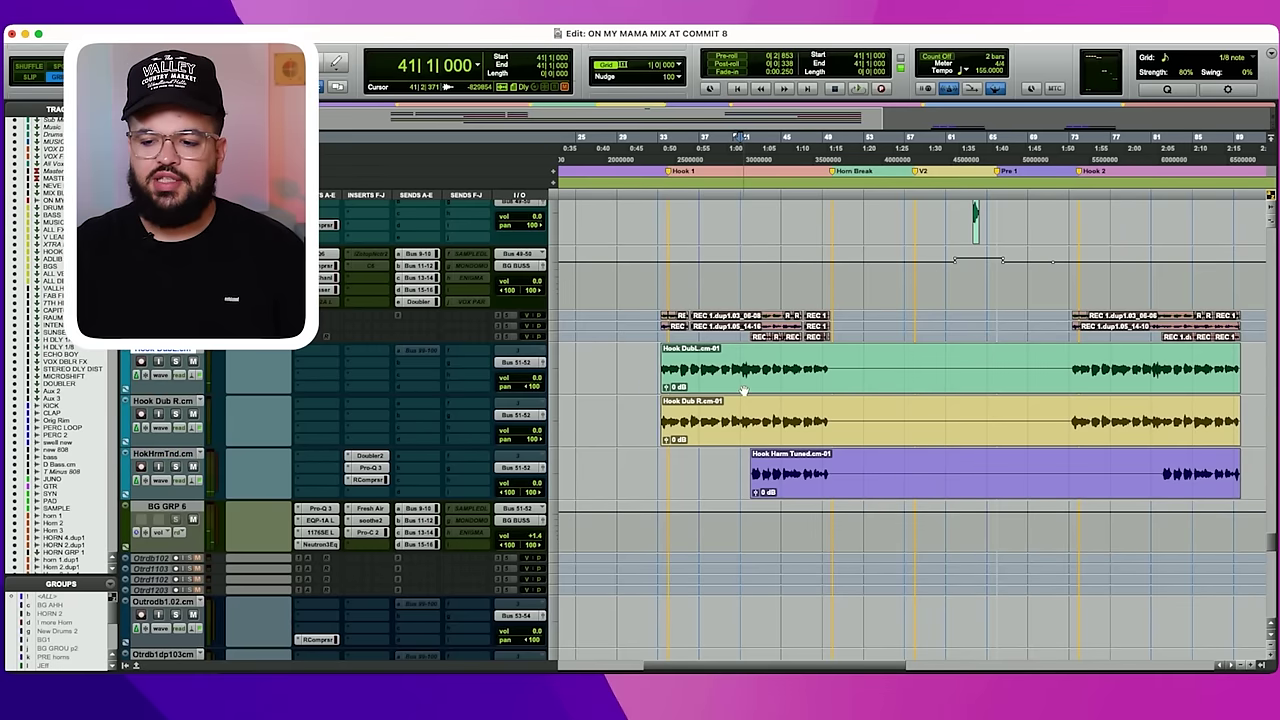
Delete the silent stretch of the Hook Dub L, Hook Dub R and Hook Harm Tuned clips from 52|1|000 to just before Hook 2.
{"action": "scroll", "coordinate": [744, 391], "scroll_direction": "right", "scroll_amount": 3}
{"action": "left_click_drag", "start_coordinate": [996, 357], "coordinate": [801, 482]}
{"action": "key", "text": "Delete"}
Solo the four Outro dub tracks feeding BG GRP 7 and play them from 98|1|000.
{"action": "scroll", "coordinate": [791, 470], "scroll_direction": "down", "scroll_amount": 4}
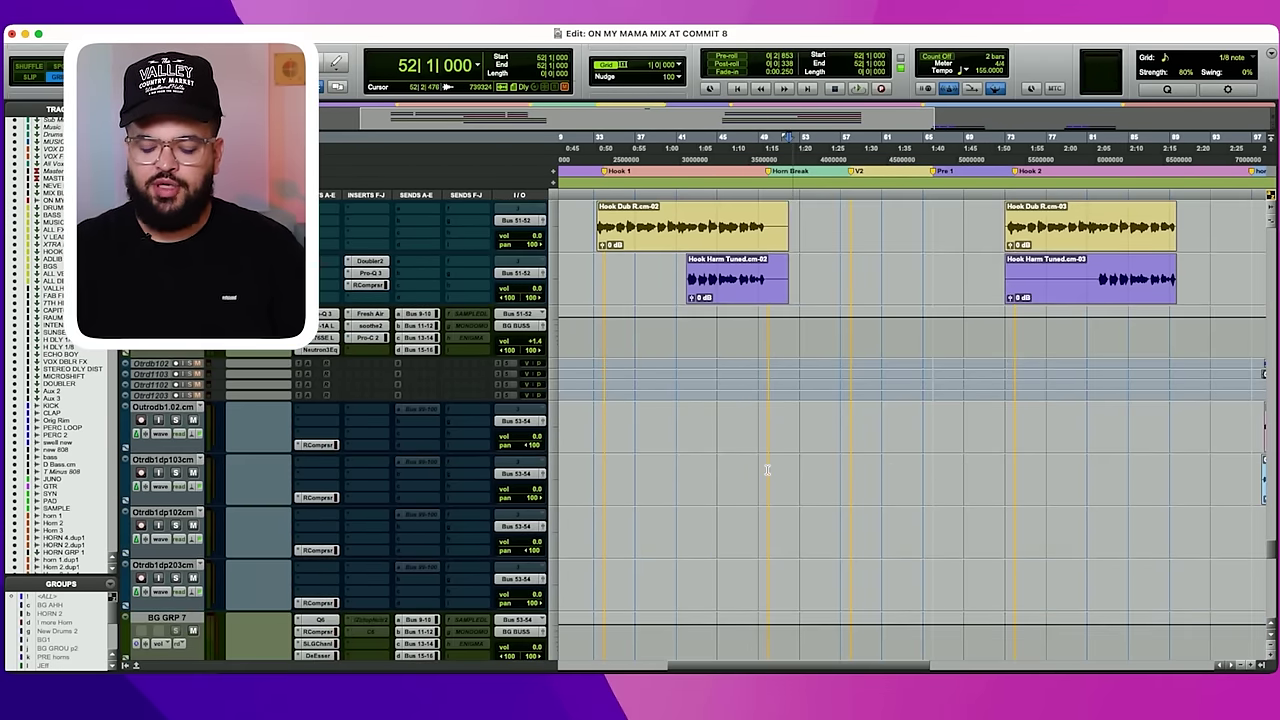
{"action": "scroll", "coordinate": [767, 469], "scroll_direction": "down", "scroll_amount": 3}
{"action": "key", "text": "r"}
{"action": "key", "text": "r"}
{"action": "scroll", "coordinate": [830, 423], "scroll_direction": "up", "scroll_amount": 3}
{"action": "left_click", "coordinate": [826, 422]}
{"action": "key", "text": "t"}
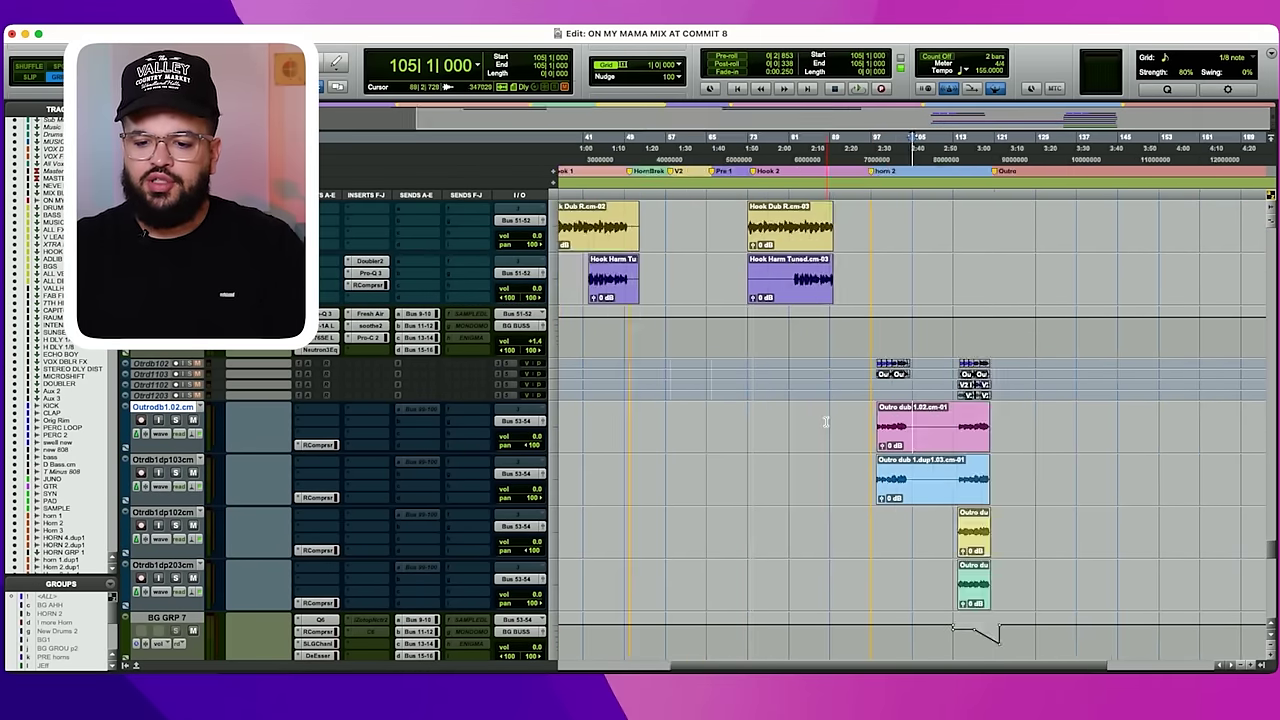
{"action": "key", "text": "t"}
{"action": "key", "text": "t"}
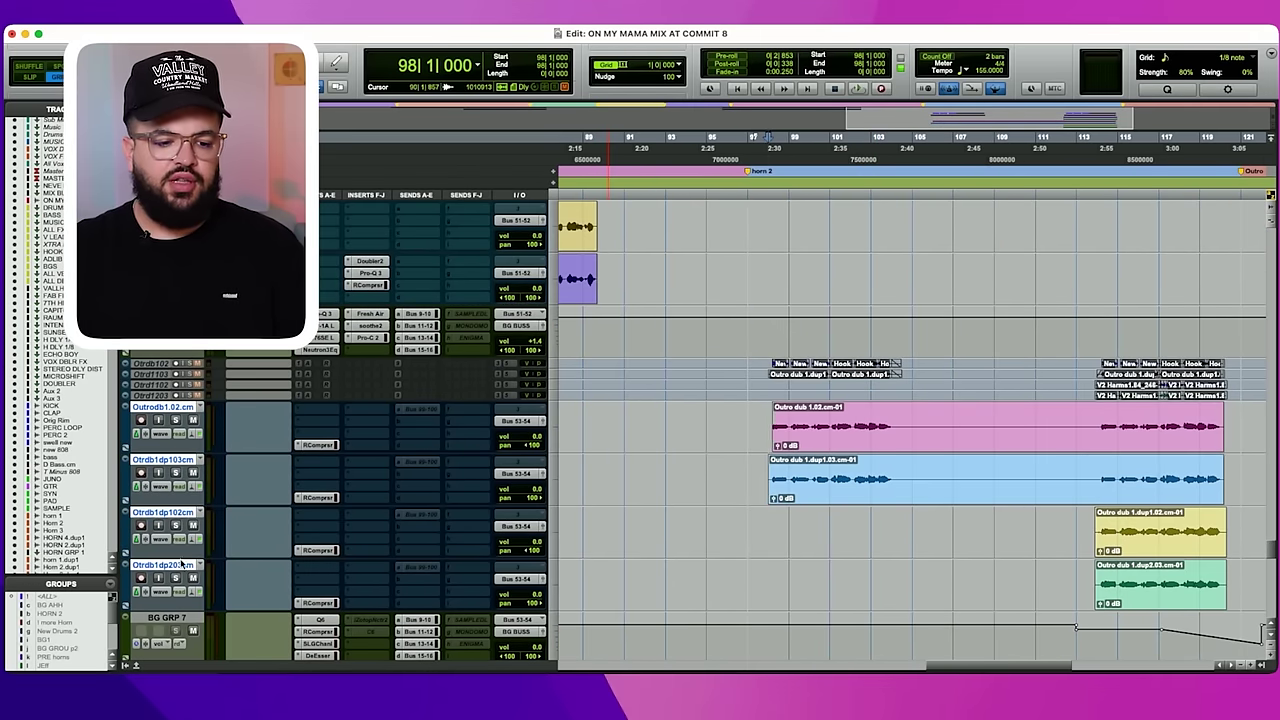
{"action": "scroll", "coordinate": [609, 465], "scroll_direction": "down", "scroll_amount": 2}
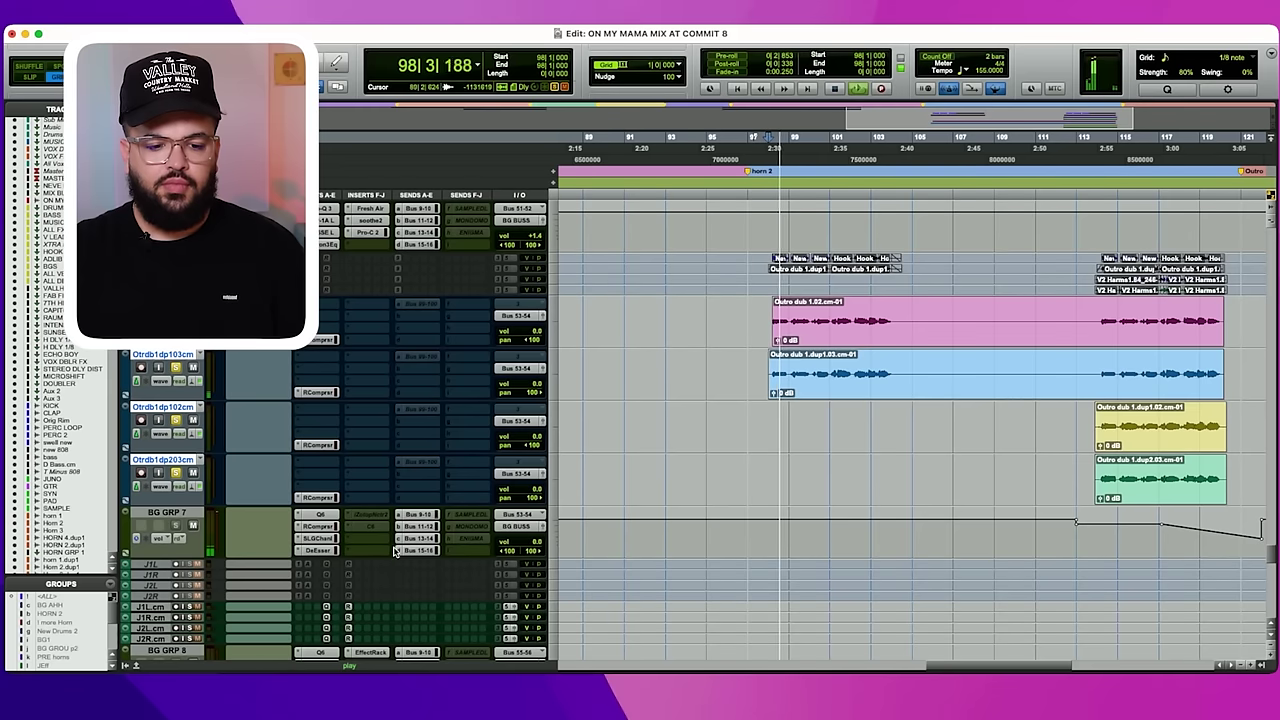
{"action": "key", "text": "space"}
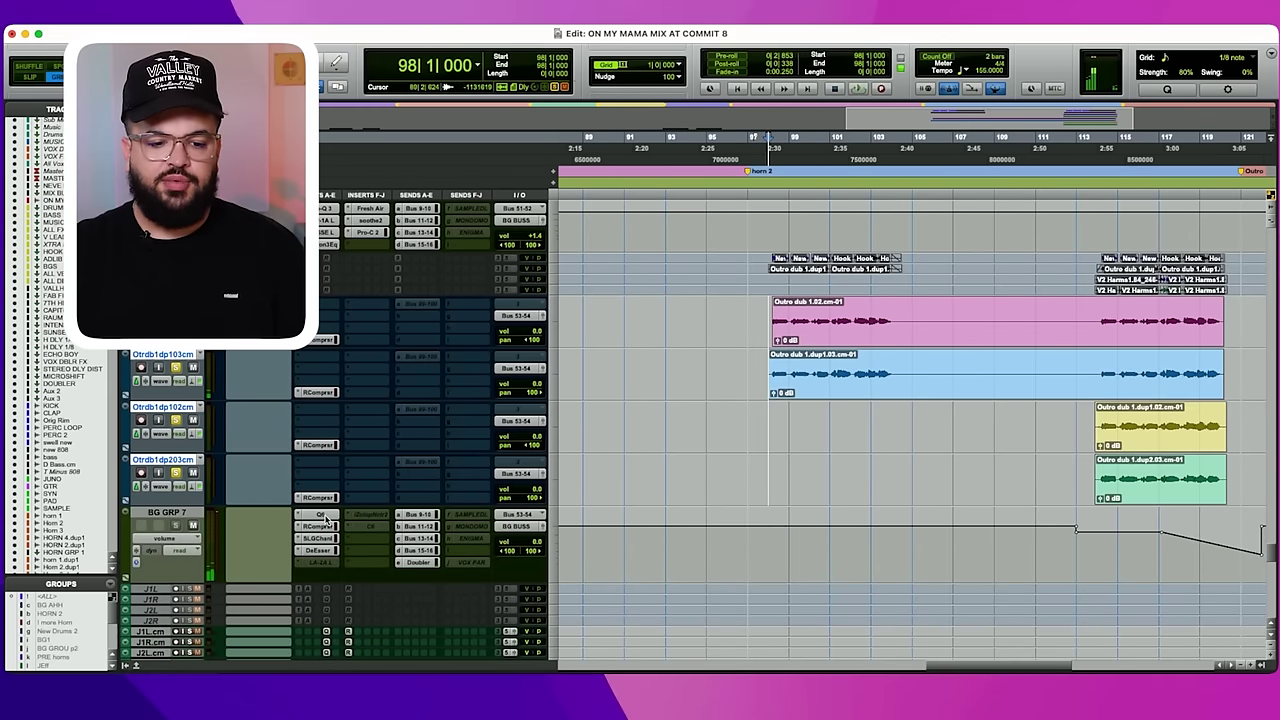
Inspect the RCompressor, DeEsser and SSLGChannel plug-ins on BG GRP 7 during playback, and close the plug-in window.
{"action": "left_click", "coordinate": [320, 514]}
{"action": "left_click", "coordinate": [317, 538]}
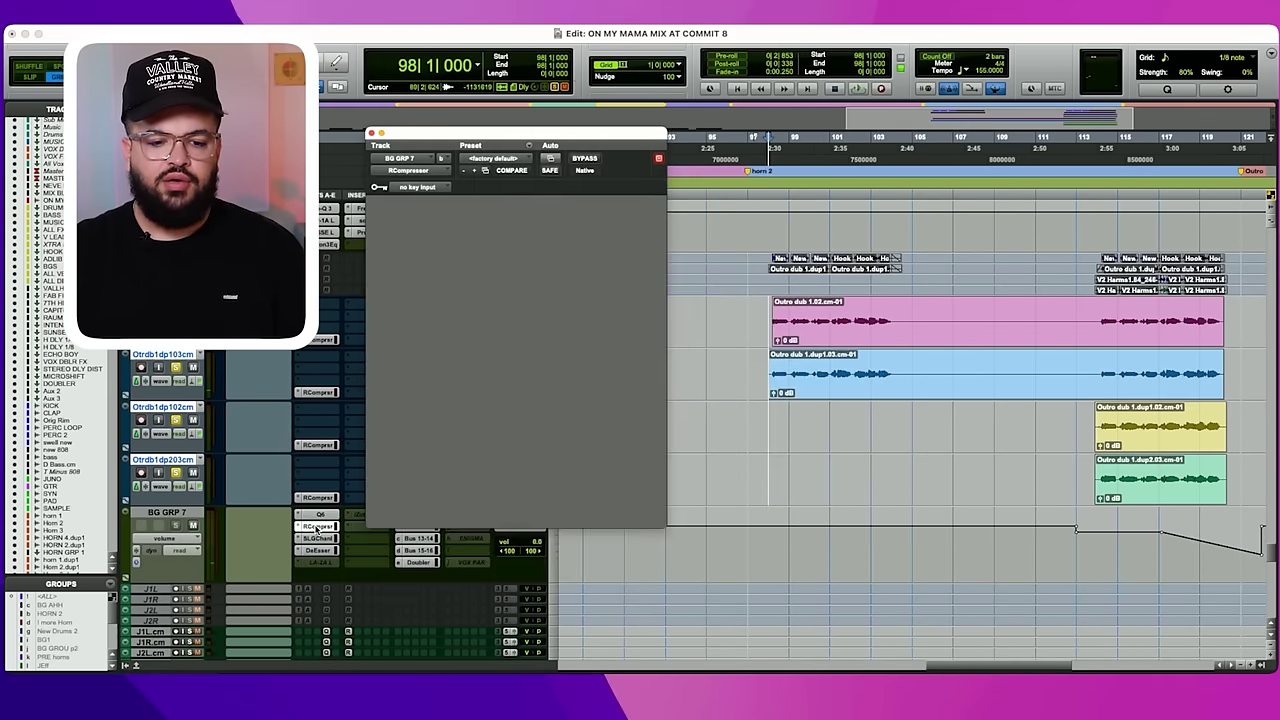
{"action": "left_click", "coordinate": [320, 527]}
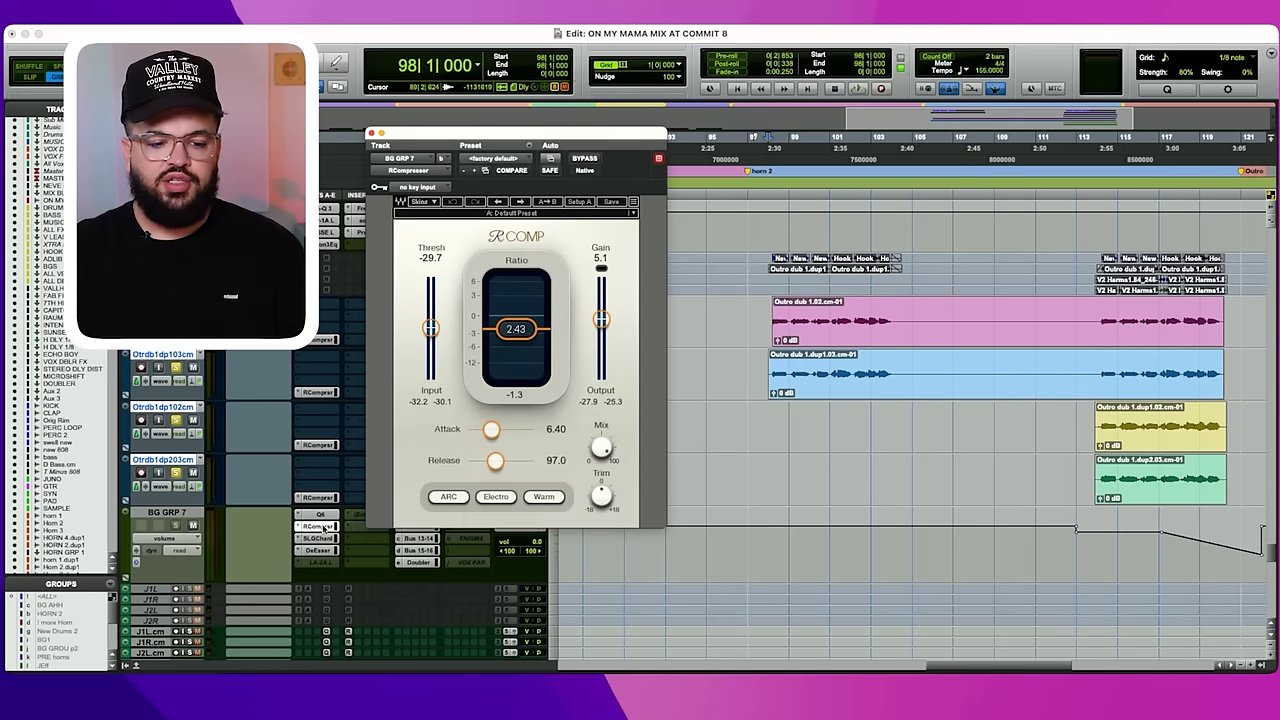
{"action": "left_click", "coordinate": [318, 550]}
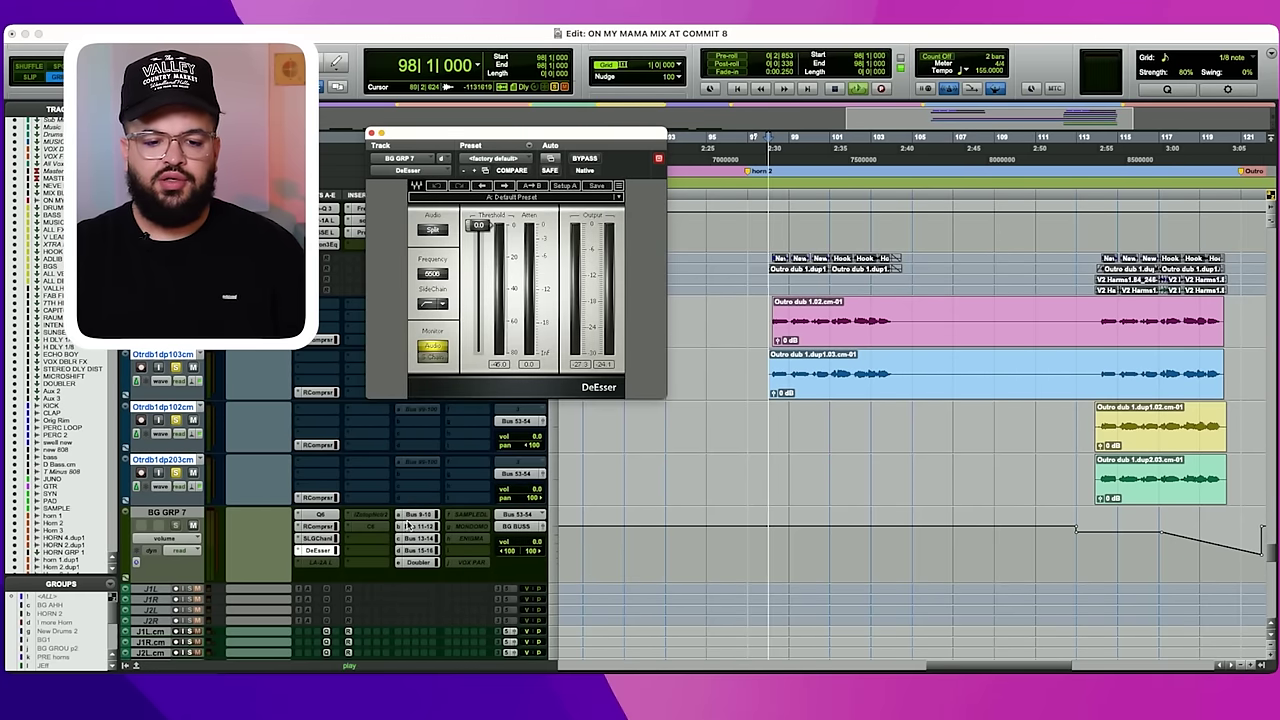
{"action": "left_click", "coordinate": [330, 538]}
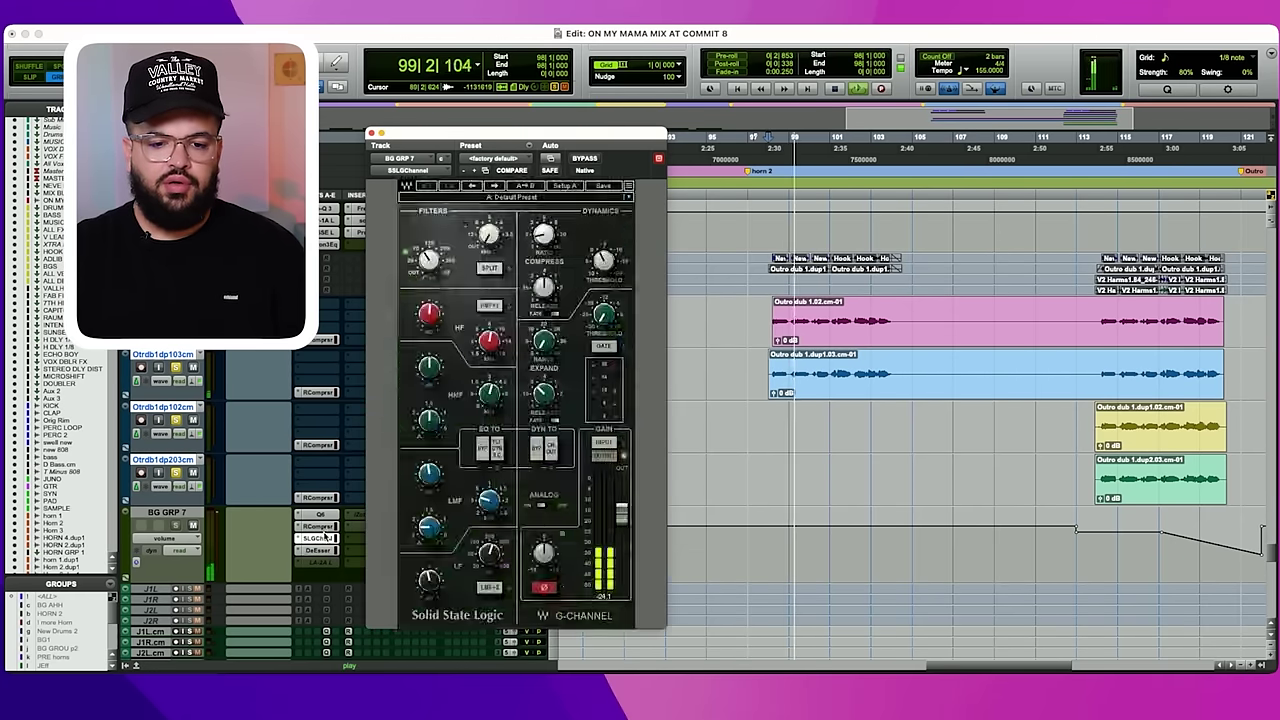
{"action": "left_click", "coordinate": [328, 526]}
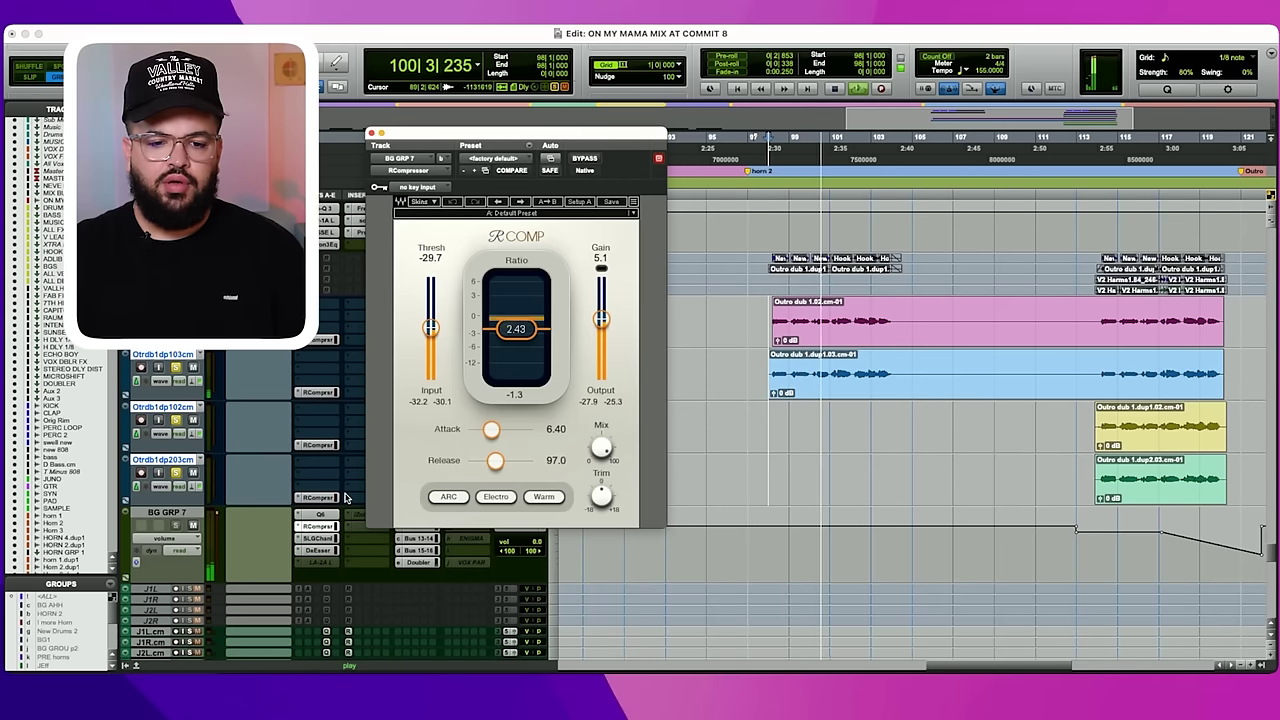
{"action": "left_click", "coordinate": [372, 133]}
{"action": "key", "text": "space"}
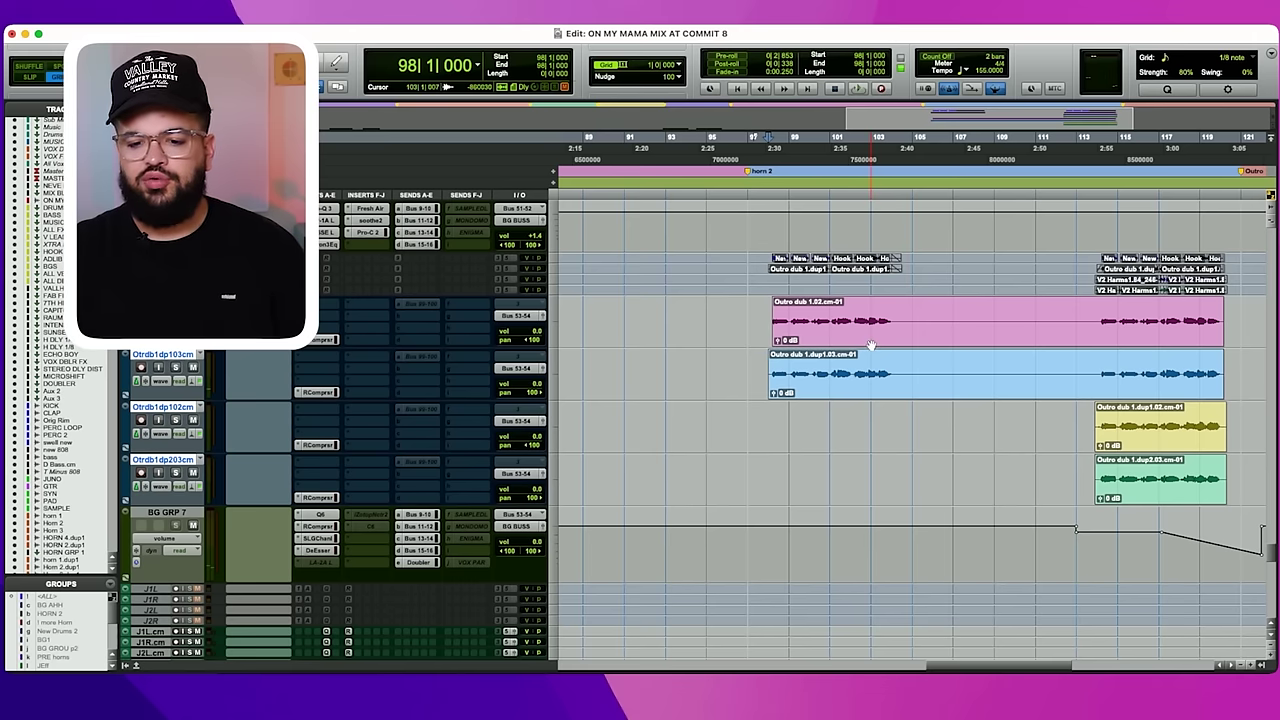
Play the Outro dub vocals from 98|1|000 with the full mix and look down the tracks to BG GRP 8.
{"action": "key", "text": "r"}
{"action": "key", "text": "r"}
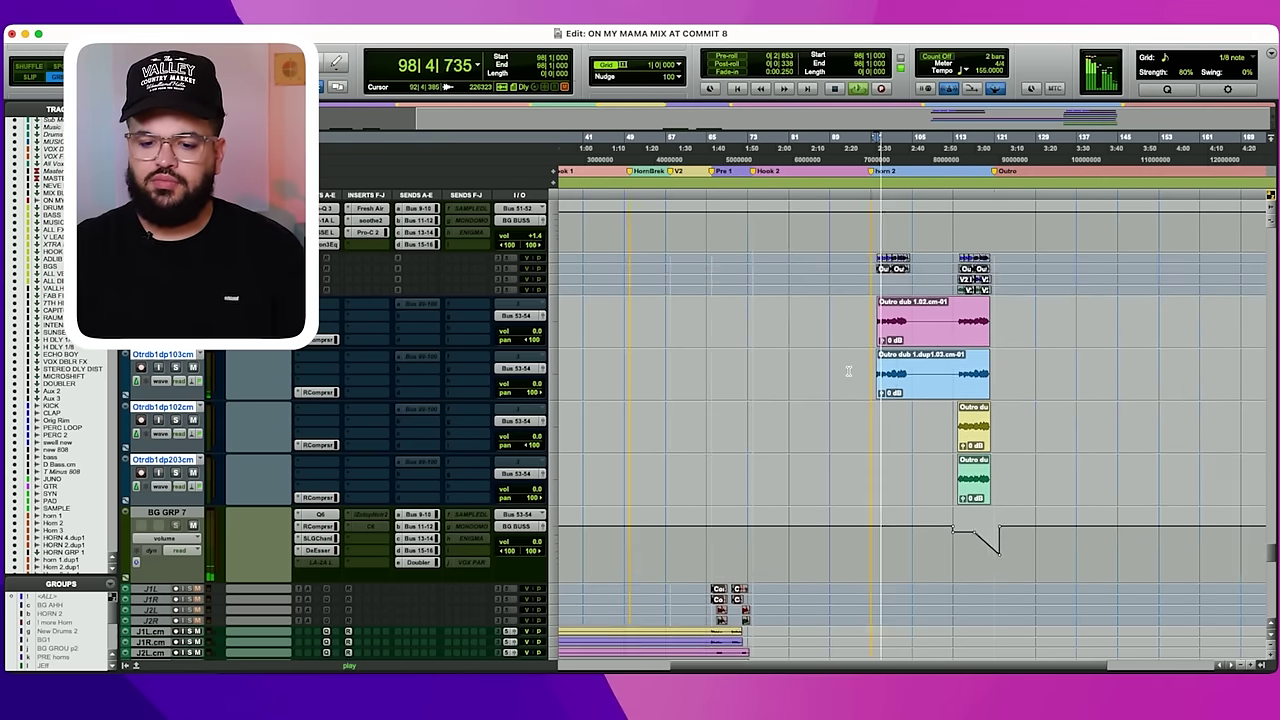
{"action": "scroll", "coordinate": [845, 378], "scroll_direction": "down", "scroll_amount": 3}
{"action": "scroll", "coordinate": [842, 382], "scroll_direction": "down", "scroll_amount": 3}
{"action": "scroll", "coordinate": [880, 390], "scroll_direction": "left", "scroll_amount": 5}
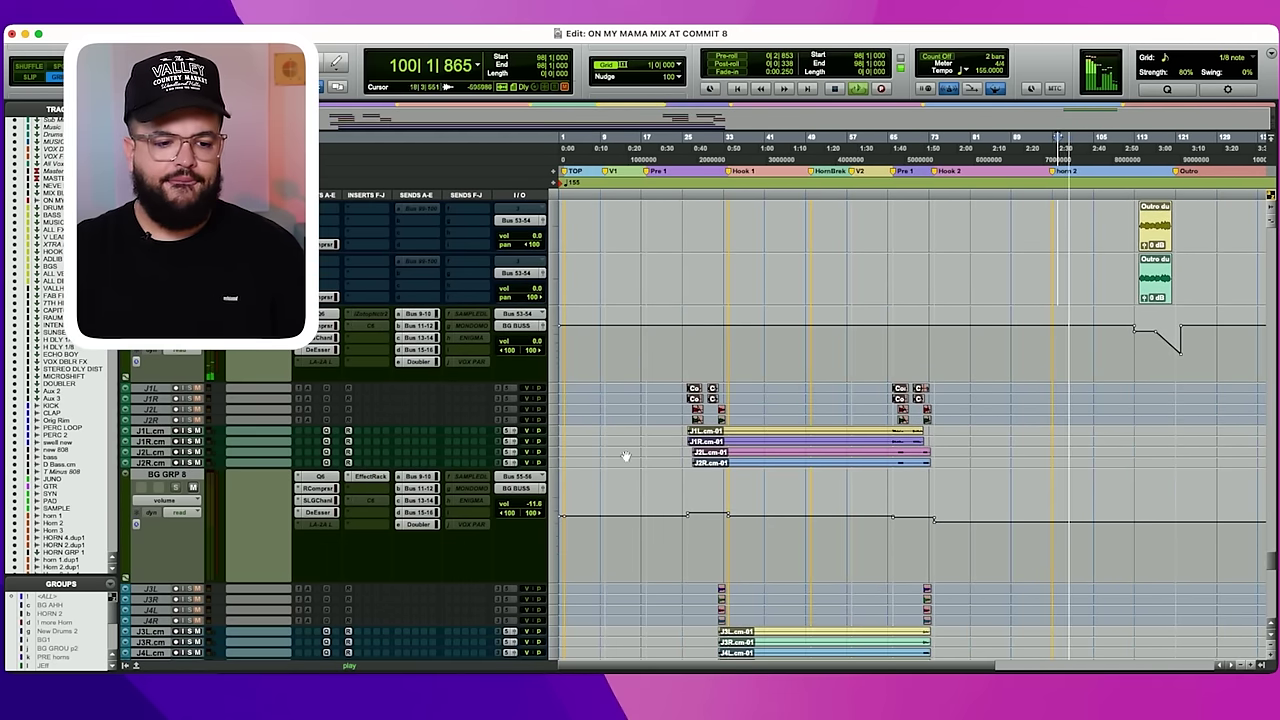
Enlarge the J1L.cm, J1R.cm, J2L.cm and J2R.cm tracks with BG GRP 8, and play the vocals soloed from 26|1|000.
{"action": "left_click", "coordinate": [163, 431]}
{"action": "key", "text": "space"}
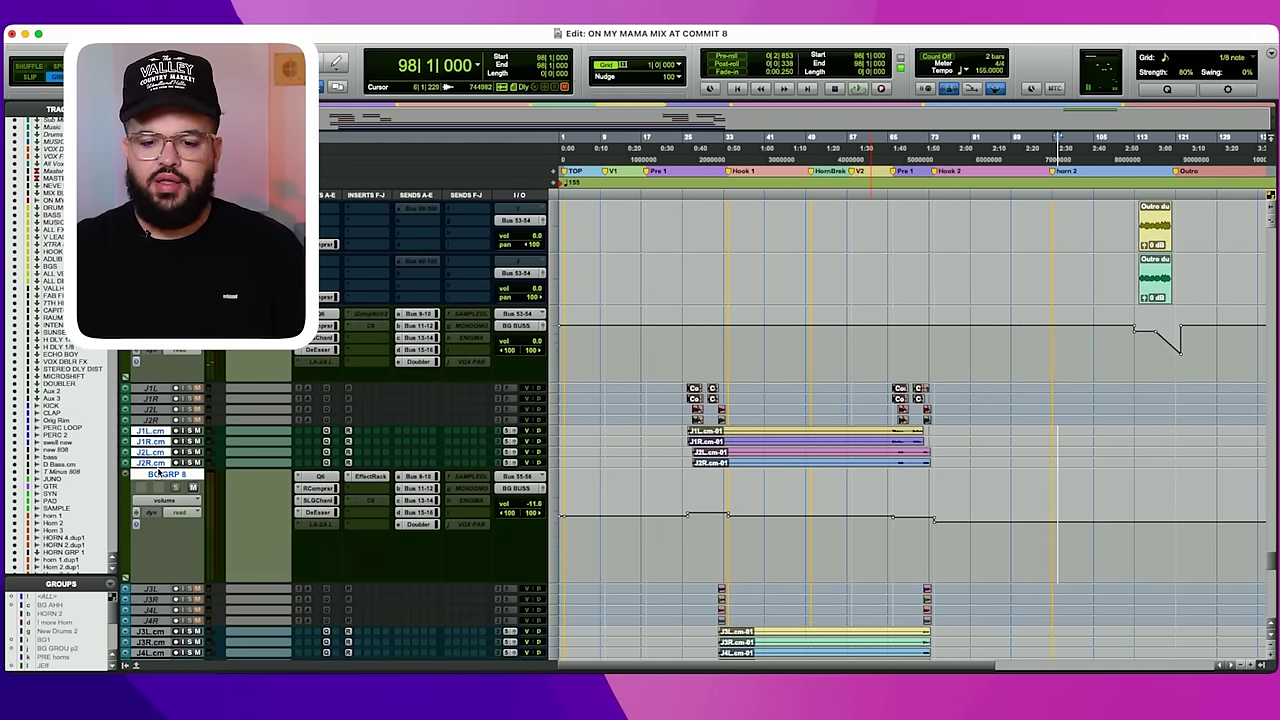
{"action": "key", "text": "e"}
{"action": "left_click", "coordinate": [731, 329]}
{"action": "key", "text": "t"}
{"action": "key", "text": "t"}
{"action": "key", "text": "t"}
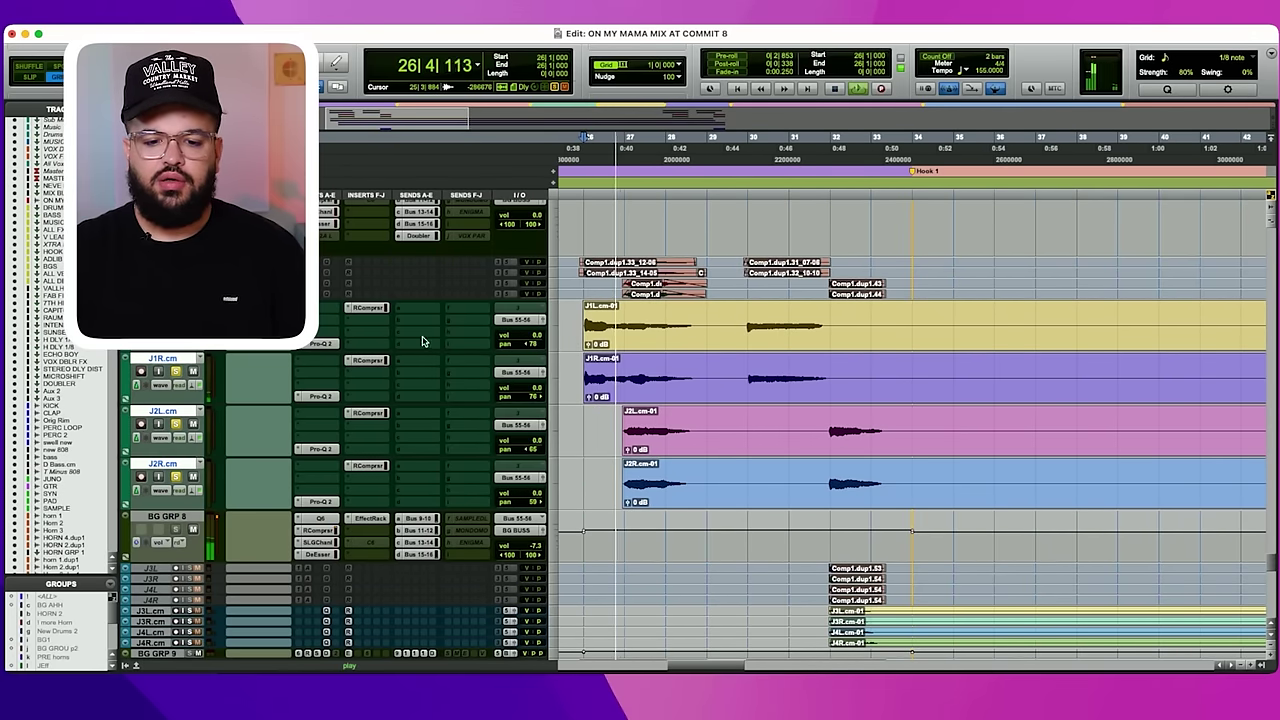
Play the J1 and J2 background vocals from 26|1|000 with the full mix.
{"action": "key", "text": "space"}
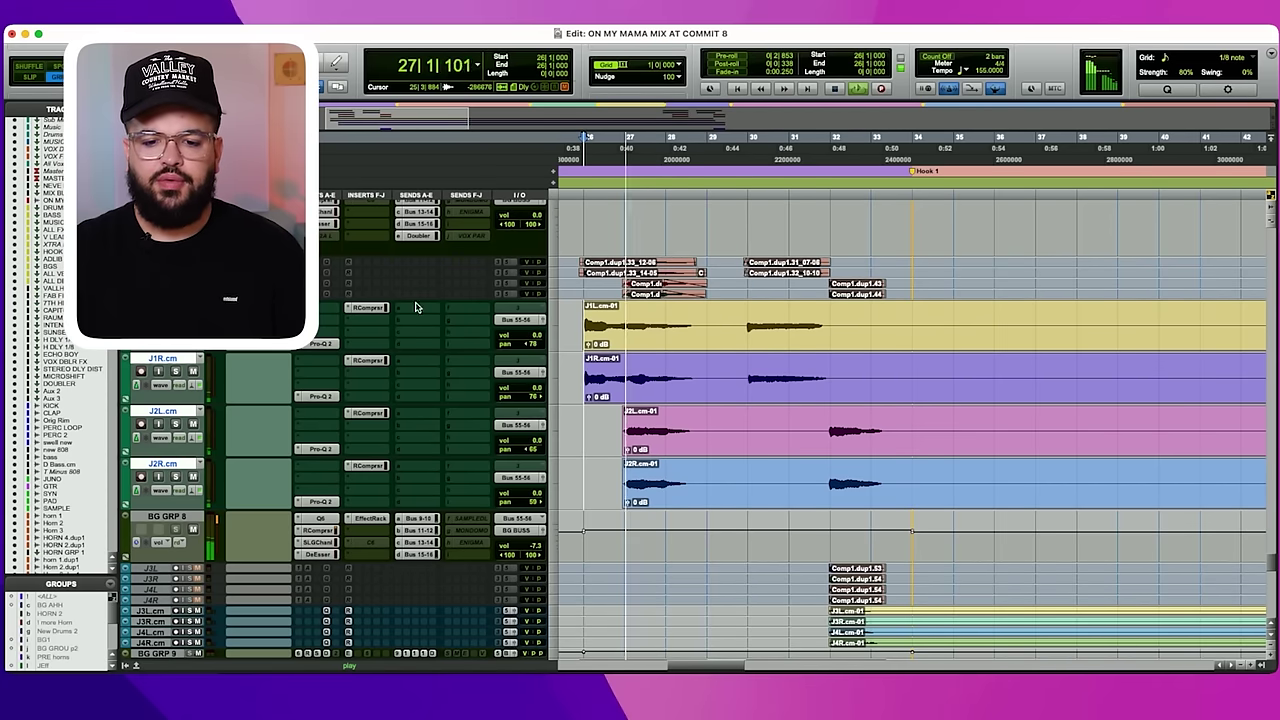
{"action": "scroll", "coordinate": [528, 323], "scroll_direction": "down", "scroll_amount": 3}
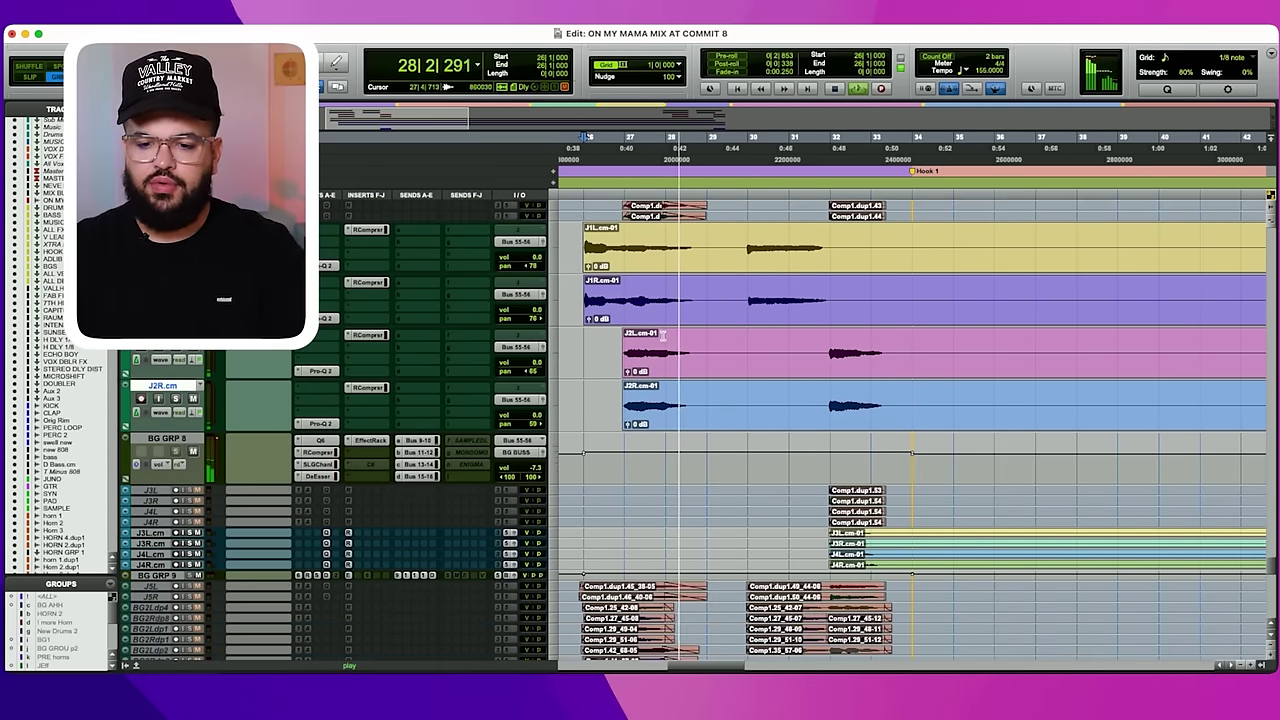
{"action": "key", "text": "r"}
{"action": "key", "text": "r"}
{"action": "key", "text": "r"}
{"action": "key", "text": "space"}
Enlarge the J3L.cm, J3R.cm, J4L.cm, J4R.cm and BG GRP 9 tracks.
{"action": "left_click", "coordinate": [767, 475]}
{"action": "key", "text": "t"}
{"action": "key", "text": "t"}
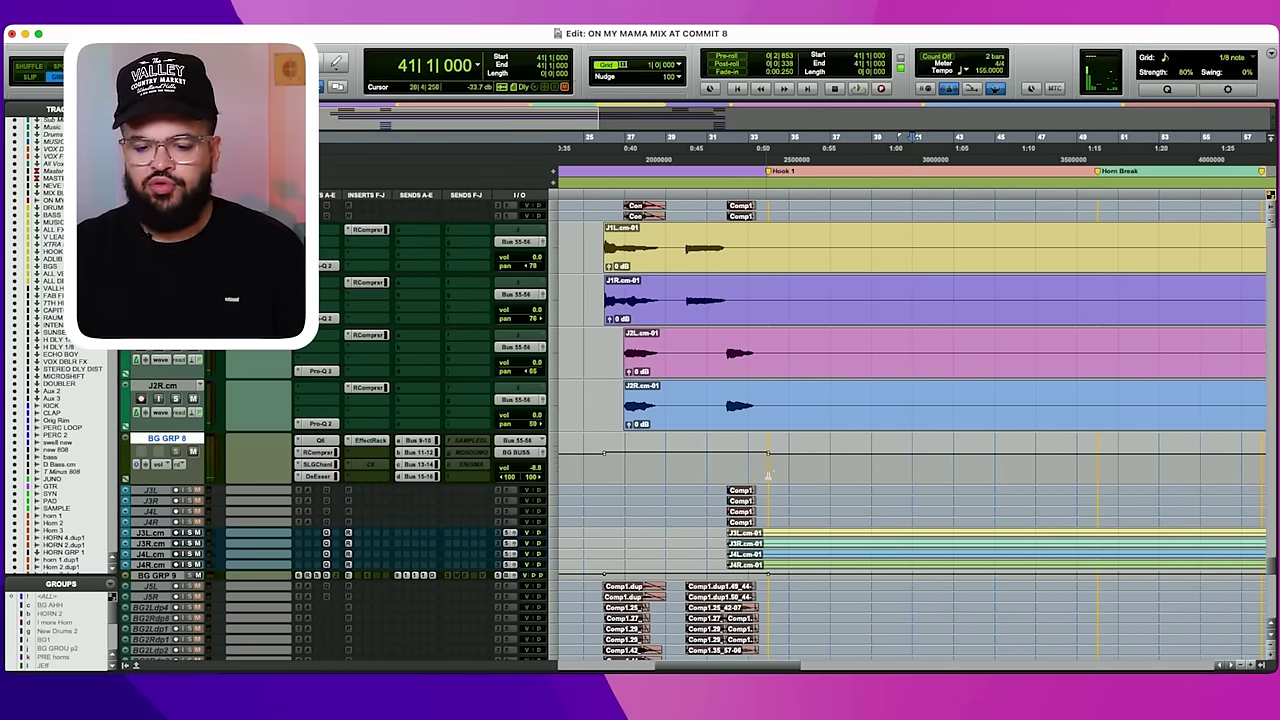
{"action": "scroll", "coordinate": [481, 509], "scroll_direction": "down", "scroll_amount": 3}
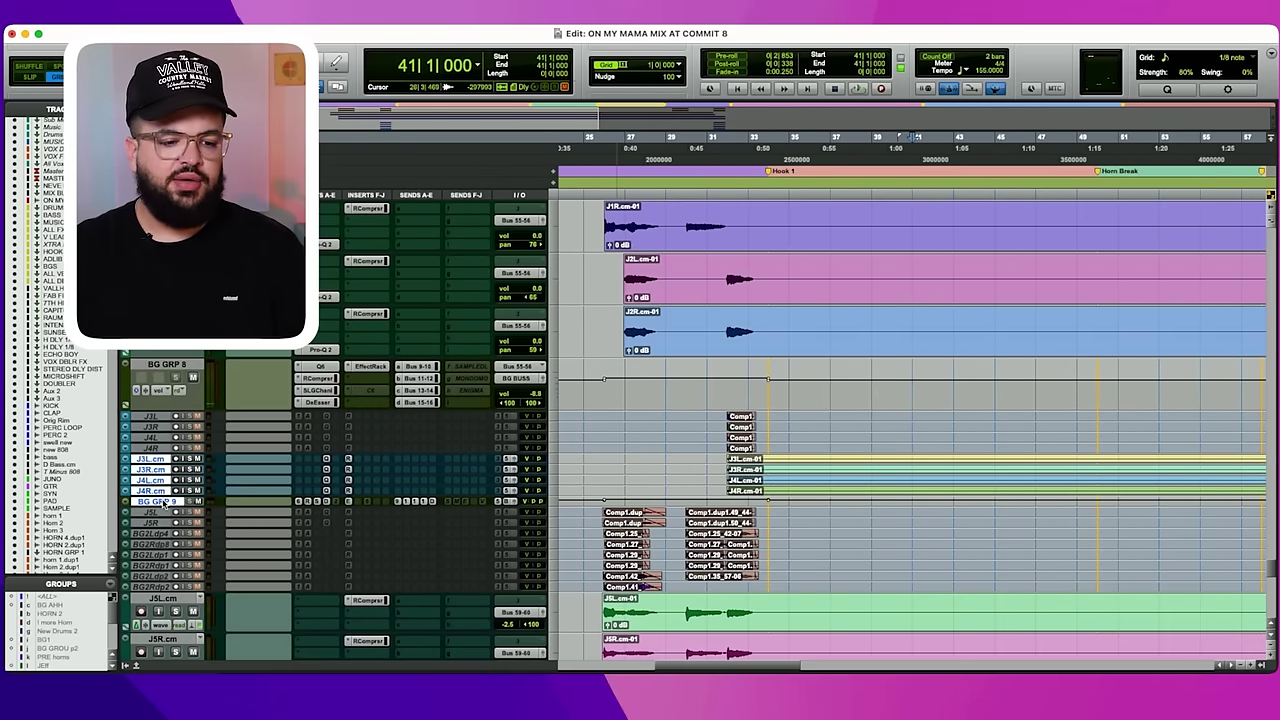
{"action": "key", "text": "ctrl+Up"}
{"action": "key", "text": "ctrl+Up"}
{"action": "key", "text": "ctrl+Up"}
Select the J3 and J4 vocal tracks from 31|1|000 to Hook 1 and play that range soloed.
{"action": "left_click", "coordinate": [771, 311]}
{"action": "key", "text": "t"}
{"action": "key", "text": "t"}
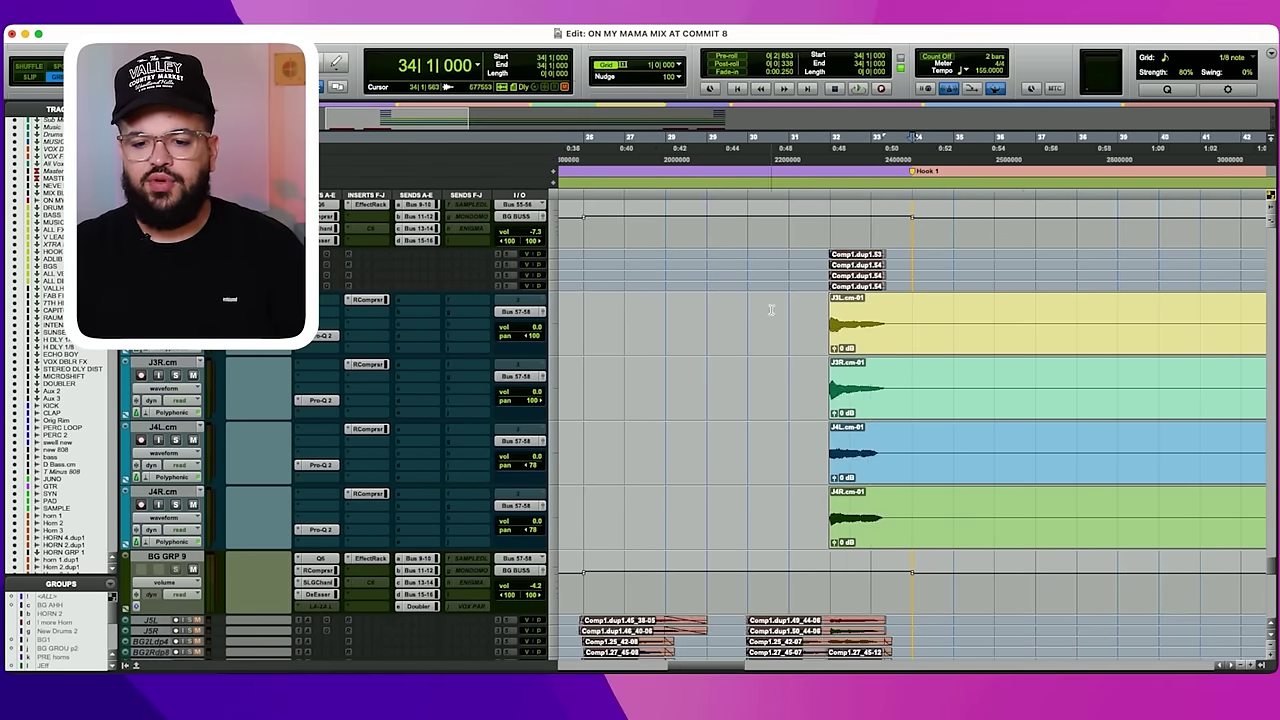
{"action": "left_click_drag", "start_coordinate": [905, 328], "coordinate": [688, 516]}
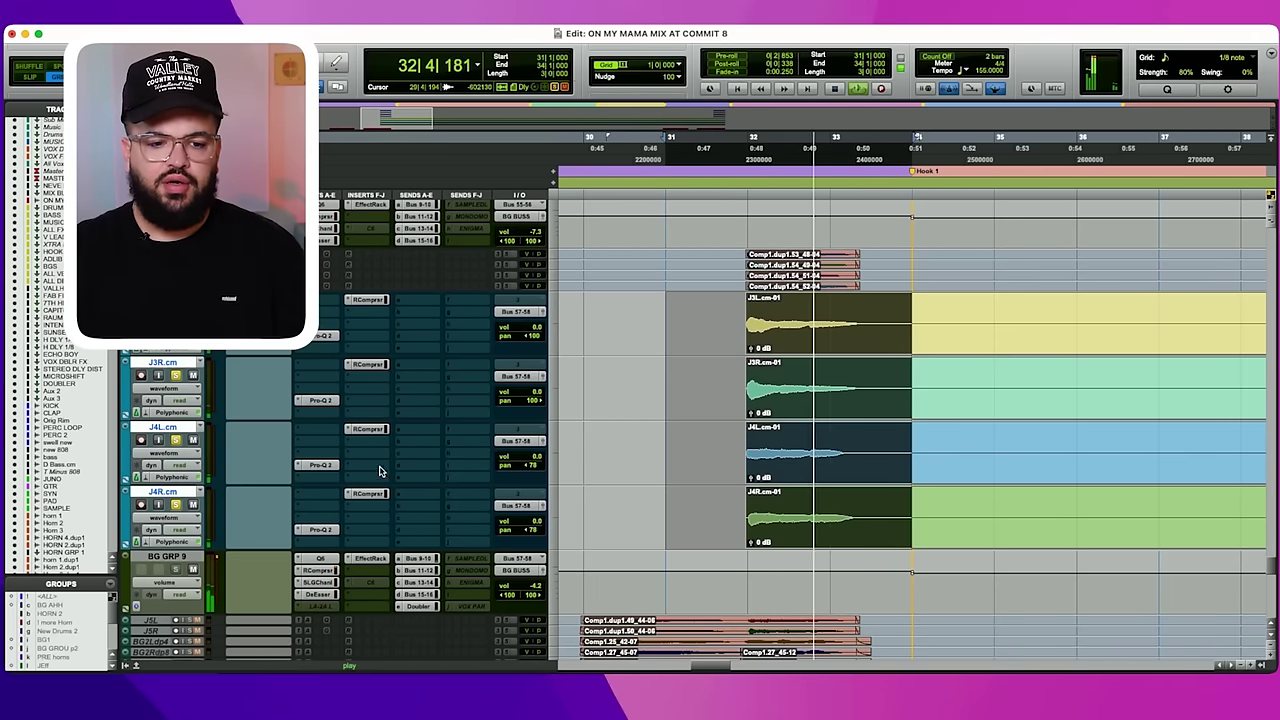
{"action": "key", "text": "space"}
Unsolo the J3 and J4 vocal tracks and play them from 32|1|000 with the full mix.
{"action": "left_click", "coordinate": [732, 321]}
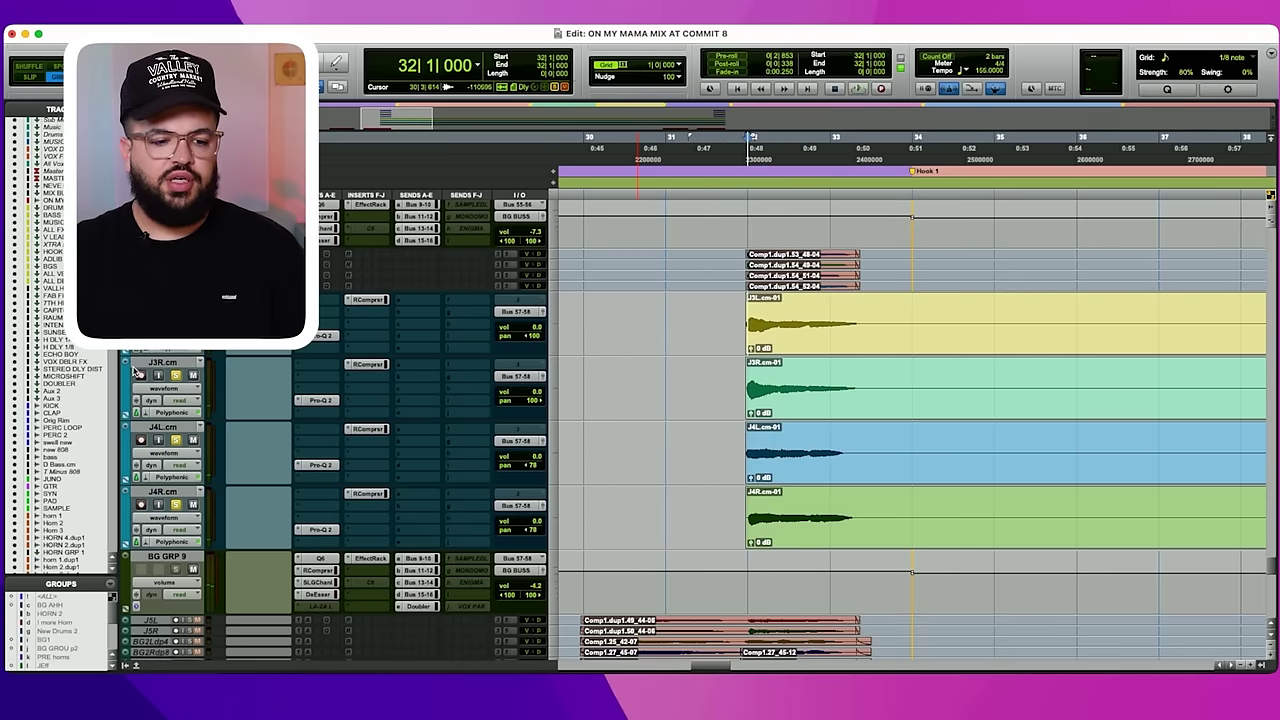
{"action": "left_click", "coordinate": [184, 491], "text": "shift"}
{"action": "key", "text": "r"}
{"action": "key", "text": "r"}
{"action": "key", "text": "r"}
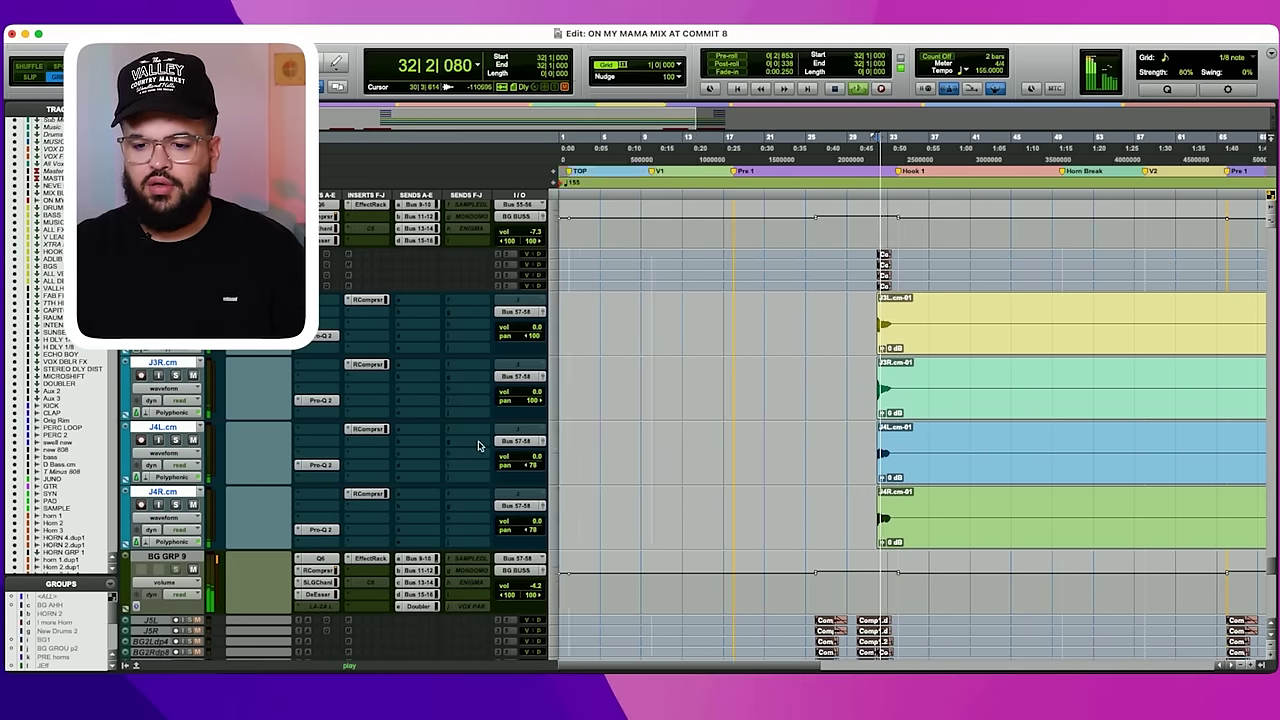
{"action": "scroll", "coordinate": [517, 443], "scroll_direction": "right", "scroll_amount": 2}
{"action": "key", "text": "space"}
Replay the J3 and J4 vocals from 32|1|000 and look over the tracks from J5L.cm down to BG GRP 10.
{"action": "key", "text": "t"}
{"action": "key", "text": "t"}
{"action": "scroll", "coordinate": [867, 347], "scroll_direction": "down", "scroll_amount": 2}
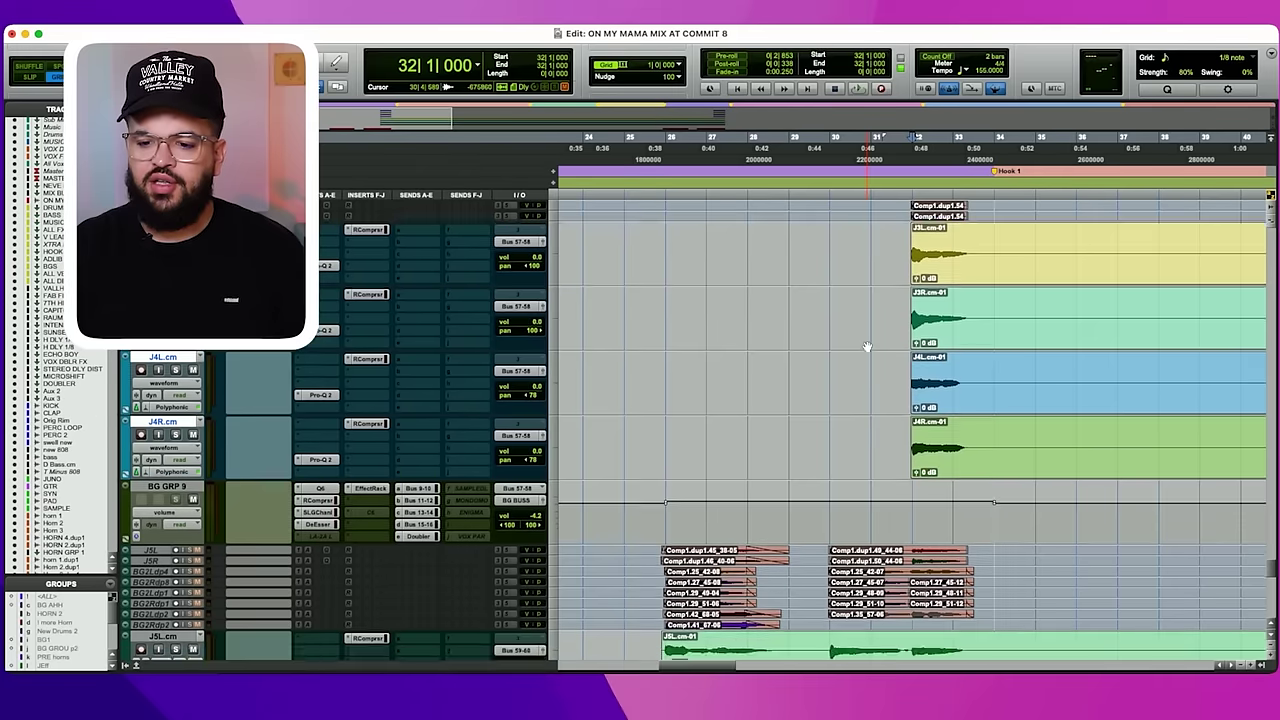
{"action": "scroll", "coordinate": [867, 347], "scroll_direction": "right", "scroll_amount": 3}
{"action": "key", "text": "space"}
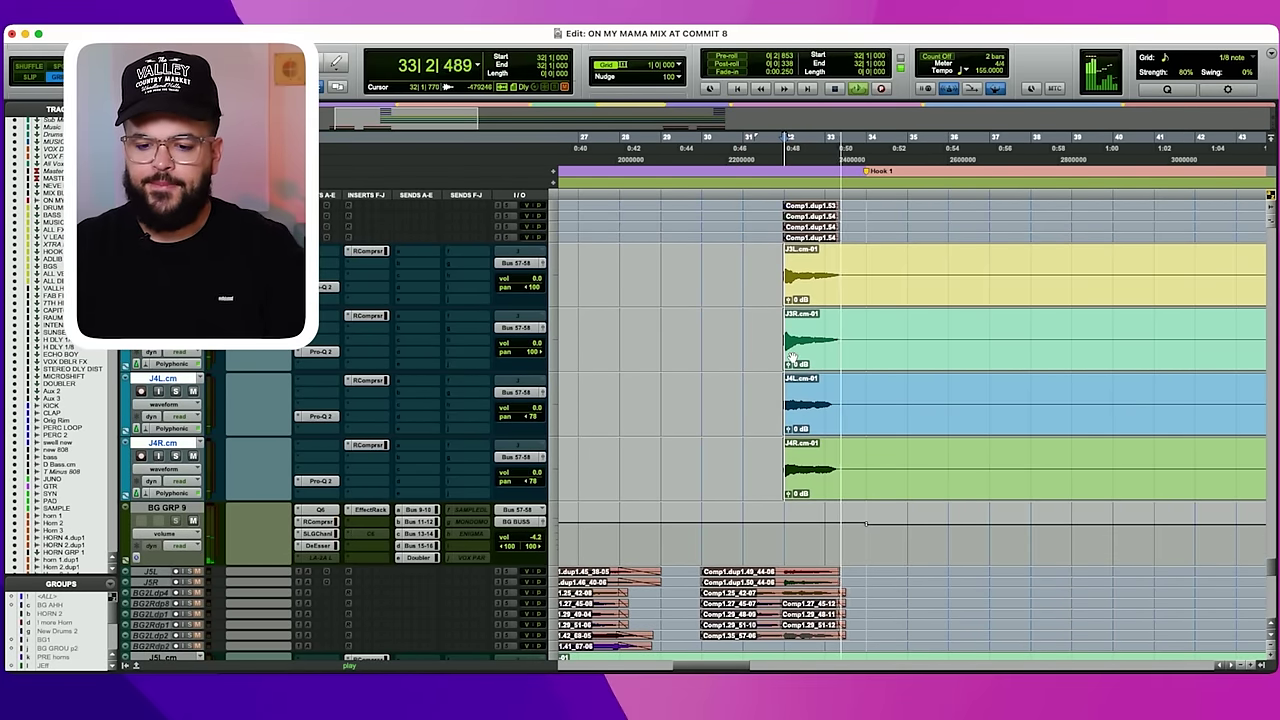
{"action": "key", "text": "r"}
{"action": "key", "text": "r"}
{"action": "key", "text": "r"}
{"action": "scroll", "coordinate": [850, 377], "scroll_direction": "down", "scroll_amount": 9}
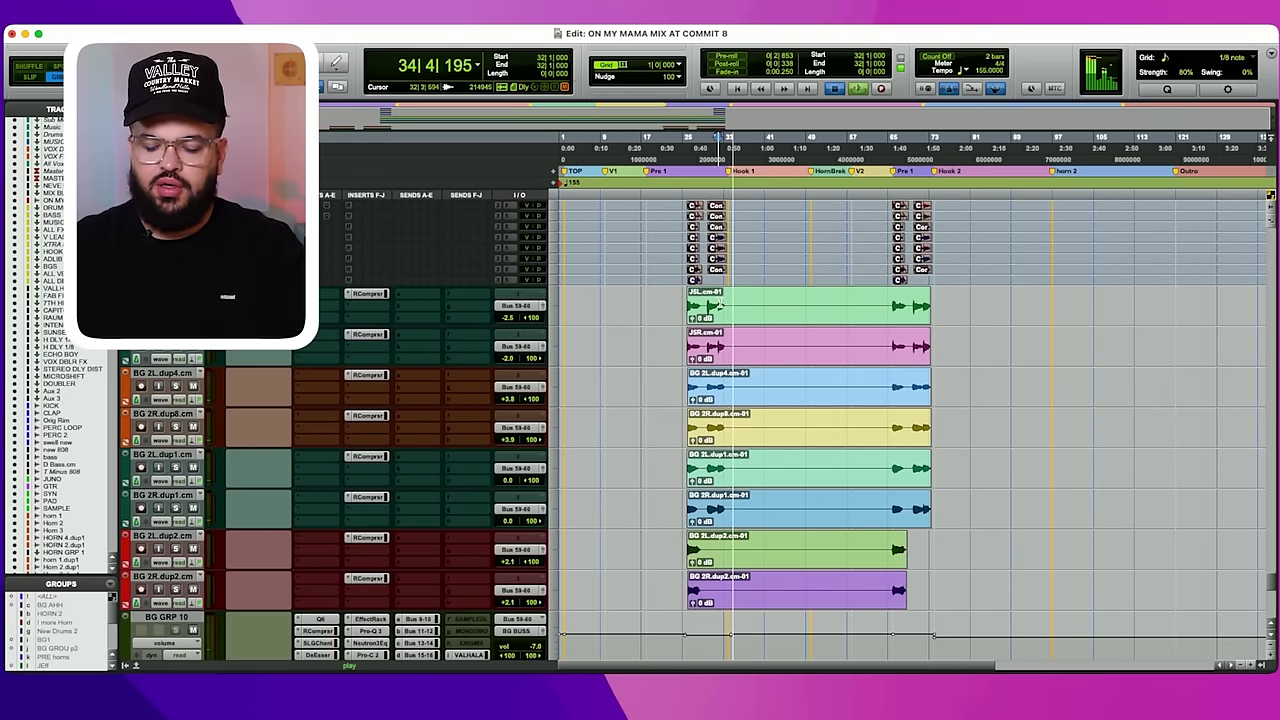
Solo the BG GRP 10 vocal tracks and play them from 25|4|049, first alone and again with the full mix.
{"action": "key", "text": "space"}
{"action": "key", "text": "t"}
{"action": "key", "text": "t"}
{"action": "key", "text": "t"}
{"action": "scroll", "coordinate": [177, 495], "scroll_direction": "down", "scroll_amount": 1}
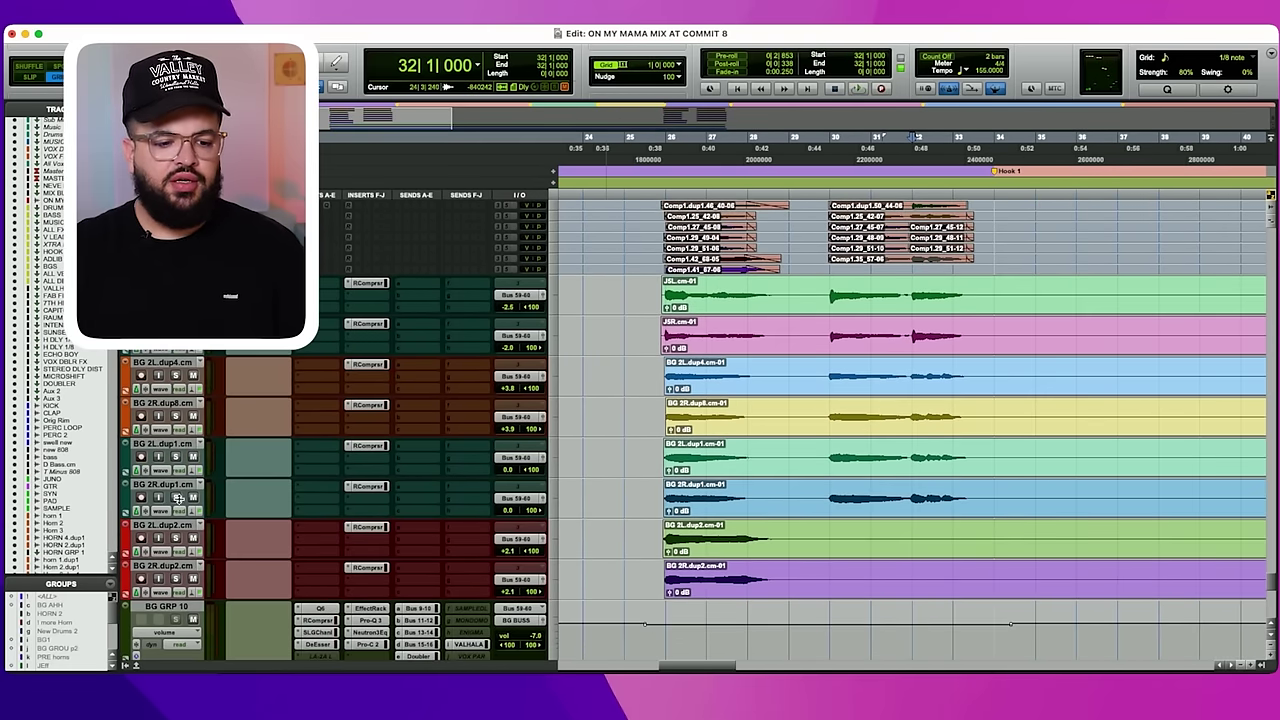
{"action": "left_click", "coordinate": [172, 567], "text": "shift"}
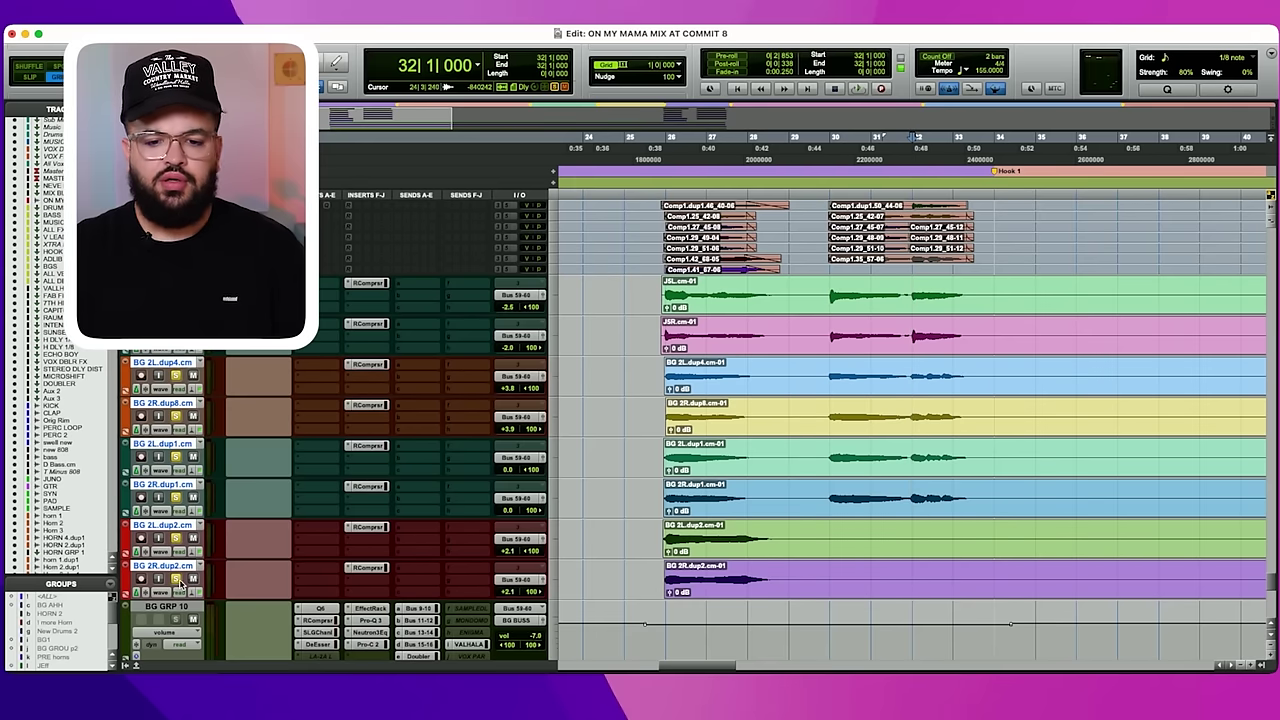
{"action": "left_click", "coordinate": [655, 288]}
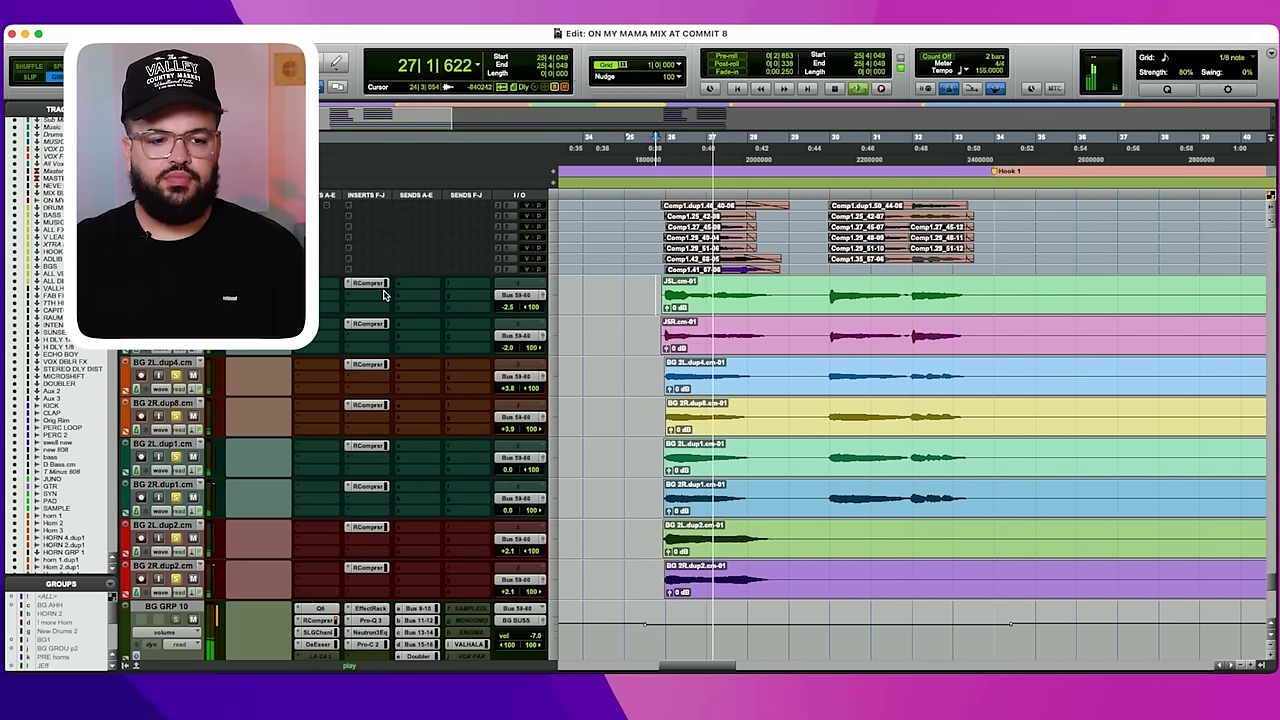
{"action": "key", "text": "space"}
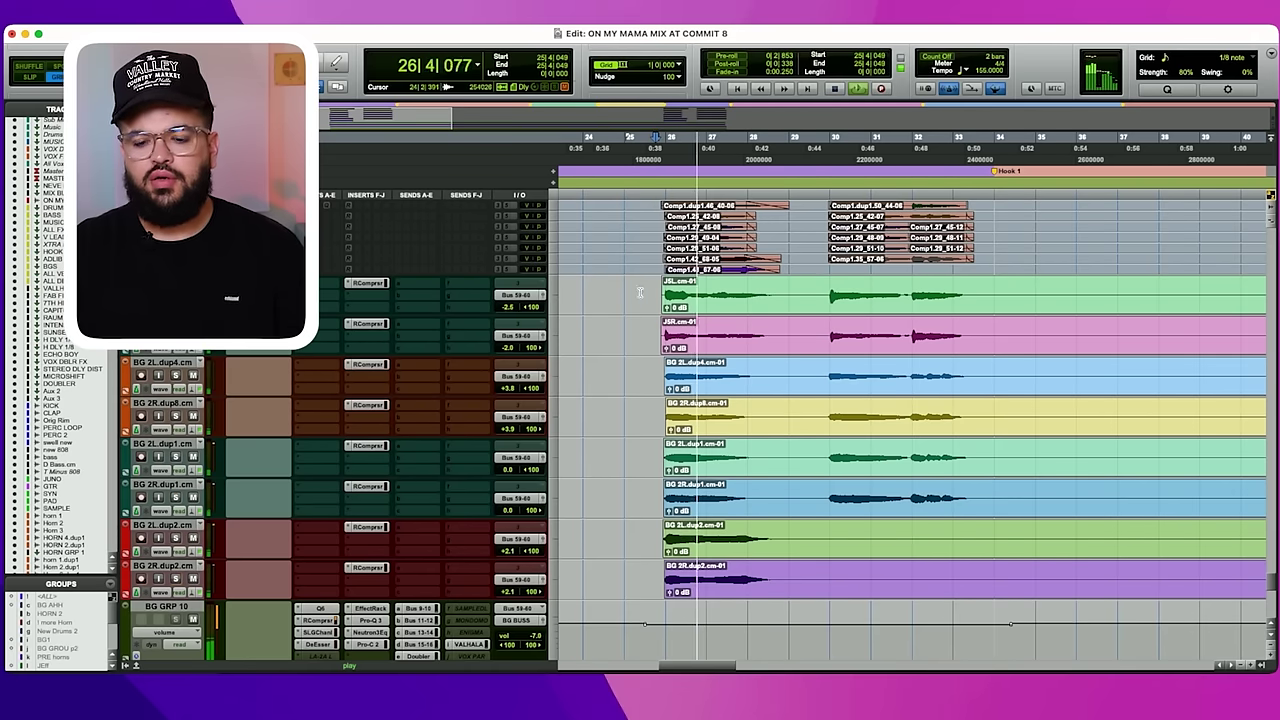
Play the full mix from 29|1|000, stop, and look back over the vocal tracks above BG GRP 10.
{"action": "key", "text": "r"}
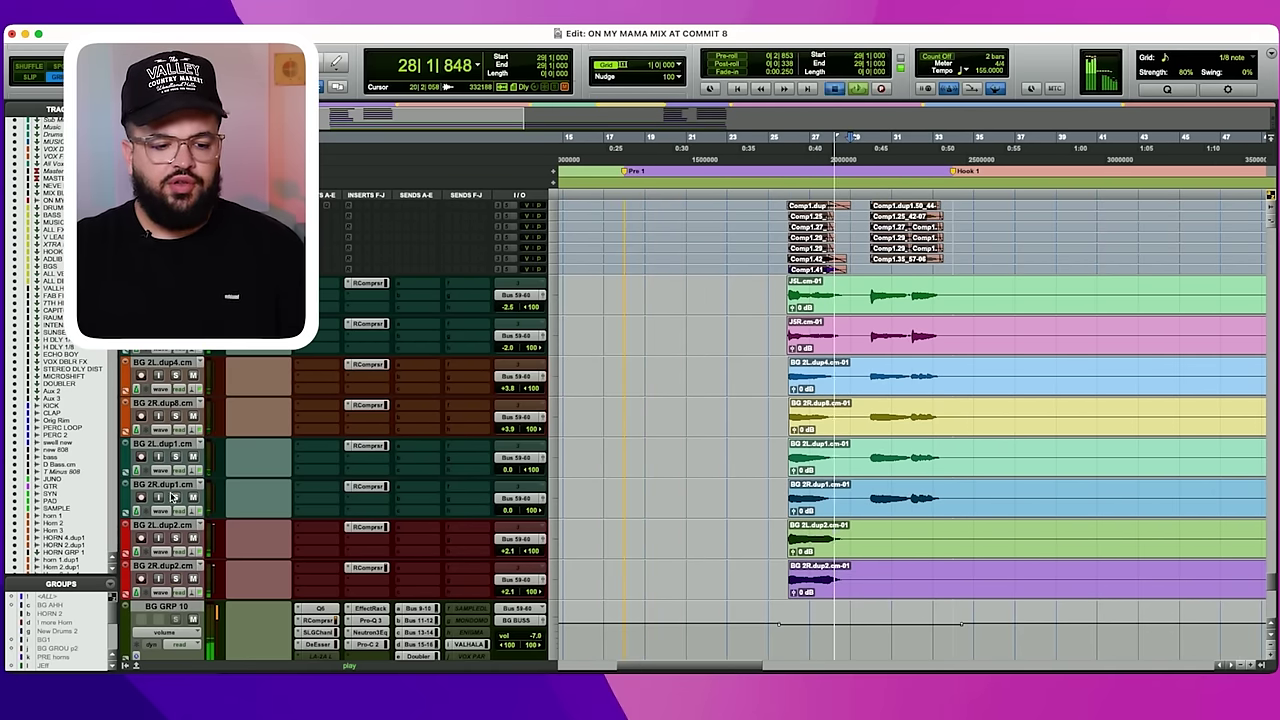
{"action": "key", "text": "space"}
{"action": "scroll", "coordinate": [334, 428], "scroll_direction": "up", "scroll_amount": 15}
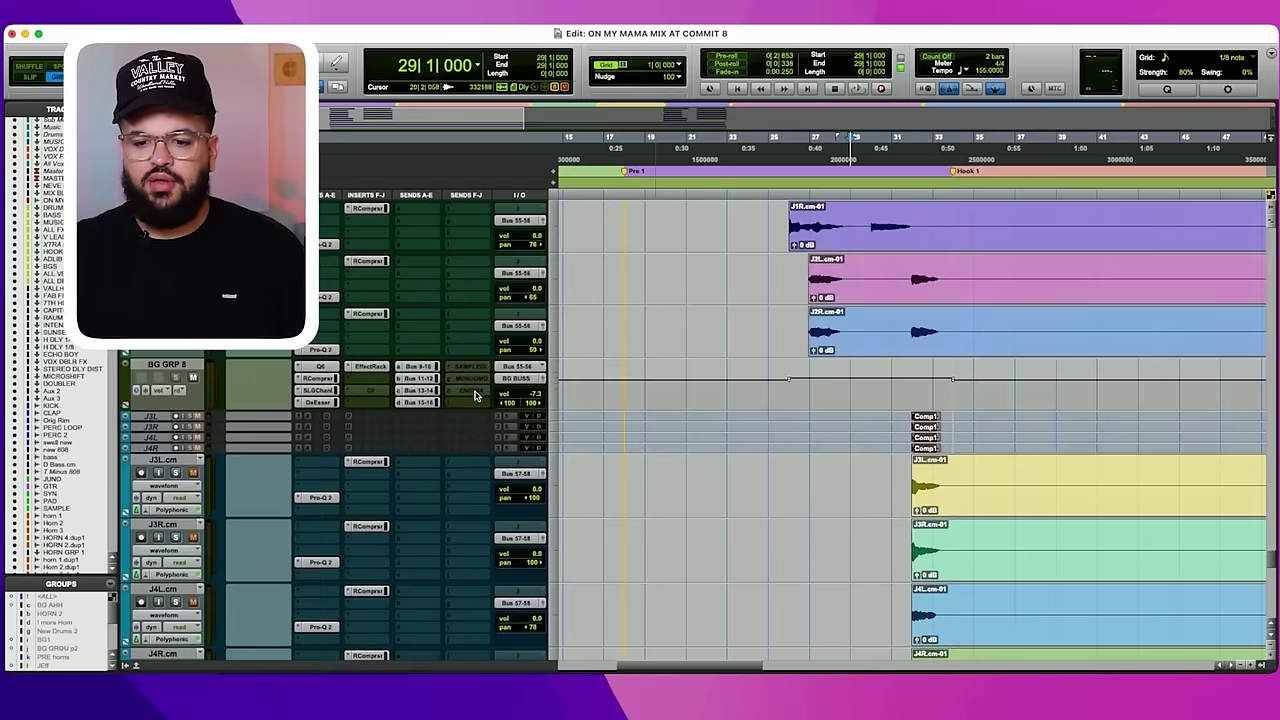
{"action": "scroll", "coordinate": [190, 412], "scroll_direction": "up", "scroll_amount": 5}
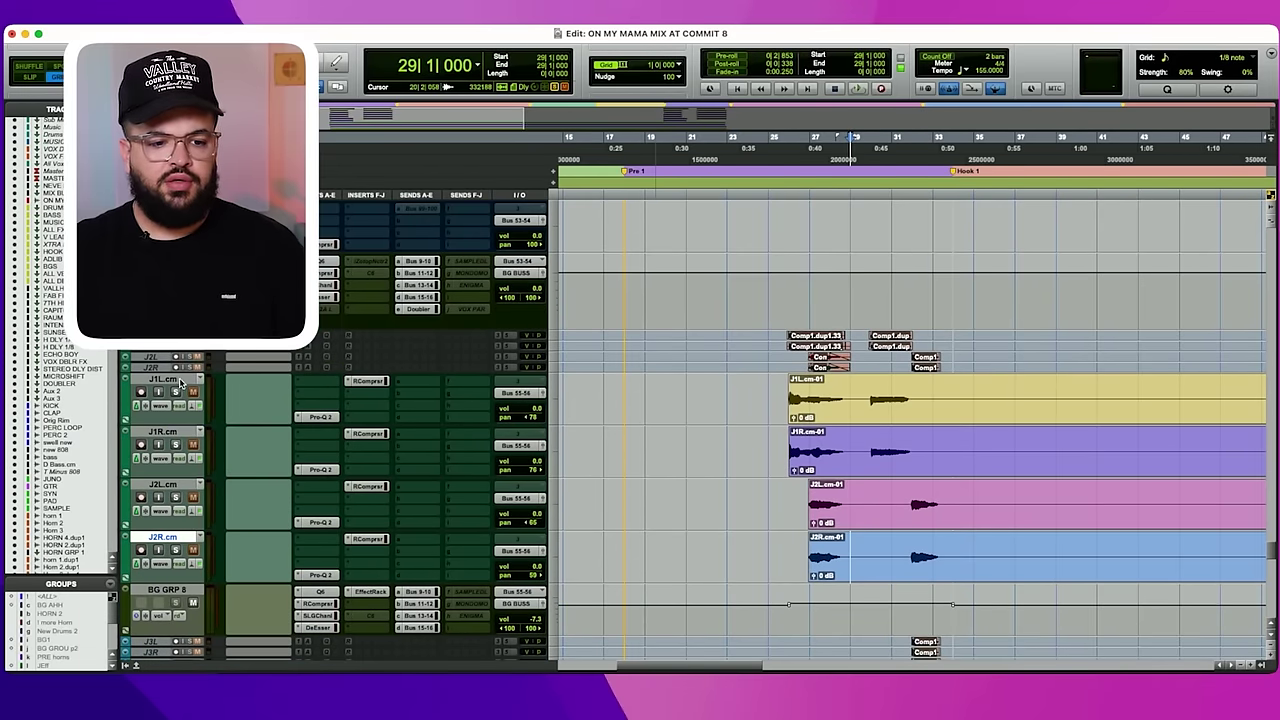
{"action": "scroll", "coordinate": [386, 343], "scroll_direction": "up", "scroll_amount": 15}
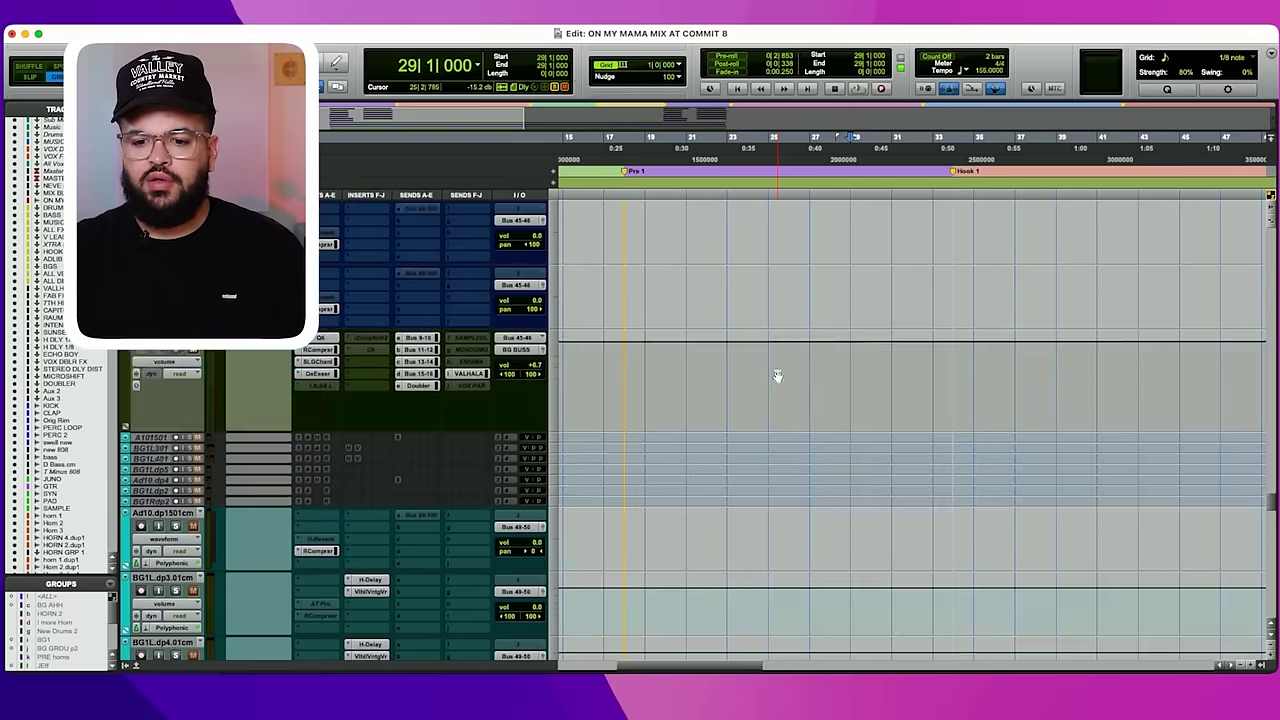
{"action": "scroll", "coordinate": [777, 375], "scroll_direction": "up", "scroll_amount": 15}
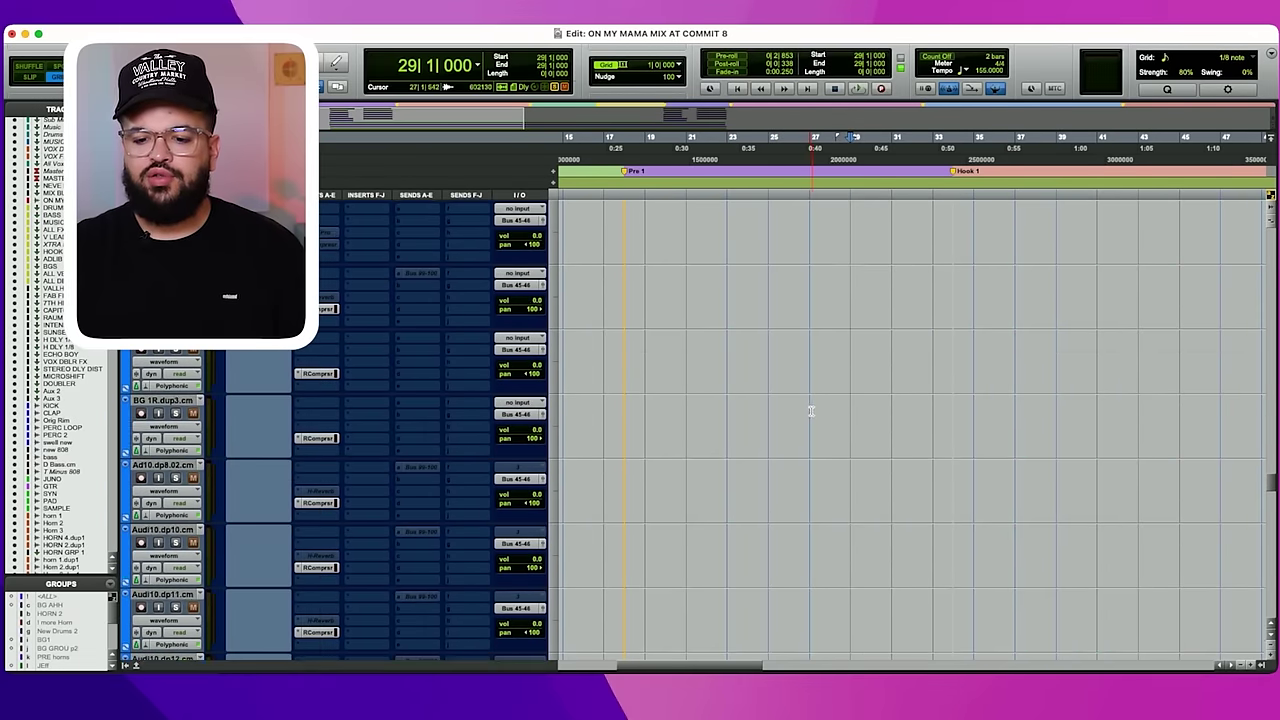
{"action": "scroll", "coordinate": [810, 411], "scroll_direction": "up", "scroll_amount": 8}
Play the BG GRP 10 vocal tracks soloed from 26|3|593 and again from 25|1|375.
{"action": "key", "text": "space"}
{"action": "scroll", "coordinate": [801, 427], "scroll_direction": "up", "scroll_amount": 15}
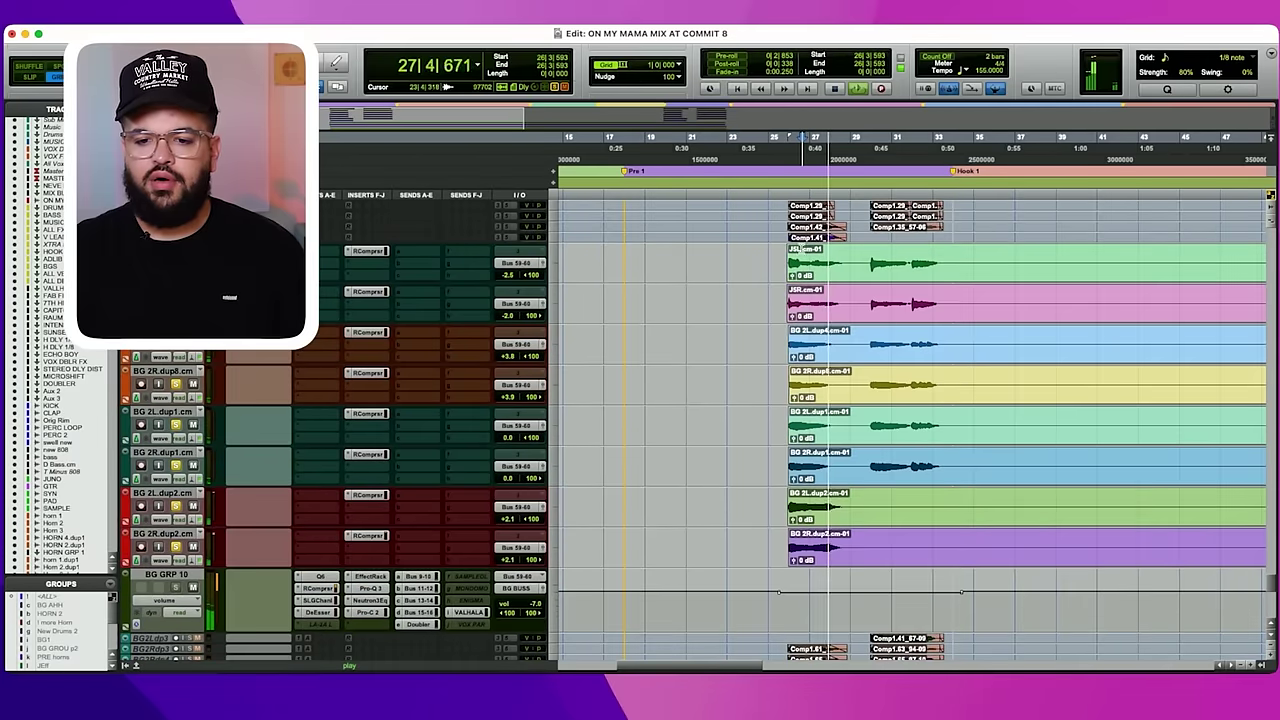
{"action": "key", "text": "space"}
{"action": "left_click", "coordinate": [770, 258]}
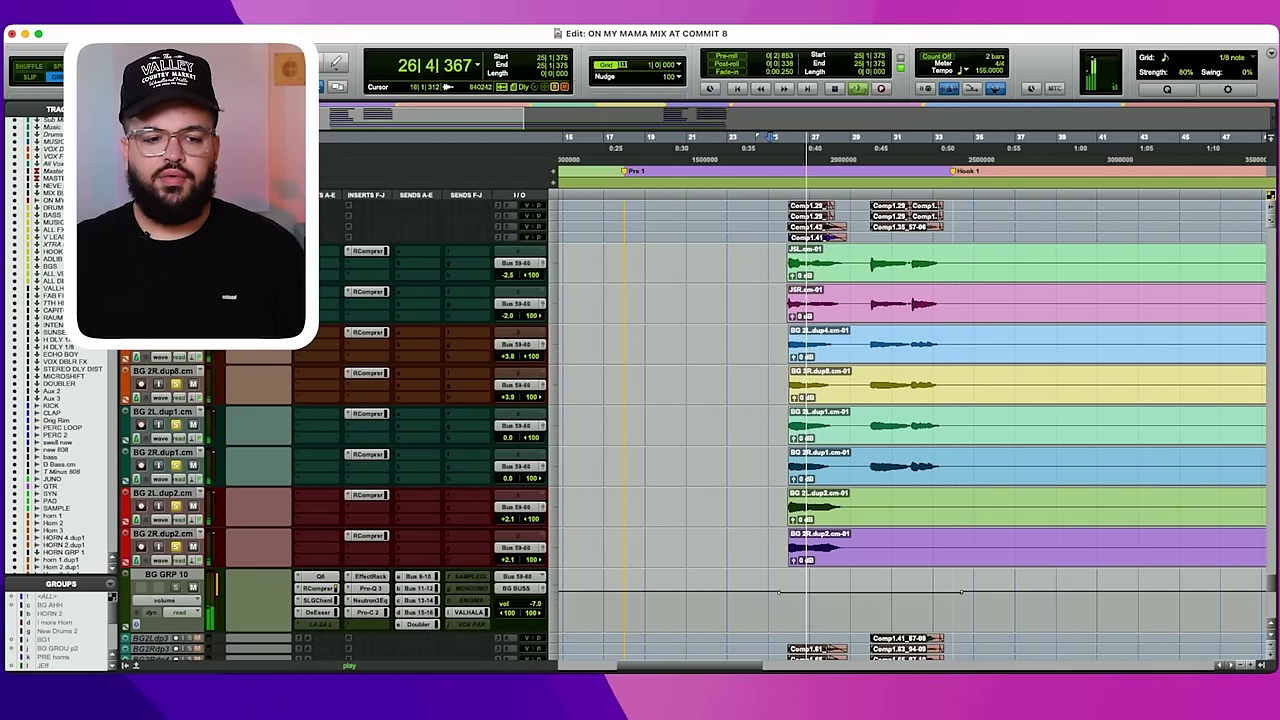
Select the BG 2L.dup3.cm, BG 2R.dup3.cm and BG 2R.dup4.cm tracks above BG GRP 11 and enlarge them.
{"action": "scroll", "coordinate": [757, 349], "scroll_direction": "down", "scroll_amount": 8}
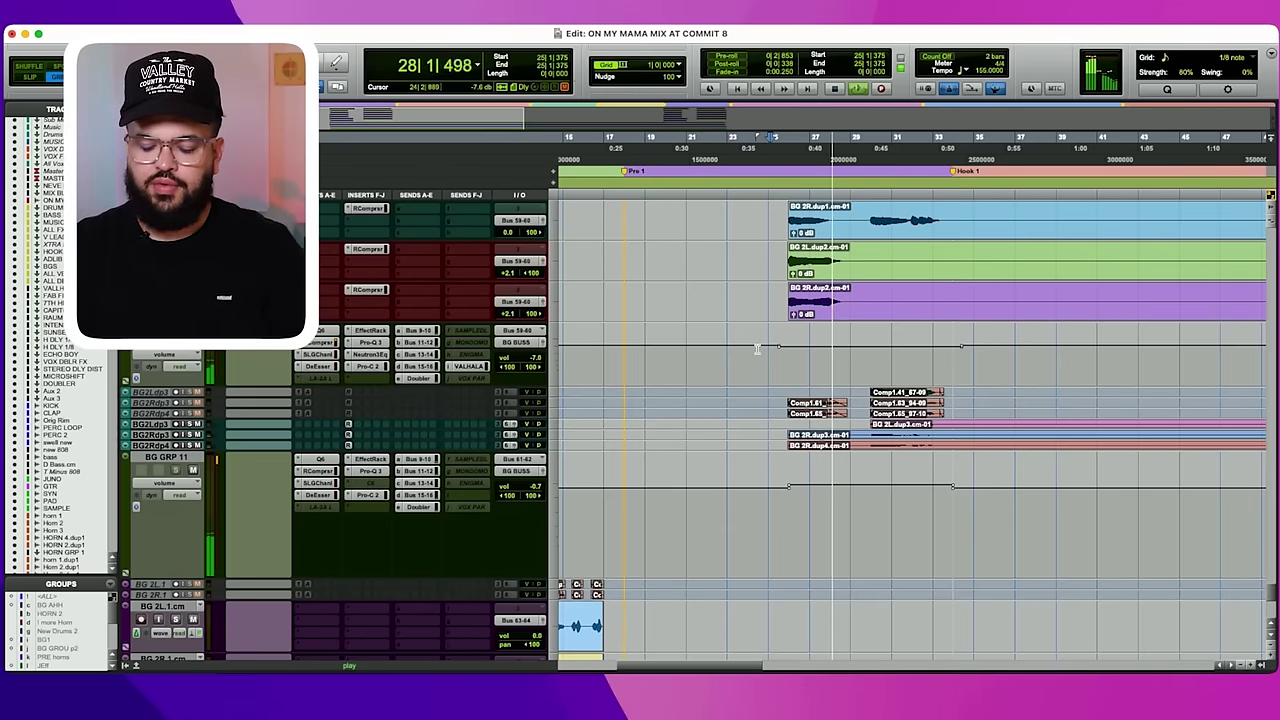
{"action": "key", "text": "r"}
{"action": "key", "text": "r"}
{"action": "scroll", "coordinate": [842, 363], "scroll_direction": "down", "scroll_amount": 1}
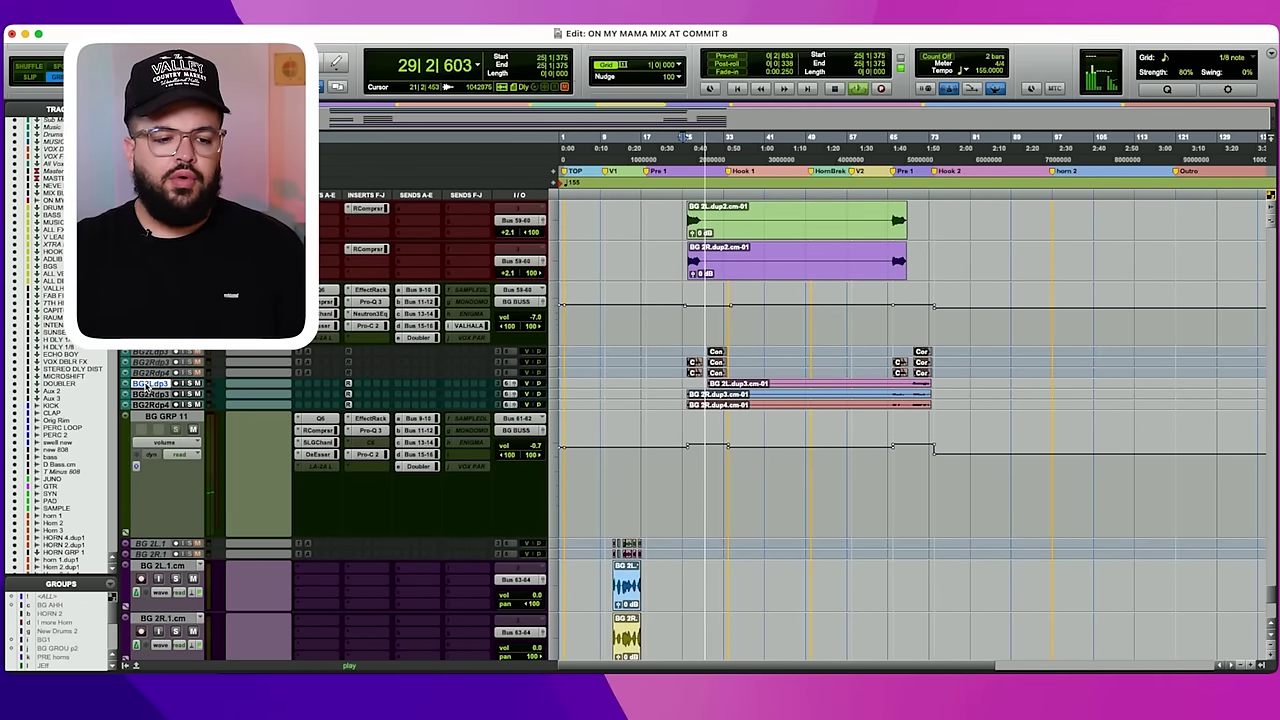
{"action": "left_click_drag", "start_coordinate": [147, 386], "coordinate": [155, 403]}
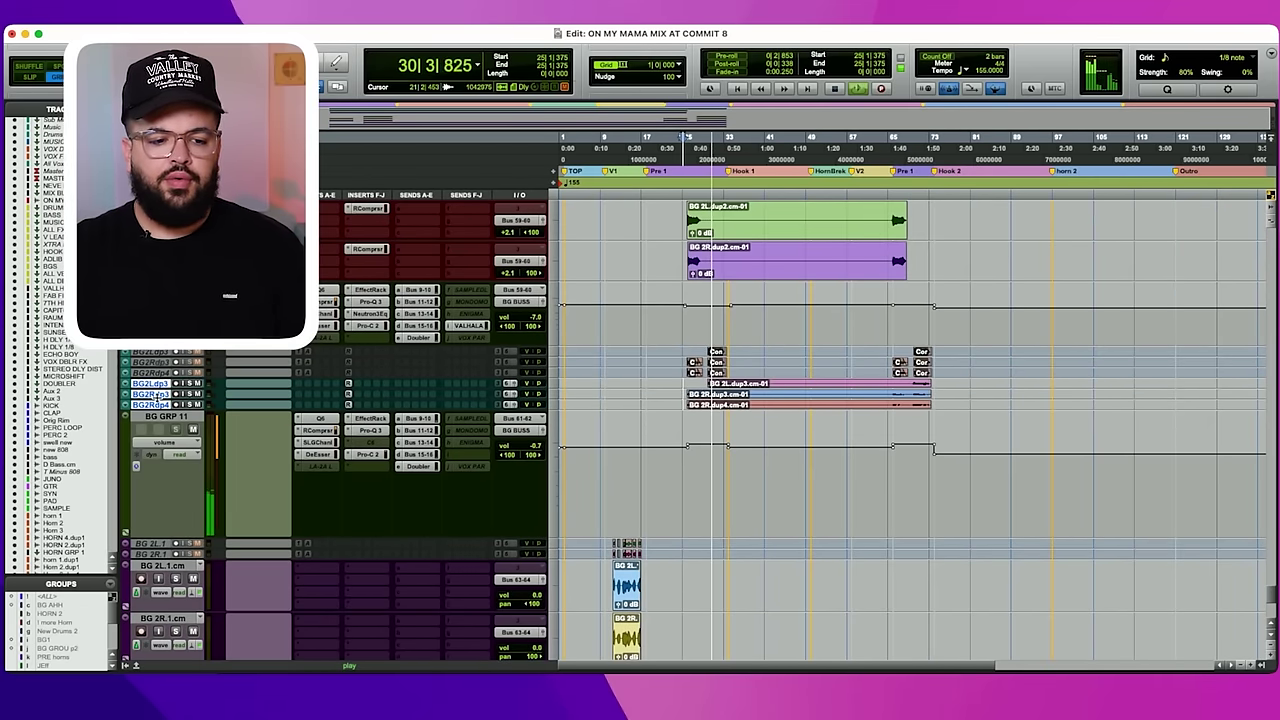
{"action": "key", "text": "ctrl+Up"}
{"action": "key", "text": "ctrl+Up"}
{"action": "key", "text": "ctrl+Up"}
Play the three BG GRP 11 vocal tracks soloed from 26|1|000 and view the Pro-C 2 compressor on BG GRP 11.
{"action": "key", "text": "t"}
{"action": "key", "text": "t"}
{"action": "key", "text": "t"}
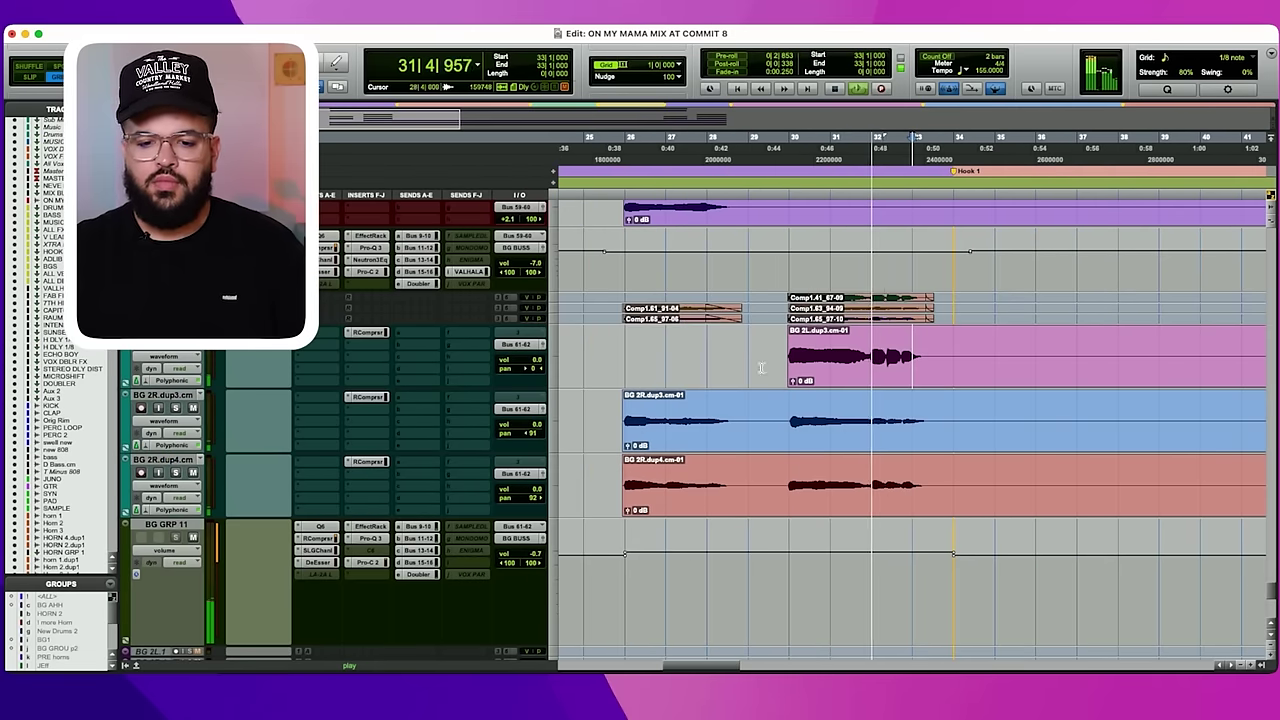
{"action": "key", "text": "space"}
{"action": "scroll", "coordinate": [342, 327], "scroll_direction": "down", "scroll_amount": 3}
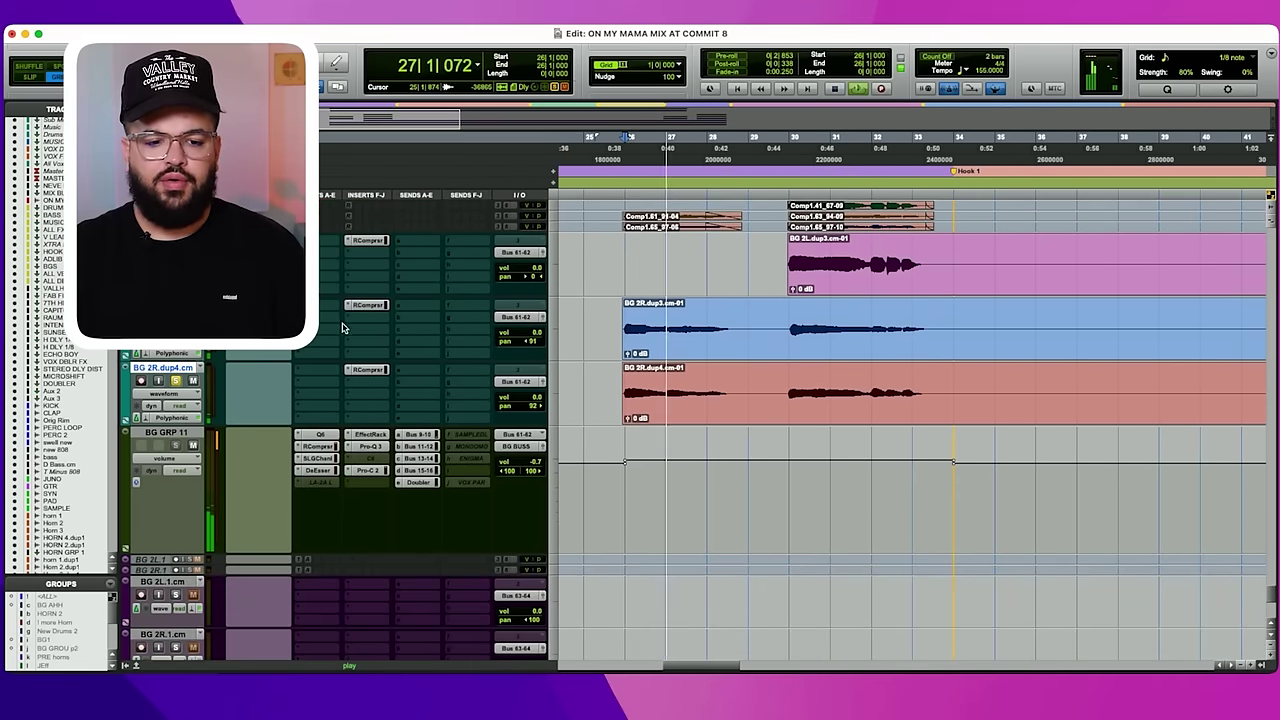
{"action": "left_click", "coordinate": [368, 470]}
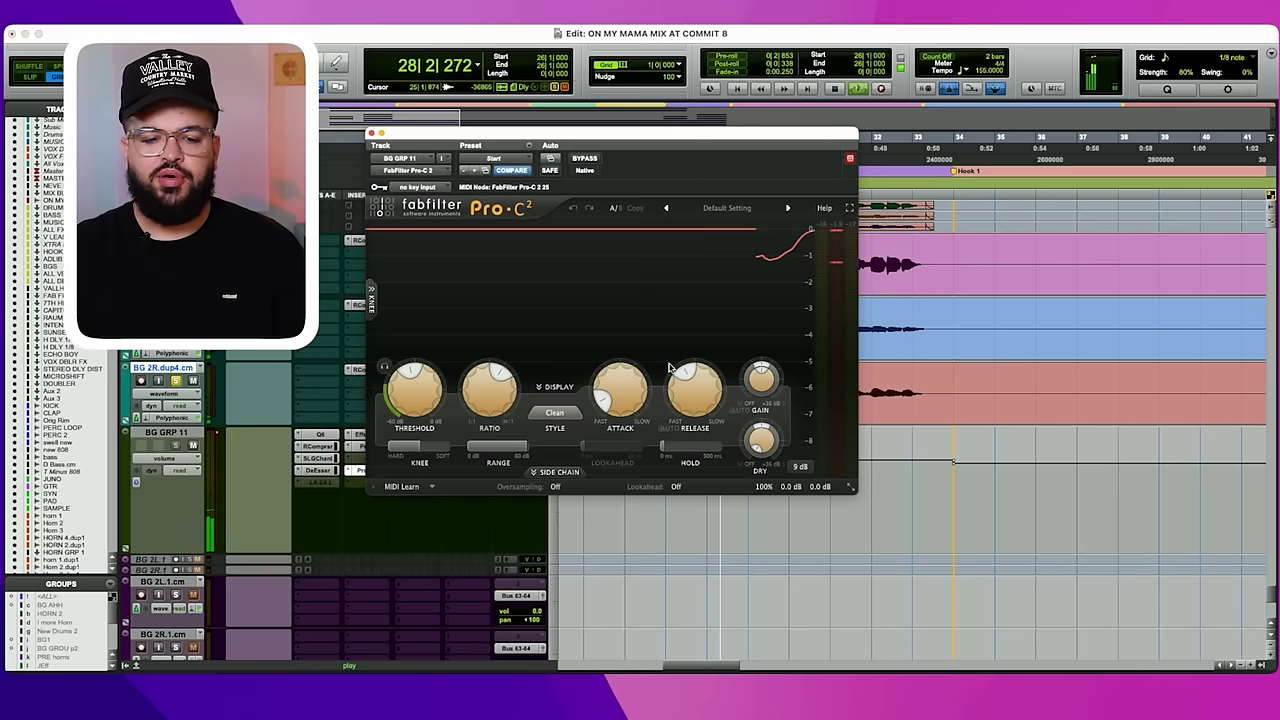
{"action": "left_click", "coordinate": [372, 133]}
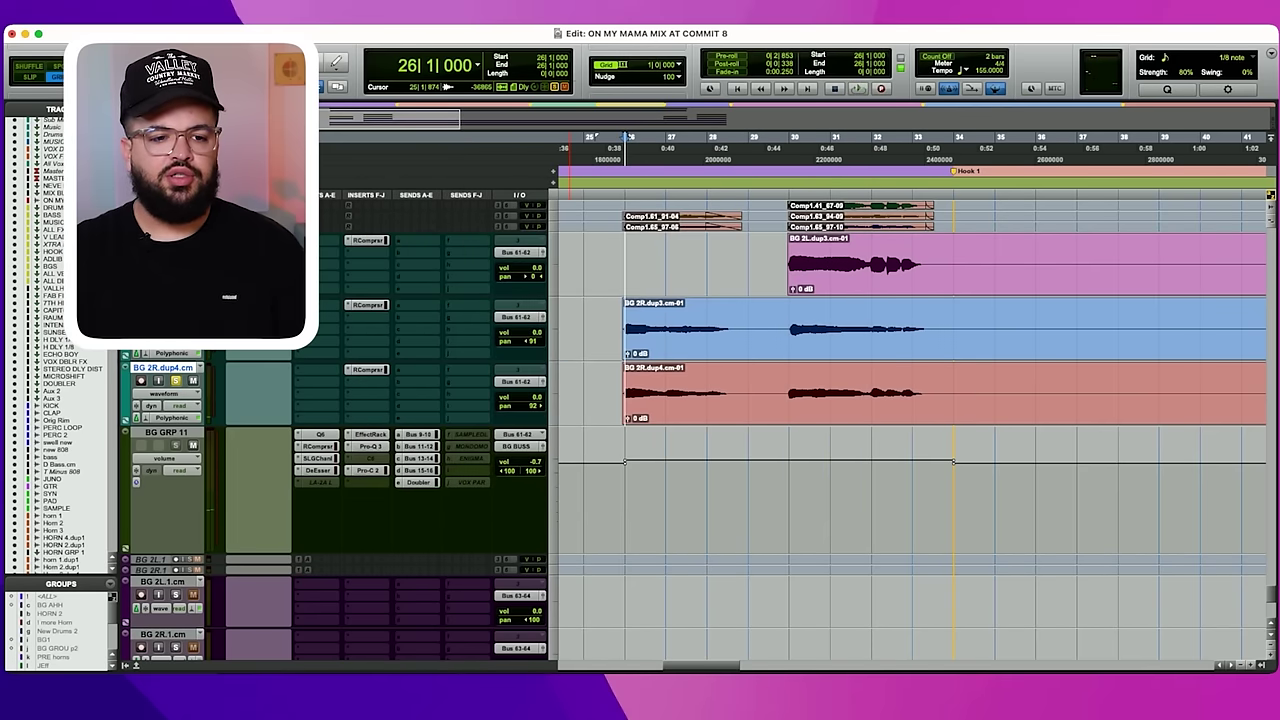
Unsolo the BG GRP 11 vocal tracks and play from 26|1|000 with the full mix.
{"action": "left_click", "coordinate": [176, 381]}
{"action": "key", "text": "space"}
{"action": "scroll", "coordinate": [614, 323], "scroll_direction": "down", "scroll_amount": 3}
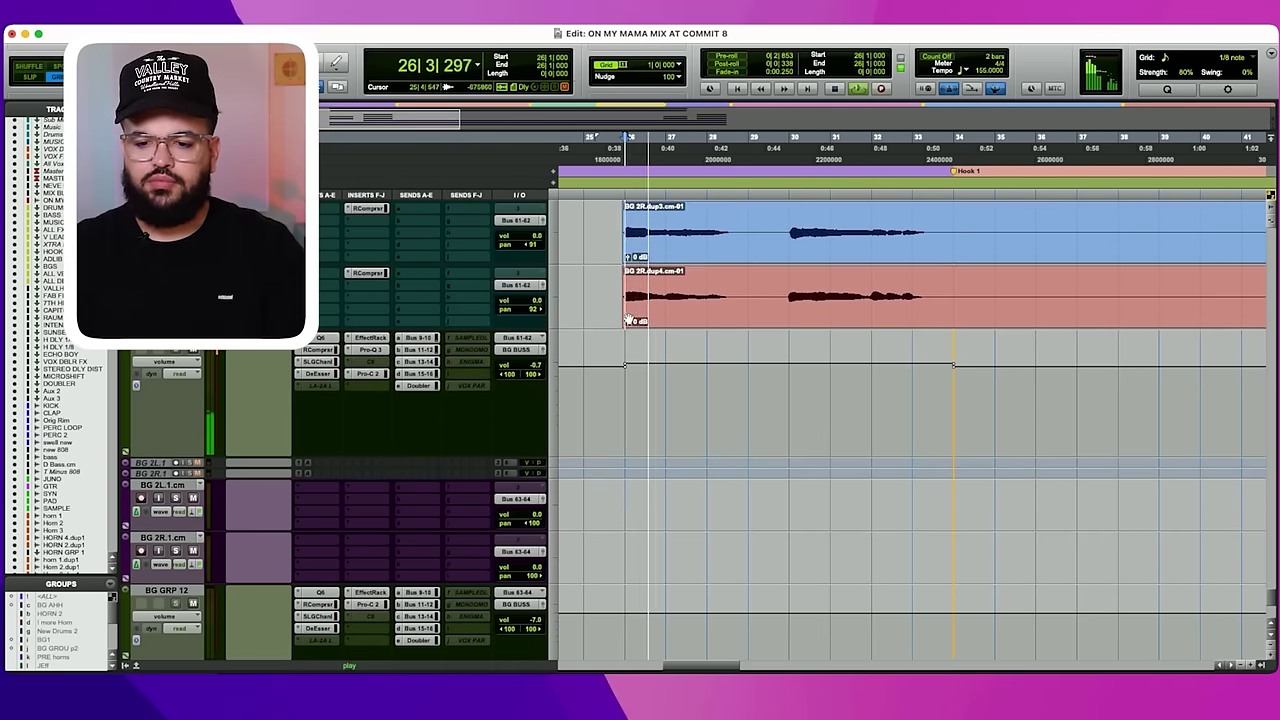
Select the BG 2L.1.cm and BG 2R.1.cm vocals from bar 11 to bar 17 and play them soloed.
{"action": "key", "text": "r"}
{"action": "key", "text": "r"}
{"action": "scroll", "coordinate": [759, 321], "scroll_direction": "down", "scroll_amount": 8}
{"action": "scroll", "coordinate": [761, 321], "scroll_direction": "up", "scroll_amount": 5}
{"action": "left_click", "coordinate": [703, 454]}
{"action": "key", "text": "t"}
{"action": "key", "text": "t"}
{"action": "left_click_drag", "start_coordinate": [752, 430], "coordinate": [985, 492]}
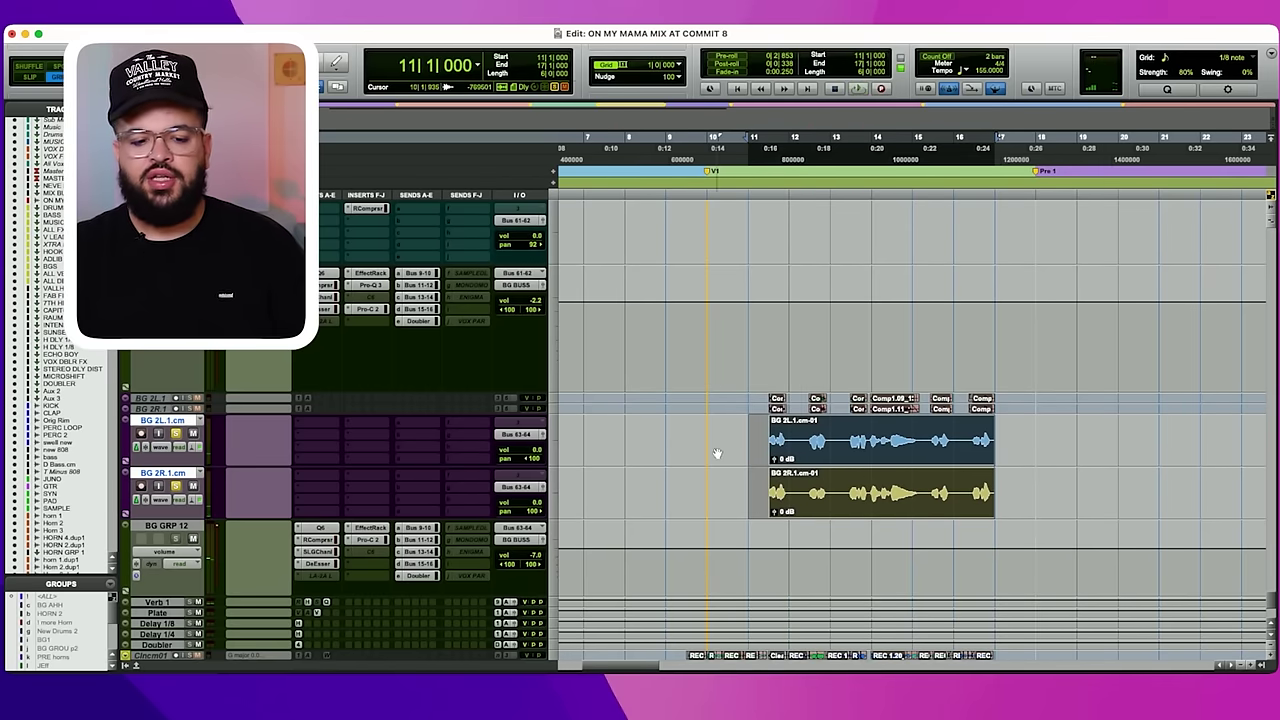
Inspect the Q6 equalizer and the EffectRack plug-in on BG GRP 12, closing each one.
{"action": "left_click", "coordinate": [320, 528]}
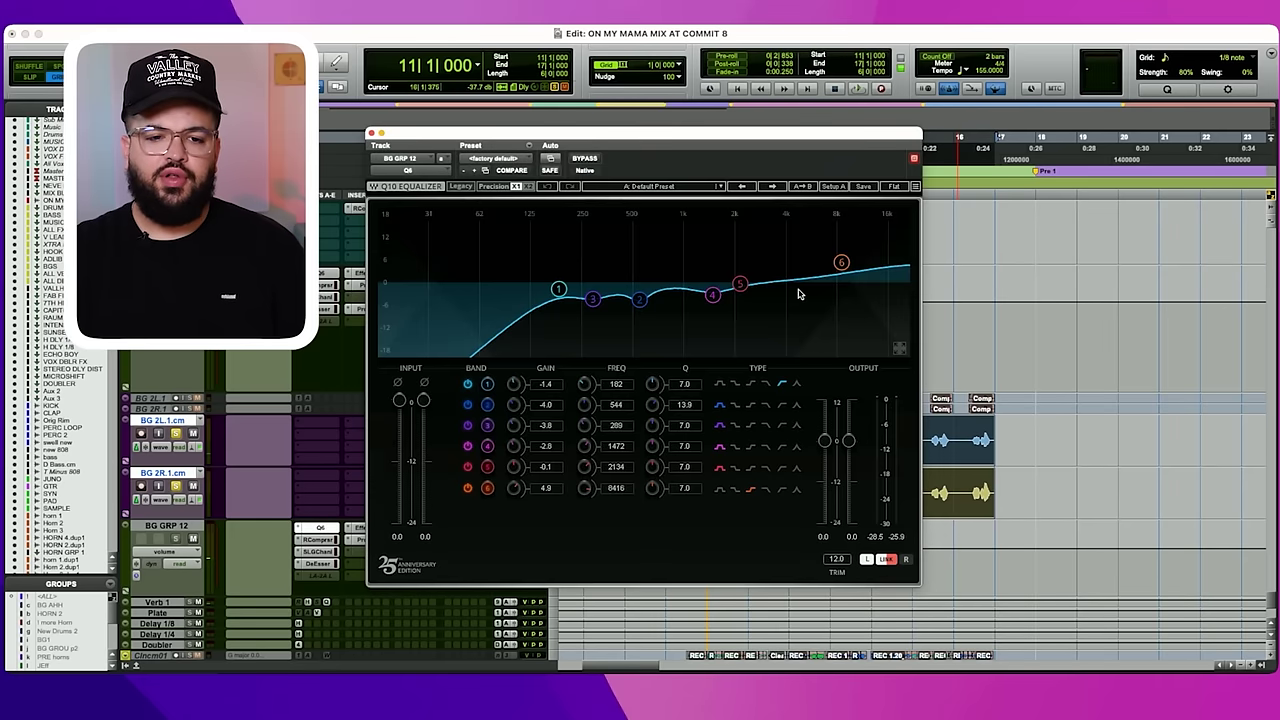
{"action": "left_click", "coordinate": [370, 134]}
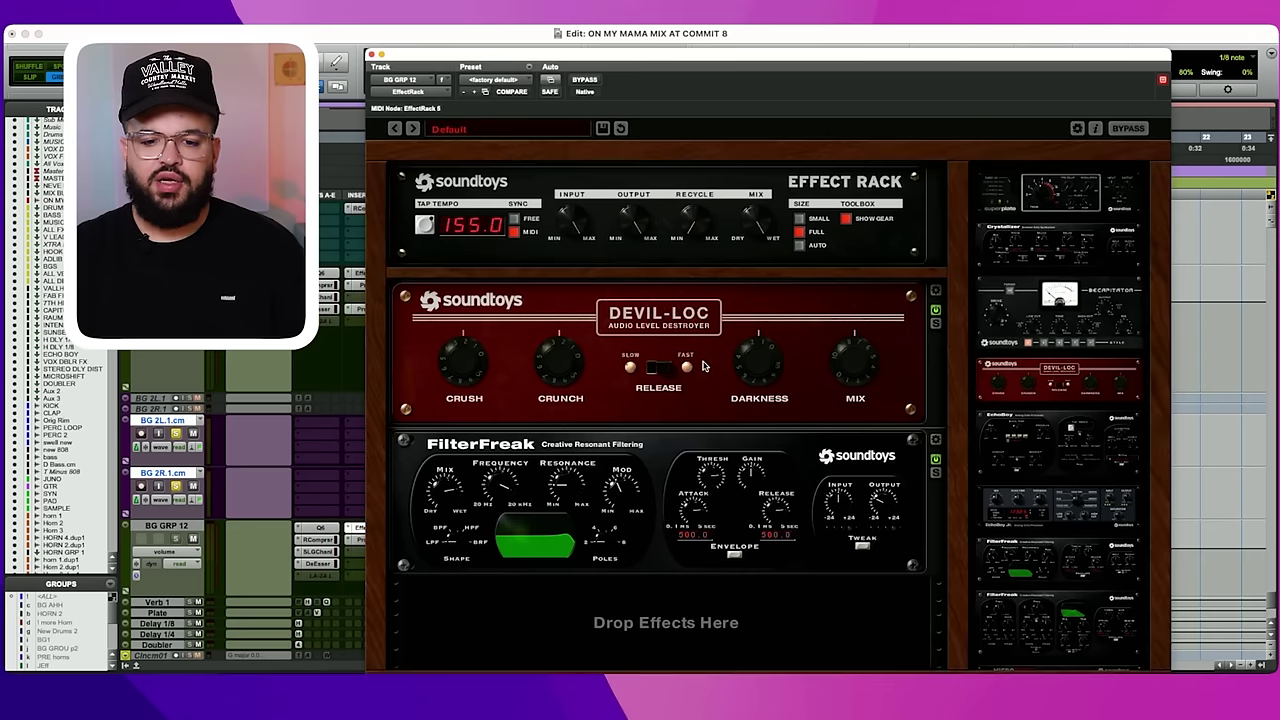
{"action": "left_click", "coordinate": [371, 55]}
Play the unsoloed BG 2L.1.cm and BG 2R.1.cm vocals from 11|1|000 with the full mix.
{"action": "key", "text": "space"}
{"action": "key", "text": "space"}
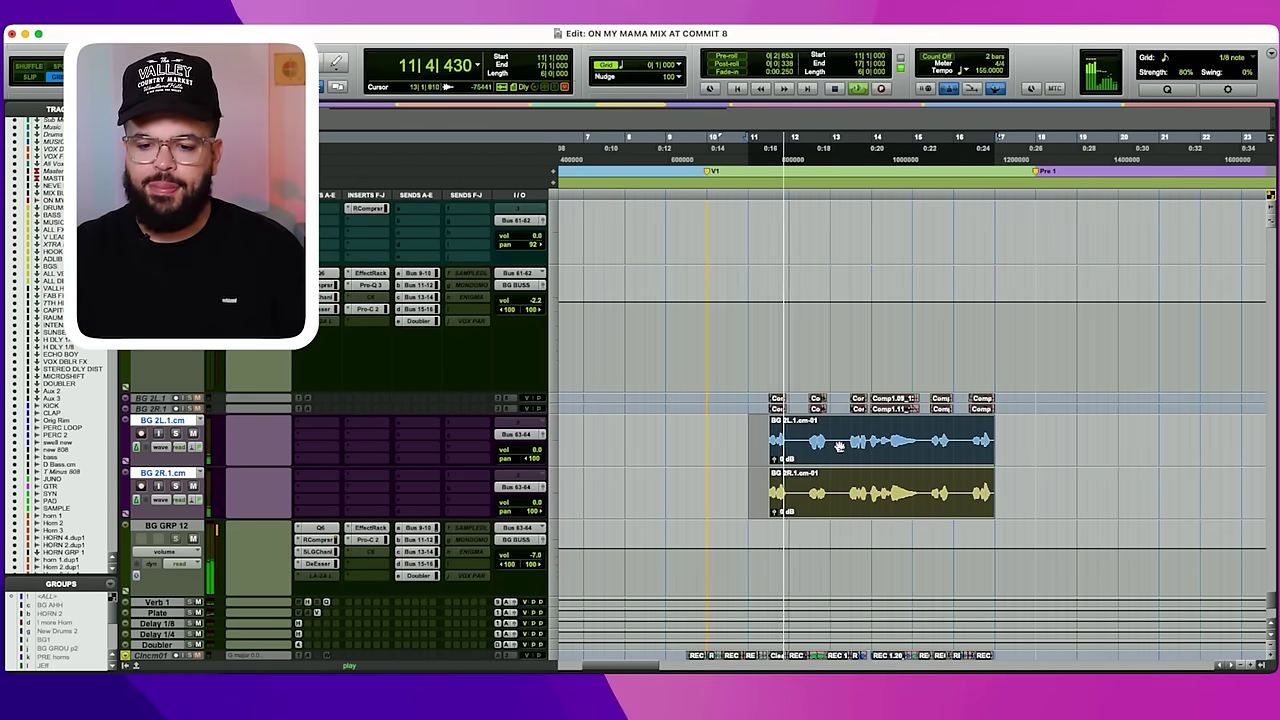
{"action": "key", "text": "r"}
{"action": "key", "text": "r"}
{"action": "key", "text": "r"}
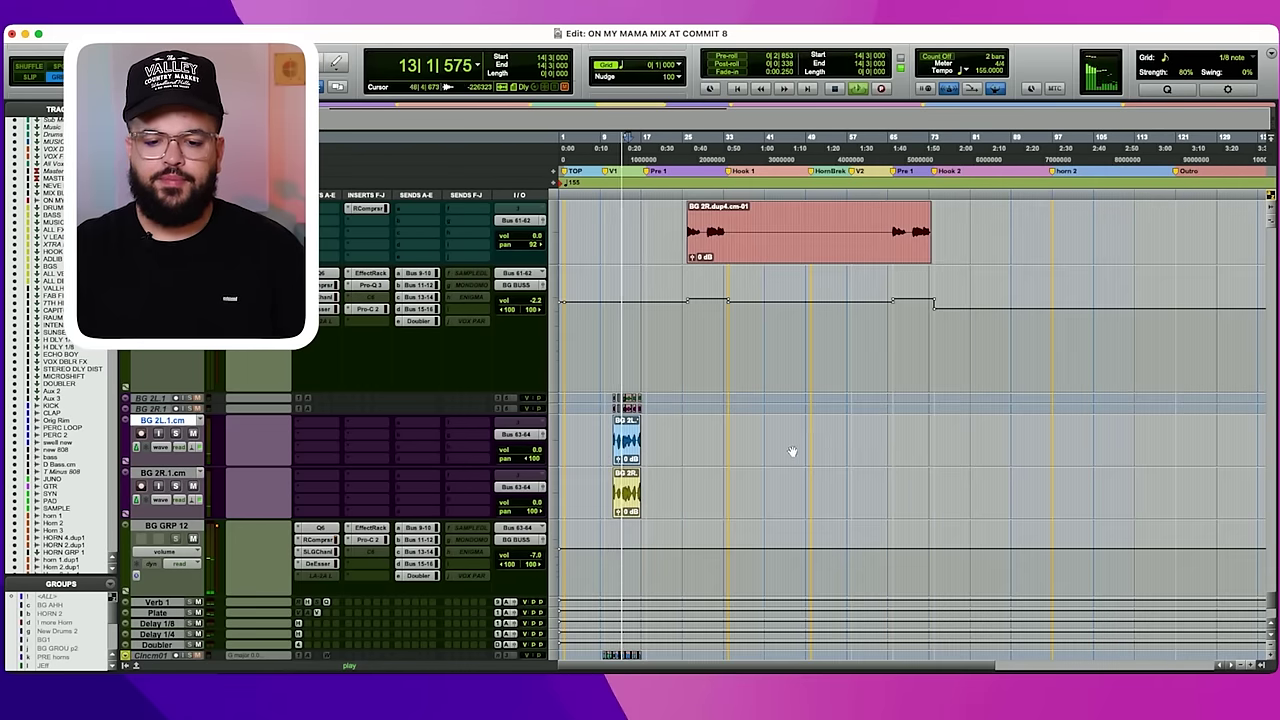
Look over the session from the tracks below BG GRP 12 back up to the horn, music and drum tracks.
{"action": "scroll", "coordinate": [780, 457], "scroll_direction": "down", "scroll_amount": 5}
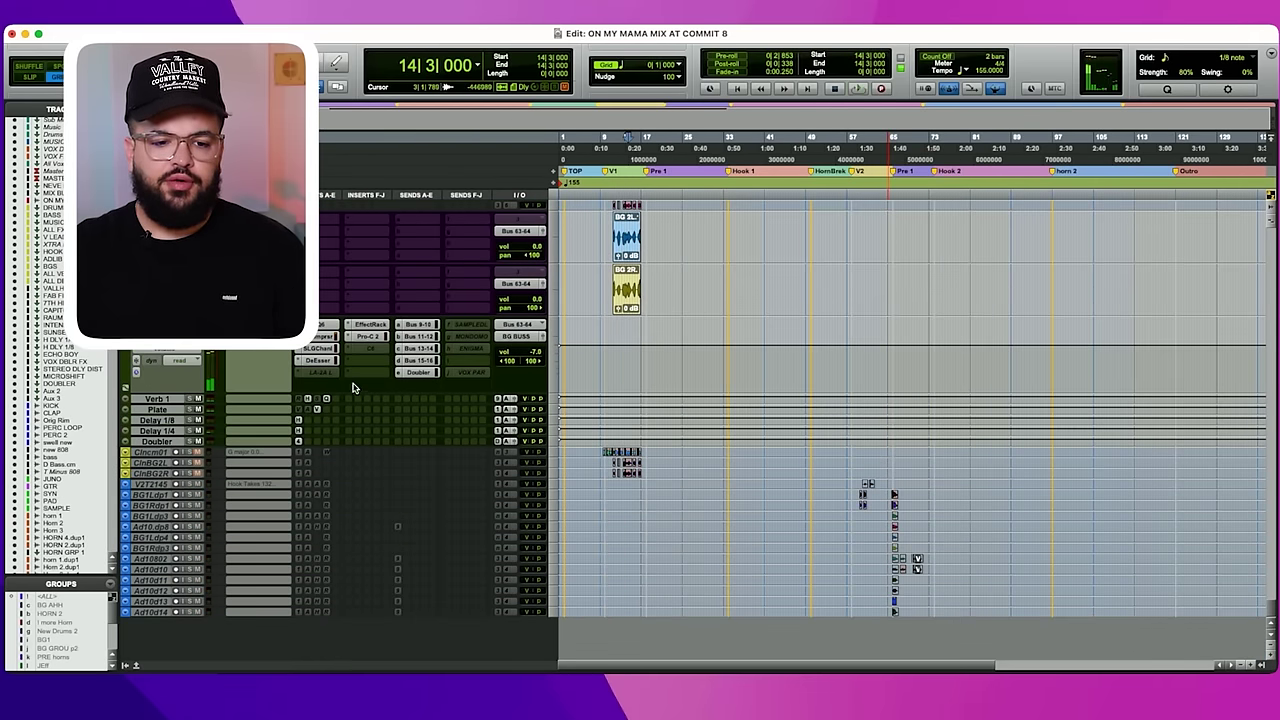
{"action": "scroll", "coordinate": [431, 378], "scroll_direction": "up", "scroll_amount": 3}
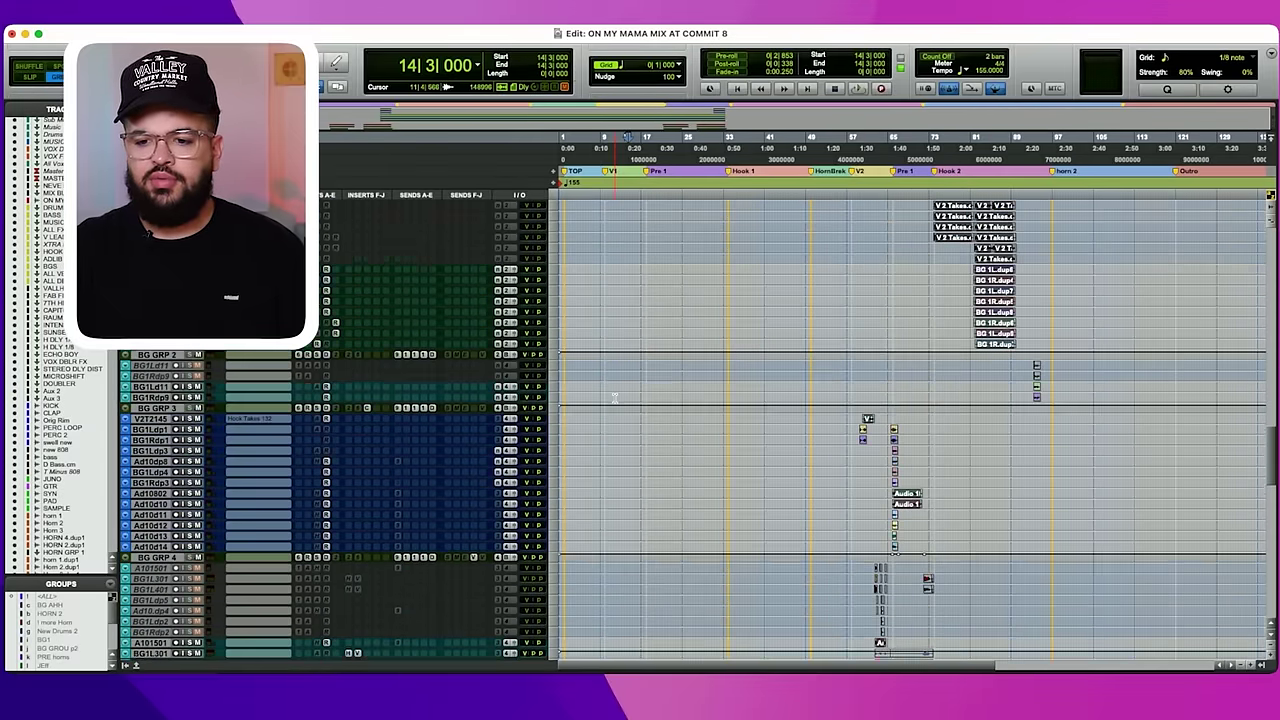
{"action": "scroll", "coordinate": [614, 398], "scroll_direction": "up", "scroll_amount": 5}
{"action": "scroll", "coordinate": [615, 397], "scroll_direction": "up", "scroll_amount": 15}
{"action": "scroll", "coordinate": [615, 395], "scroll_direction": "up", "scroll_amount": 10}
{"action": "scroll", "coordinate": [615, 395], "scroll_direction": "up", "scroll_amount": 1}
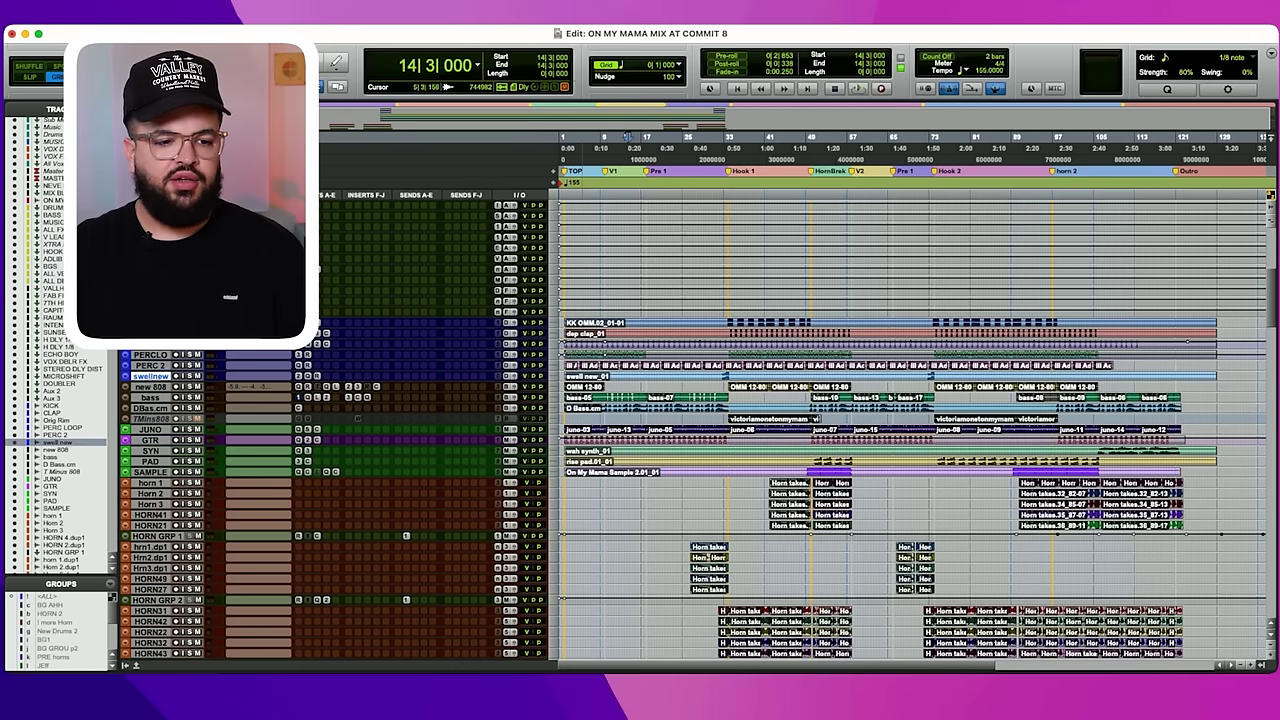
Select the drum tracks from KICK to swell new and enlarge them.
{"action": "left_click_drag", "start_coordinate": [628, 376], "coordinate": [628, 323]}
{"action": "key", "text": "ctrl+Up"}
{"action": "key", "text": "ctrl+Up"}
{"action": "key", "text": "ctrl+Up"}
{"action": "key", "text": "ctrl+Up"}
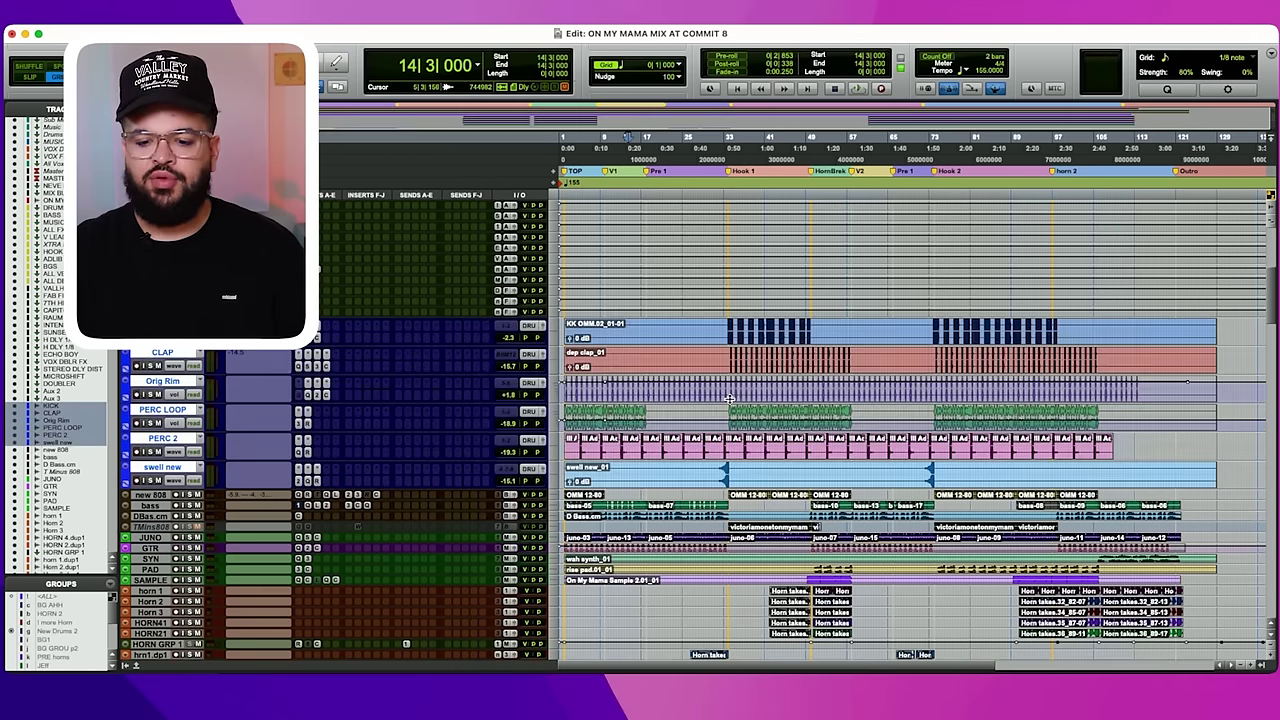
{"action": "scroll", "coordinate": [433, 411], "scroll_direction": "down", "scroll_amount": 10}
{"action": "scroll", "coordinate": [433, 411], "scroll_direction": "up", "scroll_amount": 8}
{"action": "scroll", "coordinate": [756, 409], "scroll_direction": "up", "scroll_amount": 4}
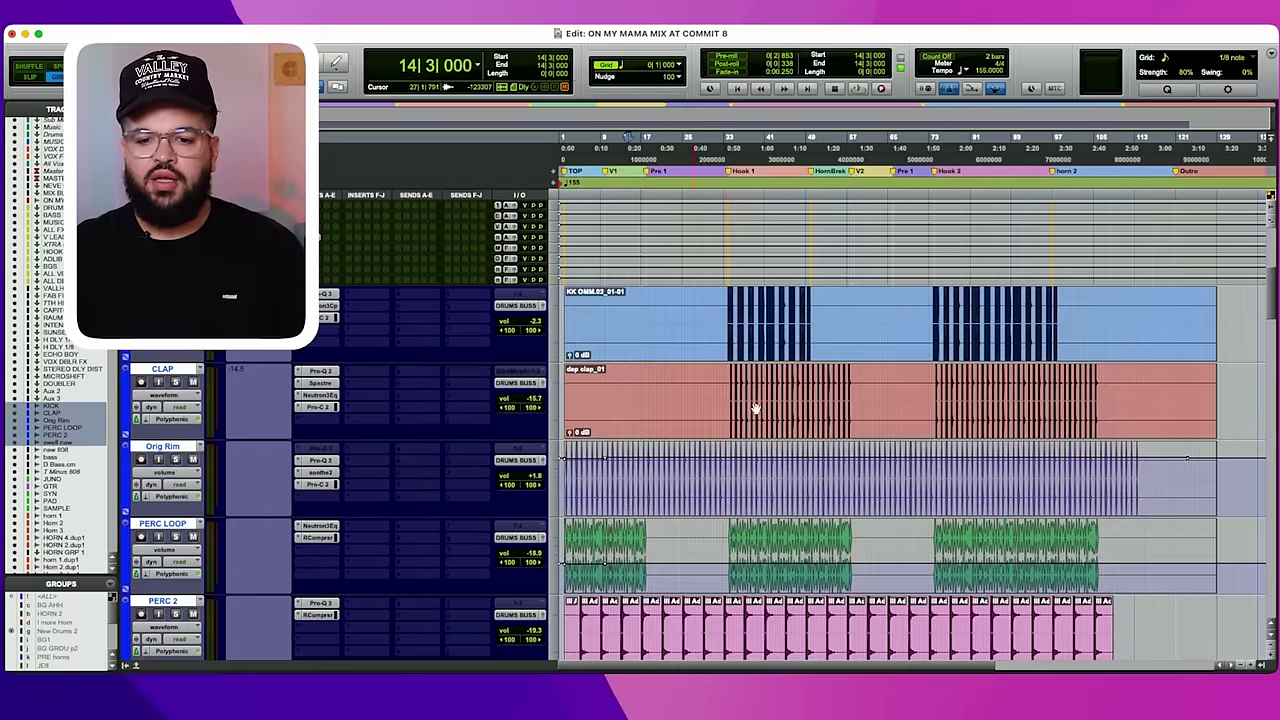
Place the playback position at 34|1|000 on the KICK track and enlarge MIX BUSS and the track above it.
{"action": "left_click", "coordinate": [729, 303]}
{"action": "scroll", "coordinate": [423, 417], "scroll_direction": "up", "scroll_amount": 8}
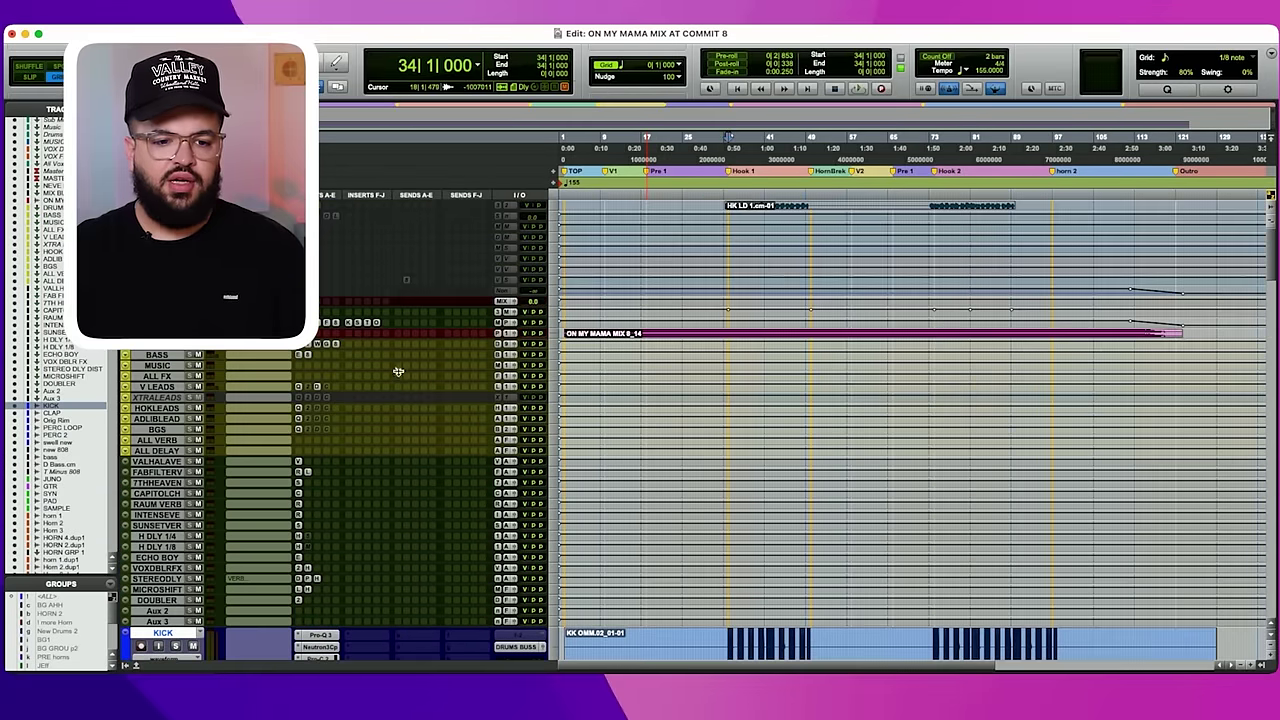
{"action": "left_click_drag", "start_coordinate": [334, 327], "coordinate": [335, 411]}
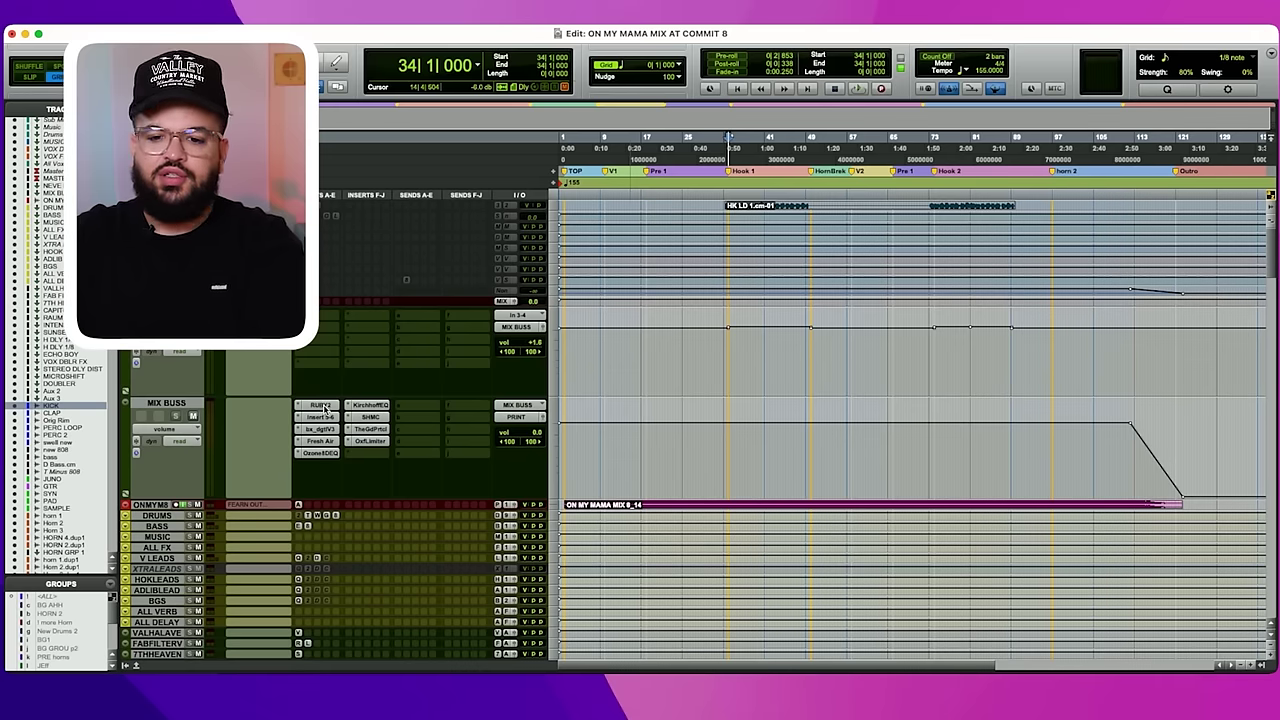
Inspect the RUBY2 equalizer on MIX BUSS with its power lamp switched on, and close it.
{"action": "left_click", "coordinate": [320, 405]}
{"action": "left_click", "coordinate": [936, 167]}
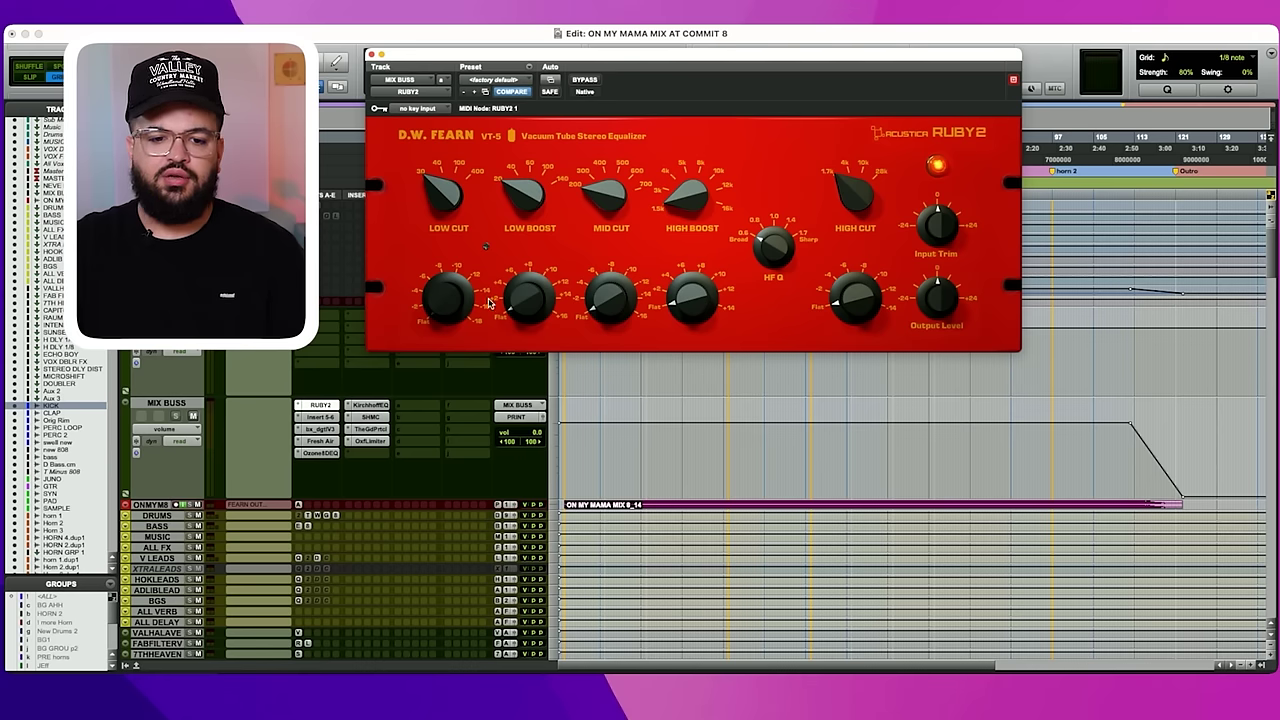
{"action": "left_click", "coordinate": [371, 54]}
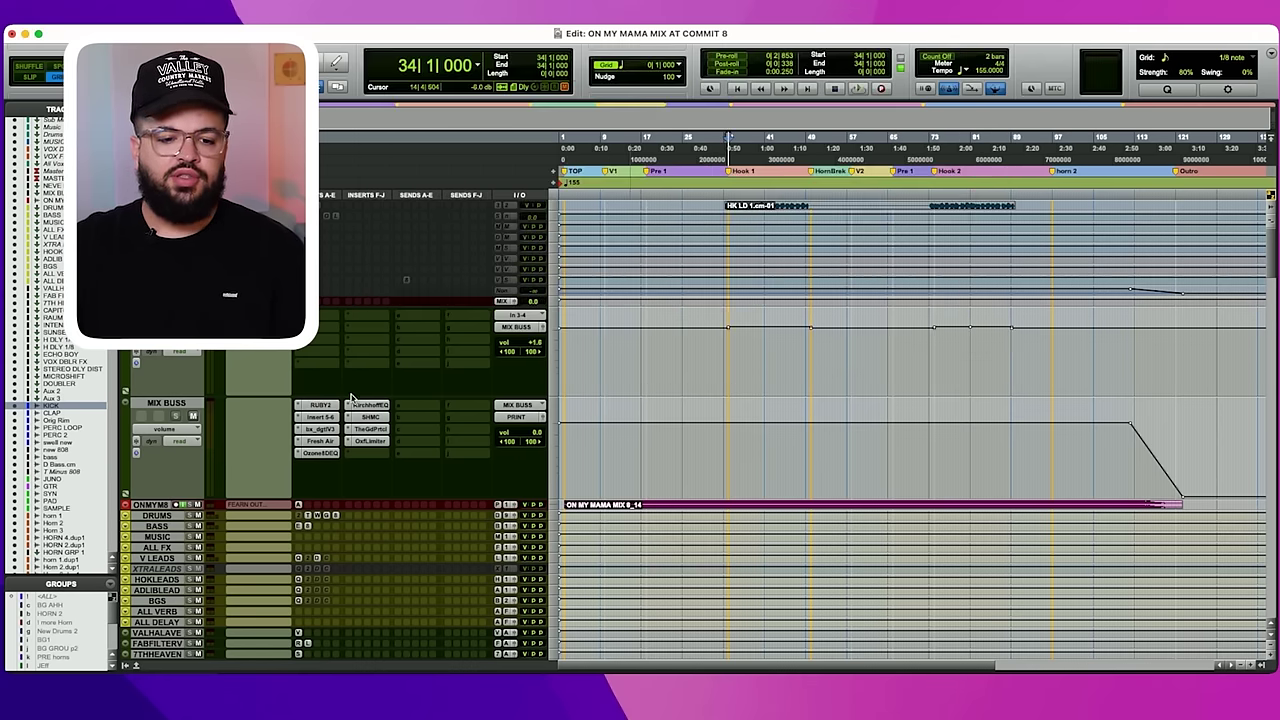
Inspect the bx_digital V3 equalizer on MIX BUSS during playback of the mix, and close it.
{"action": "left_click", "coordinate": [330, 430]}
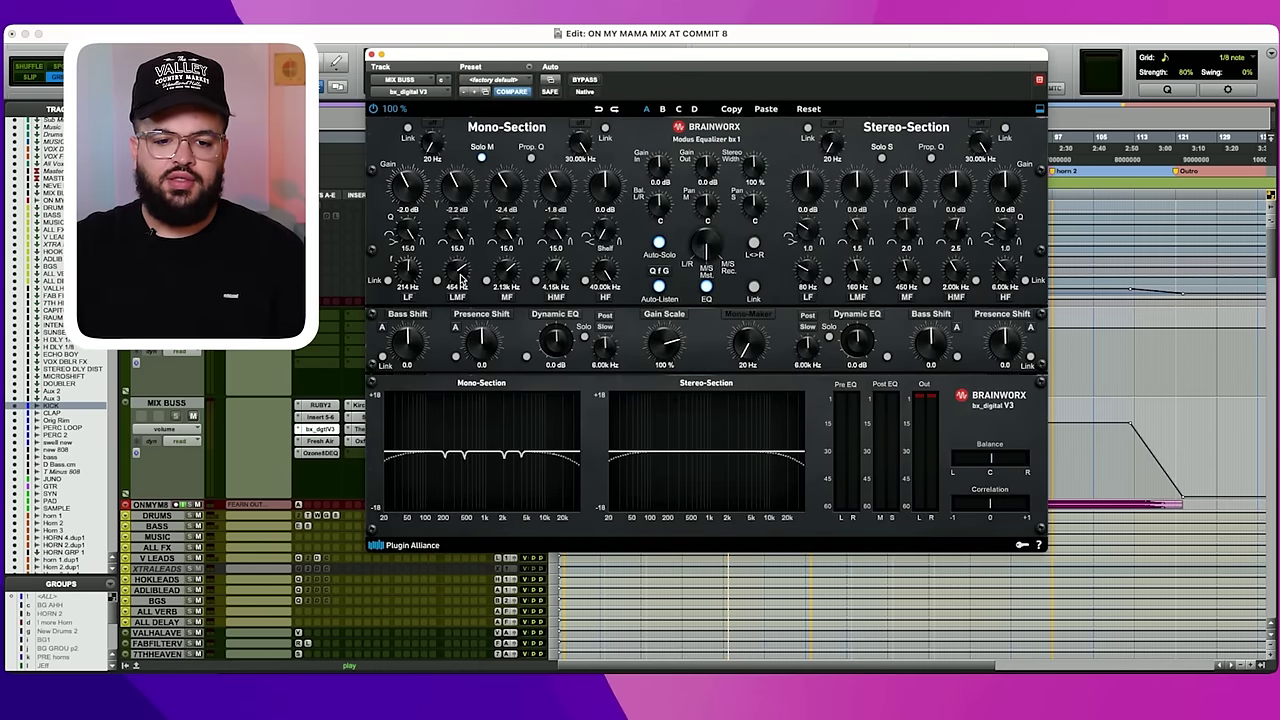
{"action": "key", "text": "space"}
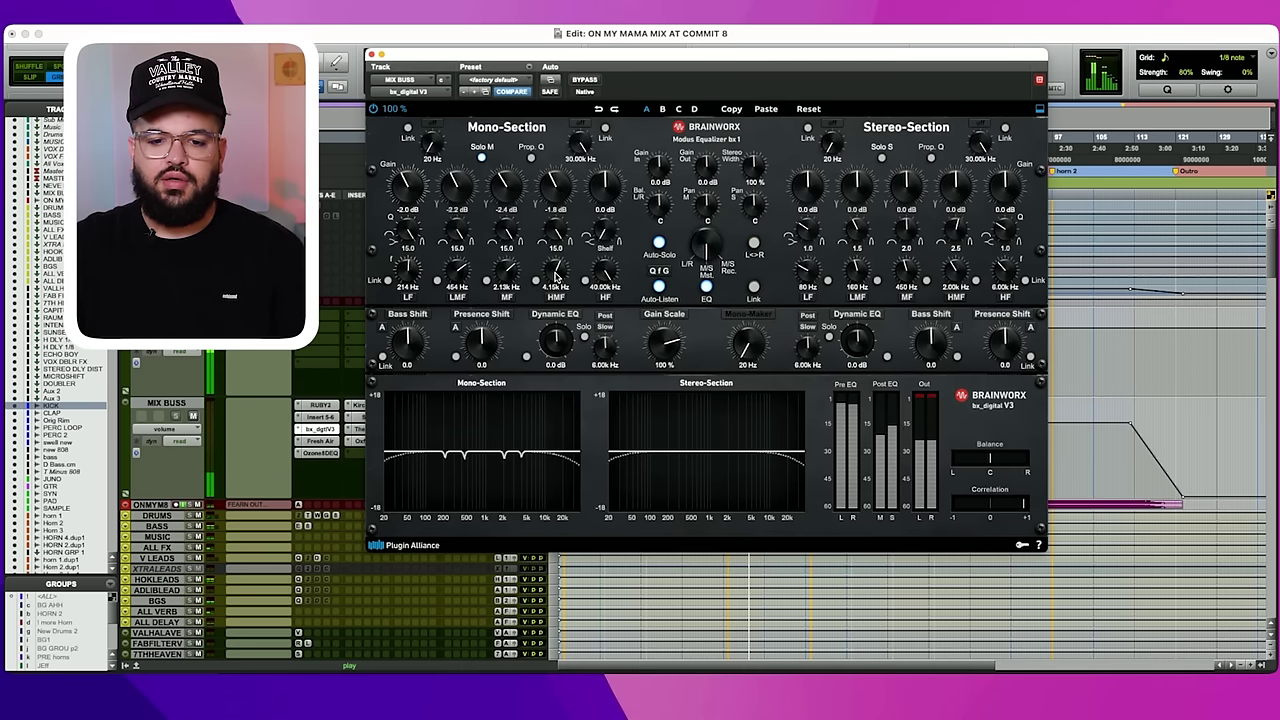
{"action": "key", "text": "space"}
{"action": "left_click", "coordinate": [371, 55]}
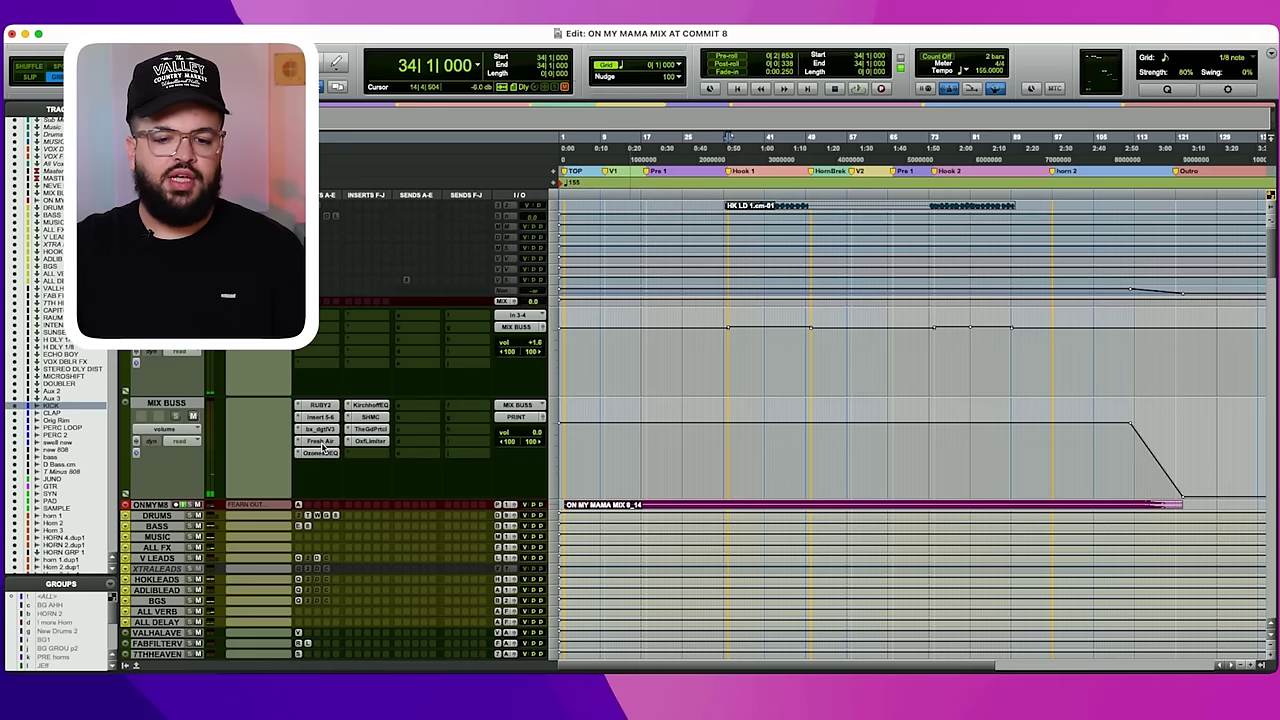
Inspect Fresh Air on MIX BUSS and close it, and open the Ozone 8 Dynamic EQ.
{"action": "left_click", "coordinate": [321, 443]}
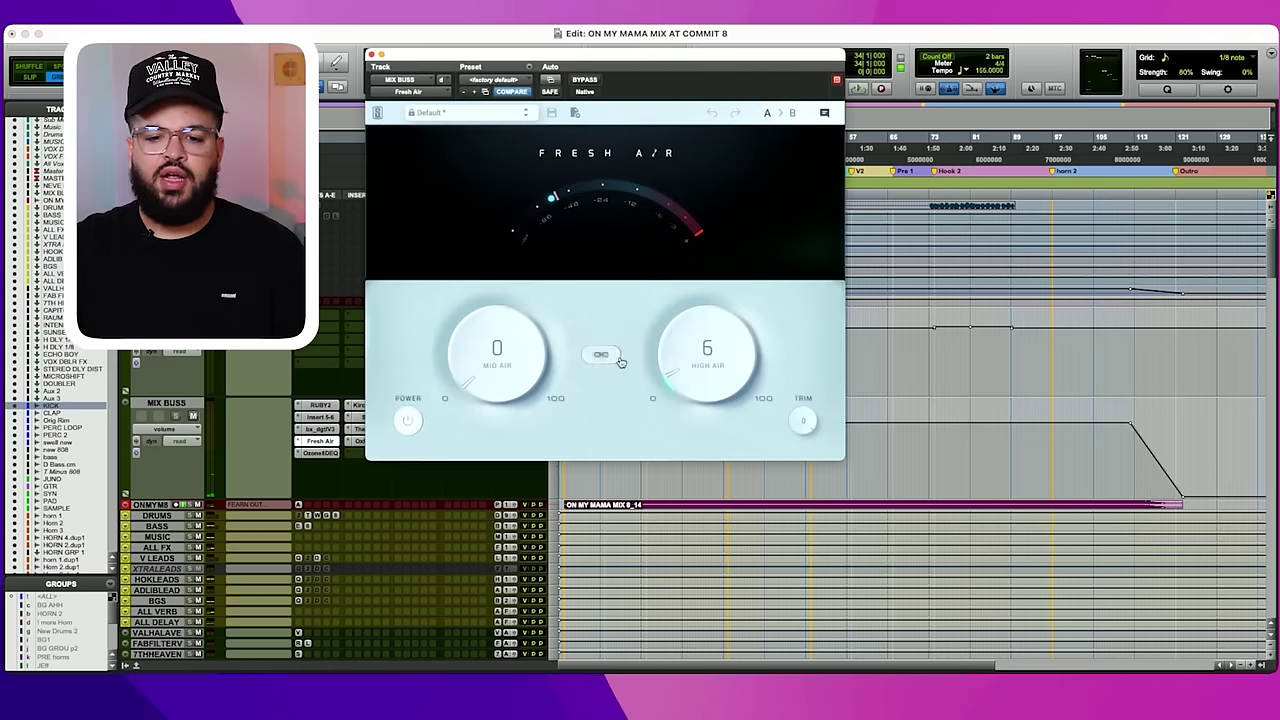
{"action": "left_click", "coordinate": [372, 54]}
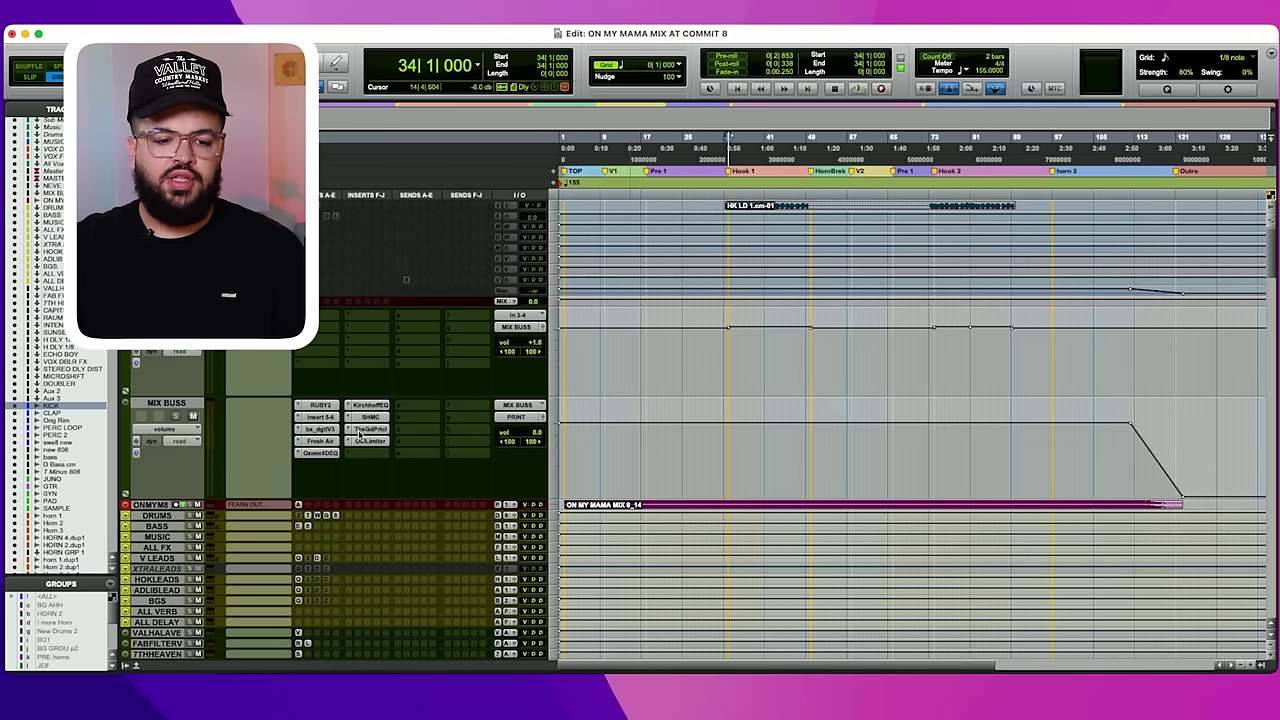
{"action": "left_click", "coordinate": [328, 454]}
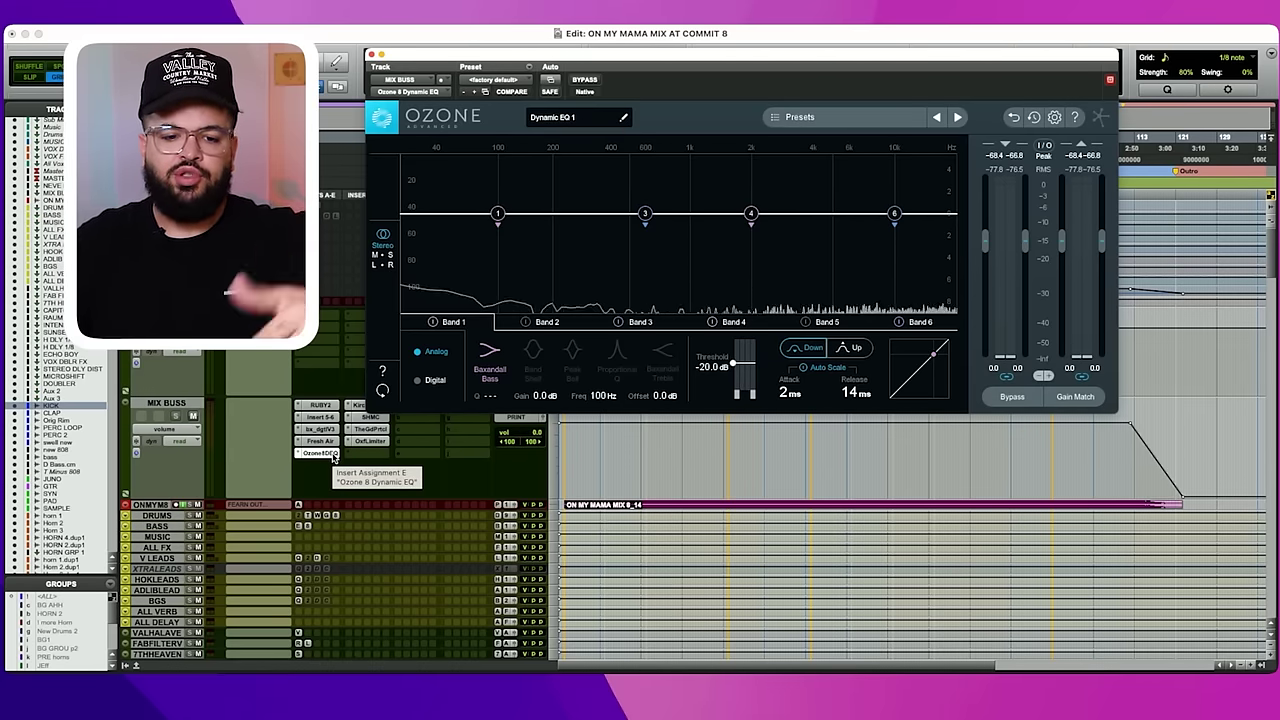
Inspect the midrange cut, high shelf and high-frequency cut bands of the Kirchhoff-EQ on MIX BUSS, and close it.
{"action": "left_click", "coordinate": [368, 405]}
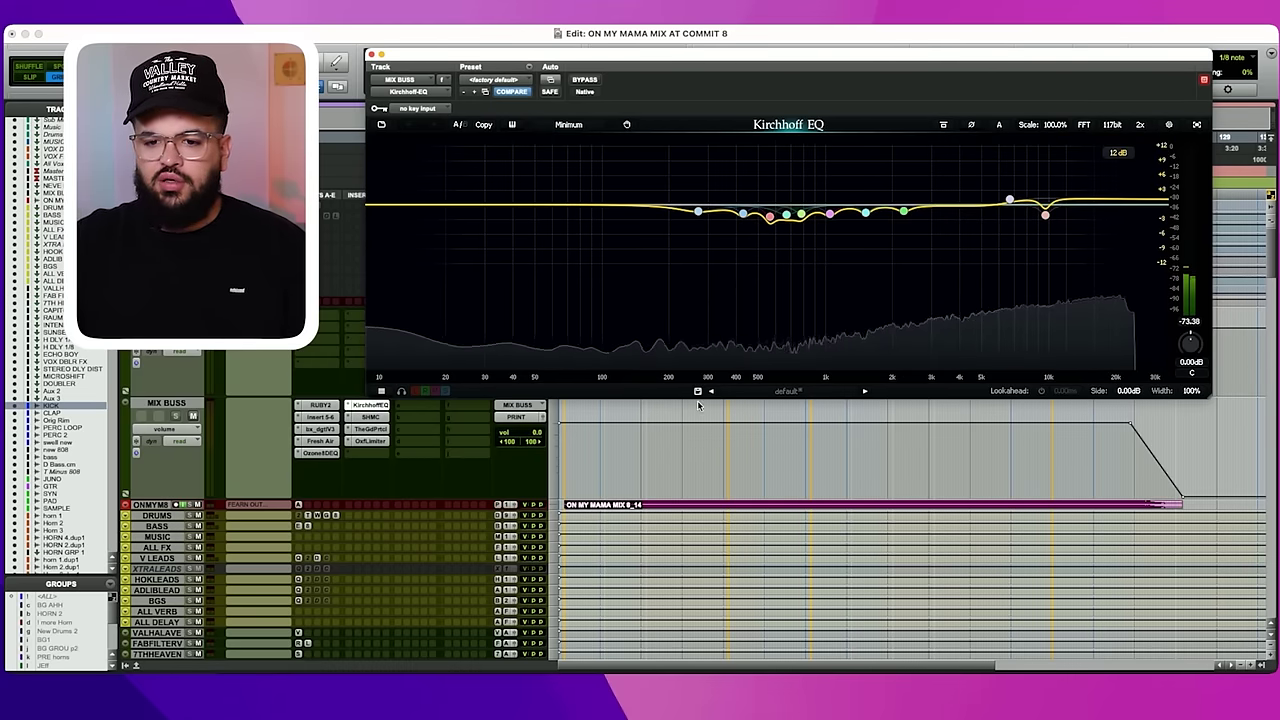
{"action": "left_click_drag", "start_coordinate": [788, 54], "coordinate": [750, 105]}
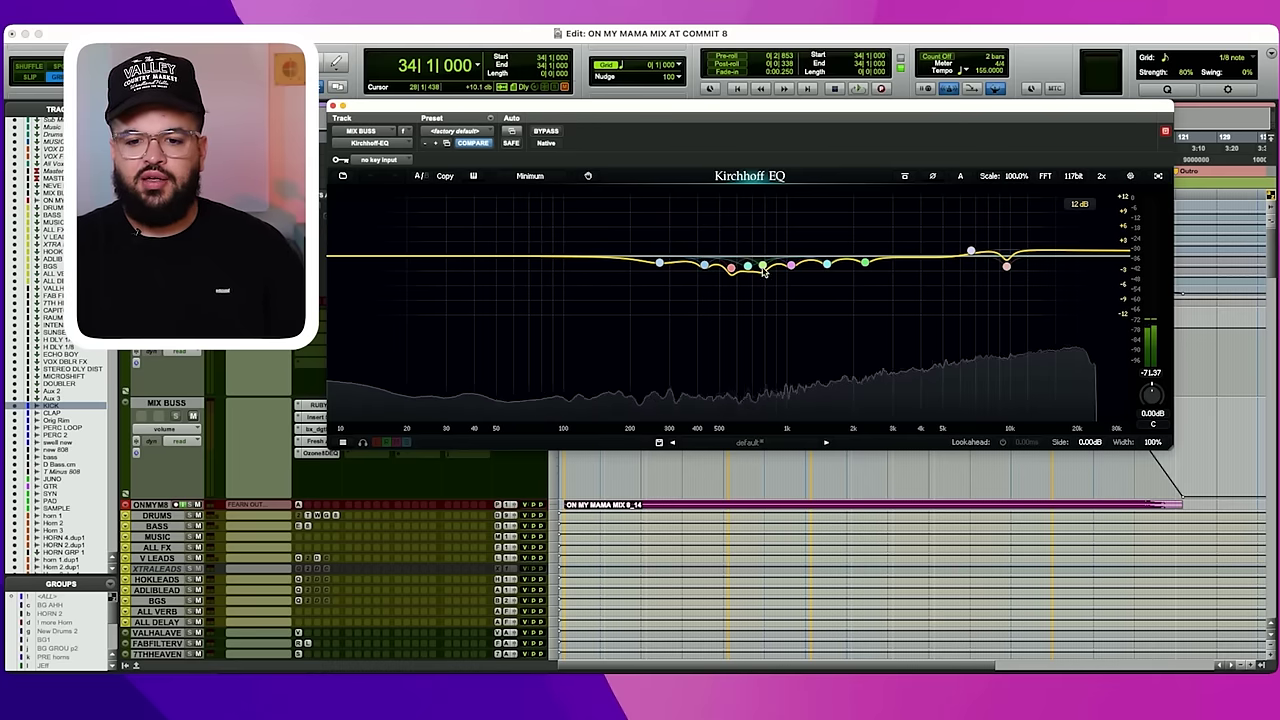
{"action": "left_click", "coordinate": [731, 268]}
{"action": "left_click", "coordinate": [762, 266]}
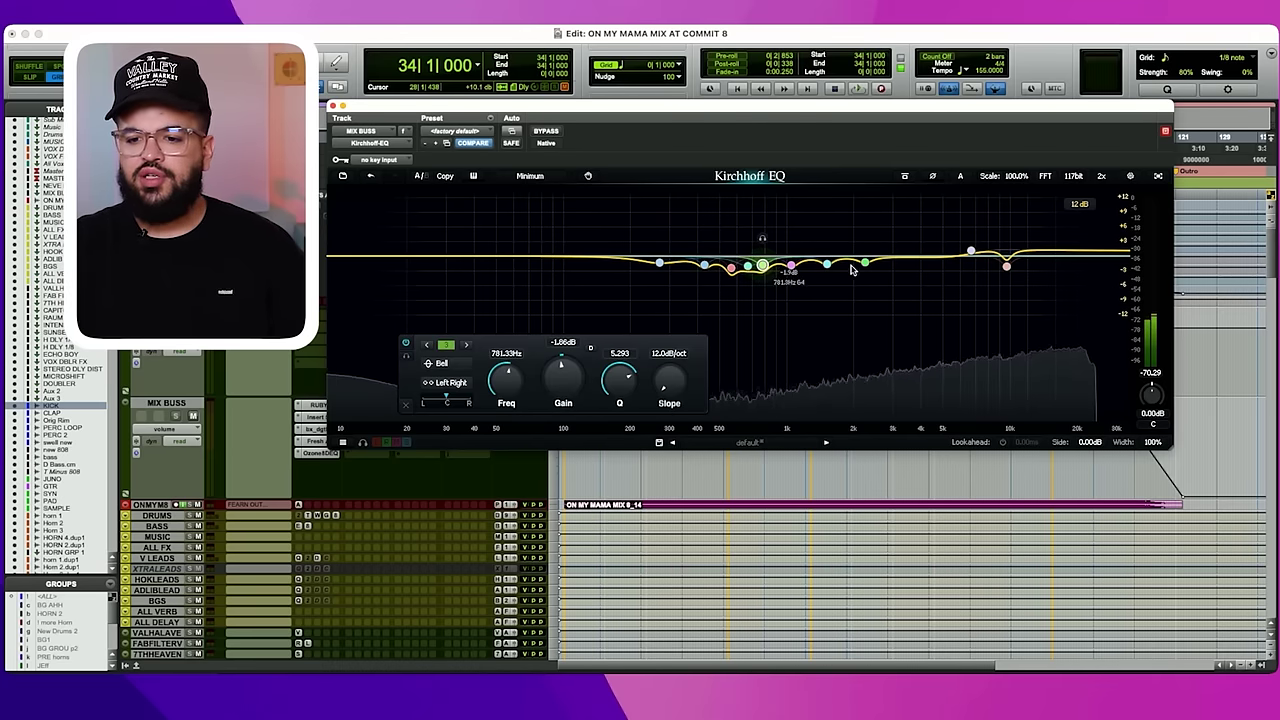
{"action": "left_click", "coordinate": [970, 250]}
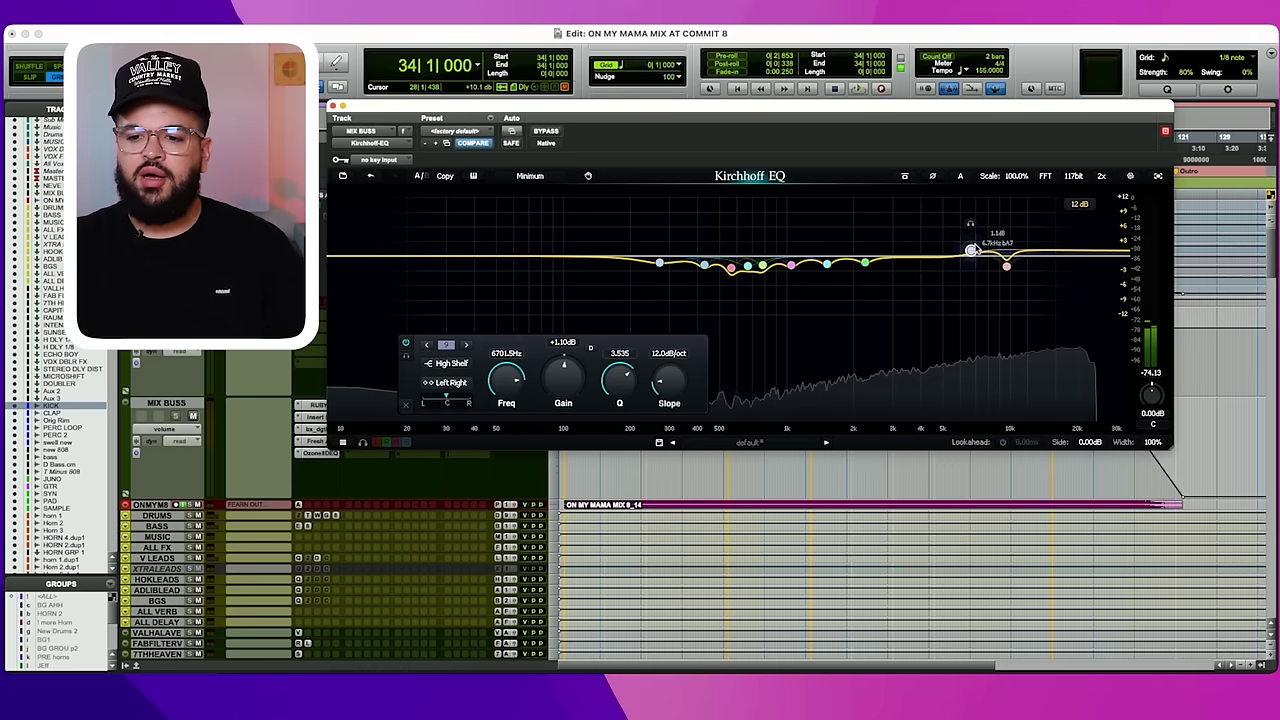
{"action": "left_click", "coordinate": [1006, 268]}
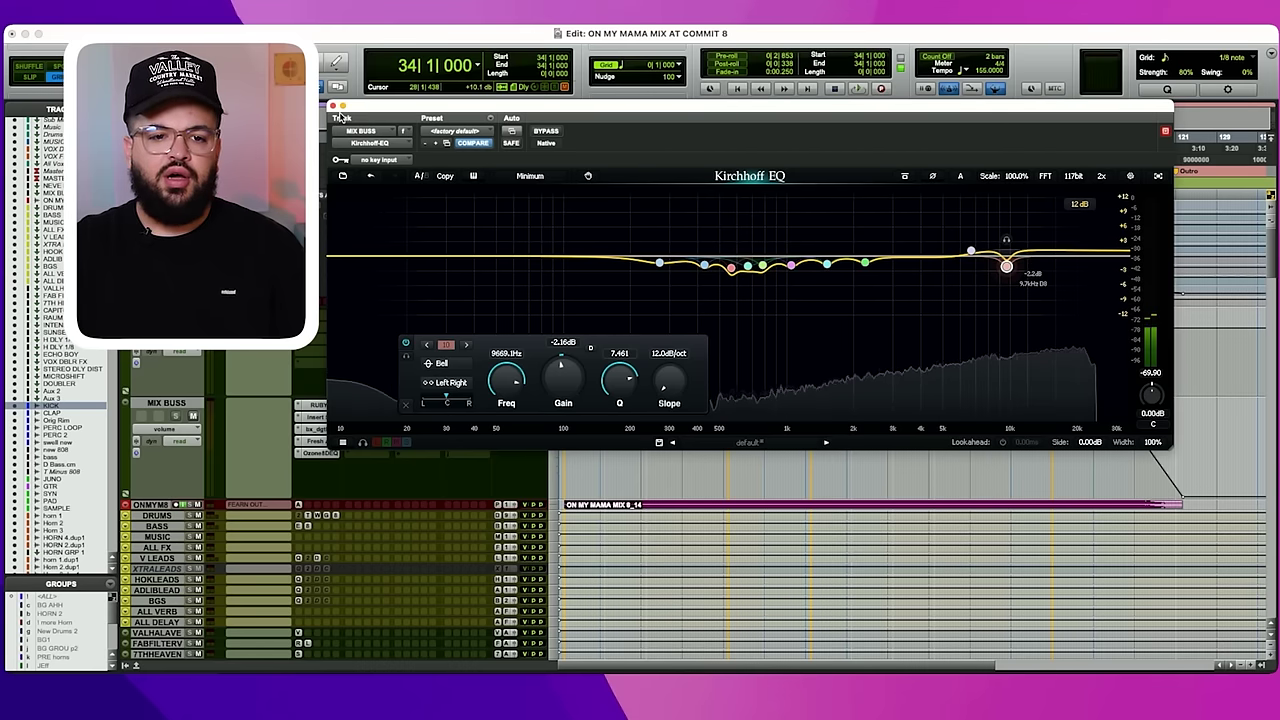
{"action": "left_click", "coordinate": [333, 106]}
Inspect the Shadow Hills Mastering Compressor on MIX BUSS during playback from the hook, and close it.
{"action": "left_click", "coordinate": [369, 416]}
{"action": "key", "text": "space"}
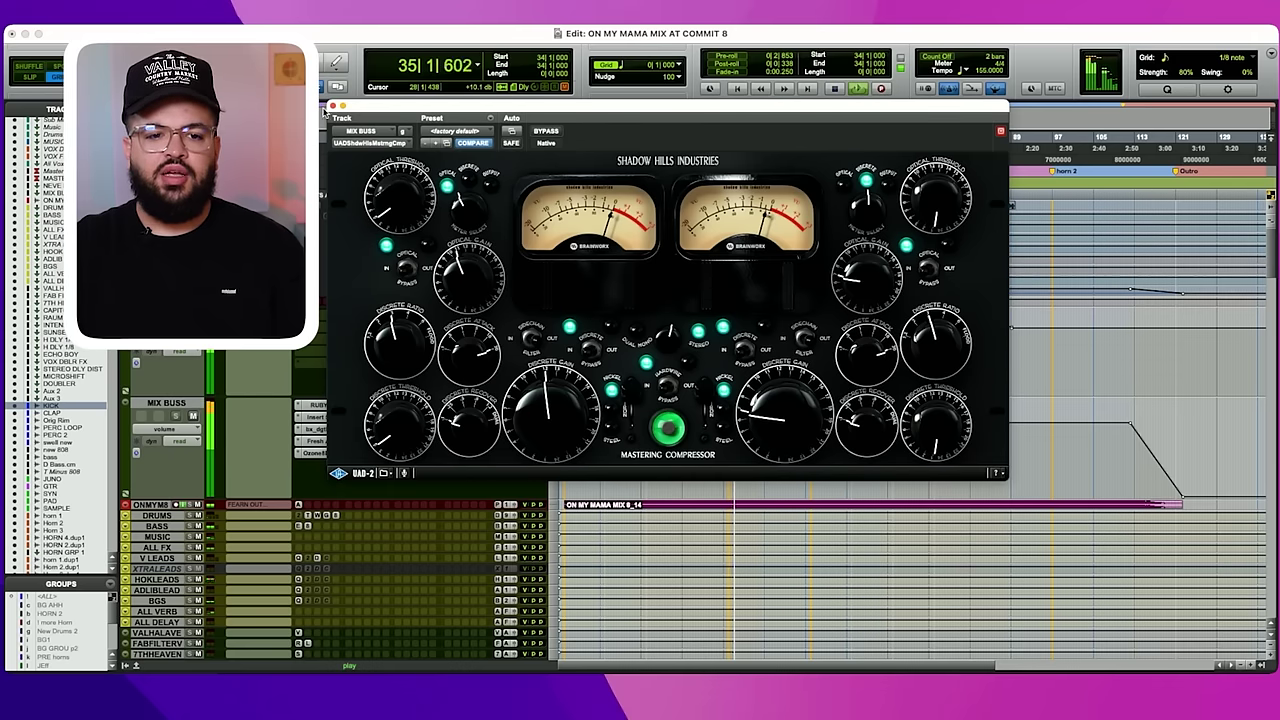
{"action": "key", "text": "space"}
{"action": "left_click", "coordinate": [333, 106]}
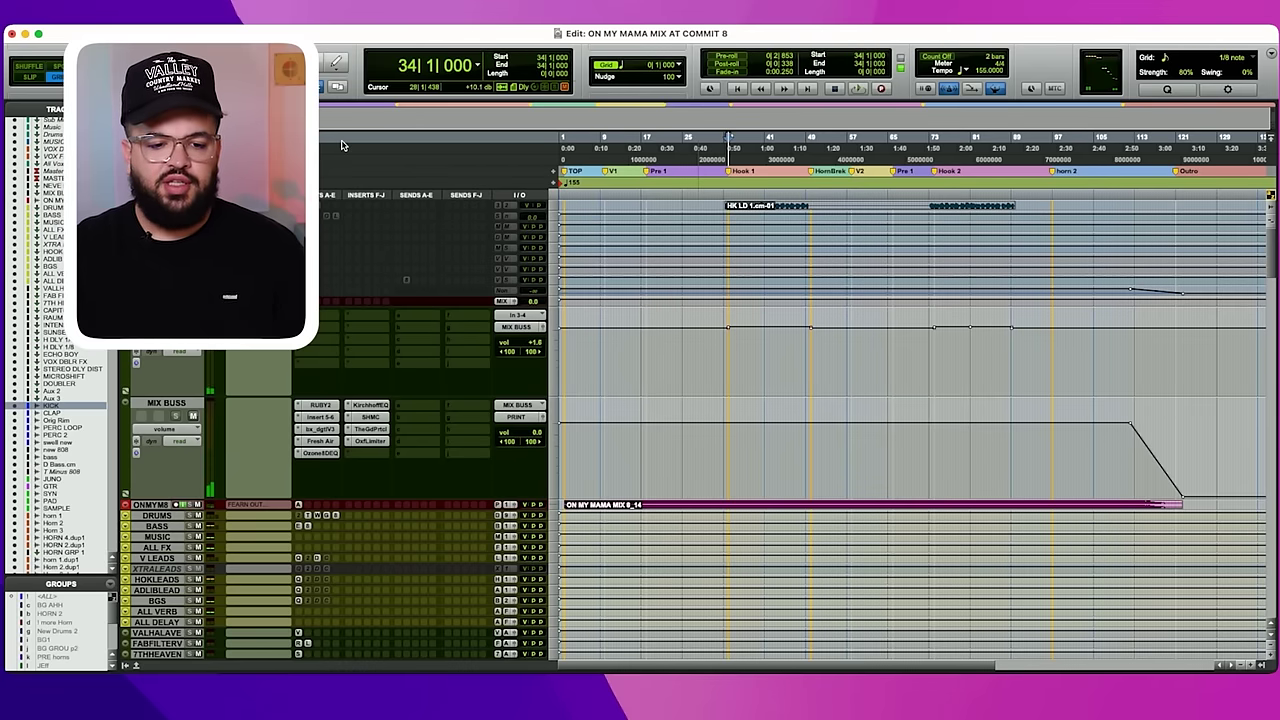
Review The God Particle on MIX BUSS over two short playbacks from the hook, and close it.
{"action": "left_click", "coordinate": [370, 430]}
{"action": "key", "text": "space"}
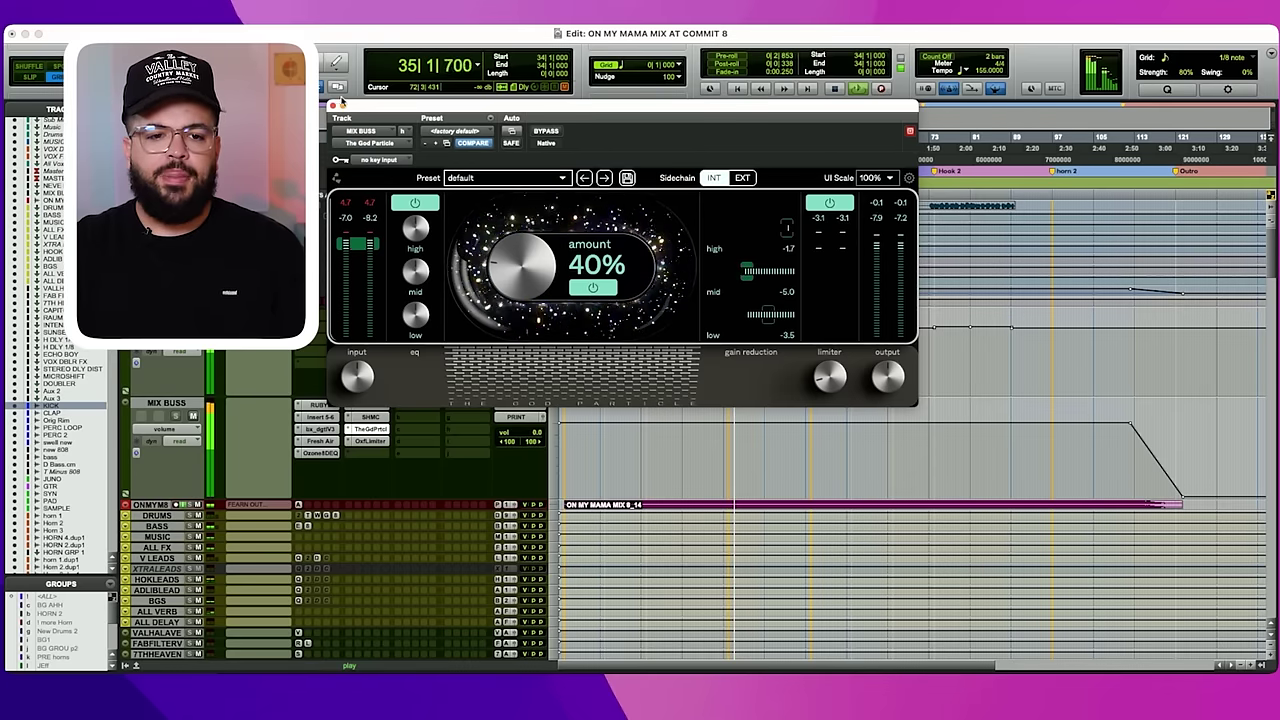
{"action": "key", "text": "space"}
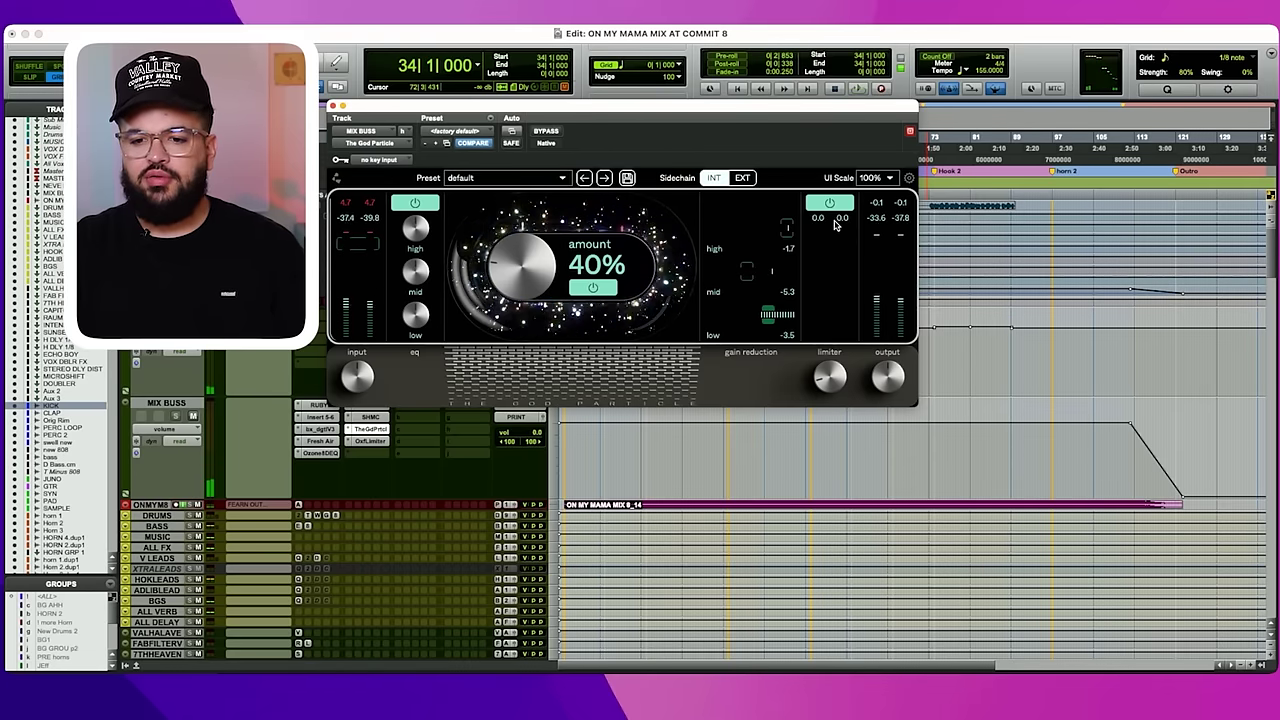
{"action": "key", "text": "space"}
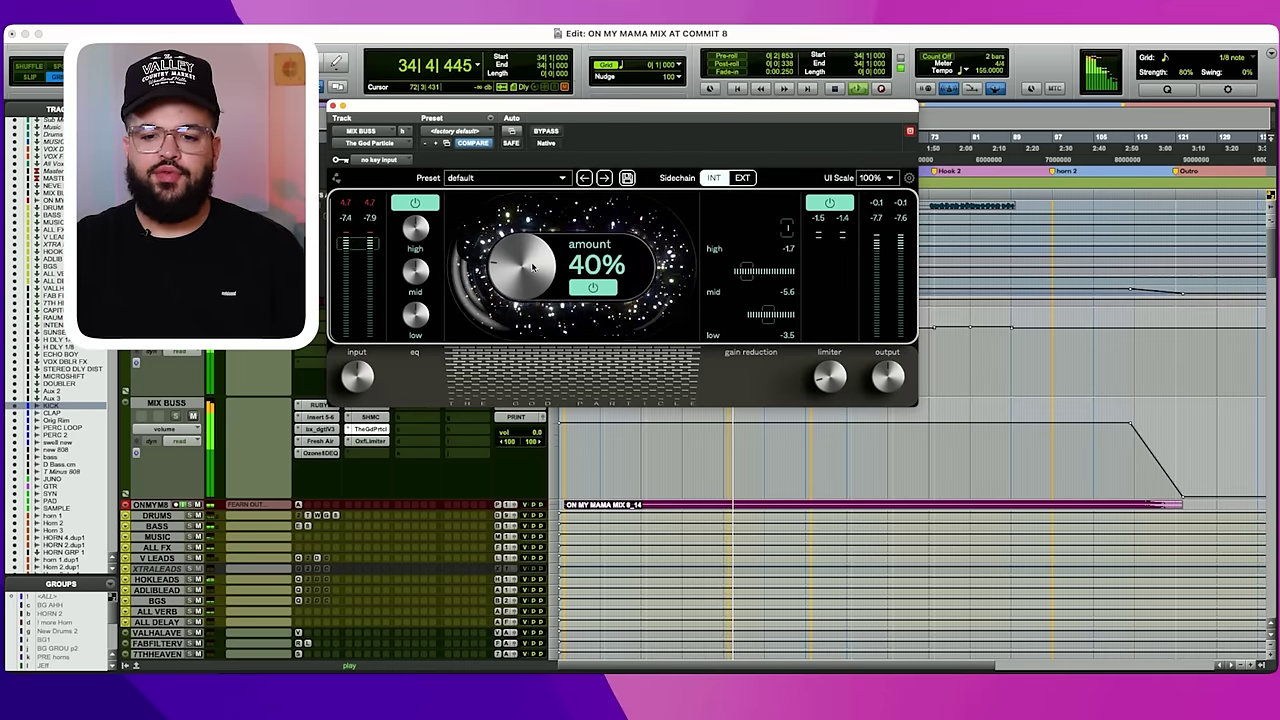
{"action": "key", "text": "space"}
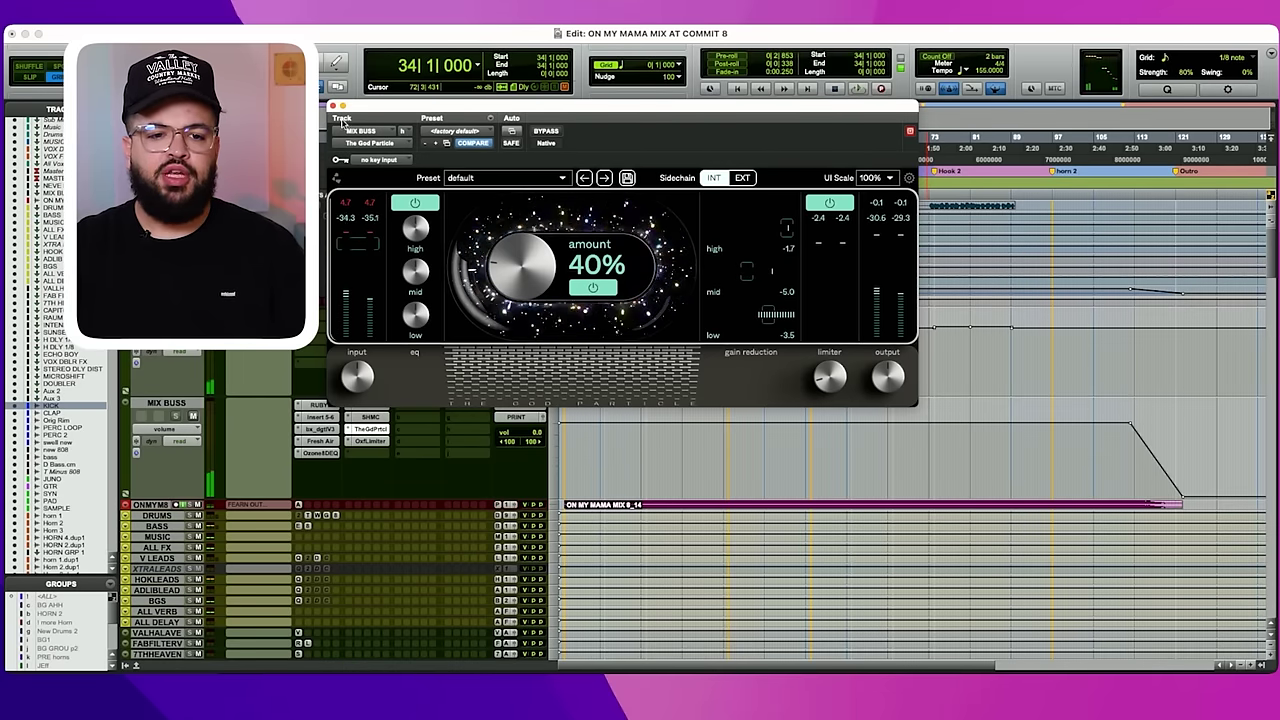
{"action": "left_click", "coordinate": [390, 430]}
Inspect the UAD Oxford Limiter on MIX BUSS, starting and stopping playback, and close it.
{"action": "left_click", "coordinate": [370, 441]}
{"action": "key", "text": "space"}
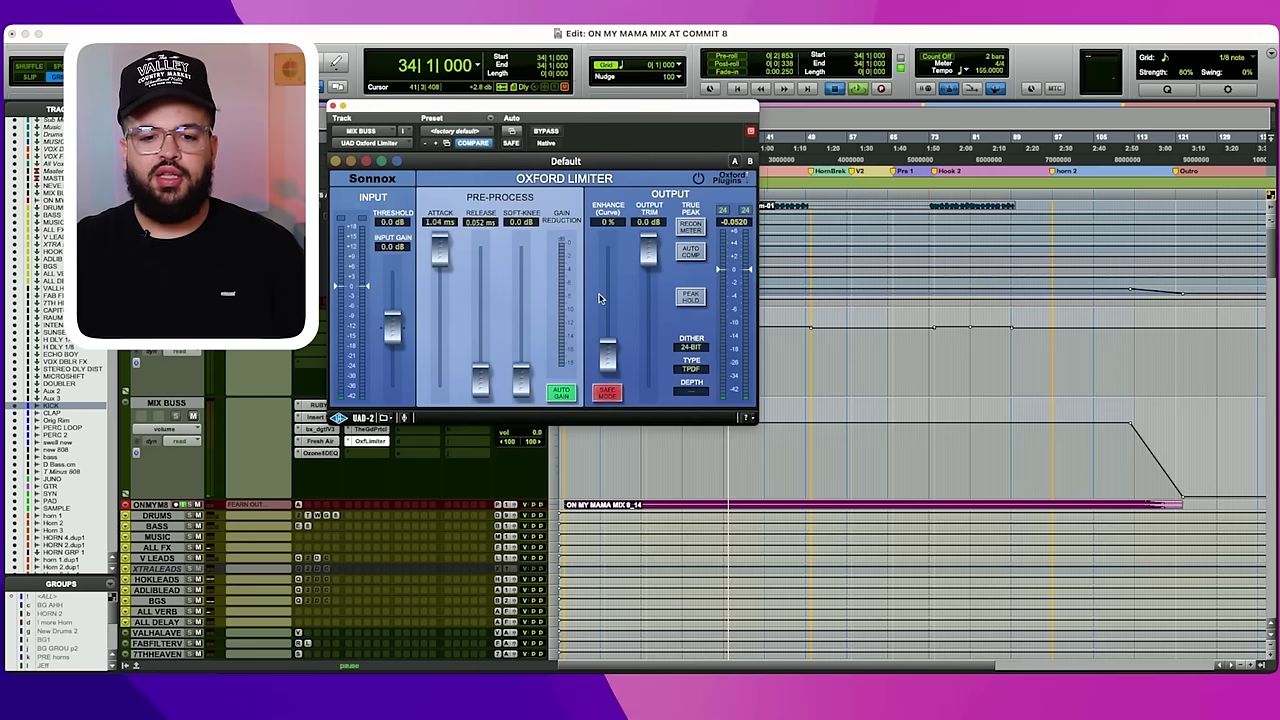
{"action": "key", "text": "space"}
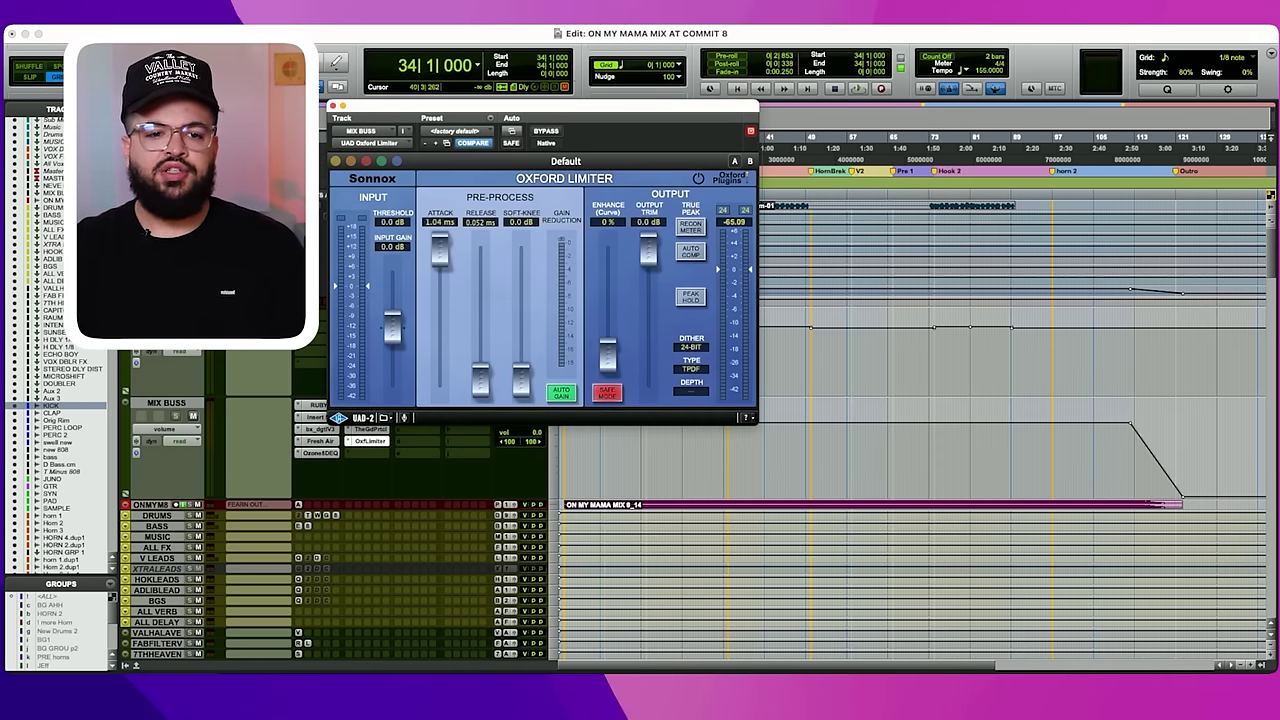
{"action": "left_click", "coordinate": [333, 106]}
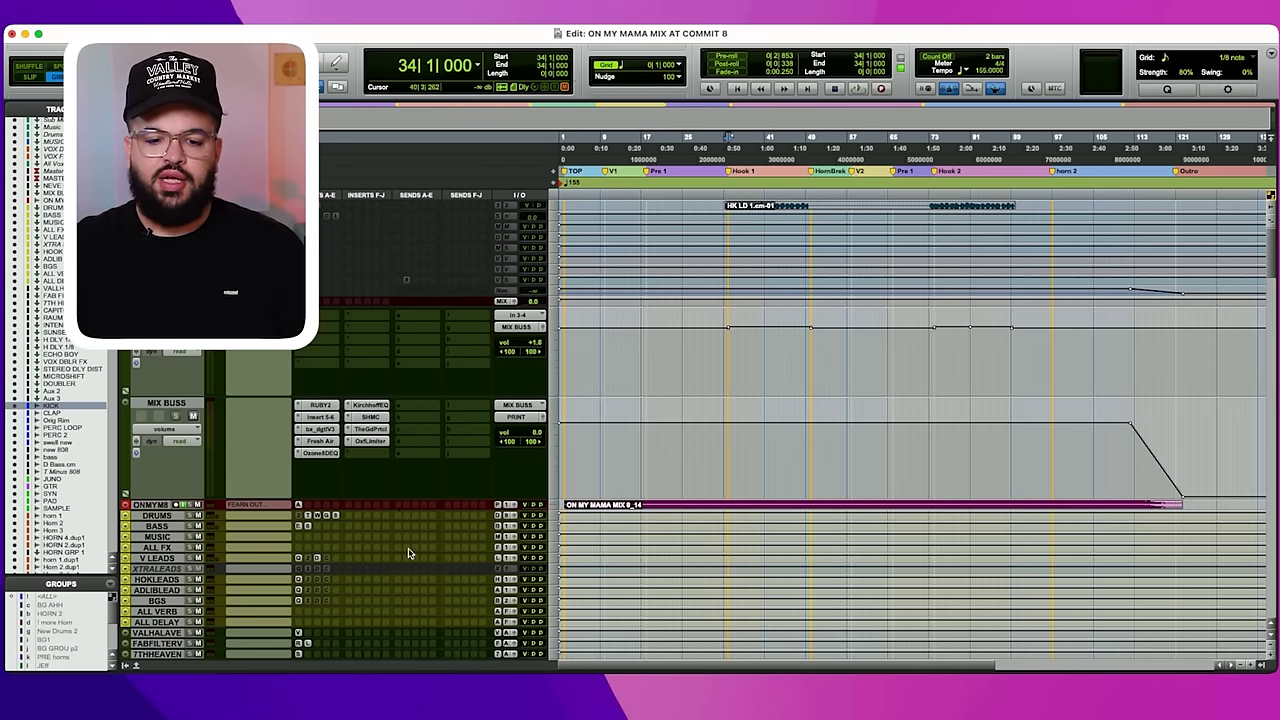
Enlarge the red mix print track below MIX BUSS to show its full waveform.
{"action": "left_click_drag", "start_coordinate": [407, 510], "coordinate": [414, 600]}
{"action": "scroll", "coordinate": [497, 488], "scroll_direction": "down", "scroll_amount": 1}
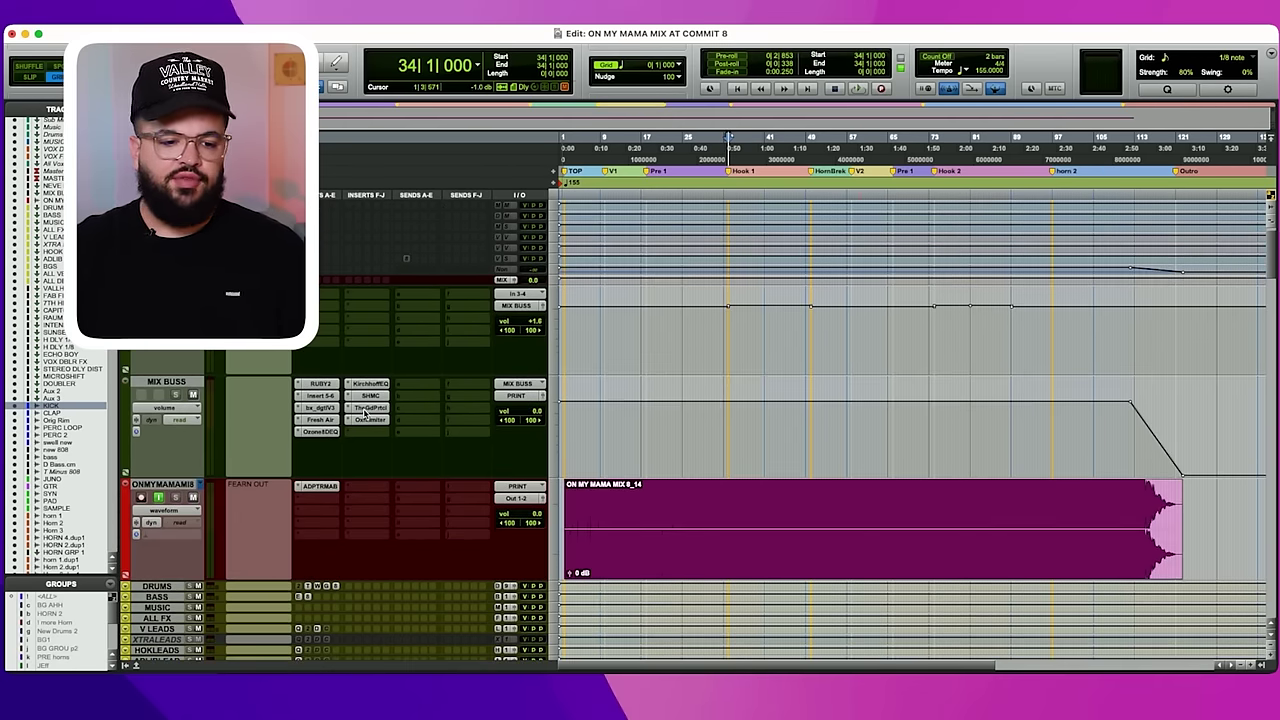
{"action": "left_click", "coordinate": [648, 563]}
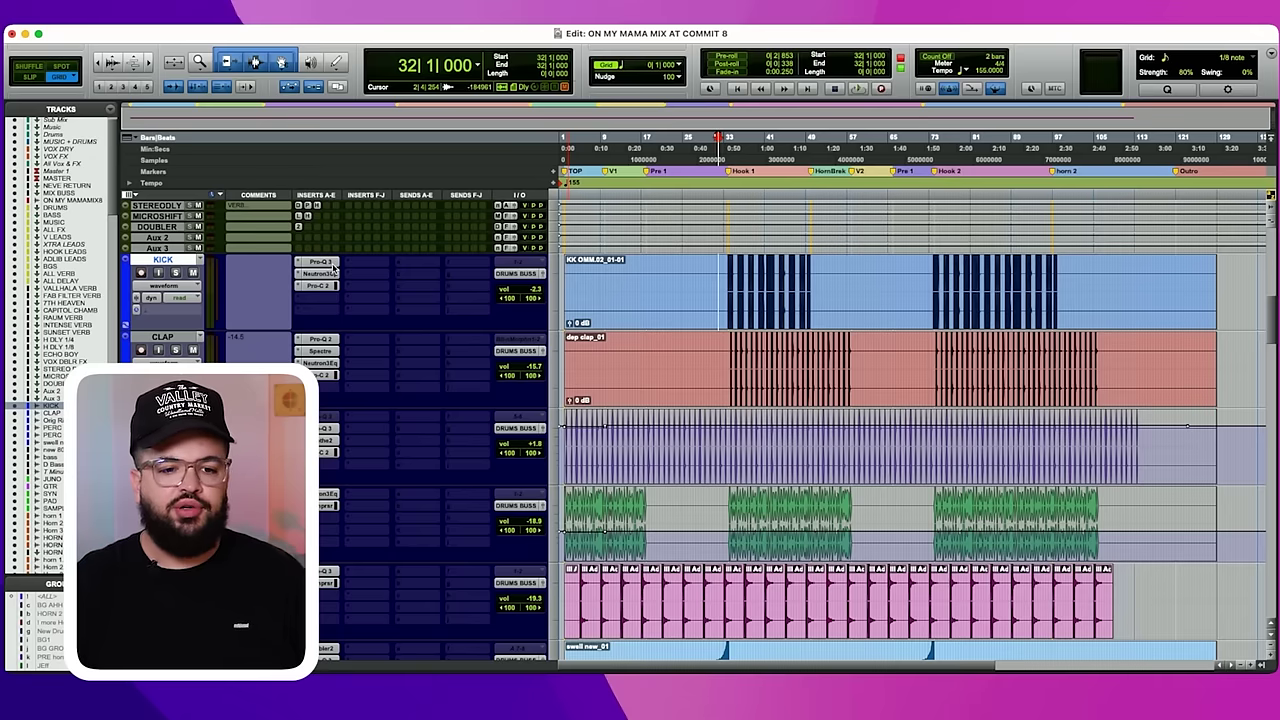
Open Pro-Q 3 and Pro-C 2 on KICK and the Neutron 3 Equalizer on VS GRP 1, with their windows spread apart.
{"action": "left_click", "coordinate": [332, 263]}
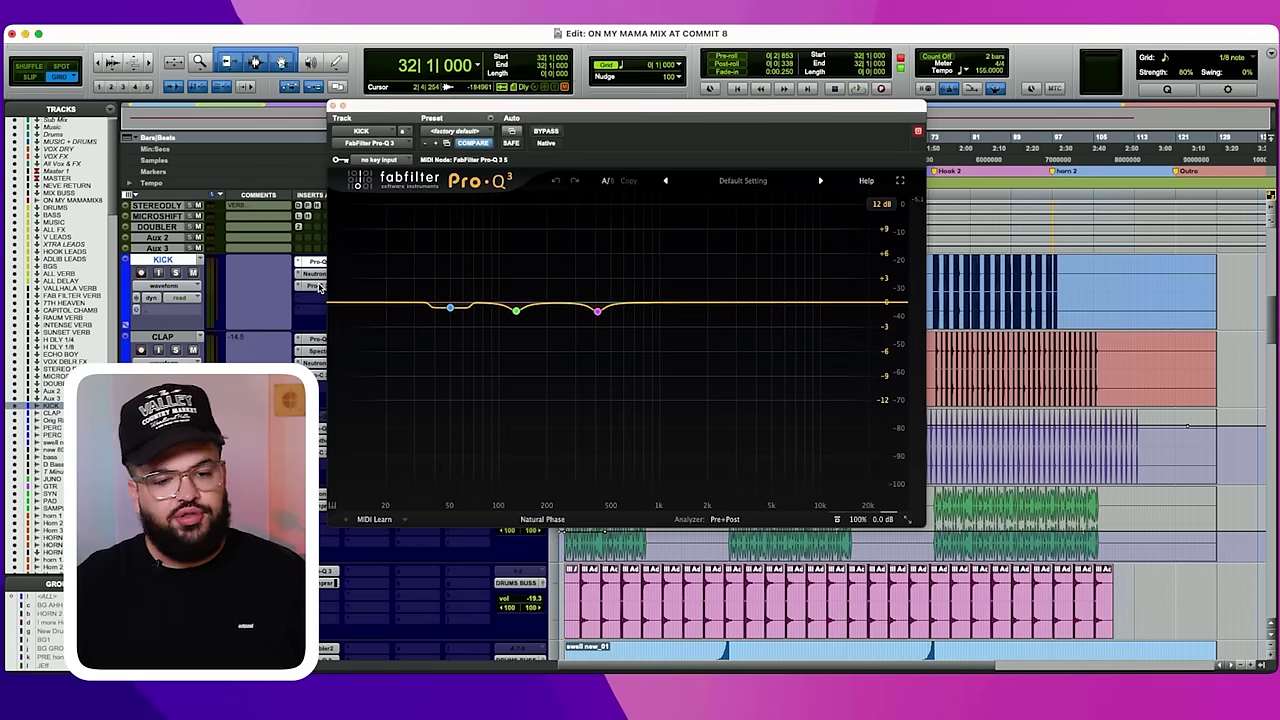
{"action": "left_click", "coordinate": [317, 287]}
{"action": "scroll", "coordinate": [350, 615], "scroll_direction": "down", "scroll_amount": 3}
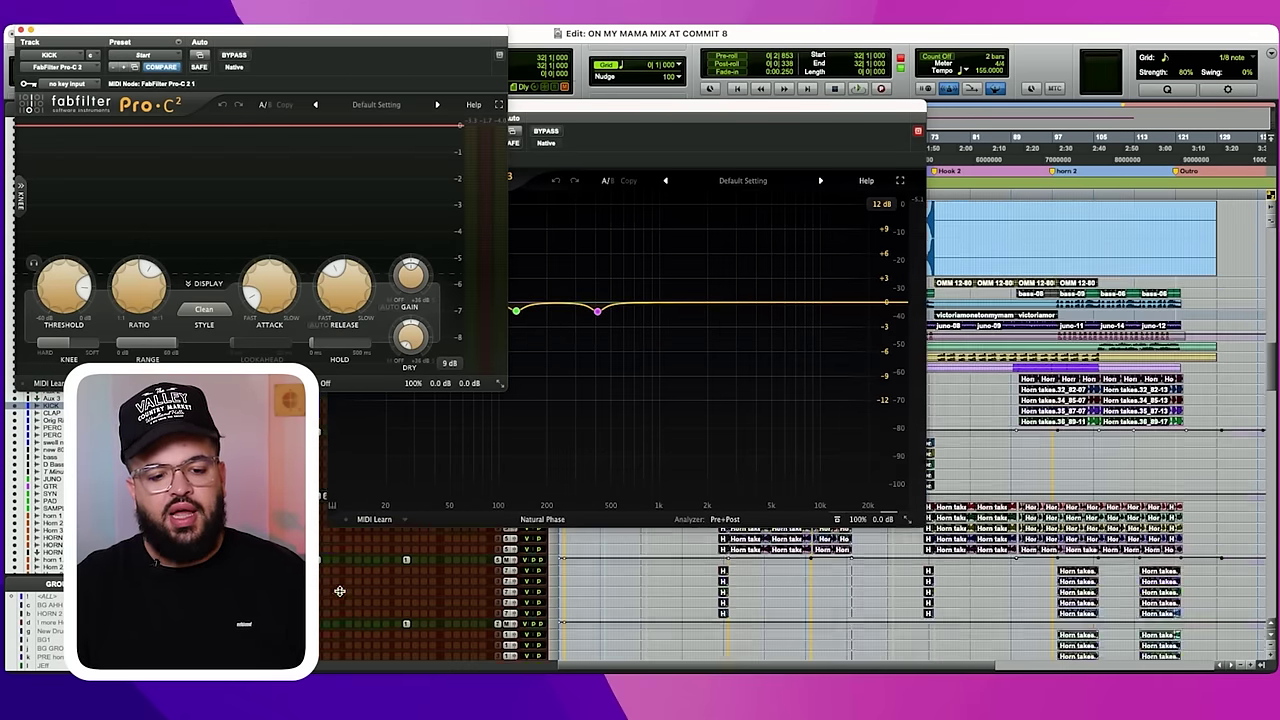
{"action": "scroll", "coordinate": [322, 605], "scroll_direction": "down", "scroll_amount": 10}
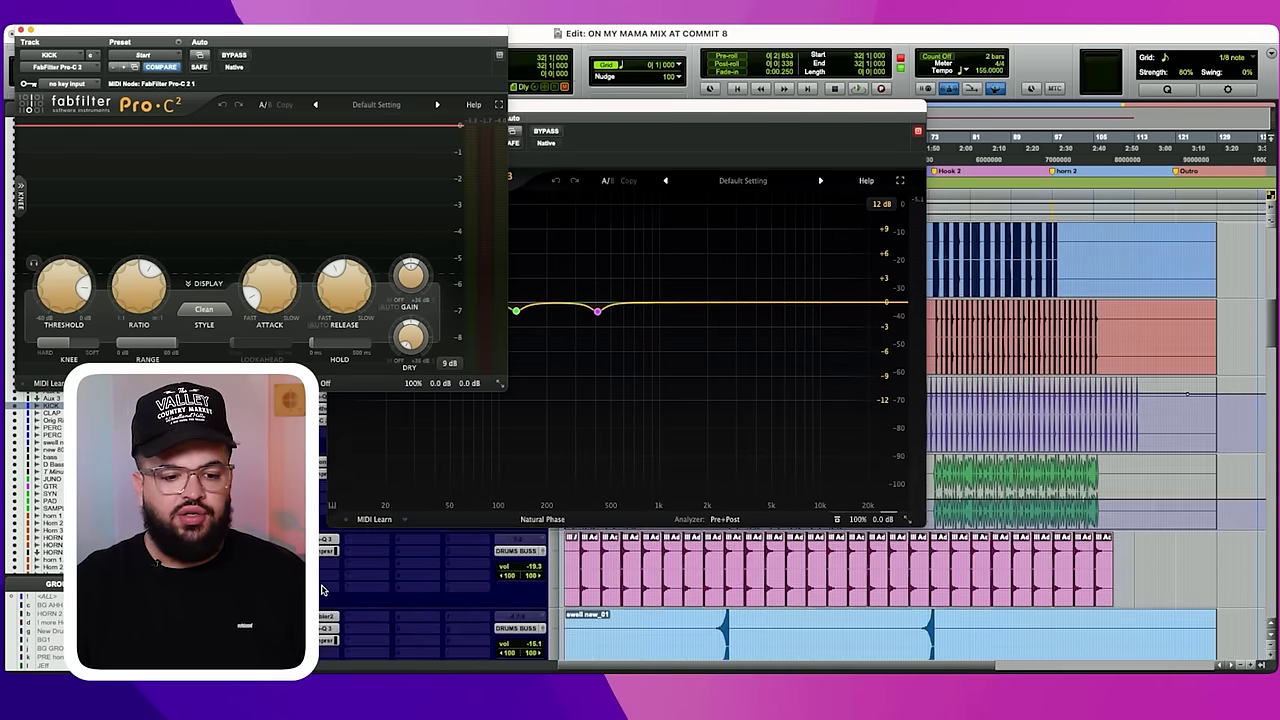
{"action": "scroll", "coordinate": [322, 610], "scroll_direction": "down", "scroll_amount": 10}
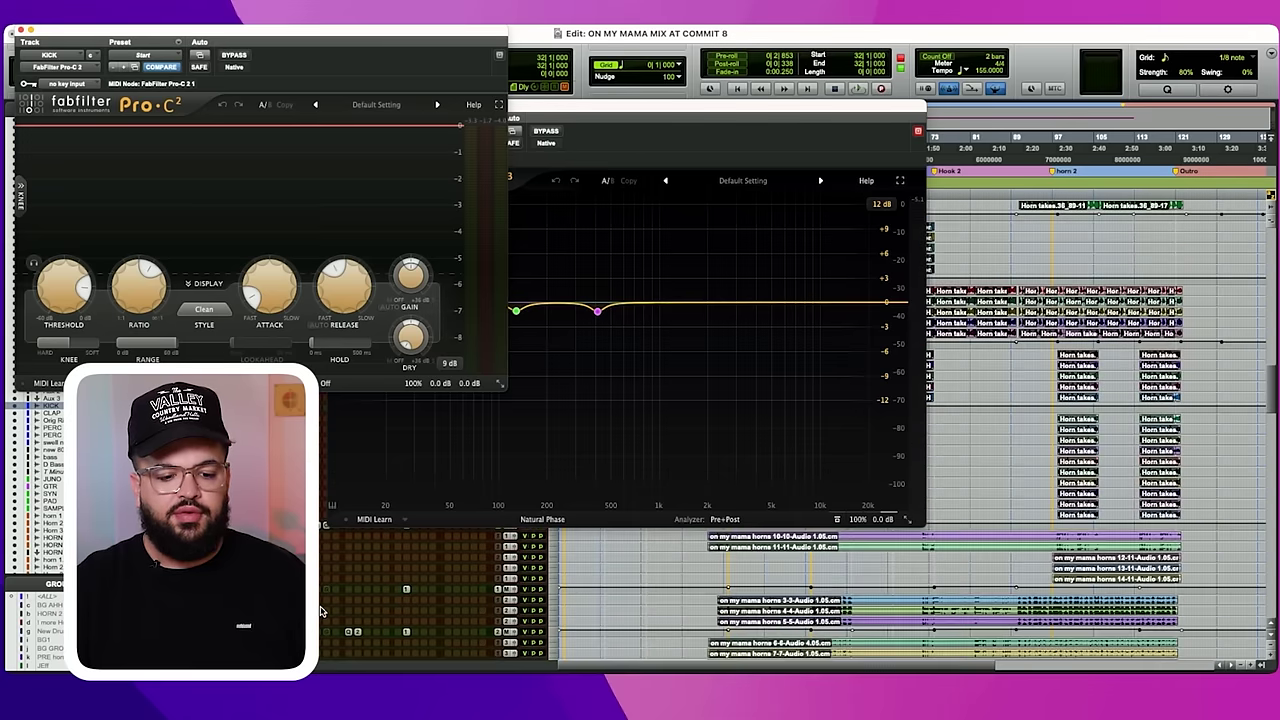
{"action": "left_click", "coordinate": [325, 528]}
{"action": "left_click_drag", "start_coordinate": [305, 38], "coordinate": [980, 130]}
{"action": "left_click", "coordinate": [709, 112]}
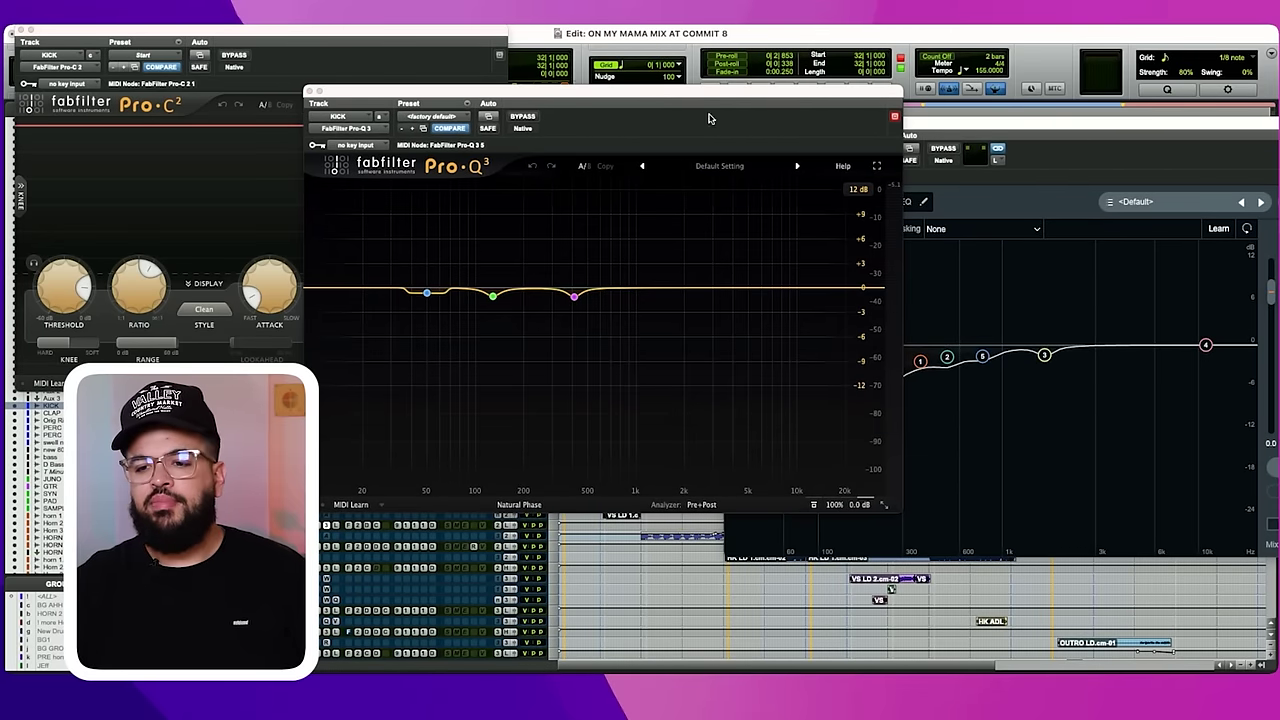
{"action": "left_click", "coordinate": [1147, 117]}
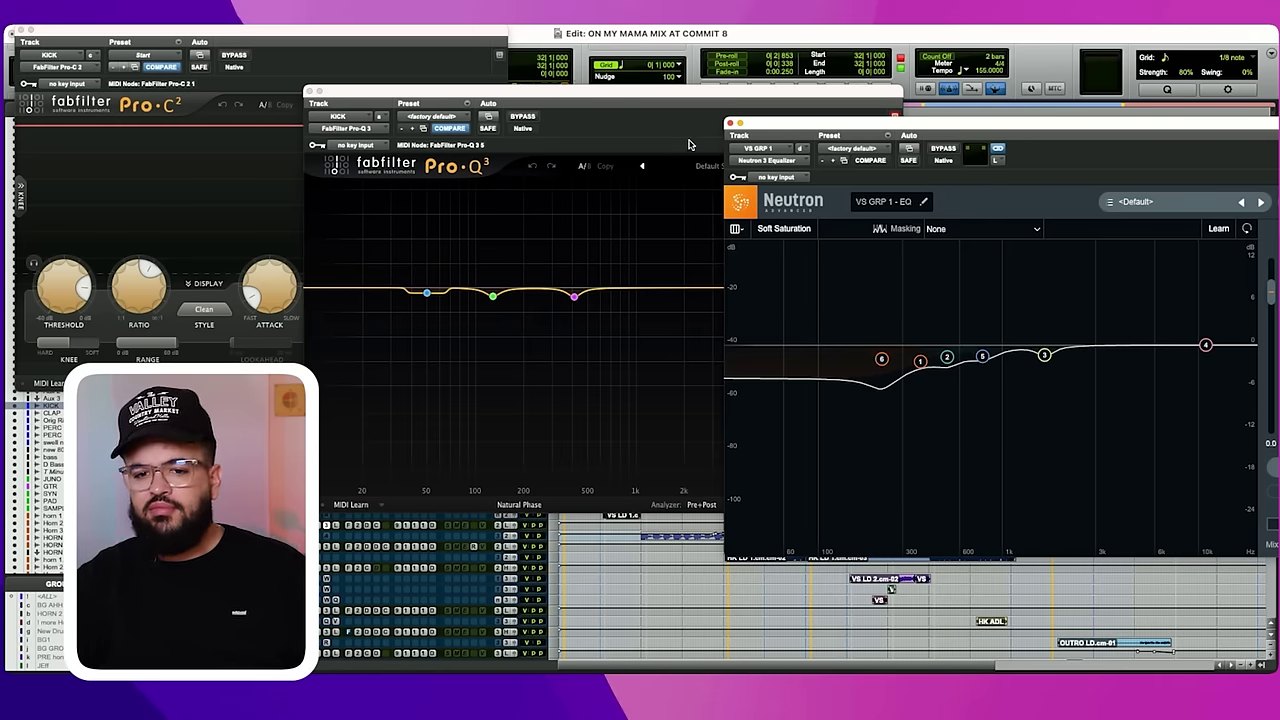
Close the Neutron 3 Equalizer, Pro-Q 3 and Pro-C 2 windows.
{"action": "left_click", "coordinate": [731, 123]}
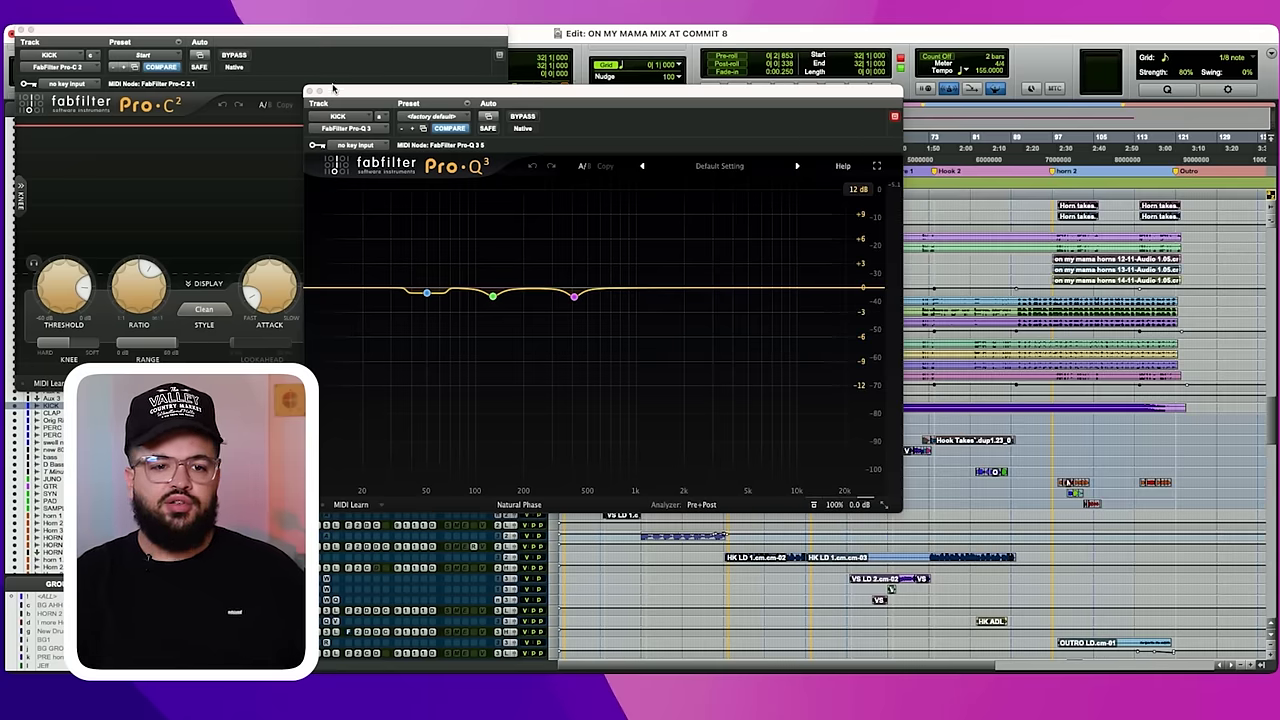
{"action": "left_click", "coordinate": [312, 92]}
{"action": "left_click", "coordinate": [20, 31]}
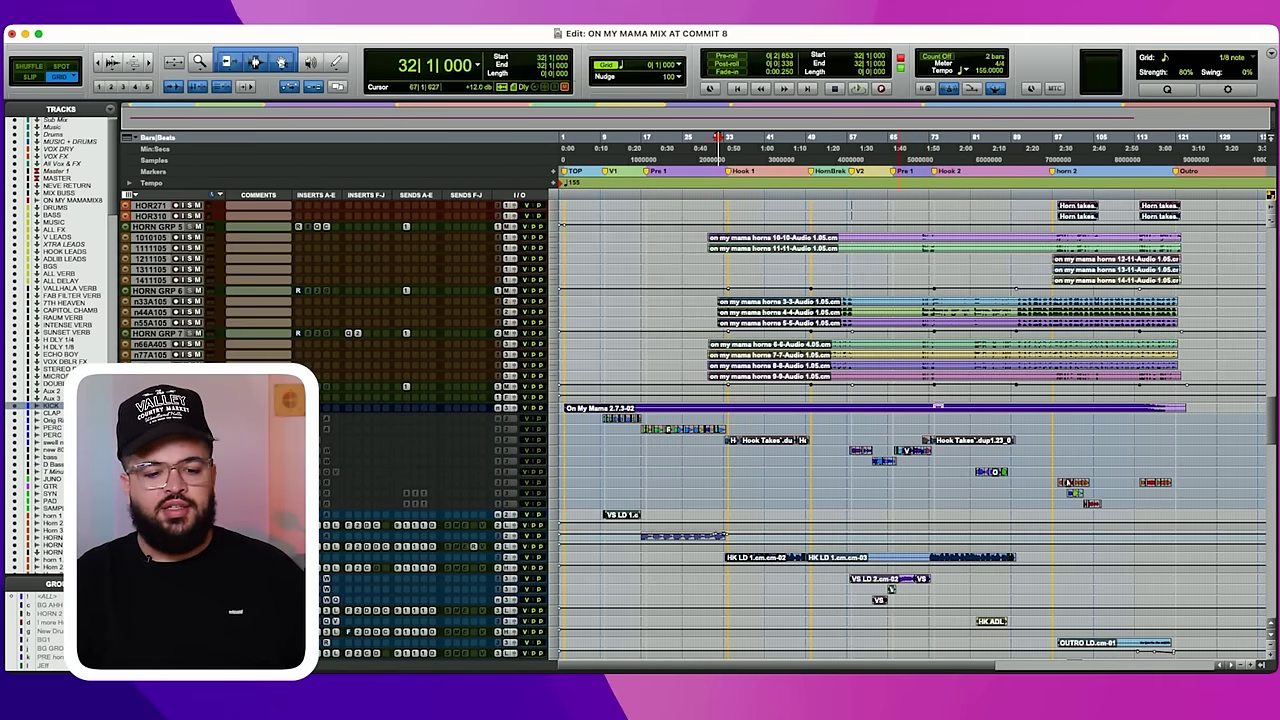
Return to the drum tracks and select the KK OMM.02_01-01 clip on the KICK track.
{"action": "scroll", "coordinate": [900, 420], "scroll_direction": "up", "scroll_amount": 8}
{"action": "scroll", "coordinate": [784, 527], "scroll_direction": "down", "scroll_amount": 10}
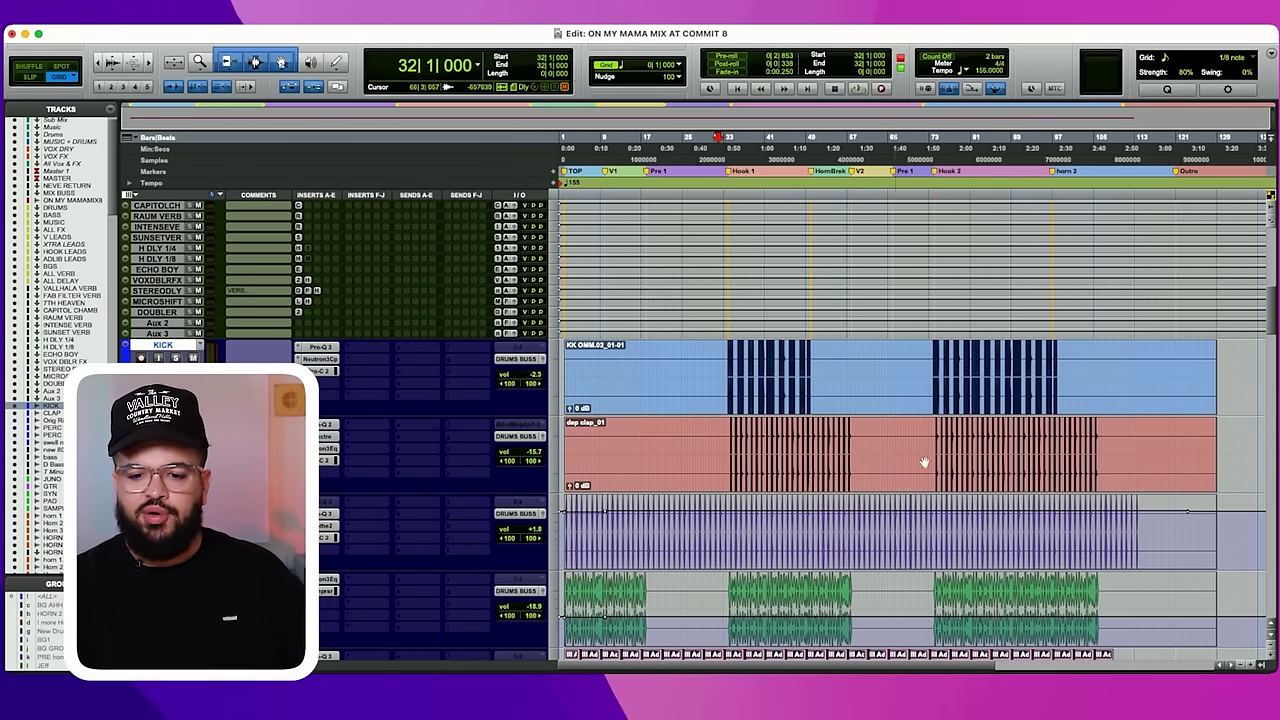
{"action": "left_click", "coordinate": [715, 385]}
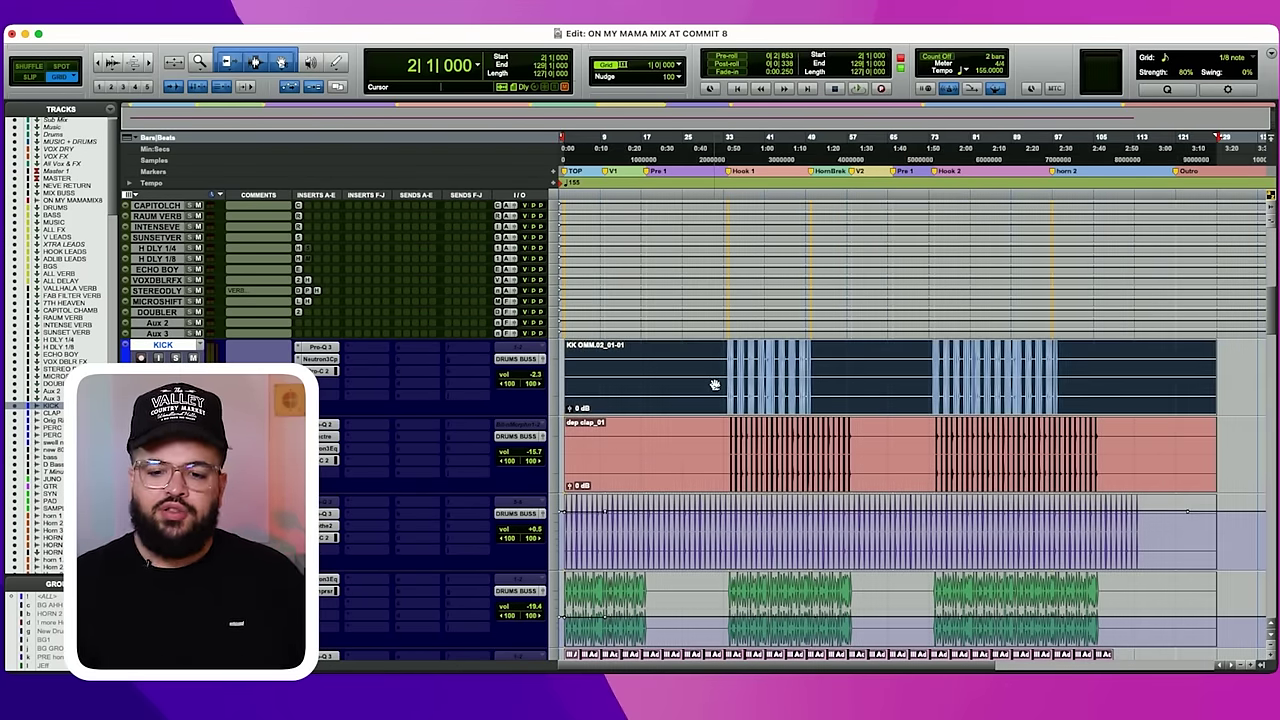